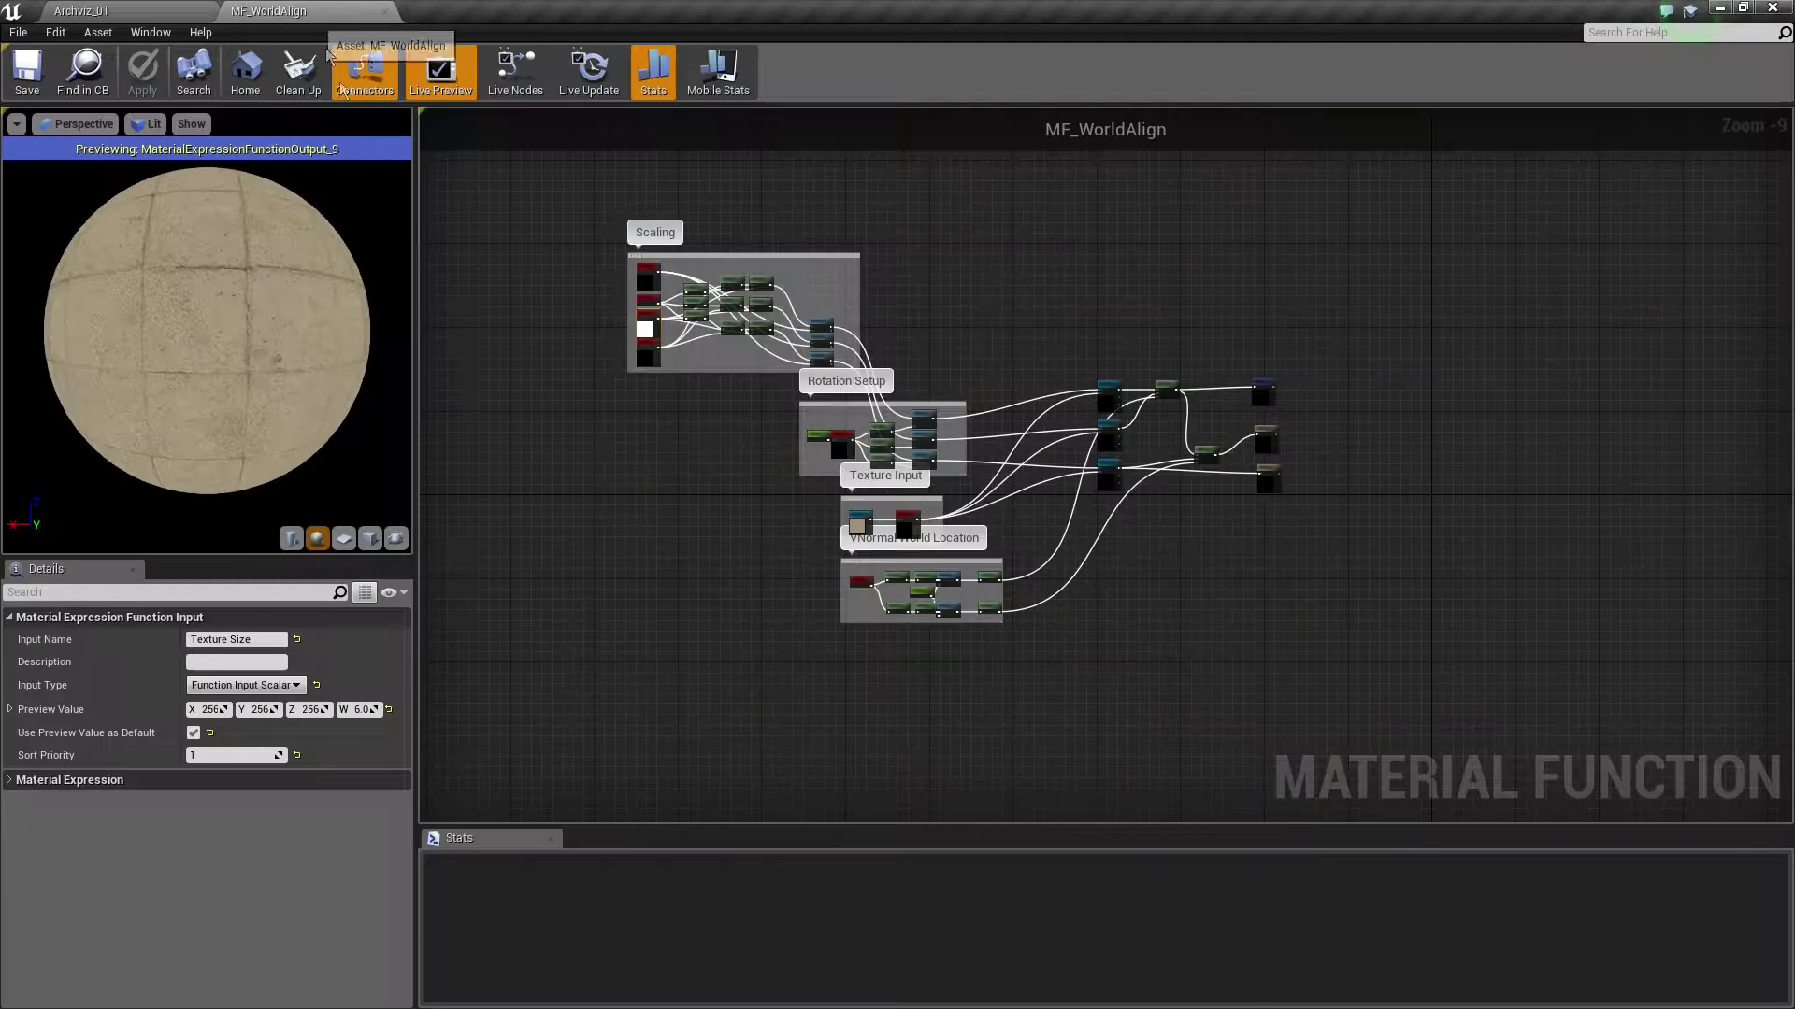
Look over the MF_WorldAlign material function, then close it and return to the level
click(269, 10)
scroll(820, 579, up, 1)
scroll(1023, 594, up, 1)
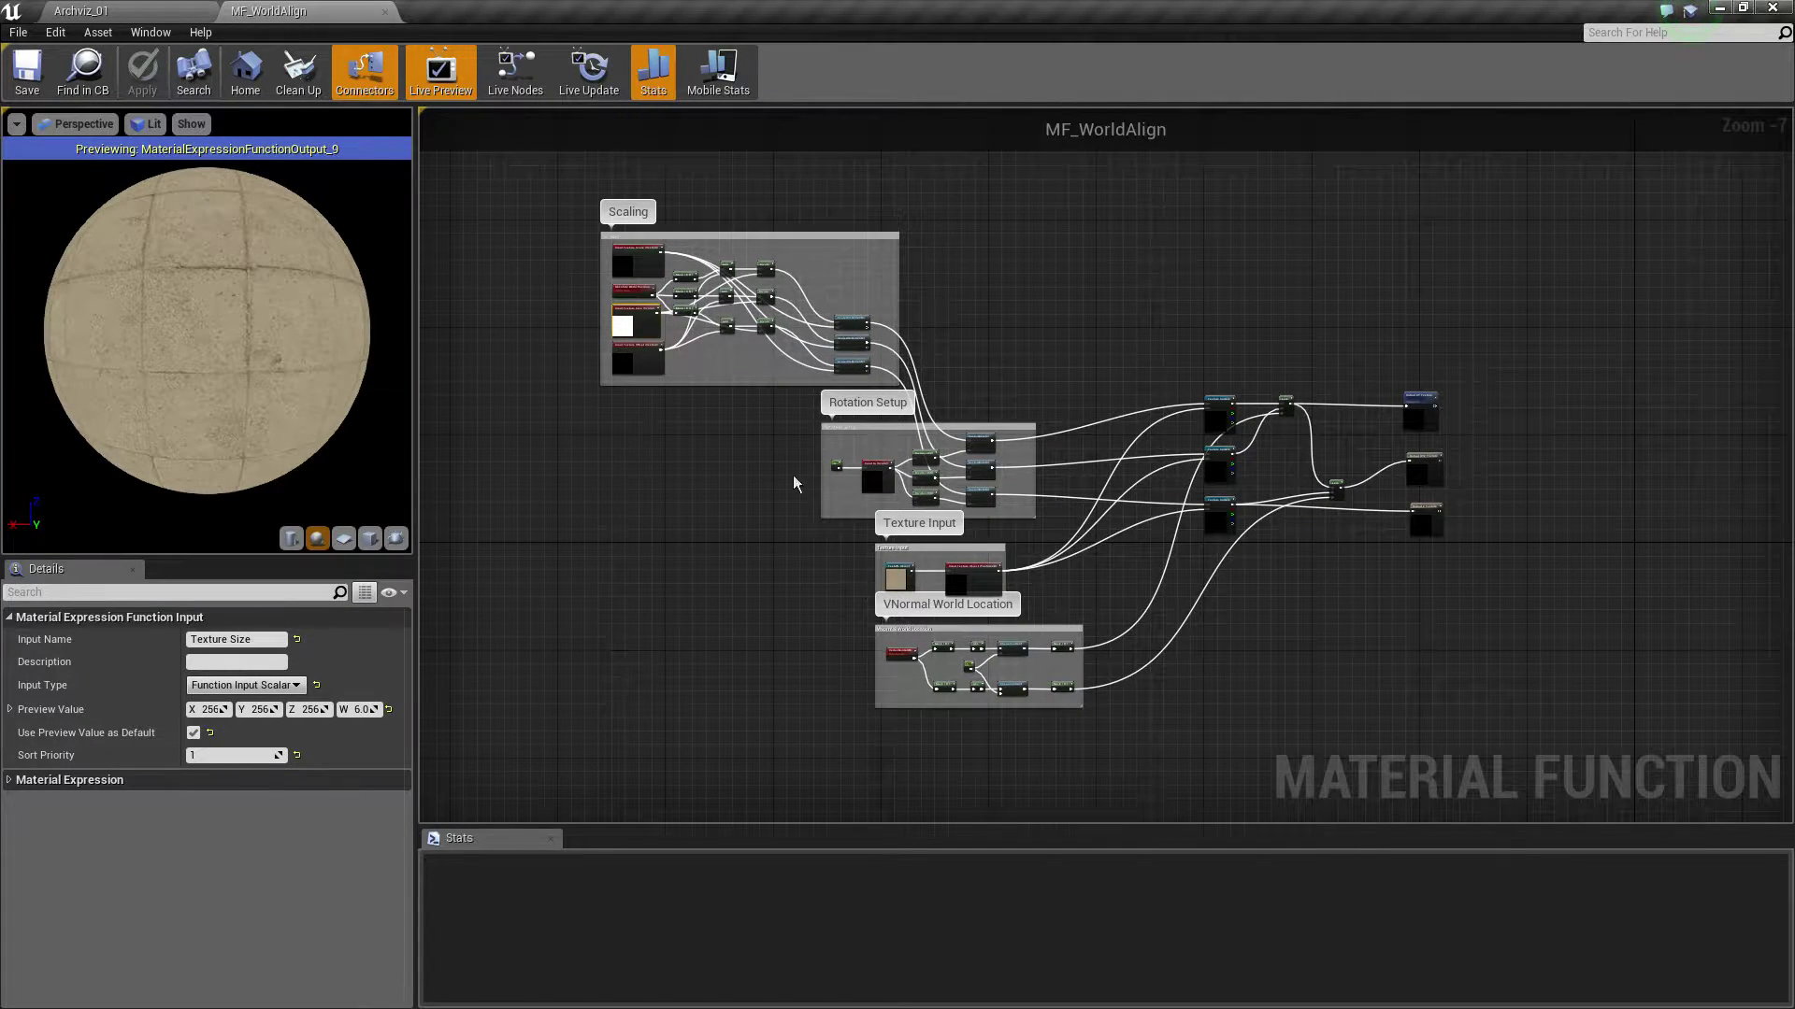
click(384, 11)
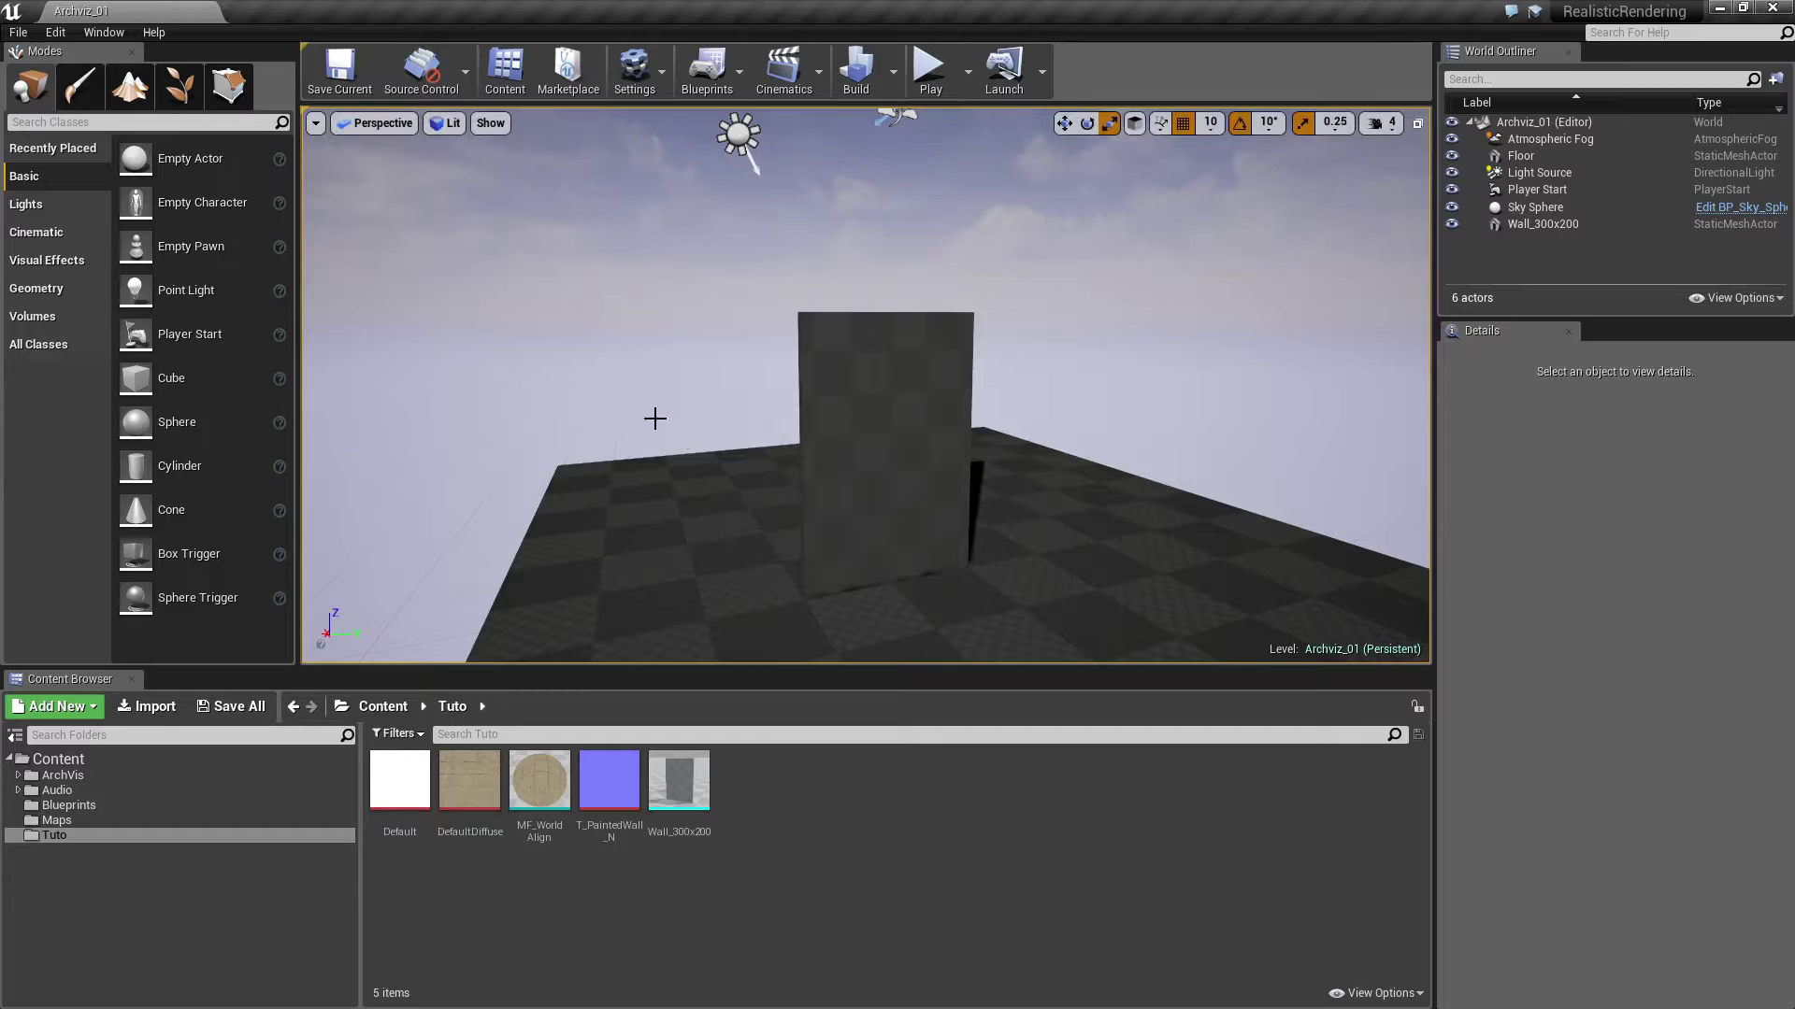
Create a new material named M_Master in Tuto and open it in the material editor
right_click(746, 782)
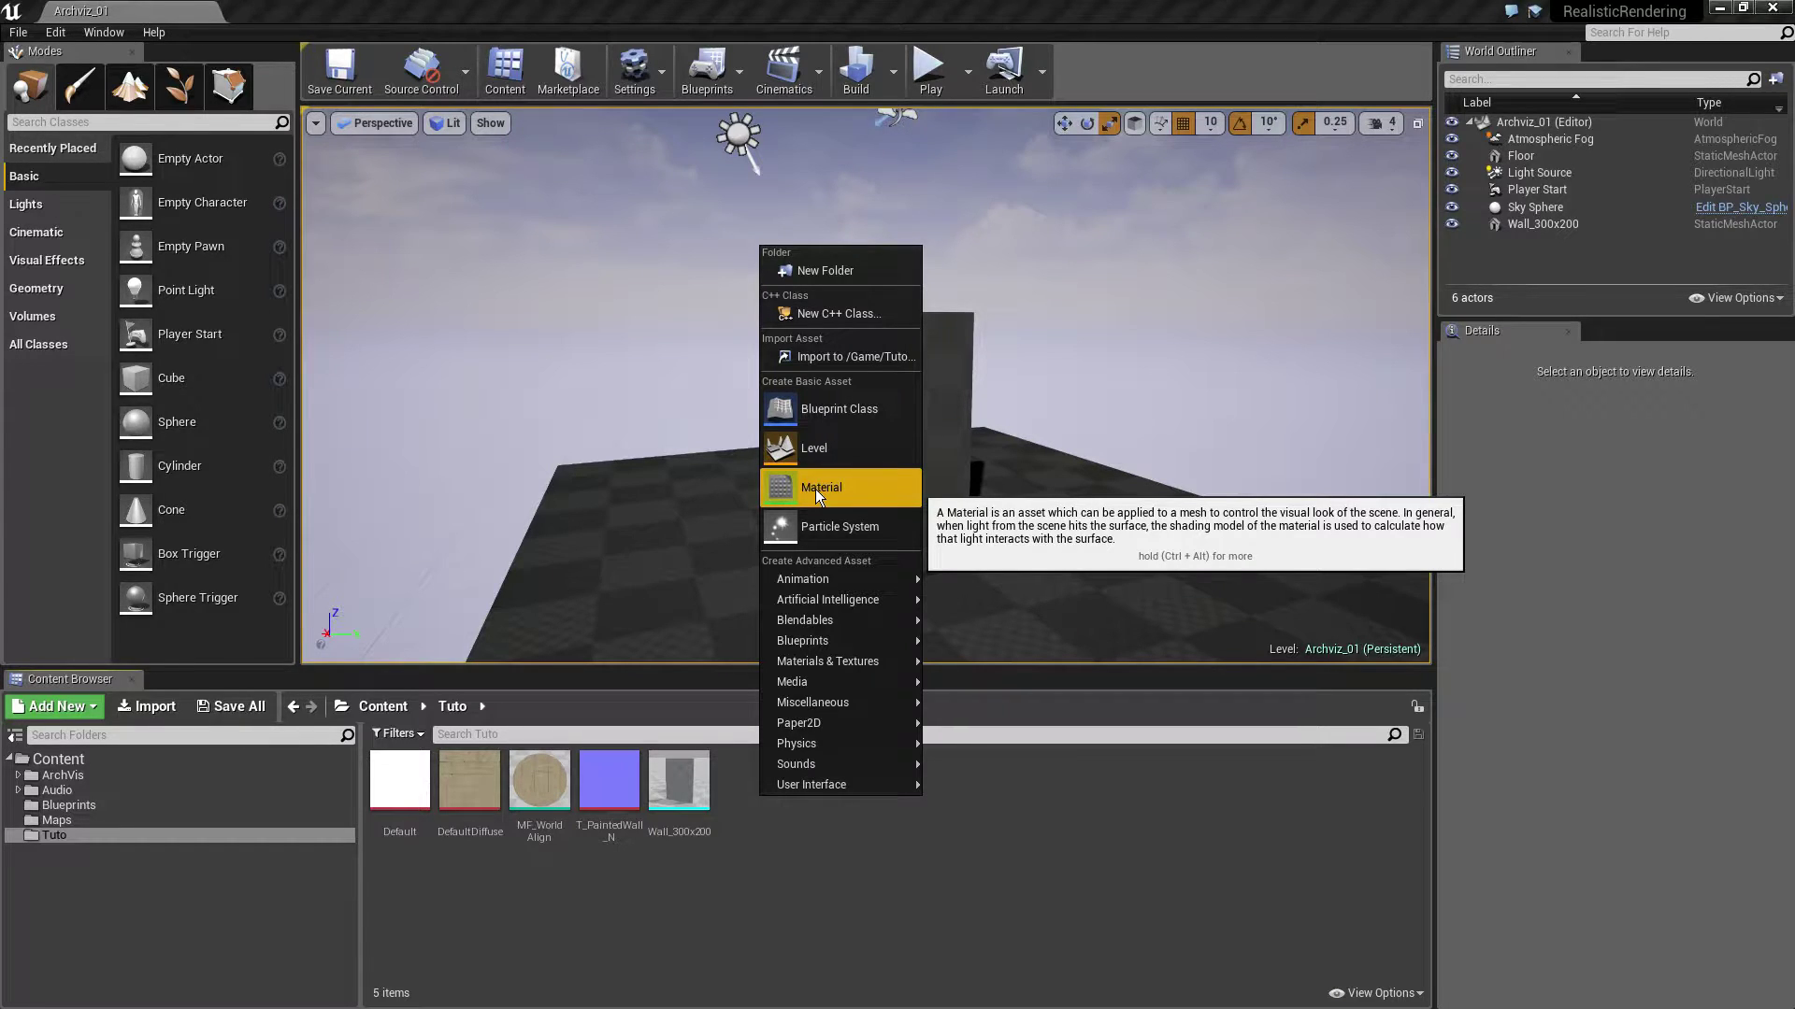
click(815, 490)
text(M_Master)
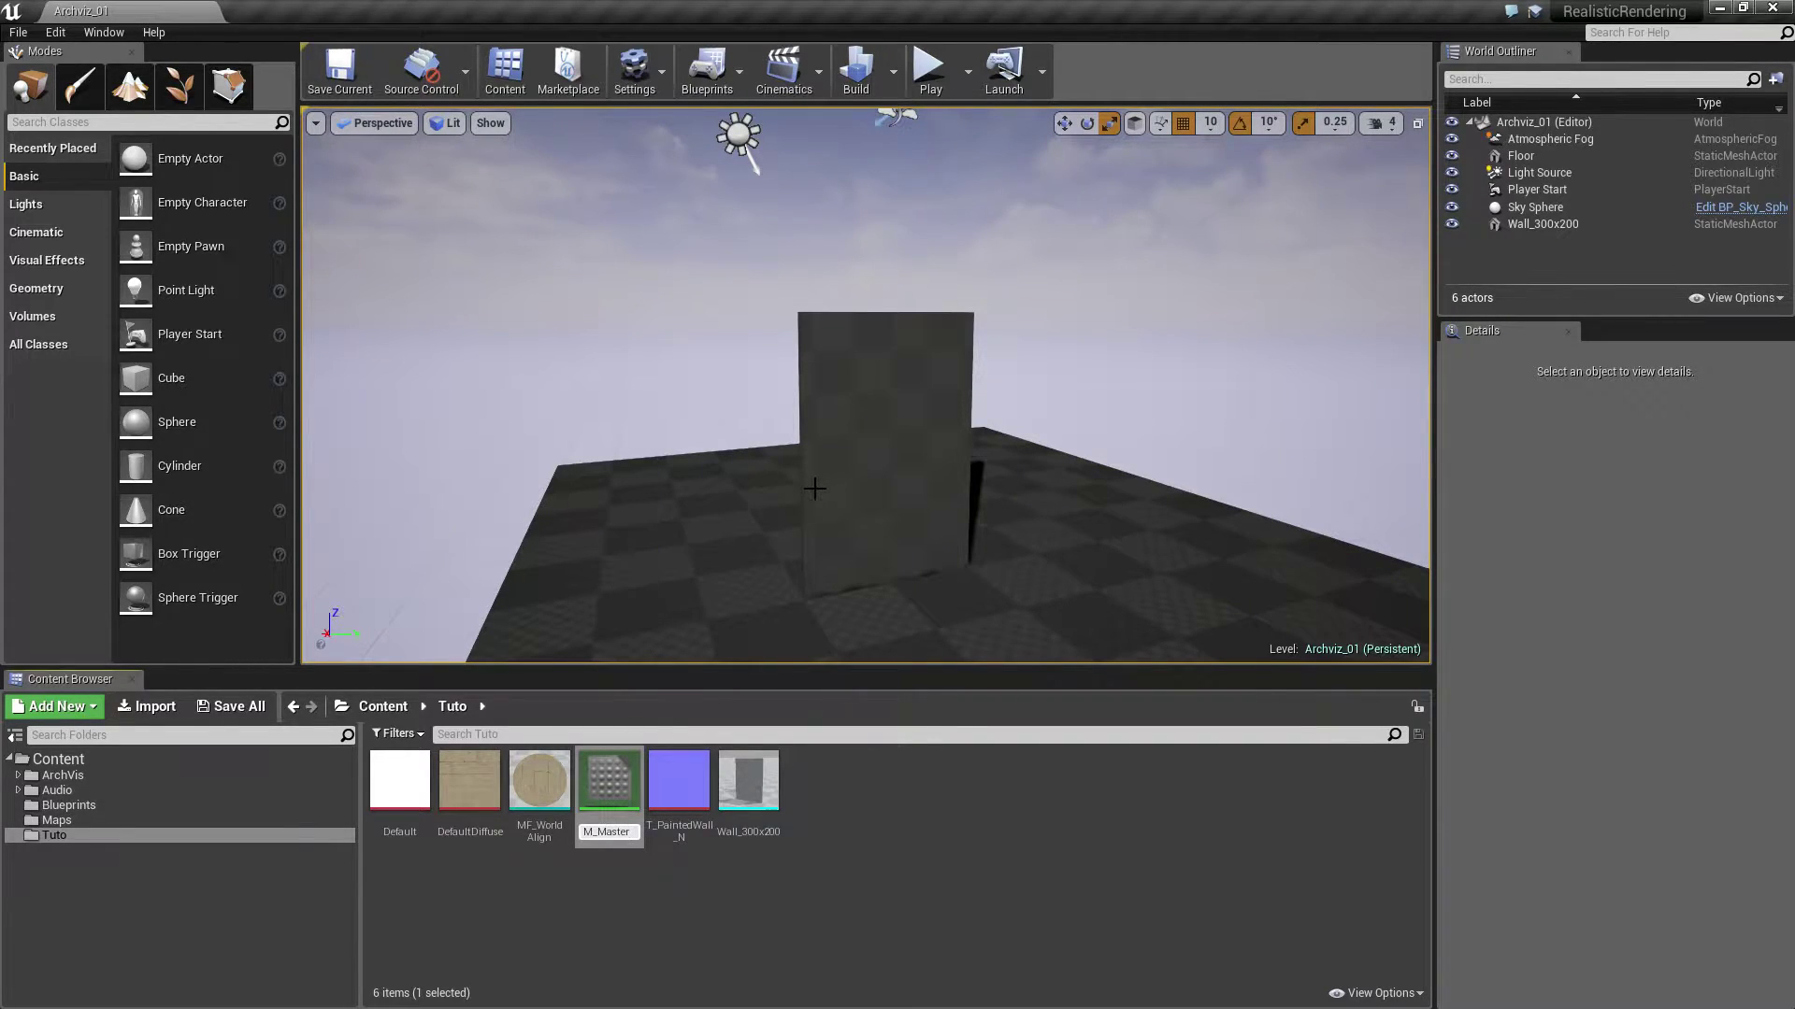
key(Return)
right_click(524, 832)
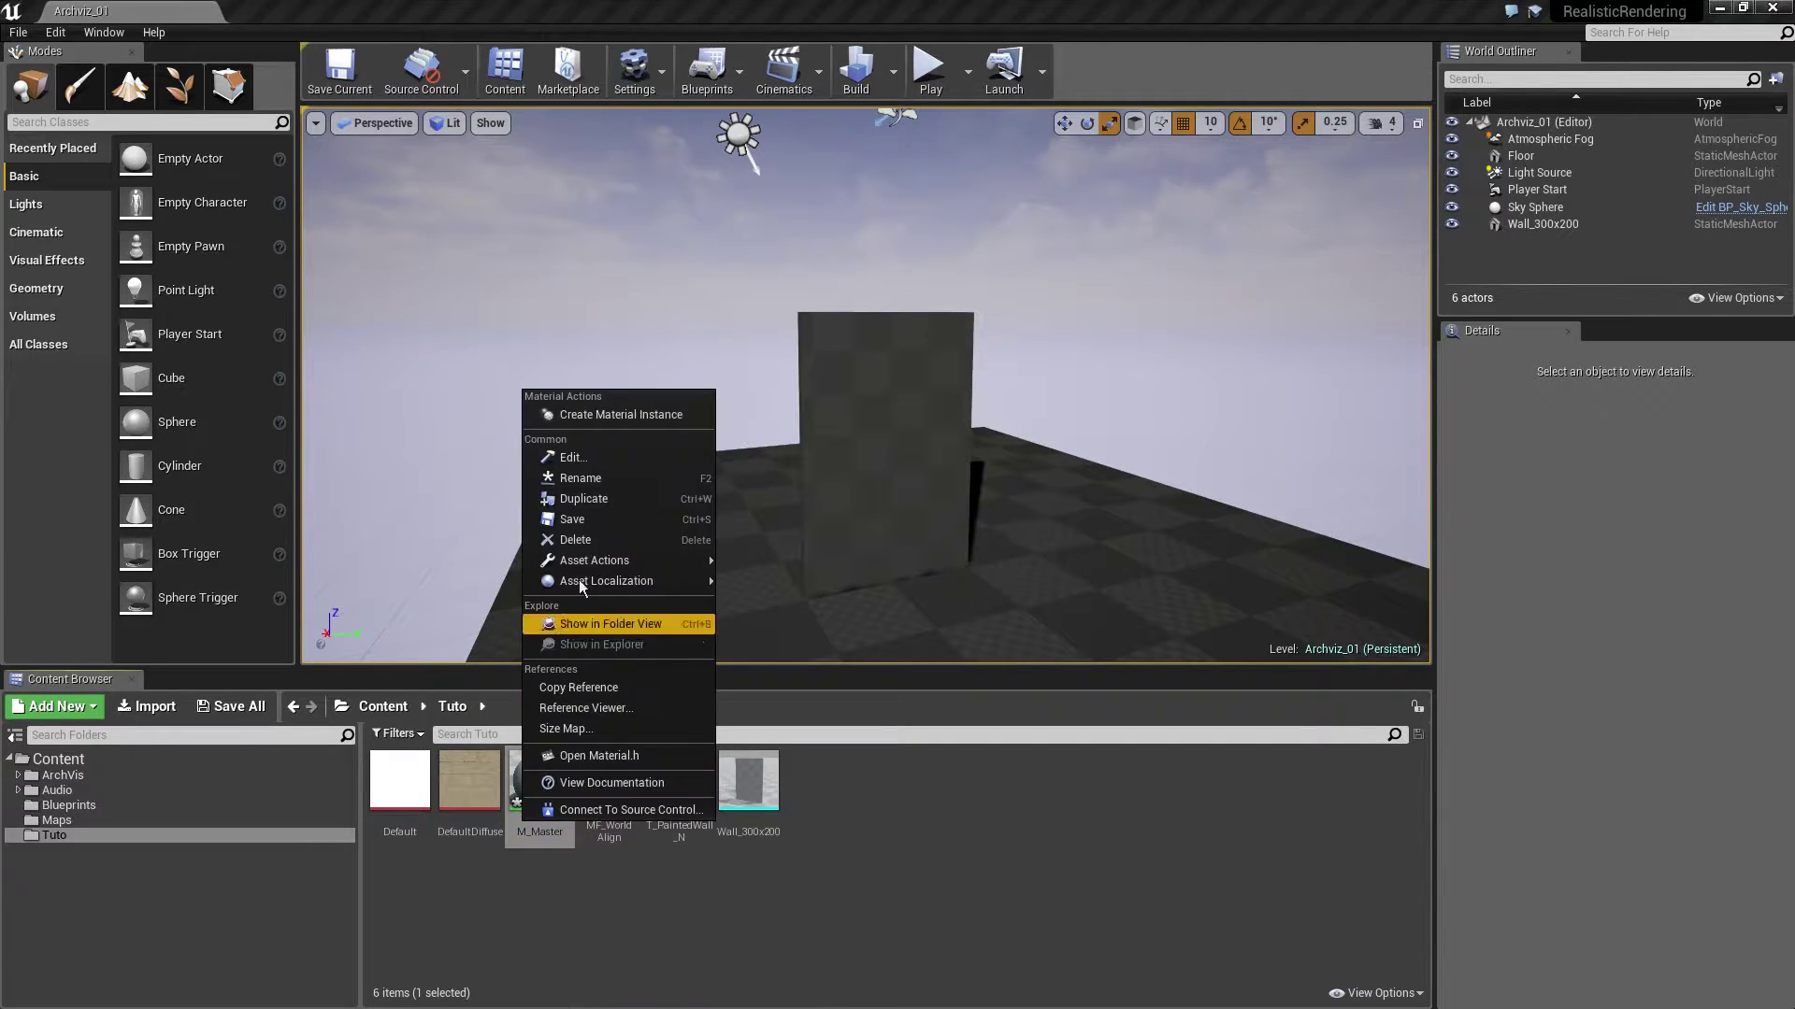
click(579, 513)
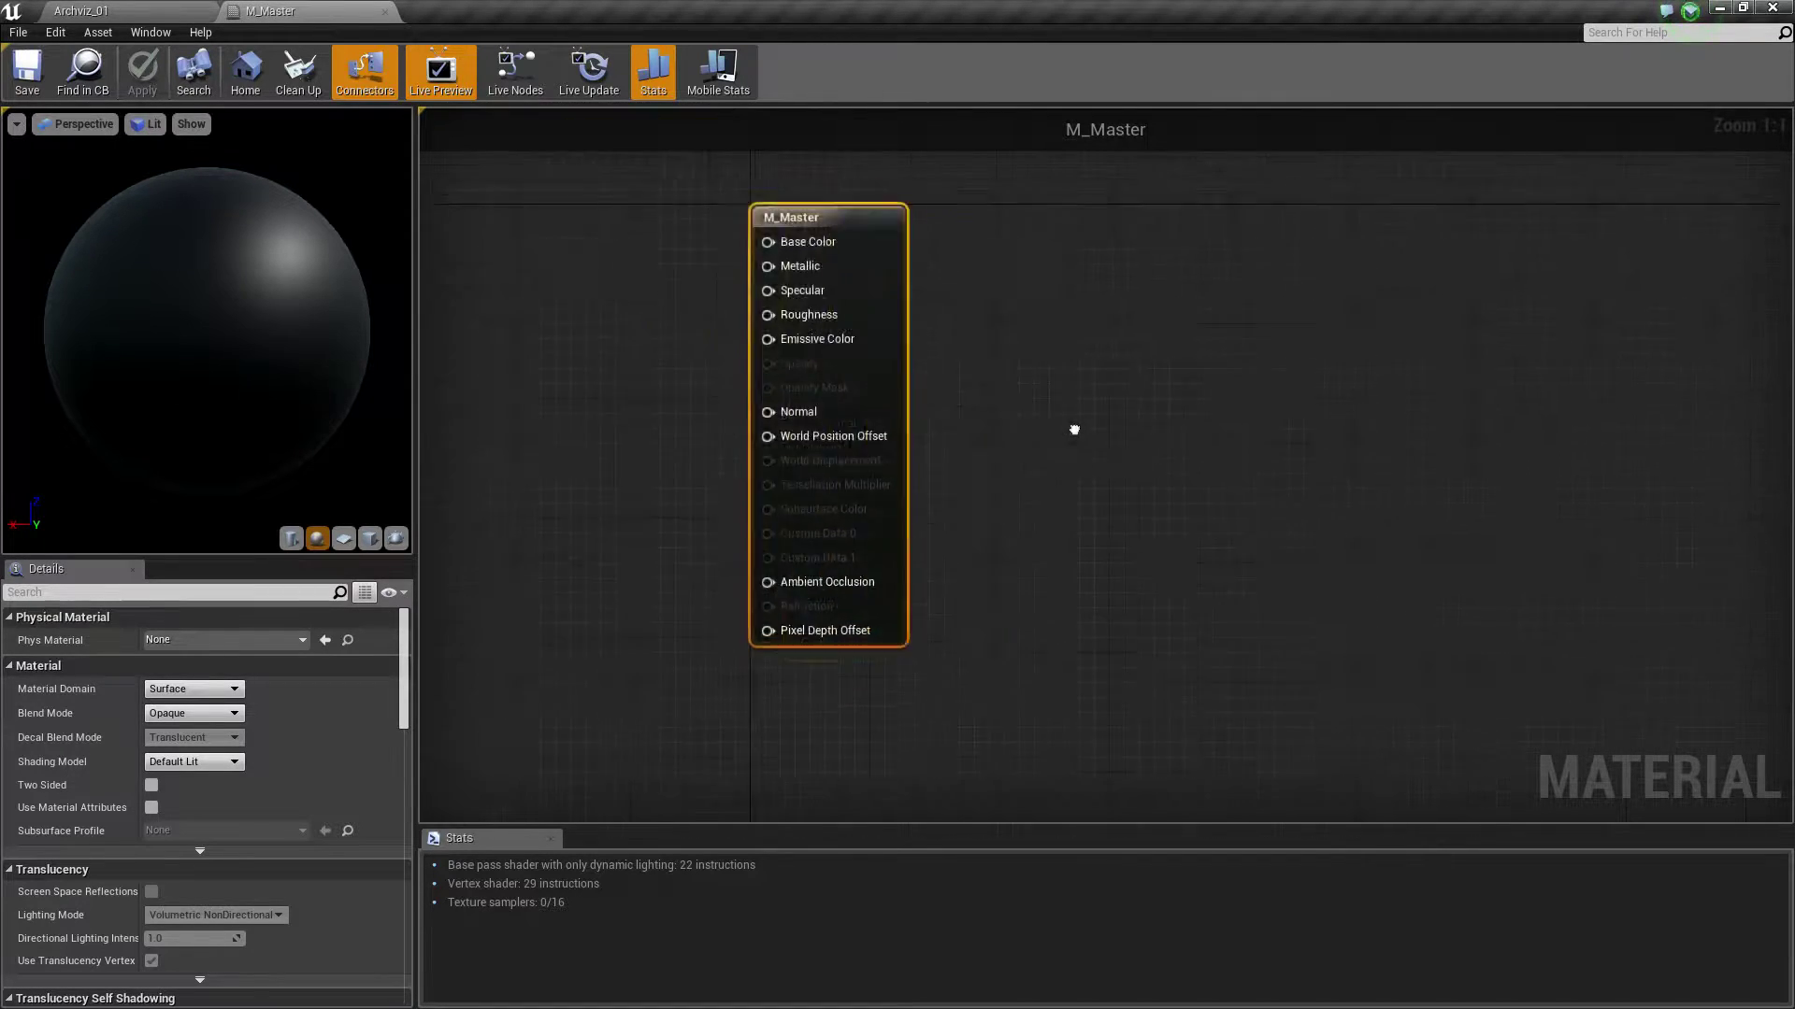
Place an MF_WorldAlign node left of M_Master's output node and open that function for editing
right_drag(467, 327, 1073, 428)
scroll(708, 353, down, 1)
right_click(705, 345)
text(constant3)
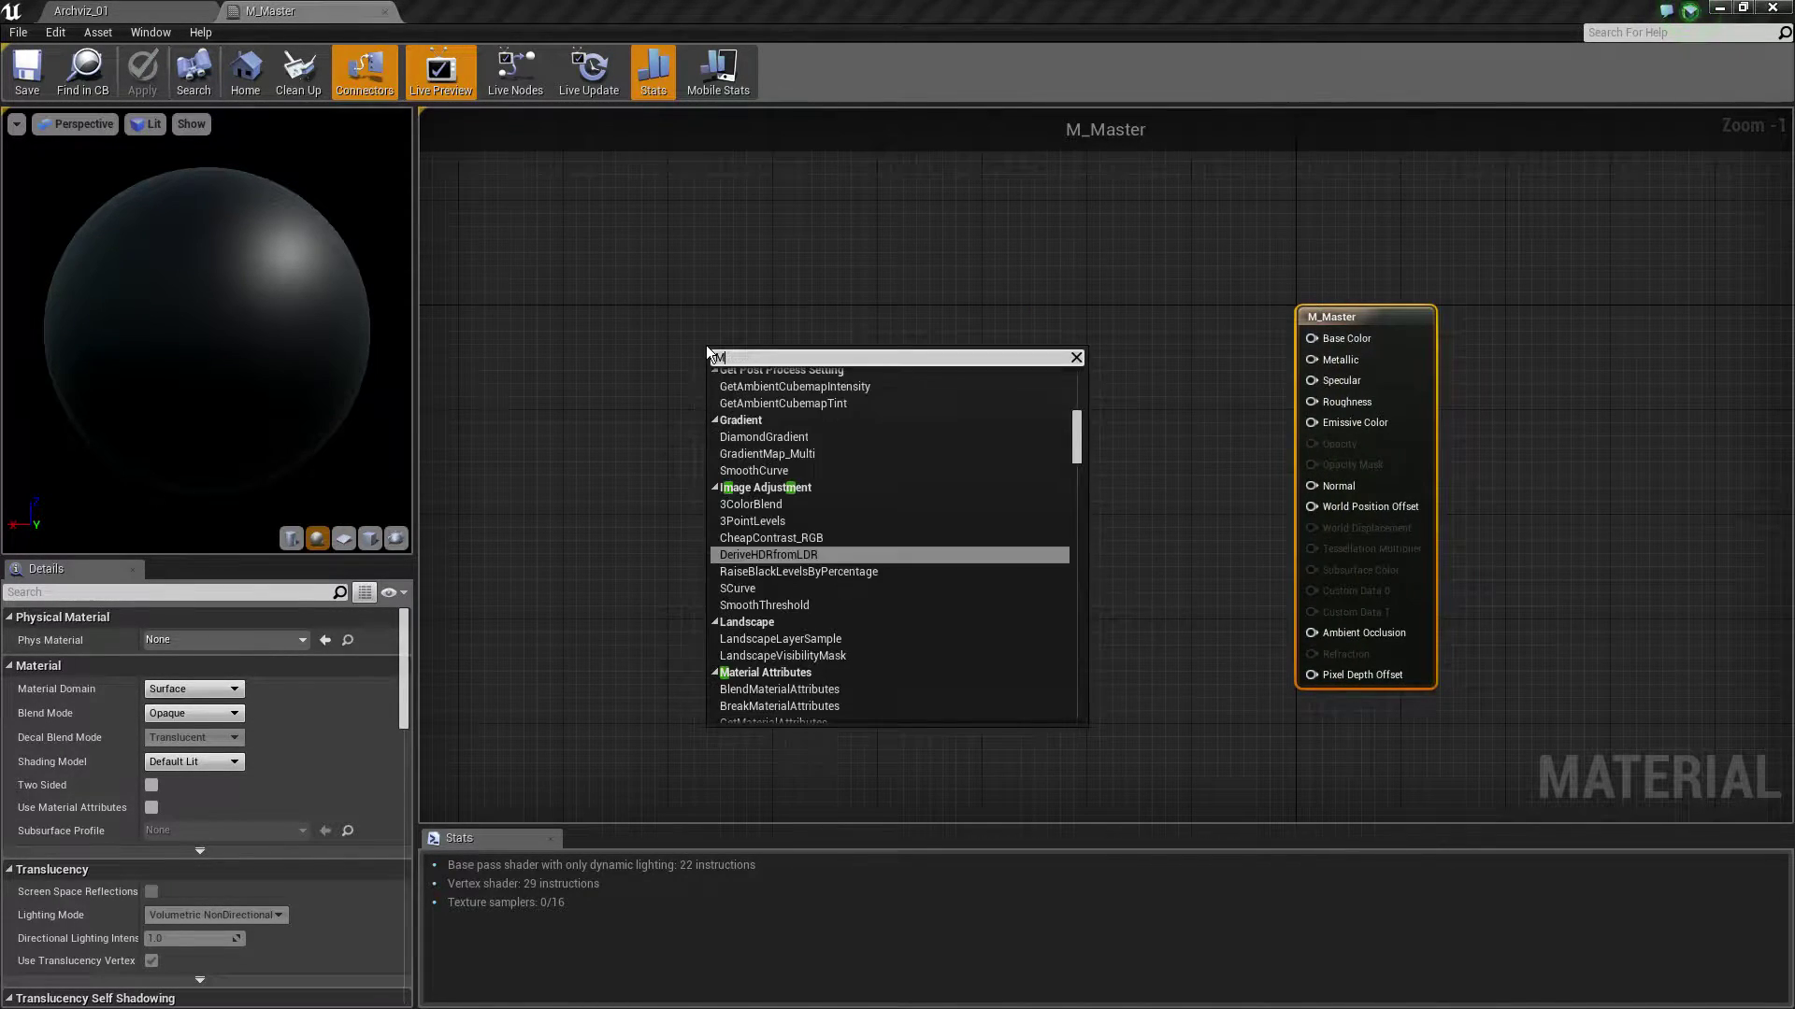
key(Escape)
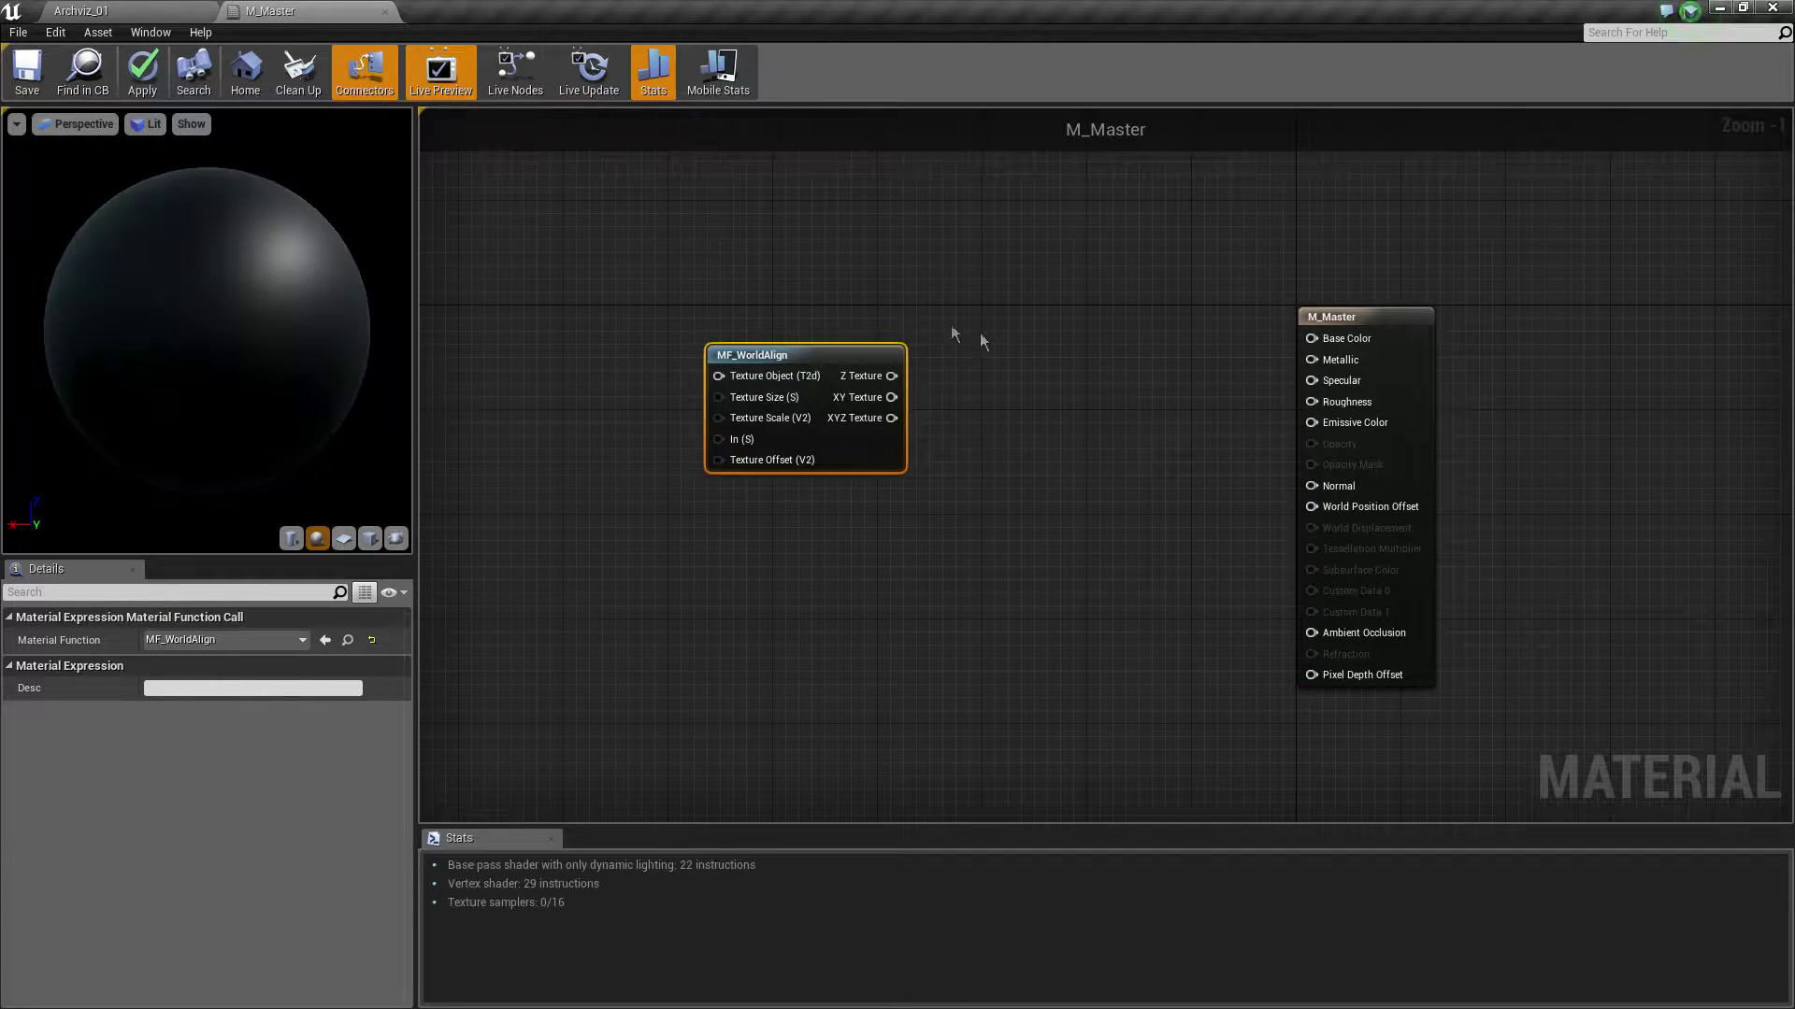
drag(802, 347, 843, 332)
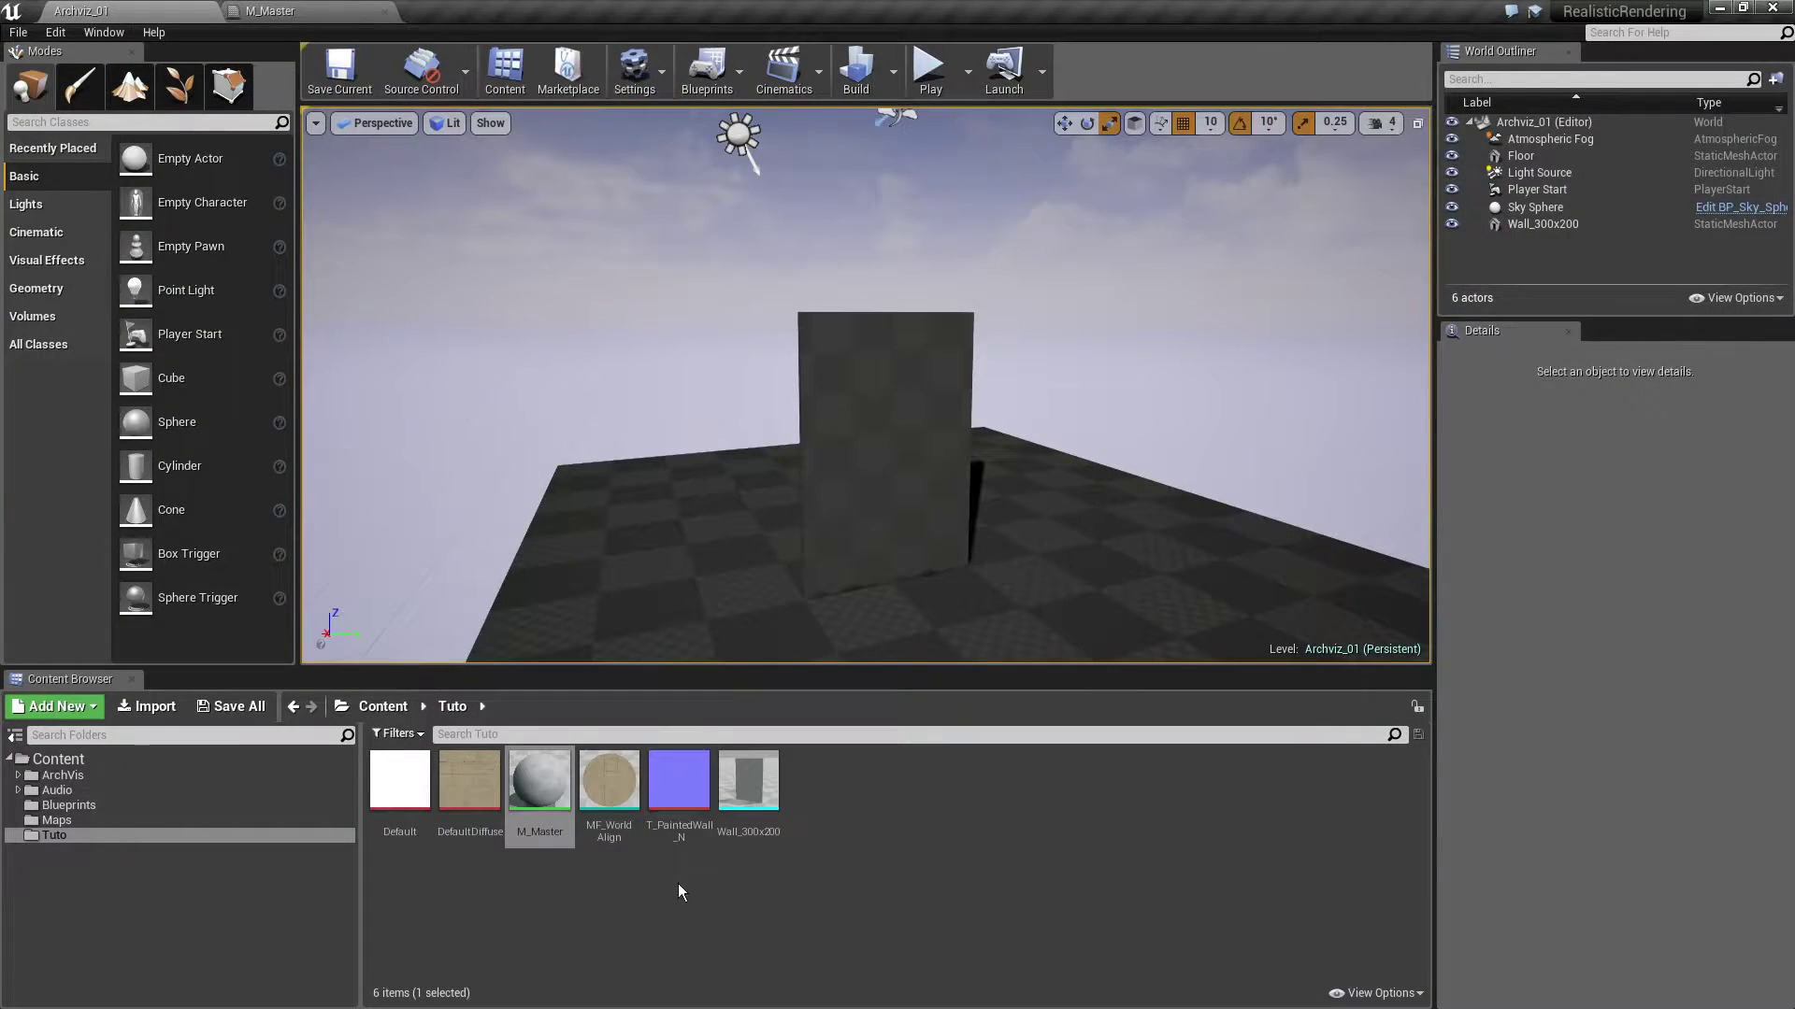
double_click(609, 781)
Survey the MF_WorldAlign graph and select the rotation input node in Rotation Setup
scroll(666, 518, down, 4)
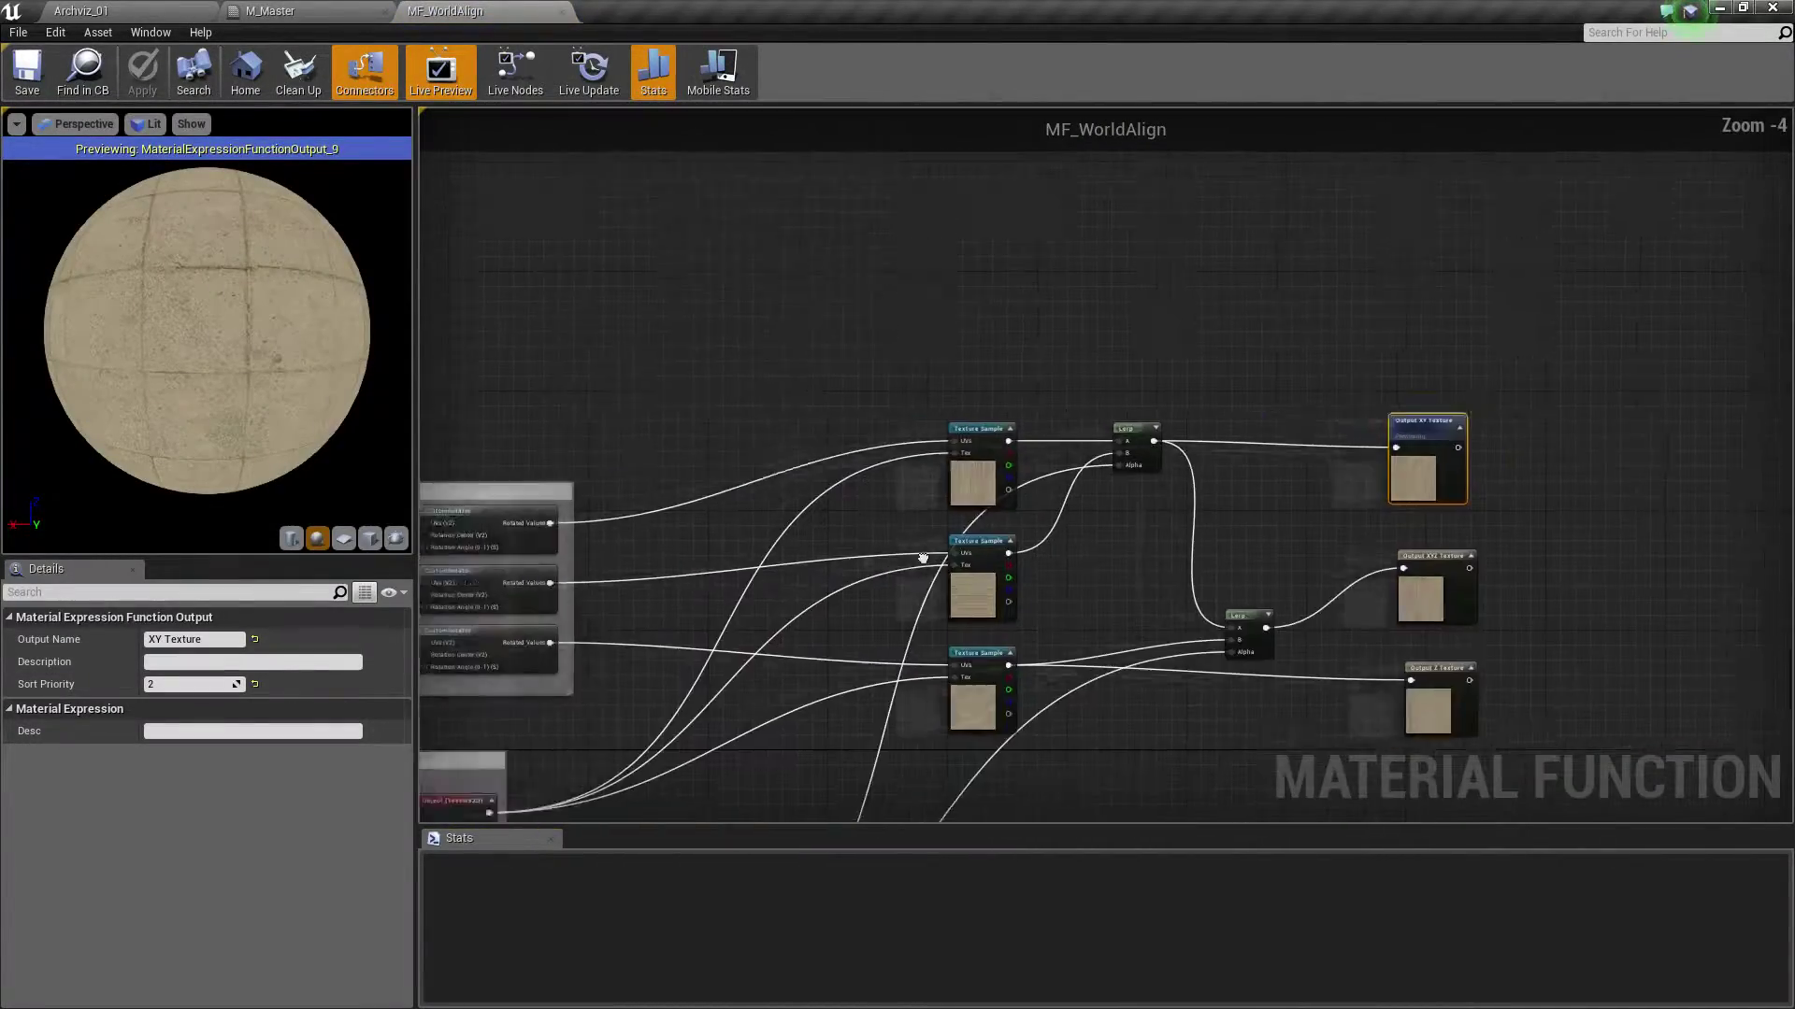
right_drag(666, 518, 797, 317)
scroll(981, 481, up, 2)
mouse_move(944, 659)
right_down()
mouse_move(1019, 424)
mouse_move(1047, 535)
right_up()
scroll(1047, 535, down, 3)
scroll(870, 524, up, 4)
click(875, 537)
drag(906, 542, 892, 544)
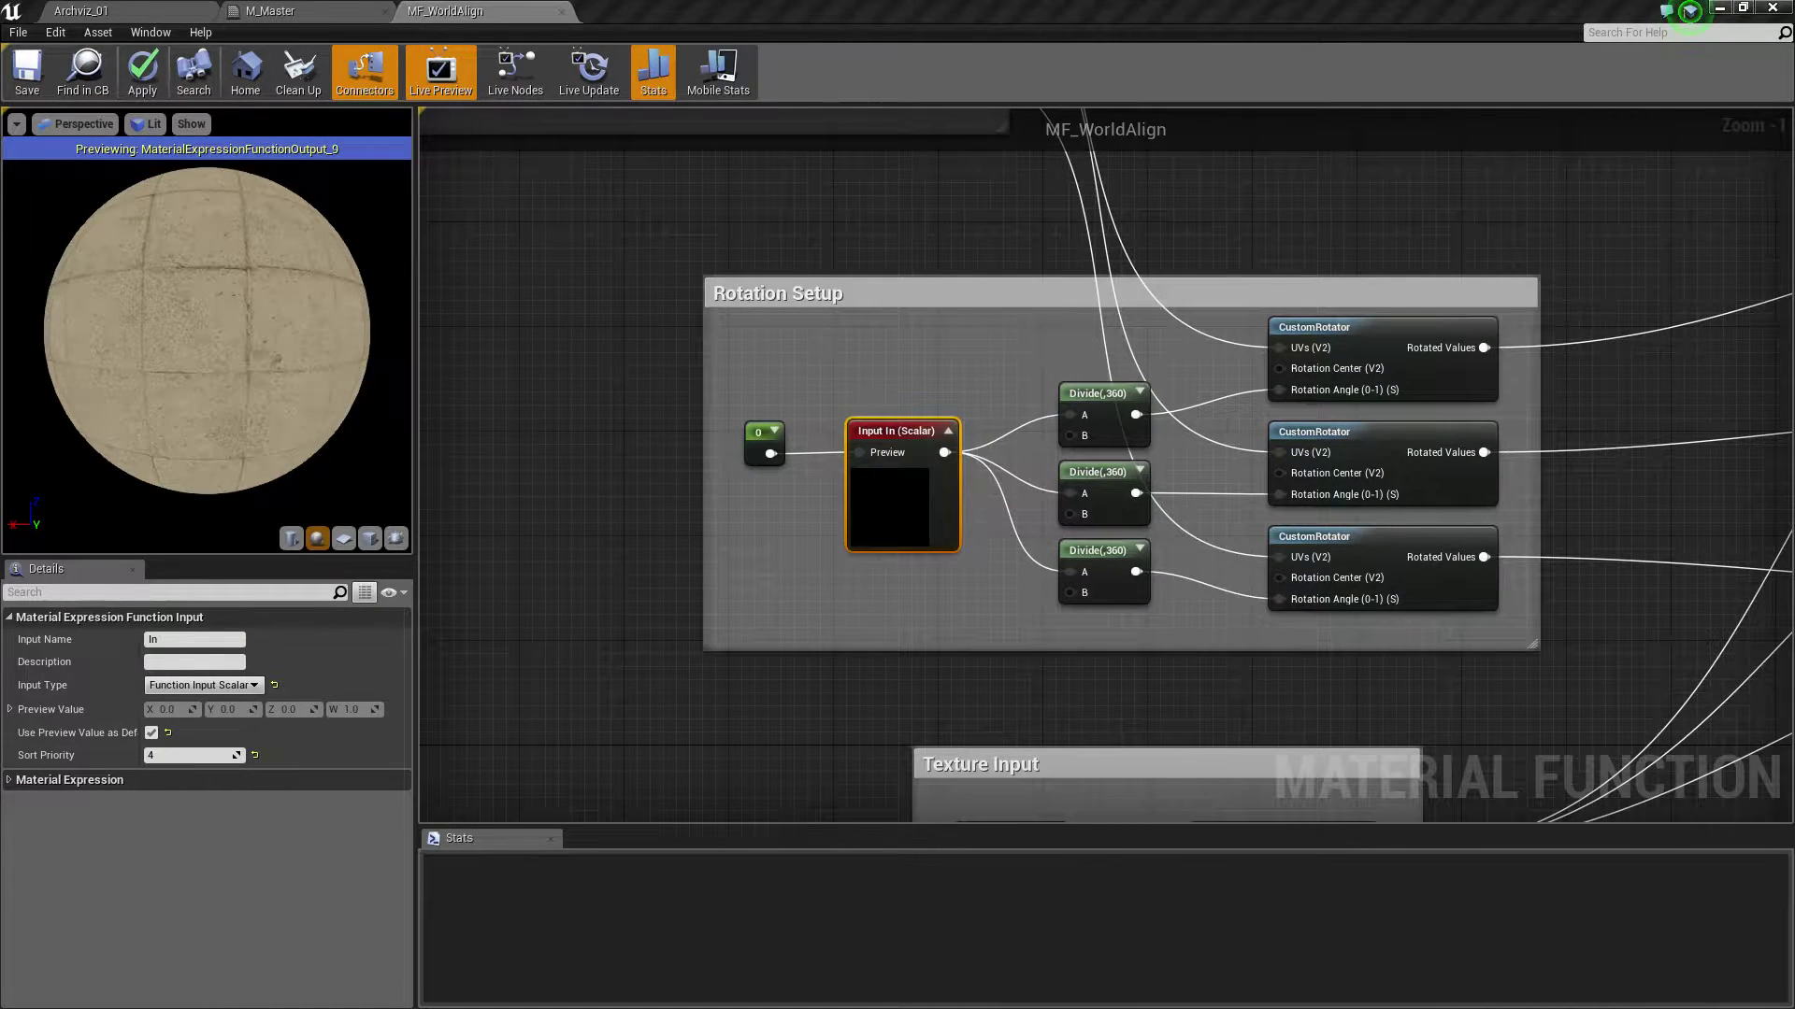
Rename the rotation input to Rotation Degrees, apply the function, and return to M_Master
click(200, 640)
text(R)
text(S)
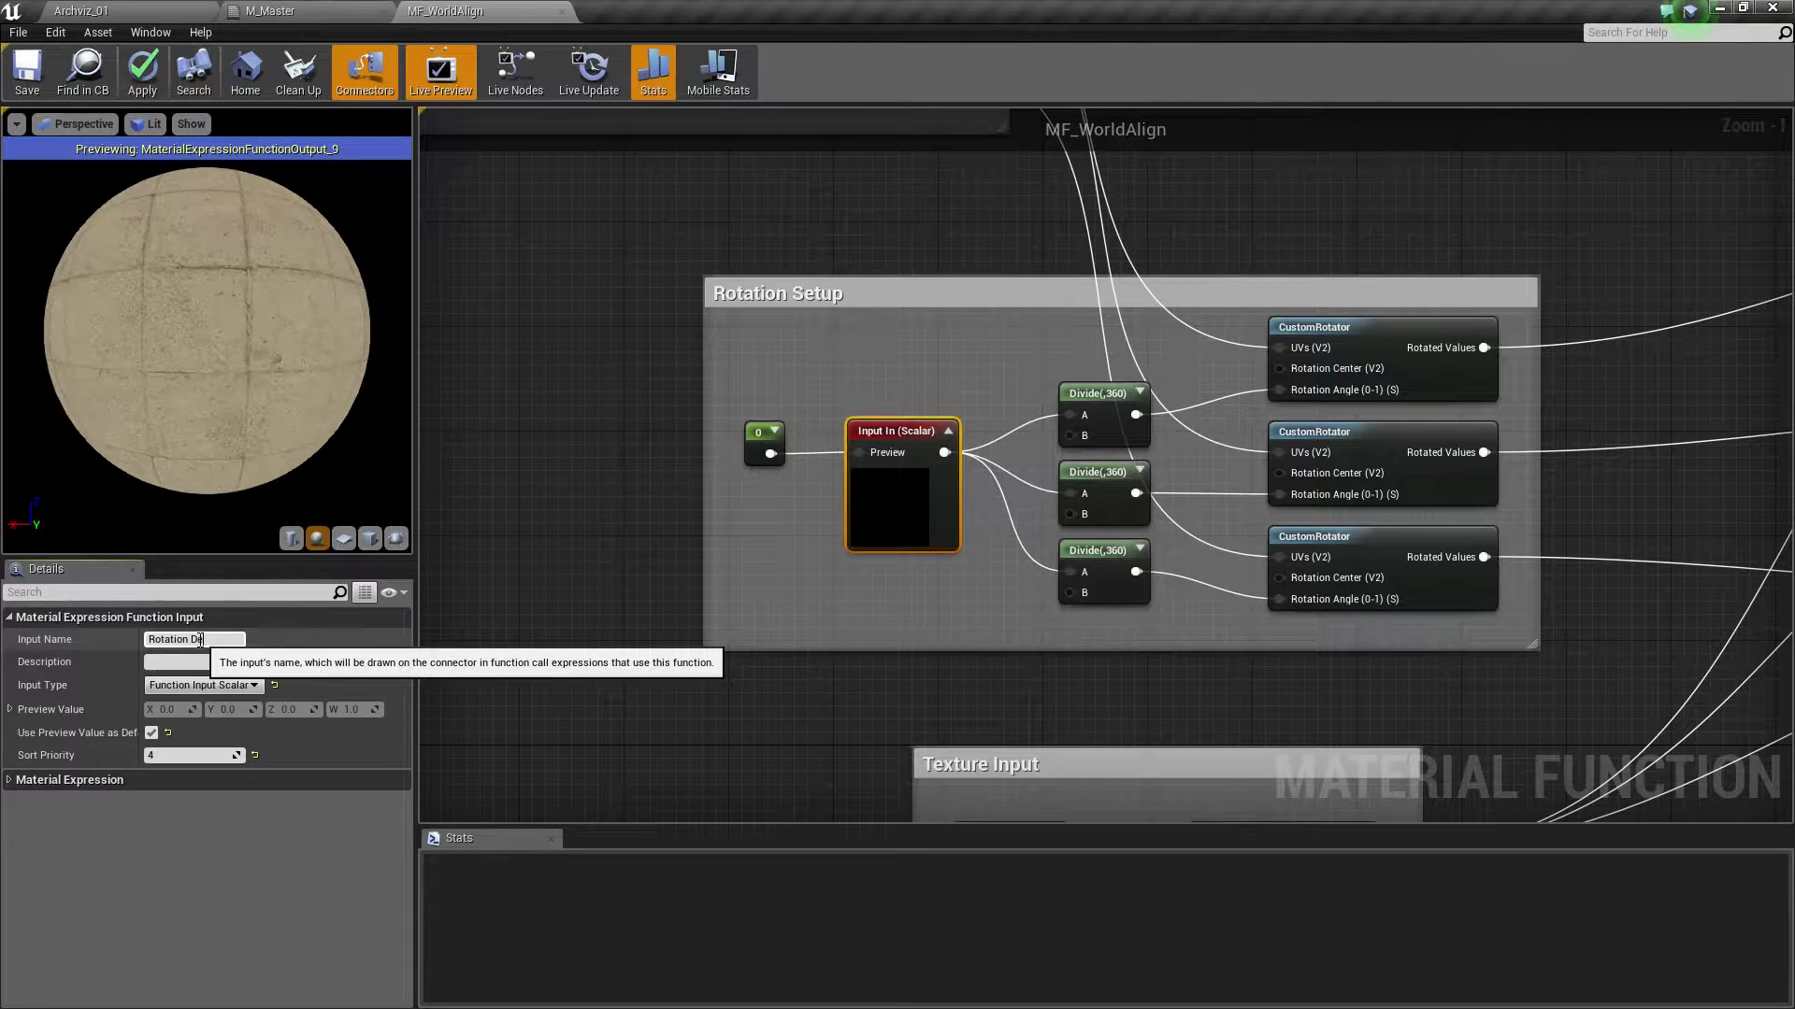
text(es)
key(Return)
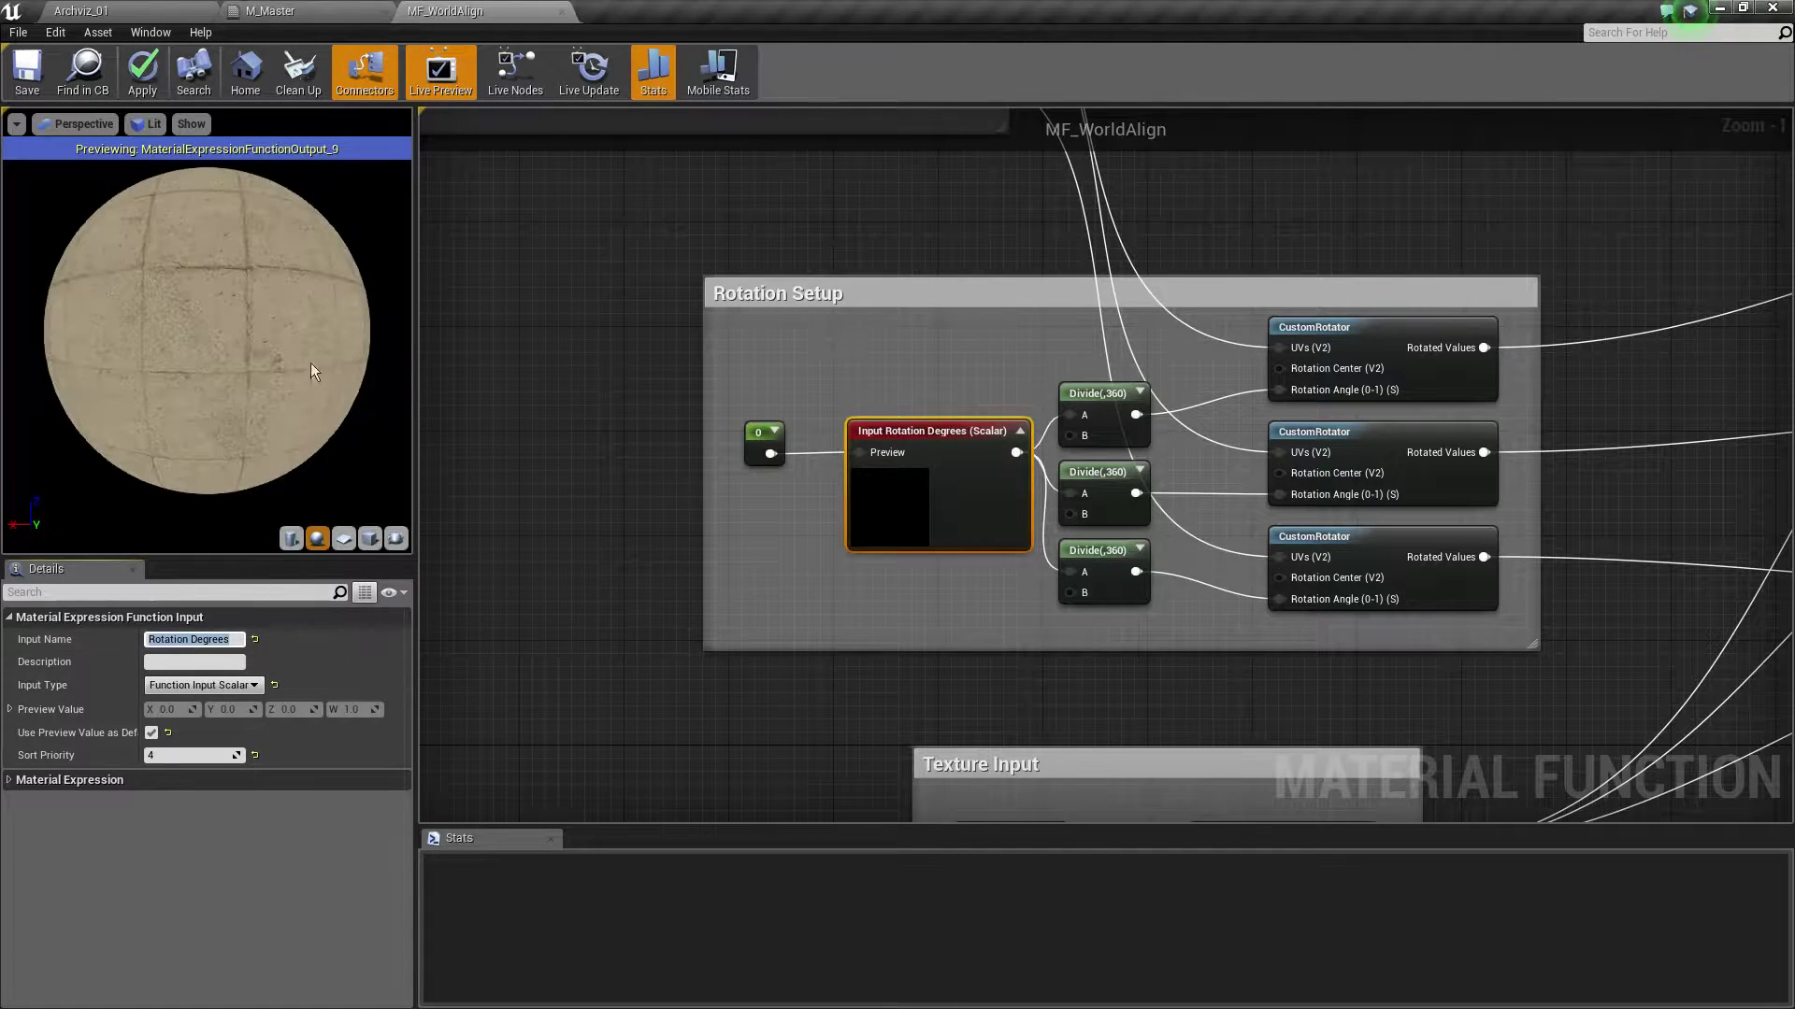
click(142, 71)
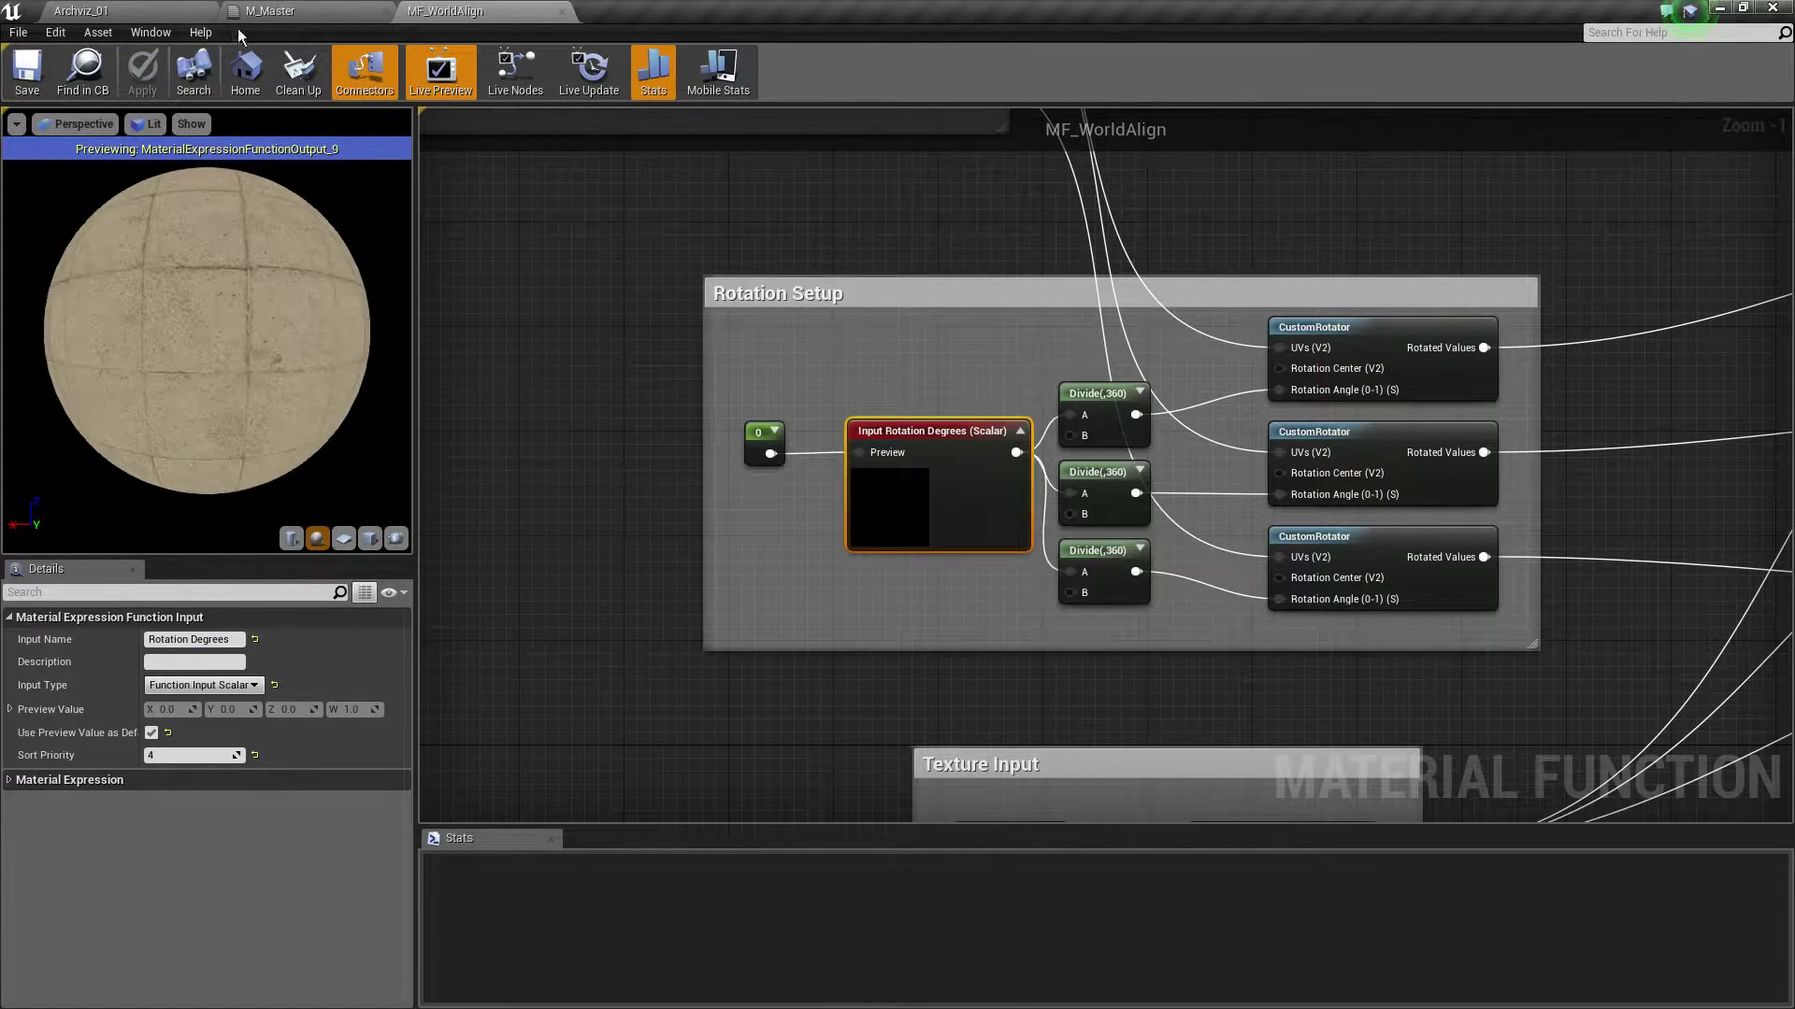
click(270, 11)
click(81, 11)
click(270, 11)
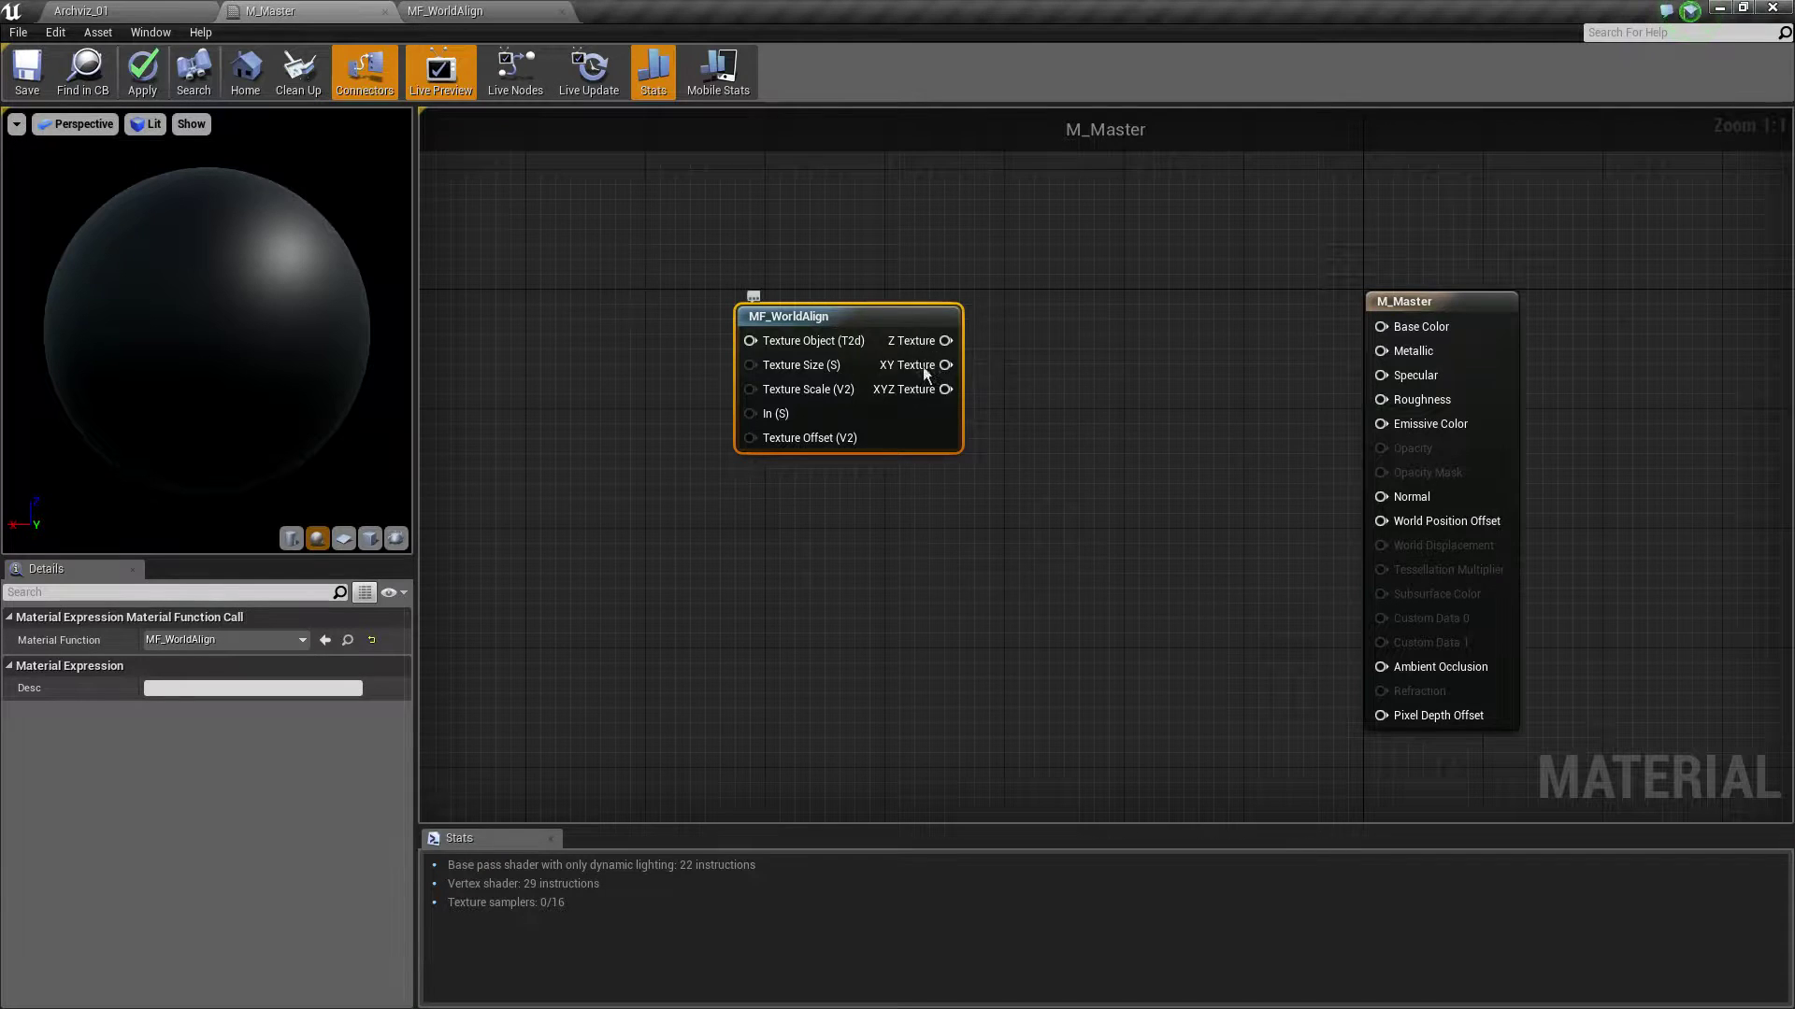
Delete the outdated MF_WorldAlign node and add an updated MF_WorldAlign node
right_click(874, 308)
right_click(809, 316)
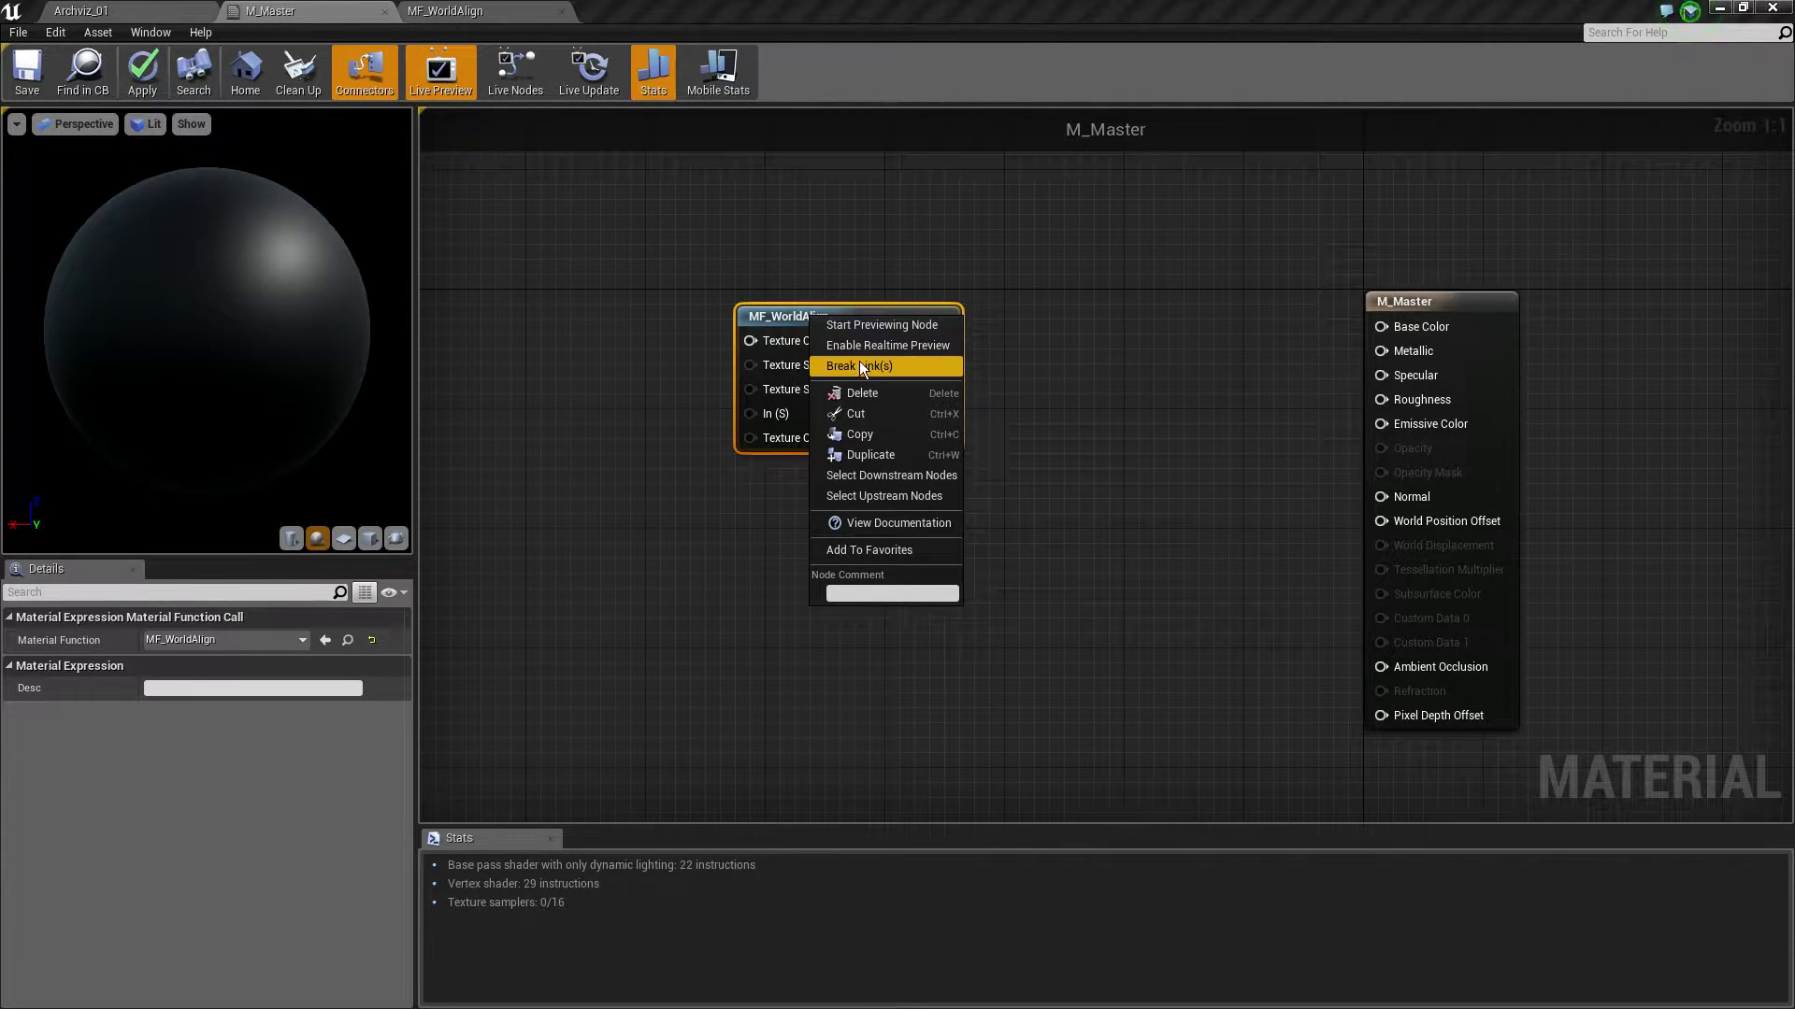
drag(732, 279, 933, 469)
key(Delete)
right_click(789, 407)
text(MF)
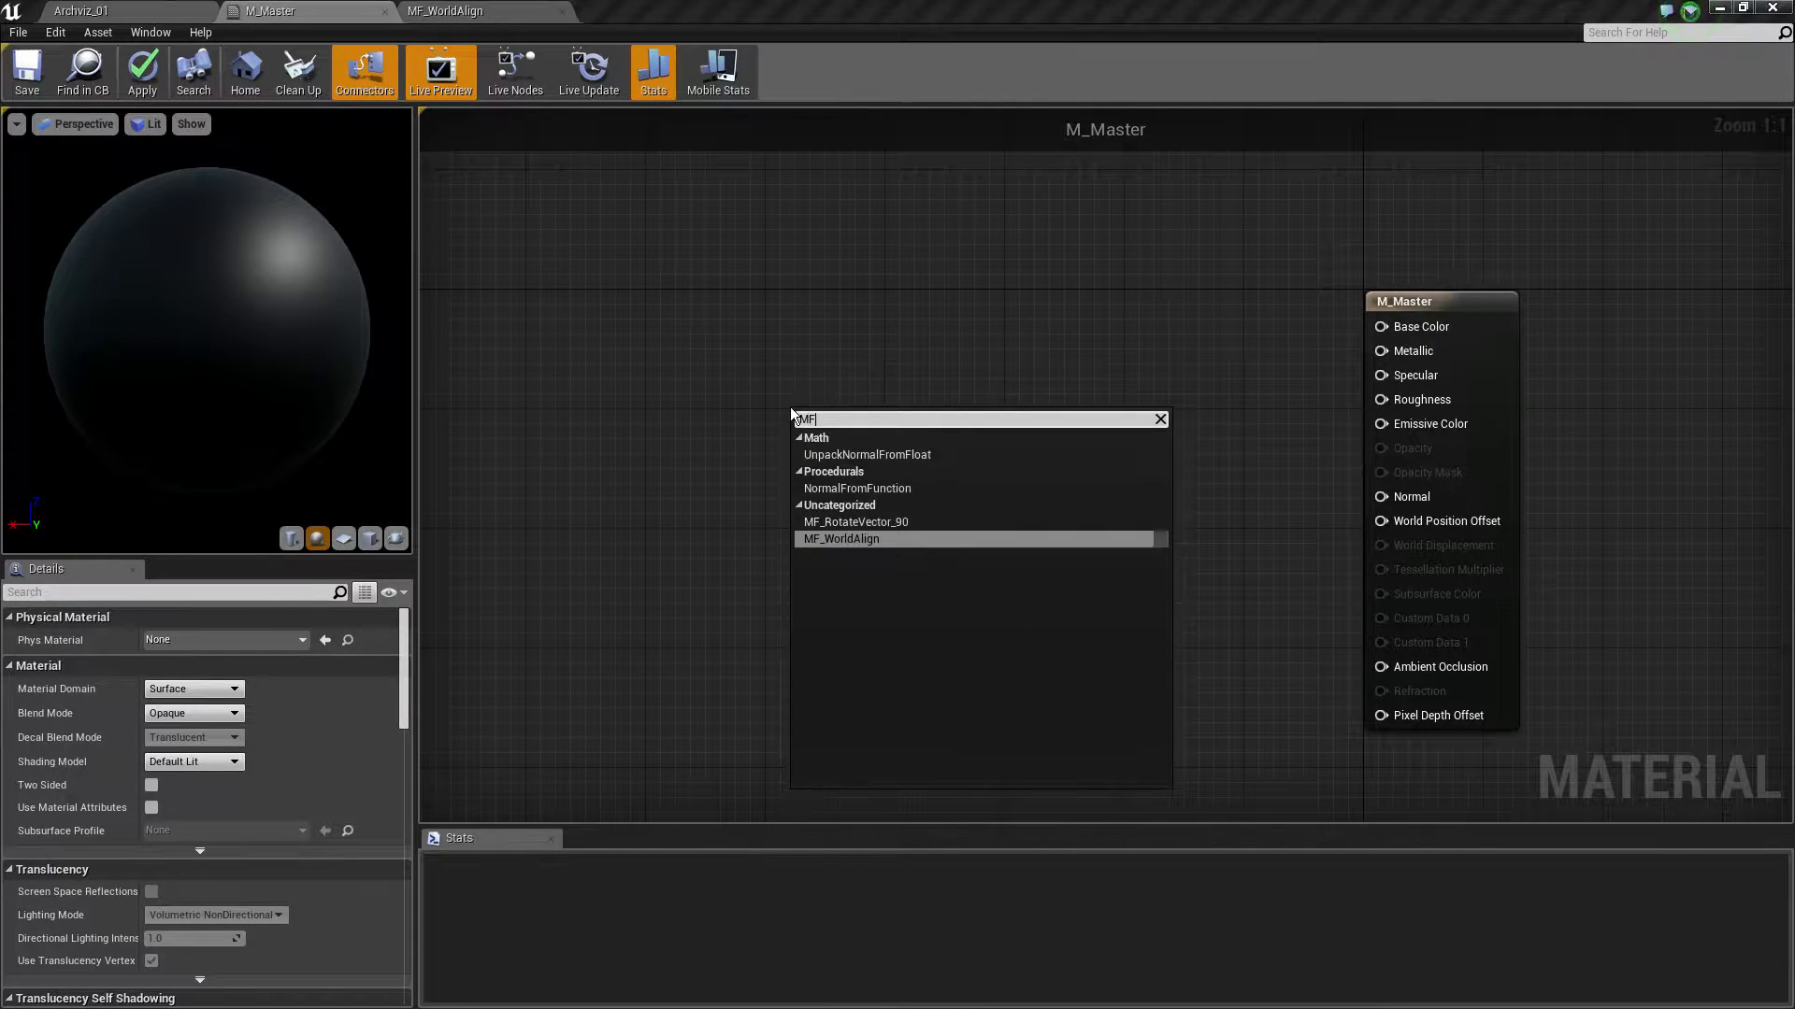
key(Return)
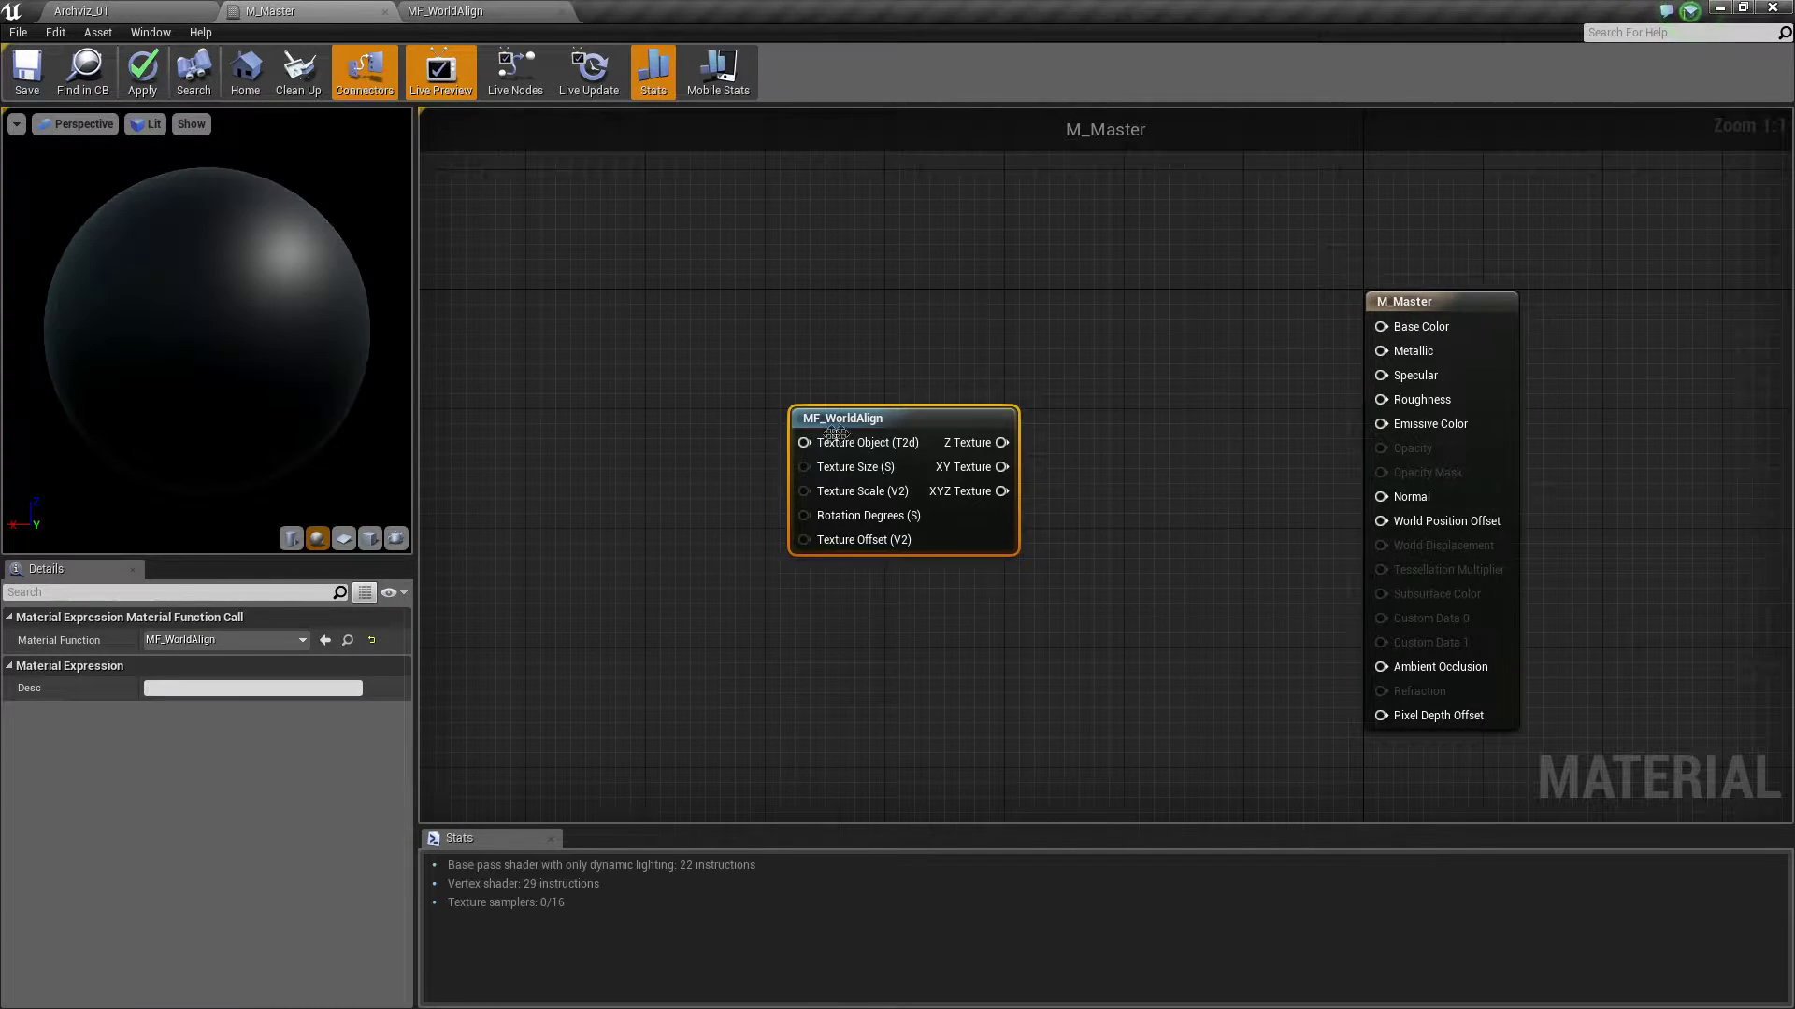
Position the new MF_WorldAlign node up-left and adjust the graph view around it
drag(877, 420, 852, 378)
scroll(983, 555, down, 1)
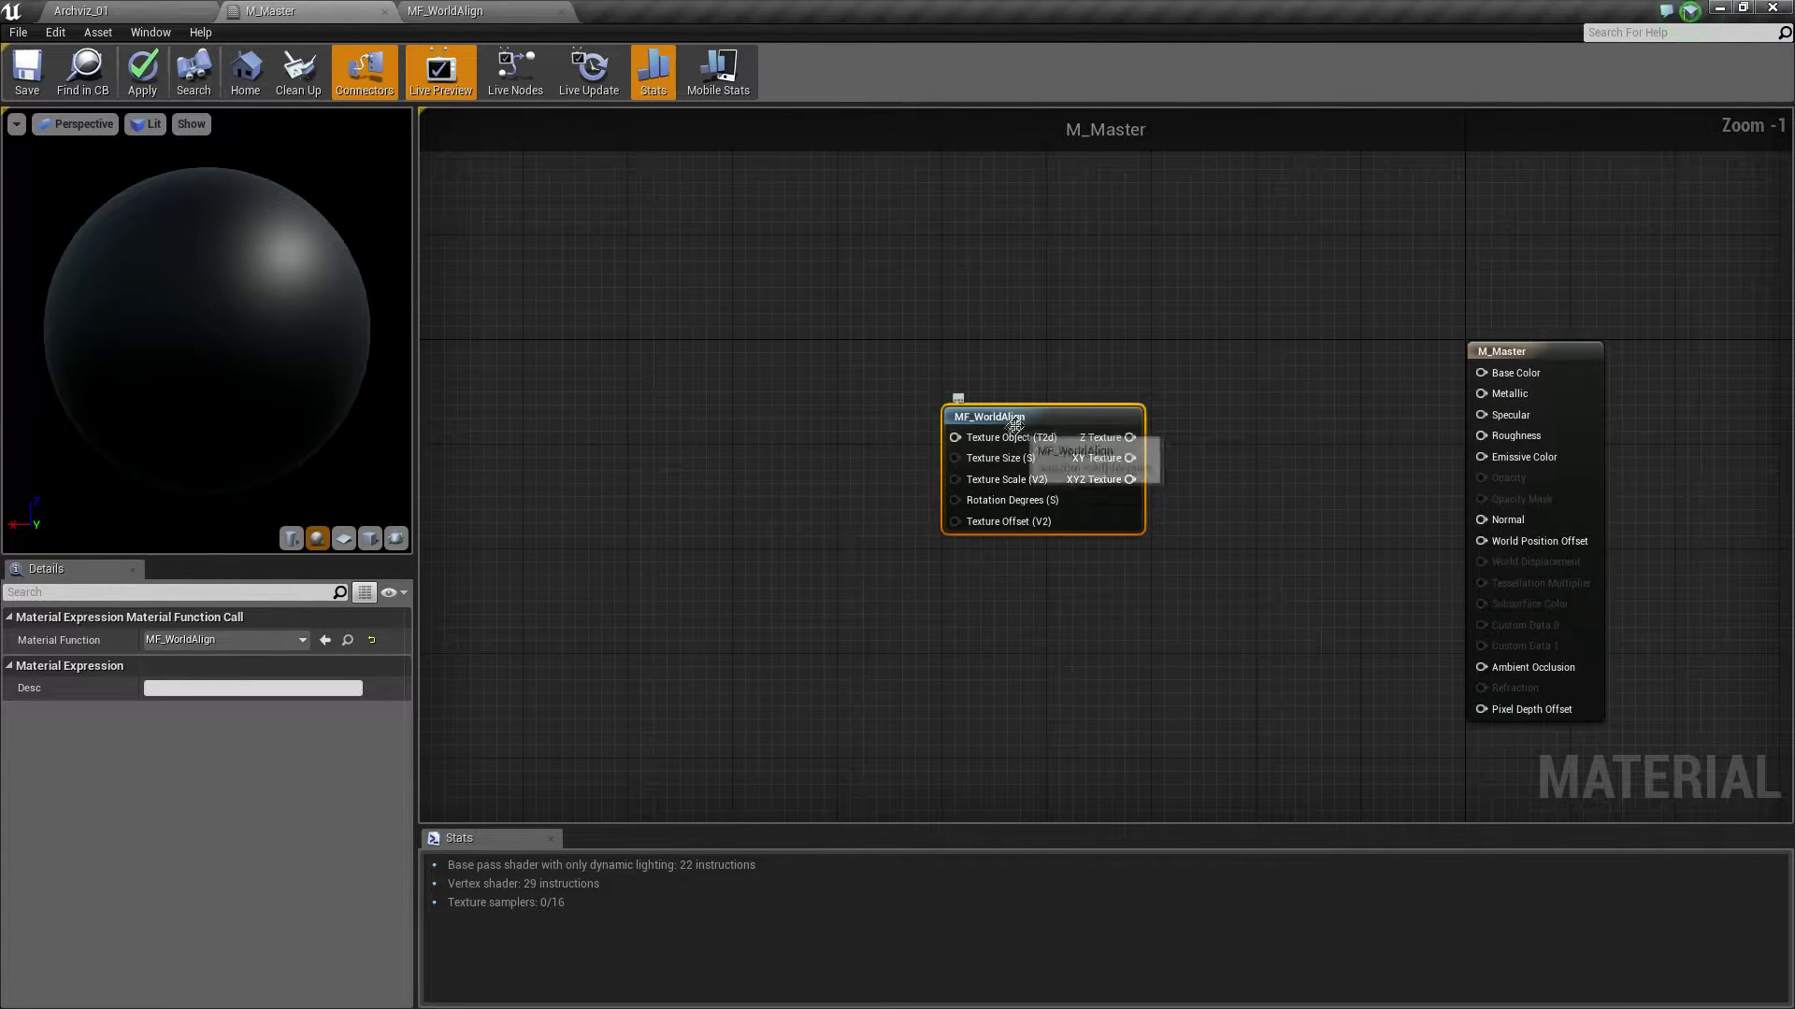
drag(1010, 422, 866, 331)
drag(743, 257, 849, 544)
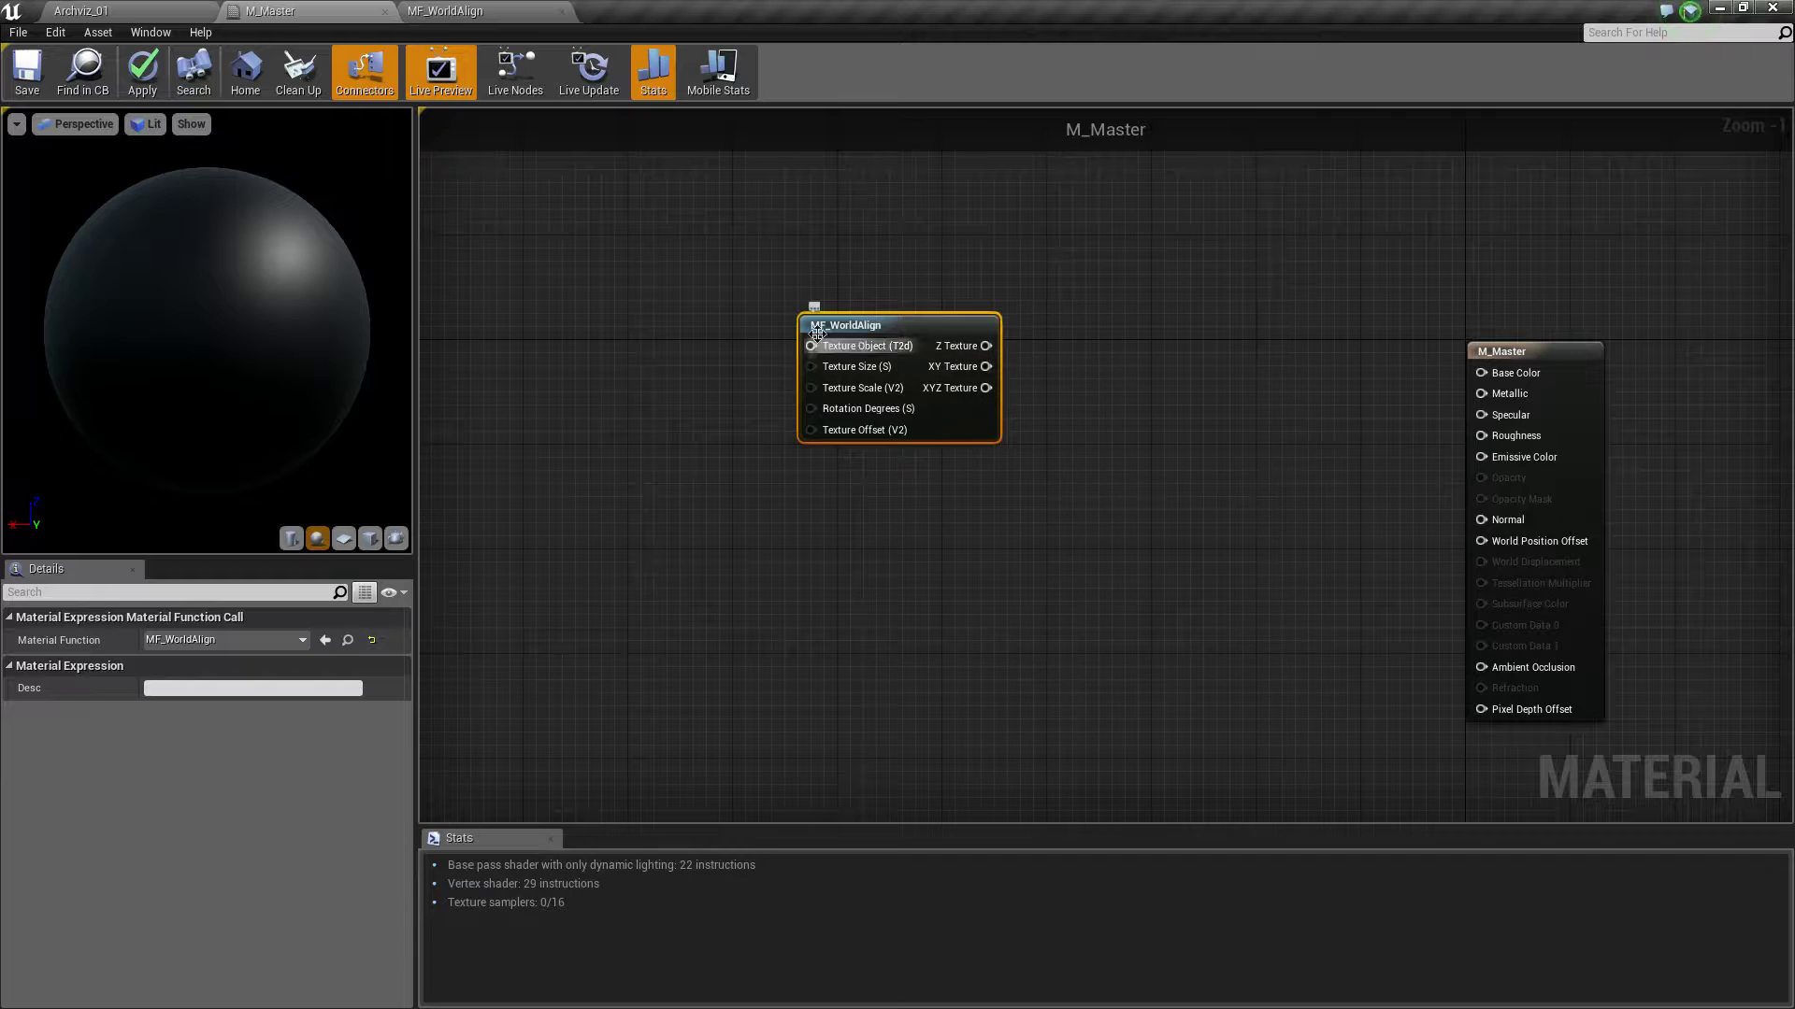
mouse_move(1080, 454)
right_down()
mouse_move(1091, 470)
mouse_move(1005, 555)
right_up()
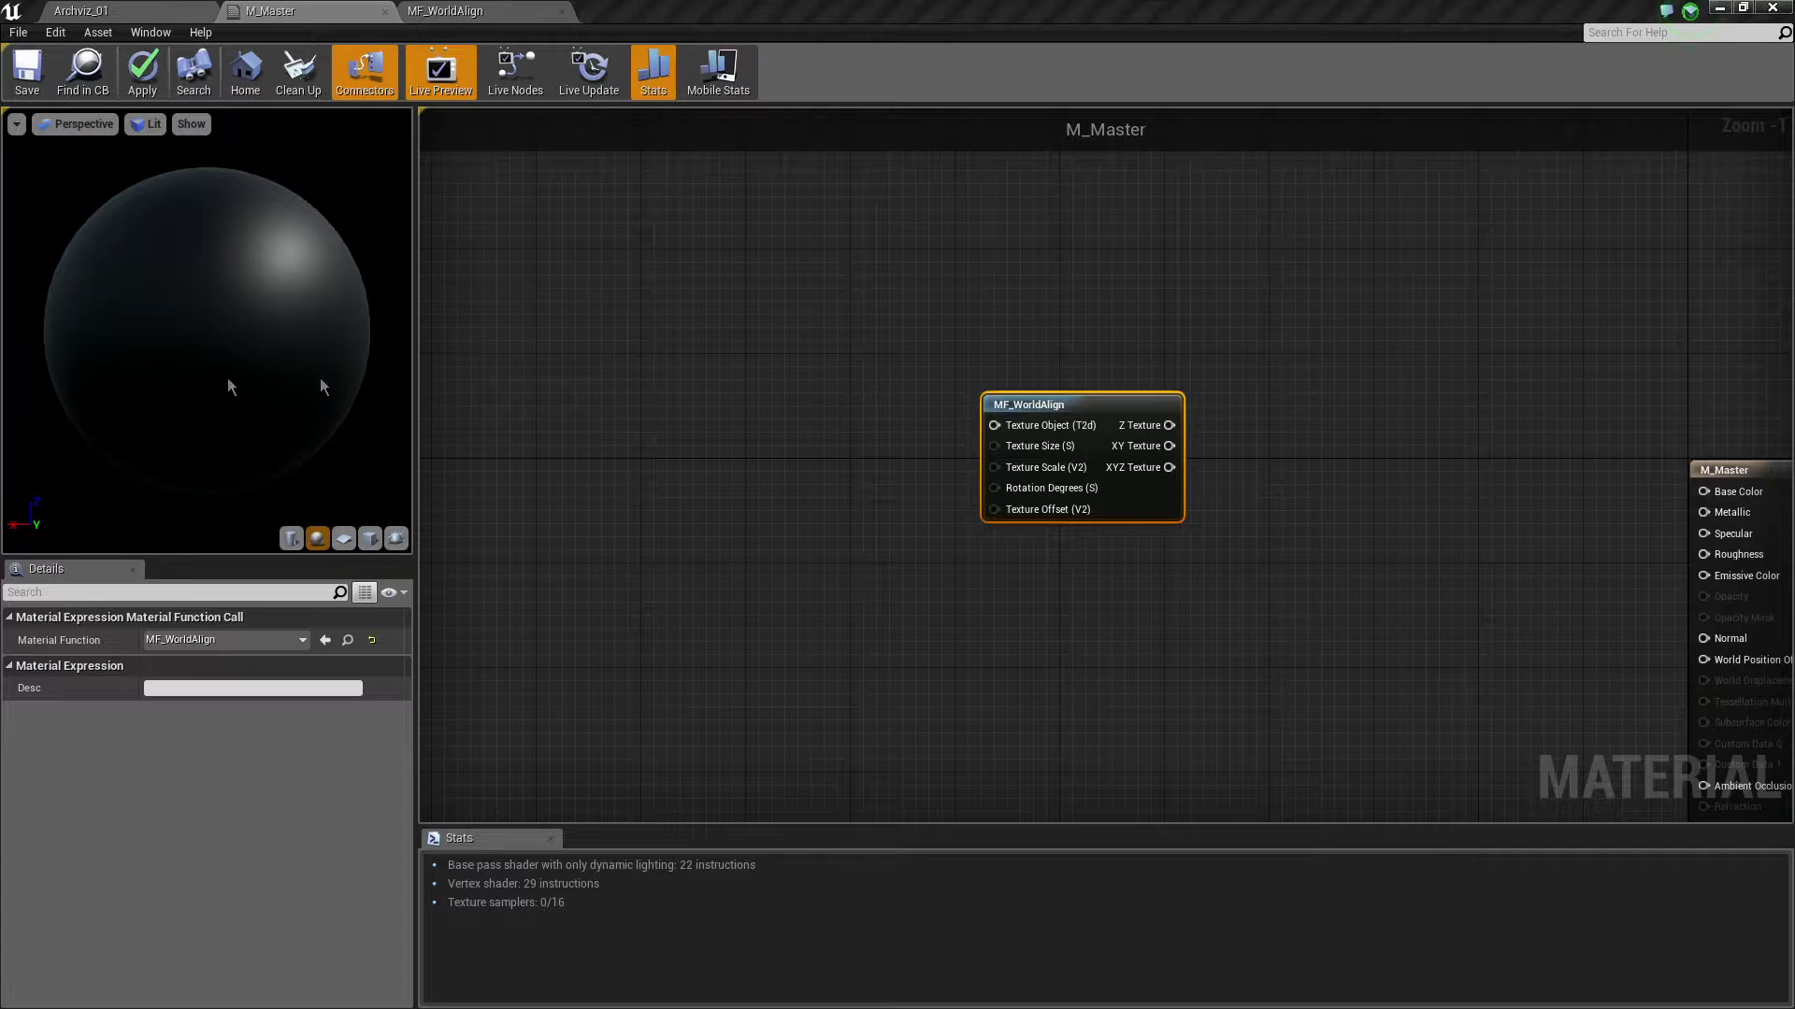
right_drag(1004, 555, 963, 587)
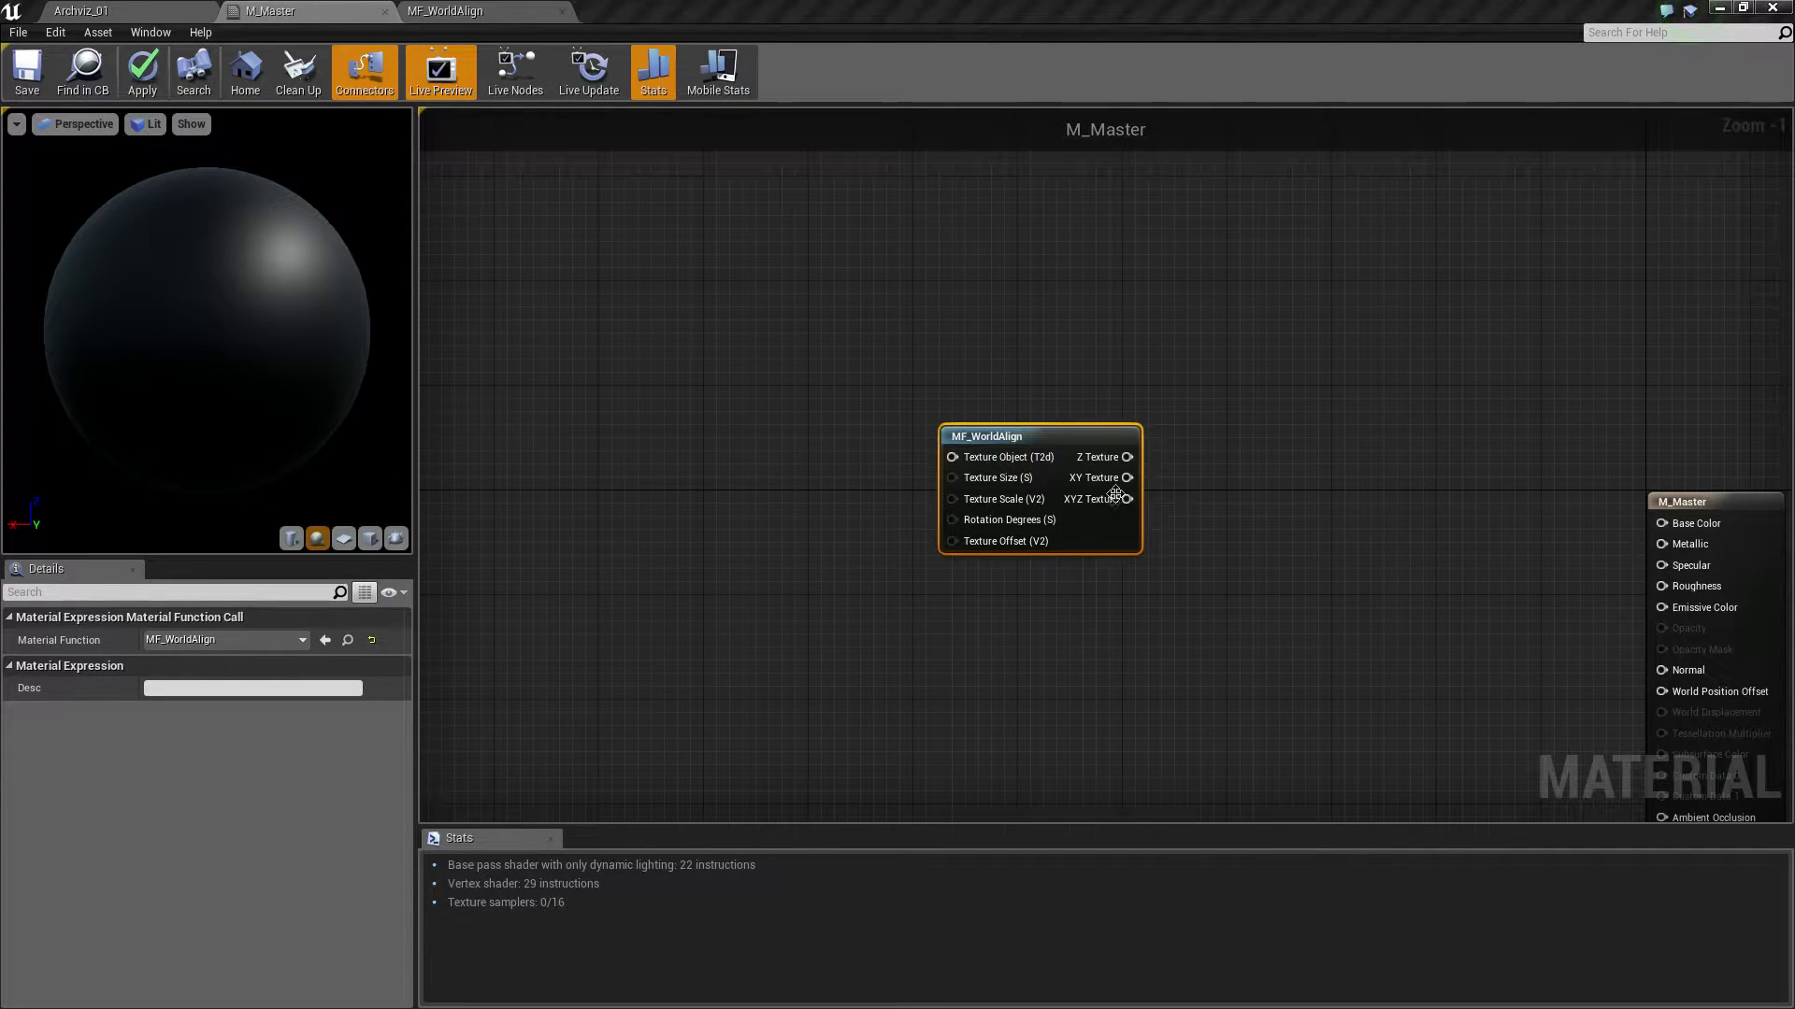
right_drag(869, 540, 765, 499)
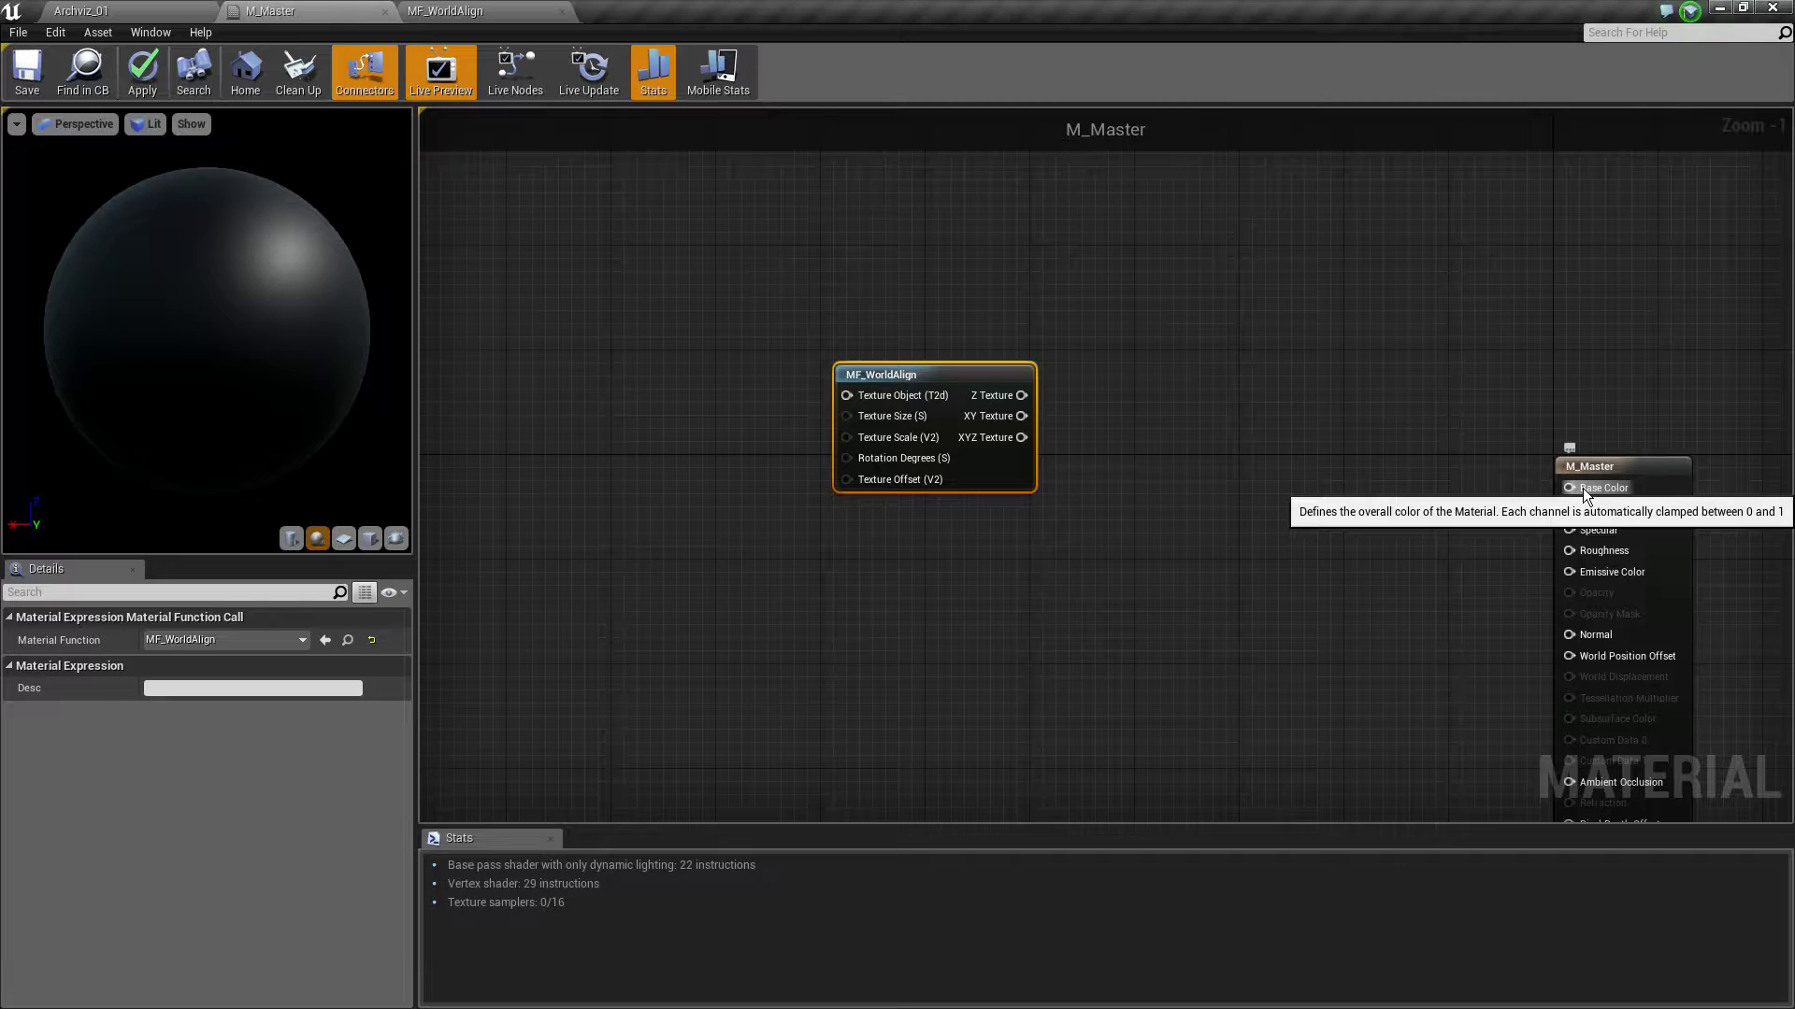
right_drag(811, 530, 936, 546)
drag(1050, 390, 1038, 378)
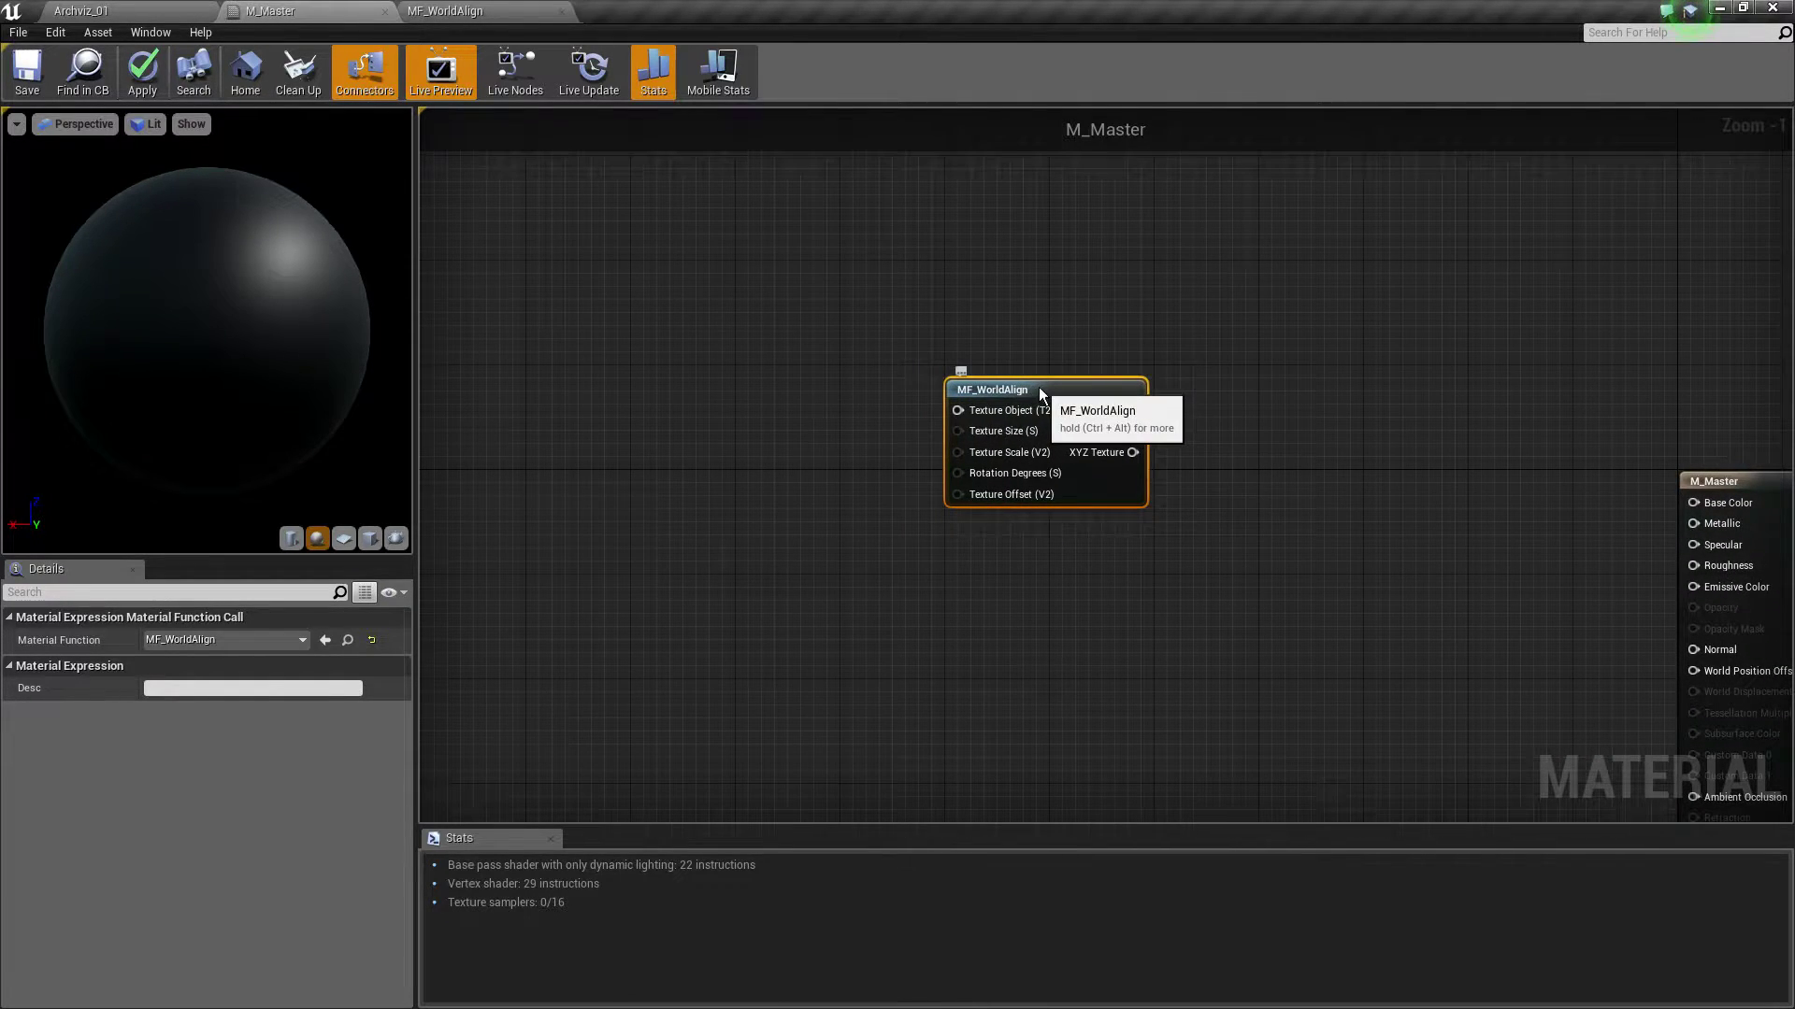
click(836, 478)
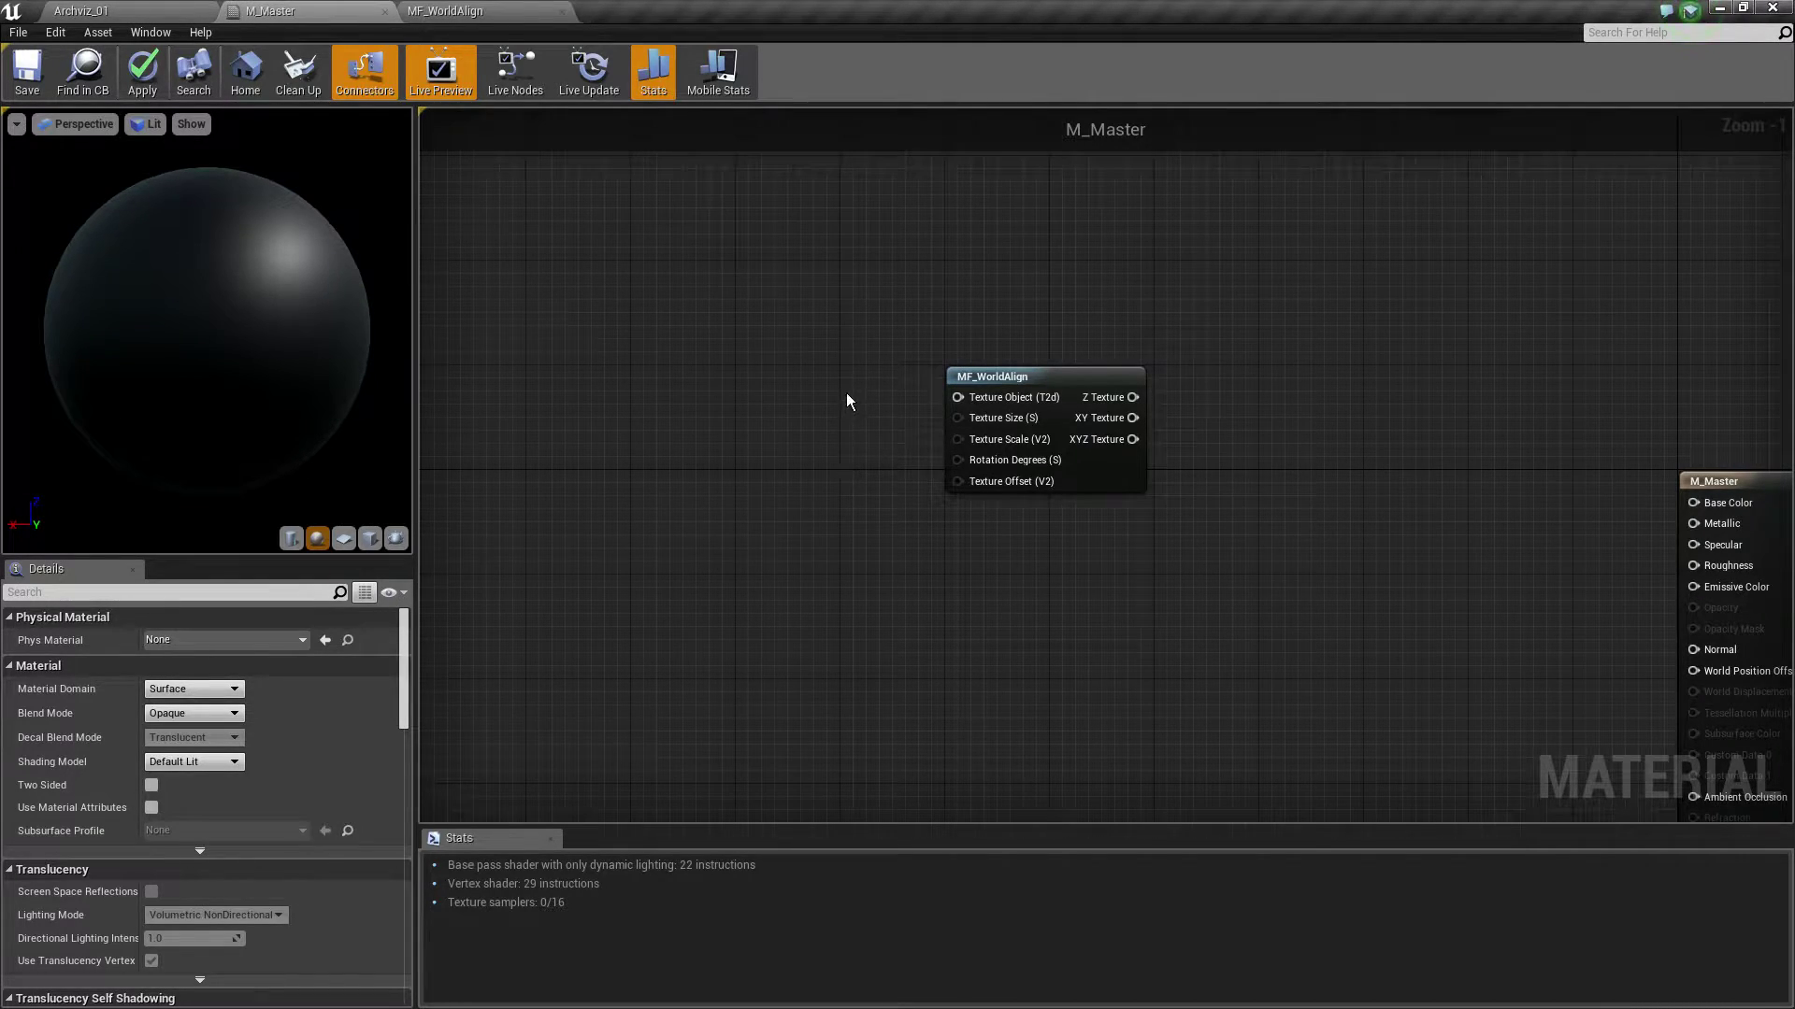
right_drag(856, 419, 946, 441)
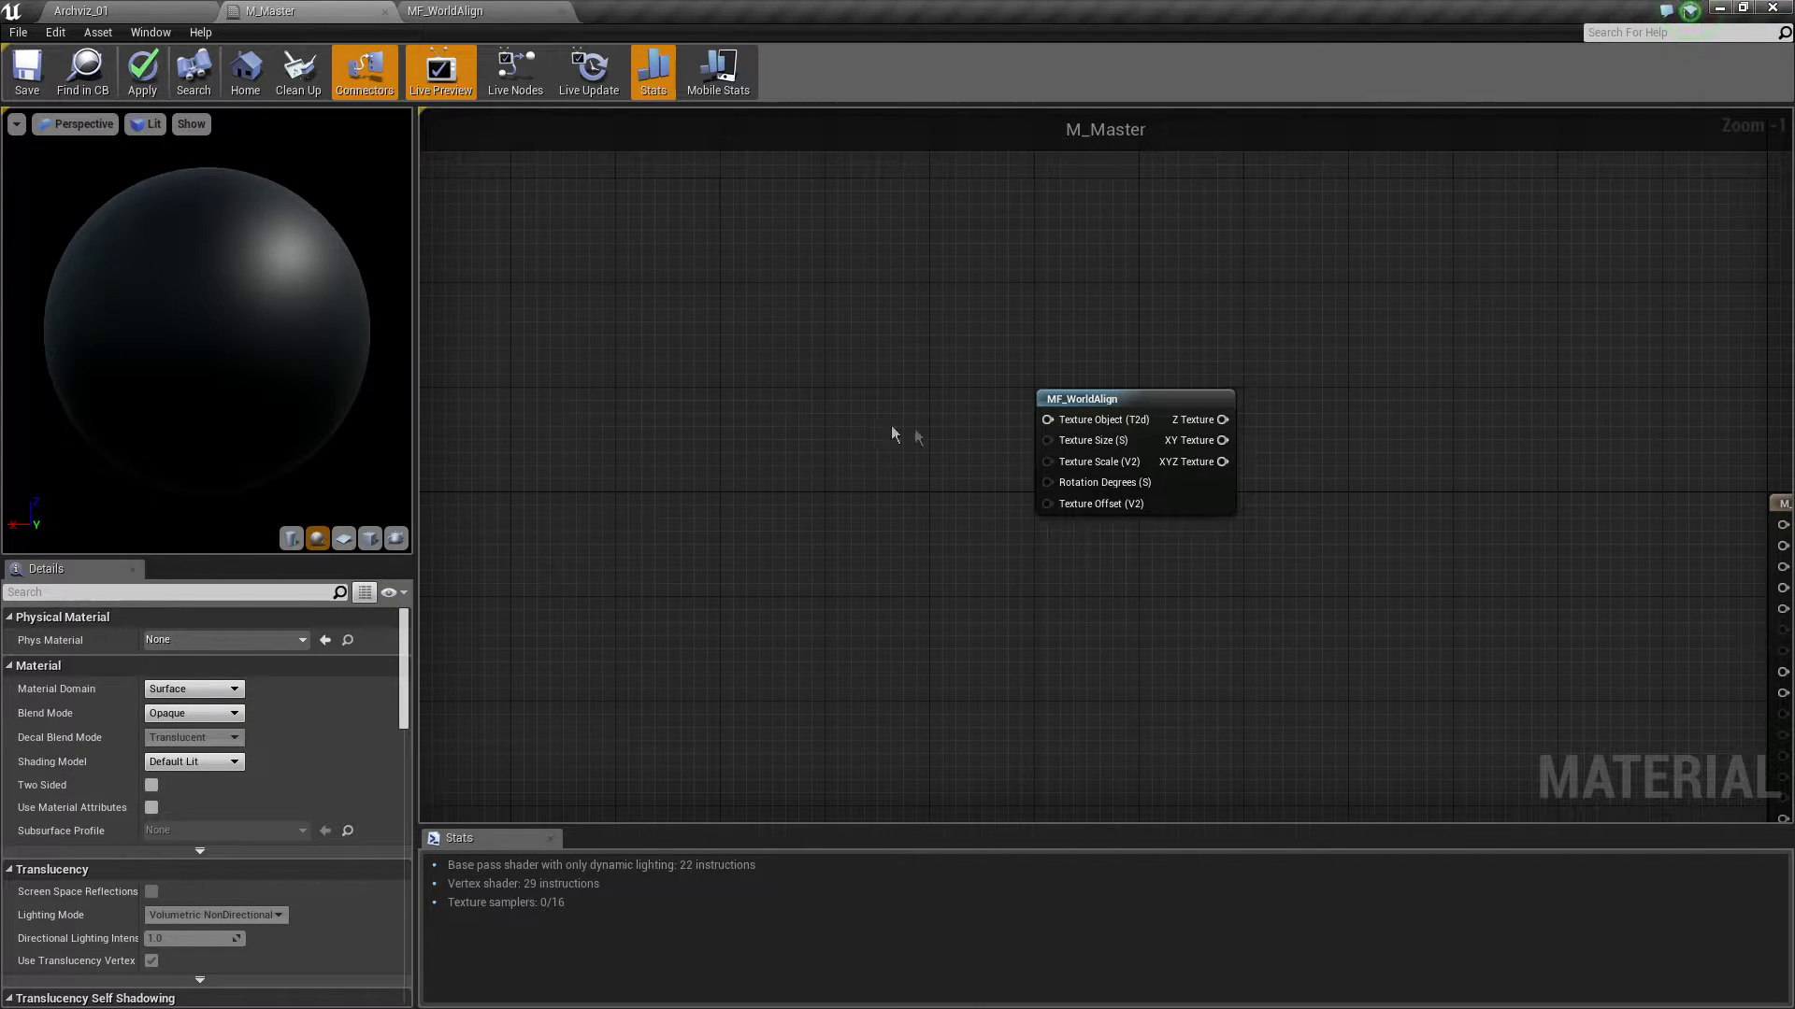
Add a TextureObjectParameter node and place it left of MF_WorldAlign
right_drag(893, 435, 744, 386)
text(texture obk)
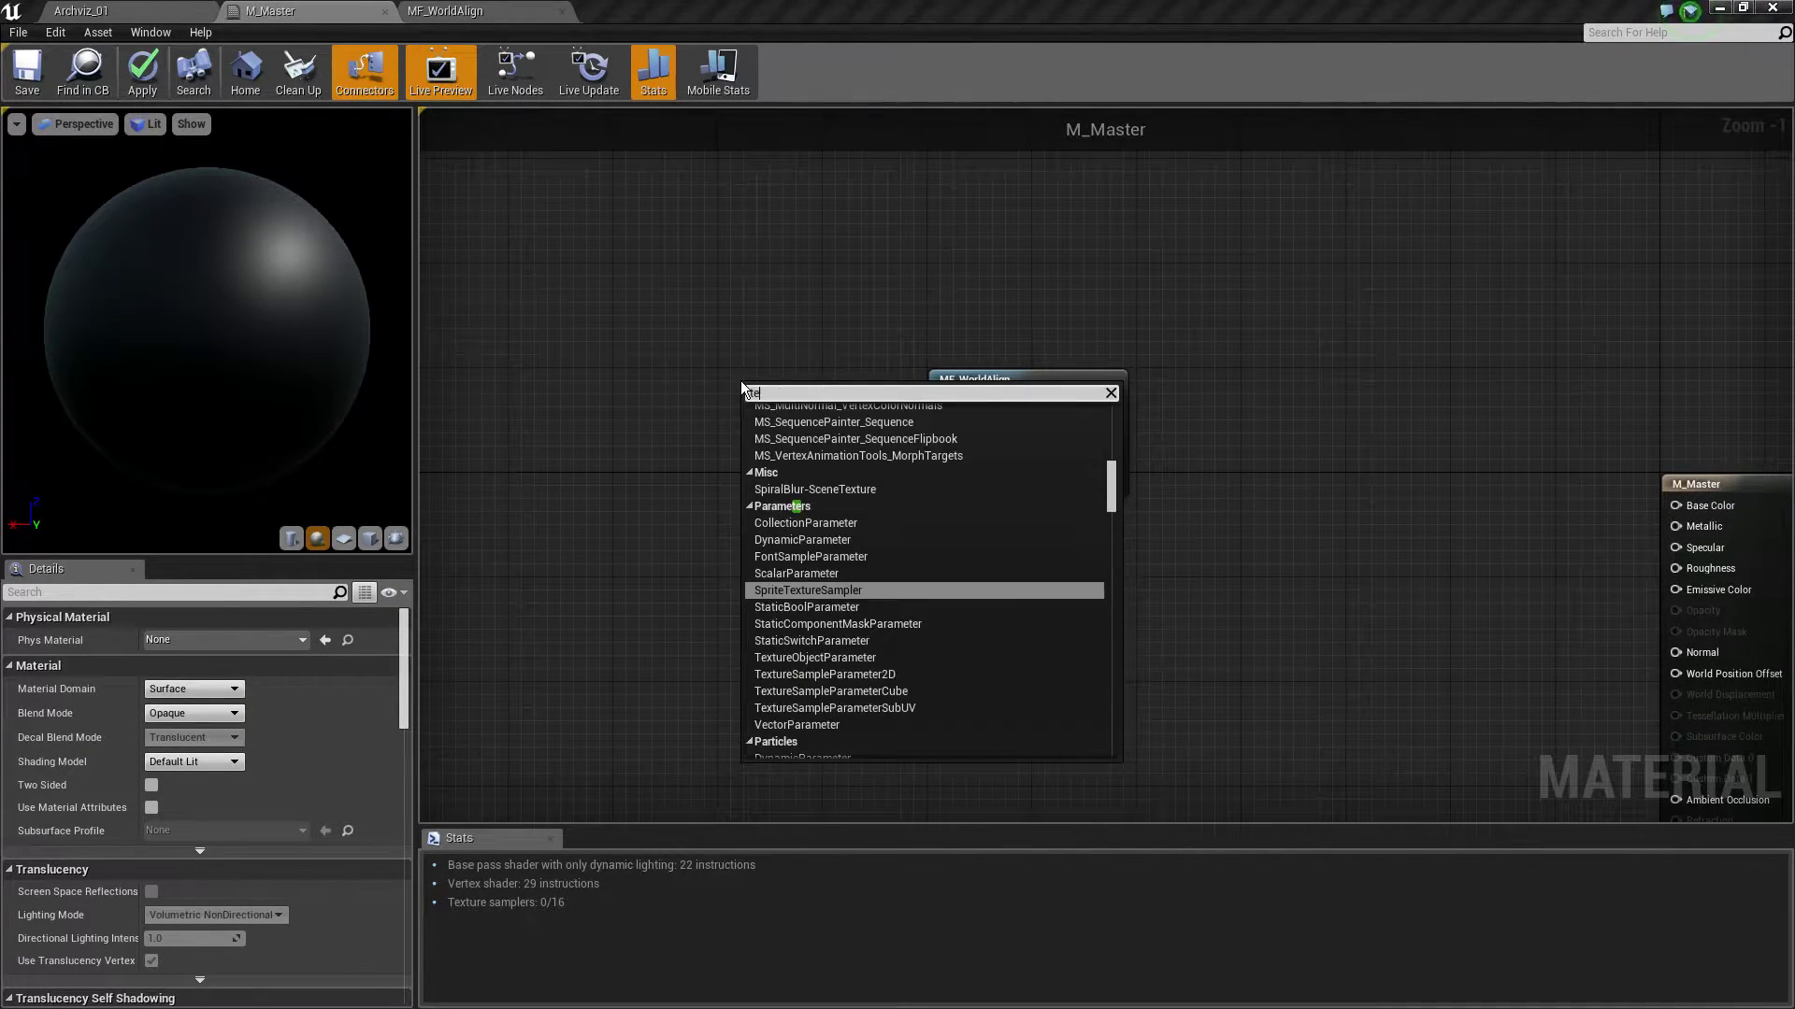
key(BackSpace)
text(j)
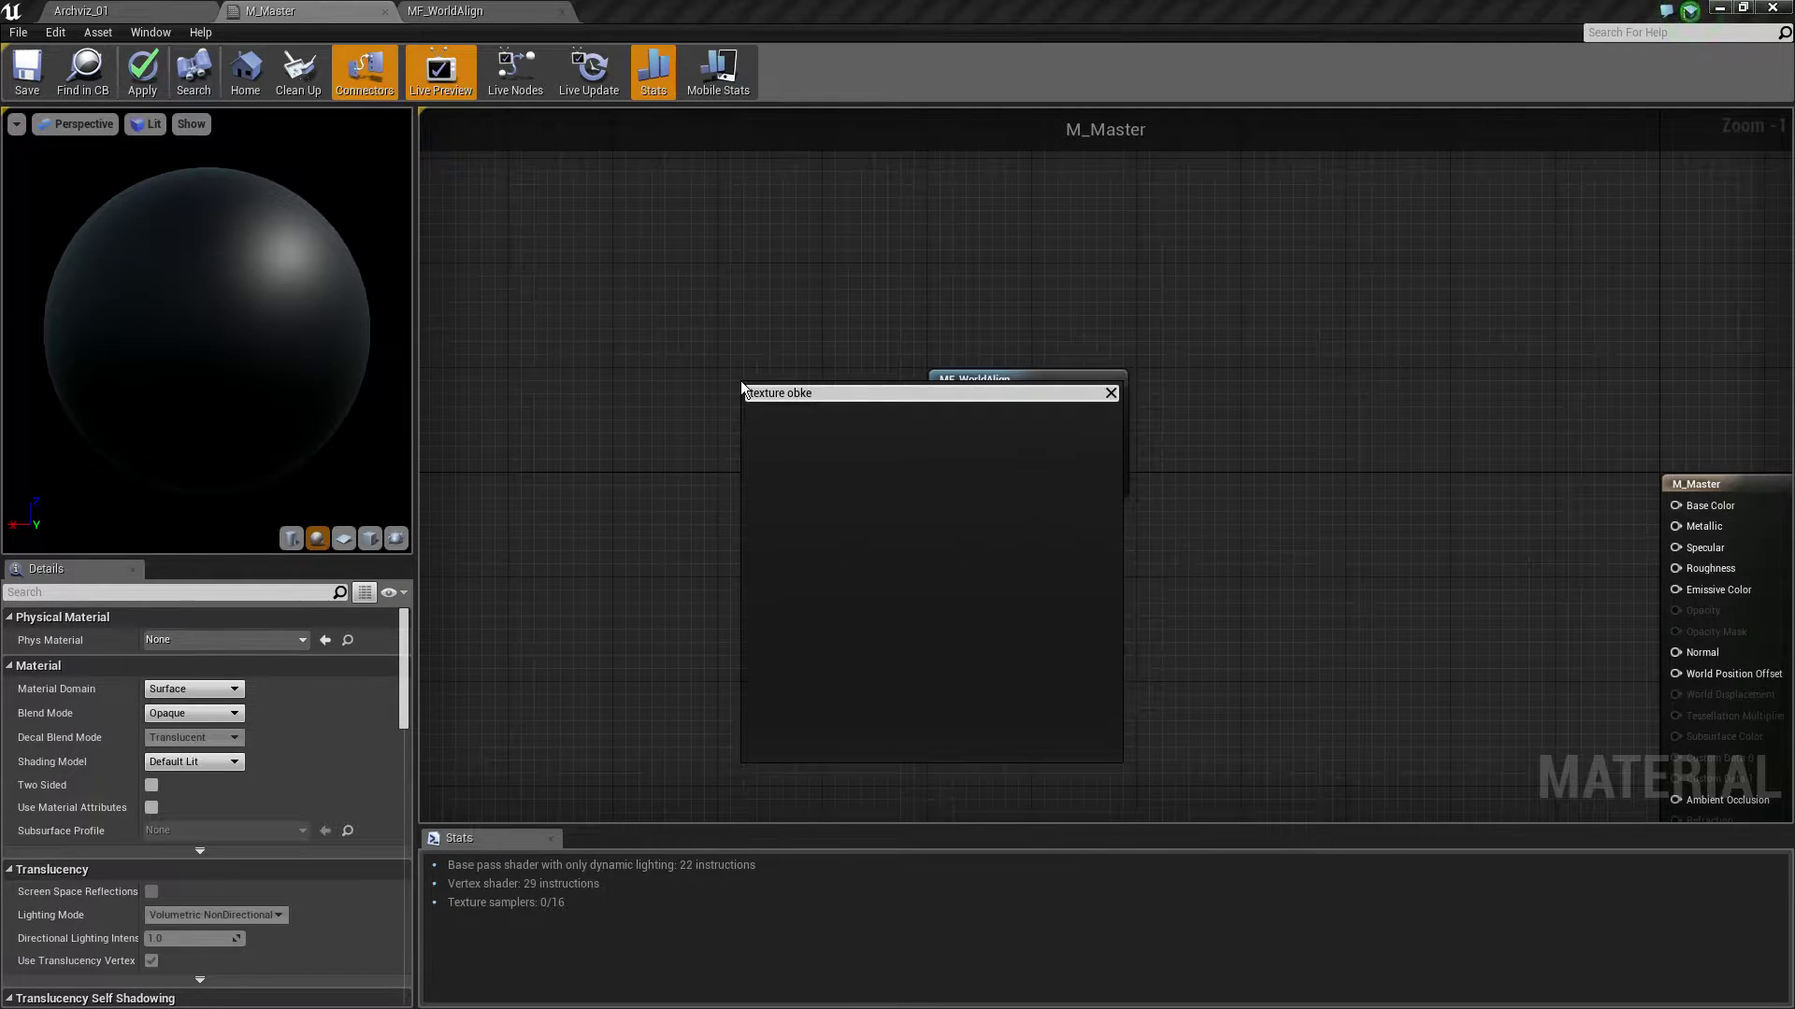
key(Up)
key(Return)
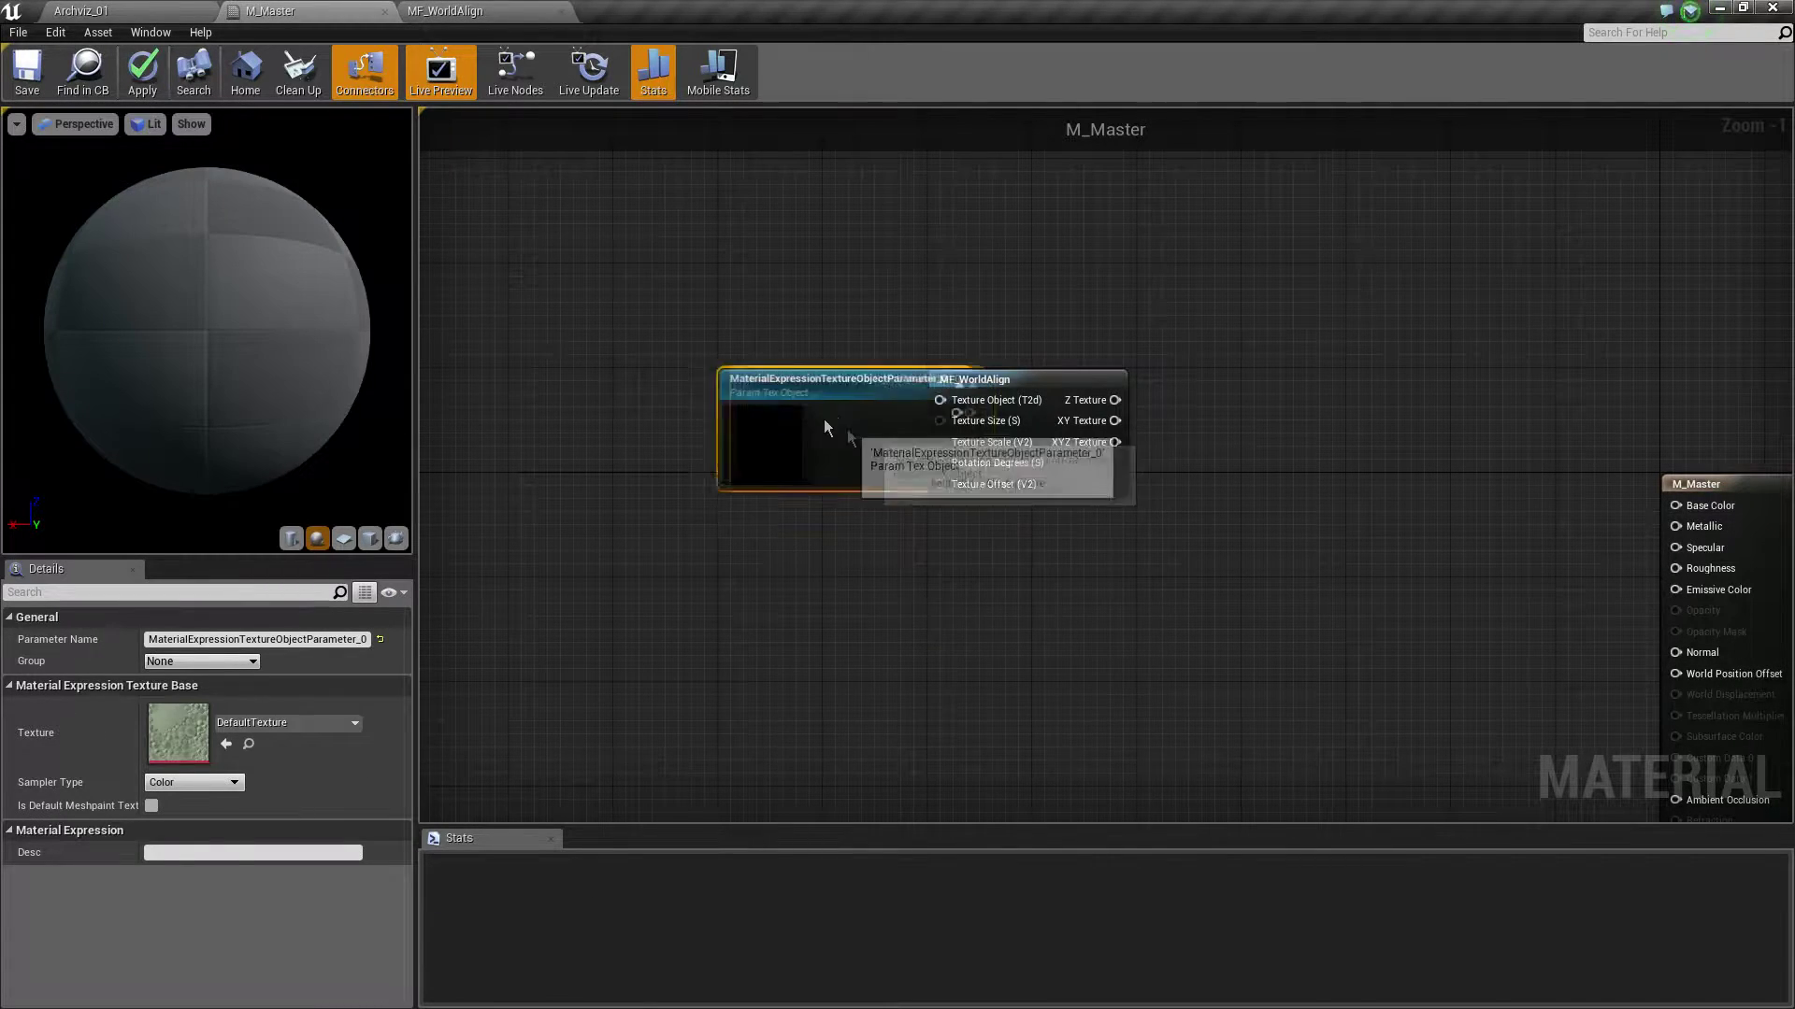
drag(847, 429, 643, 406)
right_drag(643, 405, 843, 477)
drag(844, 479, 857, 478)
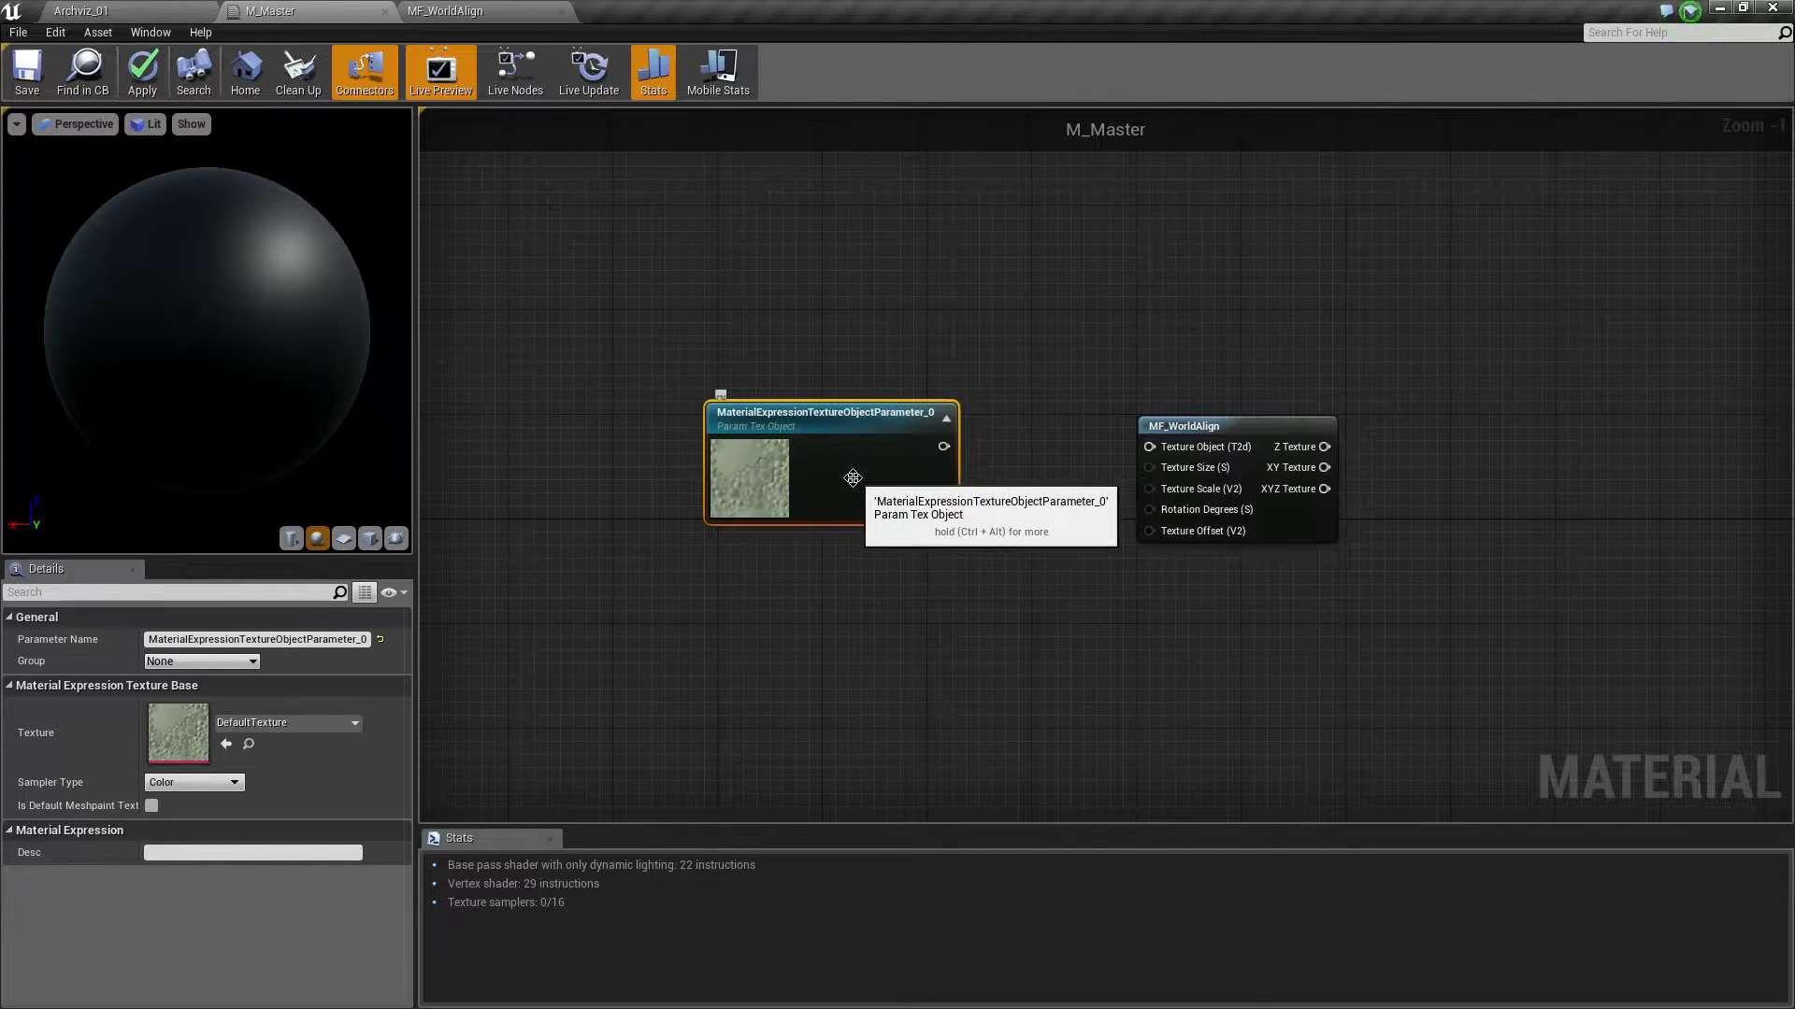
Name the texture parameter Diffuse and wire it to the Texture Object input
scroll(870, 463, up, 1)
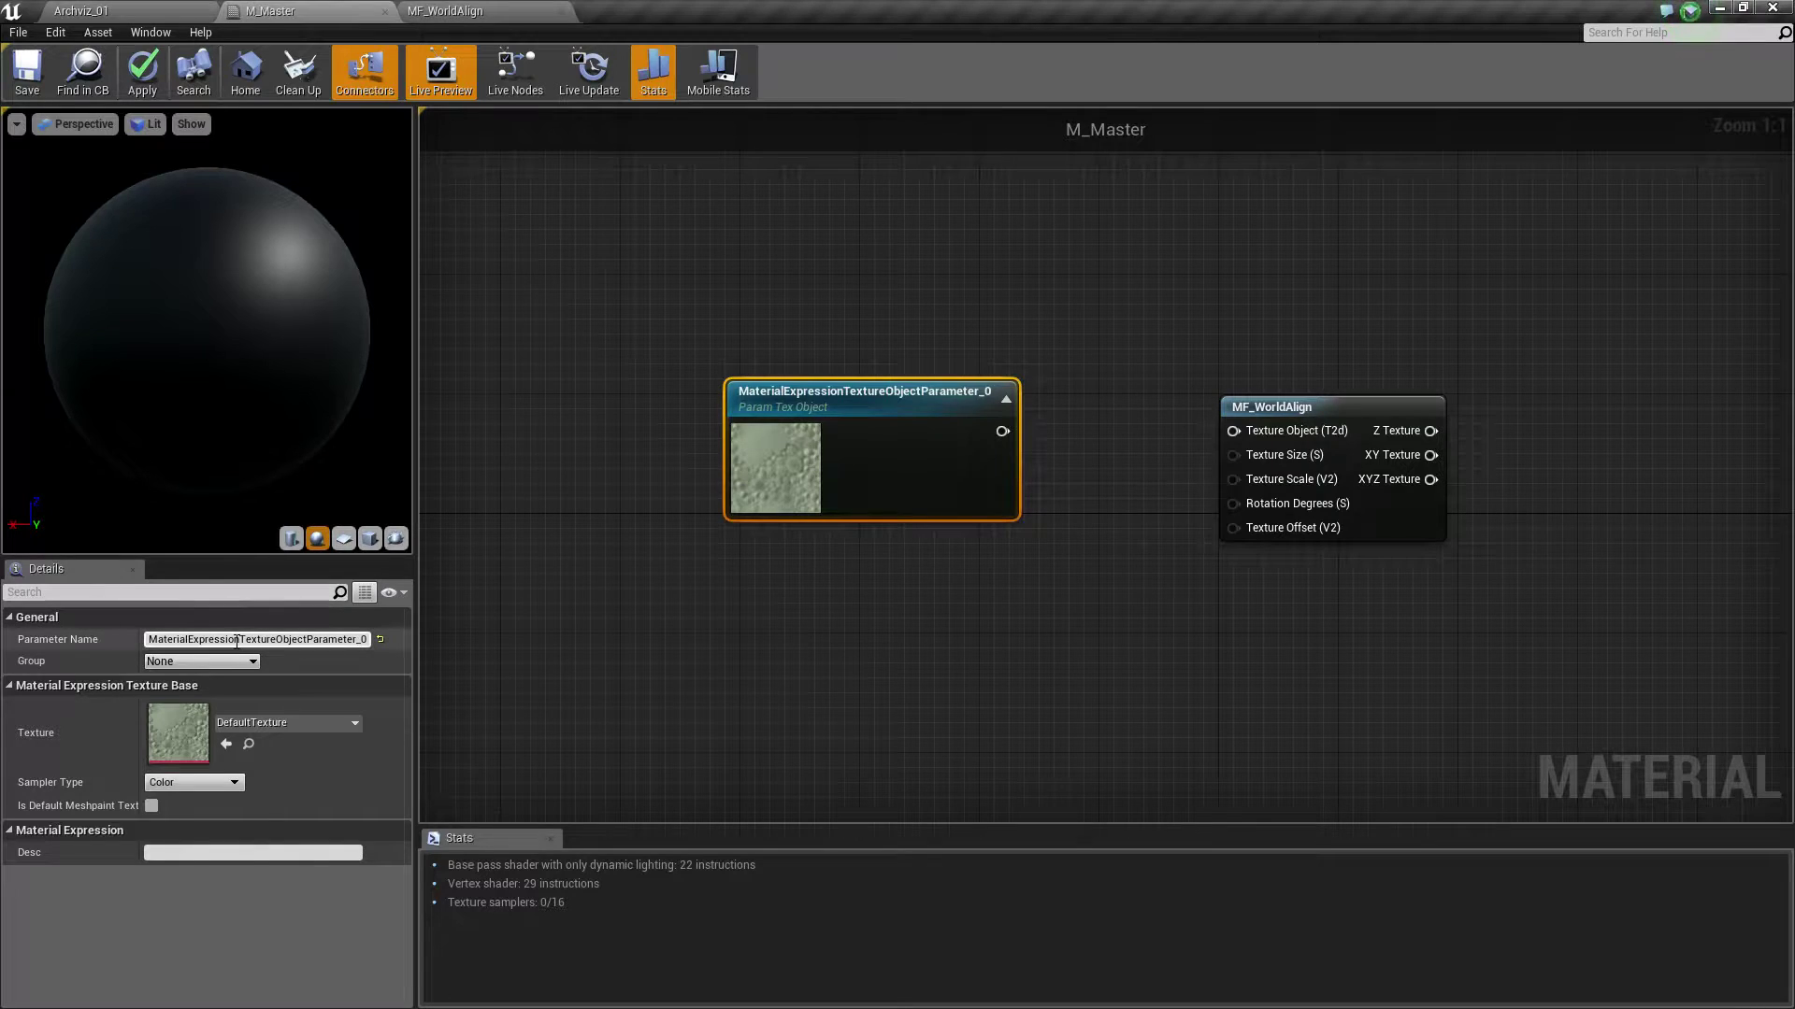
click(360, 639)
text(Diffuse)
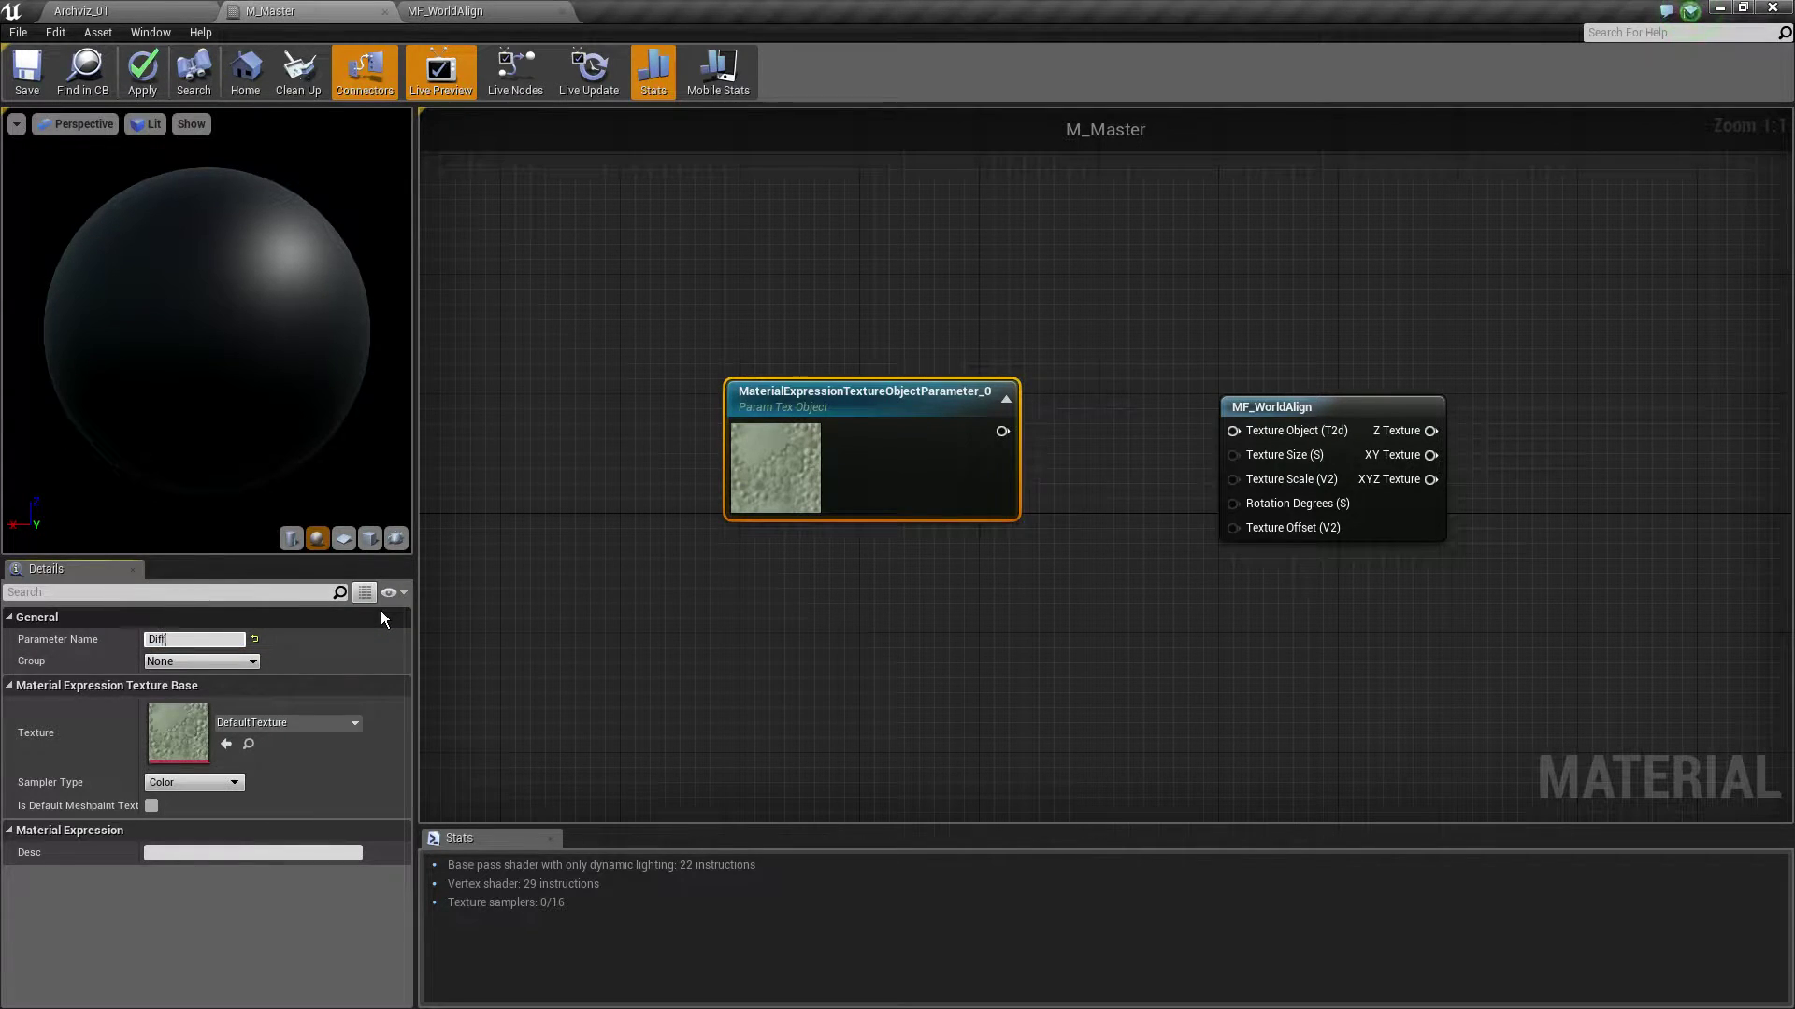
key(Return)
click(151, 660)
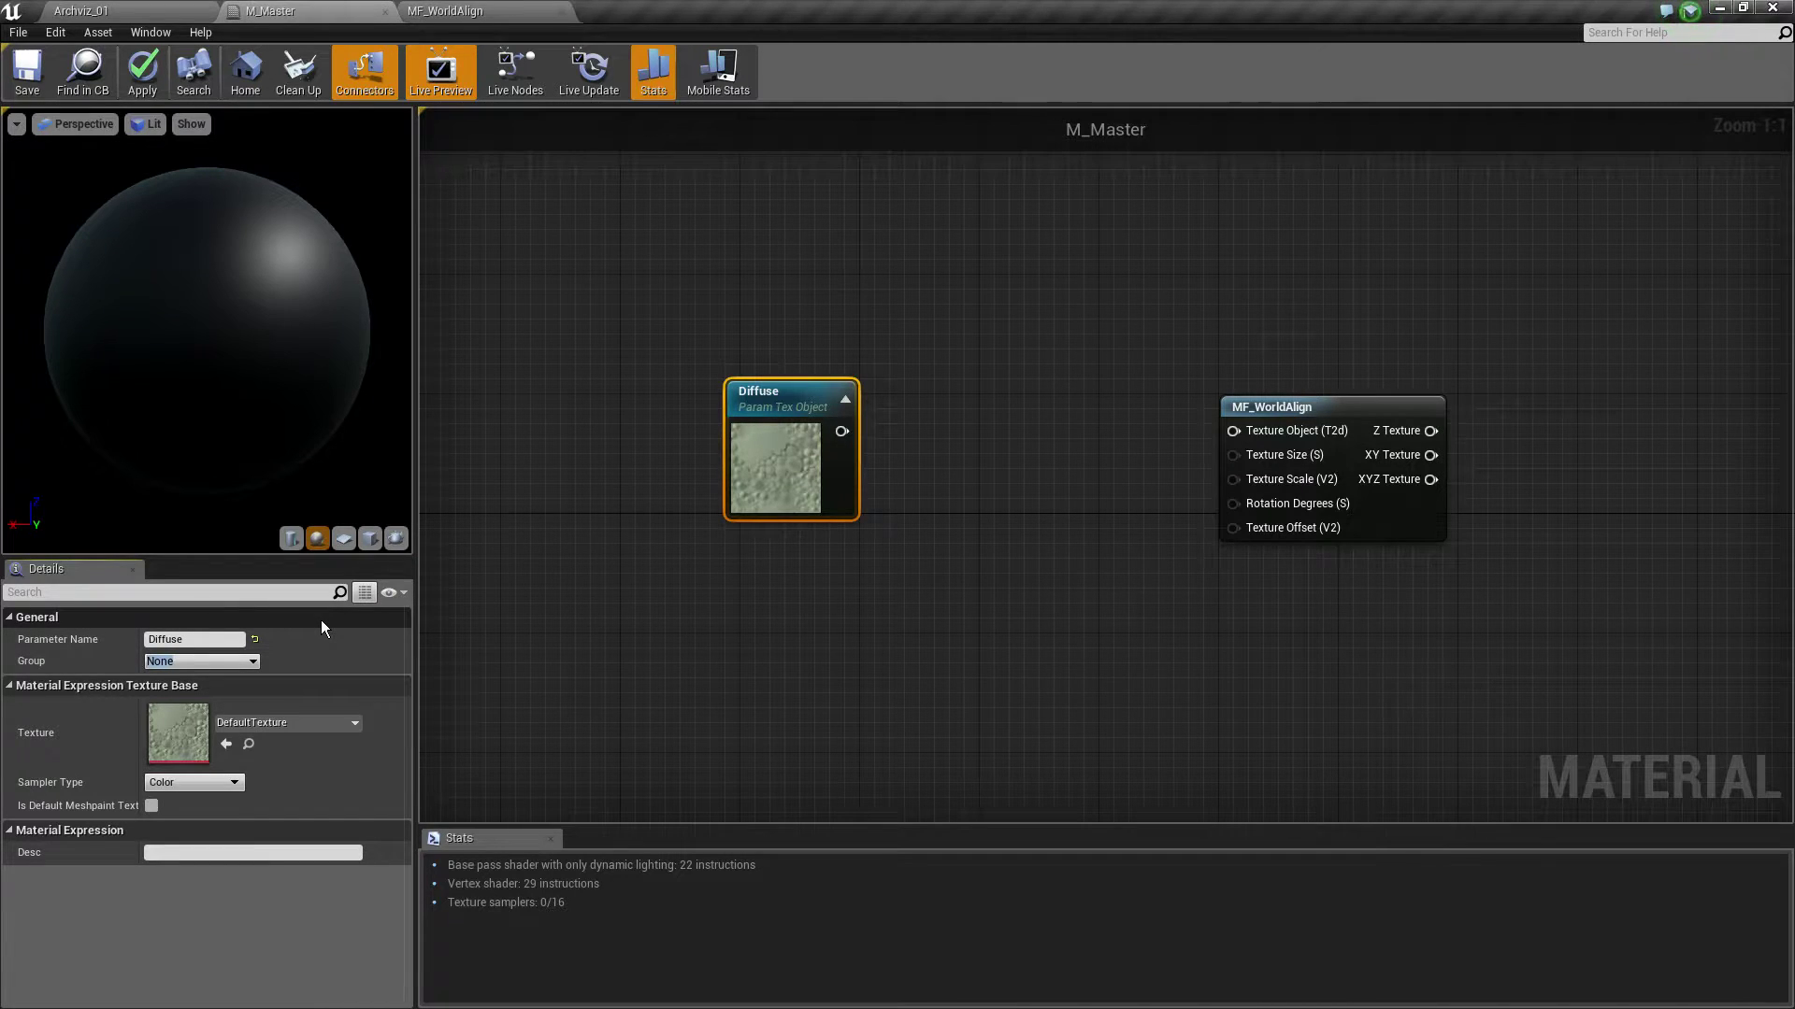
drag(842, 431, 1256, 442)
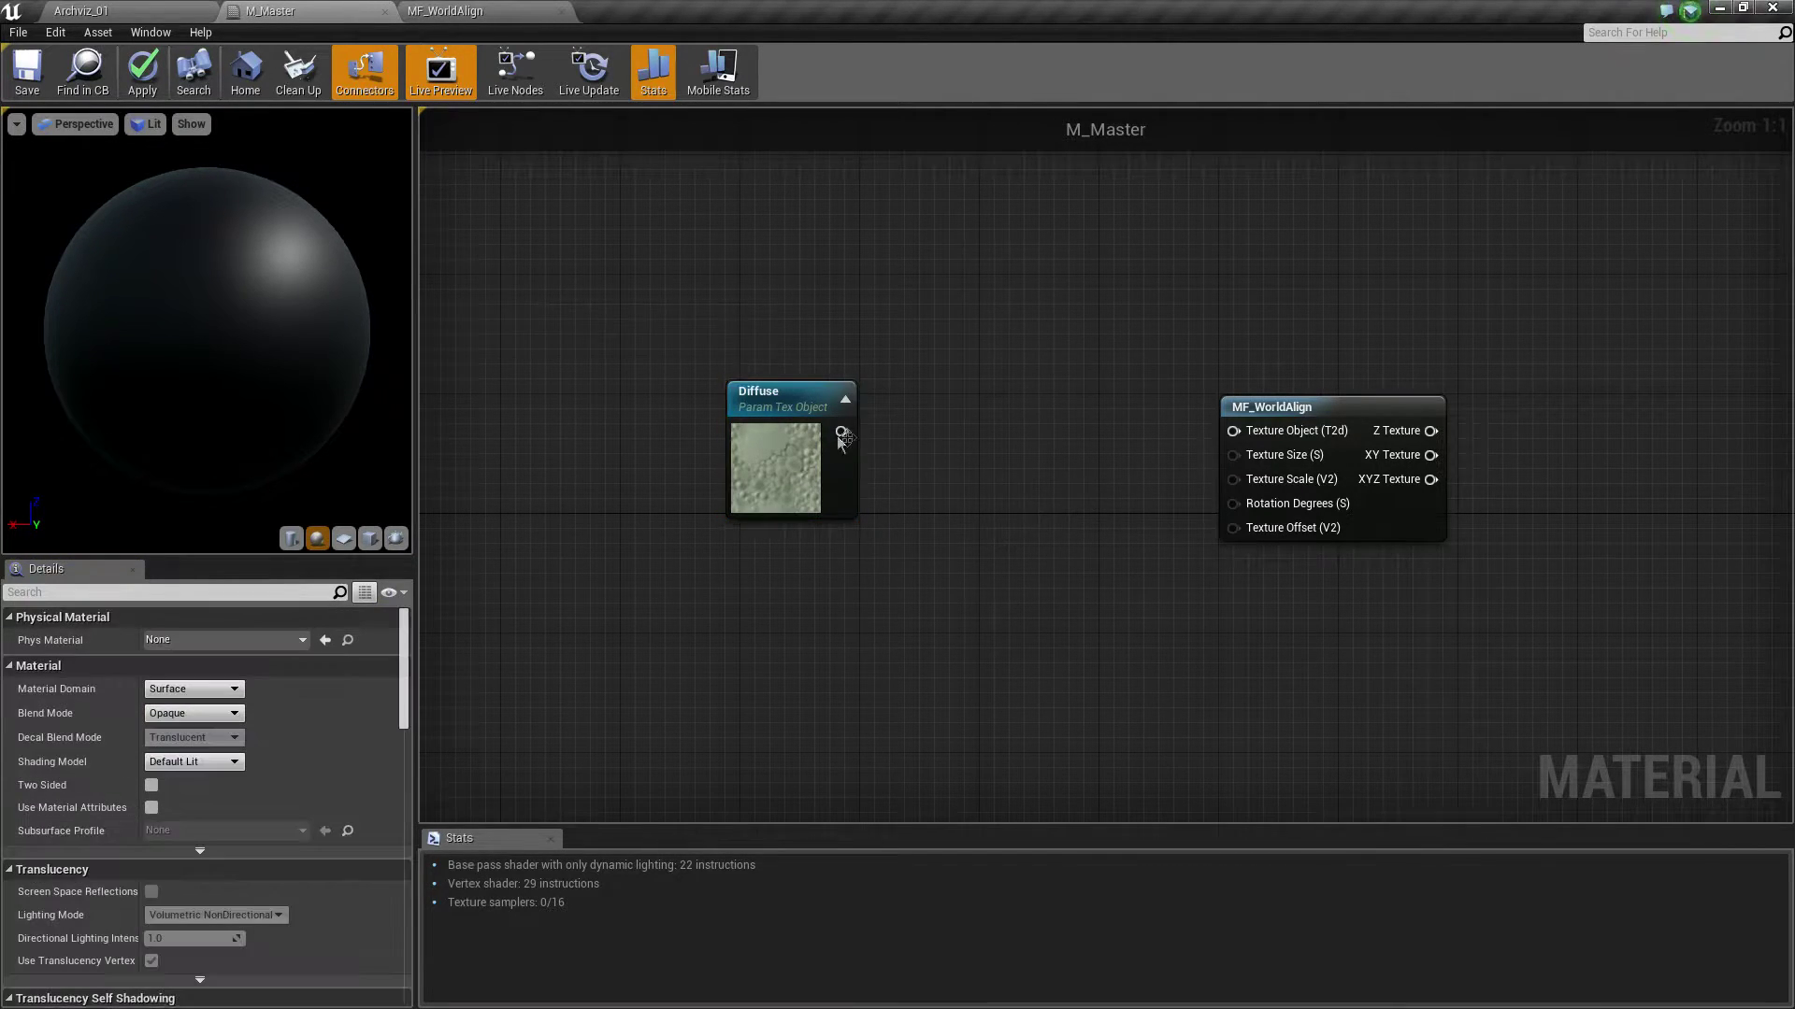
Move the Diffuse node closer to MF_WorldAlign and recentre the graph
click(787, 466)
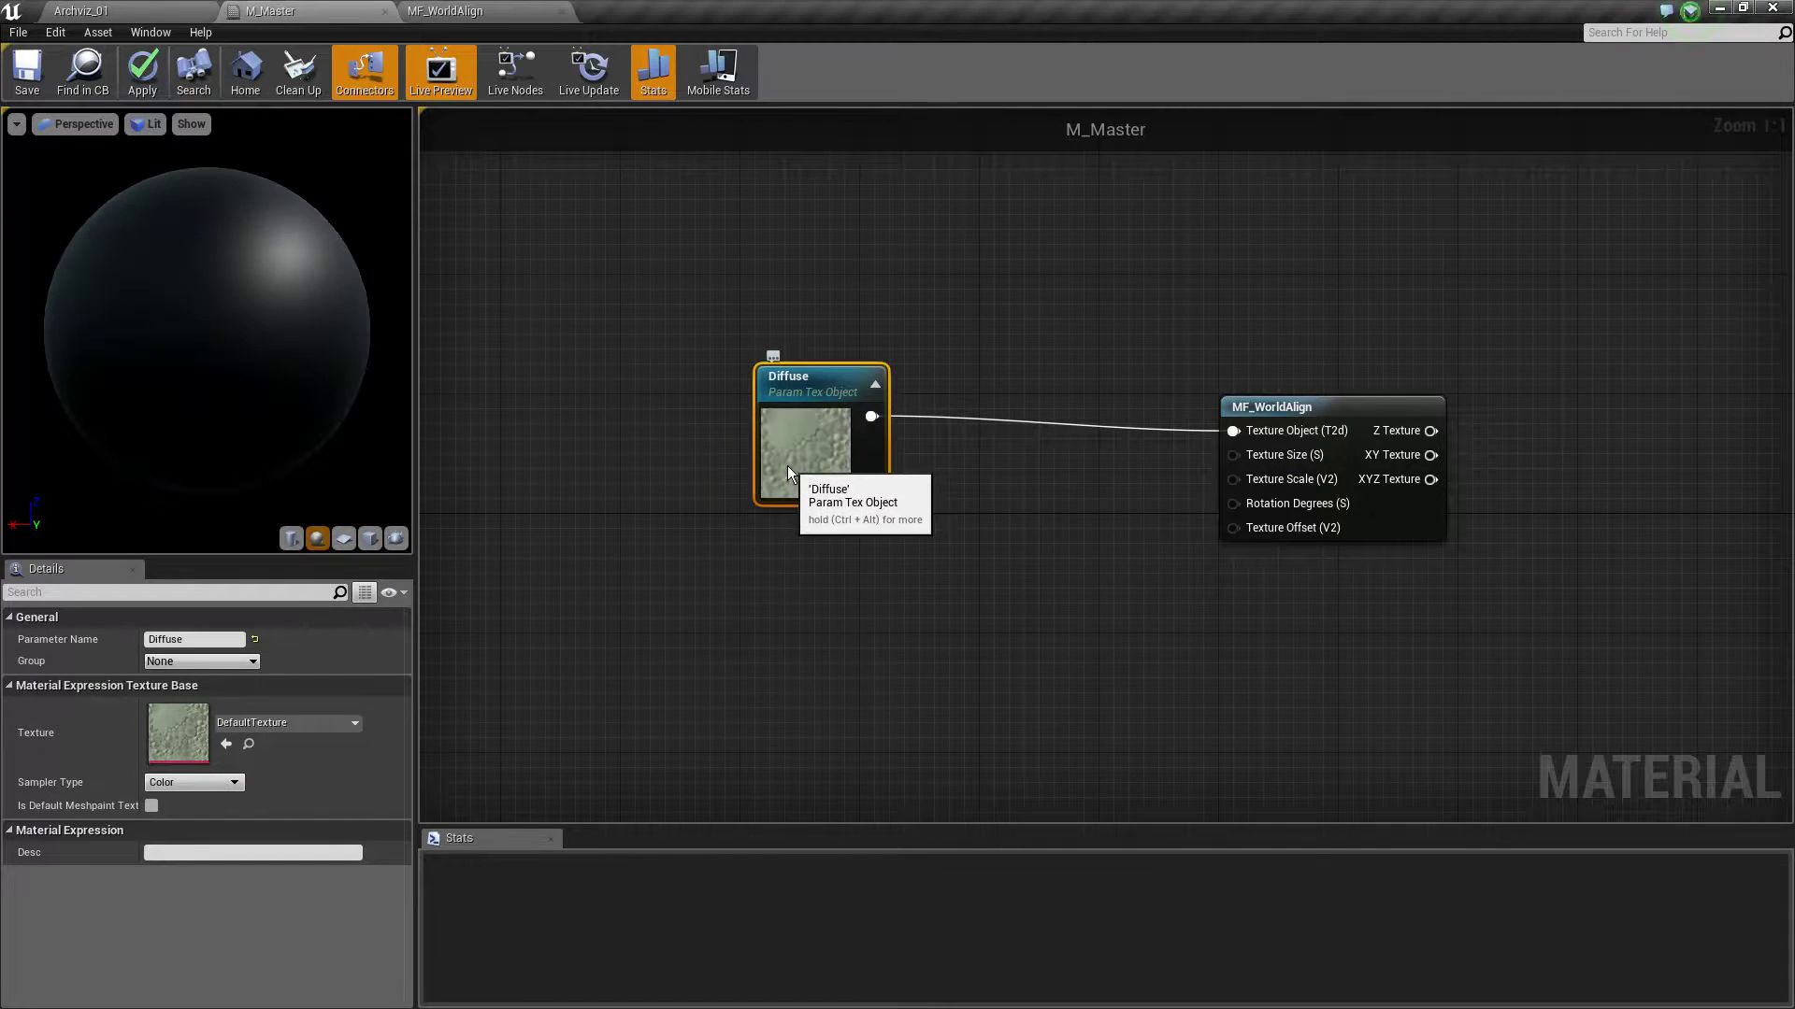
right_drag(835, 501, 850, 490)
drag(850, 490, 914, 480)
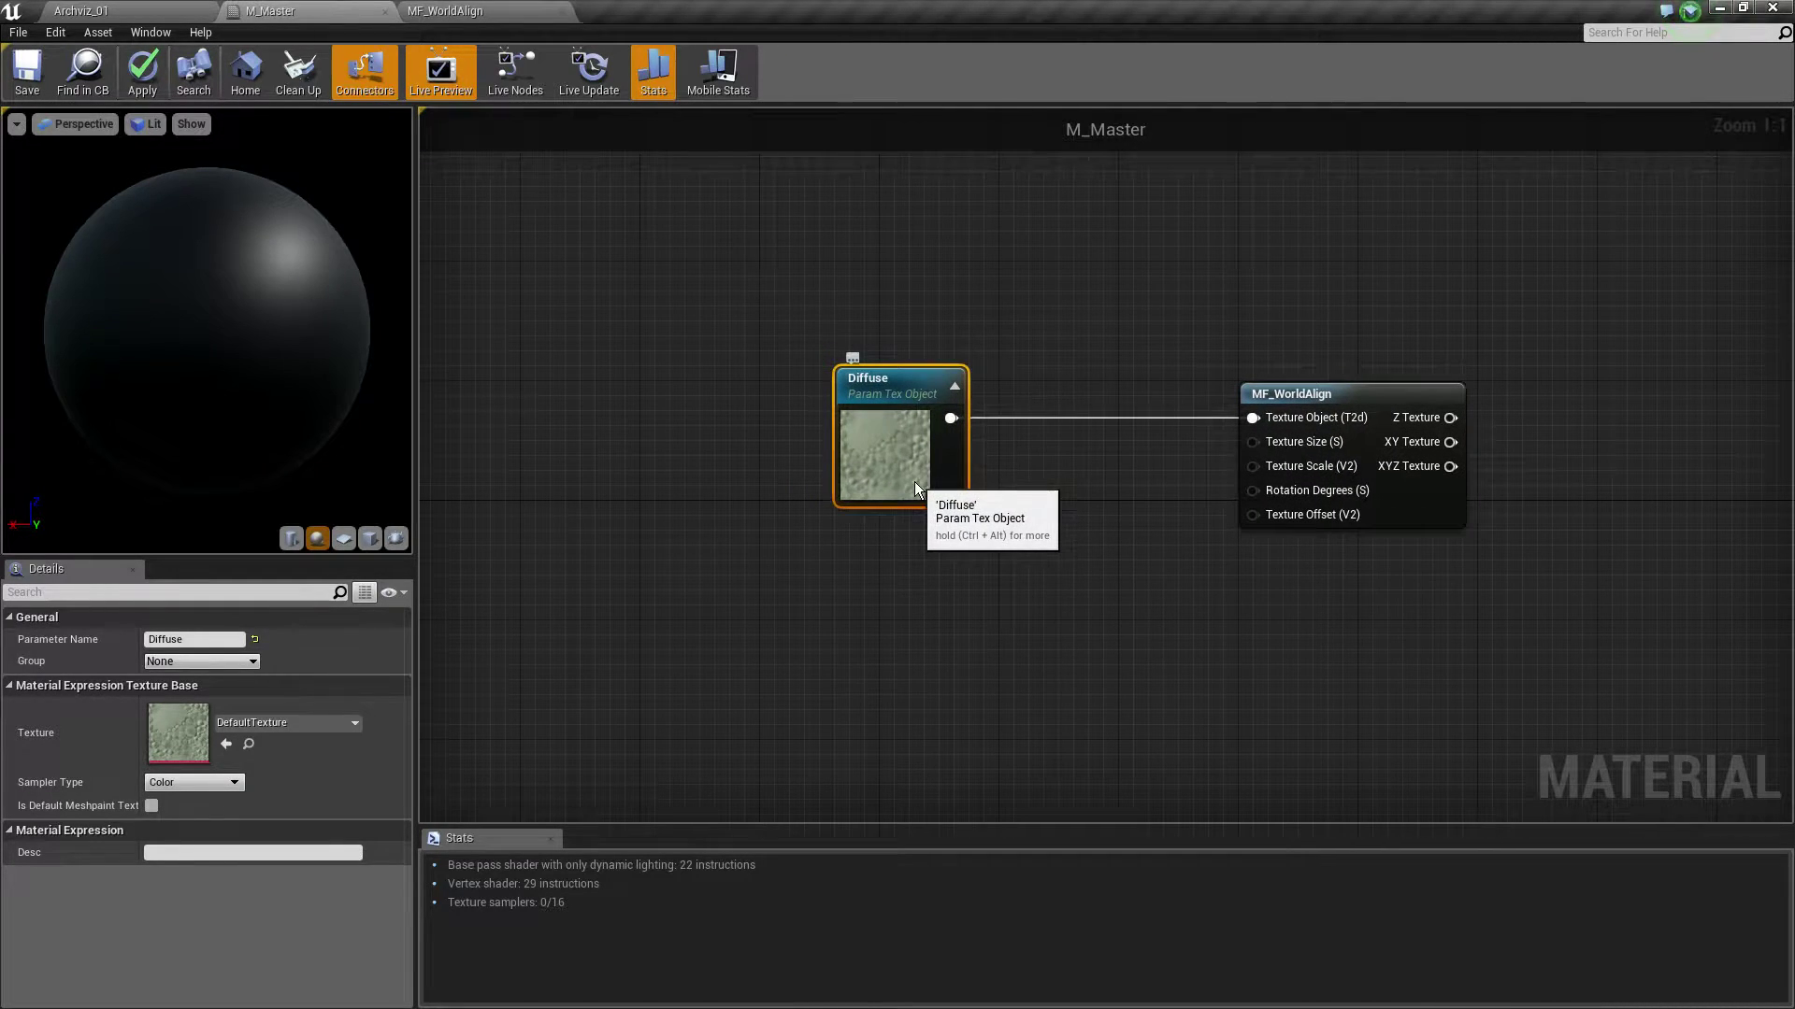
right_drag(915, 481, 754, 458)
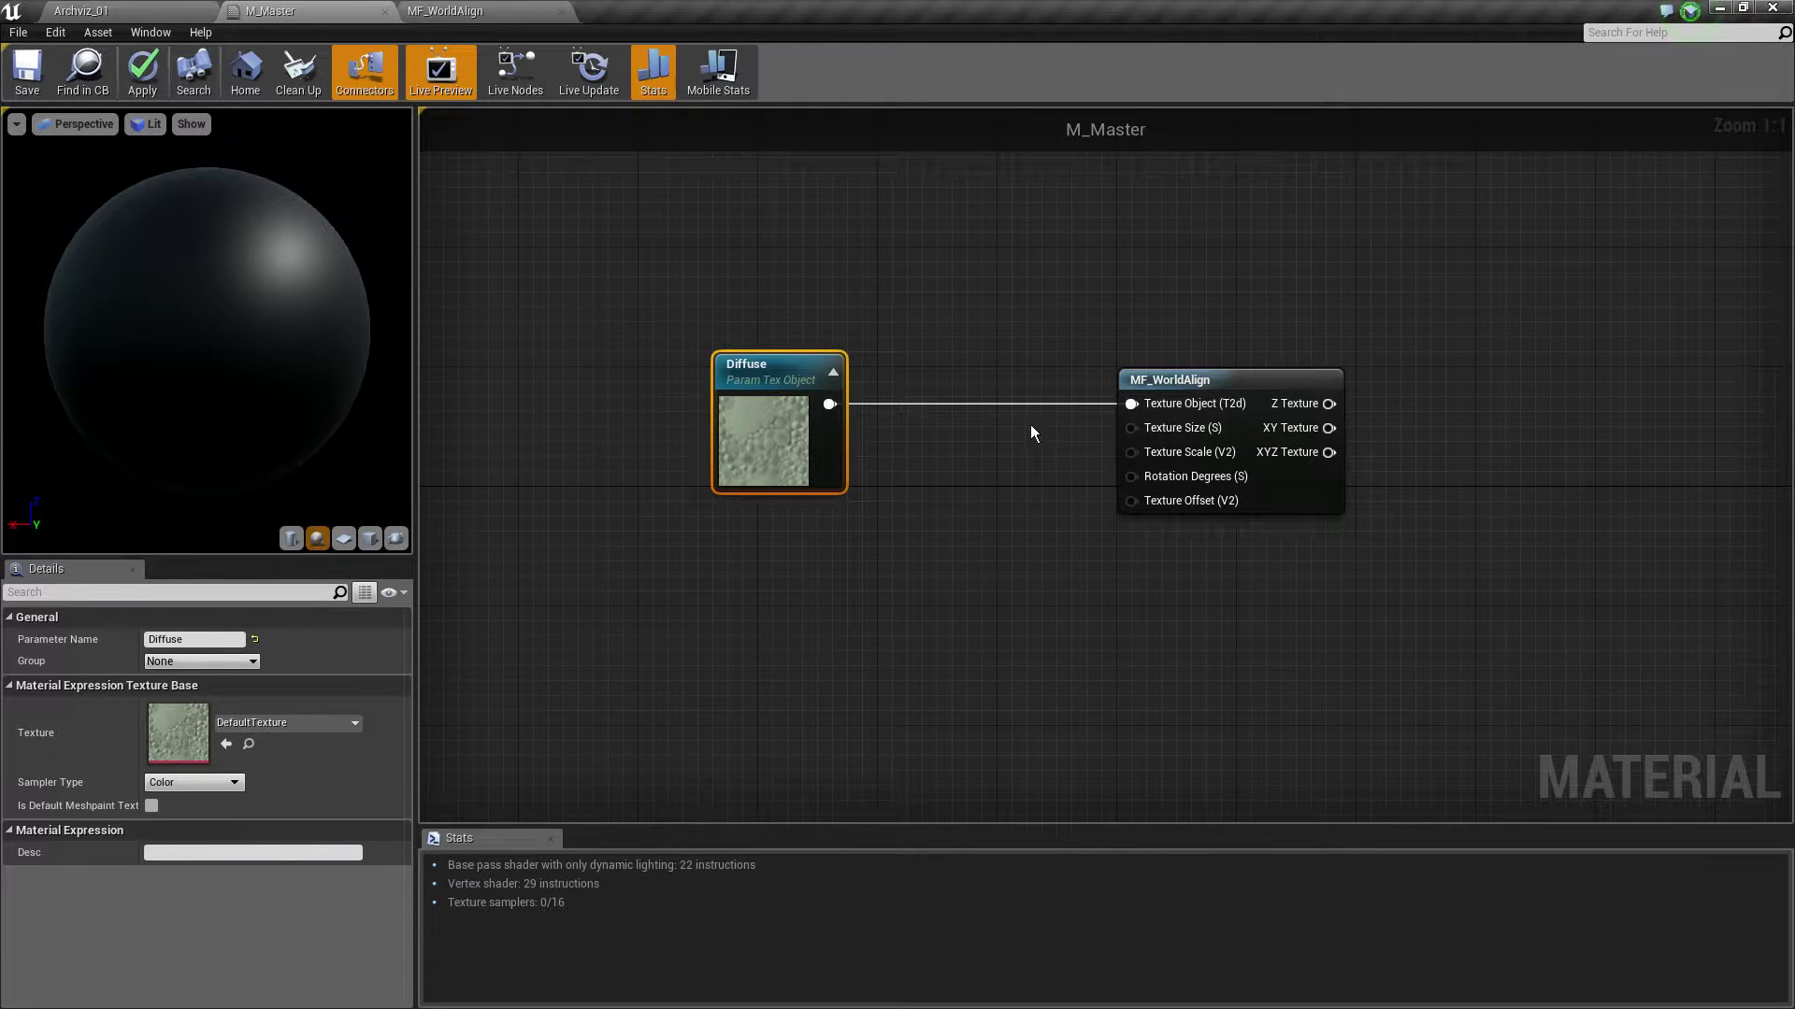
Add three scalar parameters wired to Texture Size, Texture Scale and Rotation Degrees
click(938, 418)
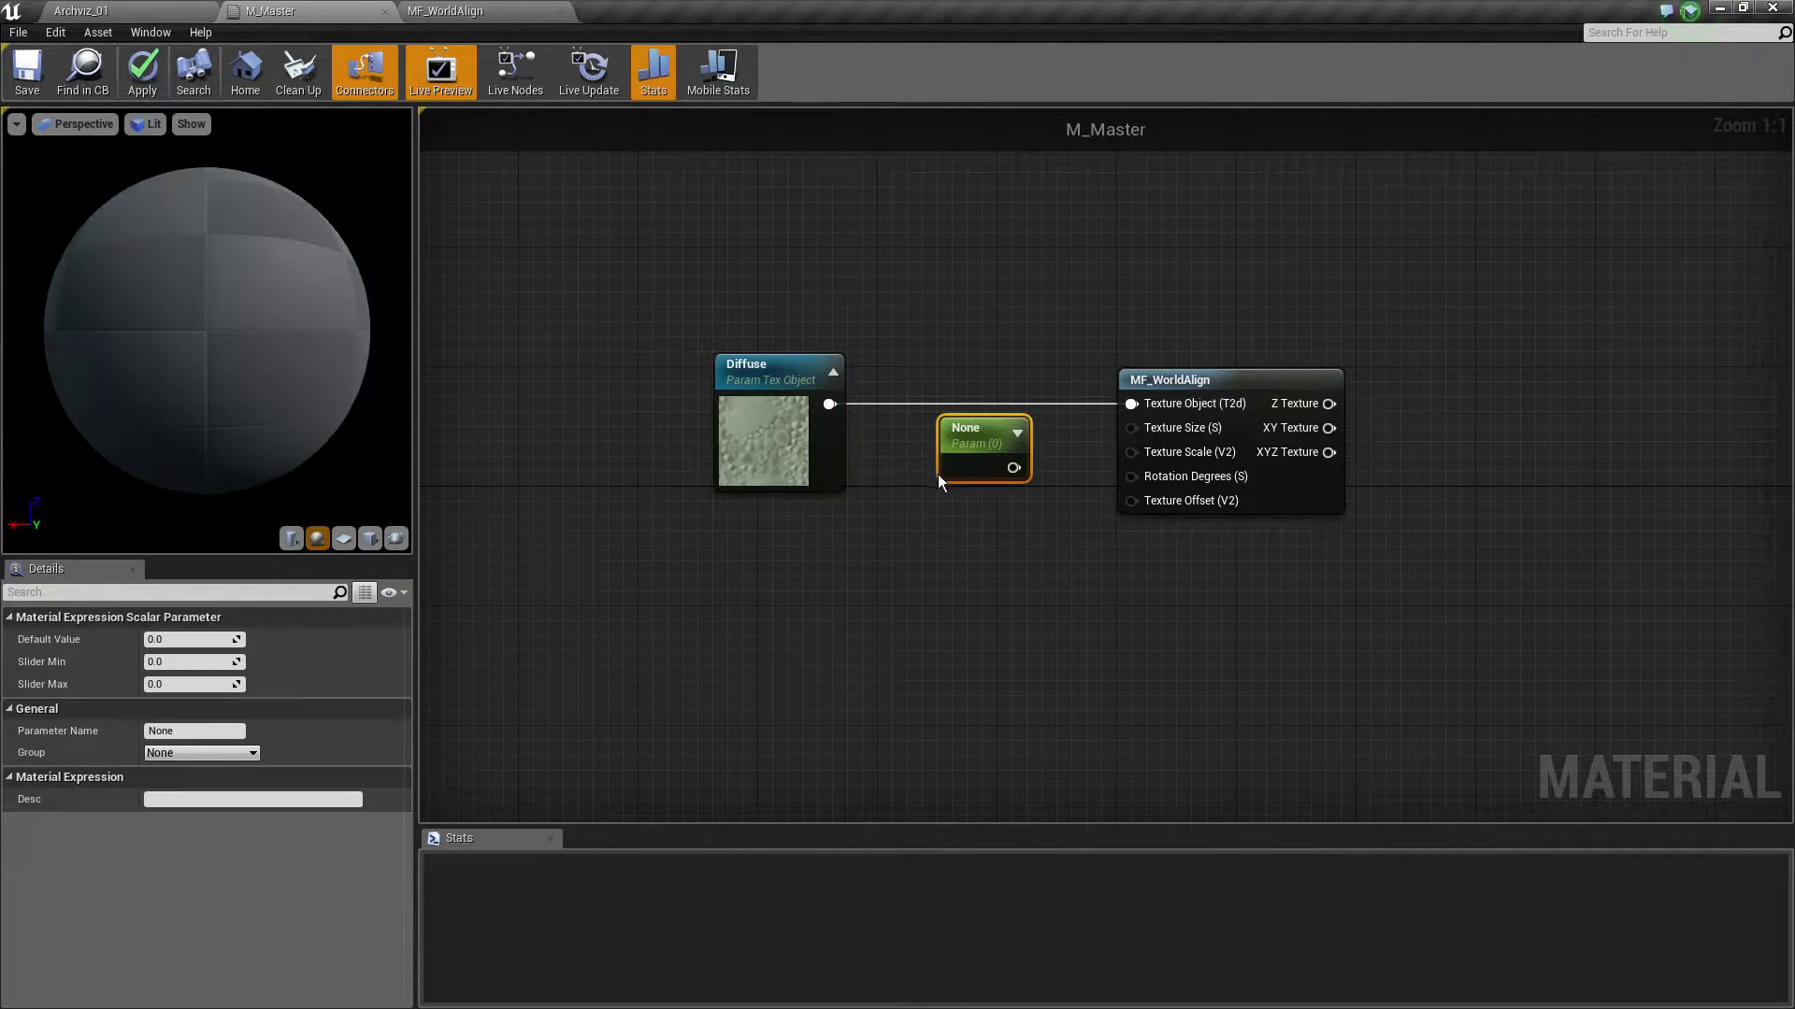
click(946, 496)
click(944, 603)
drag(1013, 468, 1133, 430)
drag(1019, 545, 1131, 453)
mouse_move(1020, 654)
mouse_down()
mouse_move(1165, 542)
mouse_move(1131, 476)
mouse_up()
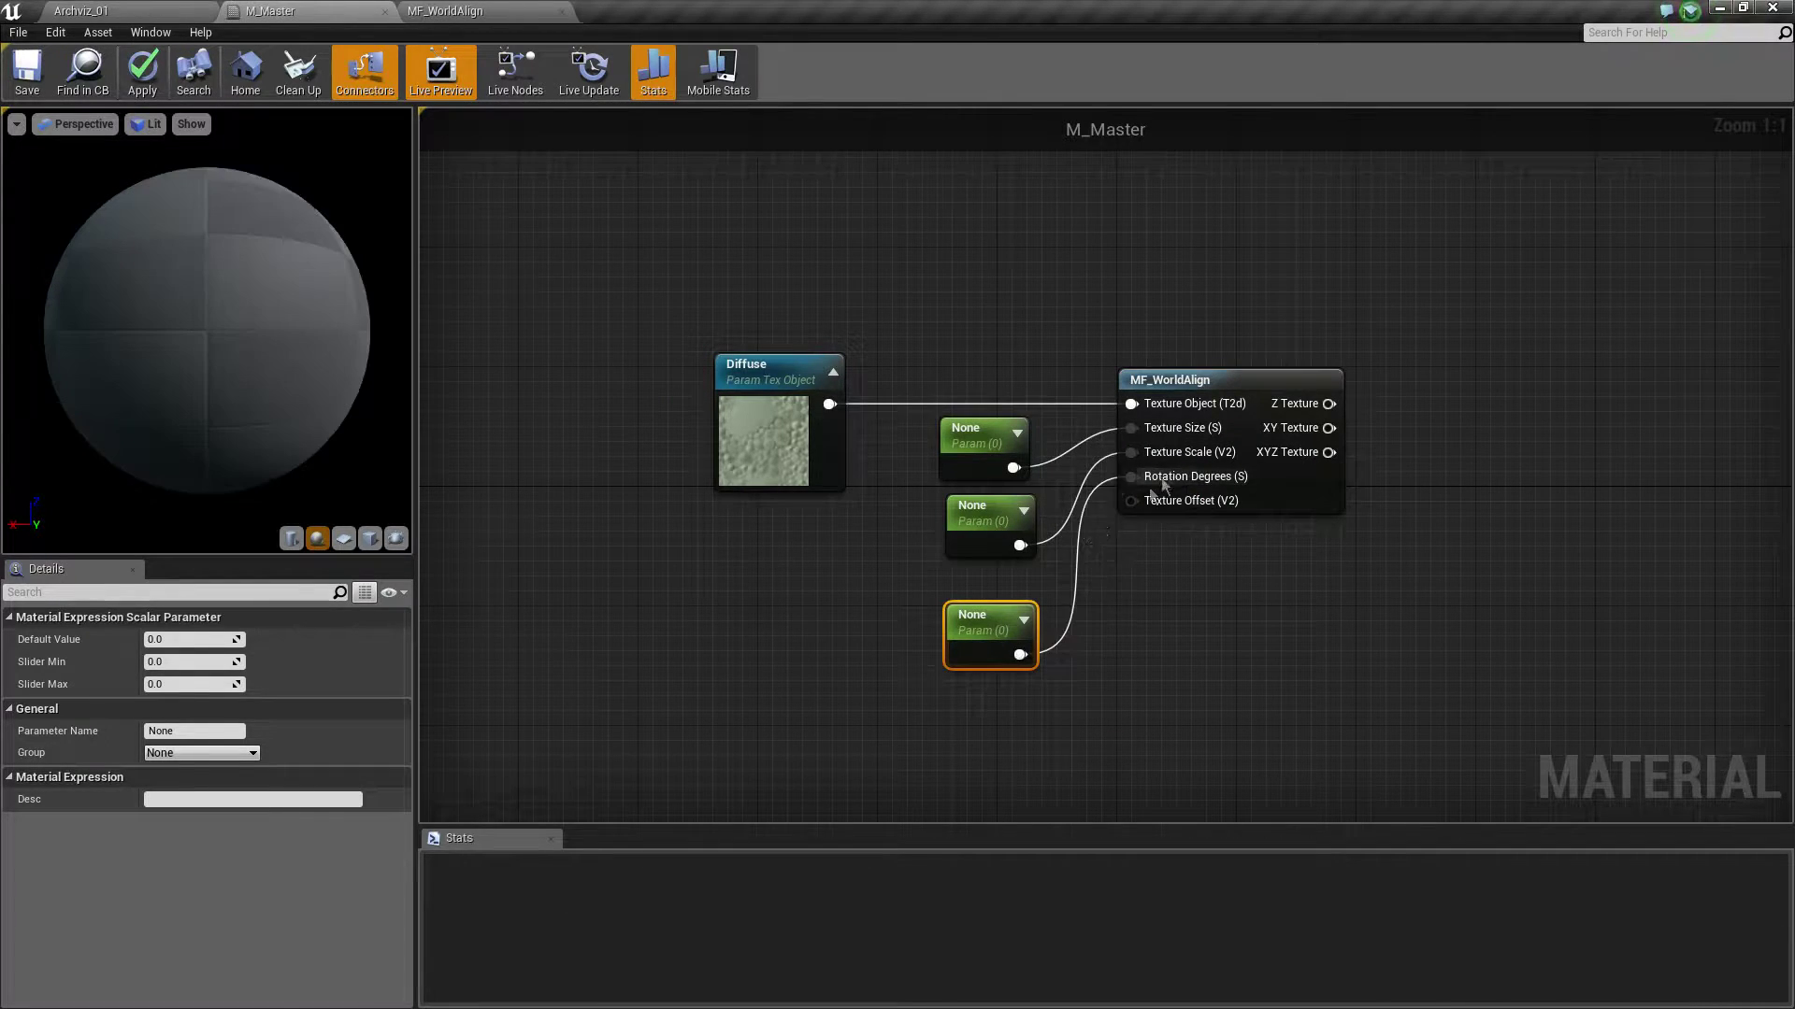
drag(983, 509, 1148, 687)
Line the scalars up under Diffuse and name the top one Texture Size
mouse_move(974, 664)
mouse_down()
mouse_move(757, 653)
mouse_move(811, 703)
mouse_move(796, 694)
mouse_up()
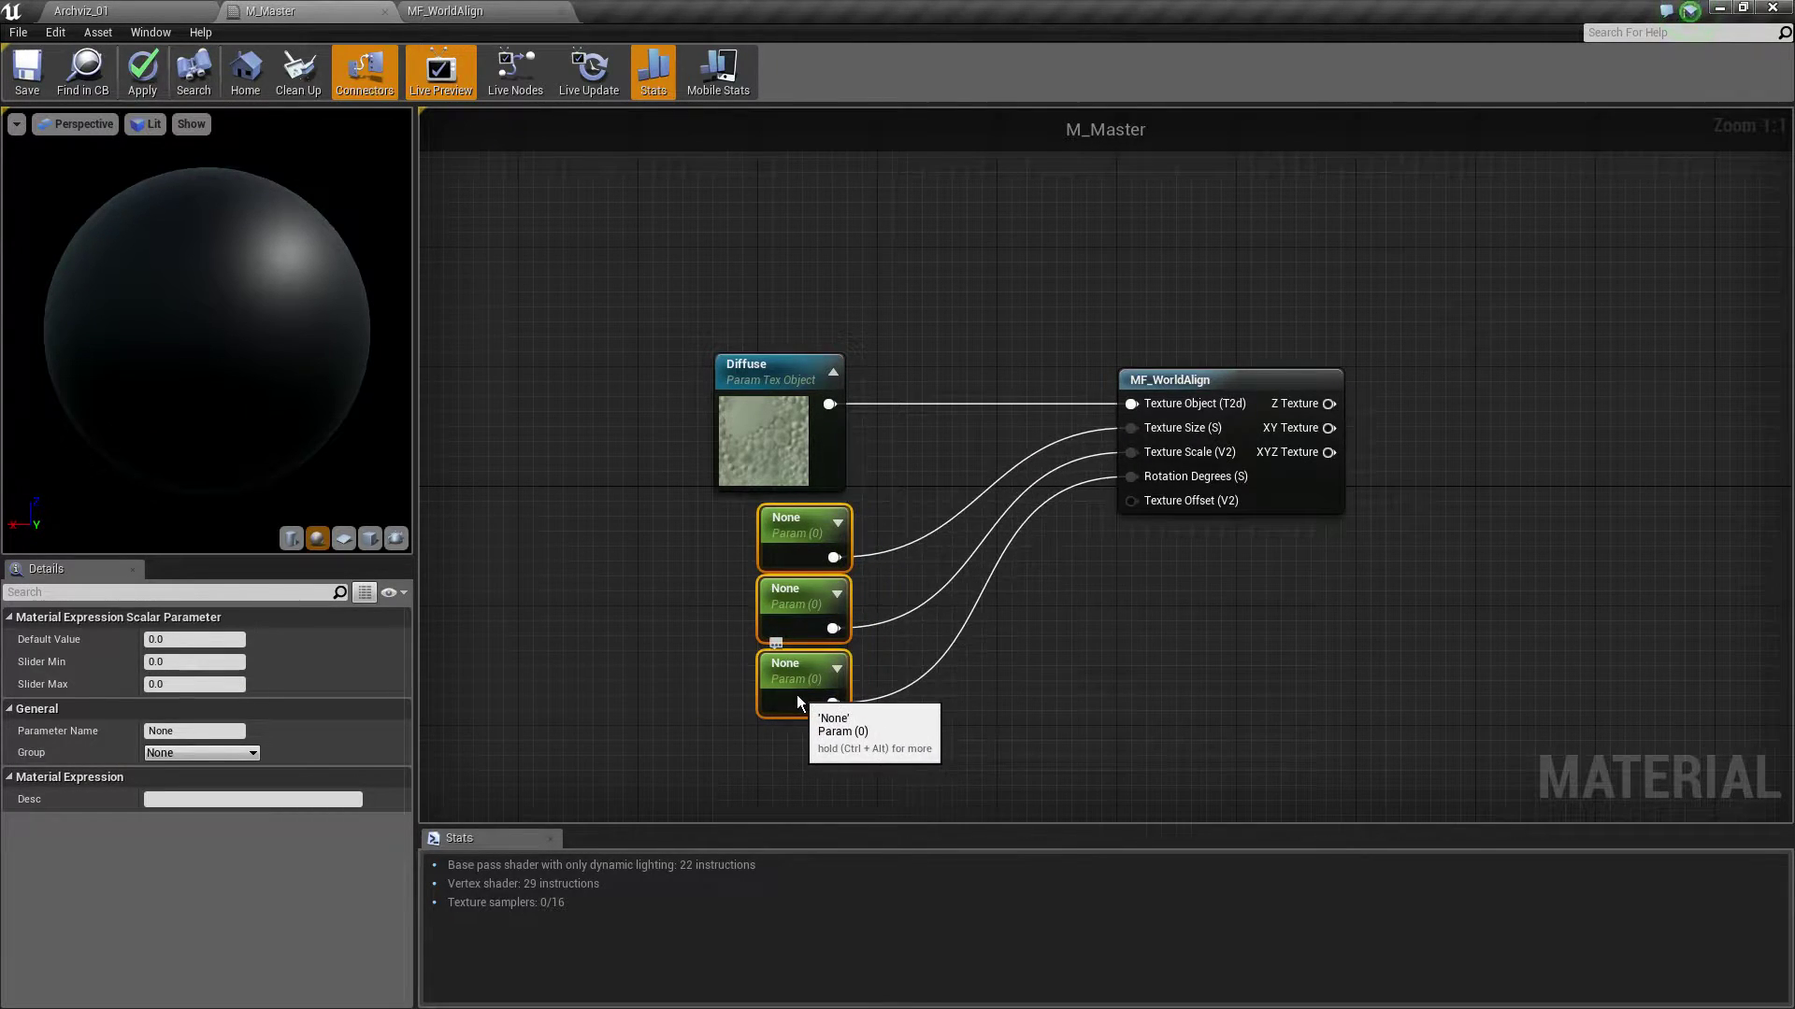
drag(795, 439, 839, 439)
click(785, 513)
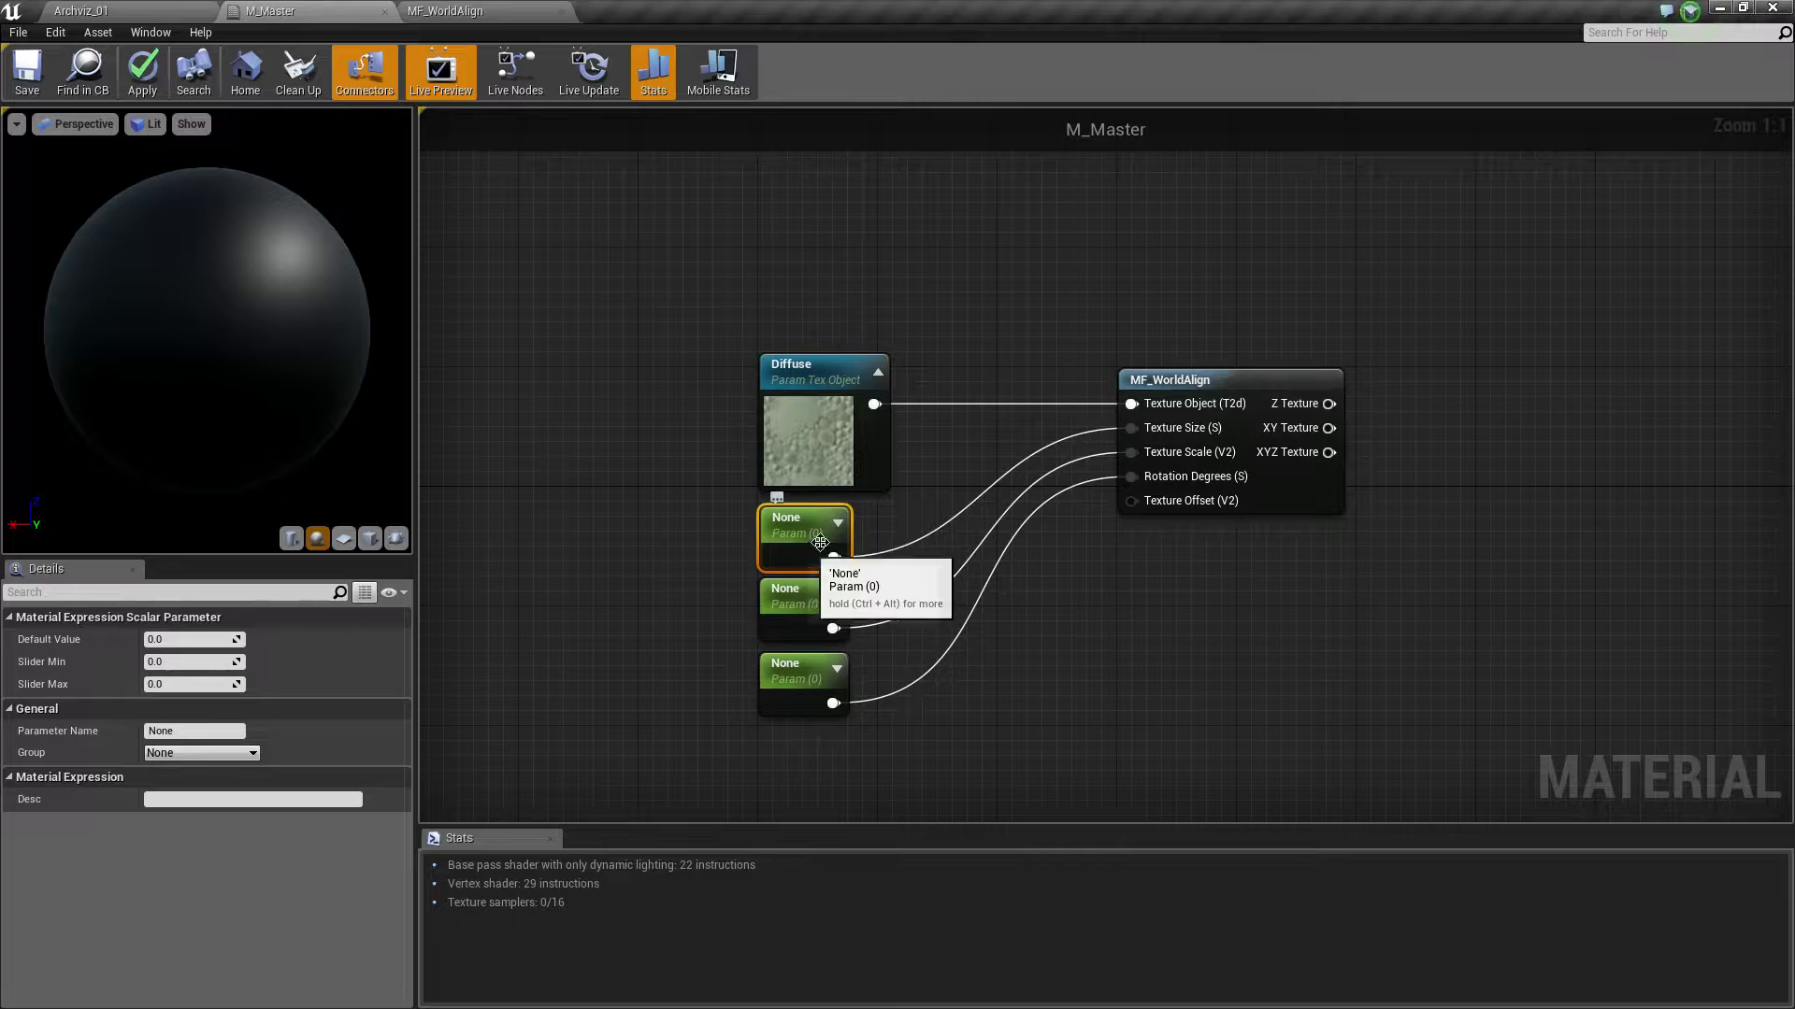
click(194, 731)
text(Texture Size)
Confirm the Texture Size name on the top scalar parameter
key(Return)
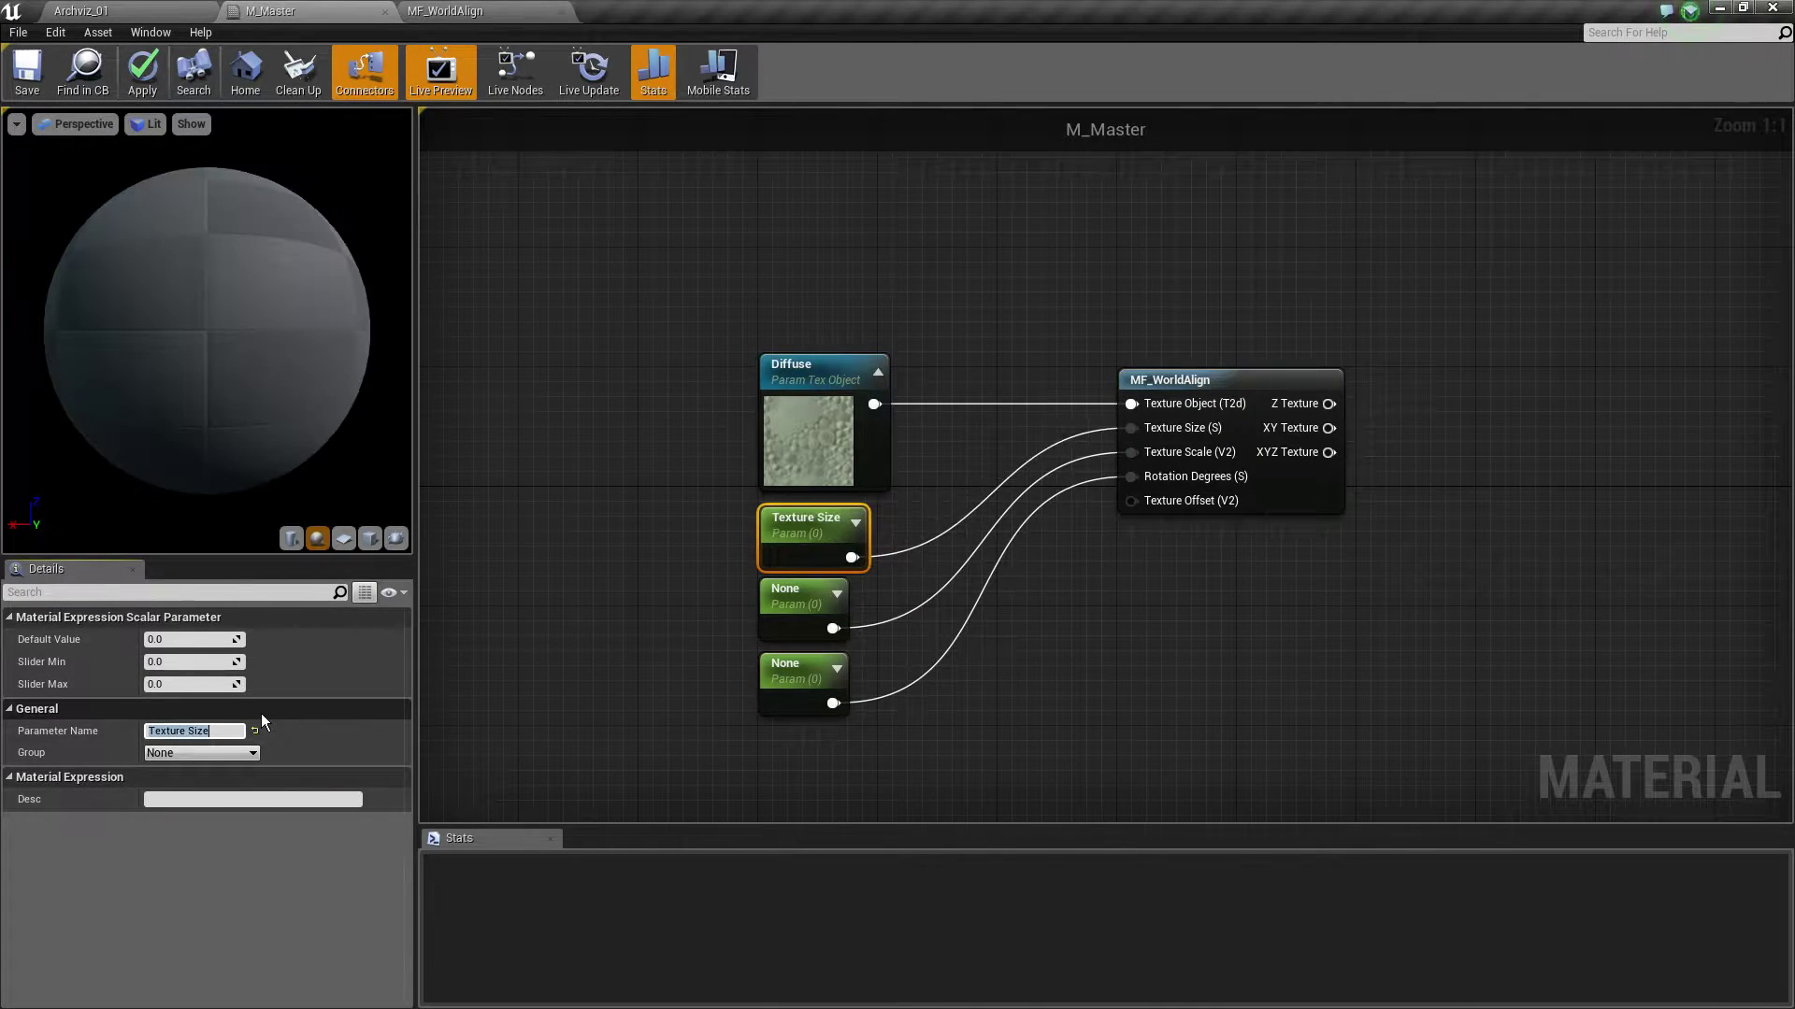
click(643, 670)
click(796, 613)
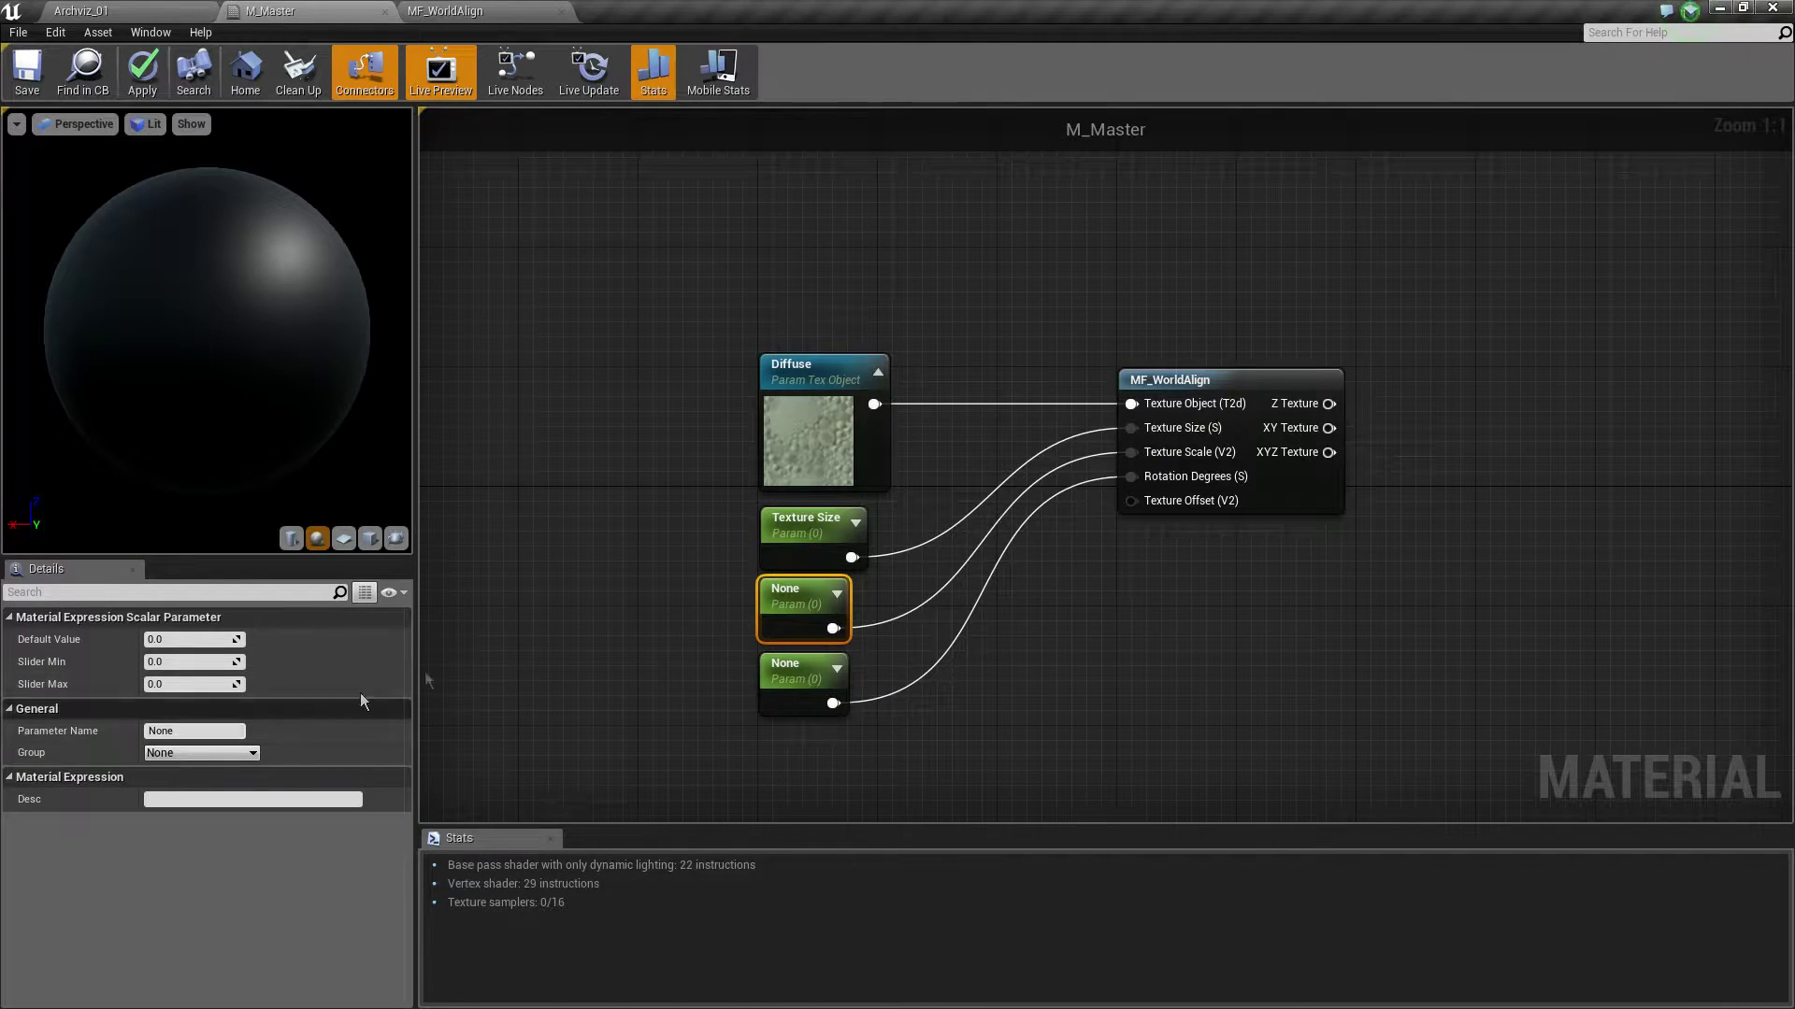
click(805, 525)
click(189, 731)
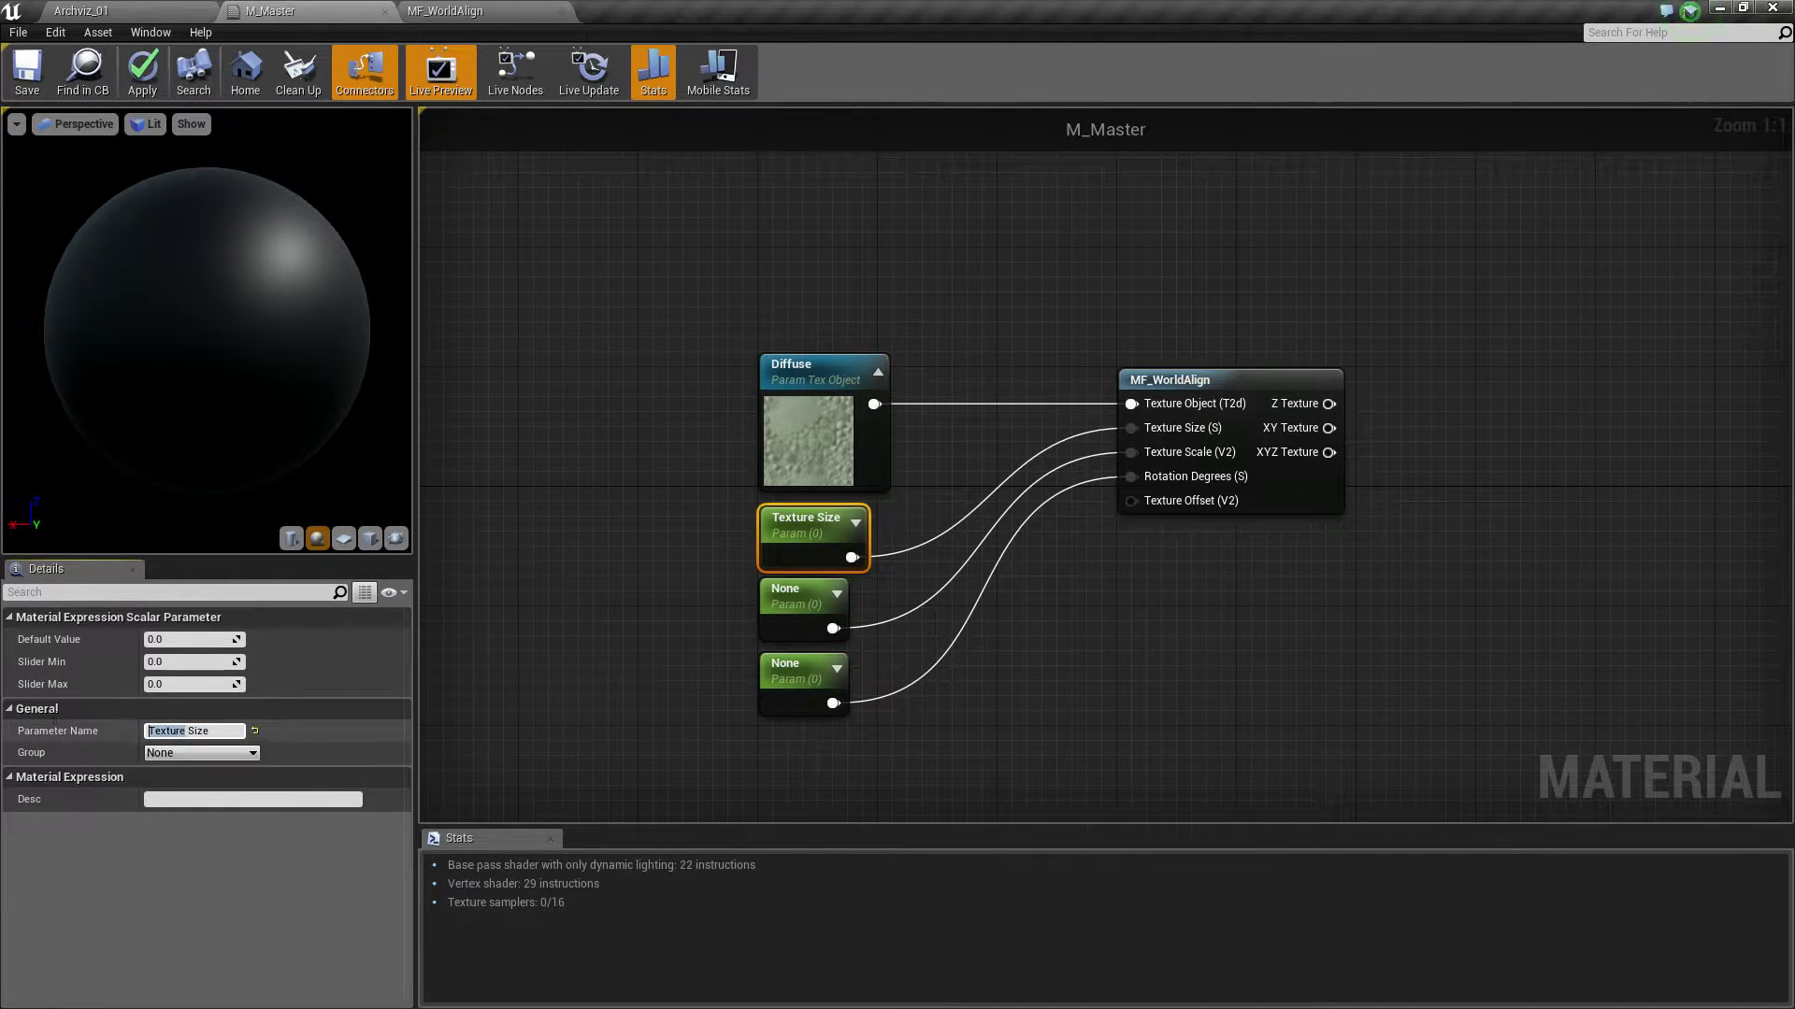
Name the middle and bottom scalars Texture Scale and Texture Rotation
click(797, 605)
click(234, 731)
text(Texture Scale)
key(Return)
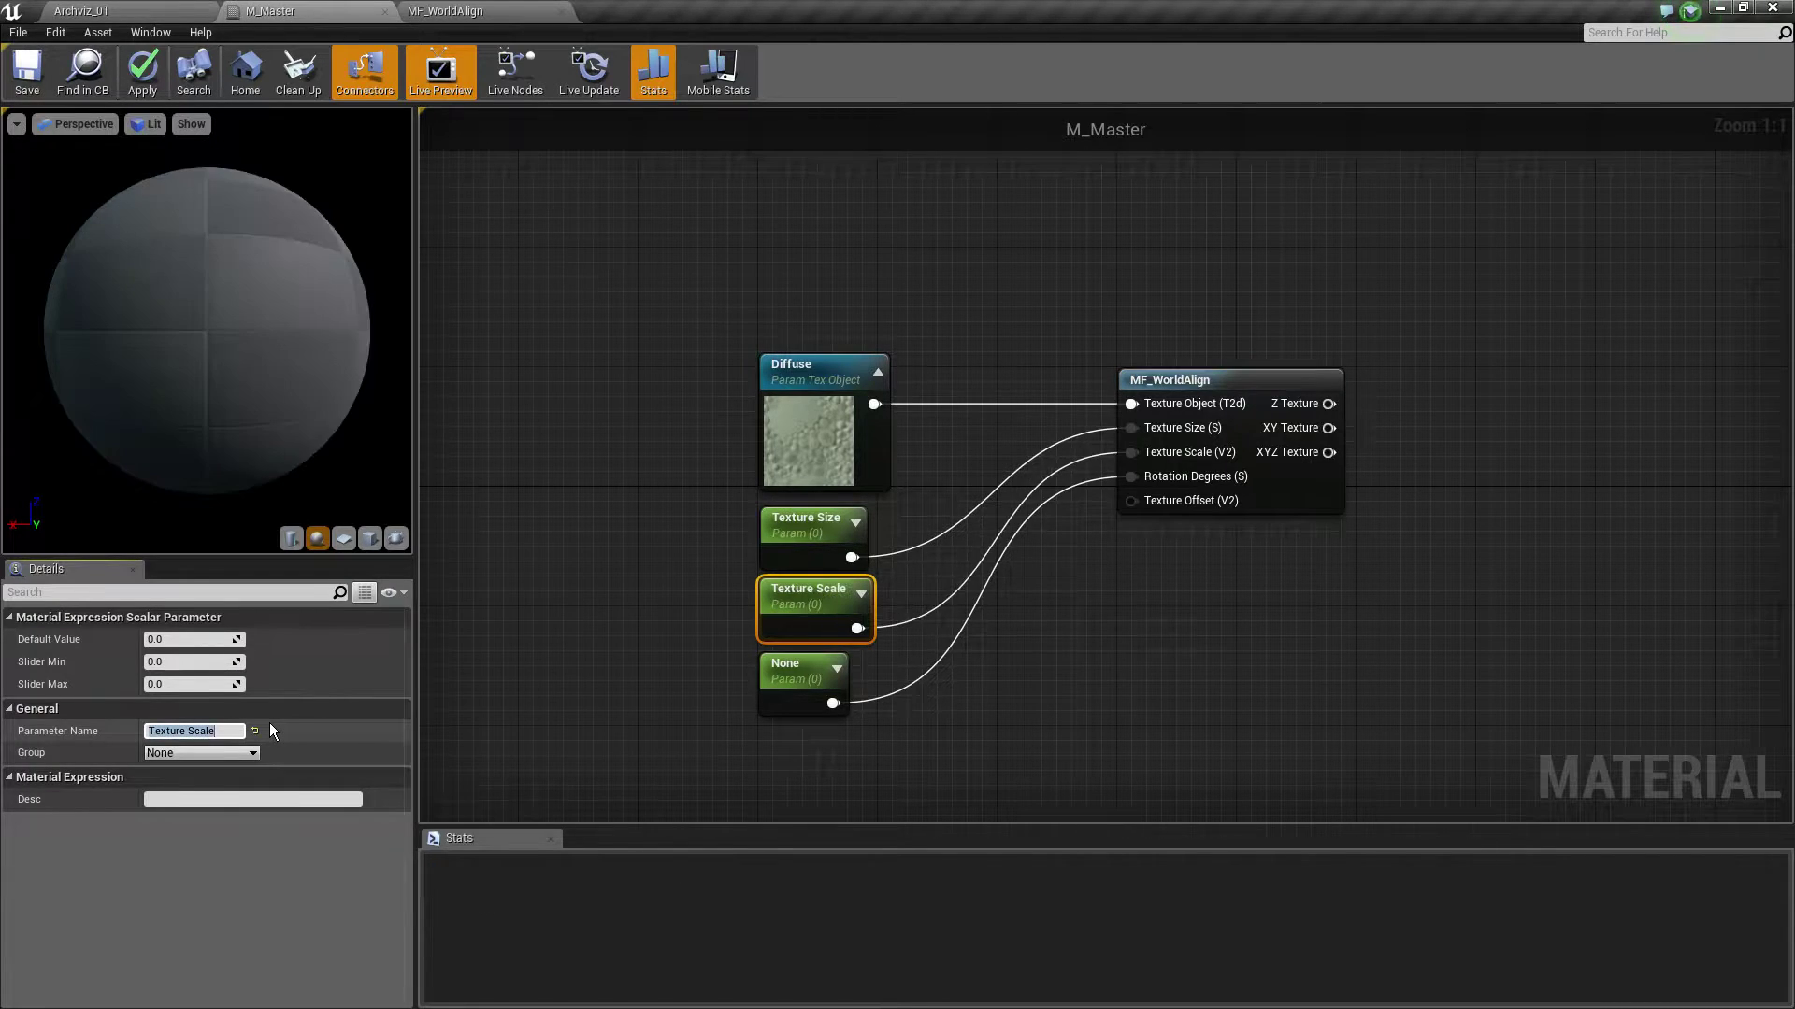
click(796, 675)
click(221, 733)
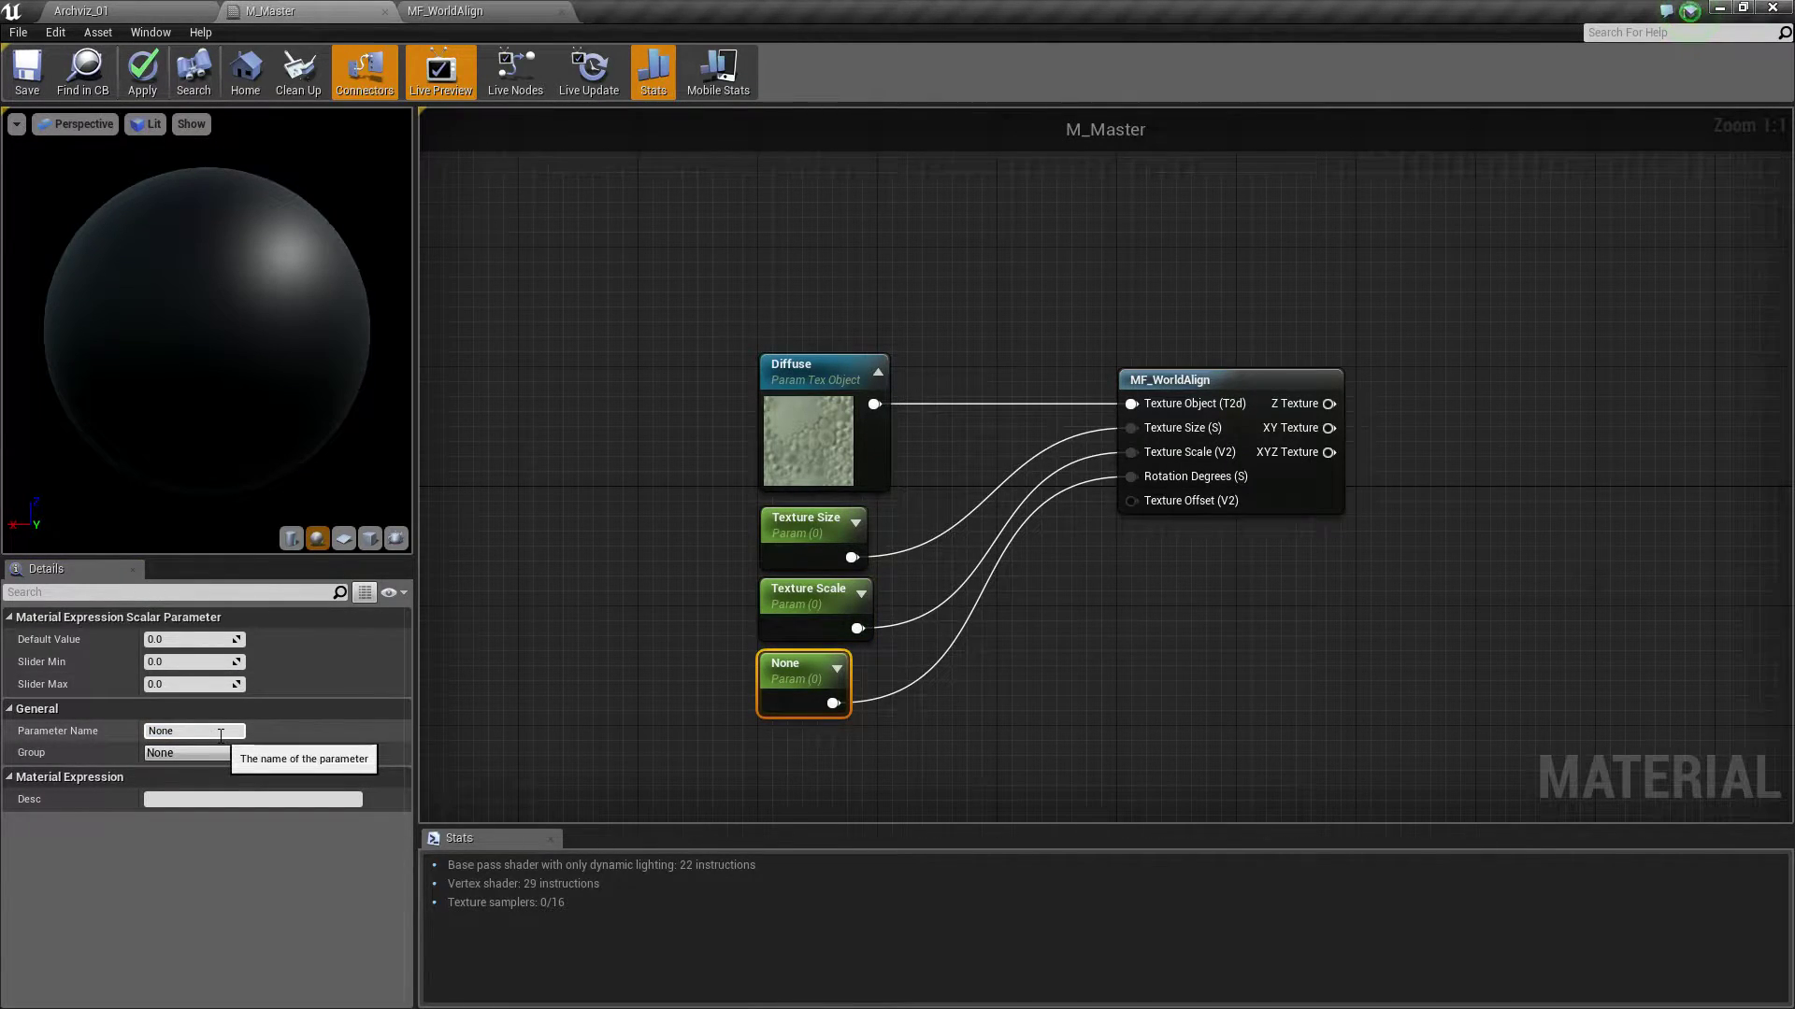
text(Texture Rotatio)
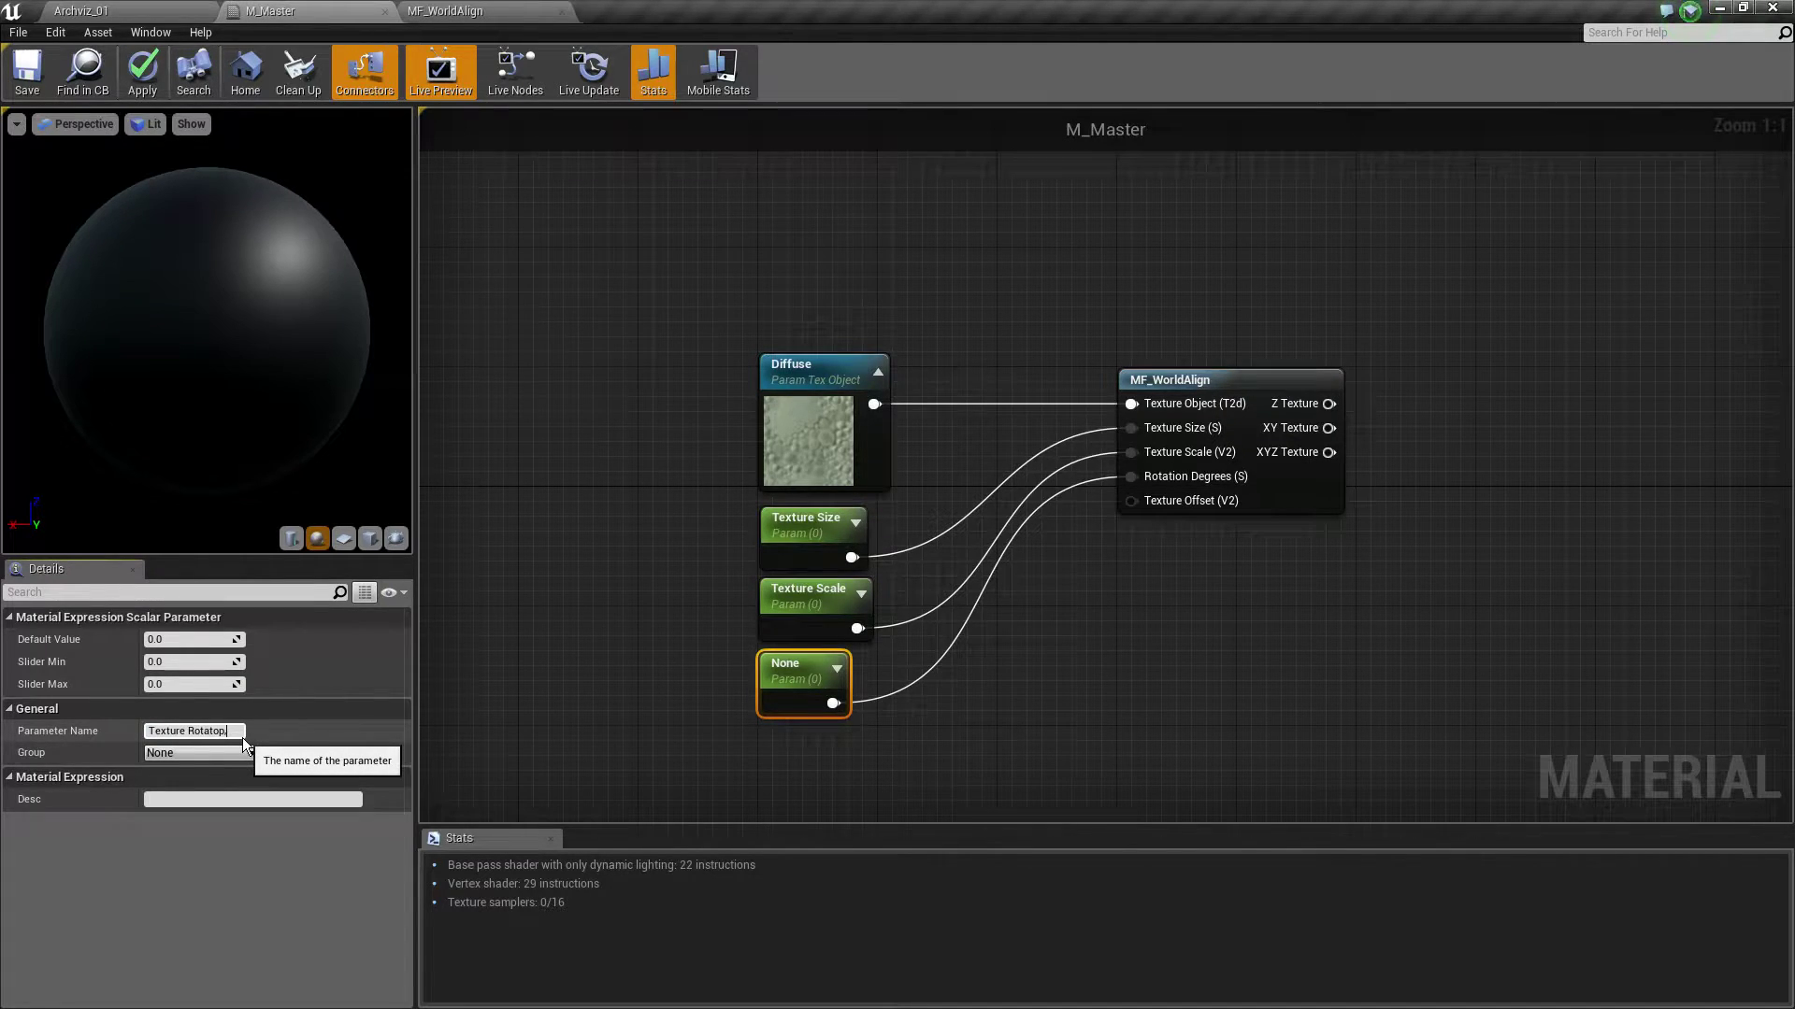
text(n)
key(Return)
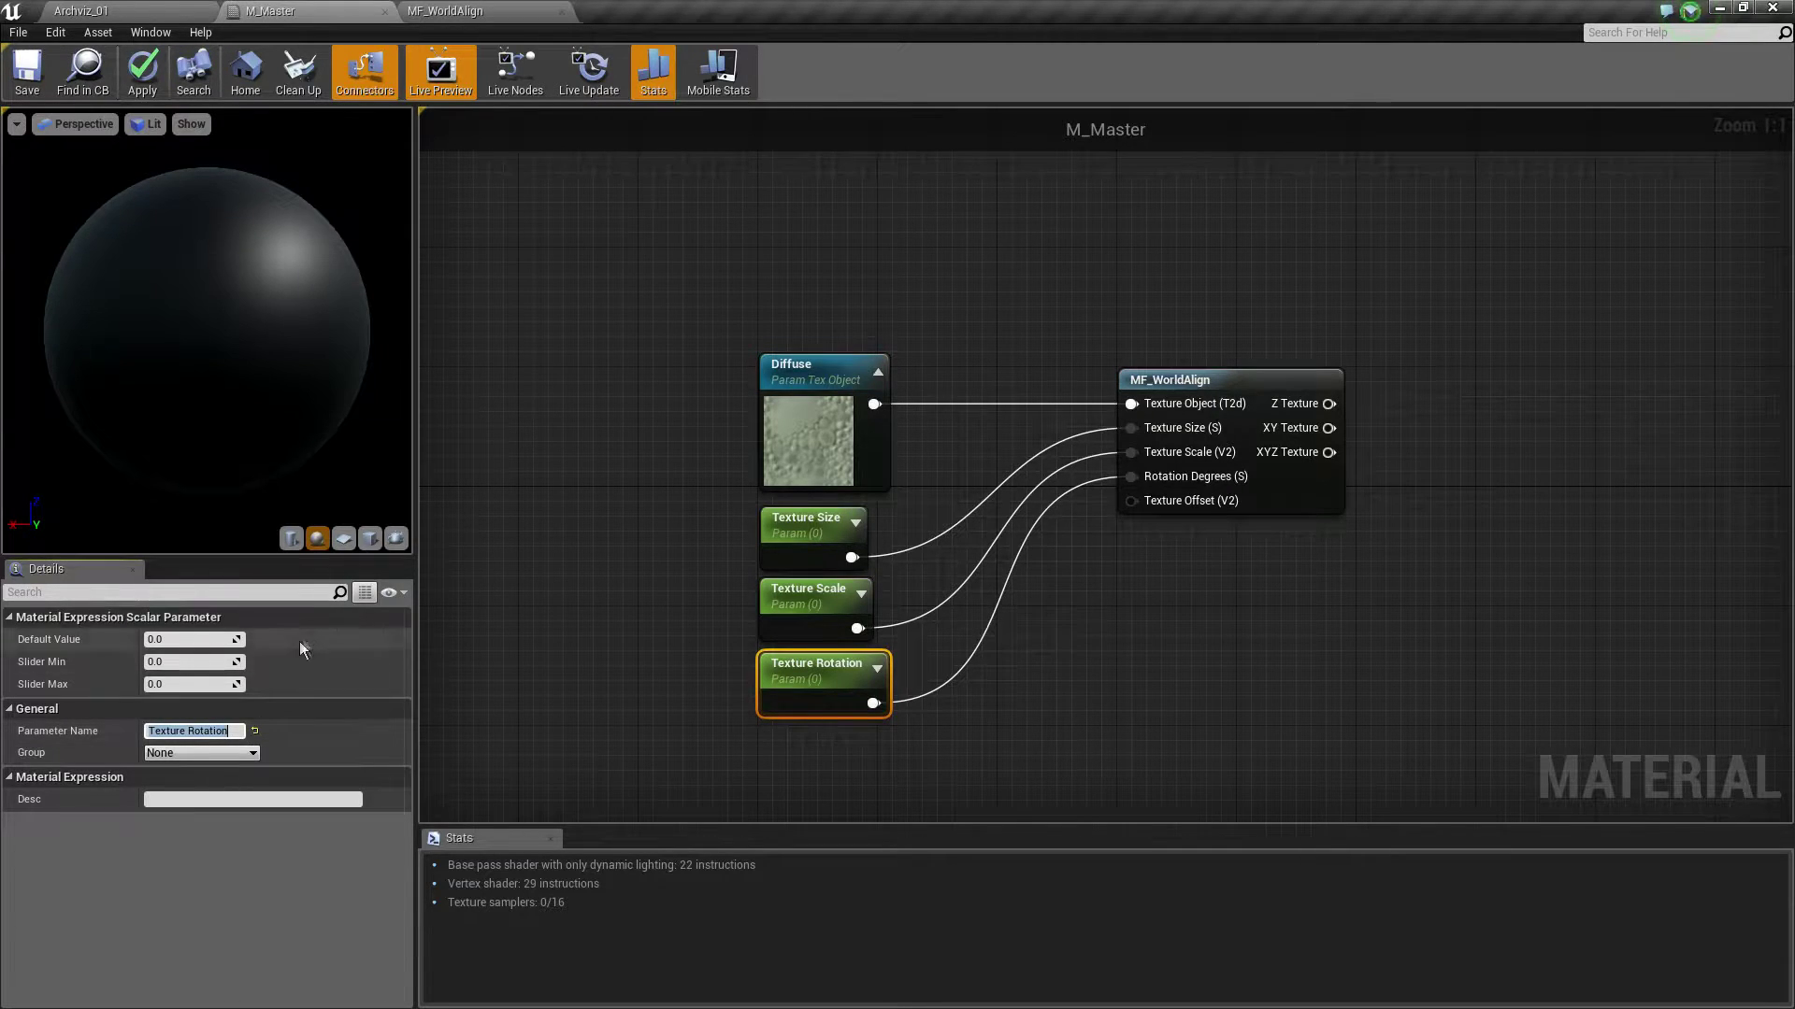
right_drag(772, 772, 759, 518)
Add a Constant3Vector, convert it to a parameter, and name it Texture Offset
right_click(802, 502)
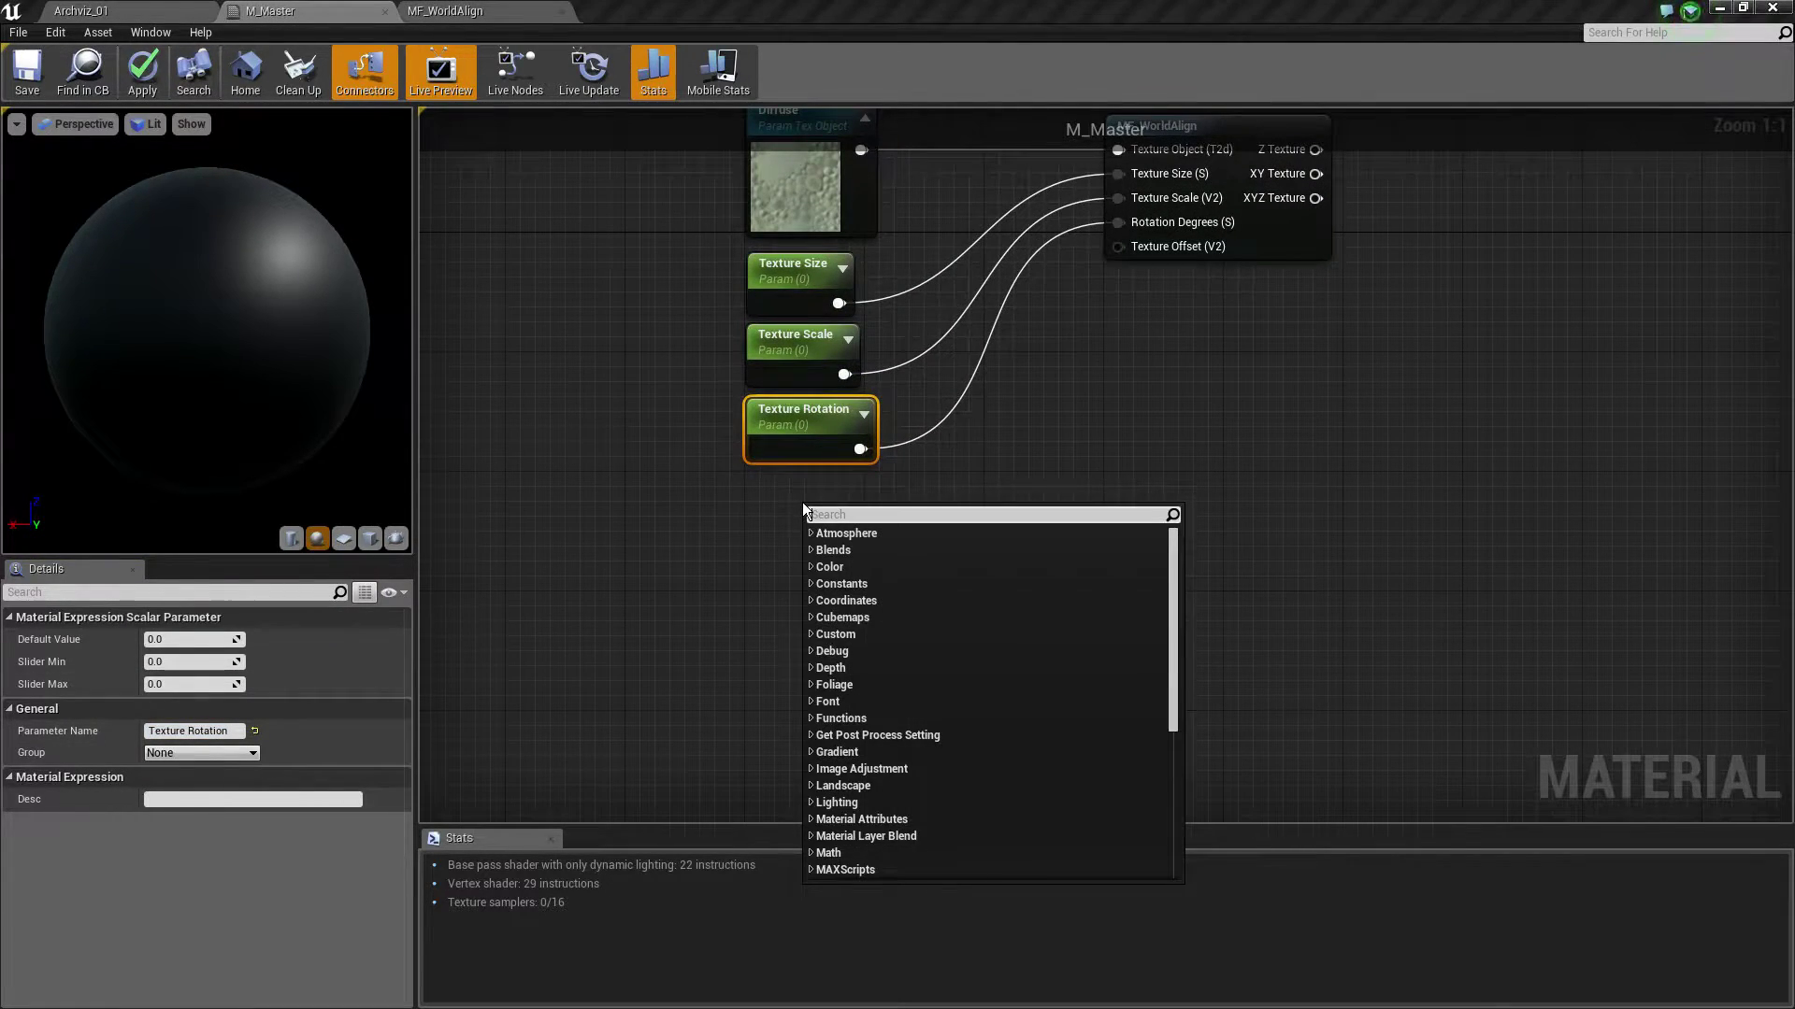
click(789, 546)
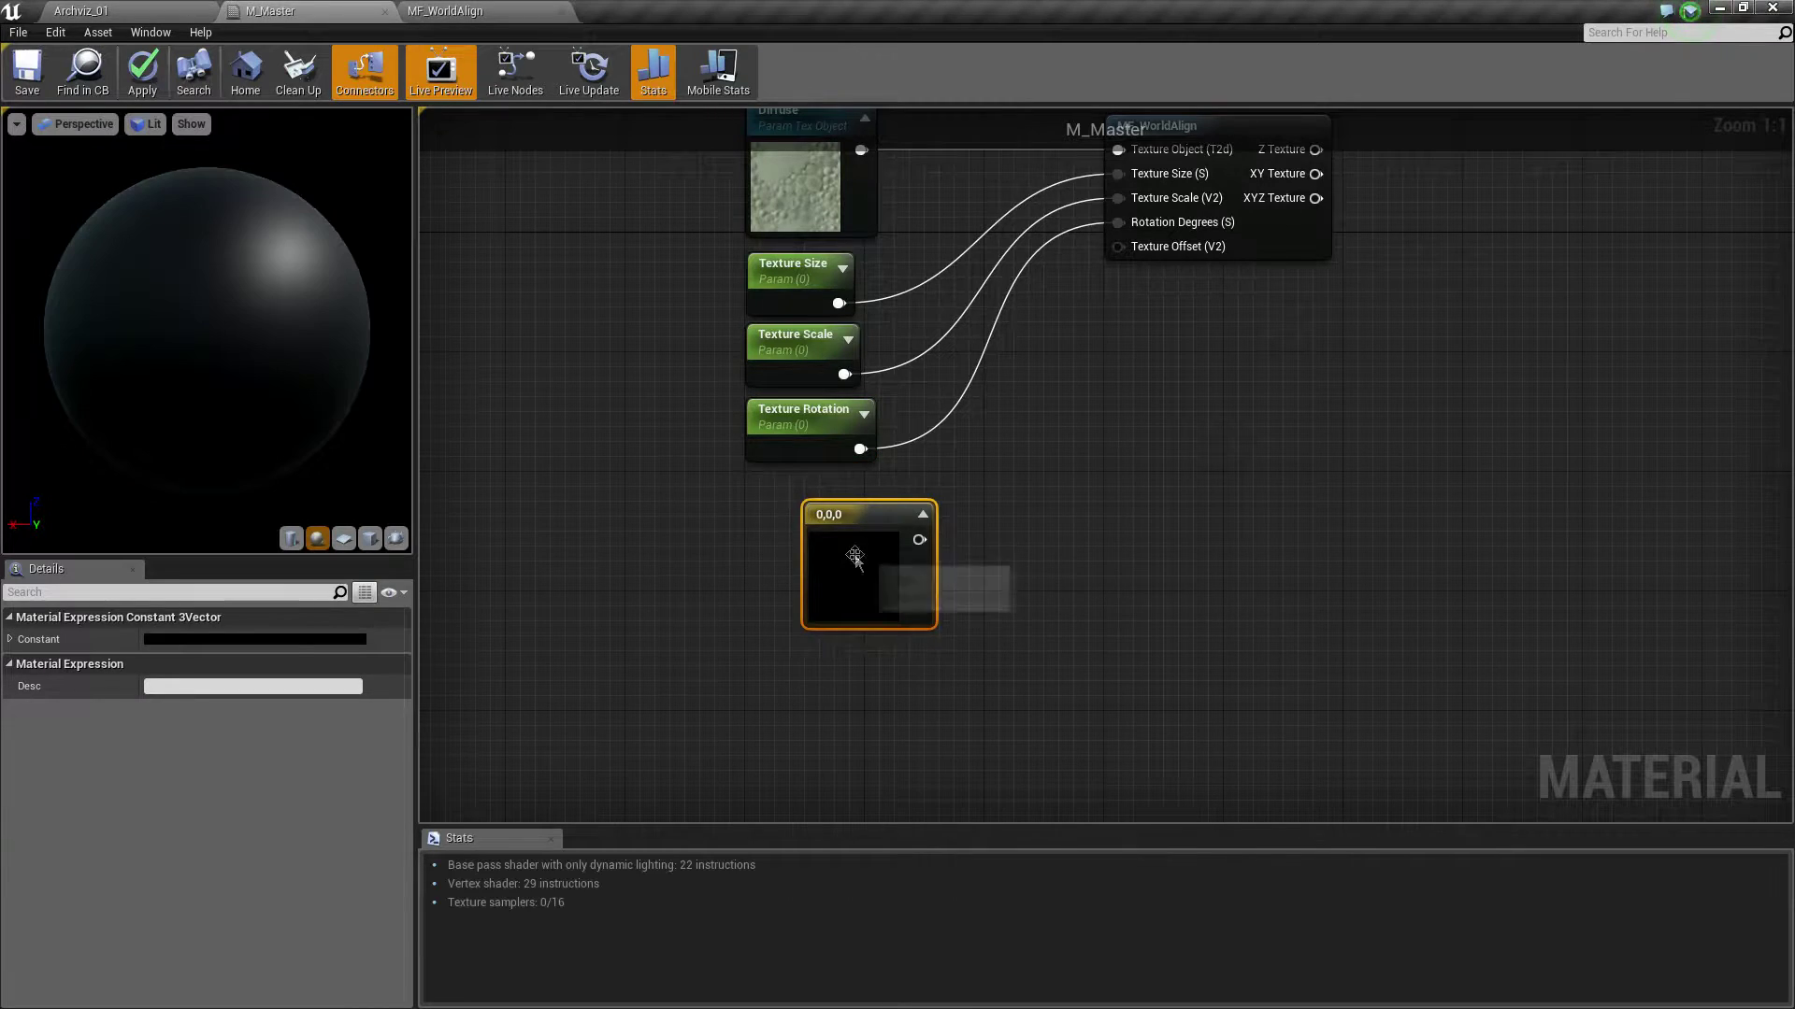
right_click(789, 546)
drag(798, 557, 798, 544)
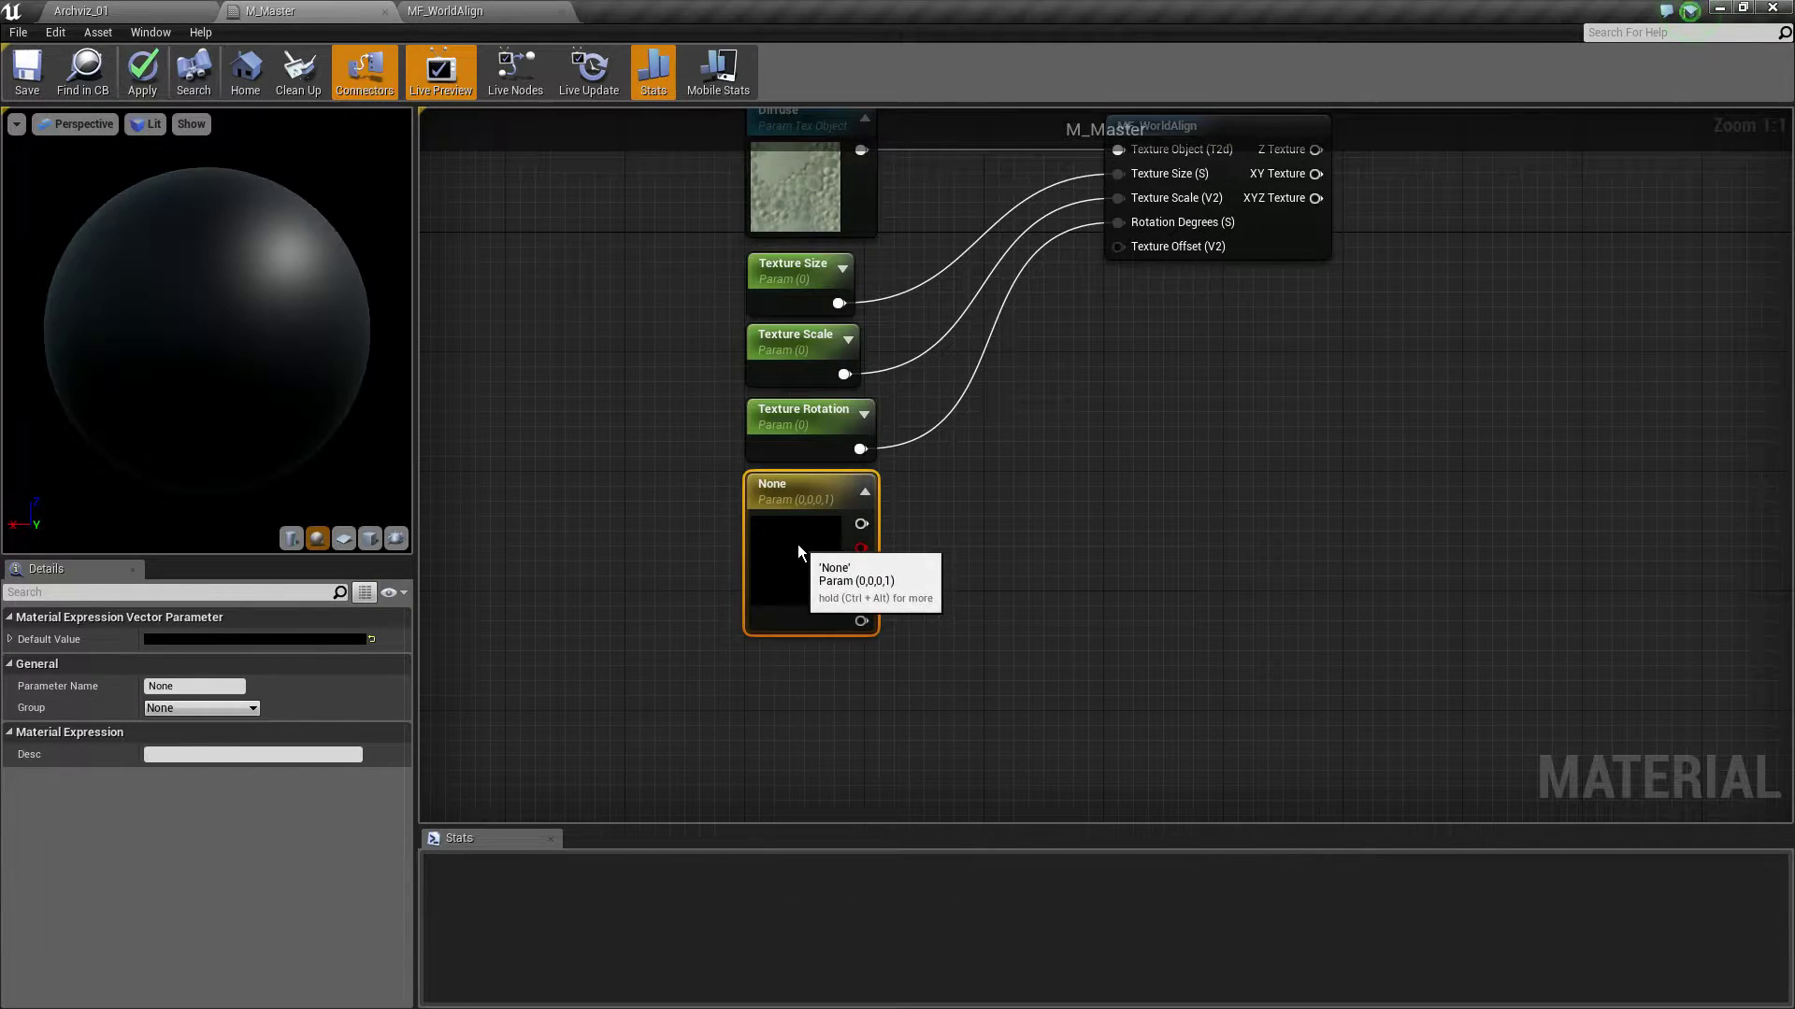
click(212, 685)
text(Texture Offs)
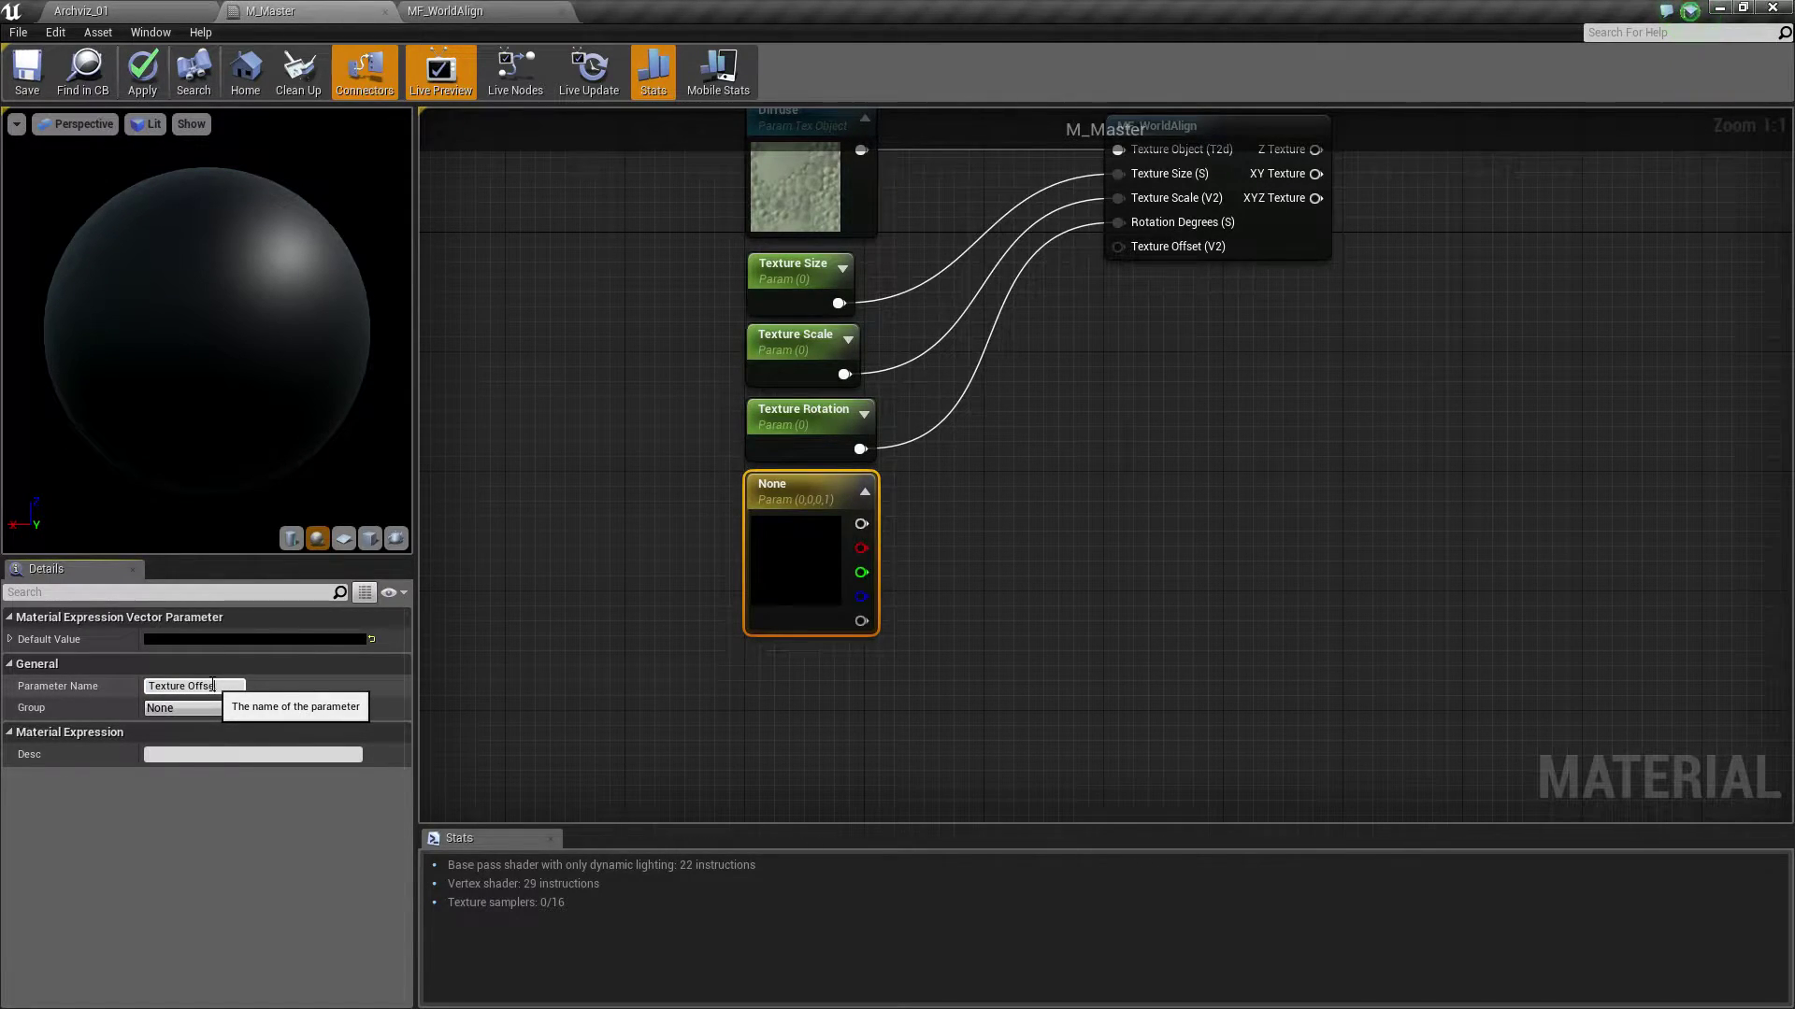
text(et)
key(Return)
Rename the Texture Size parameter to Diffuse Size
right_drag(721, 599, 704, 705)
click(675, 434)
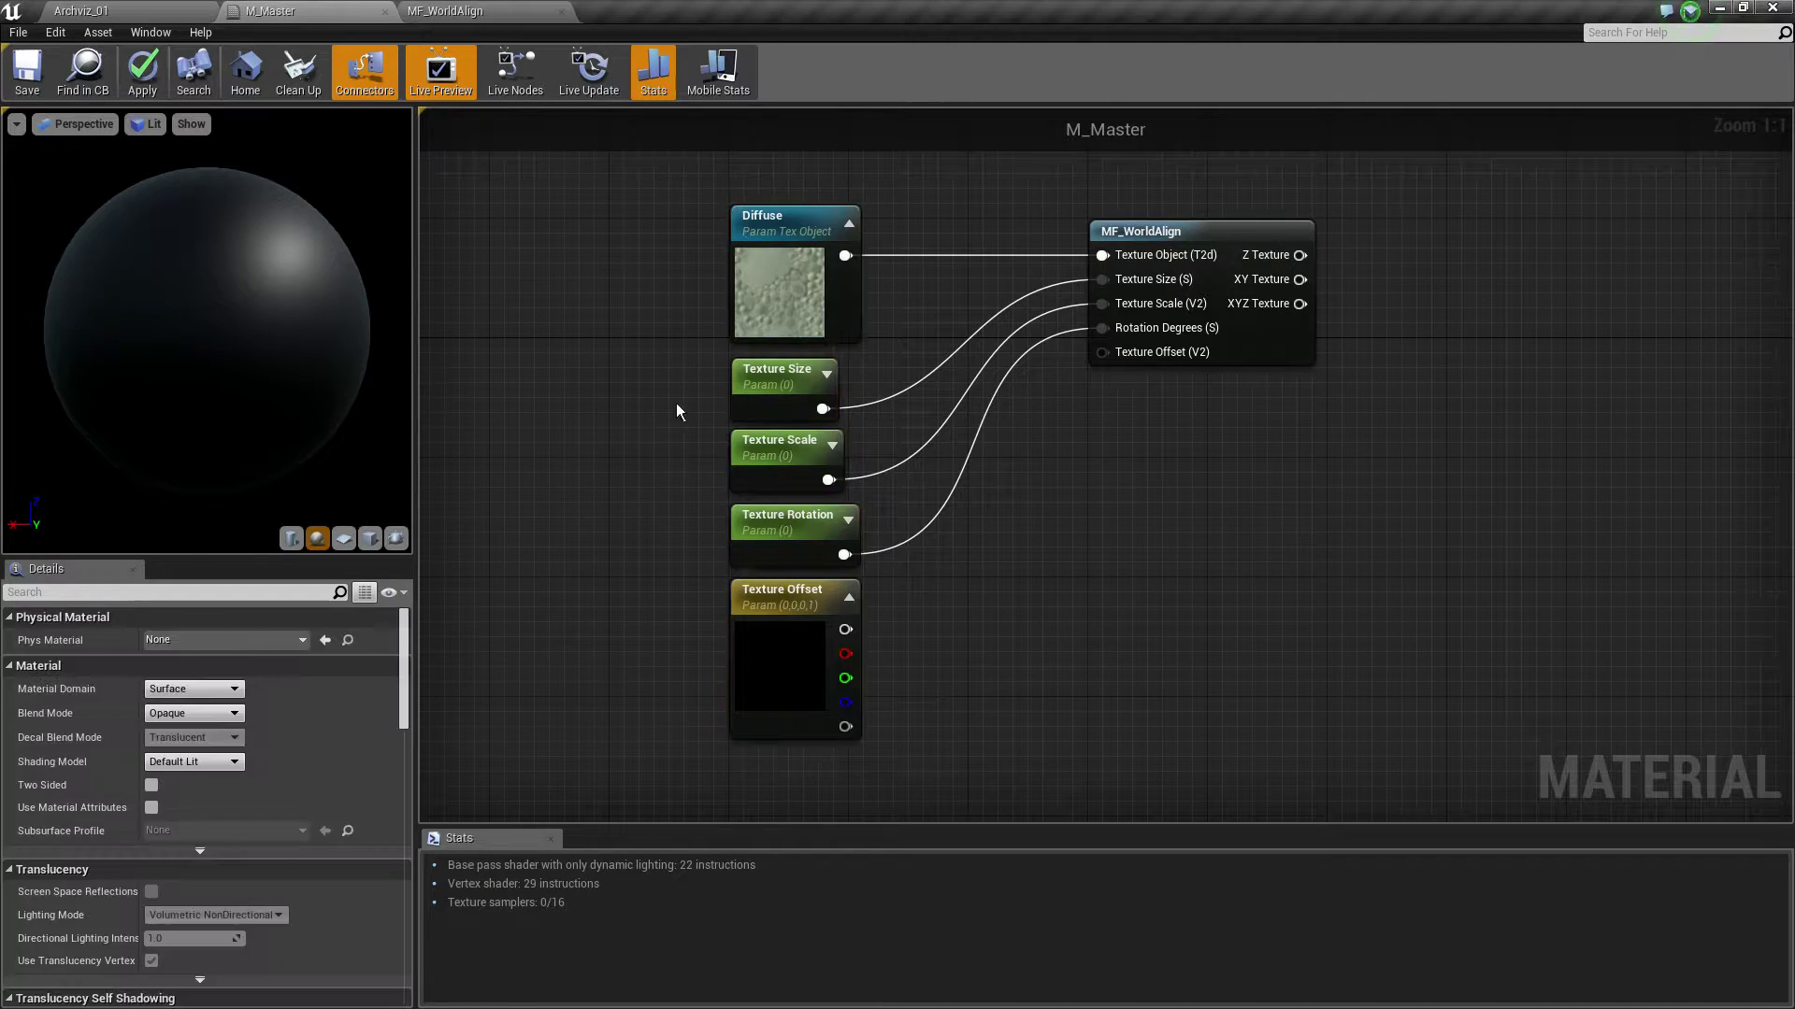
click(786, 224)
click(766, 391)
click(155, 731)
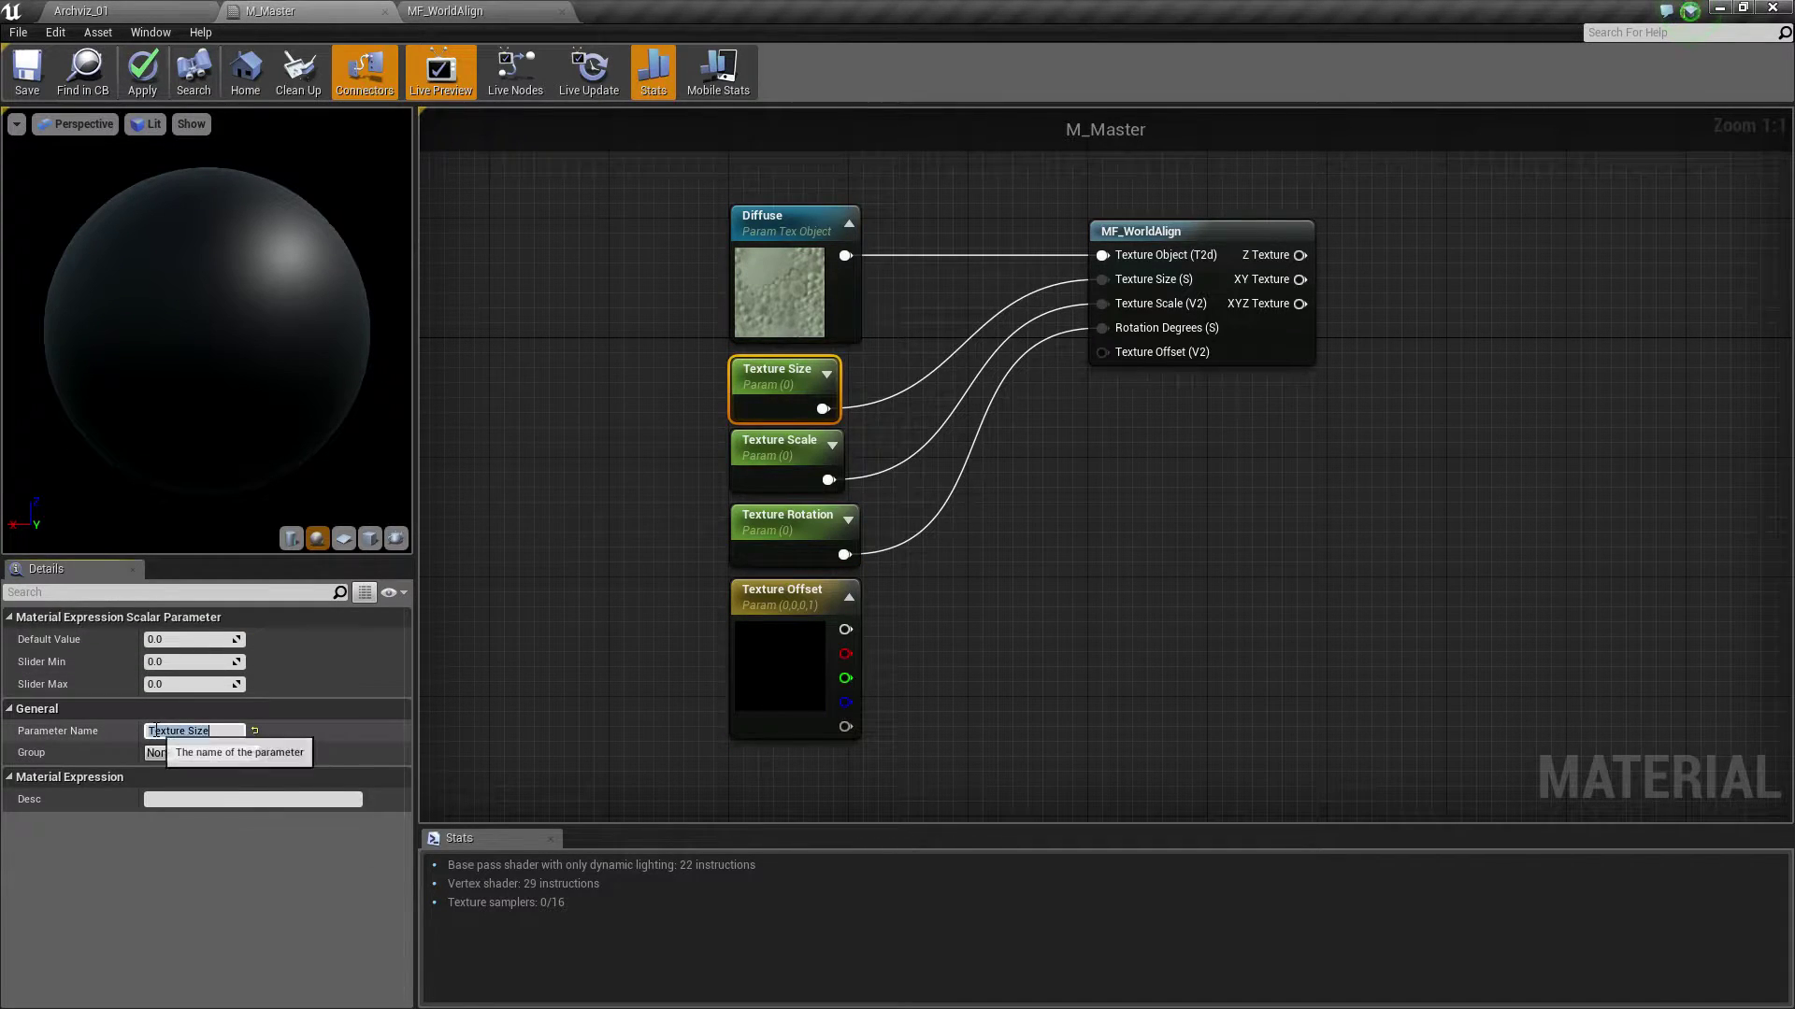
double_click(179, 731)
text(Diff)
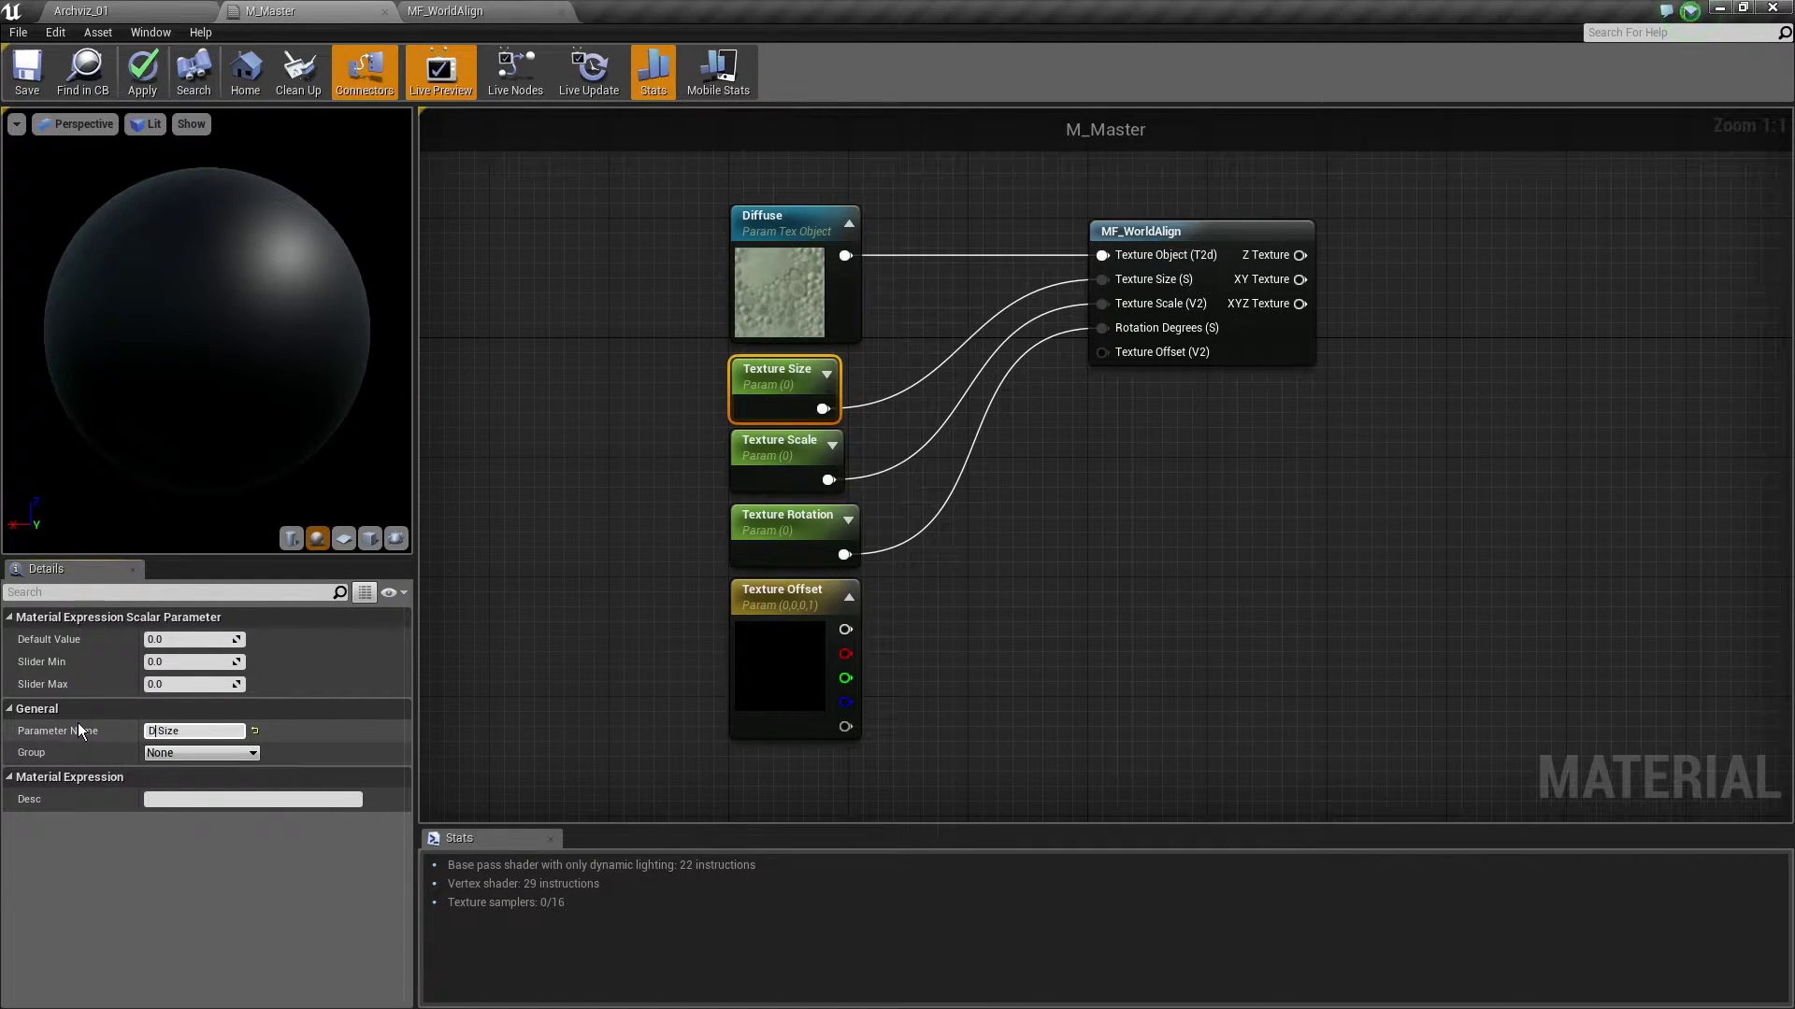
text(use)
key(Return)
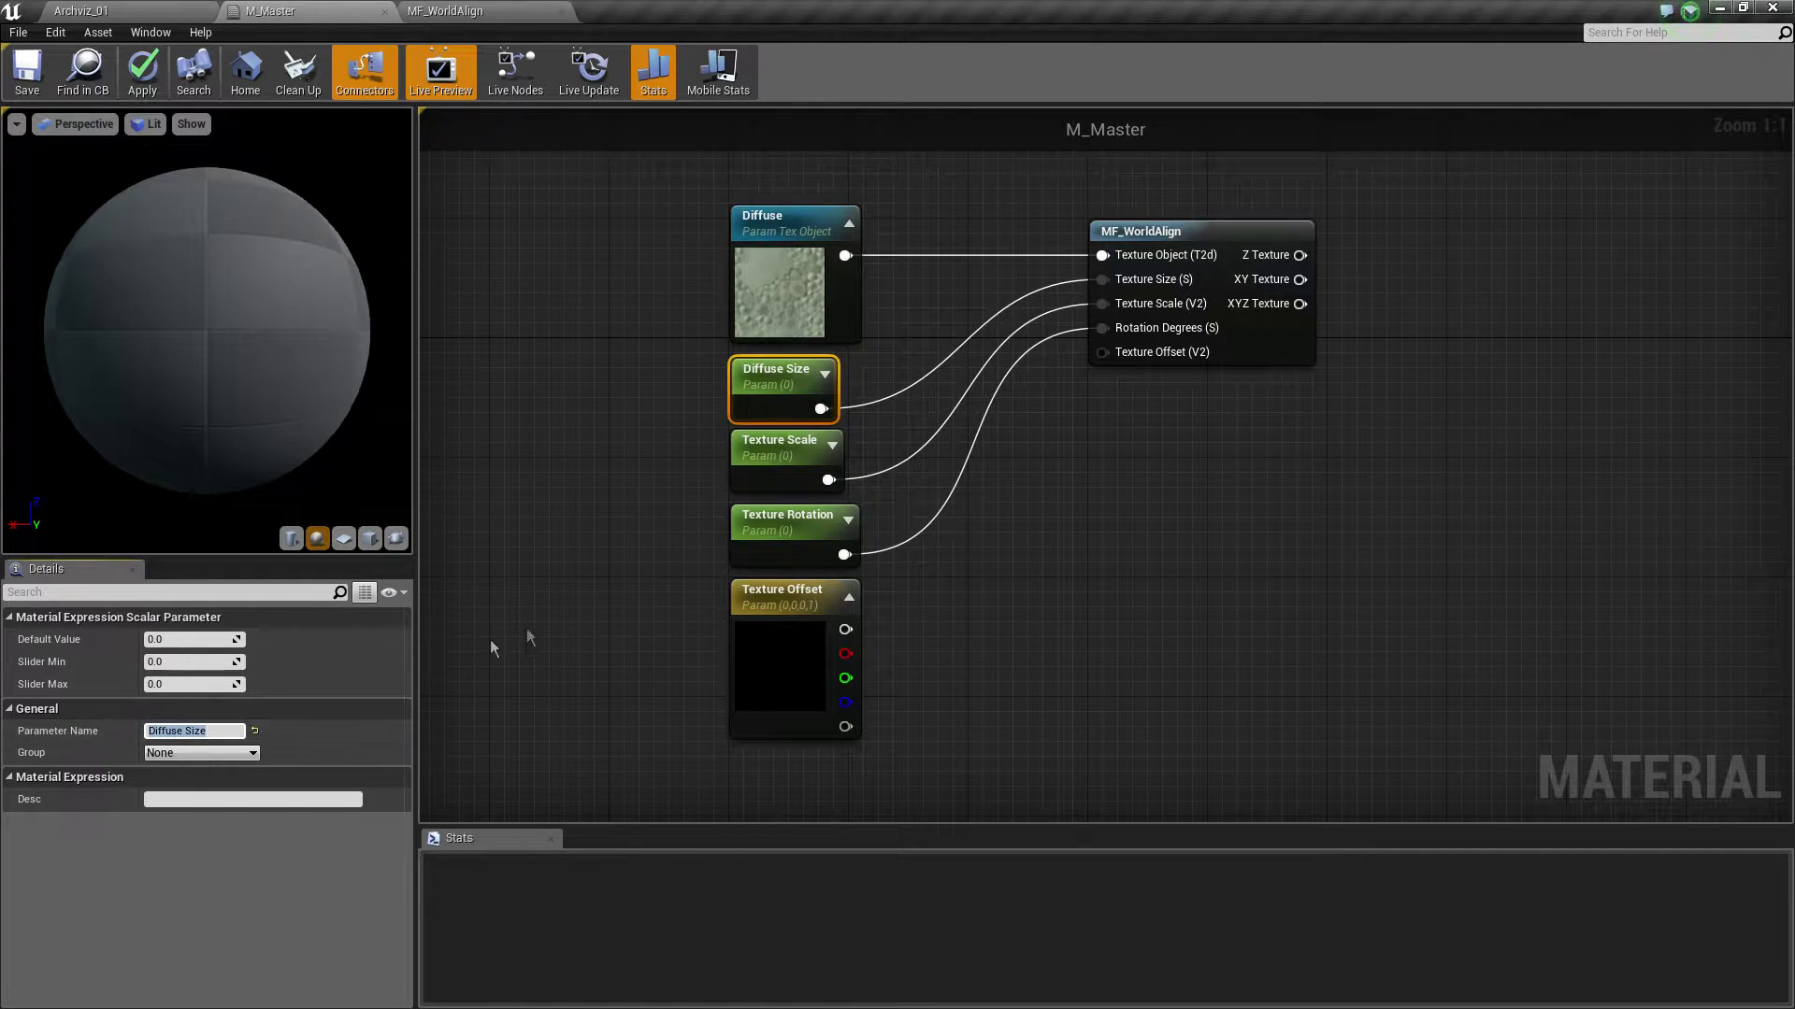
Revert the Diffuse Size parameter's name back to Texture Size
click(777, 465)
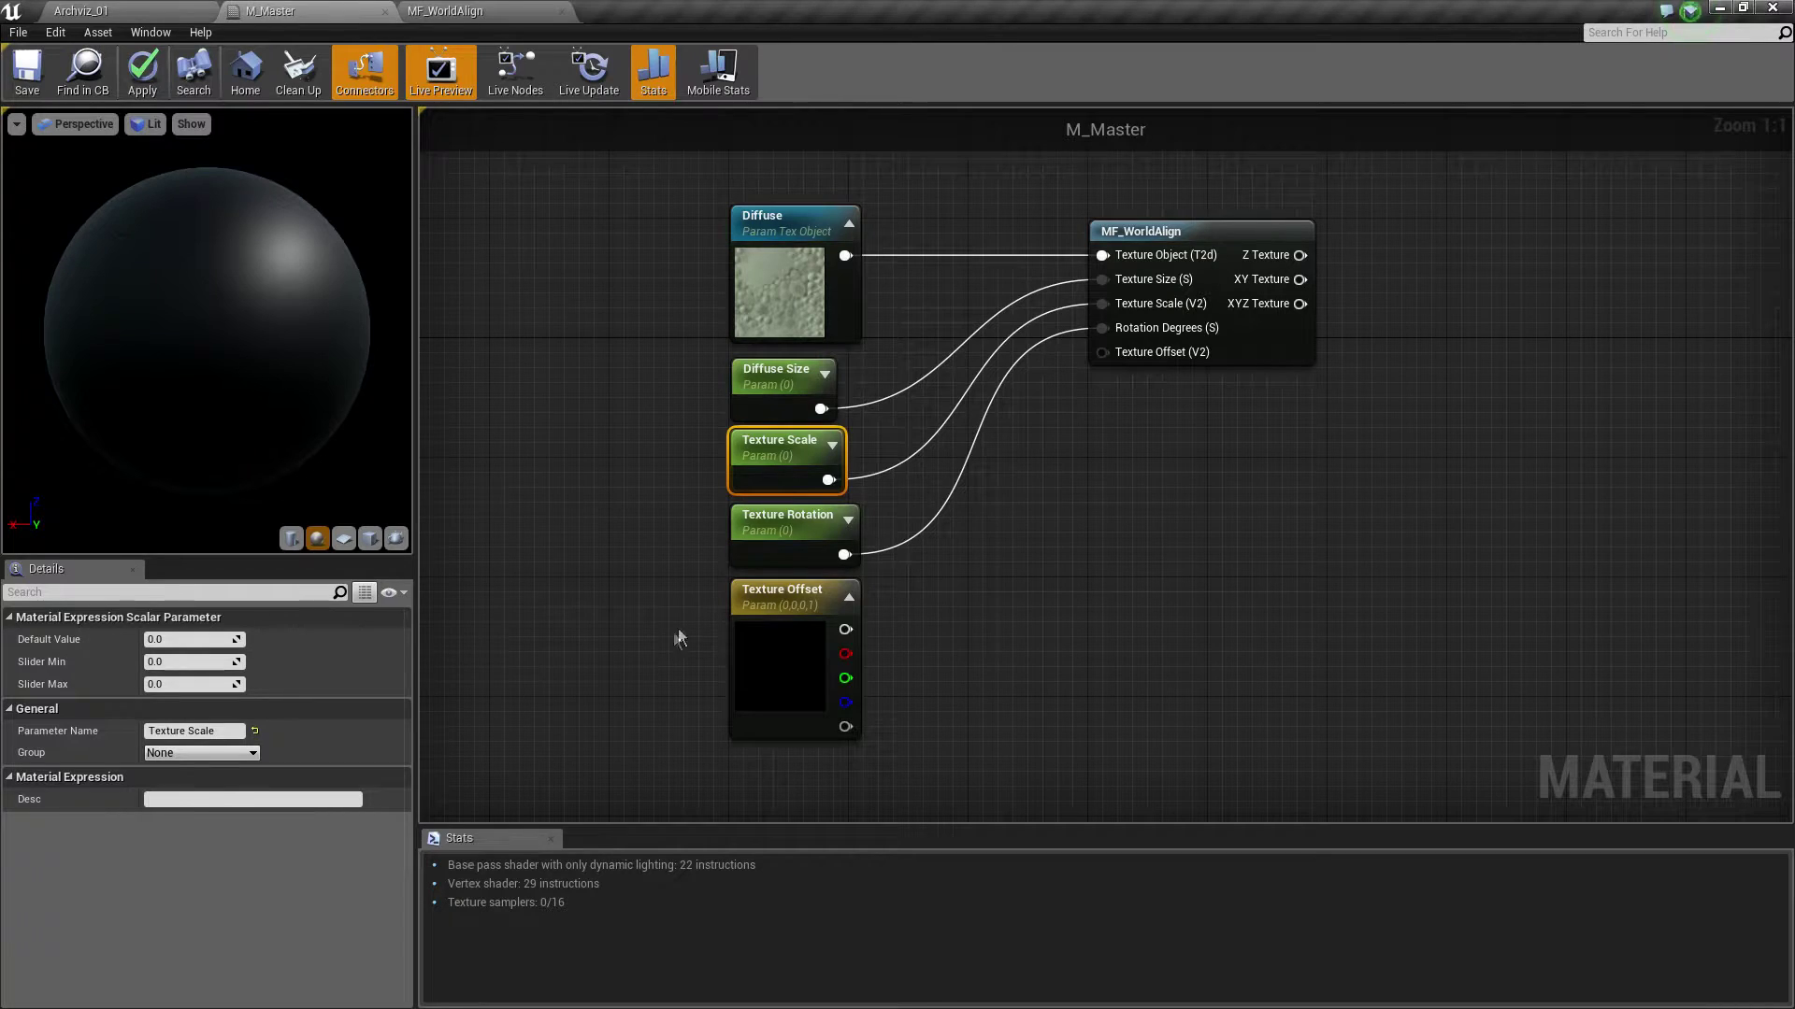
click(780, 397)
double_click(169, 731)
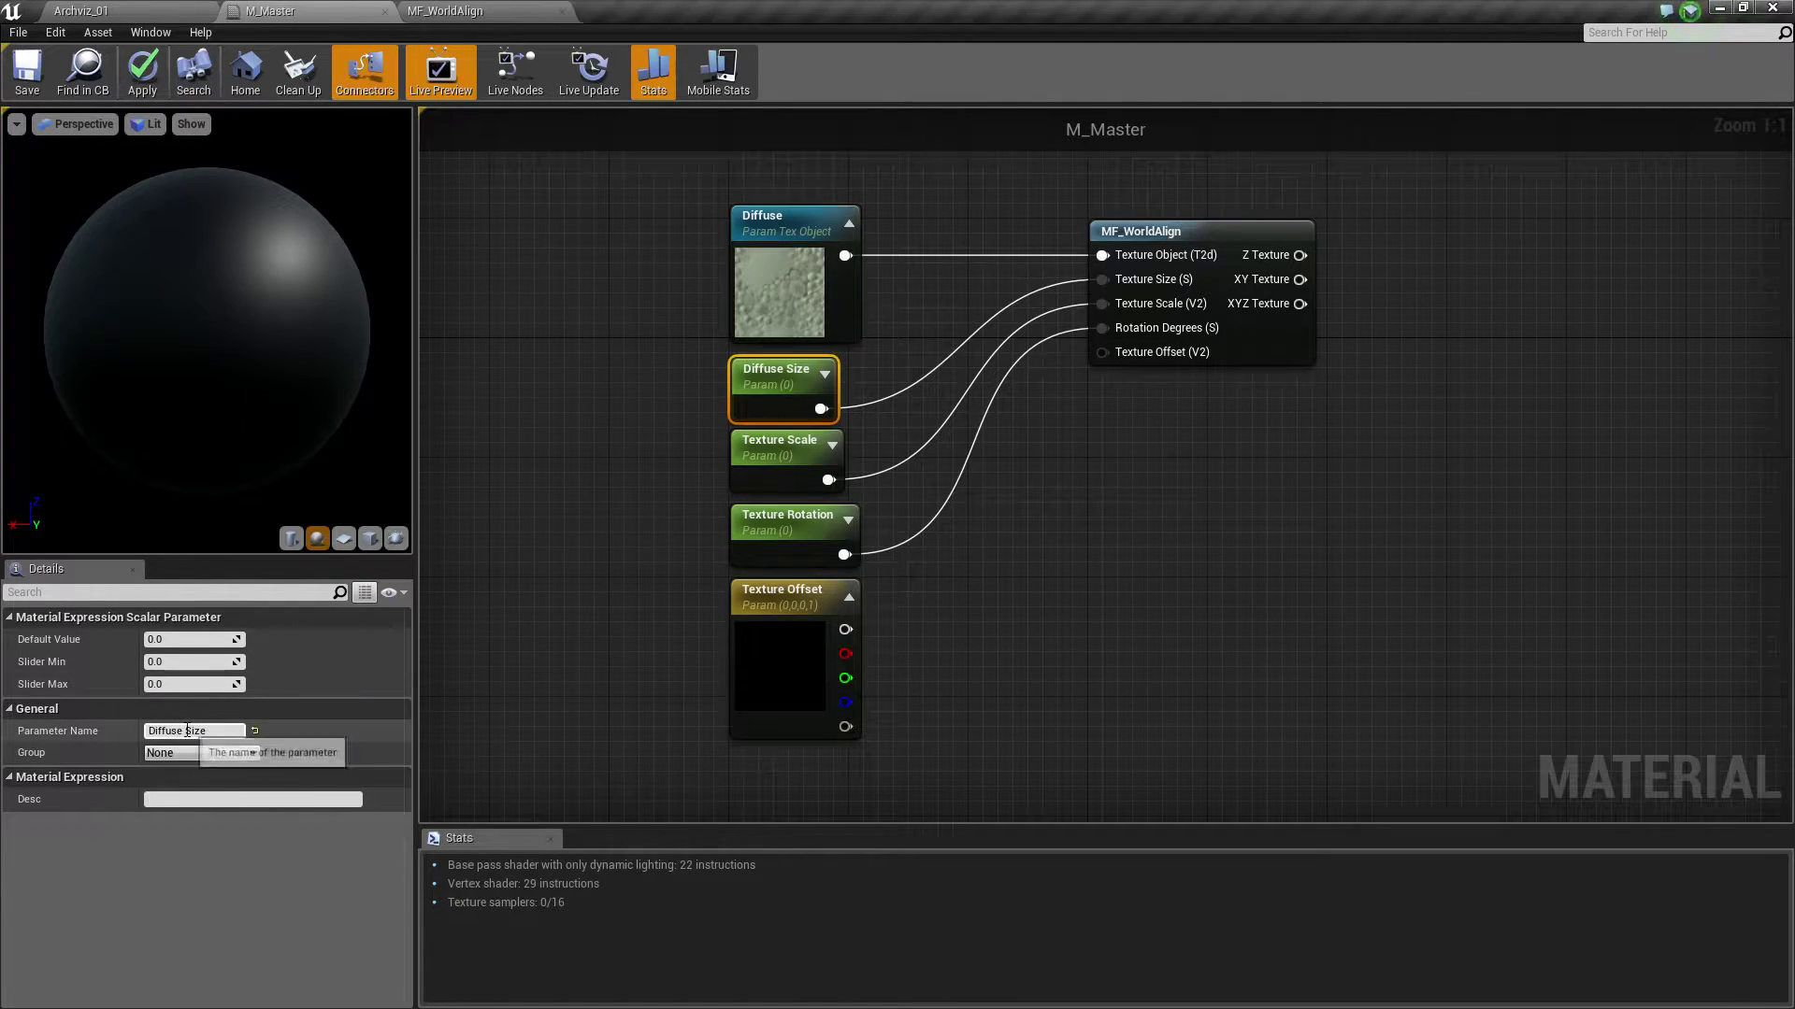
text(Texture)
key(Return)
Wire Texture Offset into the Texture Offset (V2) input and move the parameters left
right_drag(645, 555, 661, 470)
drag(861, 545, 991, 507)
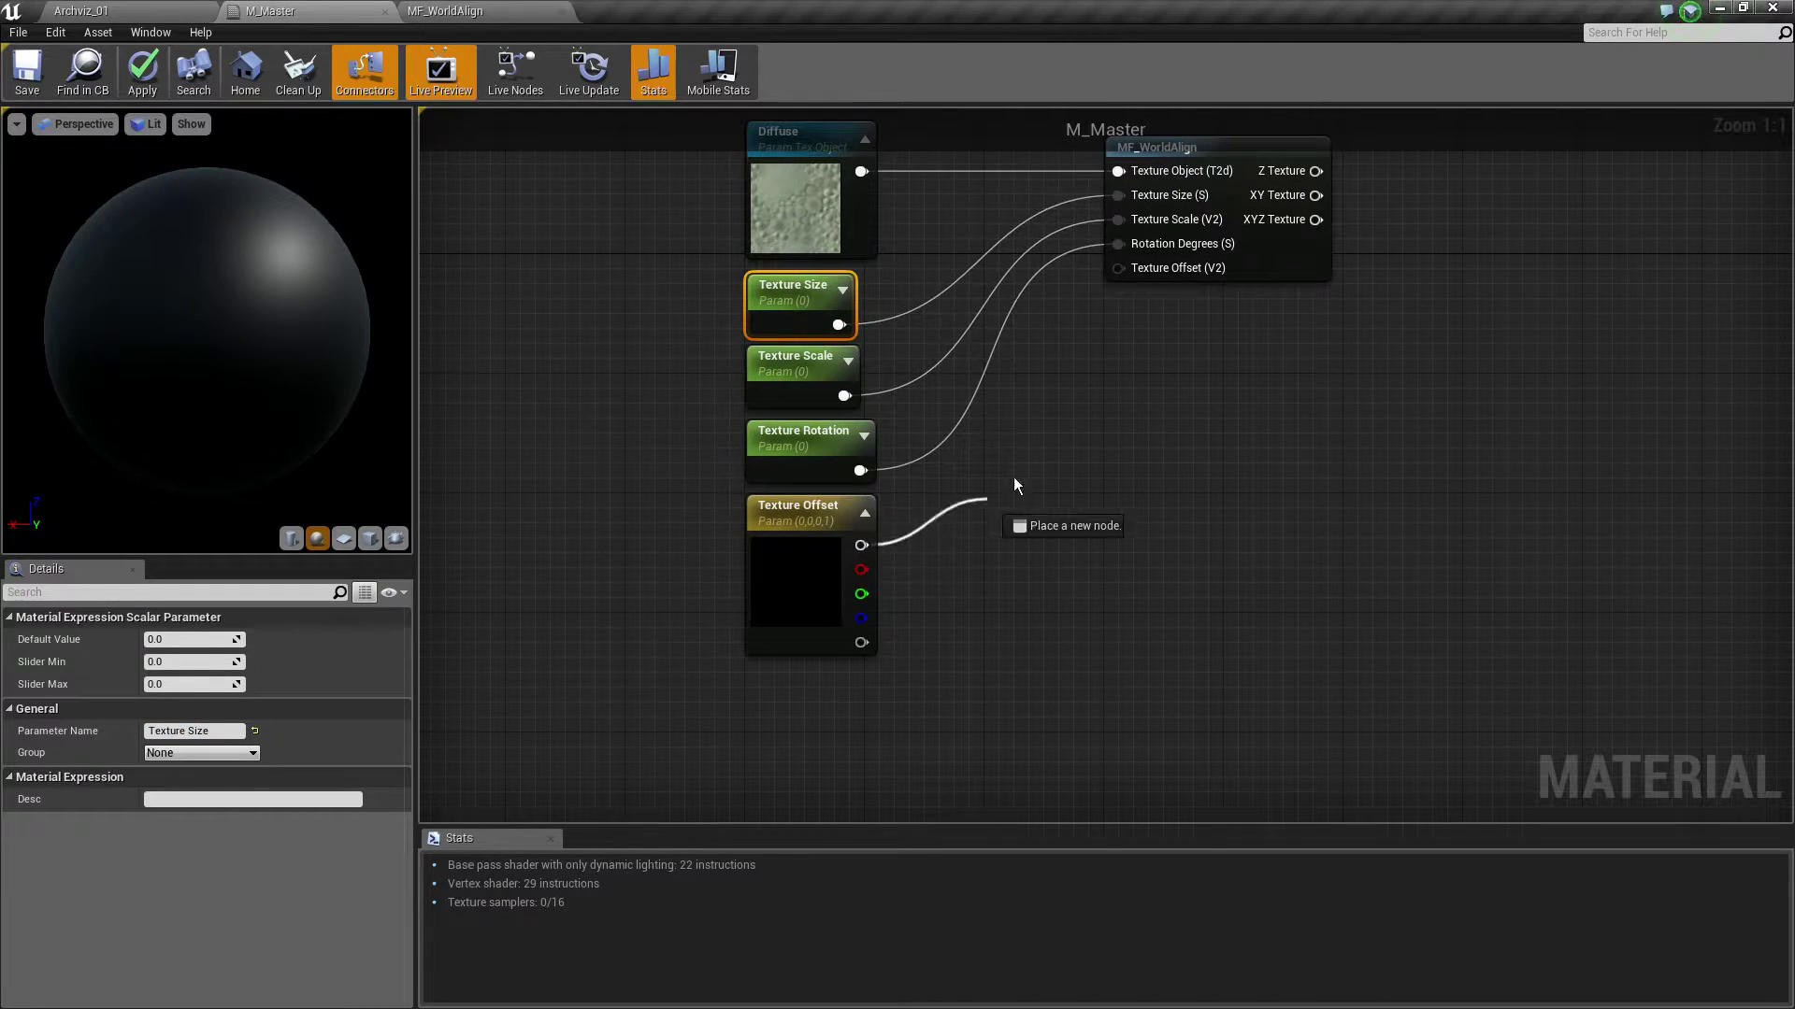
drag(1155, 270, 1122, 268)
mouse_move(719, 460)
mouse_down()
mouse_move(845, 697)
mouse_move(553, 693)
mouse_up()
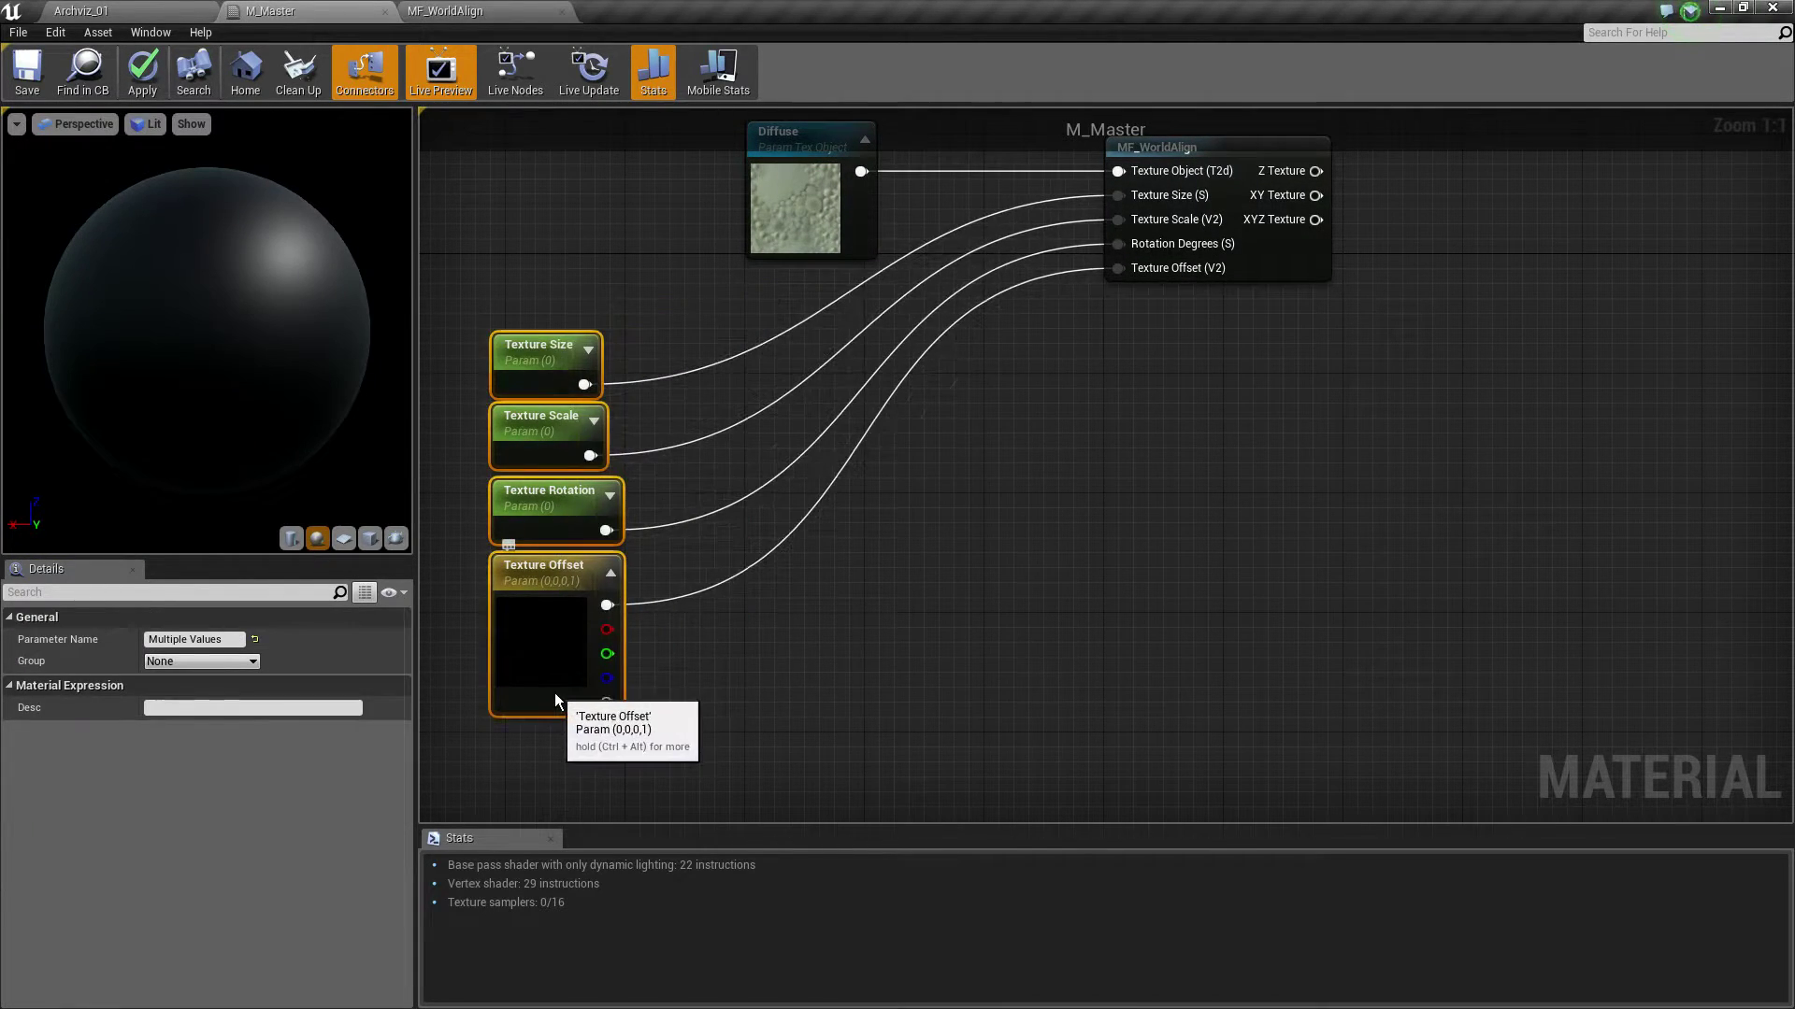
Connect XYZ Texture to Base Color, then duplicate the Diffuse and MF_WorldAlign pair
scroll(728, 570, down, 2)
scroll(727, 563, down, 1)
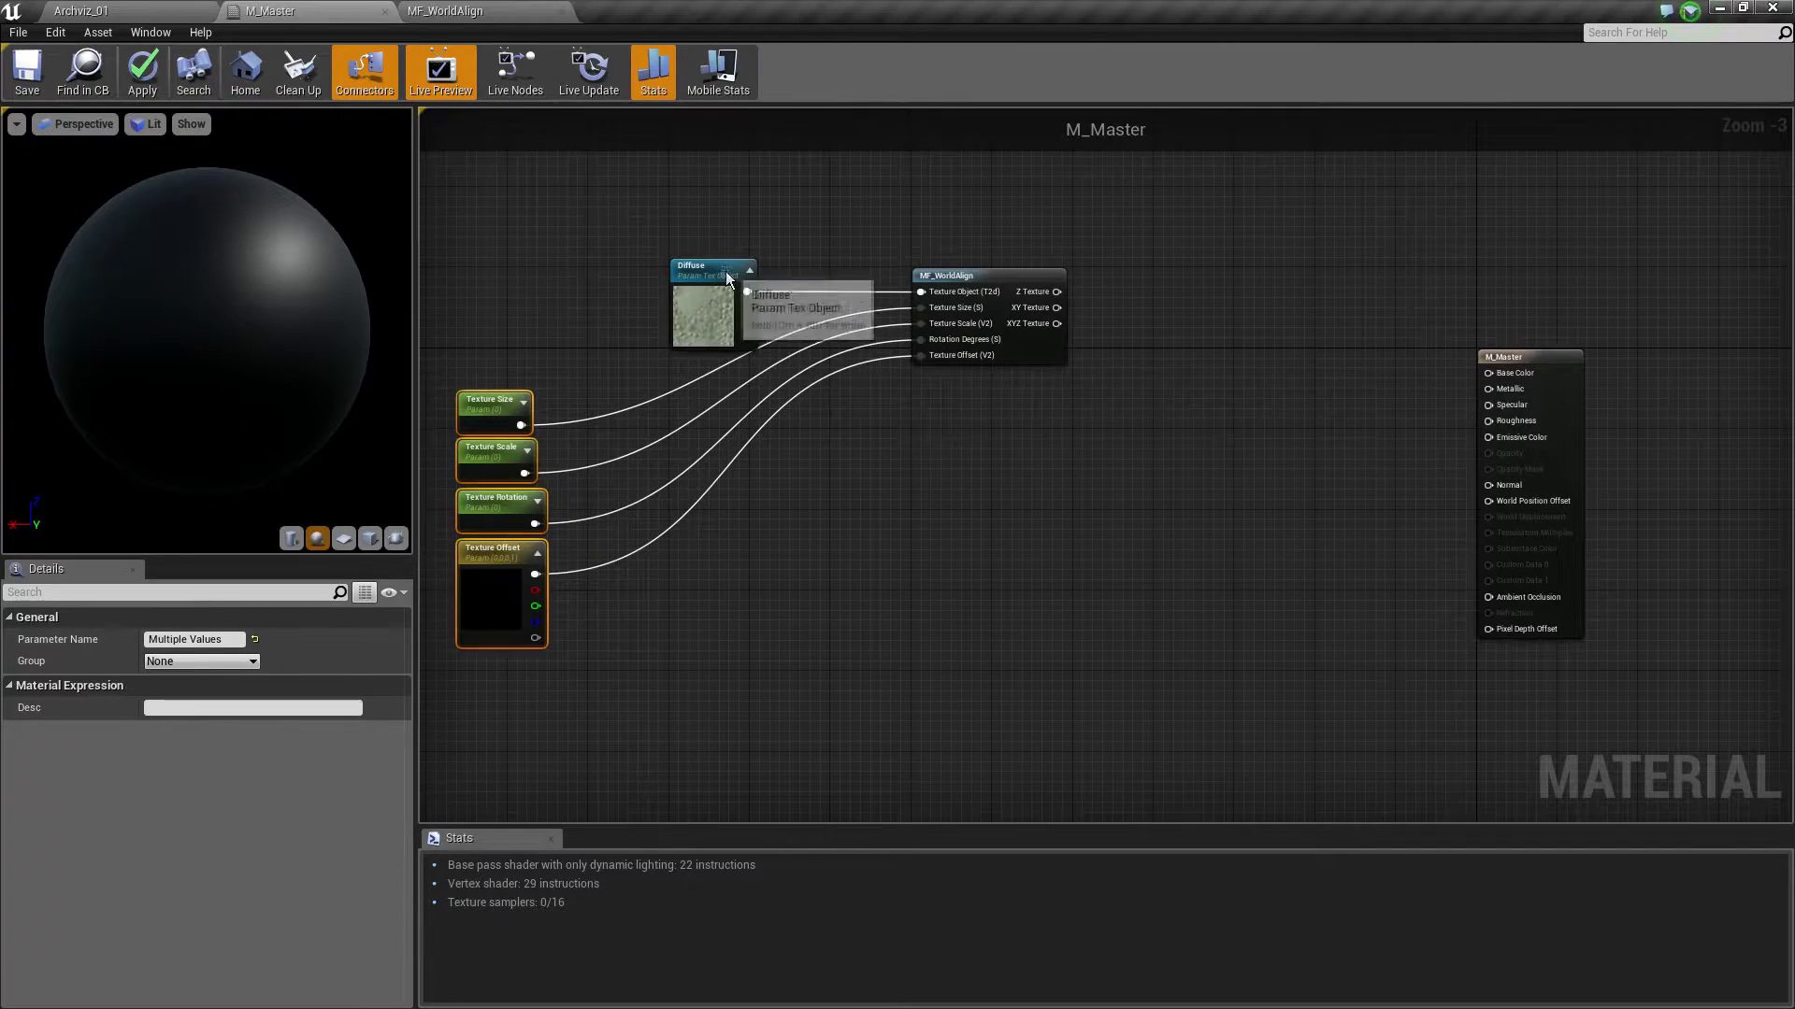
click(725, 271)
scroll(989, 370, up, 3)
drag(1104, 291, 1641, 357)
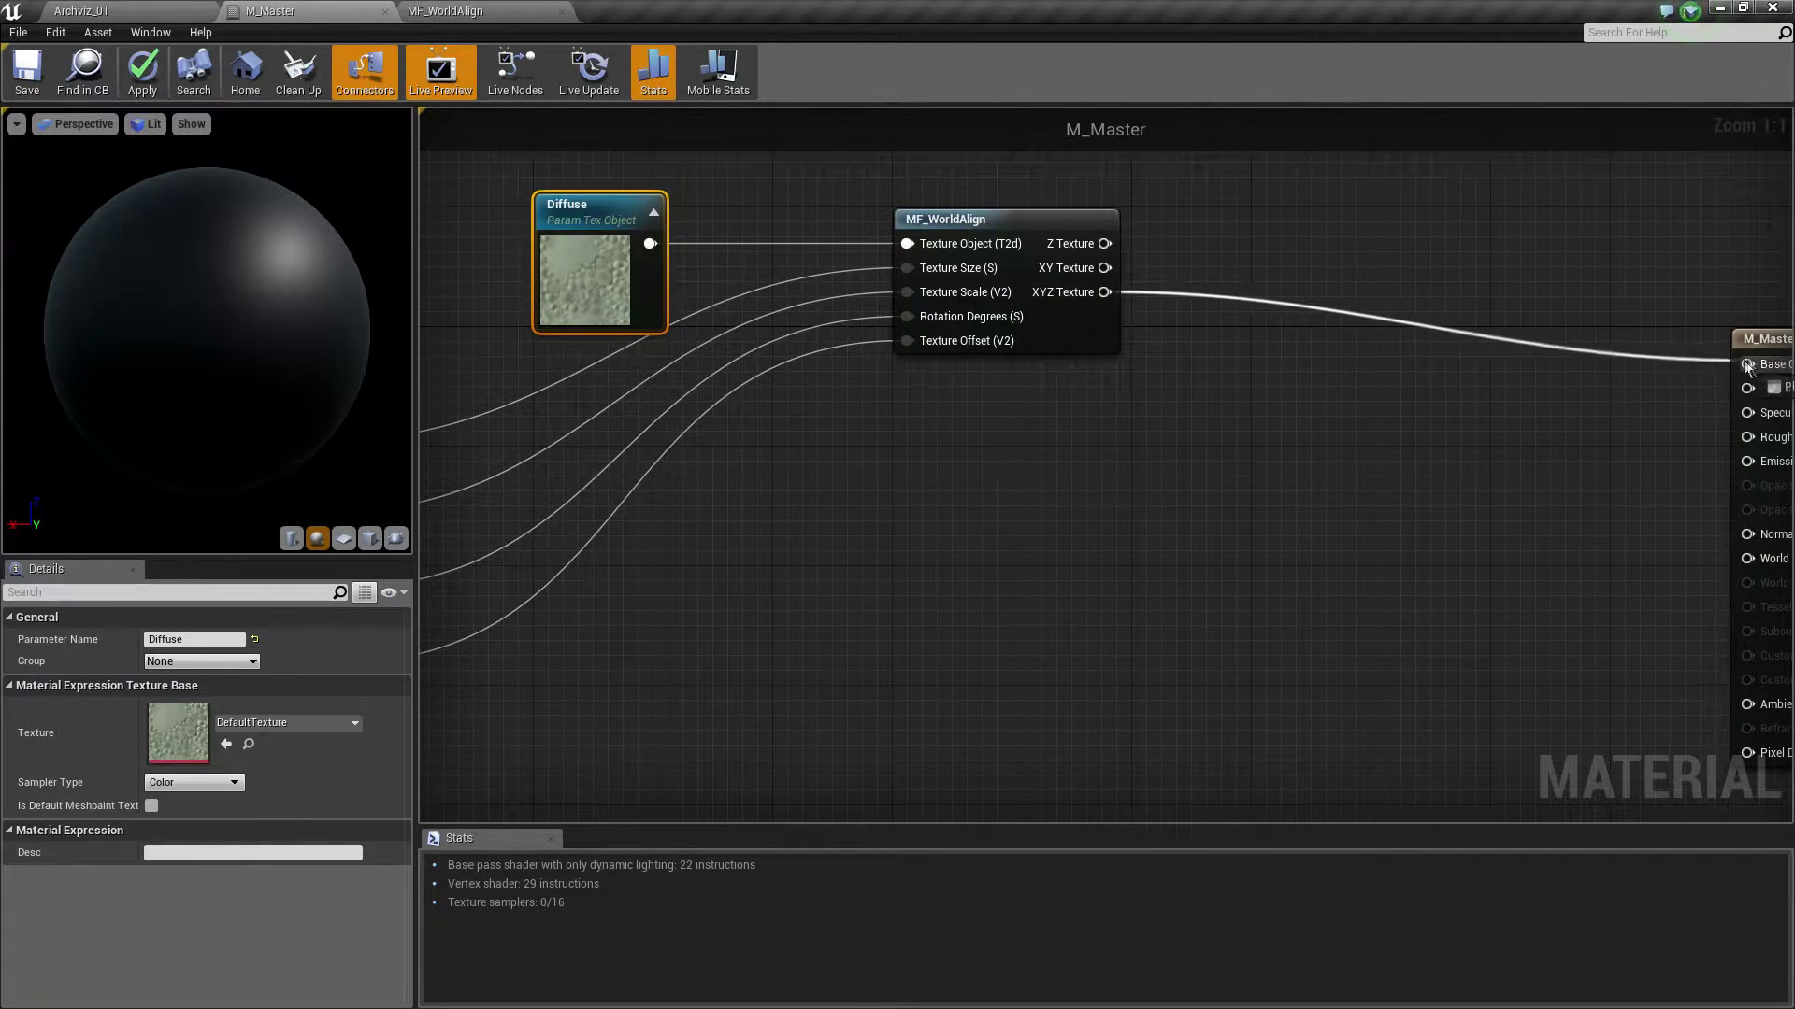
click(1265, 384)
drag(1579, 334, 923, 267)
scroll(1019, 373, down, 3)
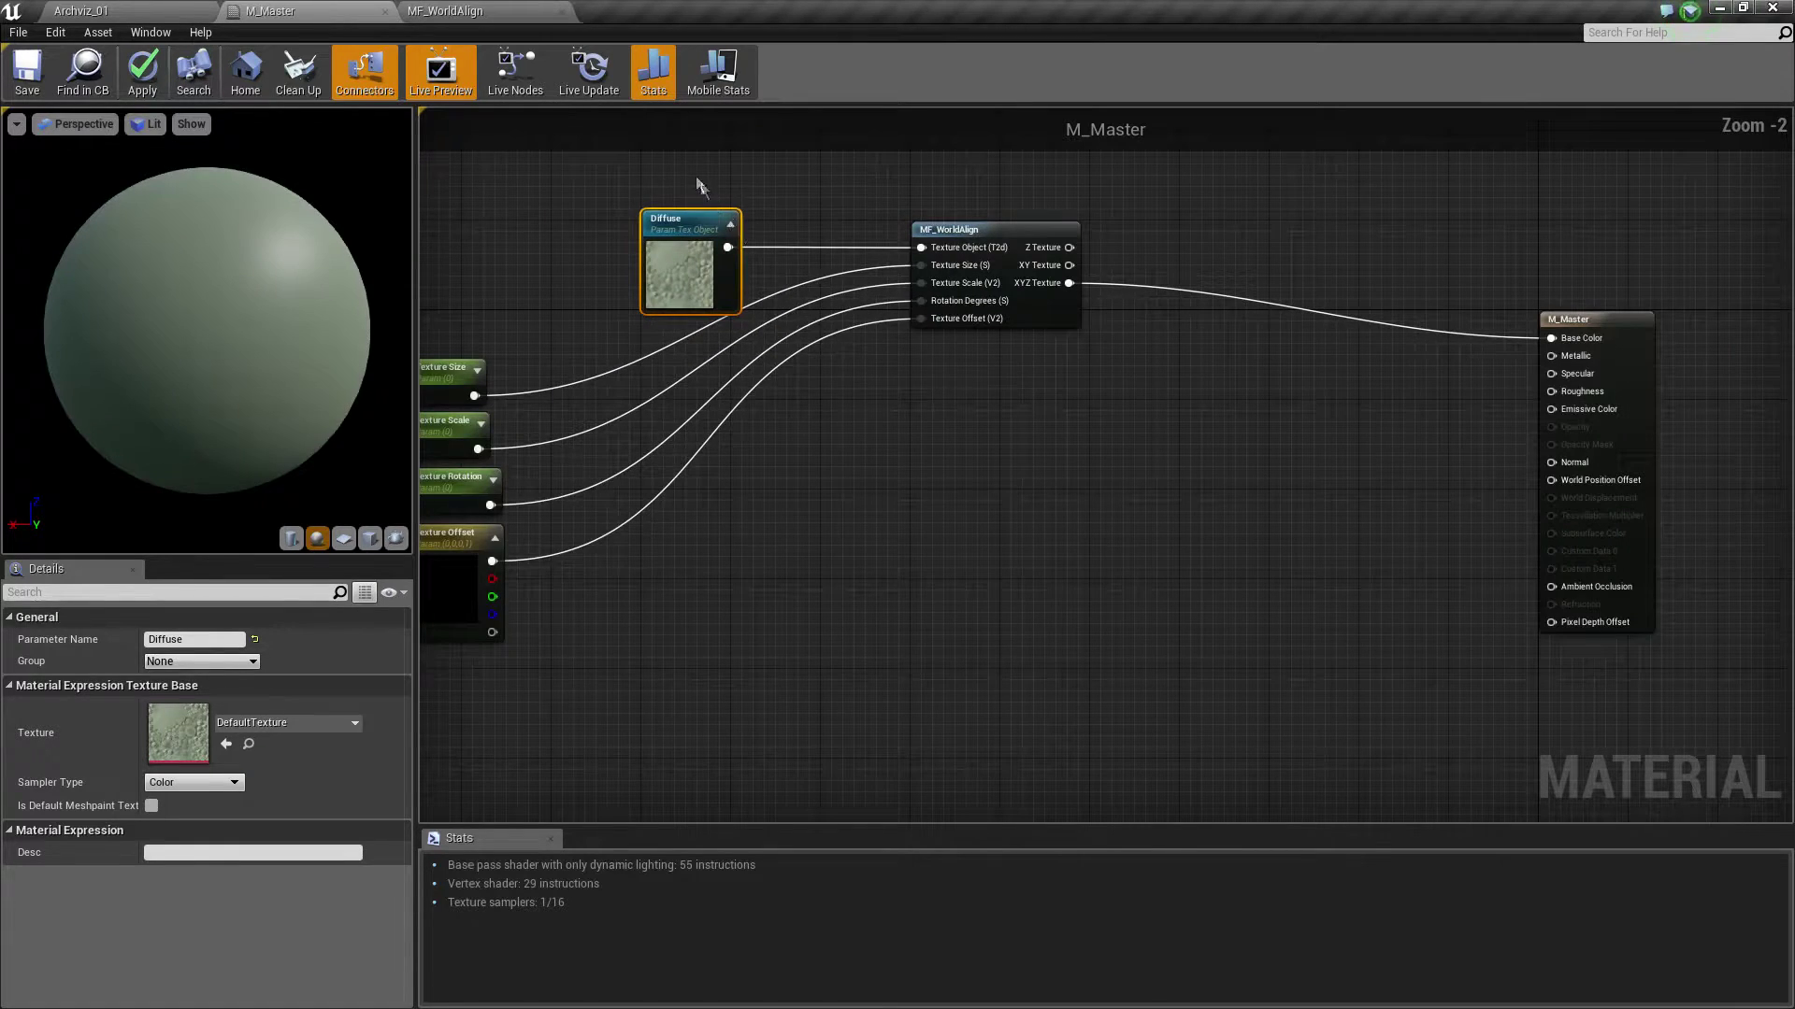
key(ctrl+c)
key(ctrl+v)
Wire the pasted MF_WorldAlign's XYZ Texture into M_Master's Normal and place that pair below the original
drag(1124, 529, 1551, 462)
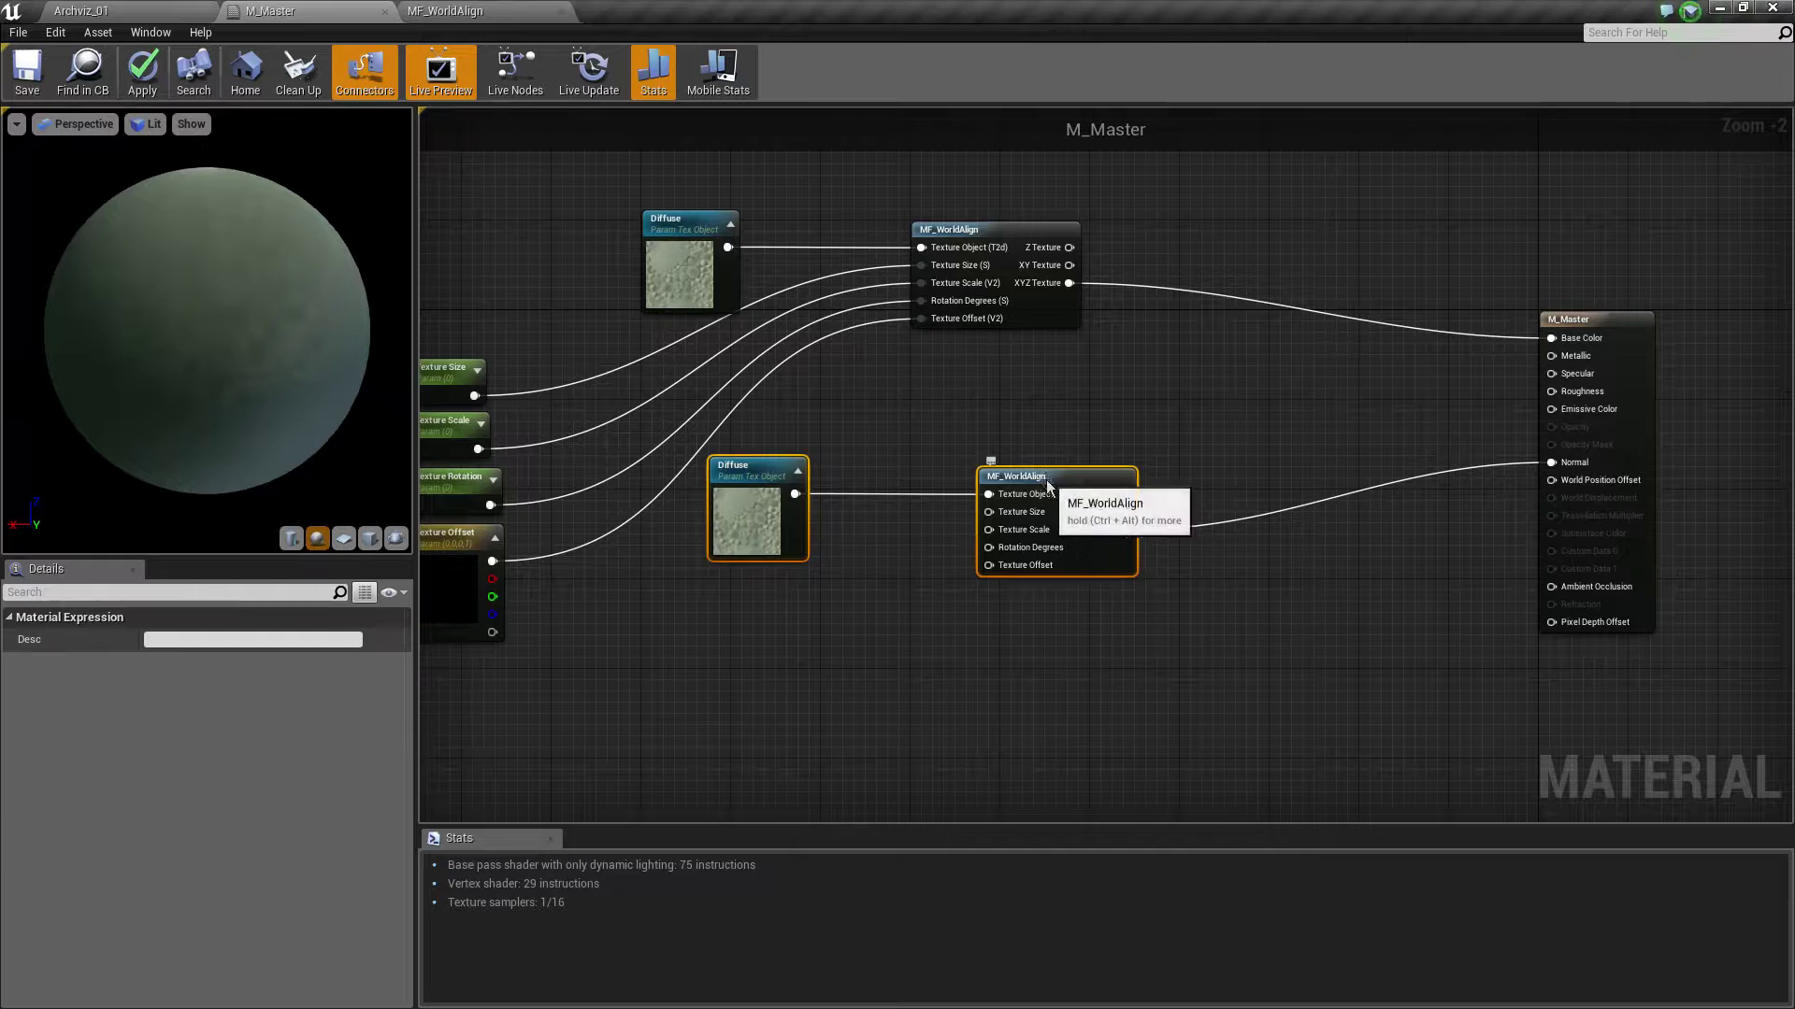
drag(1045, 480, 979, 515)
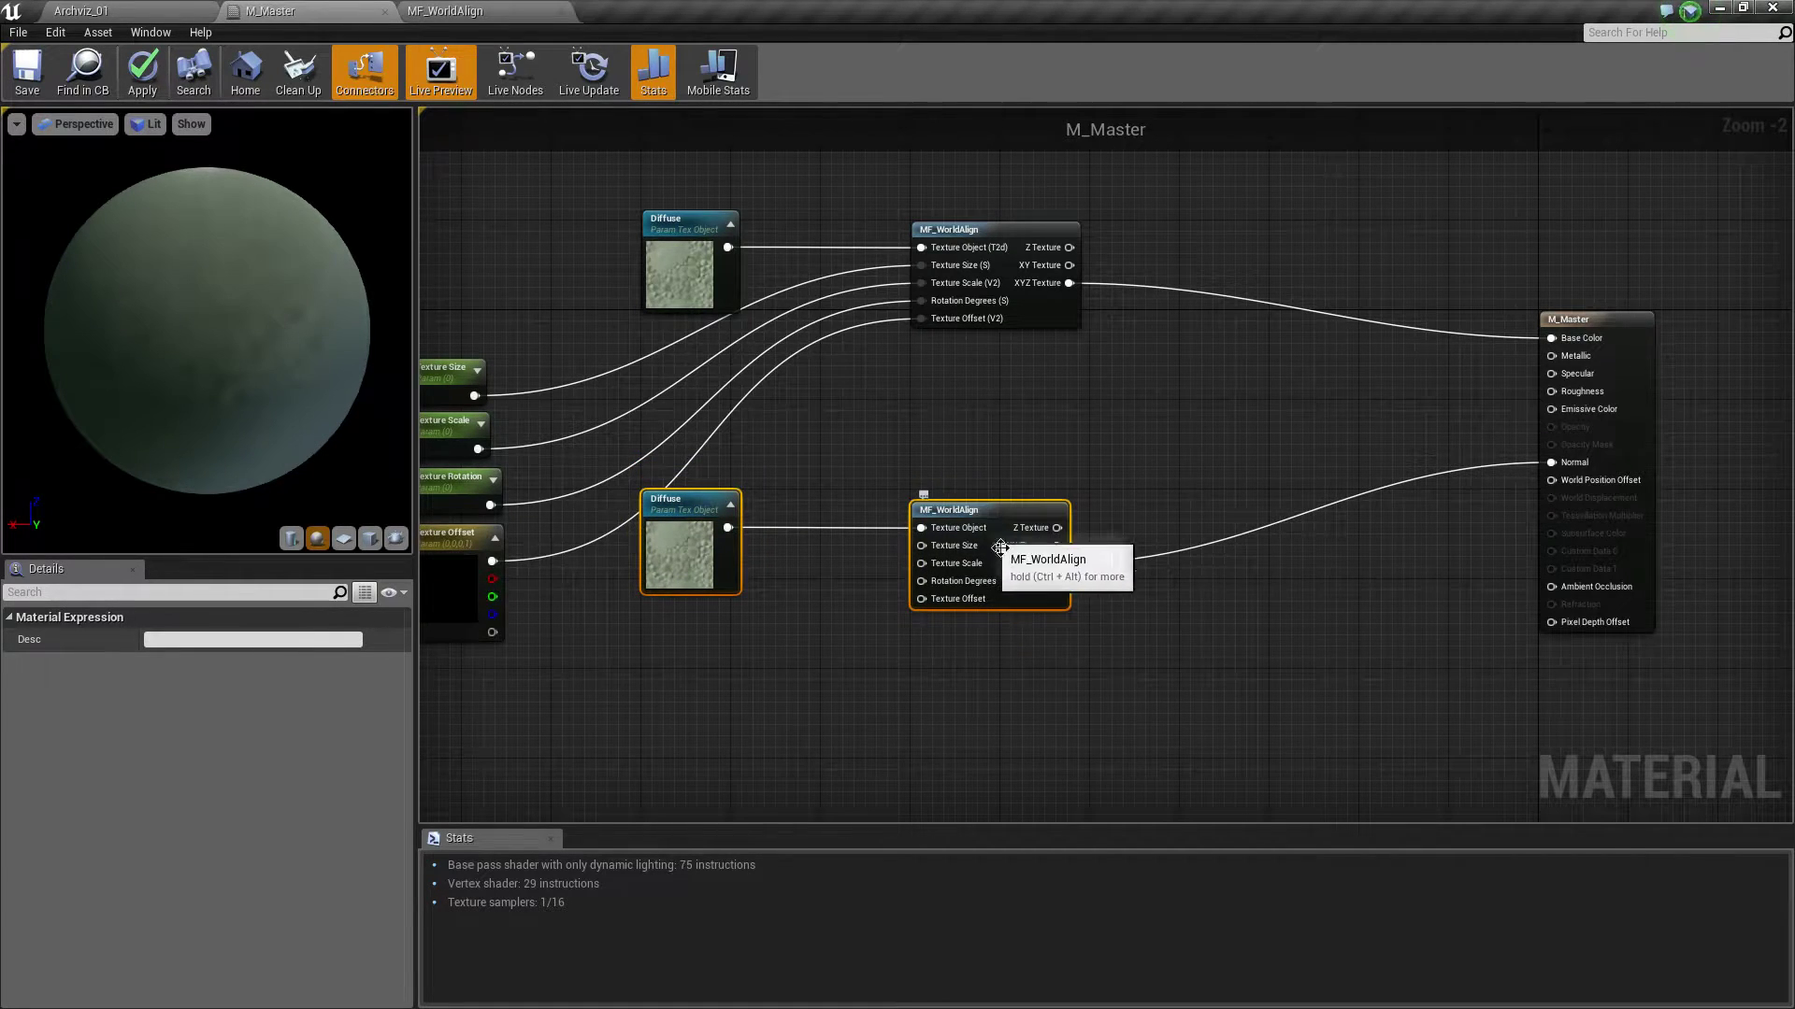
click(1098, 584)
mouse_move(1057, 562)
mouse_down()
mouse_move(1359, 463)
mouse_move(1303, 523)
mouse_up()
key(Escape)
Duplicate the Diffuse and MF_WorldAlign pair with Ctrl+W and position the copy between the other two pairs
drag(636, 467, 1055, 639)
drag(972, 512, 974, 580)
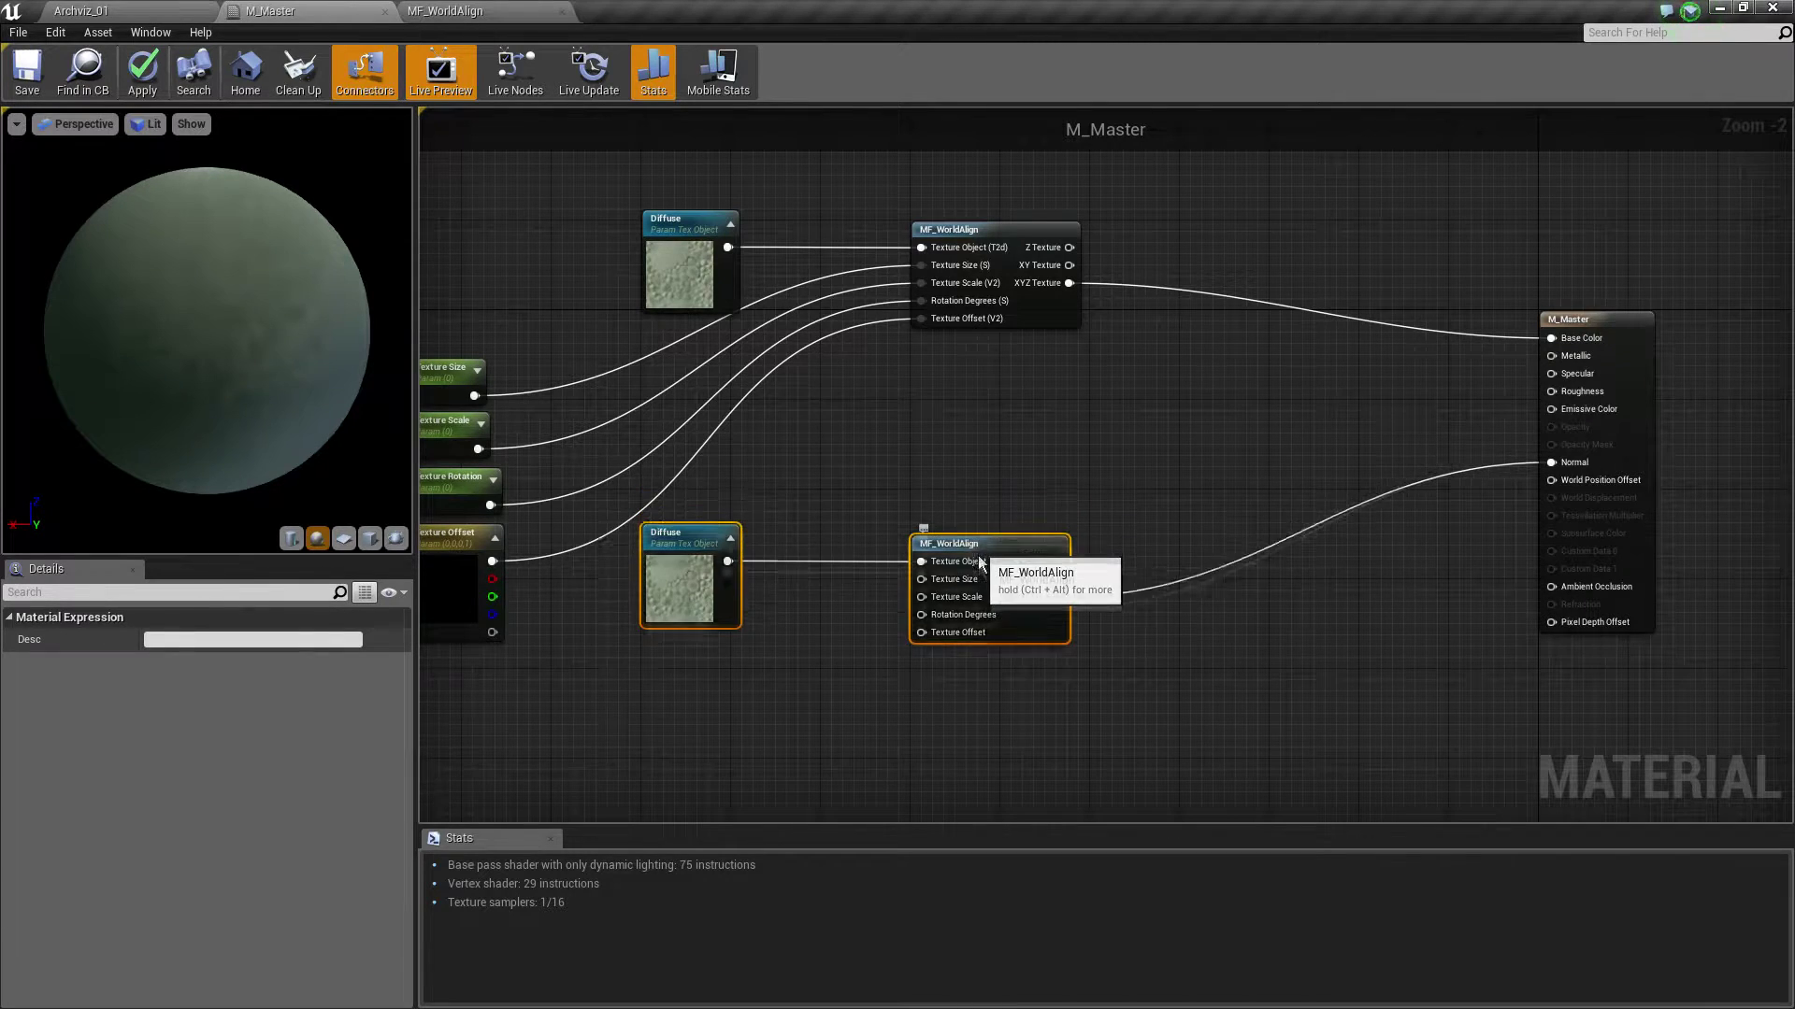
key(ctrl+w)
drag(1054, 495, 952, 440)
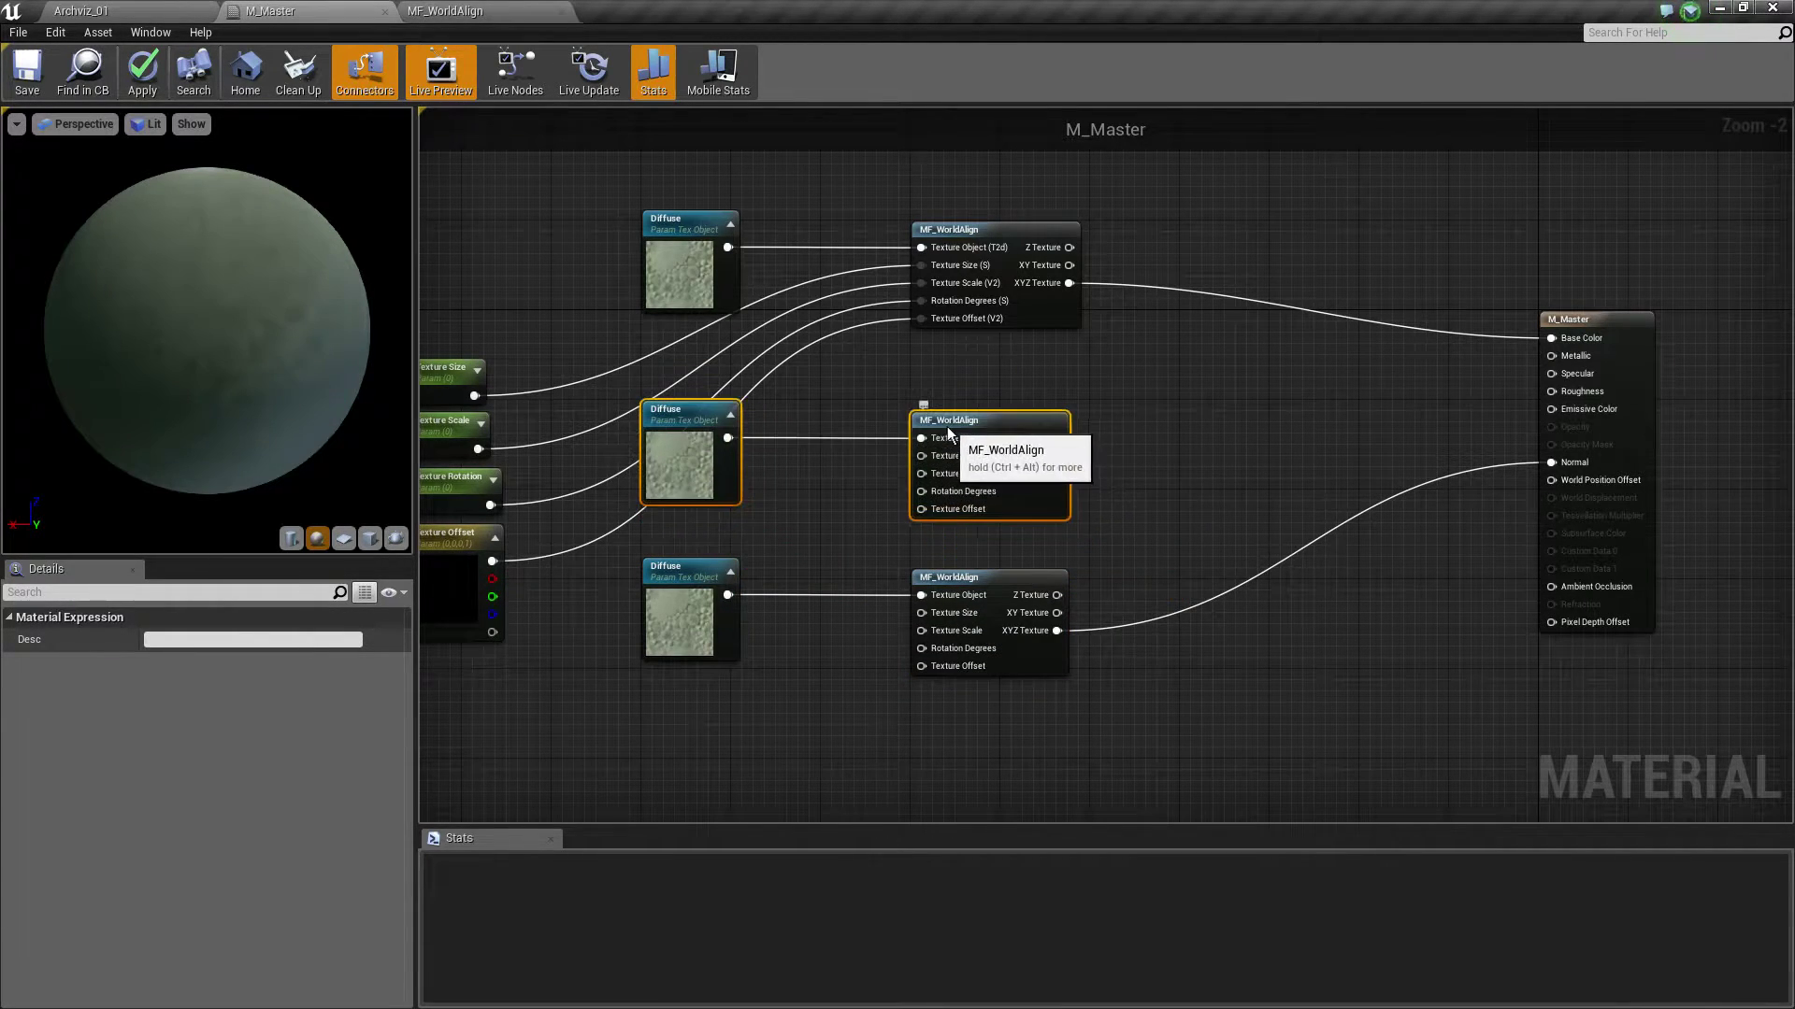
mouse_move(1057, 484)
mouse_down()
mouse_move(1588, 383)
mouse_move(1347, 417)
mouse_up()
scroll(1348, 417, up, 2)
key(Escape)
scroll(1331, 436, down, 2)
drag(590, 577, 818, 697)
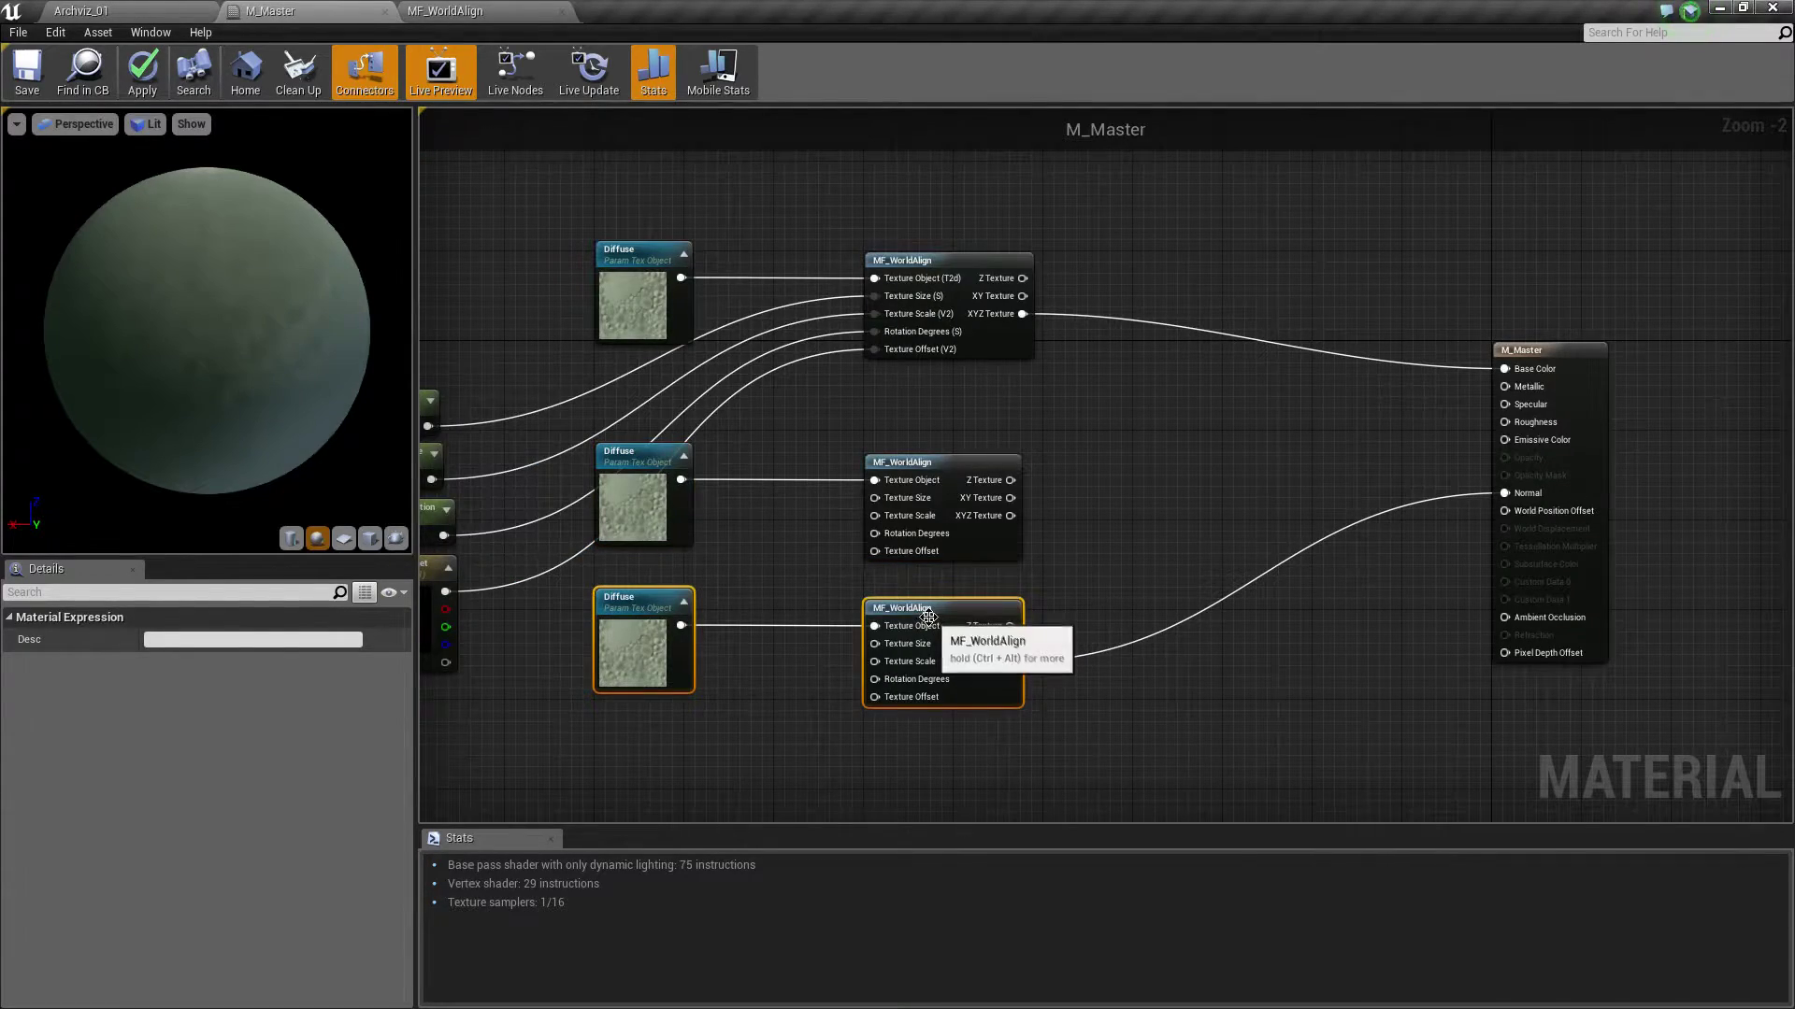
ctrl+click(902, 610)
drag(902, 617, 928, 692)
scroll(1041, 585, up, 2)
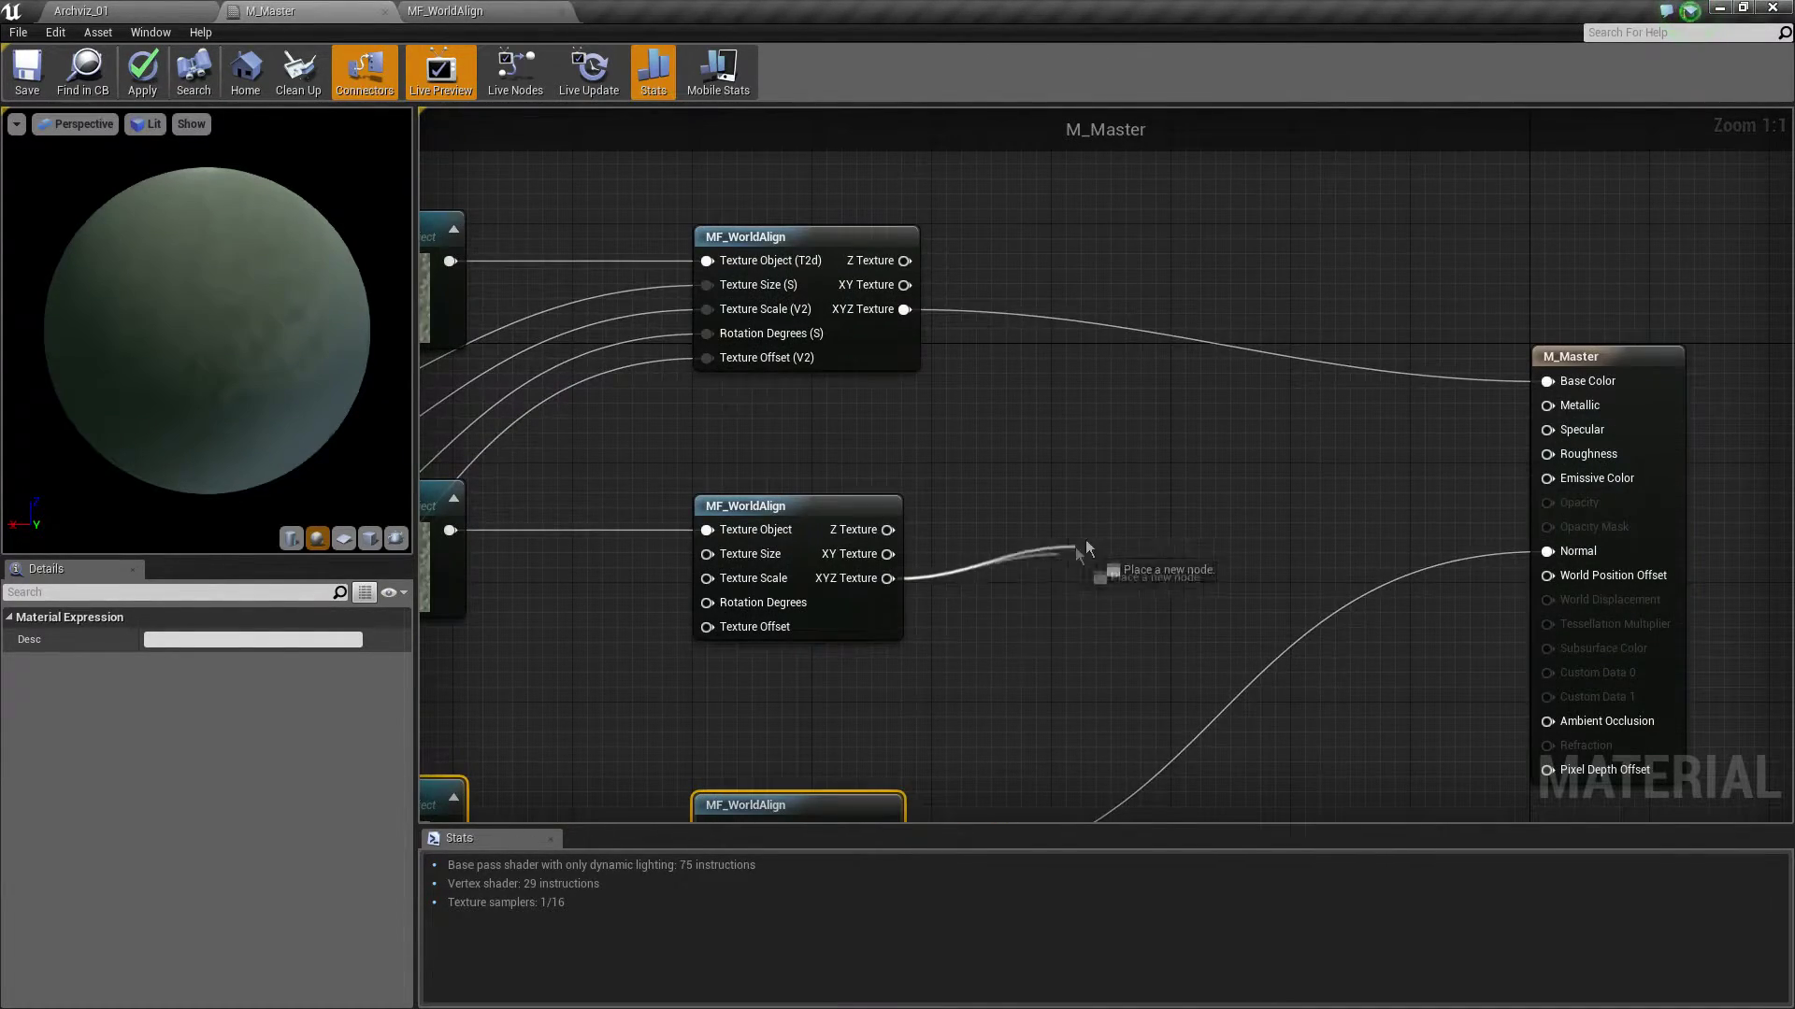
Add a StaticSwitchParameter fed by the middle XYZ Texture on True, with its output wired to Specular
drag(887, 579, 1086, 529)
text(siwt)
key(BackSpace)
key(BackSpace)
key(BackSpace)
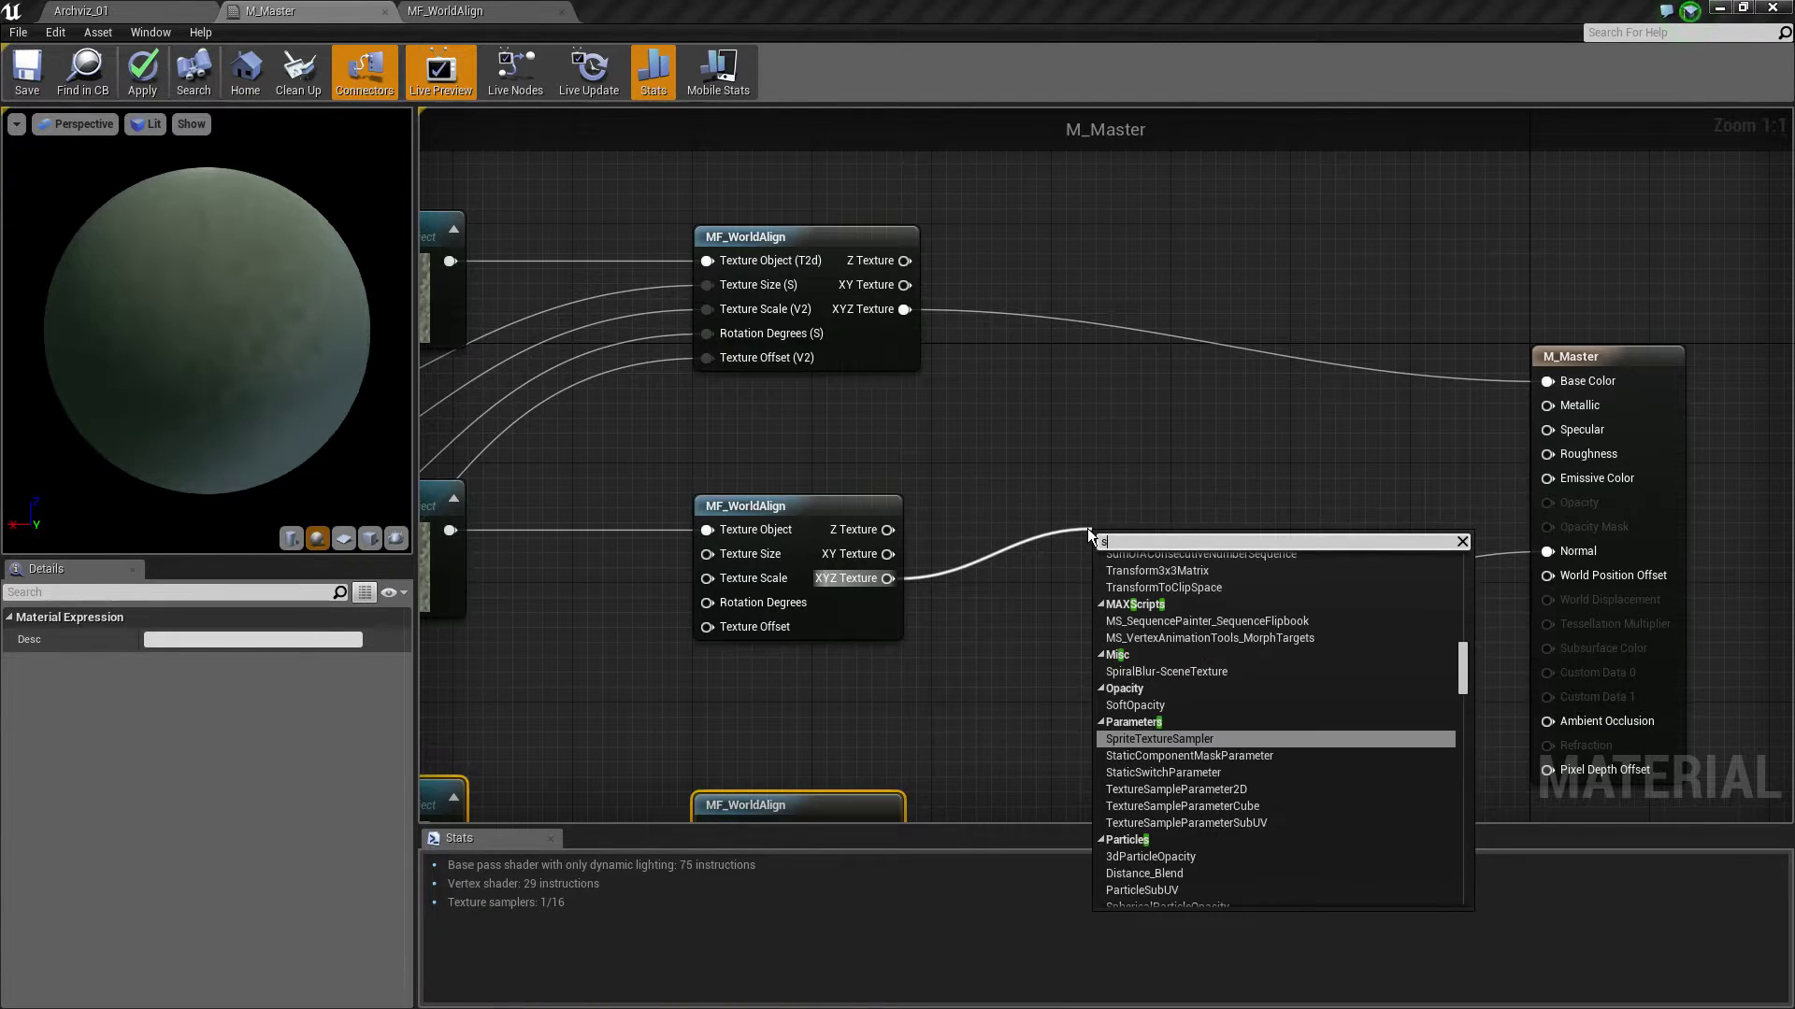
text(witch)
key(Down)
key(Down)
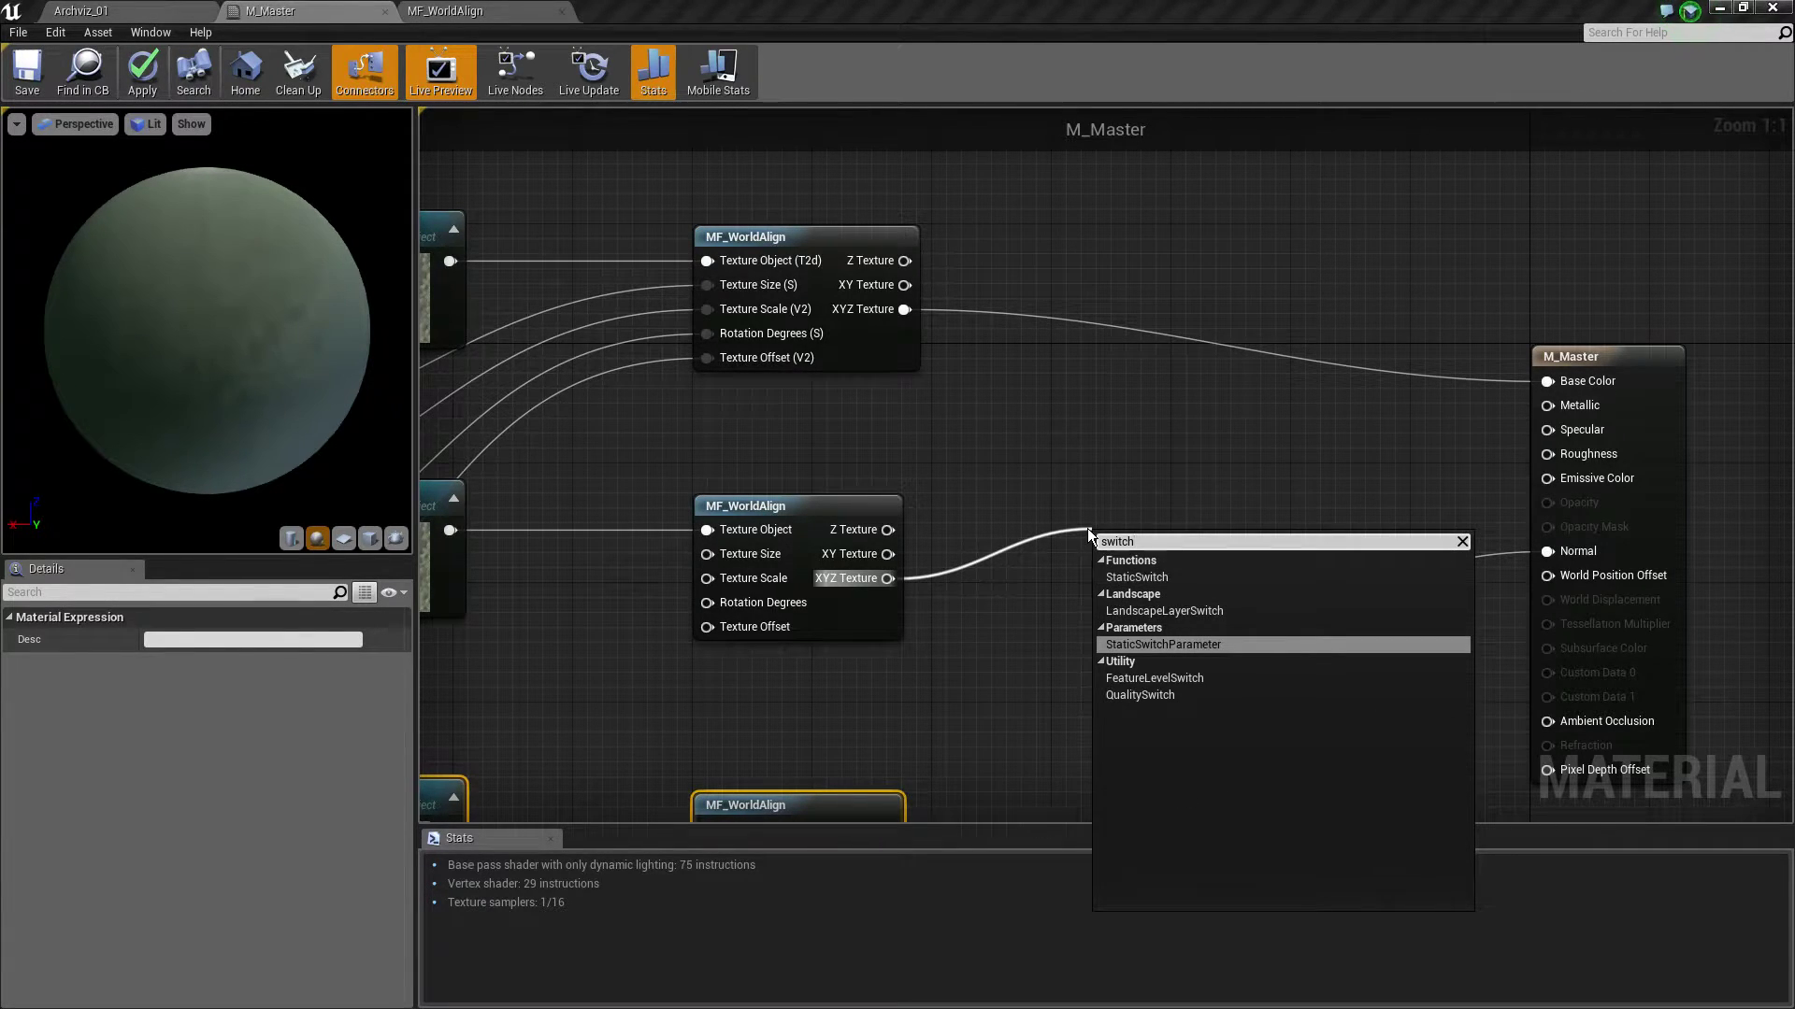
key(Return)
drag(1157, 532, 1144, 452)
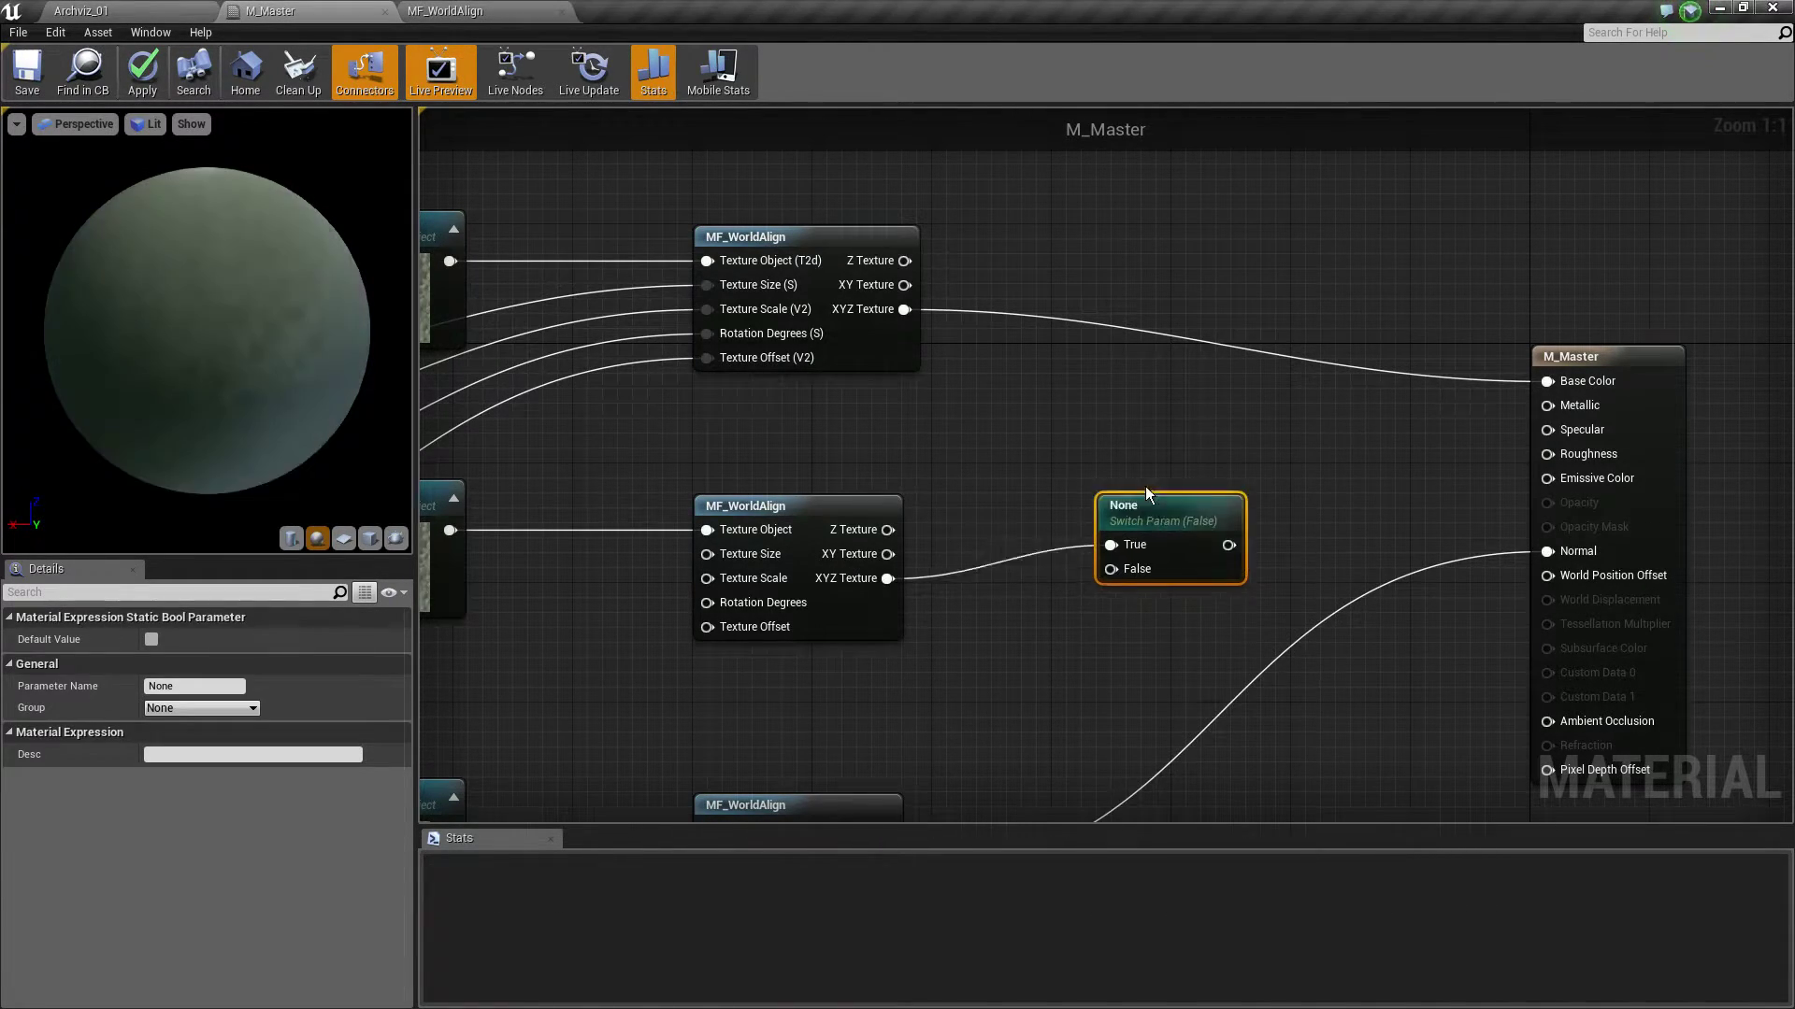
right_drag(1155, 501, 1003, 501)
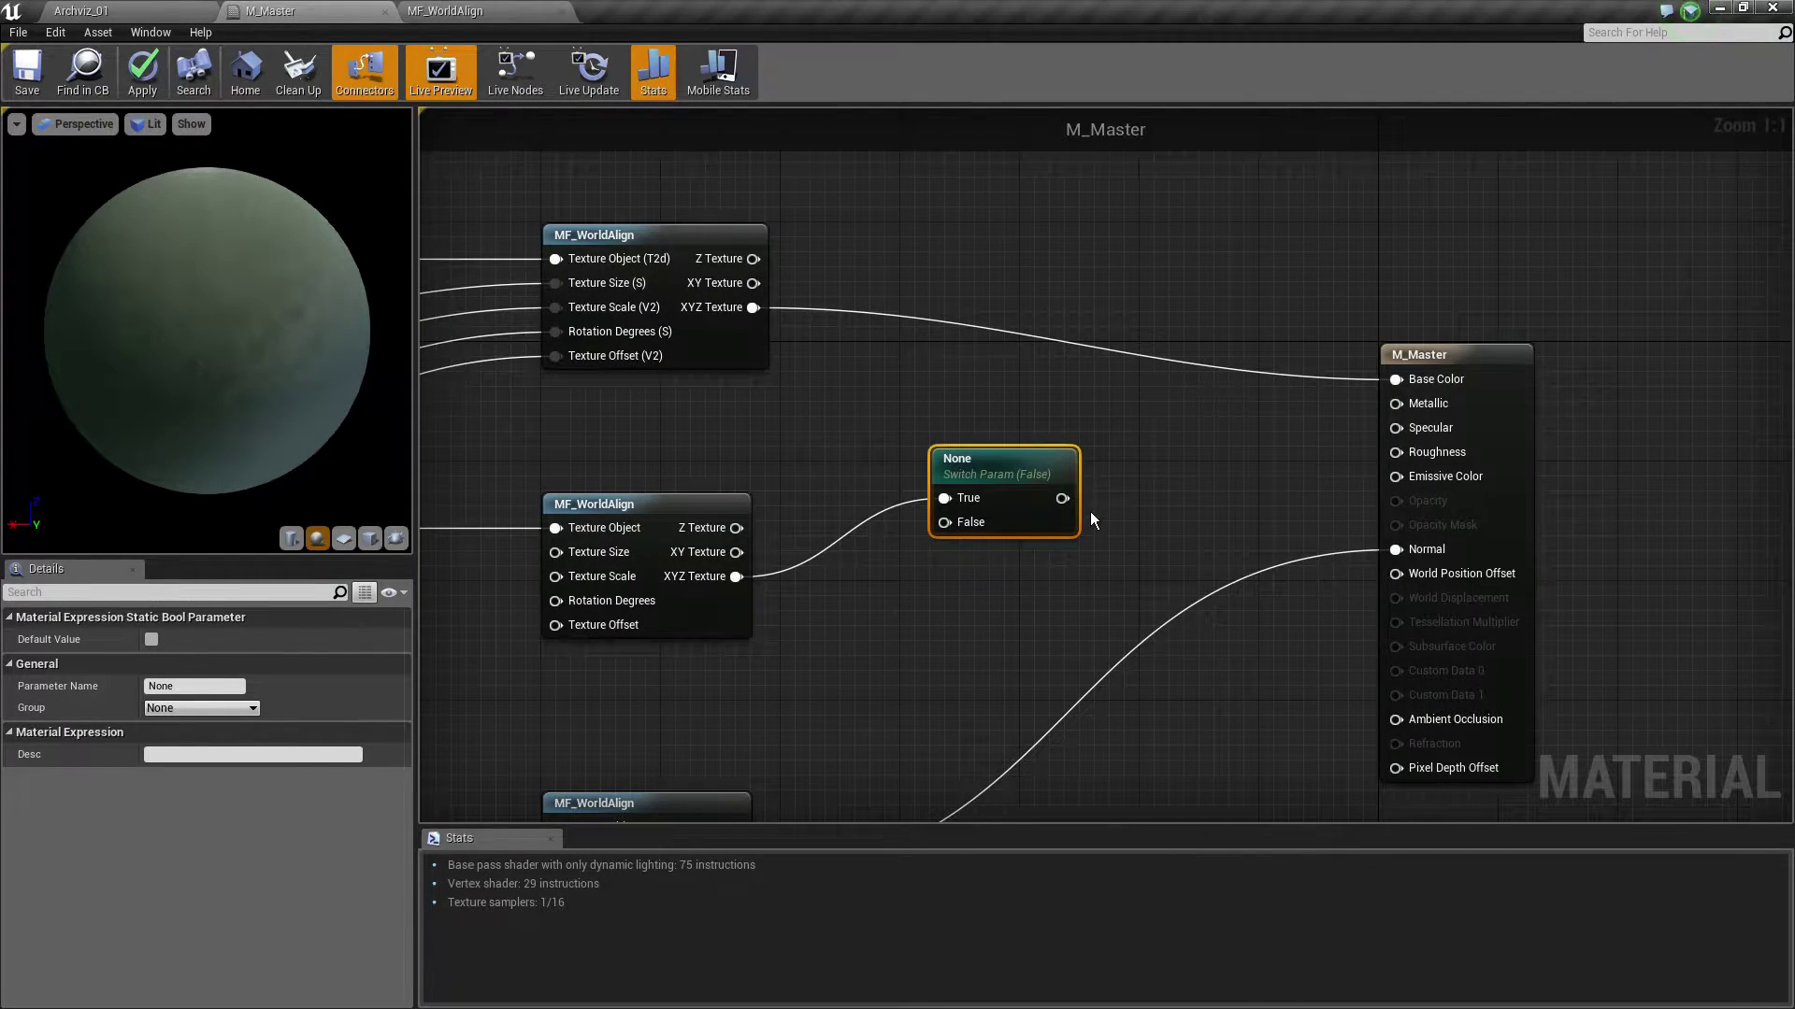
right_drag(1090, 513, 1022, 535)
mouse_move(993, 520)
mouse_down()
mouse_move(938, 473)
mouse_move(948, 485)
mouse_up()
drag(1336, 494, 1332, 447)
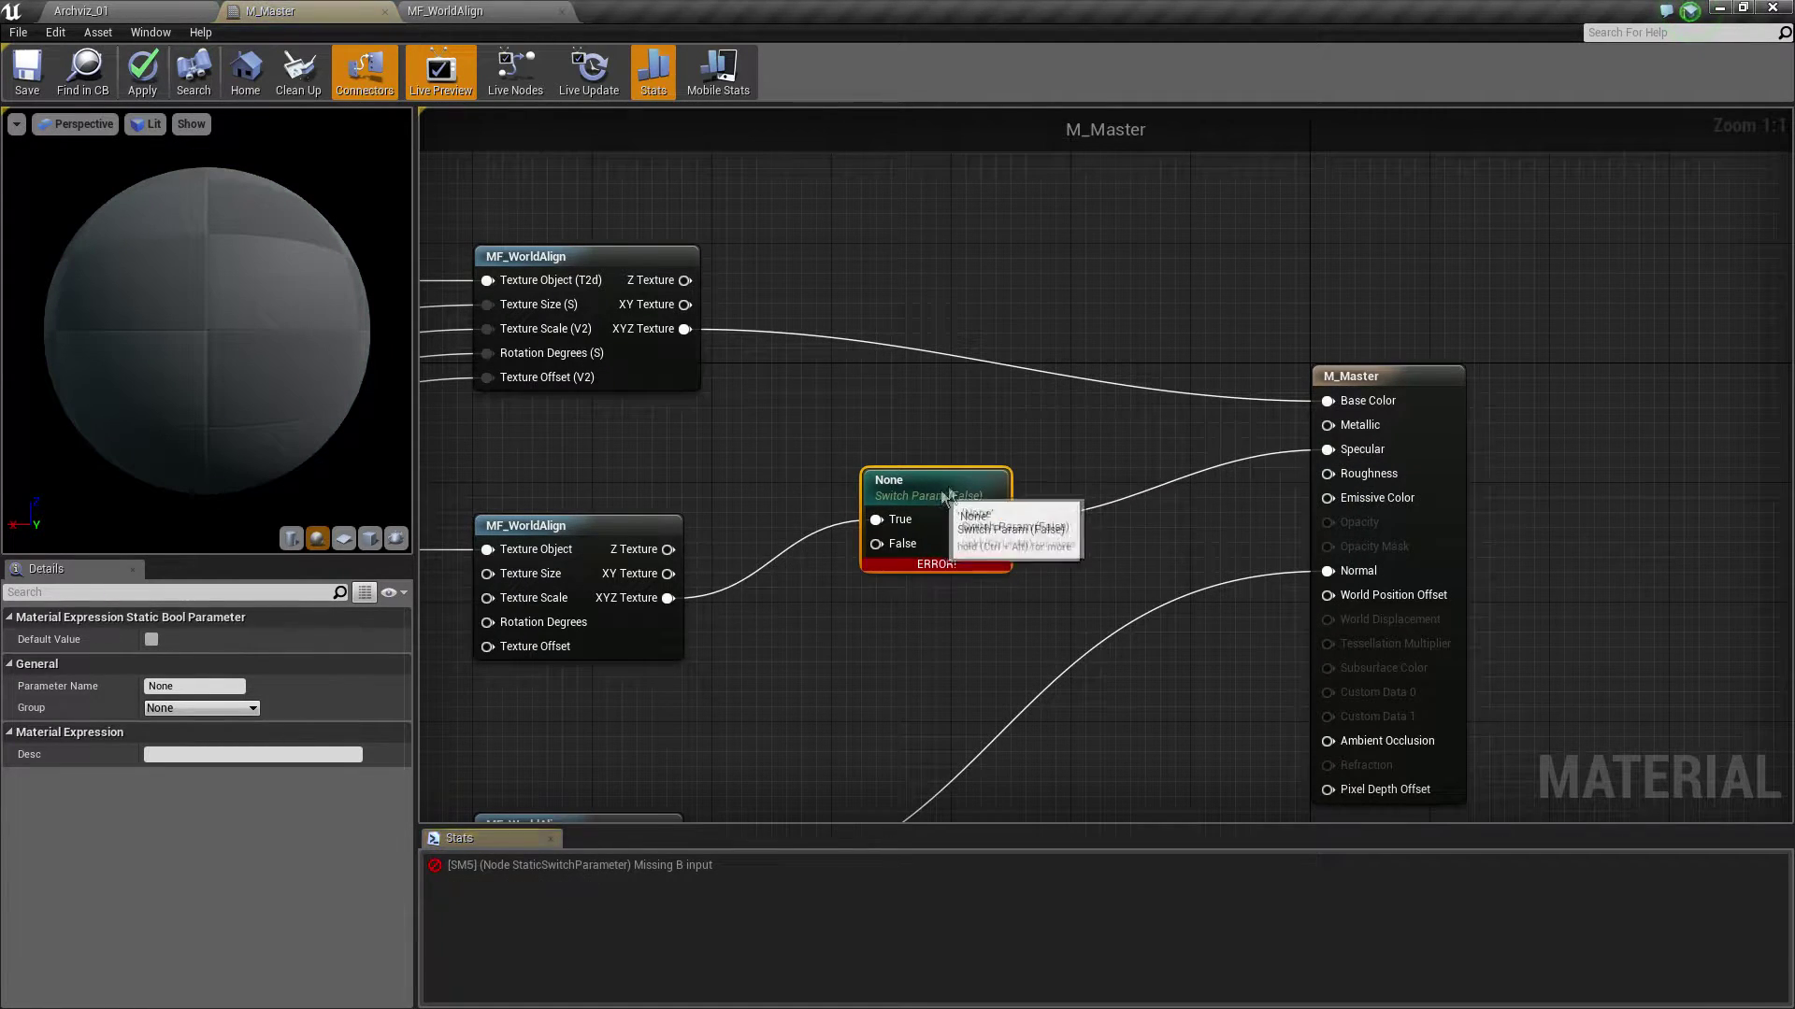
mouse_move(934, 501)
mouse_down()
mouse_move(979, 471)
mouse_move(856, 589)
mouse_up()
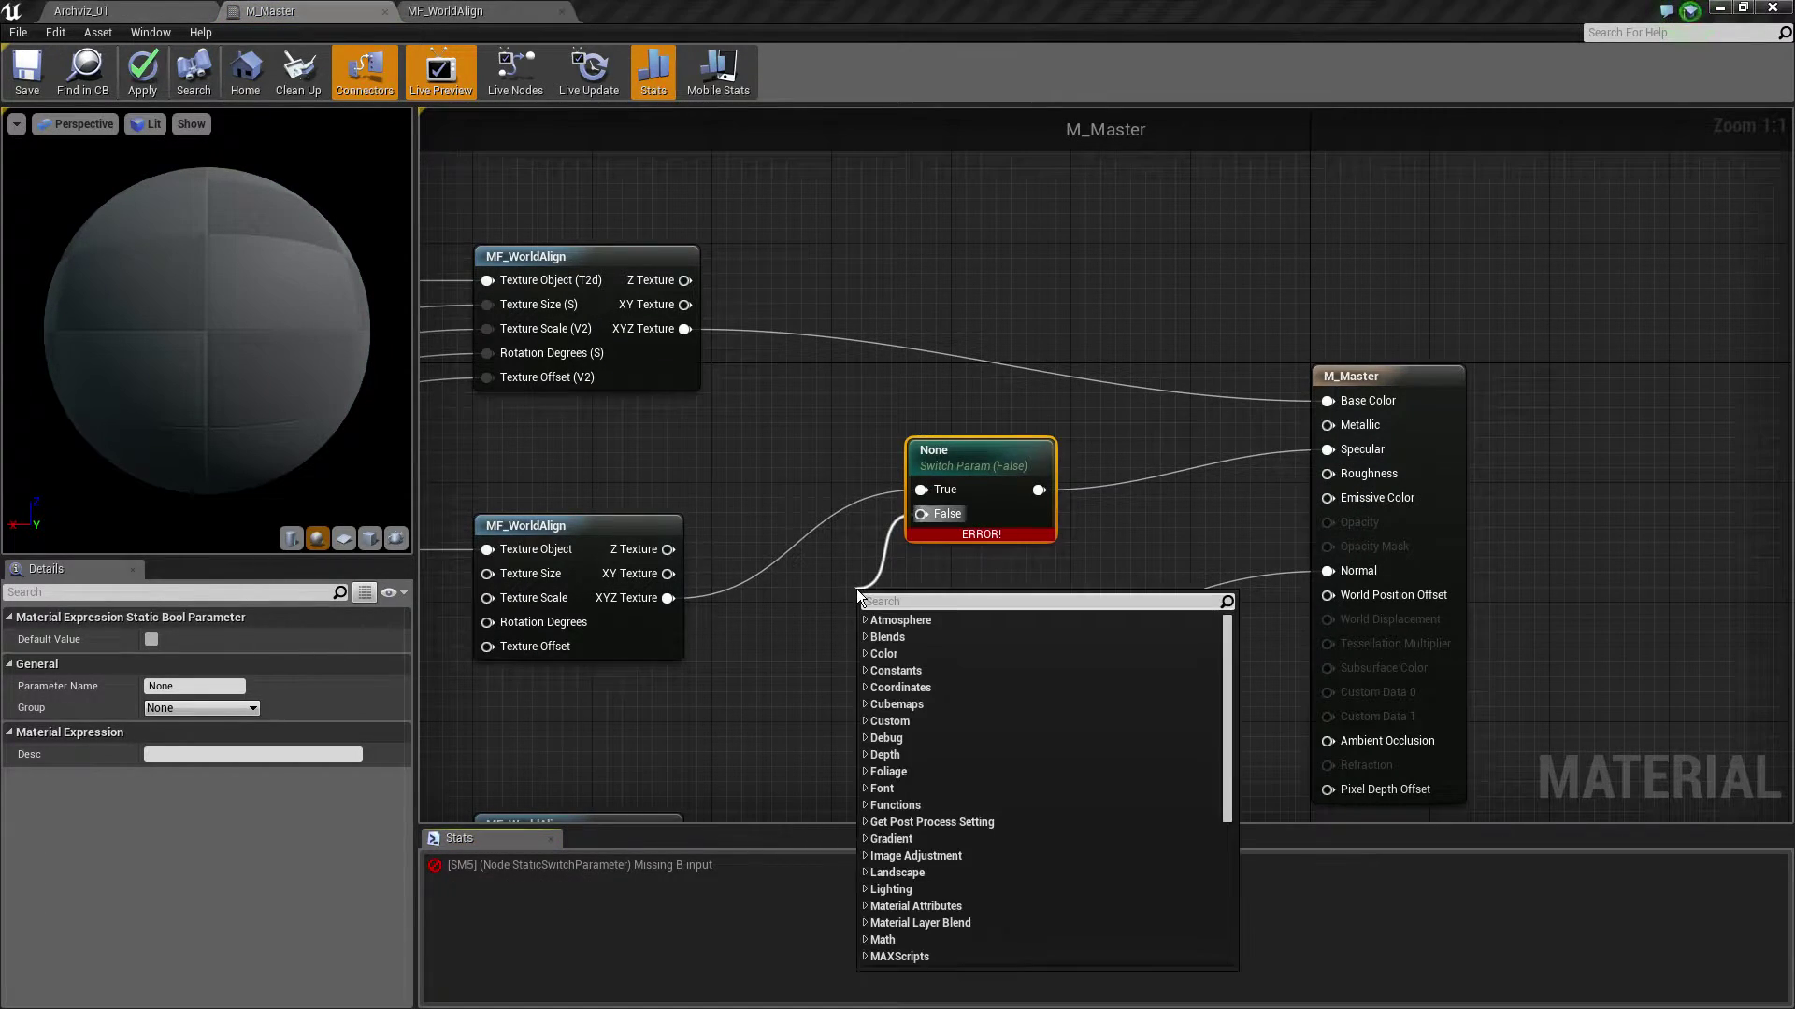
Feed the switch's False input with a new scalar parameter named Specular
click(822, 597)
click(822, 597)
drag(895, 651, 946, 513)
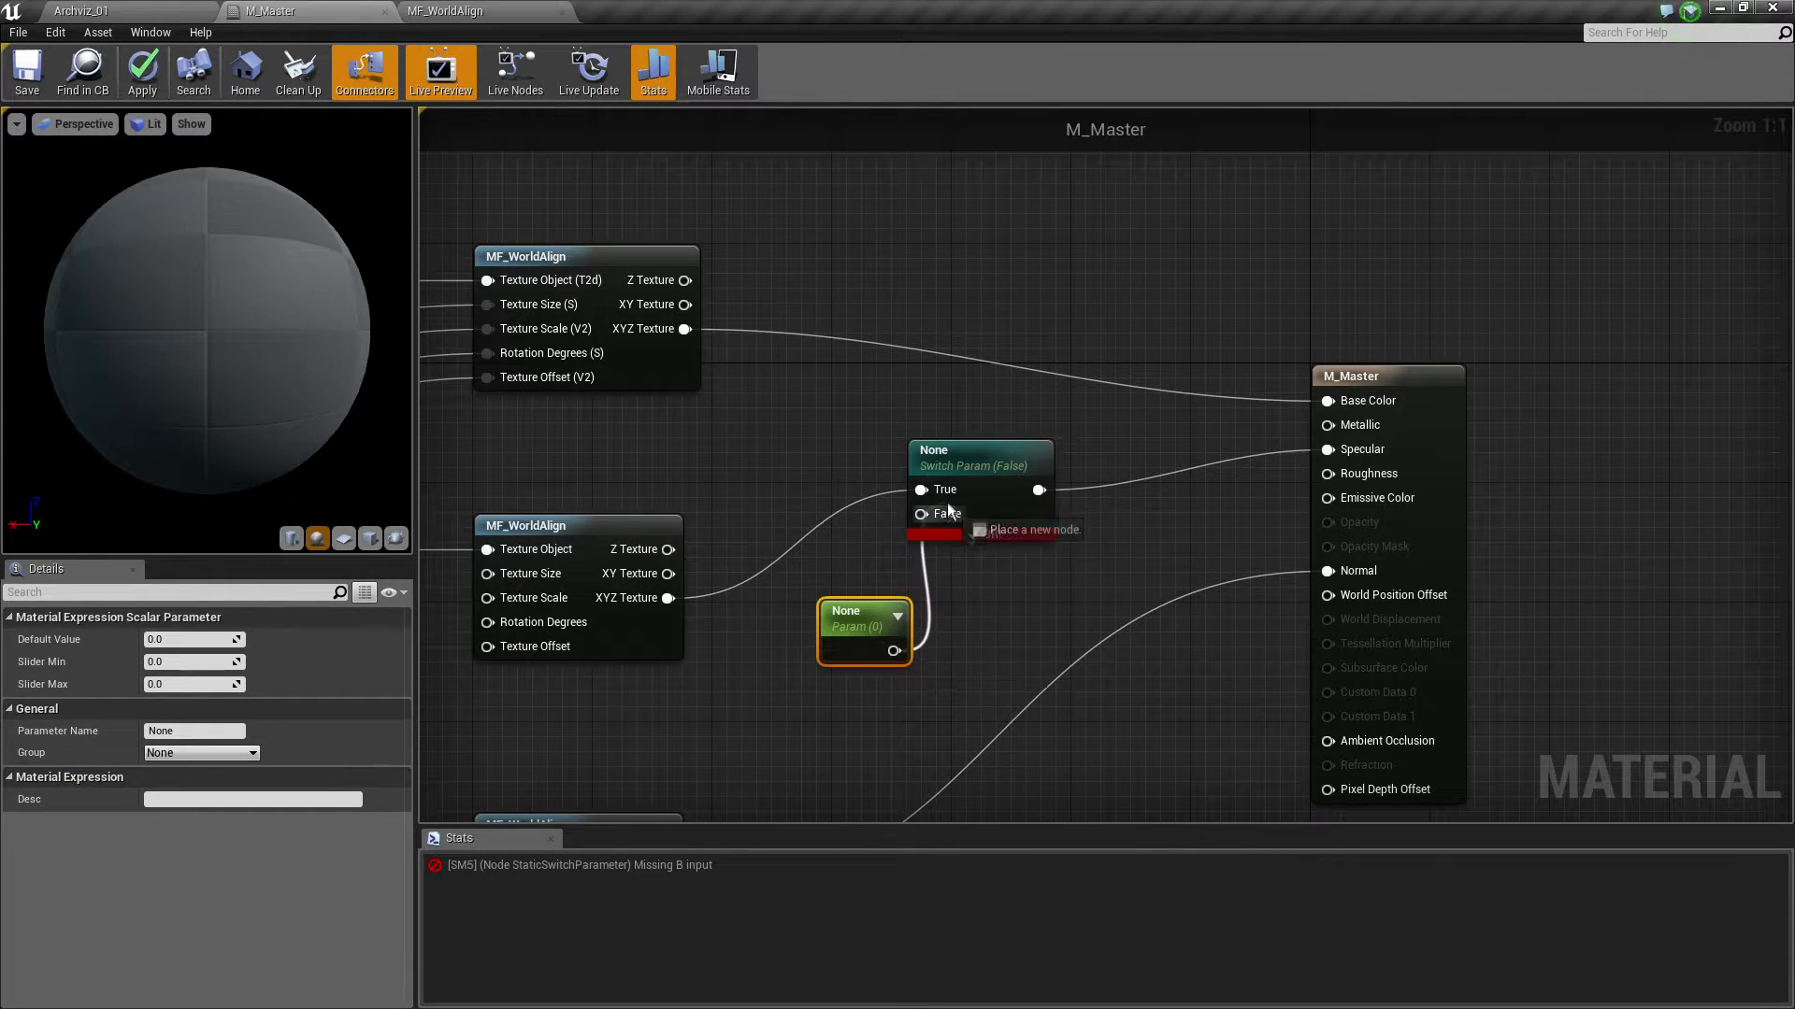
drag(856, 632, 795, 635)
click(205, 730)
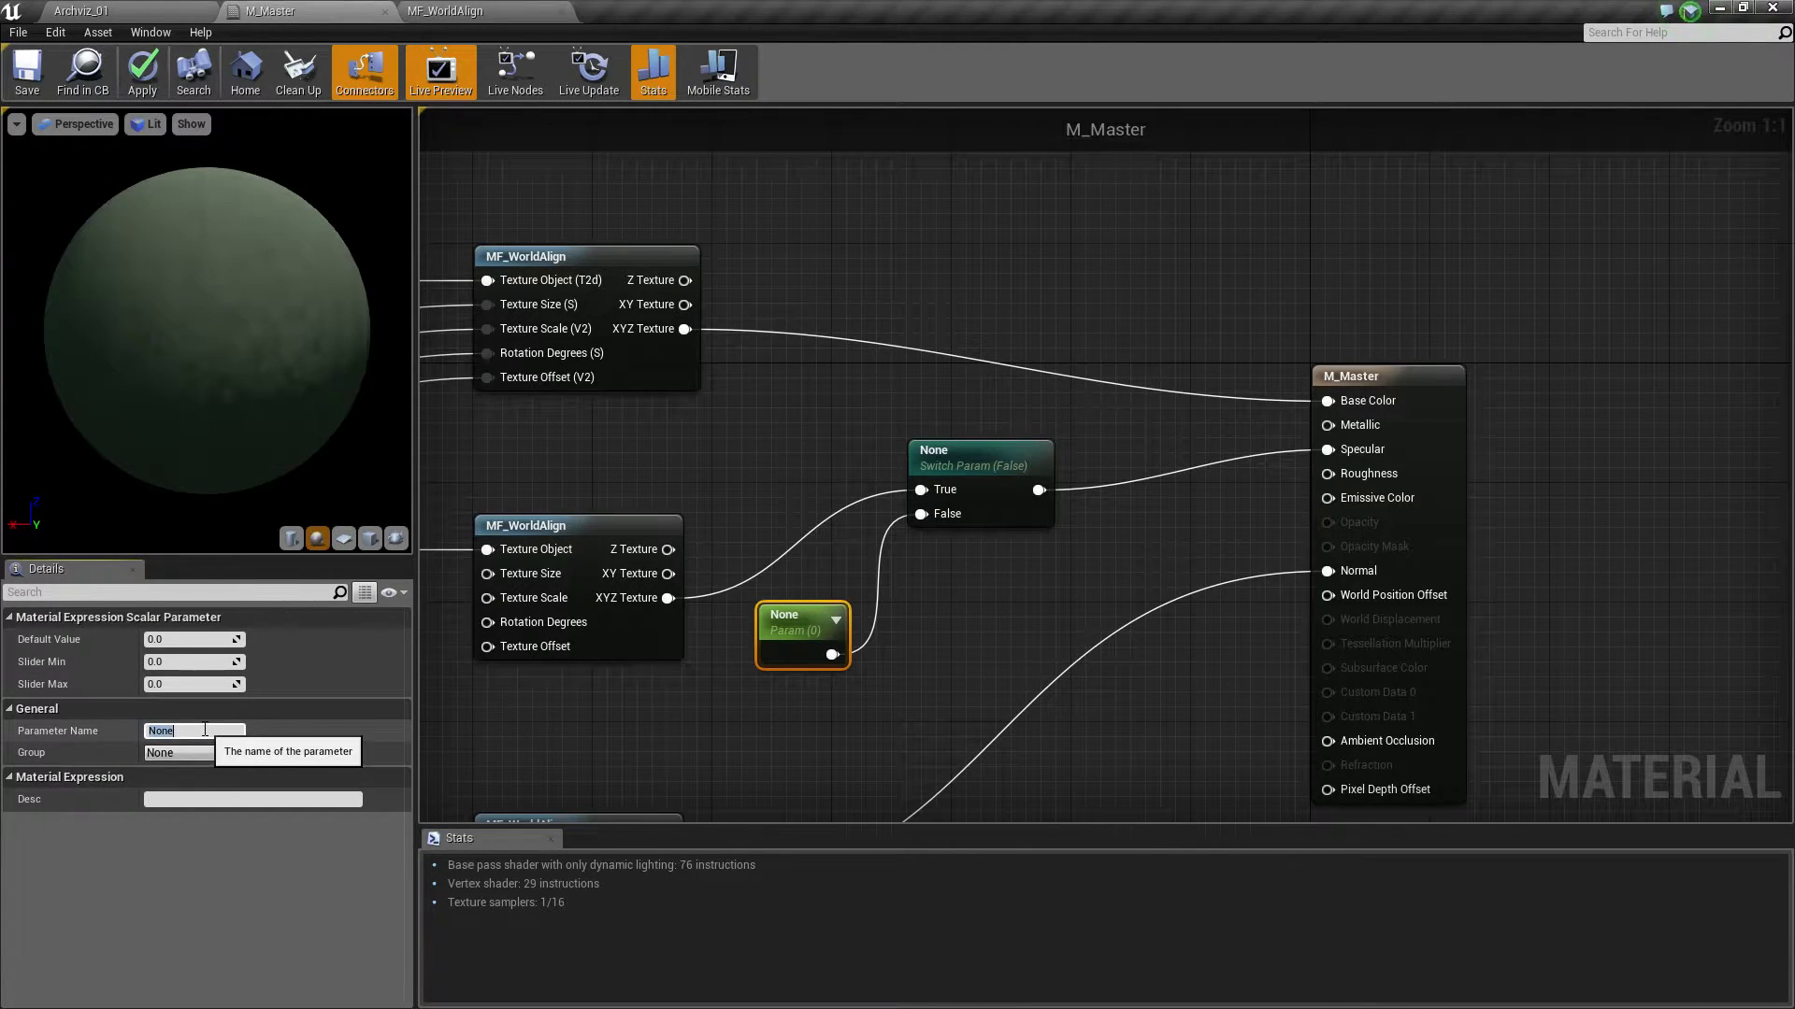
text(Specular)
key(Return)
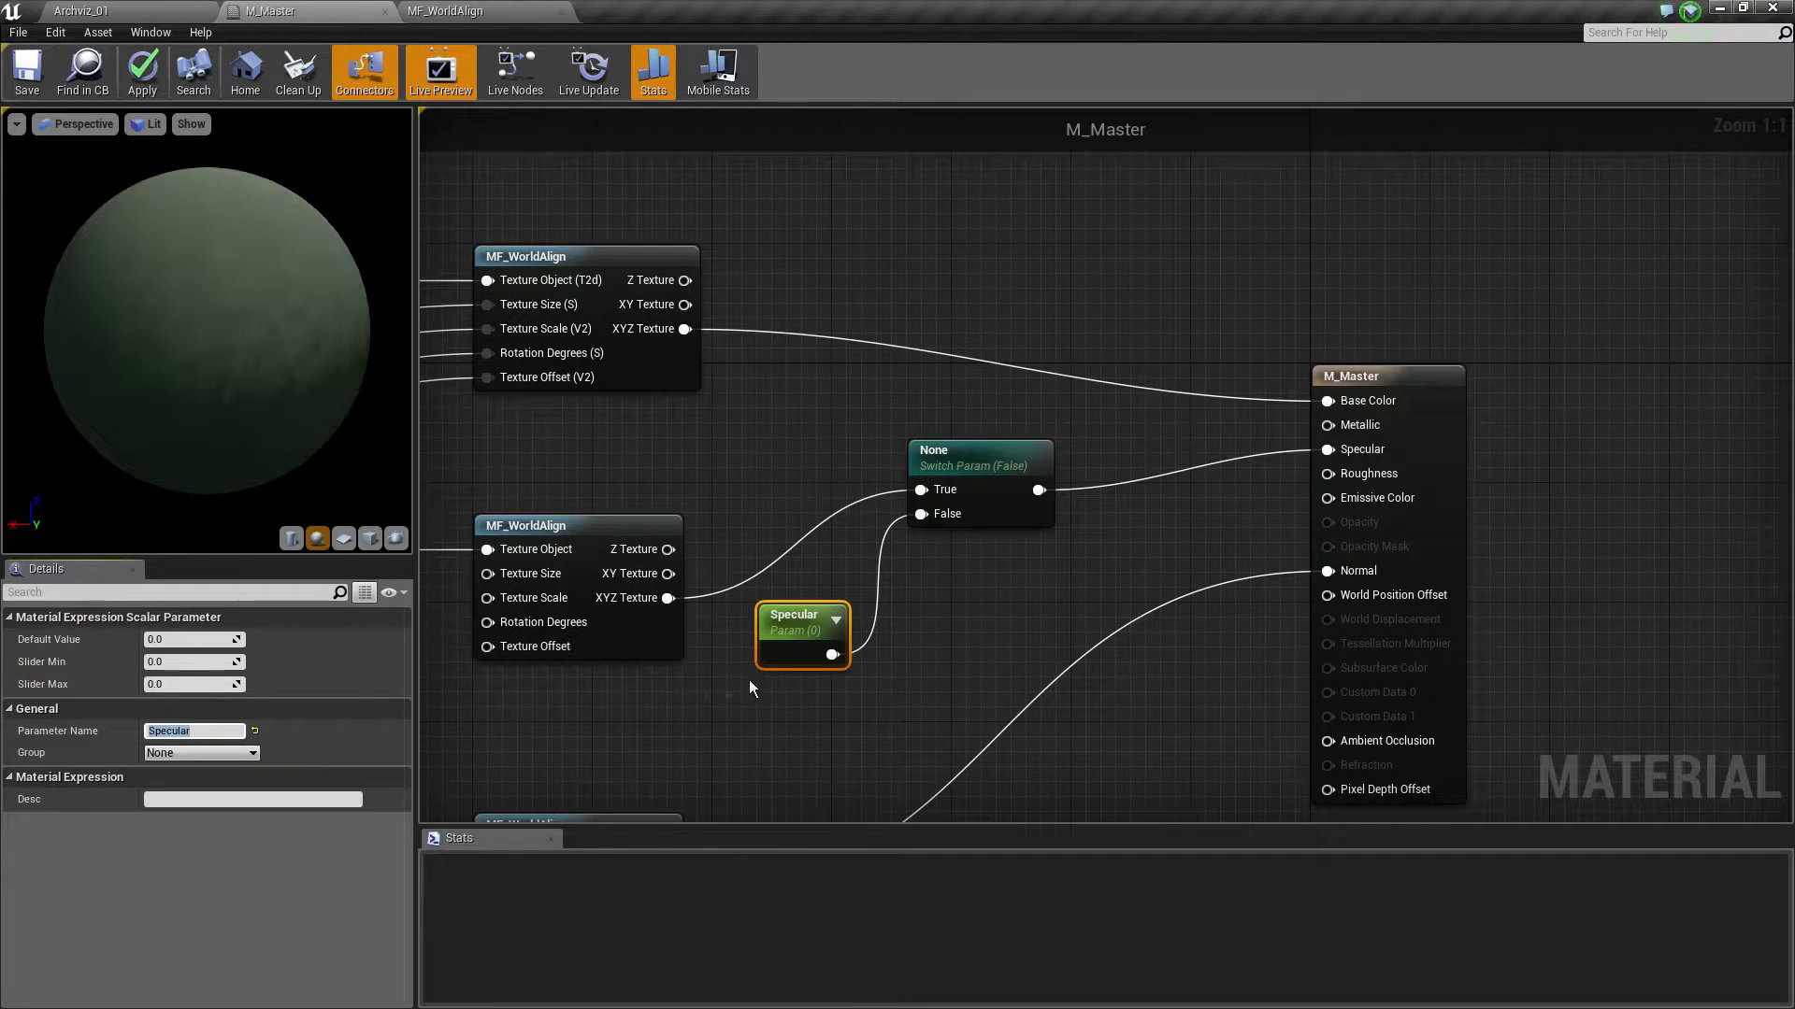
right_drag(792, 626, 898, 625)
drag(873, 622, 904, 622)
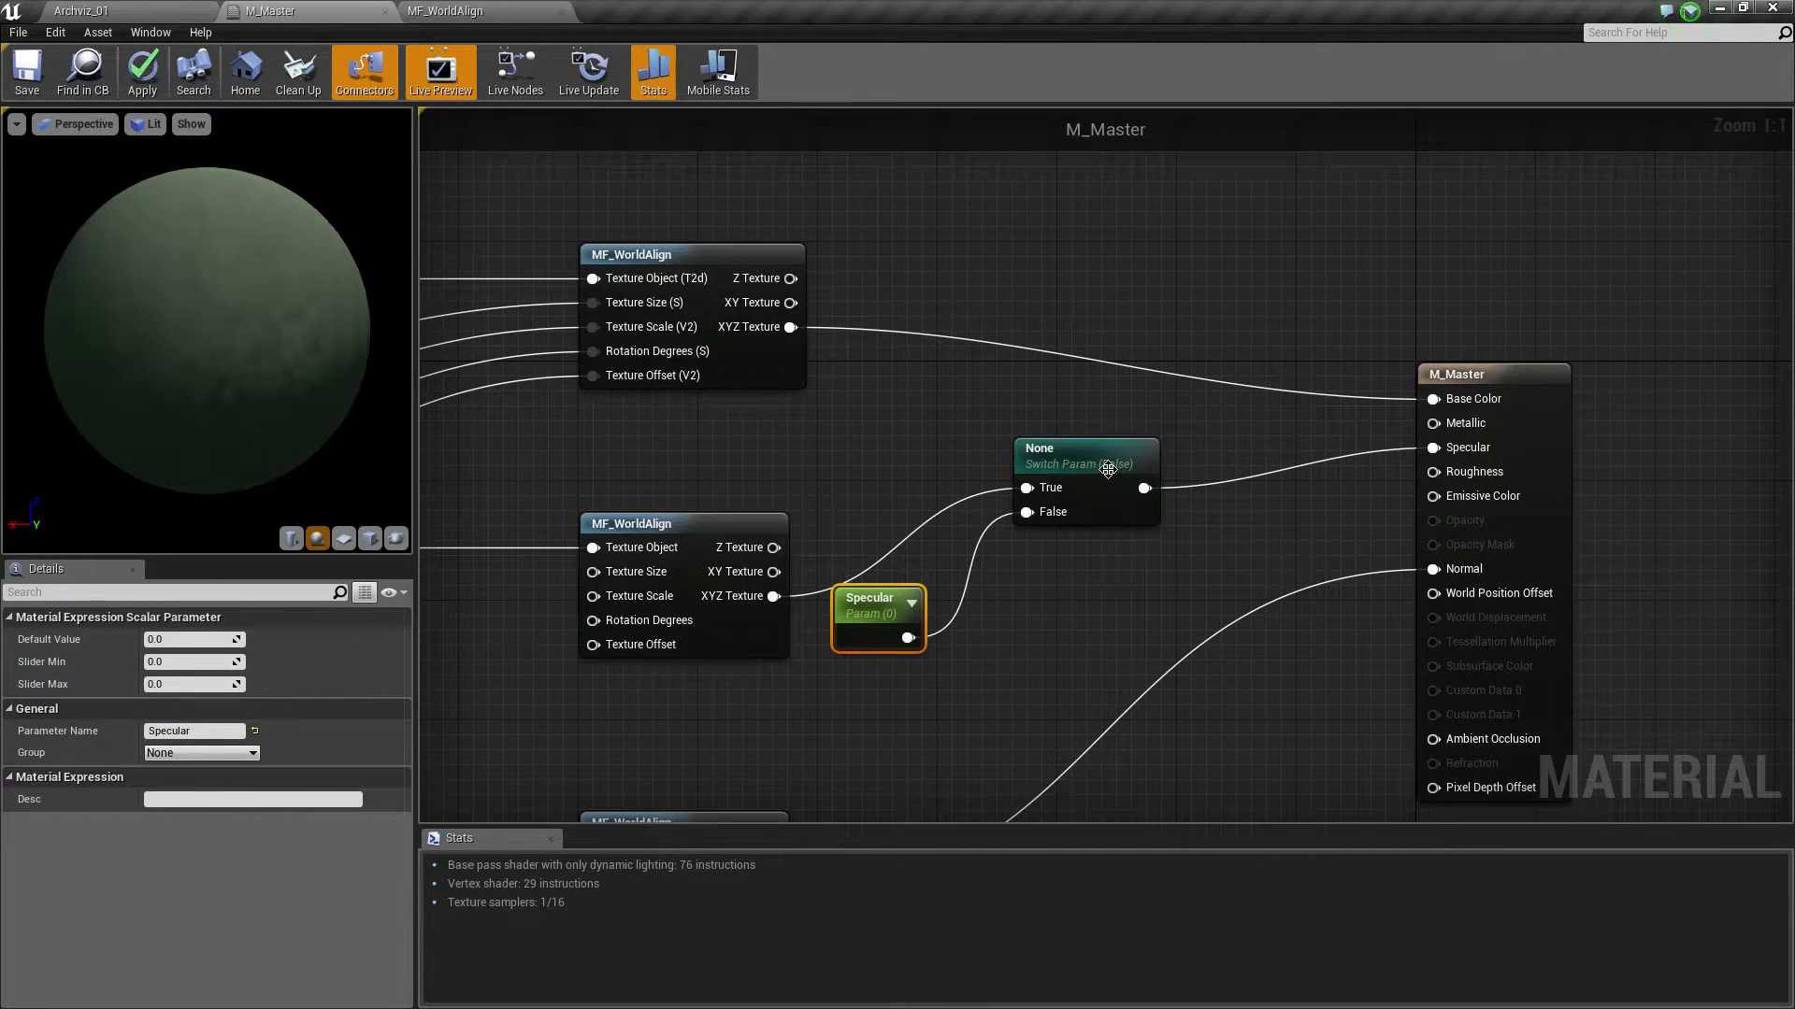
drag(1028, 455, 1042, 470)
Name the switch parameter Specular and put it in the Specular group
click(205, 687)
text(Specular)
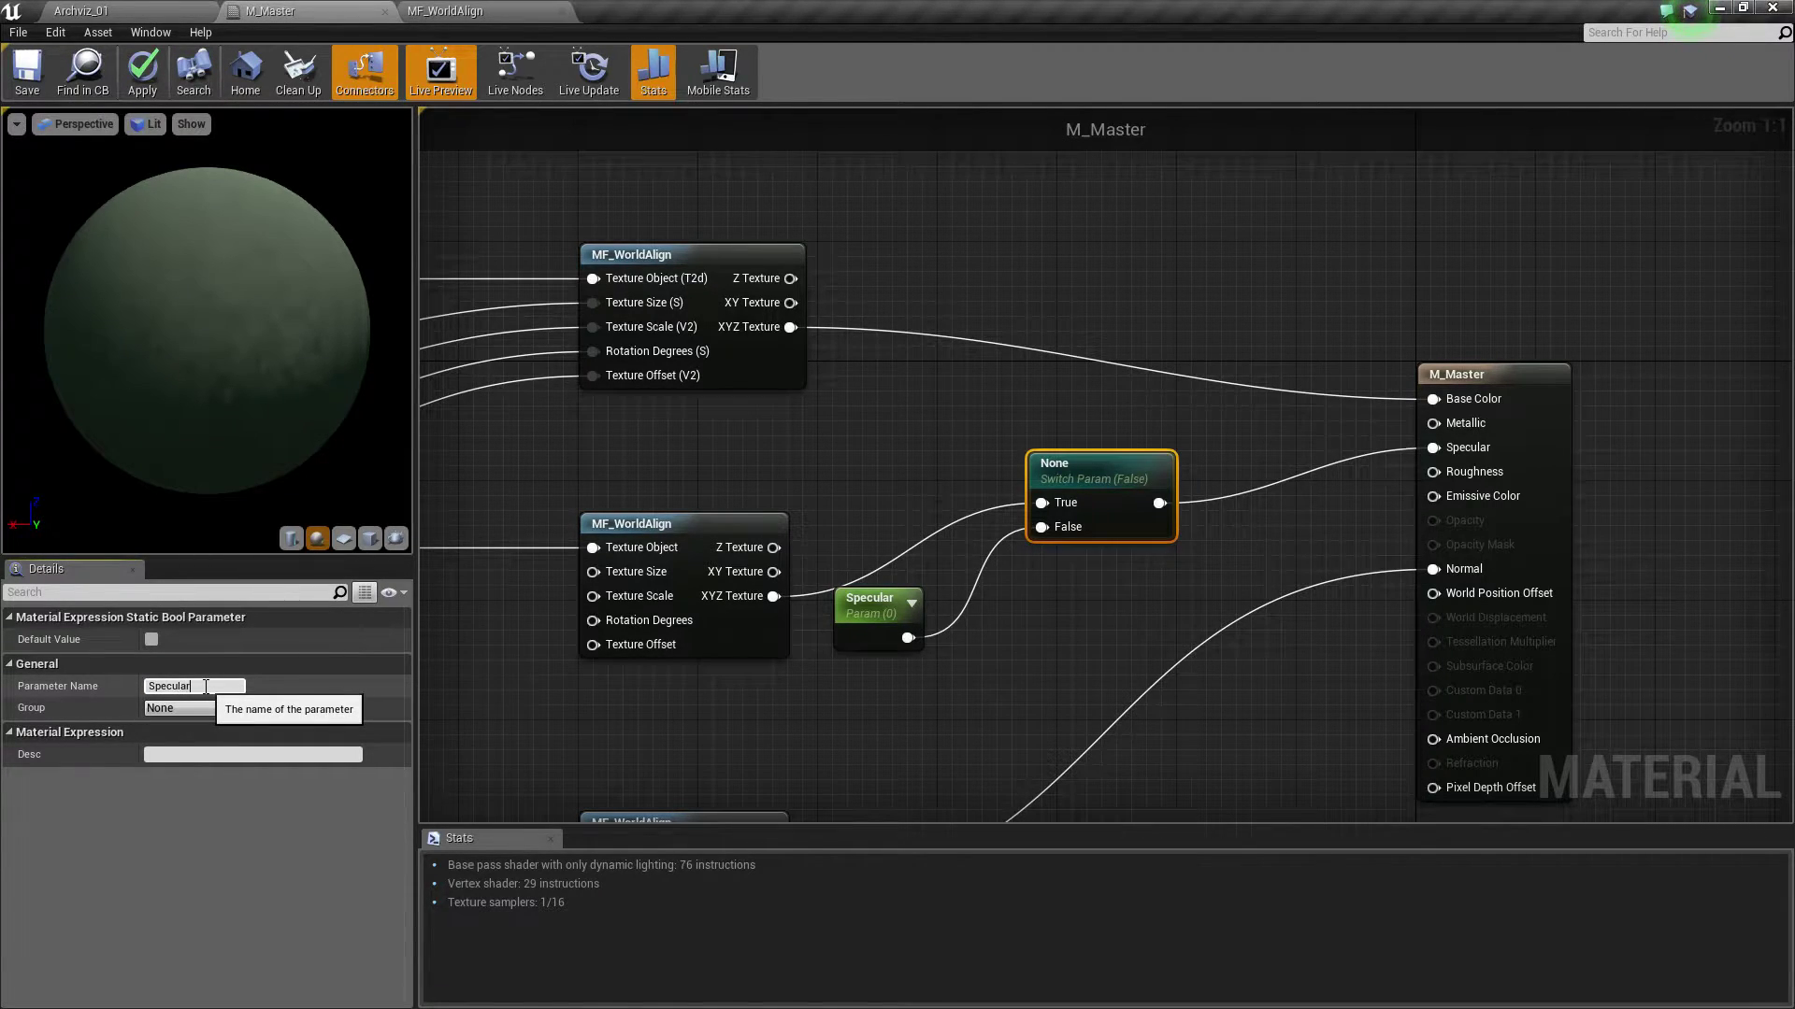
key(Return)
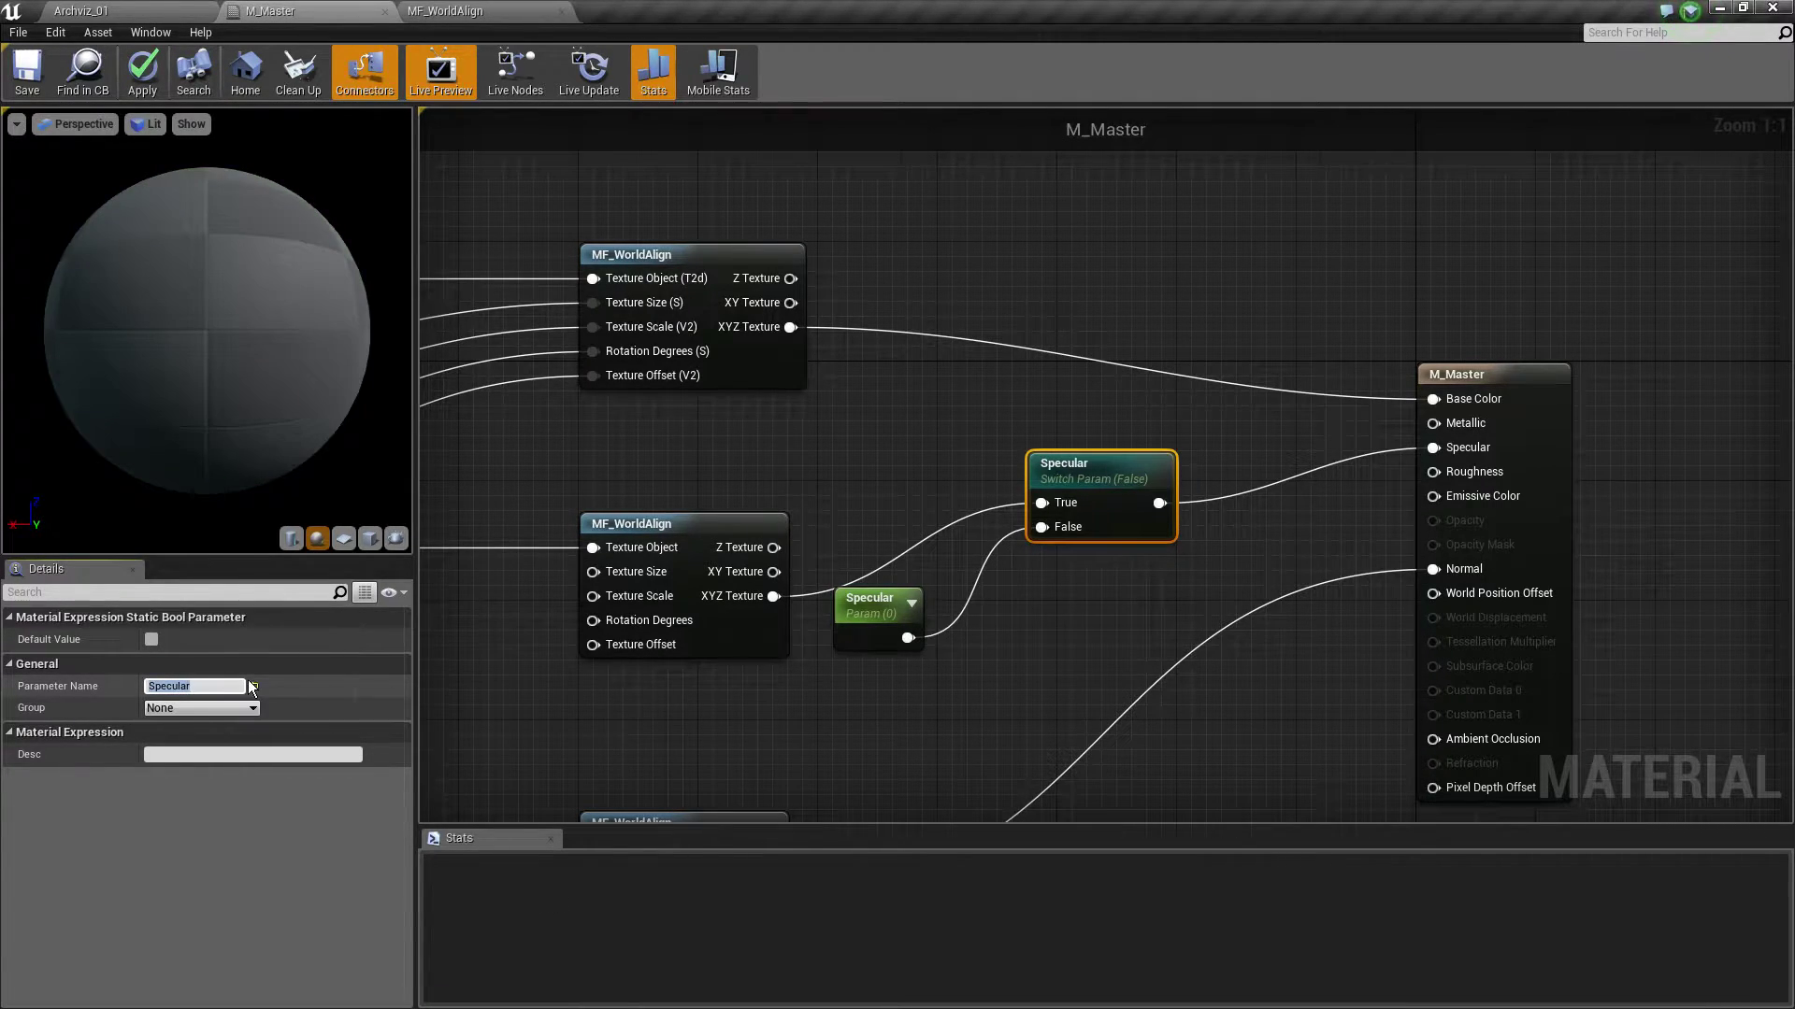
click(233, 708)
text(Scul)
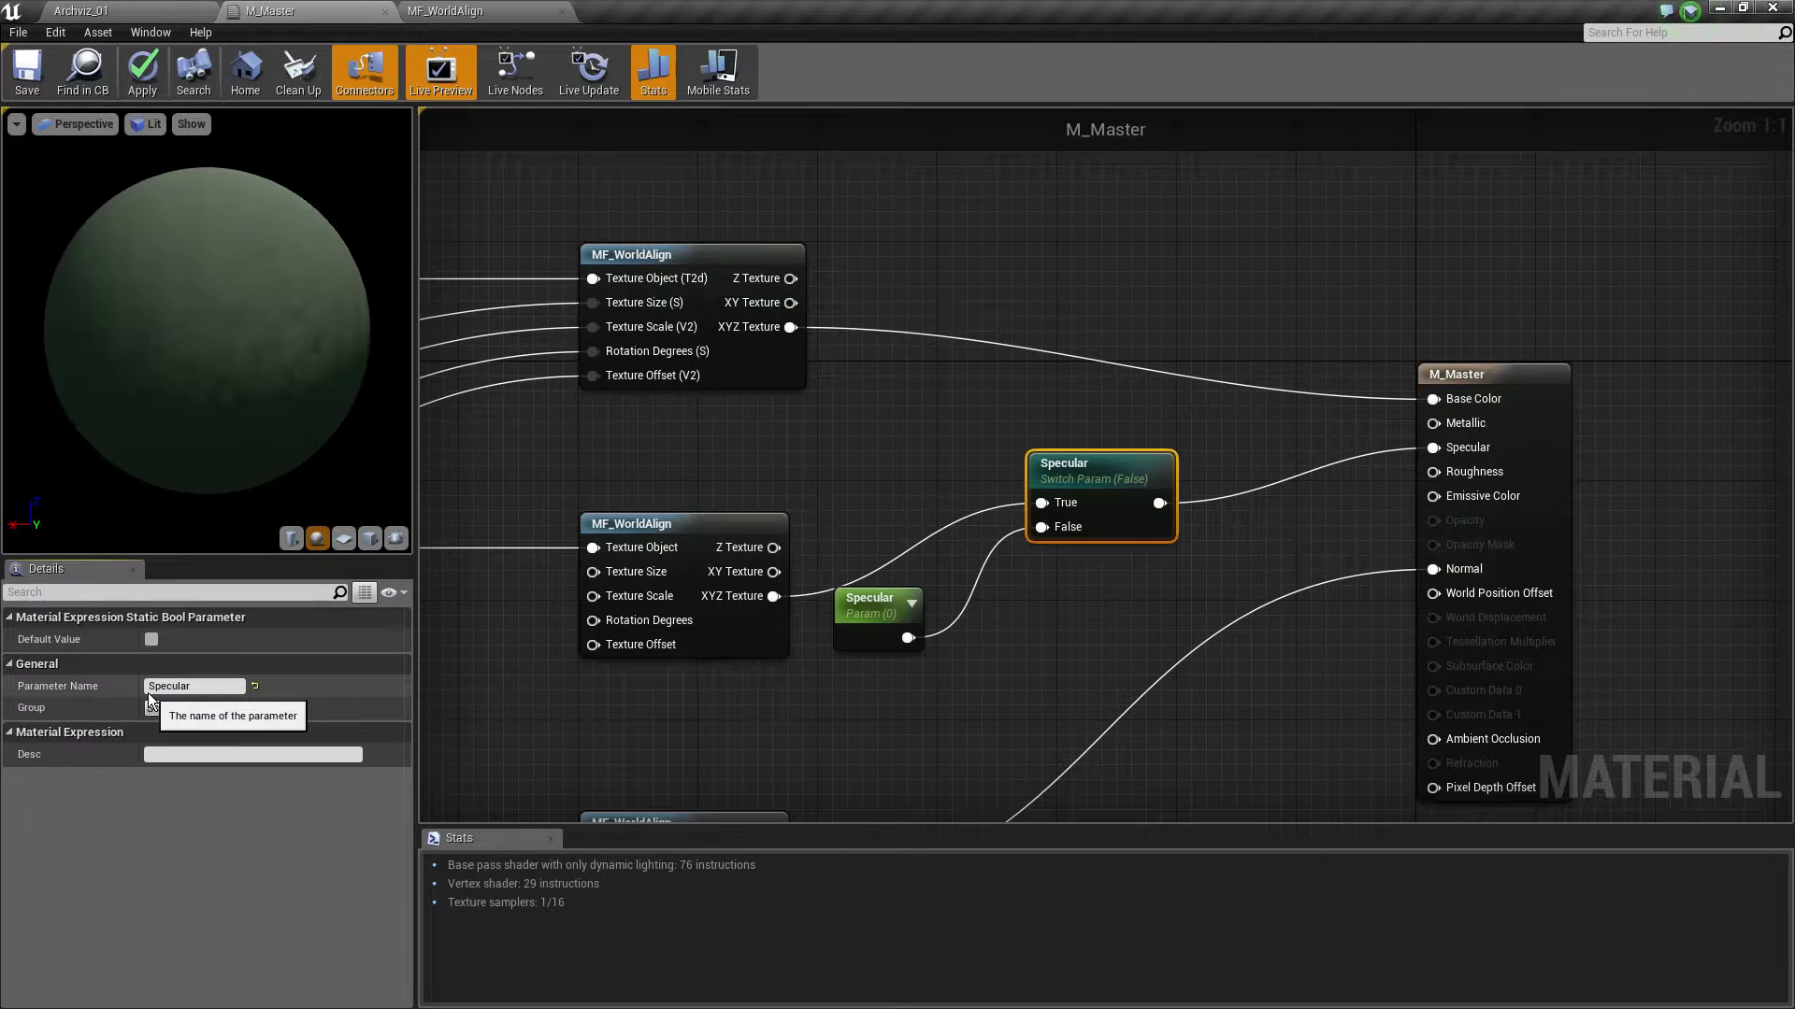
key(BackSpace)
key(BackSpace)
key(BackSpace)
text(pecular)
key(Return)
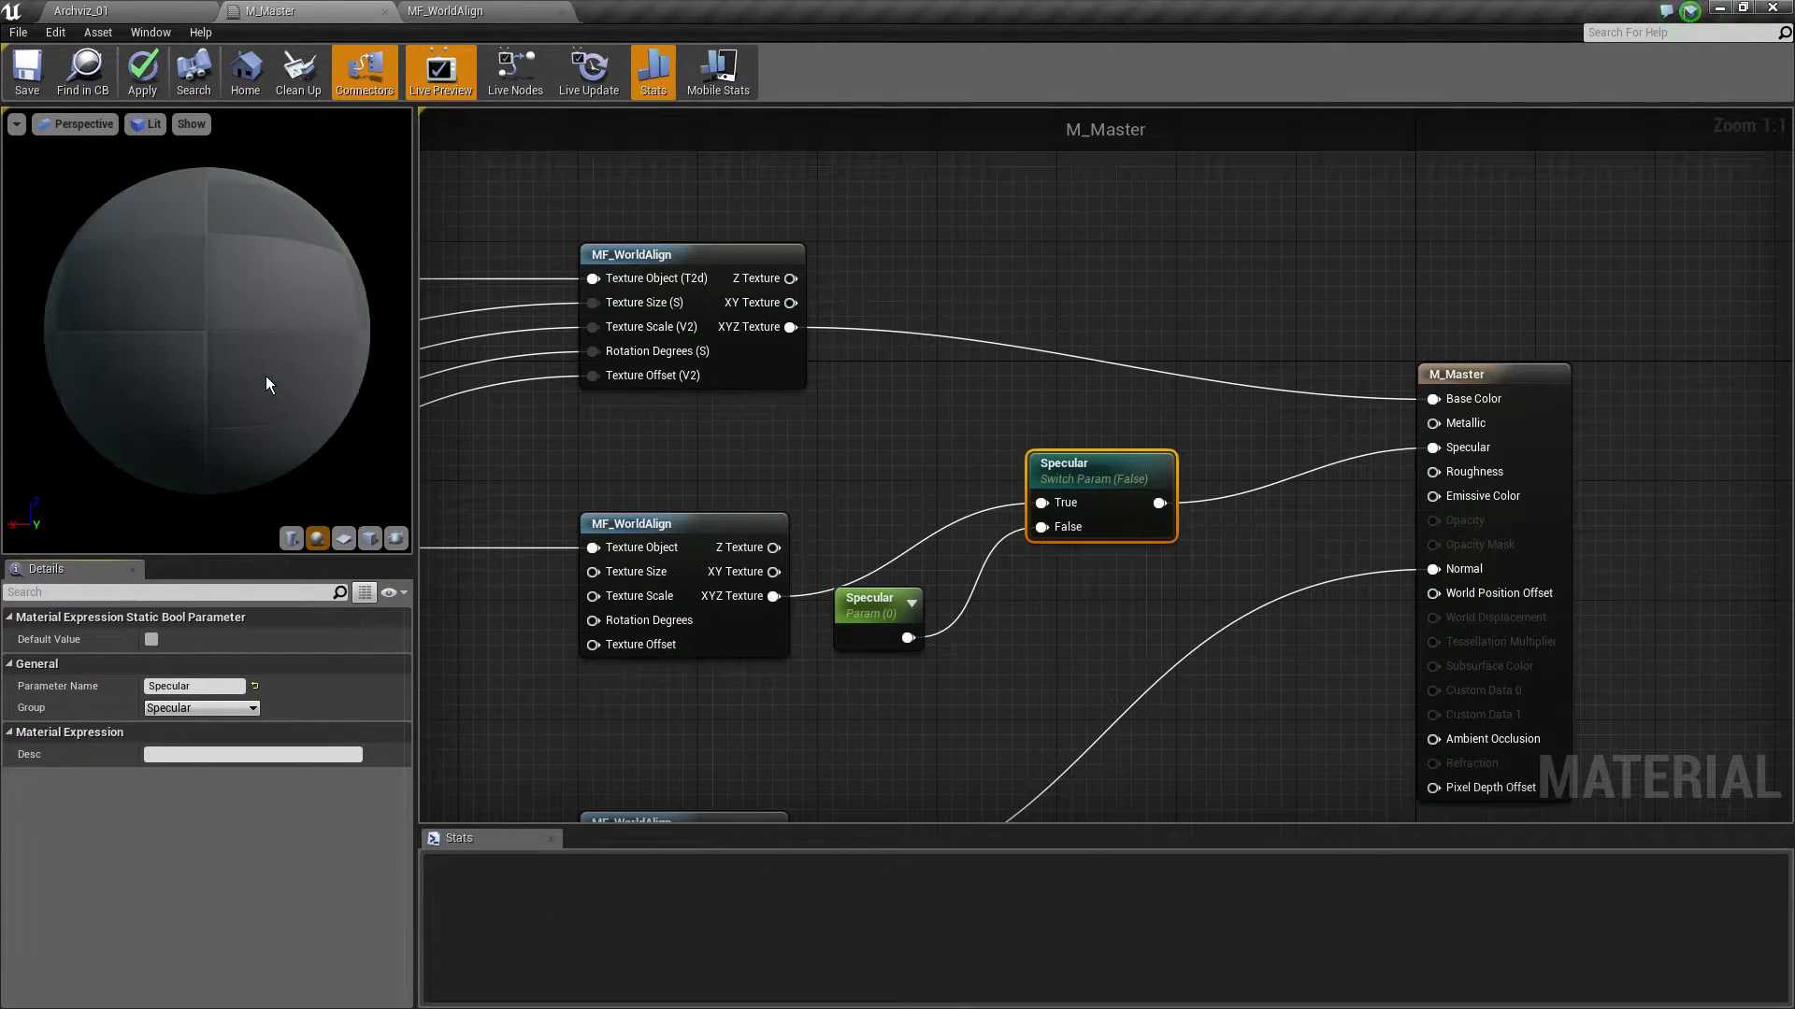
Arrange the Specular switch, Specular scalar and M_Master nodes neatly in the graph
drag(1101, 503, 1131, 503)
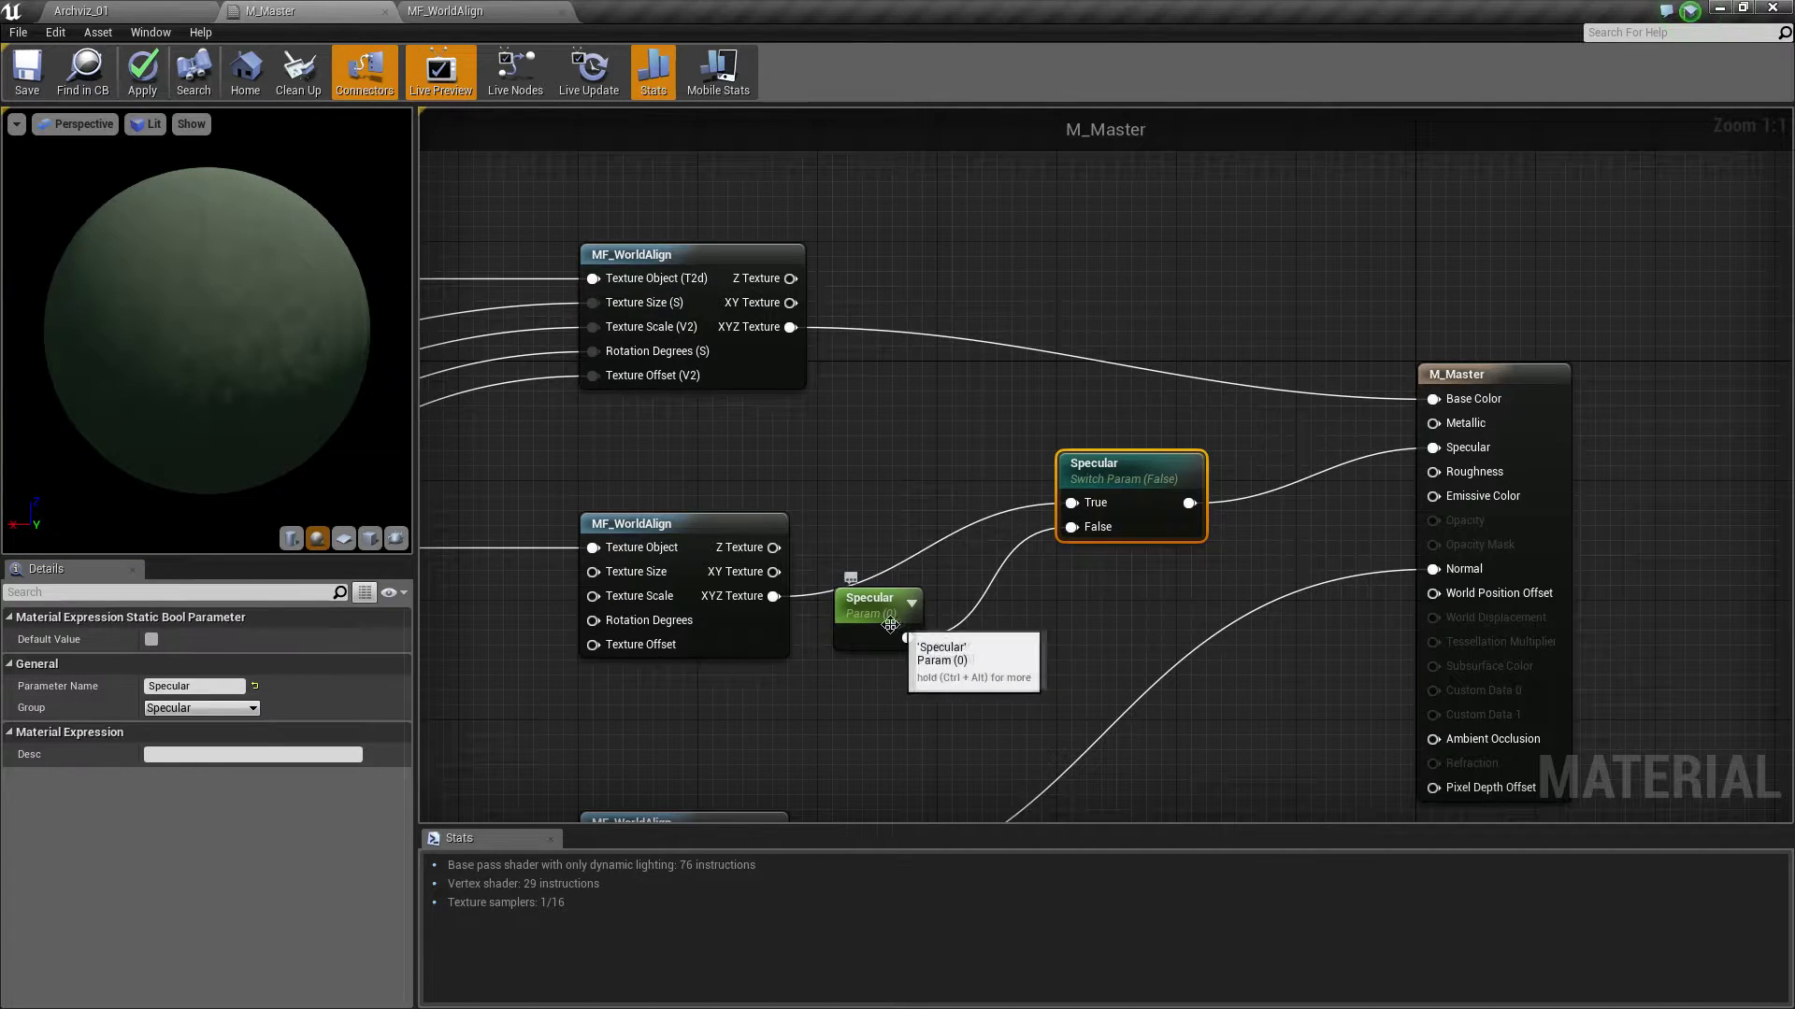
scroll(1043, 587, down, 2)
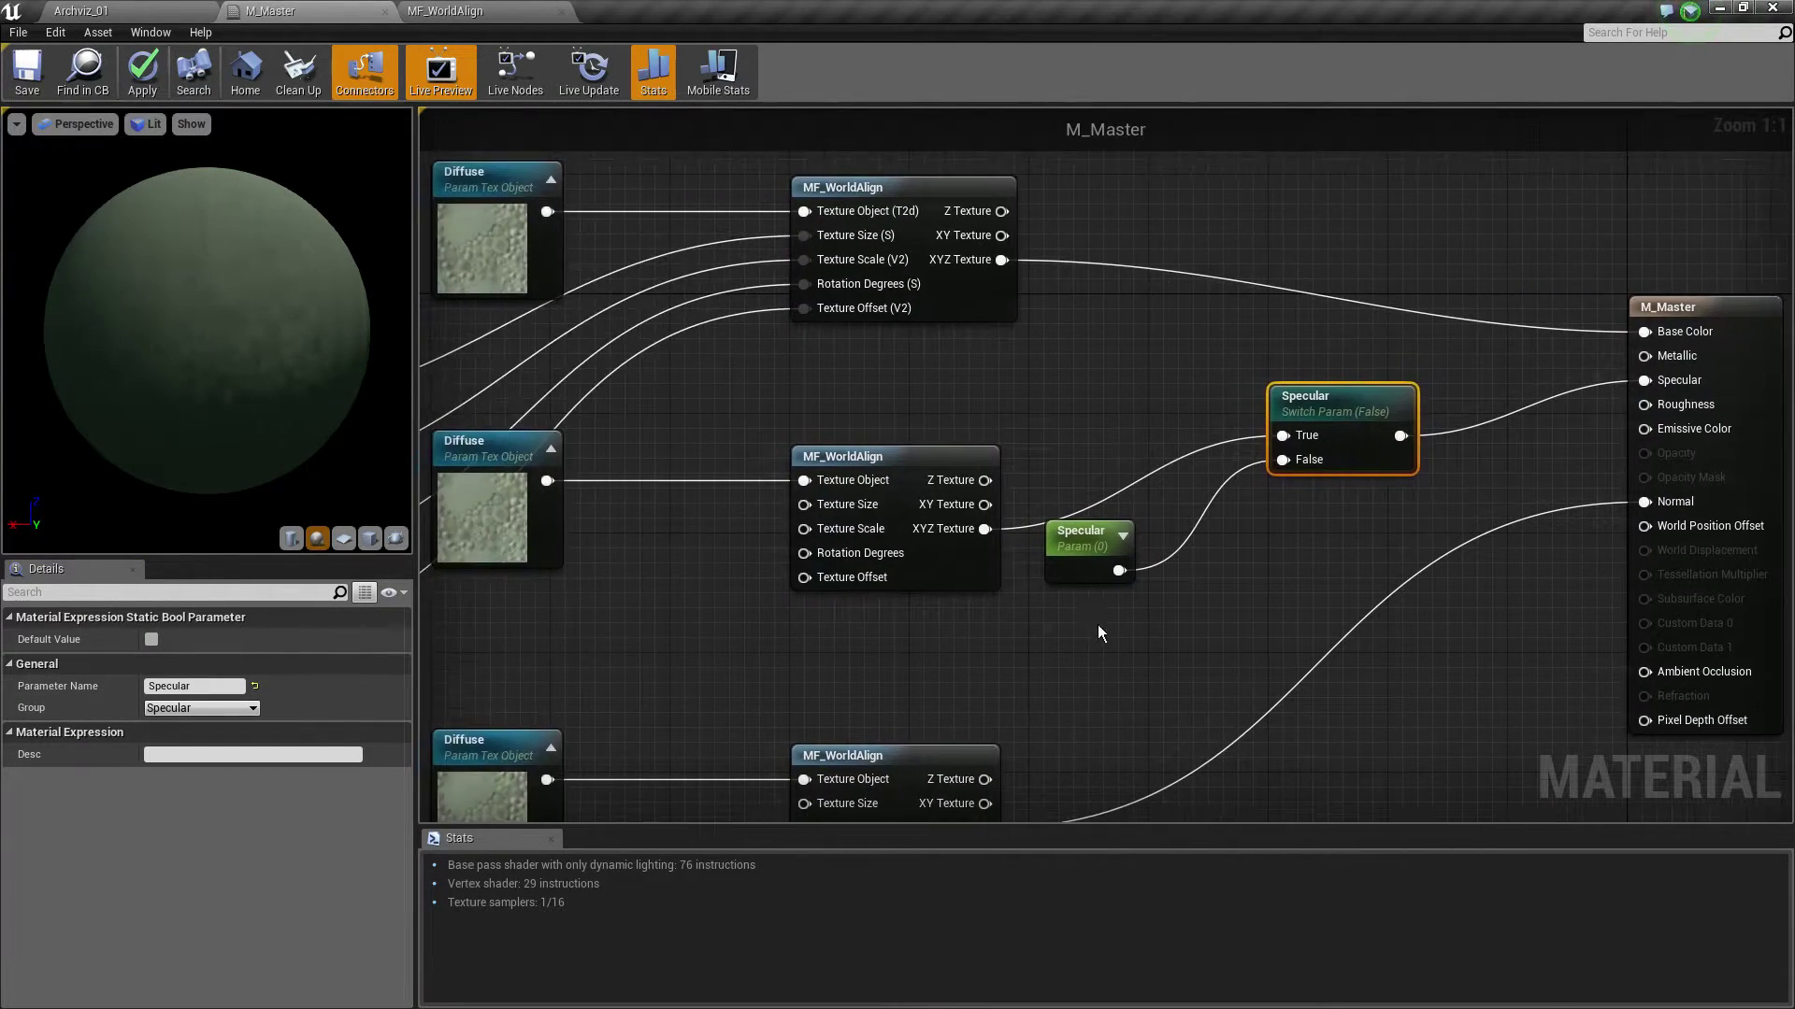
click(1040, 507)
right_drag(1179, 462, 1079, 479)
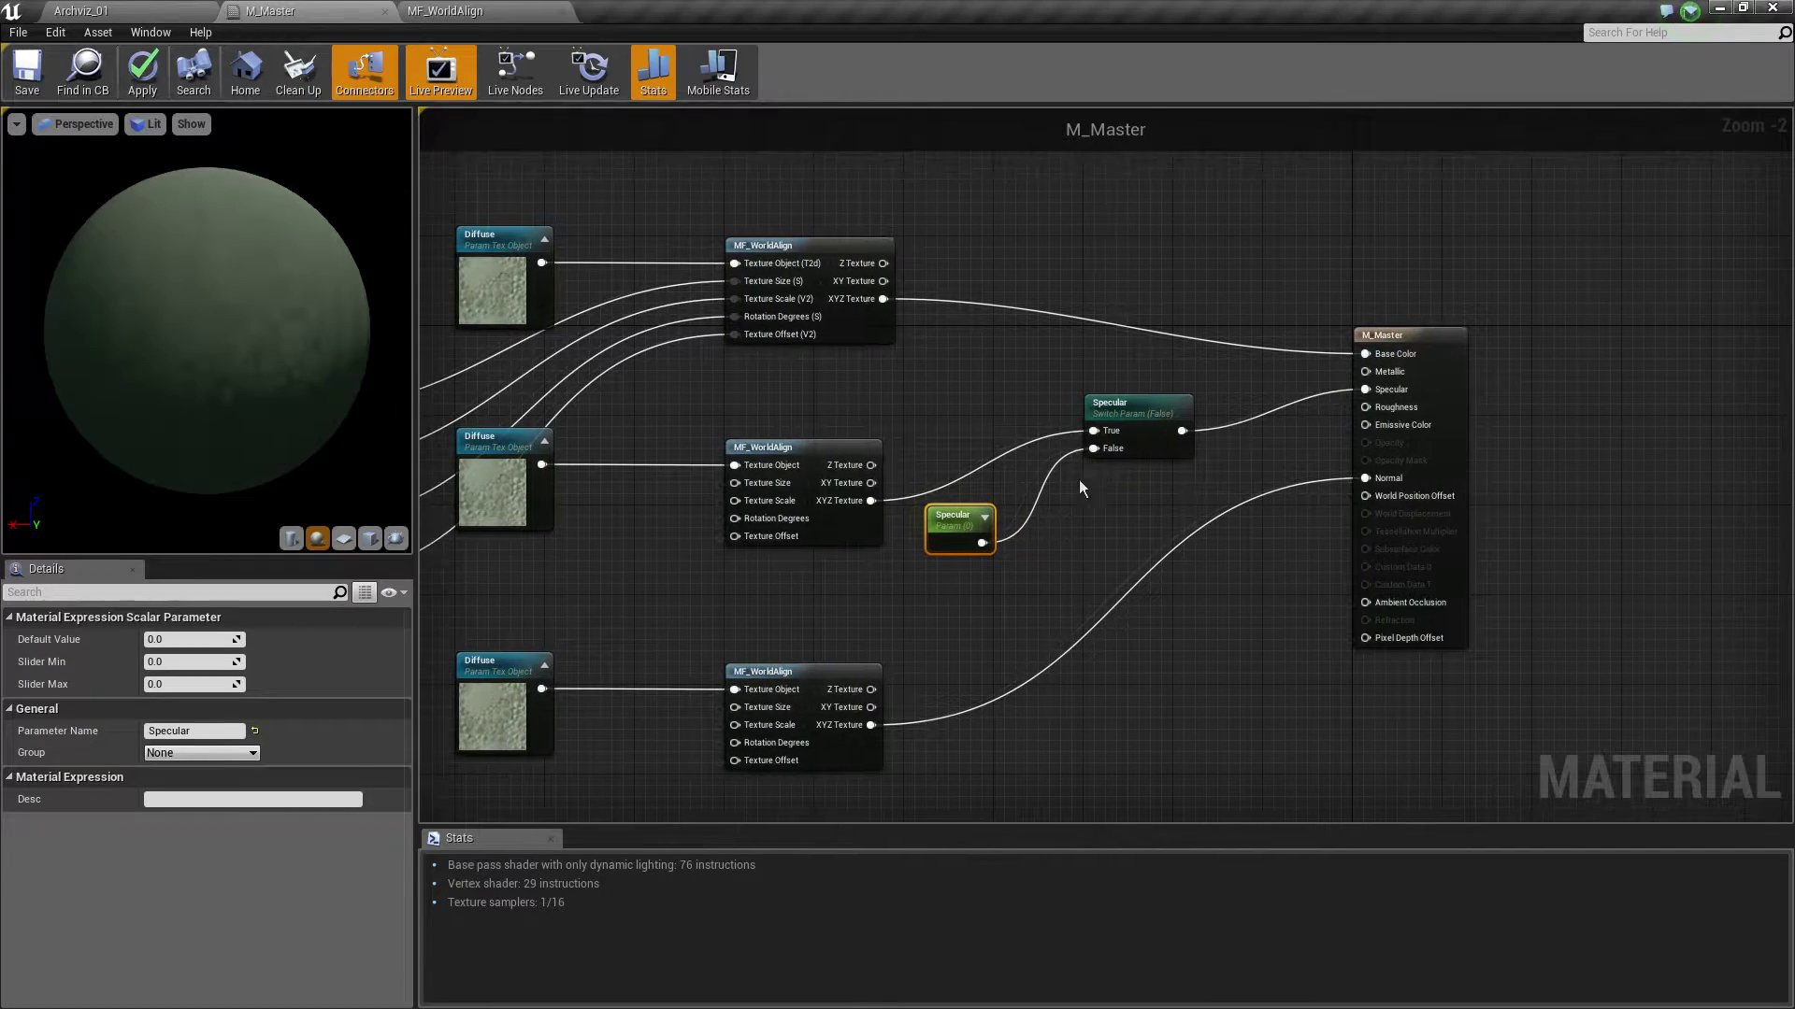
click(1118, 435)
drag(1428, 368, 1439, 413)
click(1153, 451)
right_drag(1015, 463, 1277, 450)
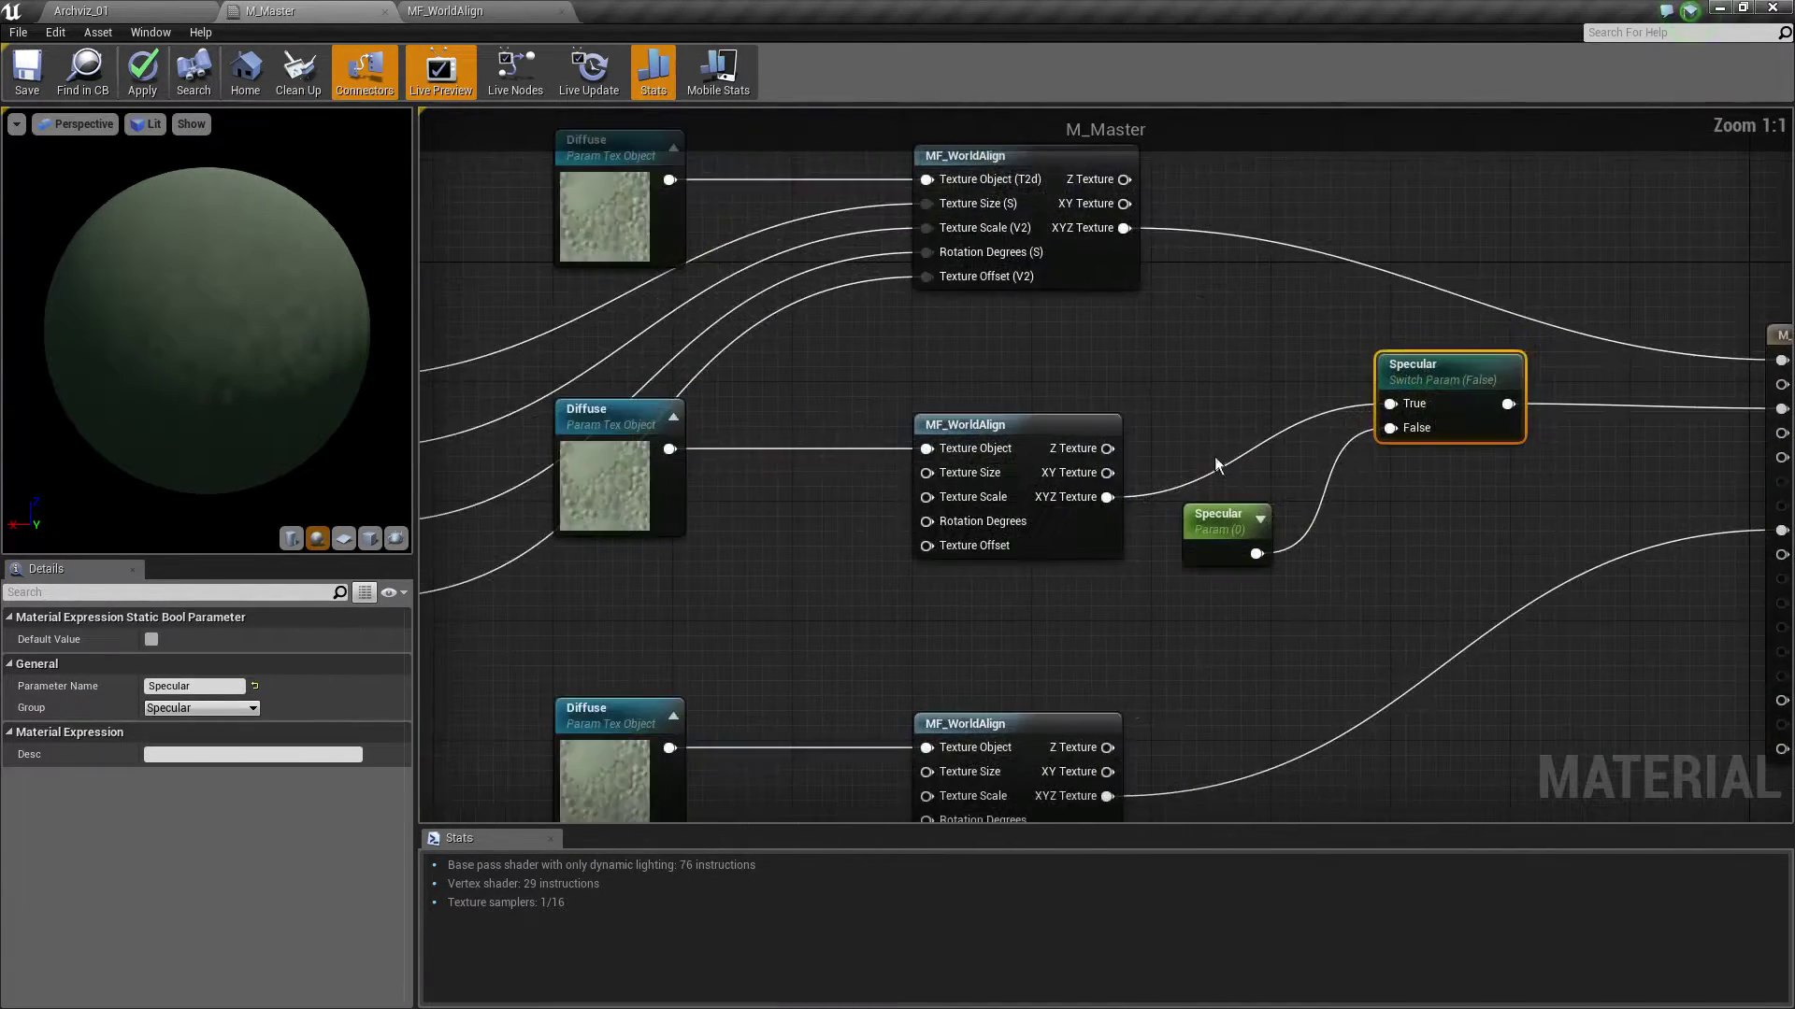
drag(701, 398, 1134, 569)
click(1255, 576)
right_drag(1256, 577, 1120, 611)
drag(1078, 544, 1102, 520)
right_drag(1108, 655, 1116, 525)
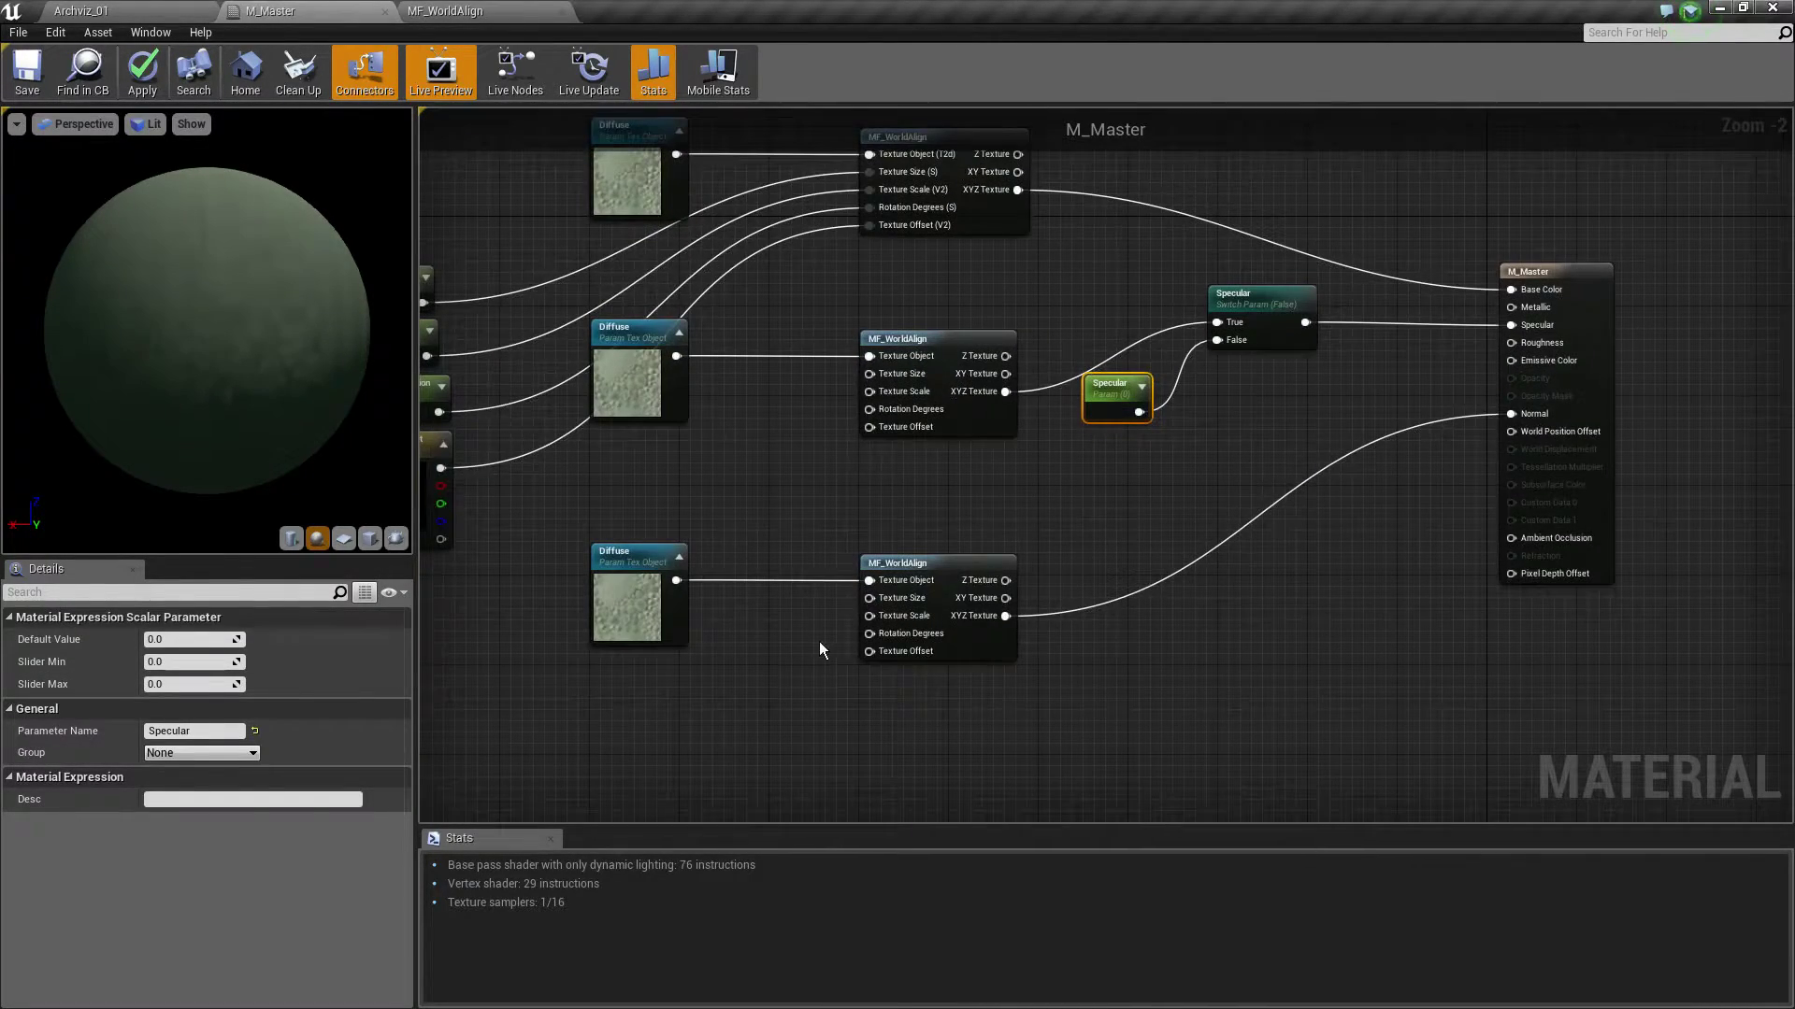
right_drag(1098, 408, 1045, 514)
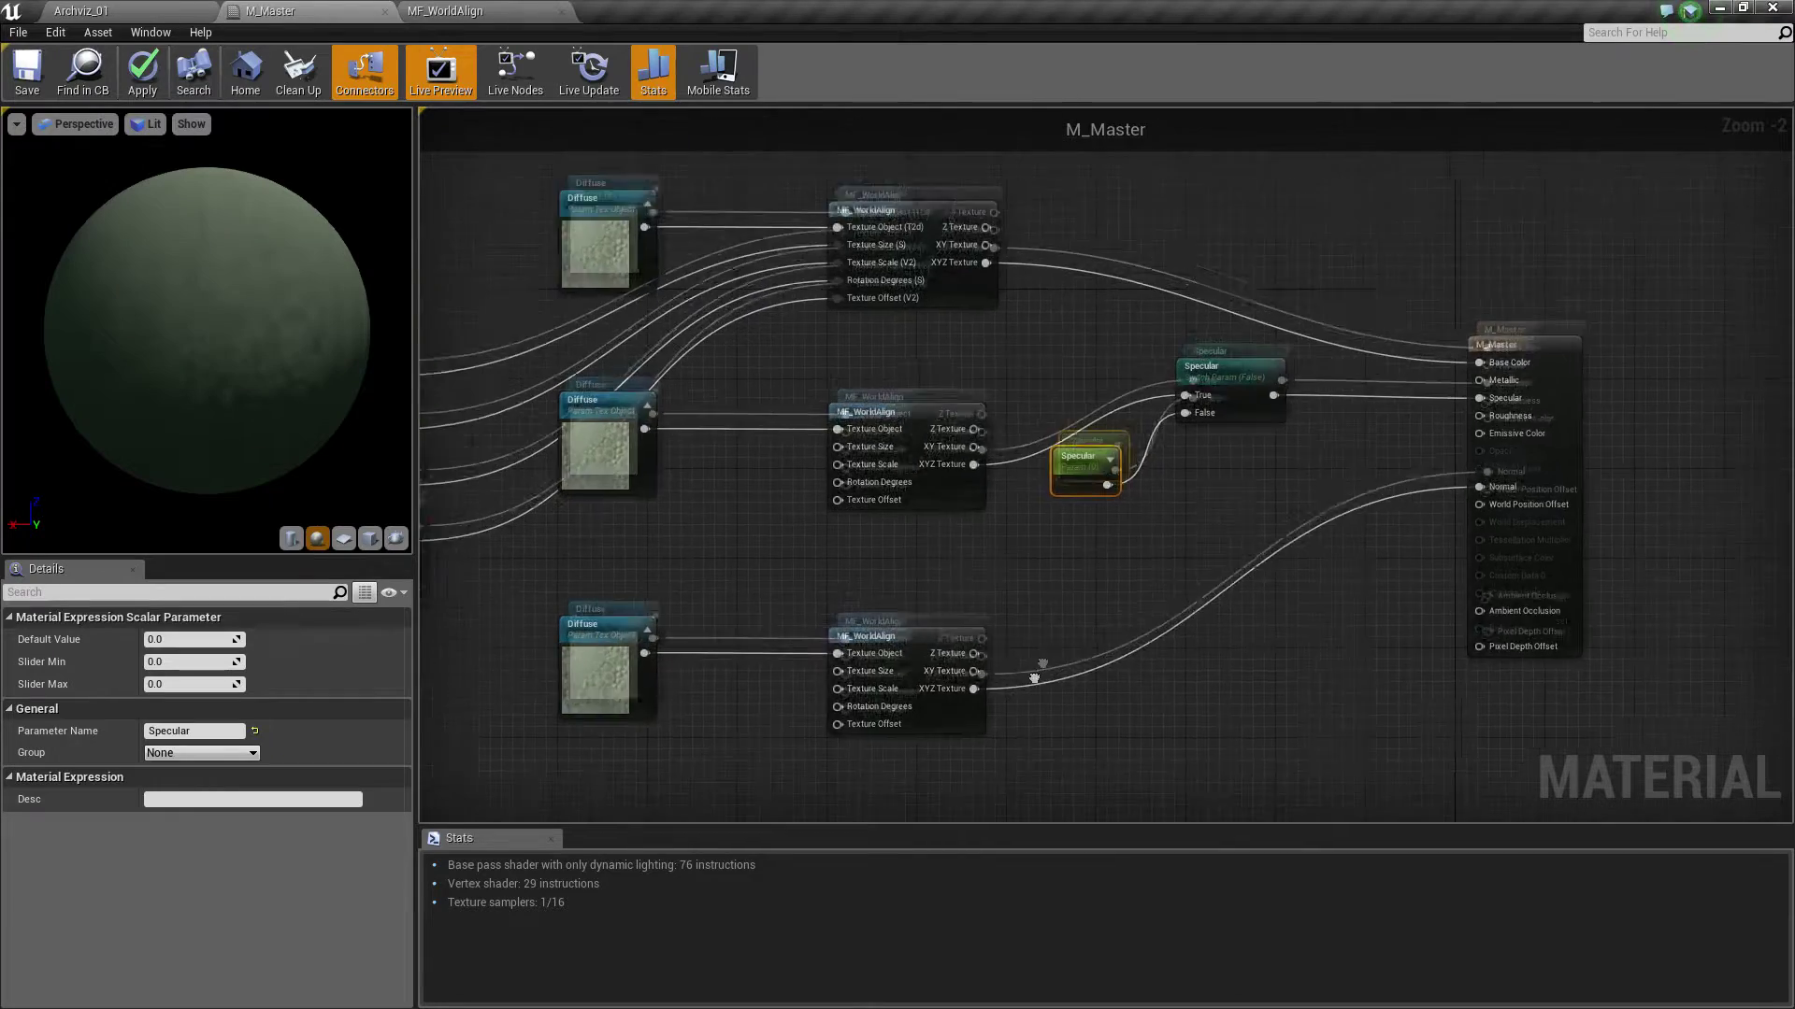
scroll(1169, 491, up, 1)
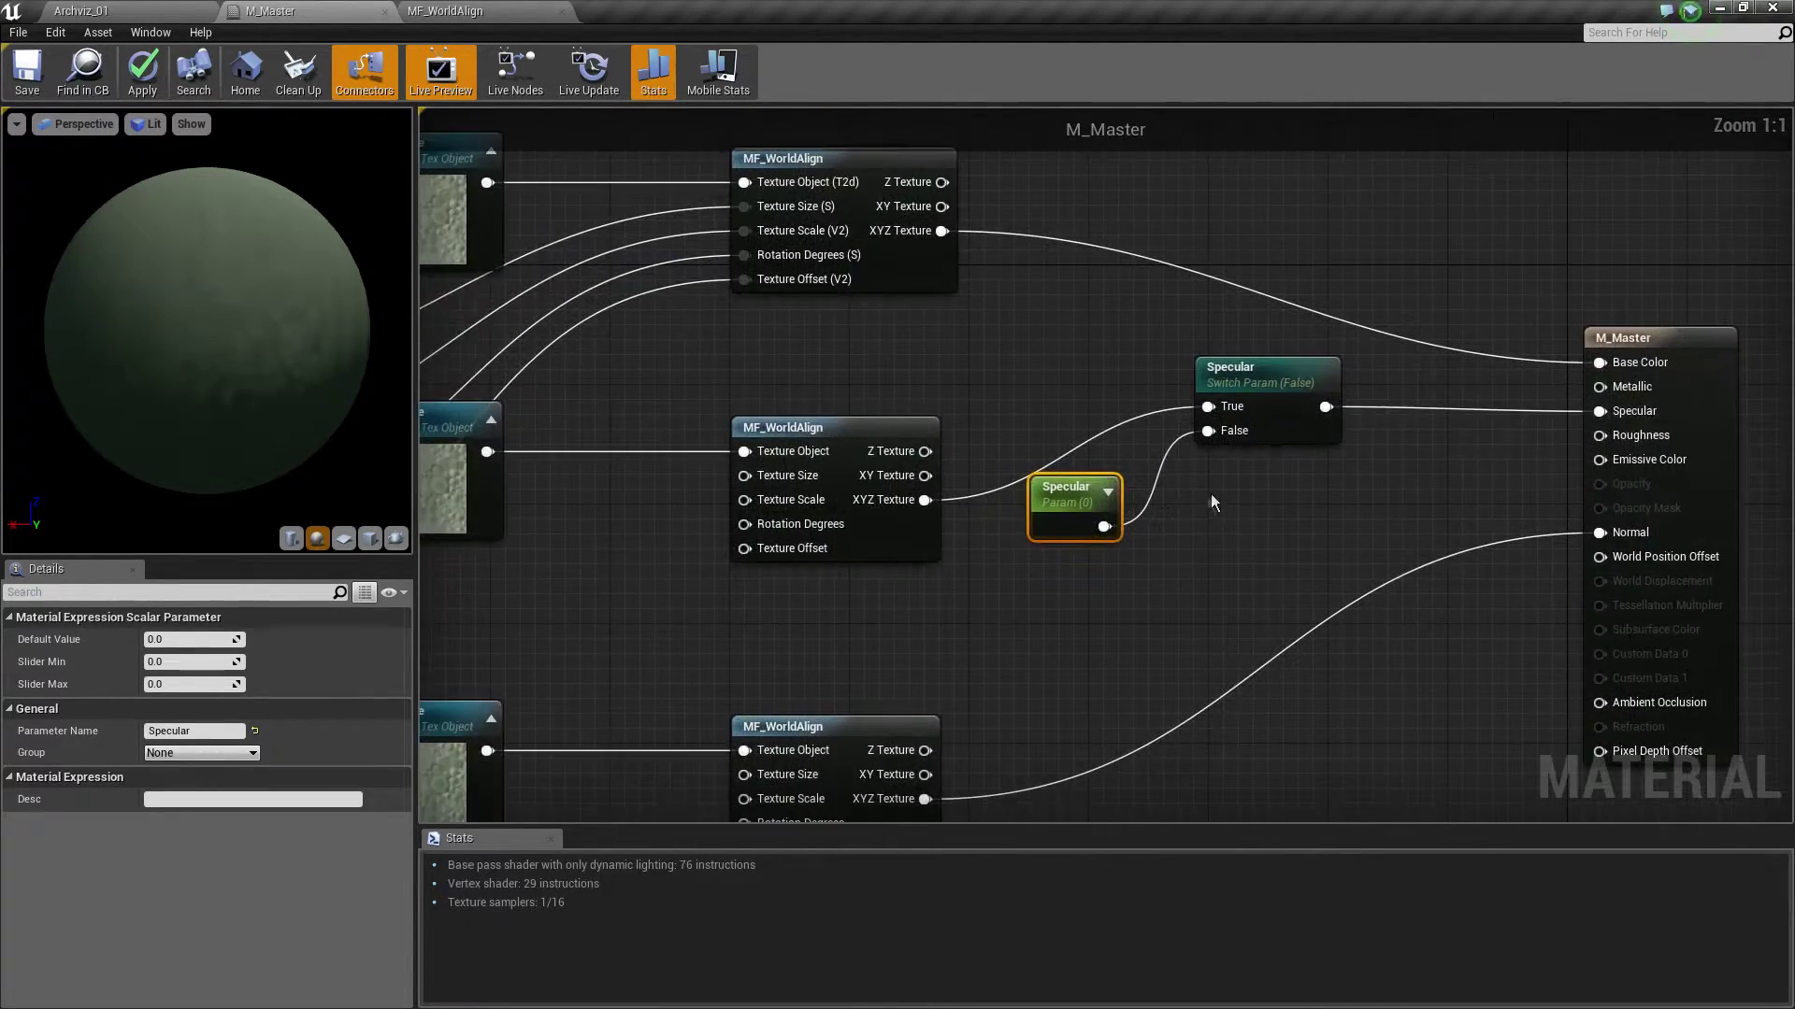
right_drag(1242, 453, 1300, 369)
click(641, 680)
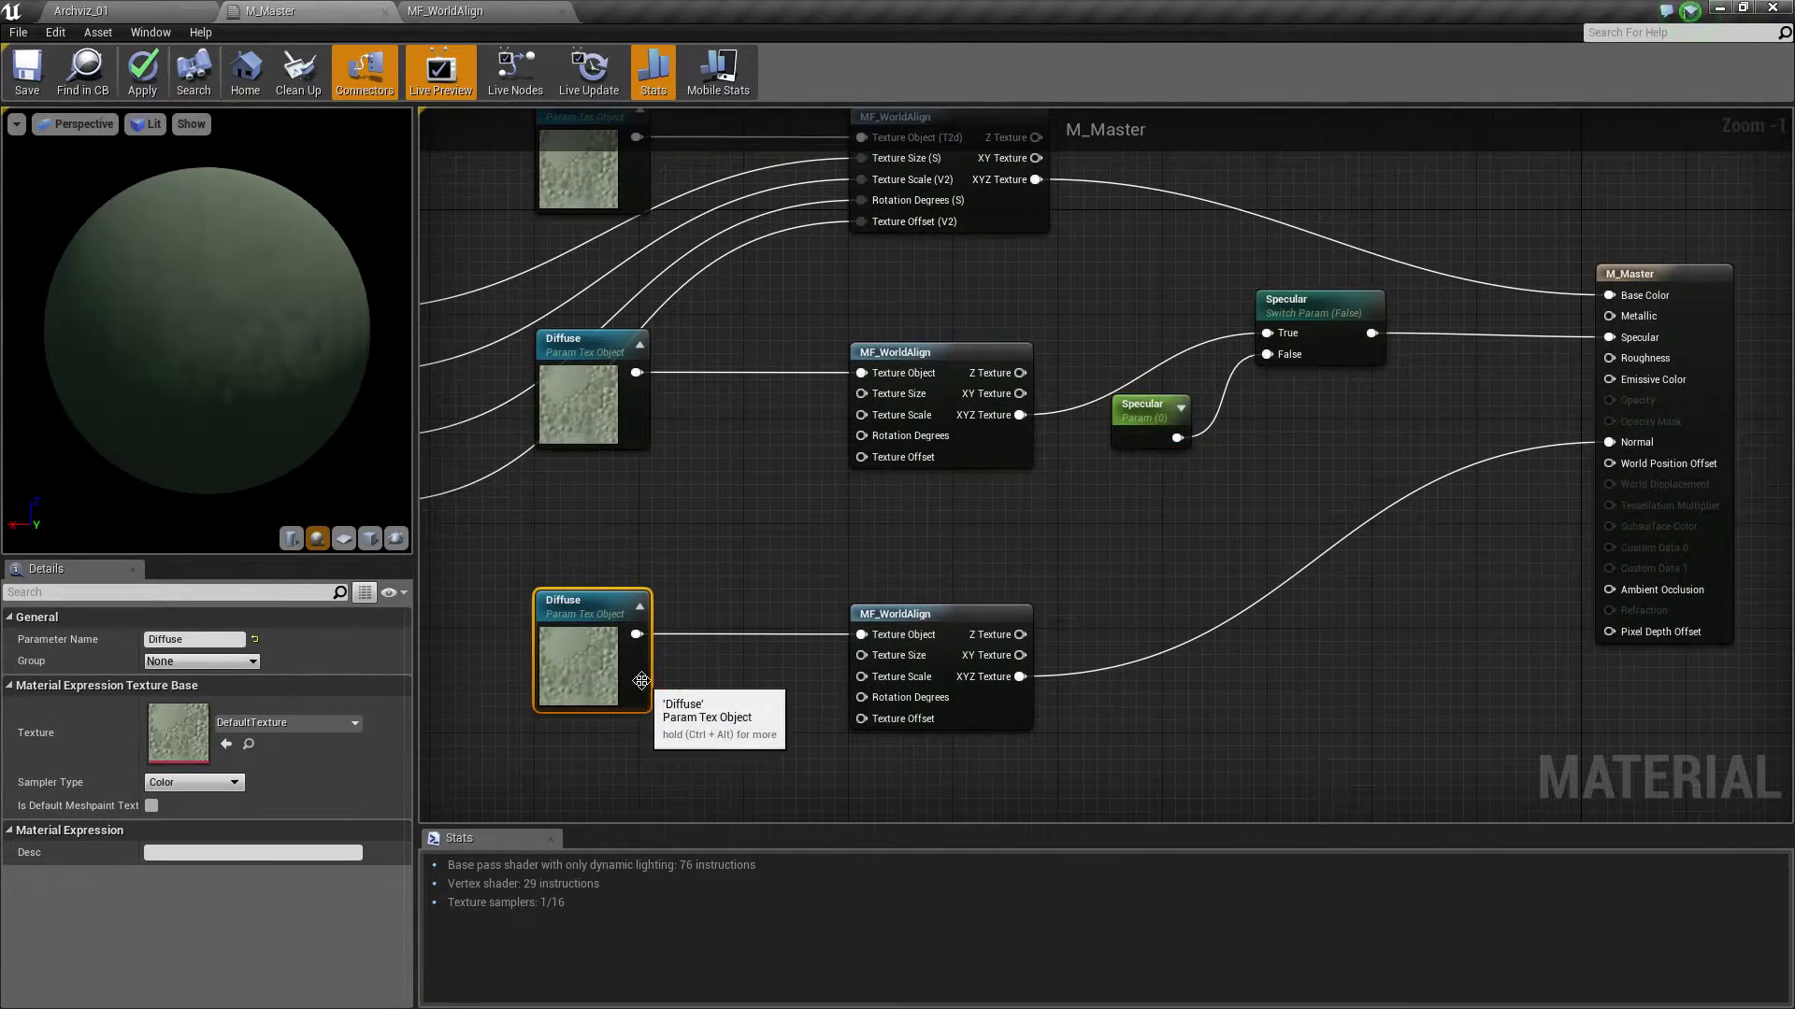
Show engine content, assign DefaultNormal to the bottom Diffuse parameter, and browse to it in the Content Browser
click(280, 722)
text(Default Noram)
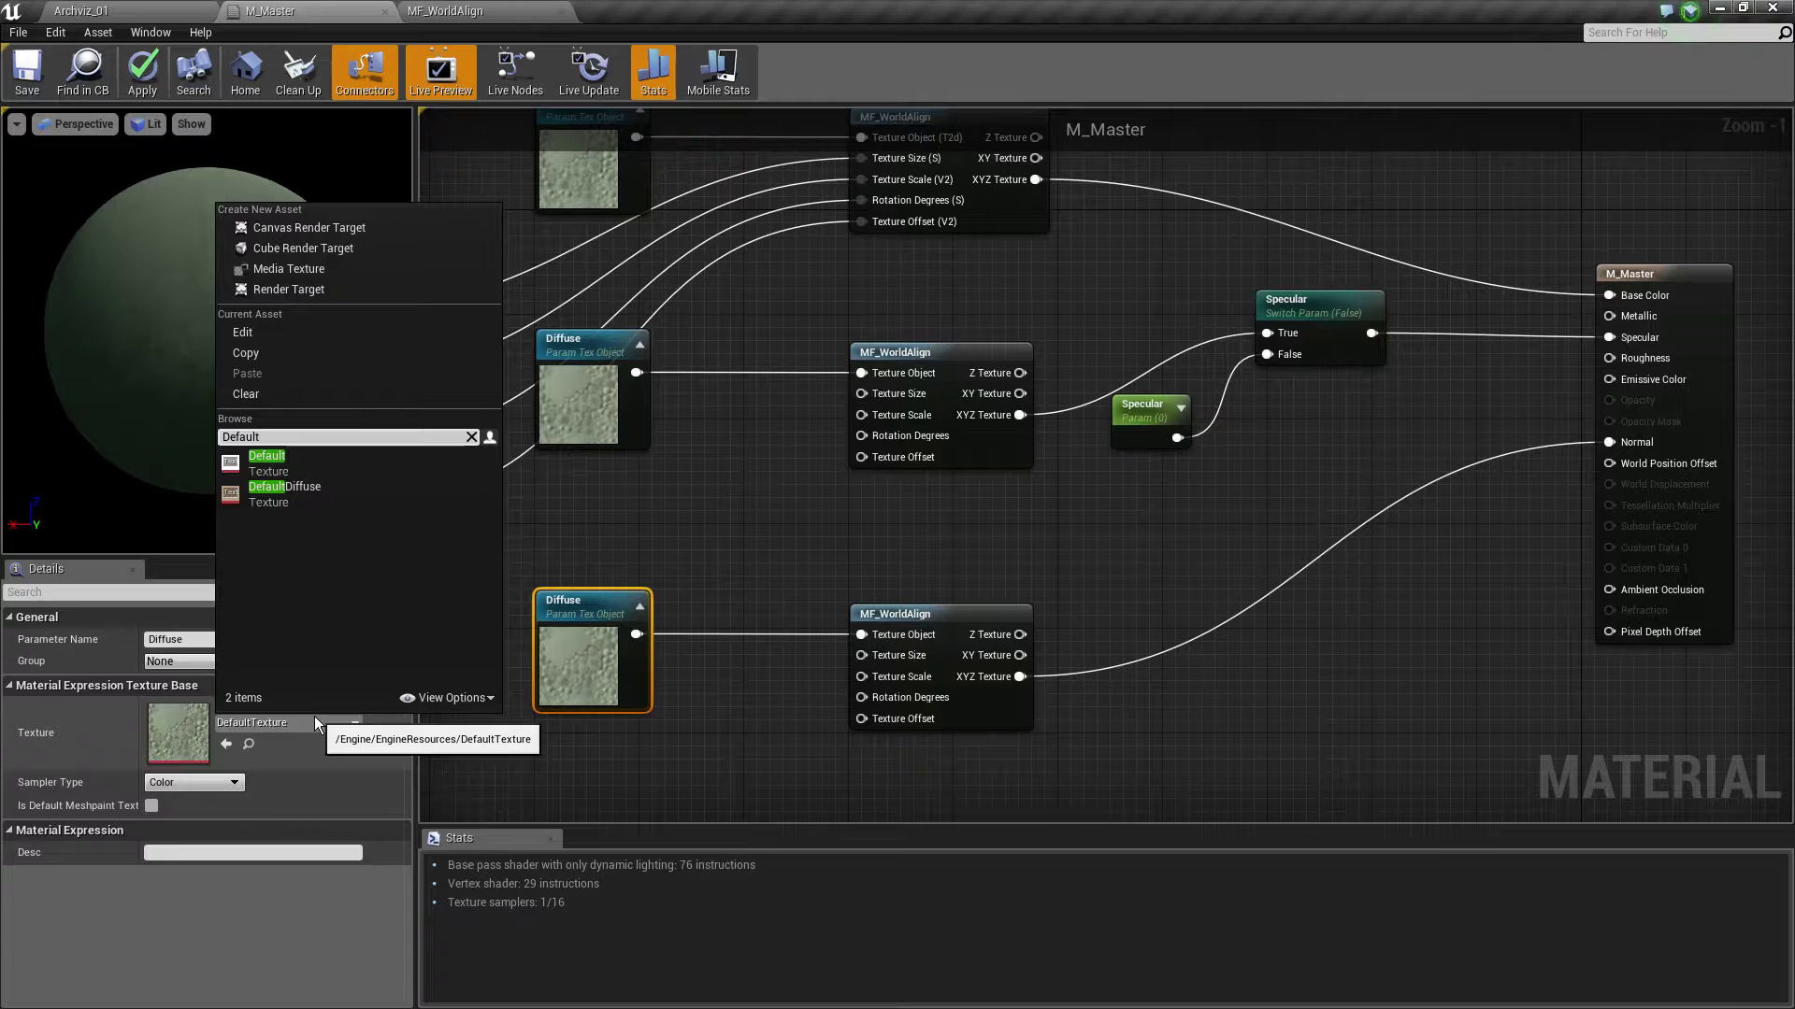
key(BackSpace)
key(BackSpace)
text(ma)
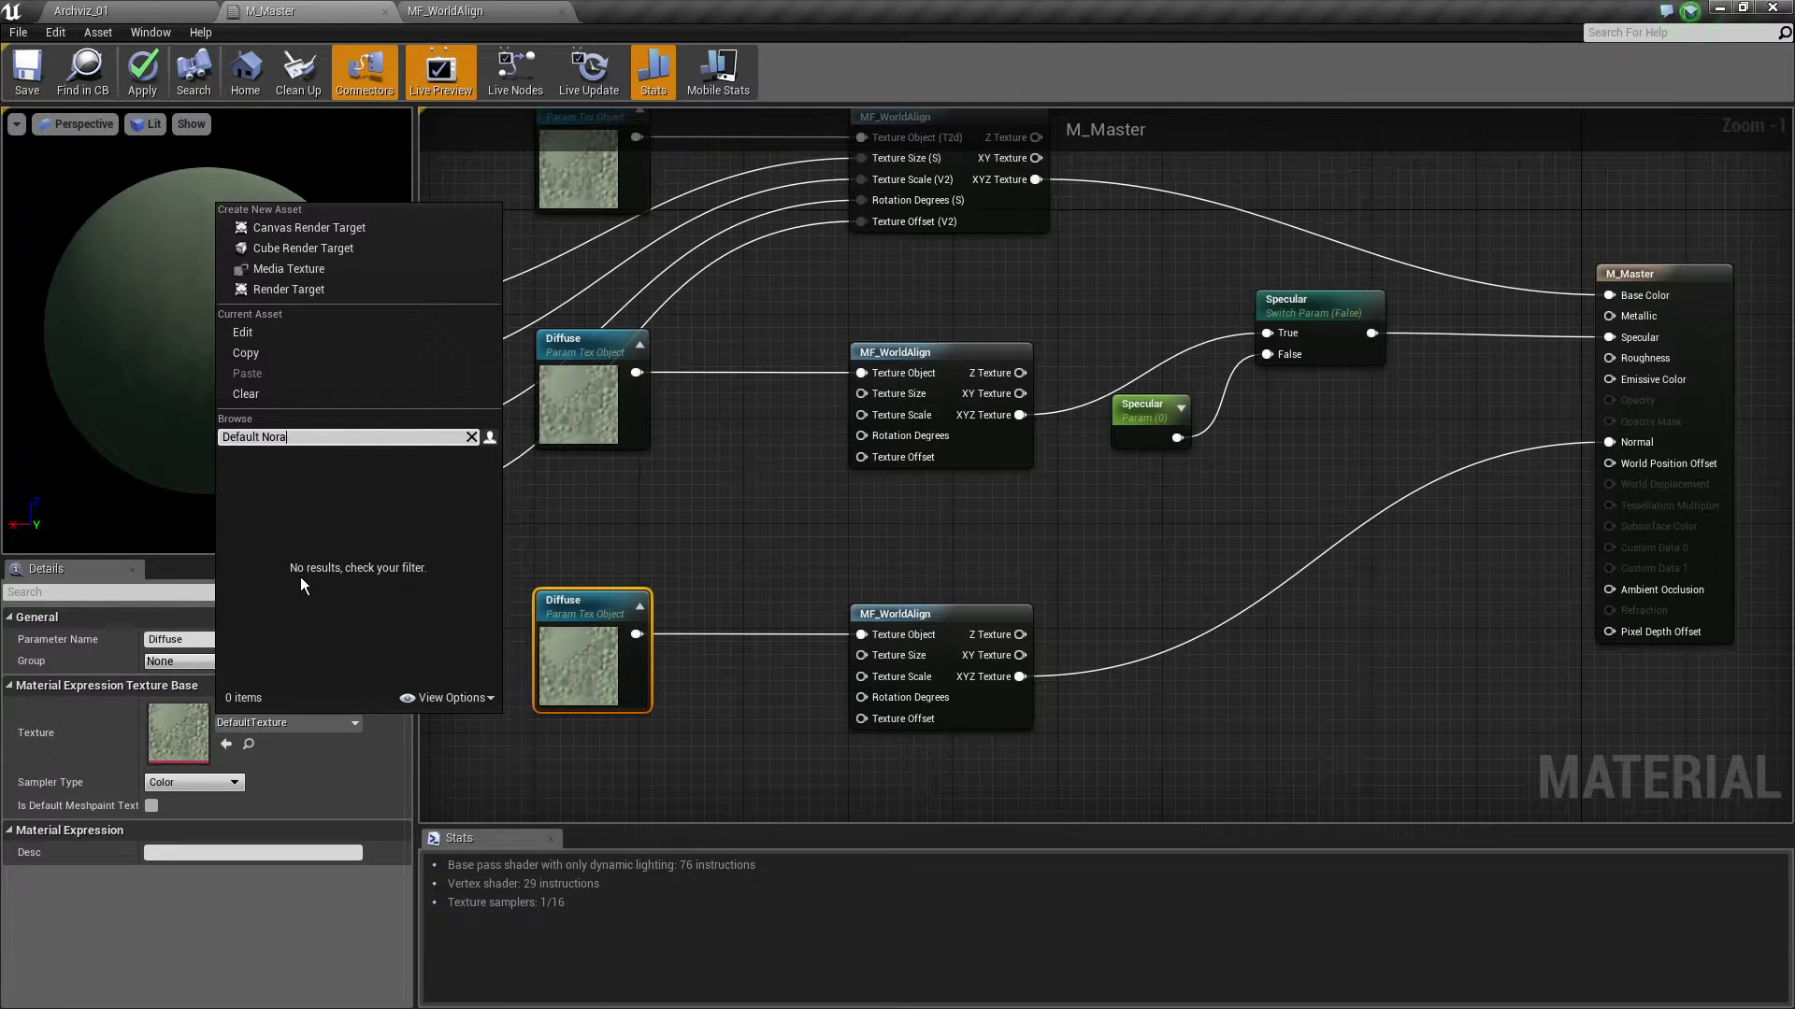
click(477, 697)
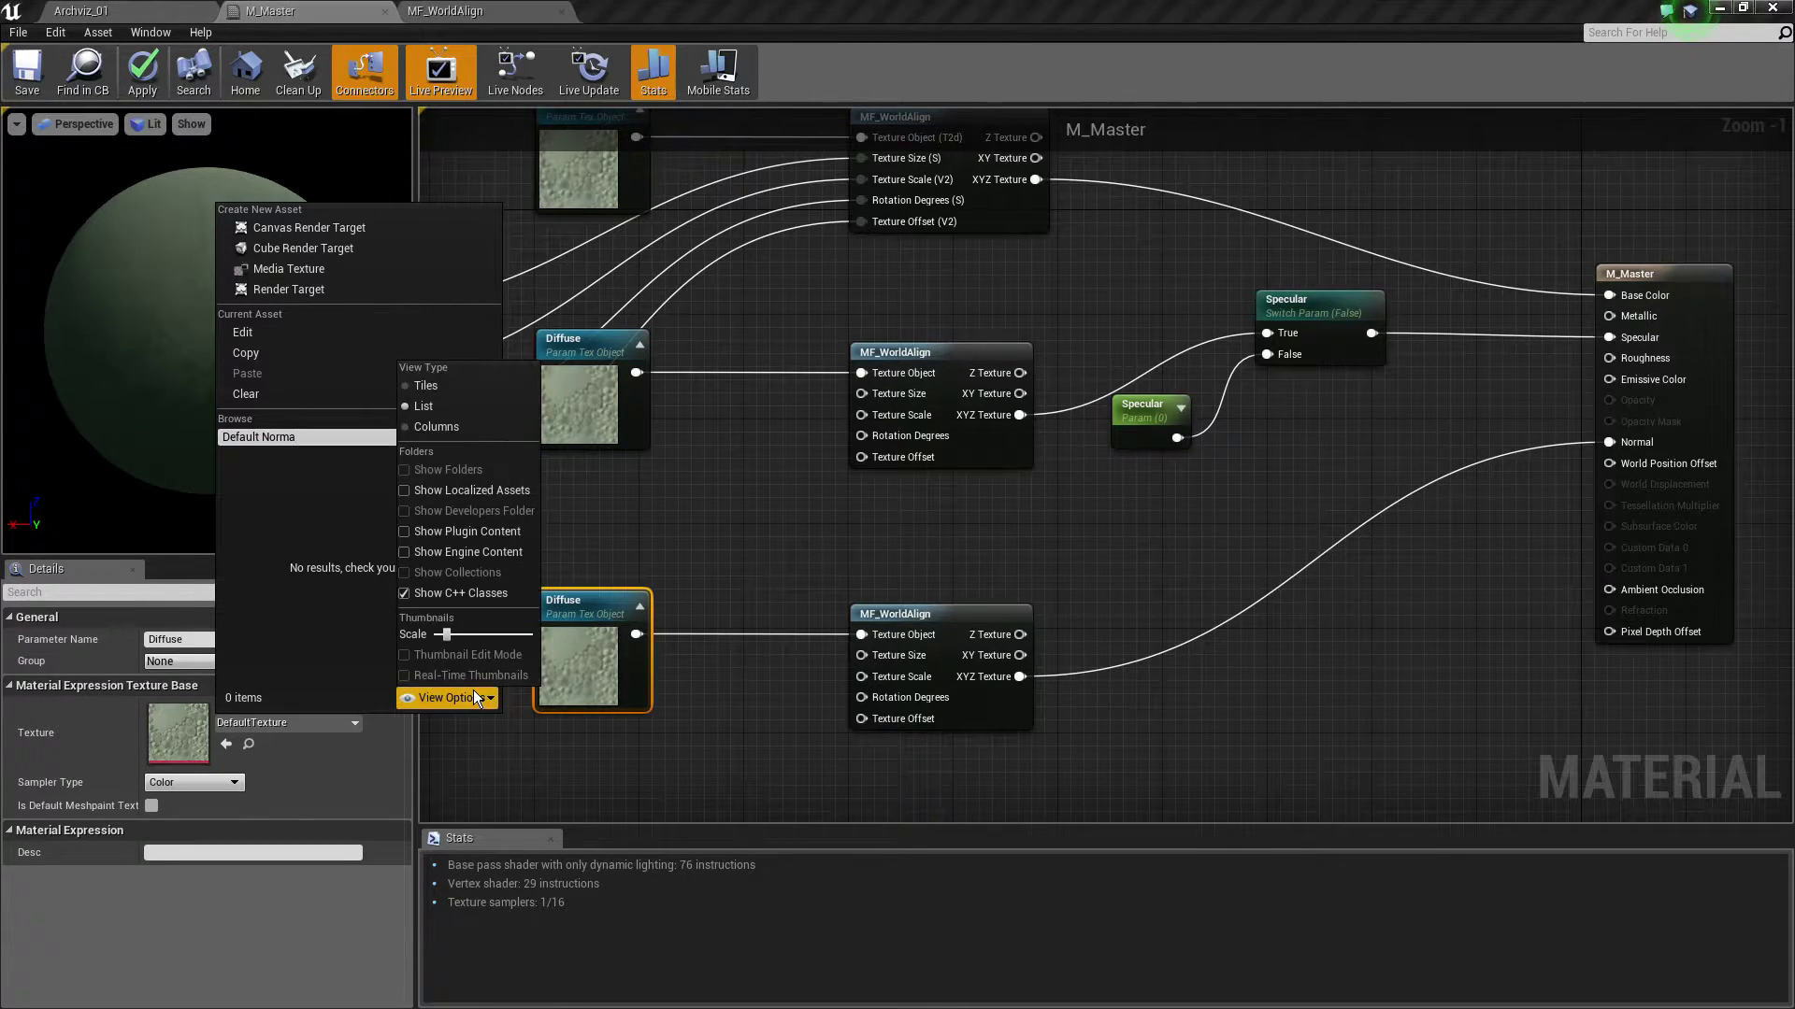
click(463, 563)
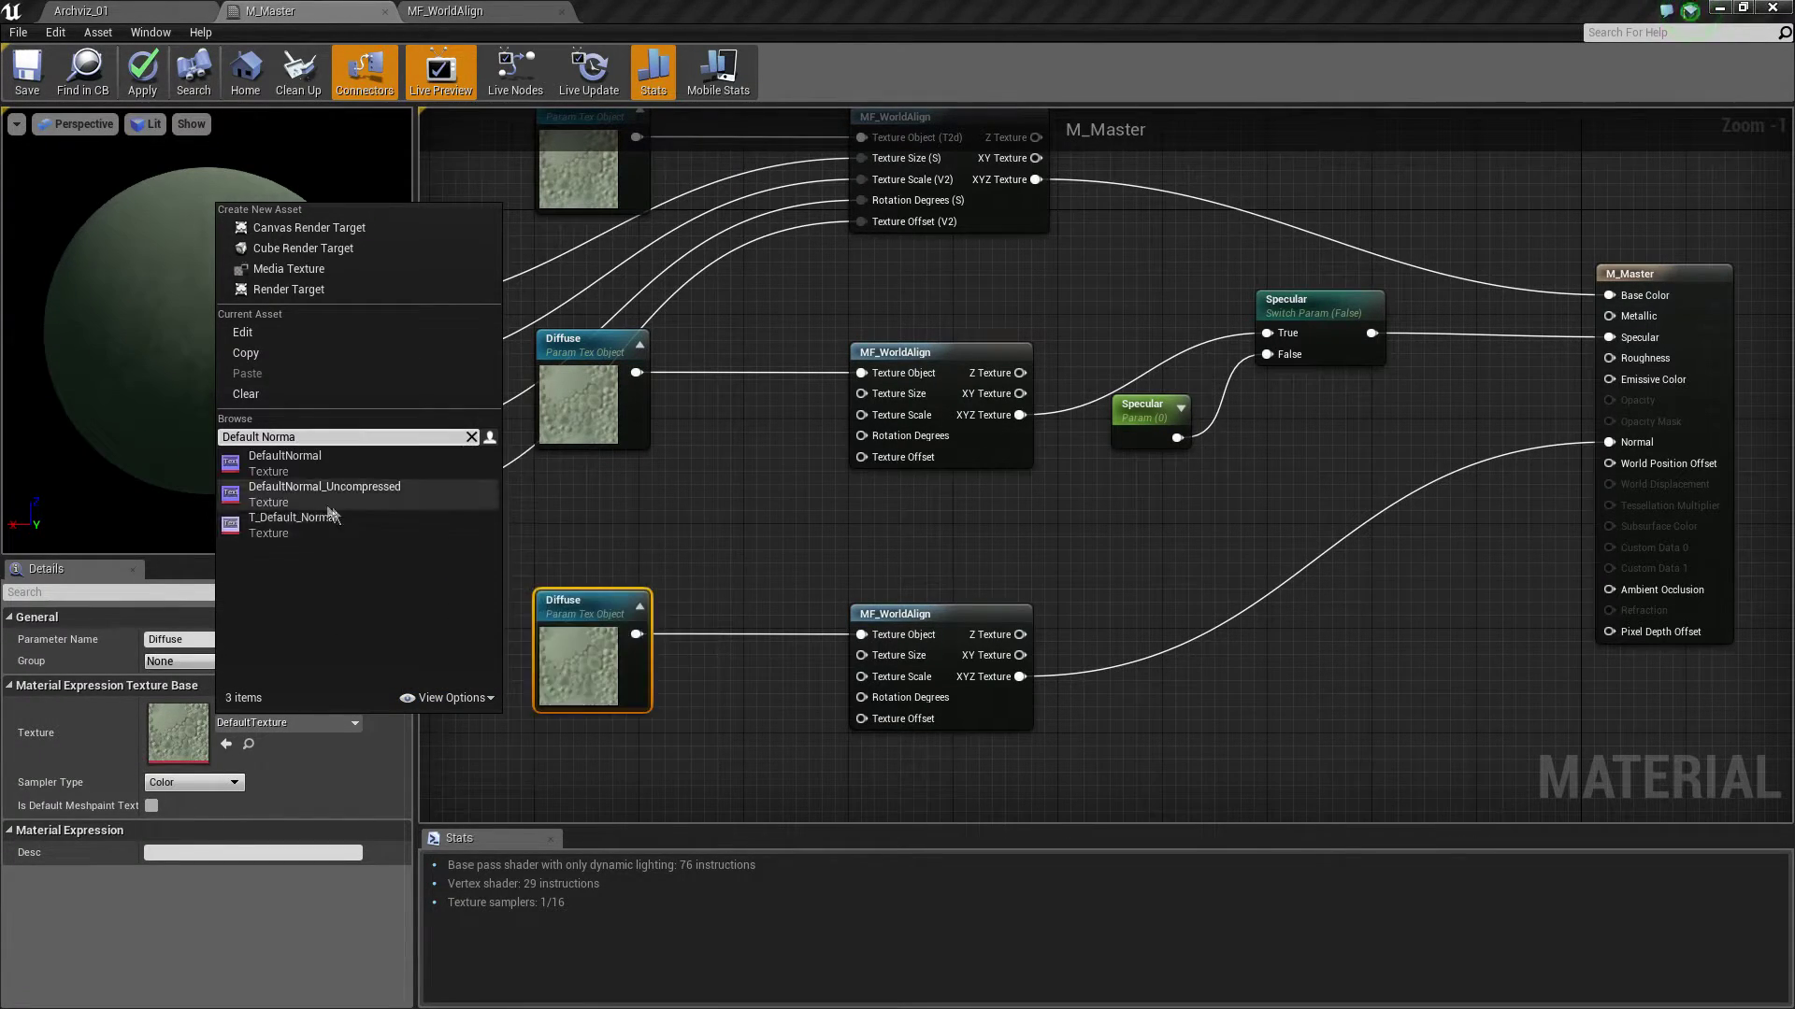
click(294, 464)
click(249, 744)
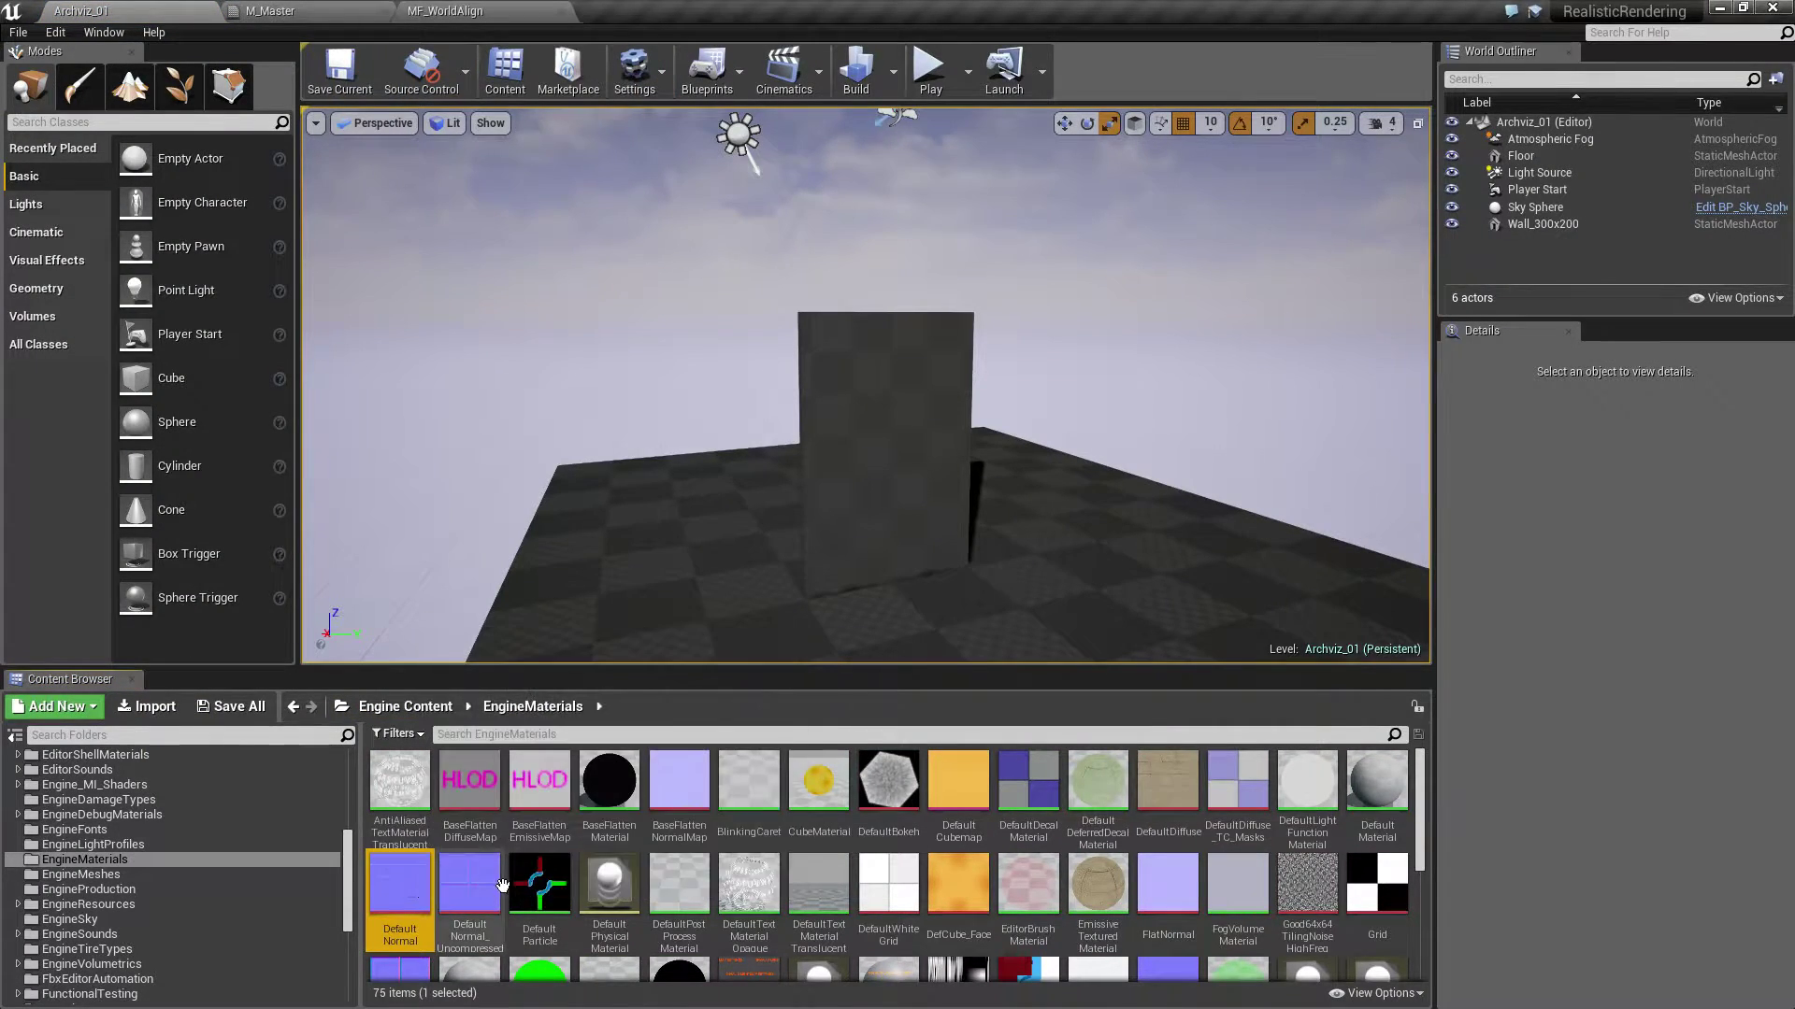
Copy DefaultNormal into the Tuto folder and hide engine content again
drag(400, 883, 105, 839)
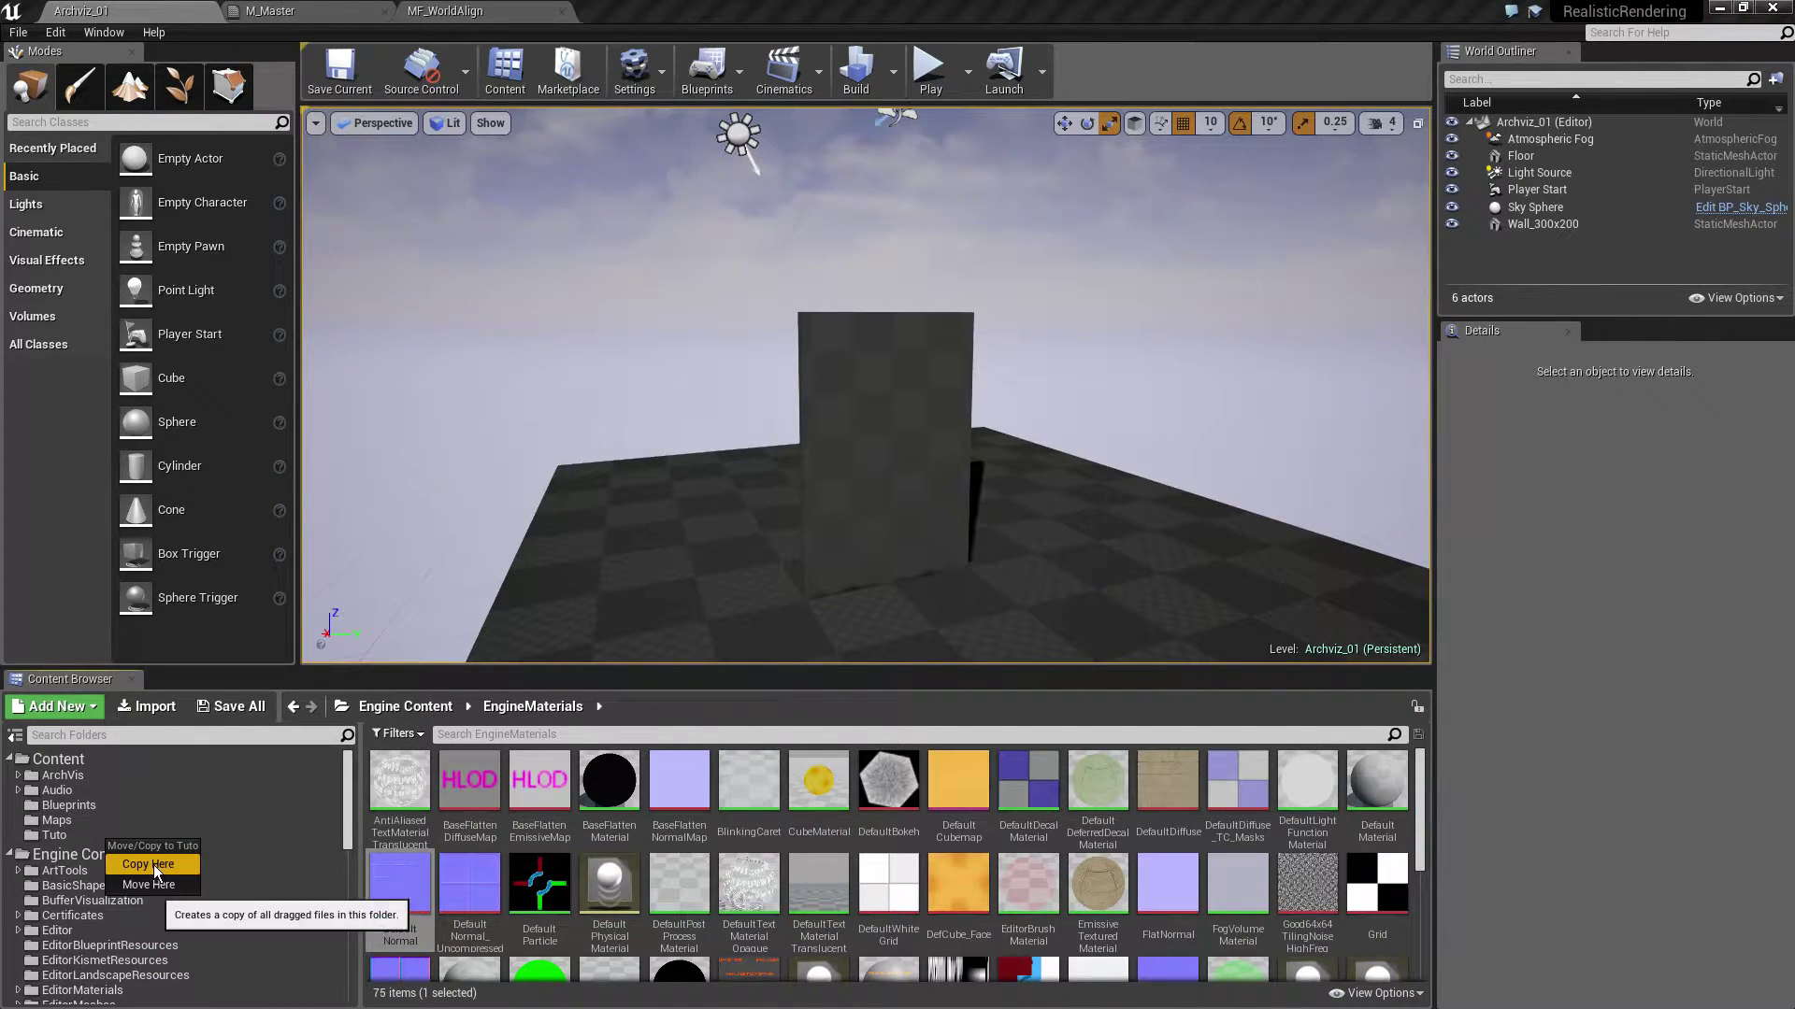
click(136, 854)
click(18, 855)
click(1376, 993)
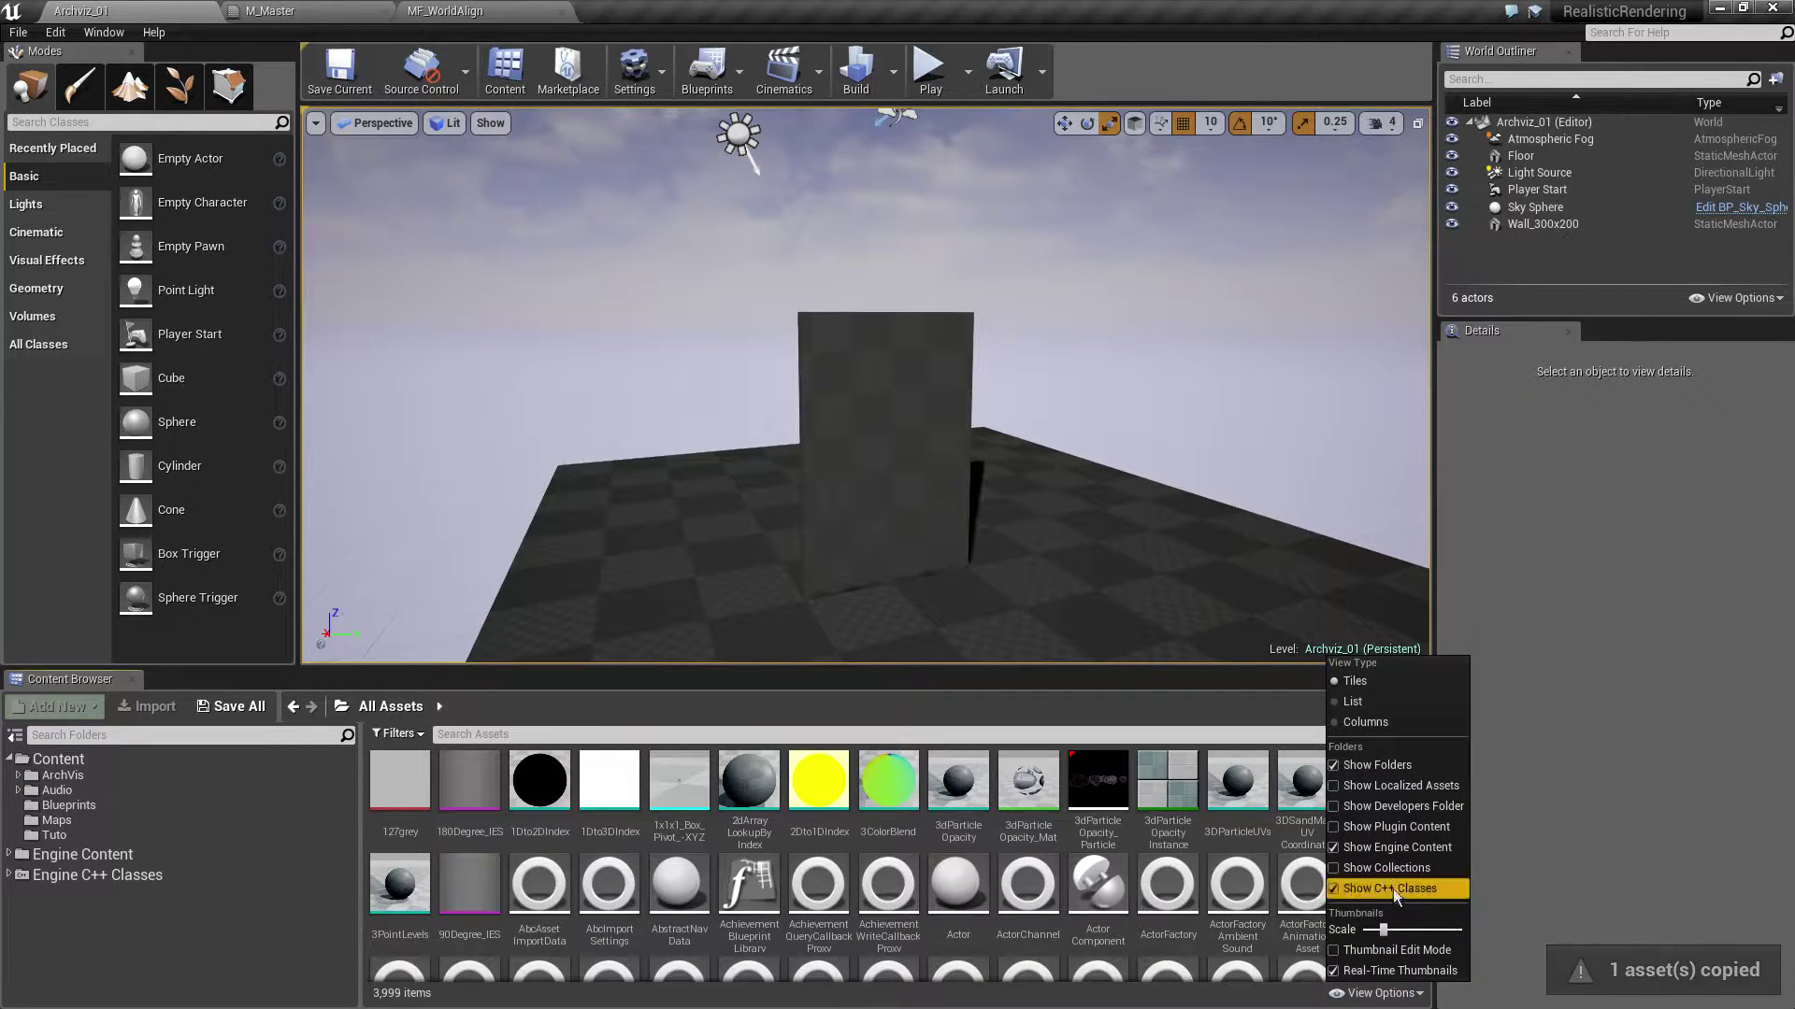
click(1384, 845)
Save the copied DefaultNormal in Tuto and go back to the M_Master editor
click(84, 835)
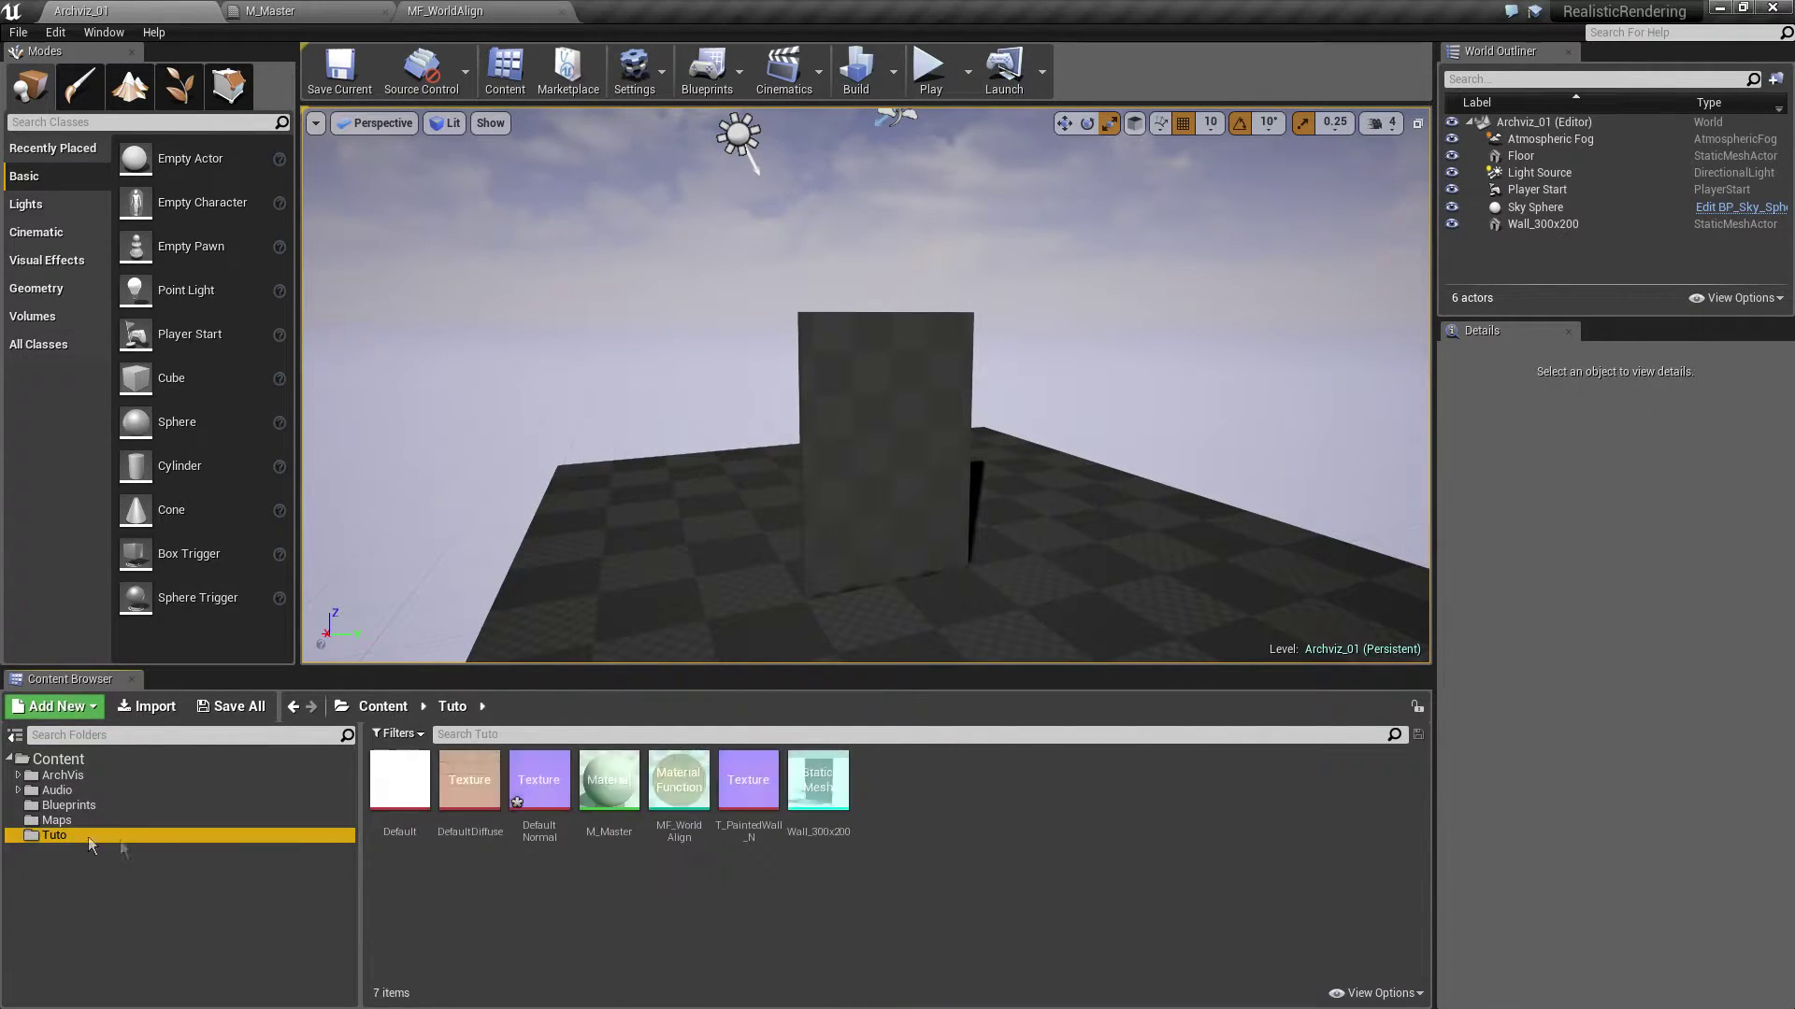
right_click(549, 811)
mouse_move(649, 581)
click(640, 537)
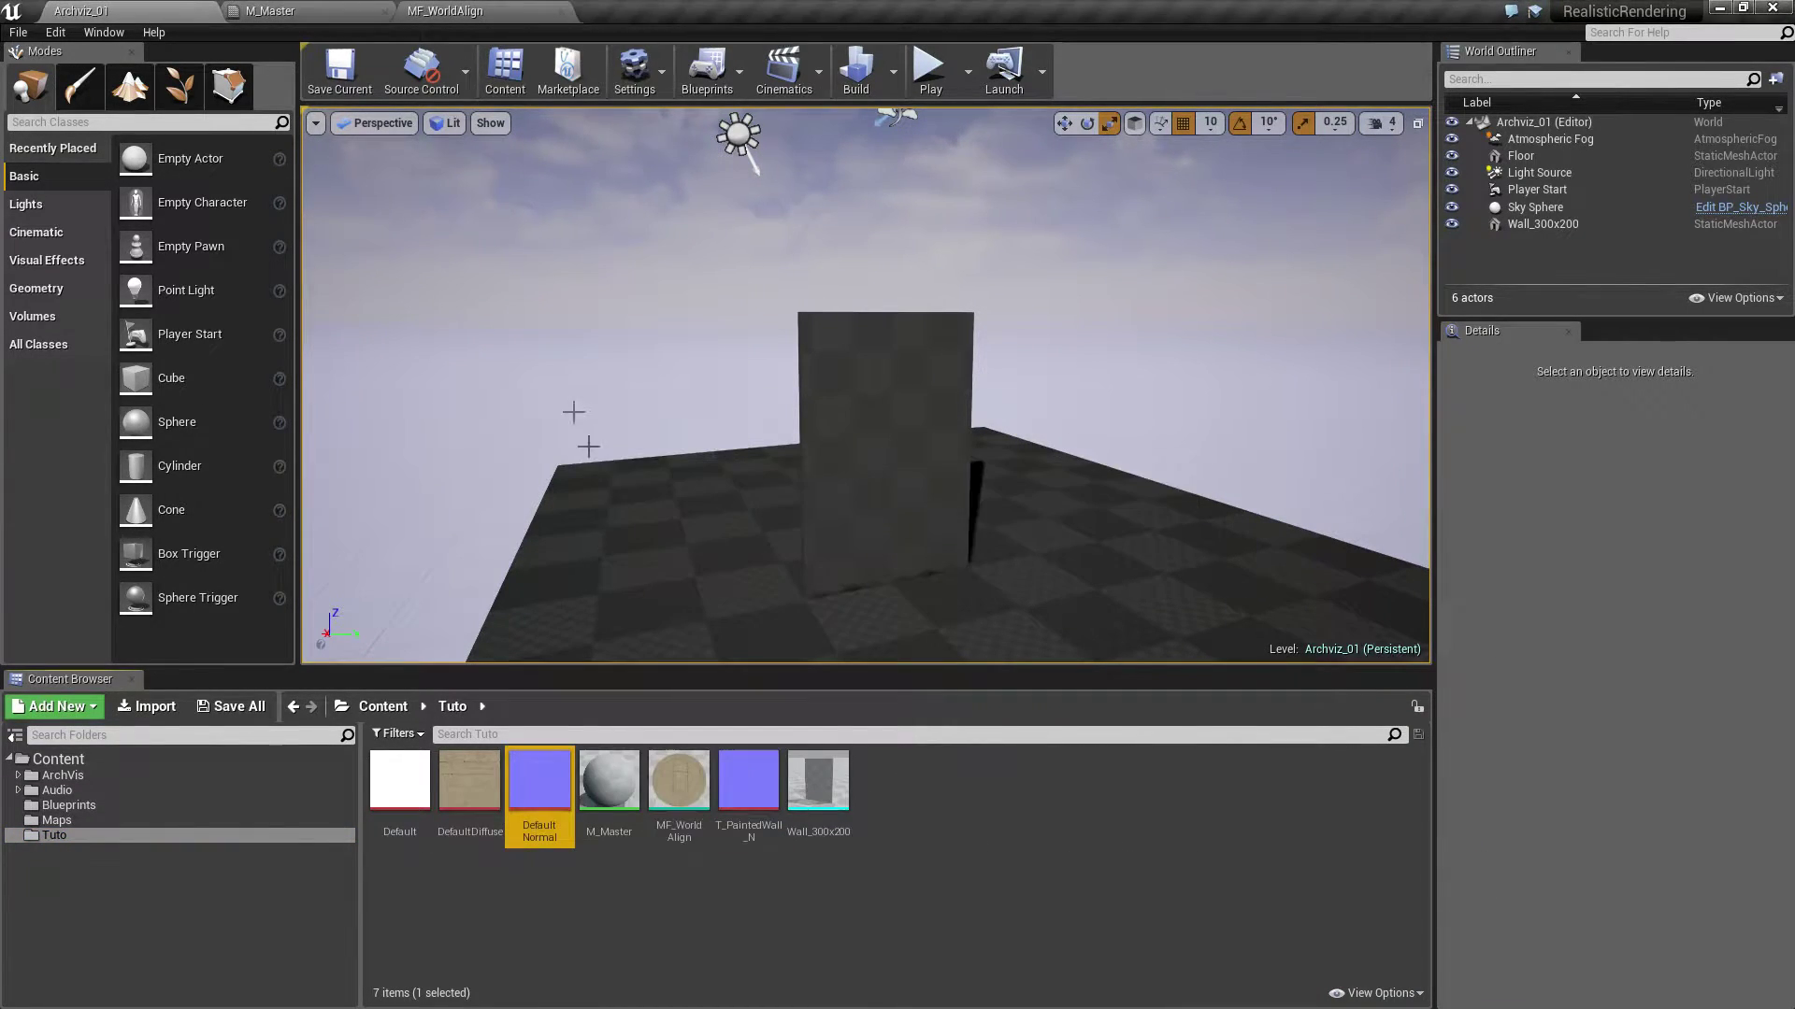
click(611, 664)
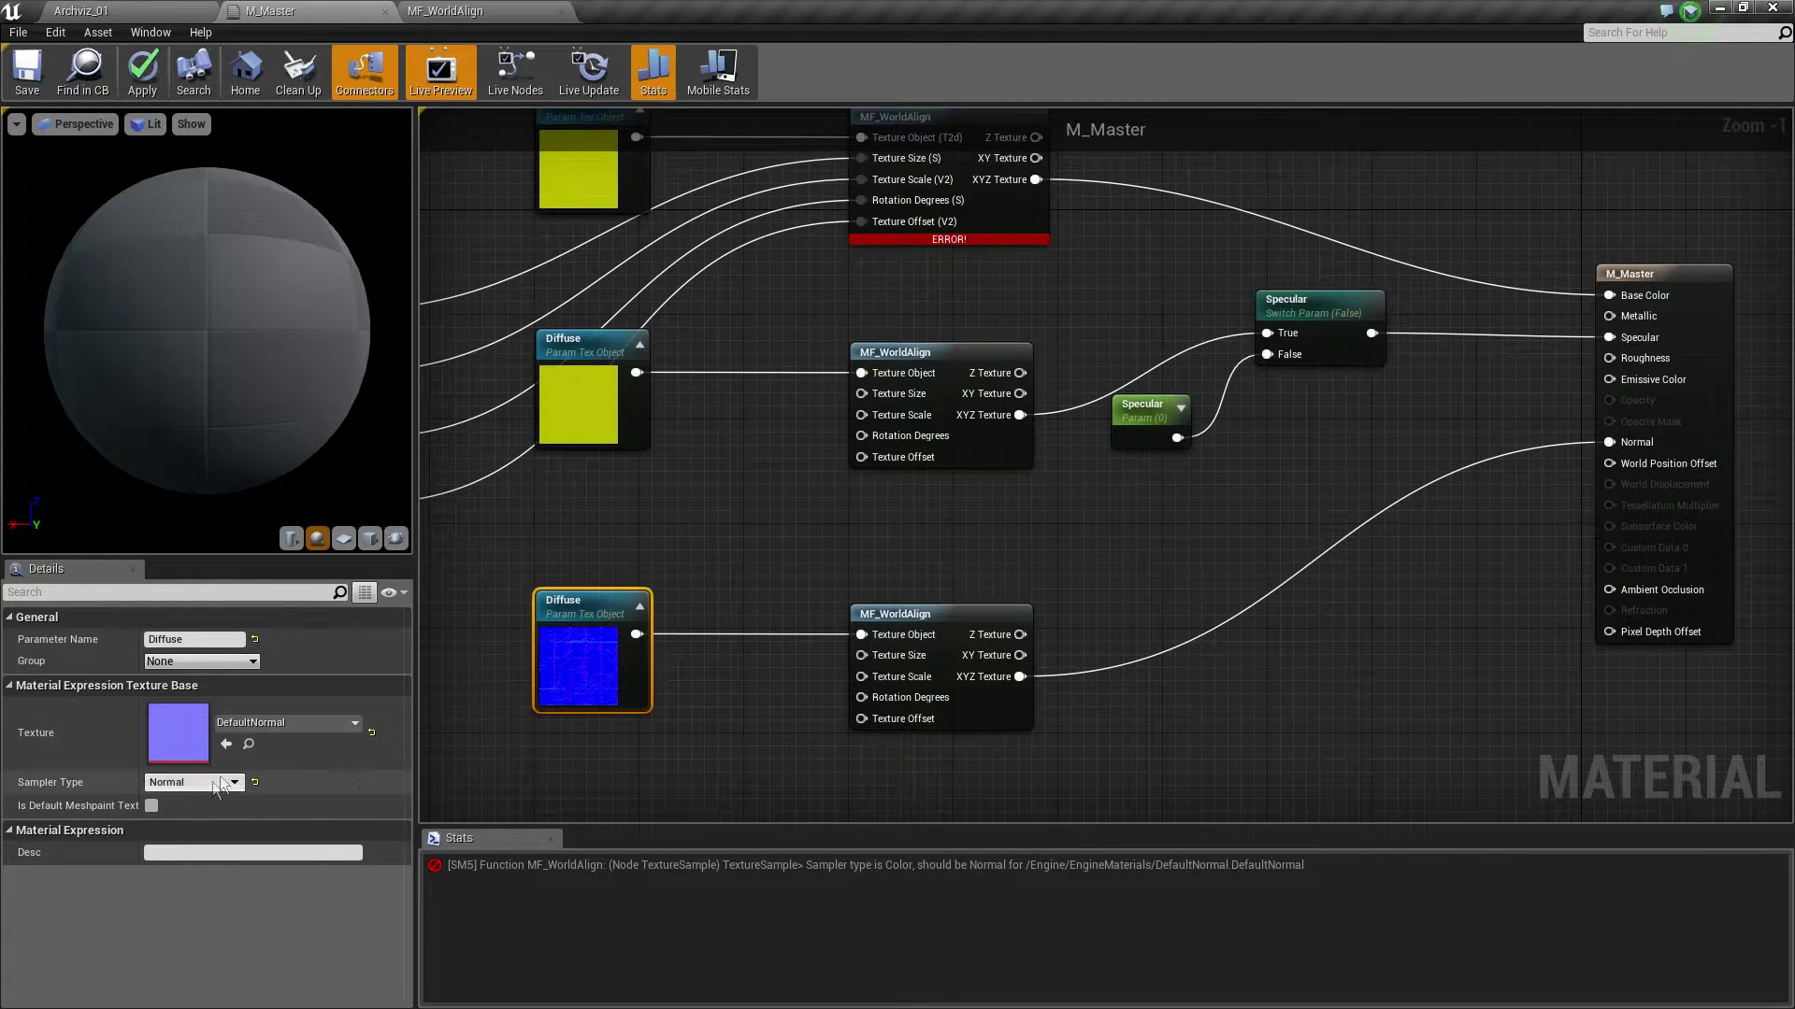
Assign the Tuto folder's DefaultNormal copy to the bottom Diffuse texture parameter
click(260, 725)
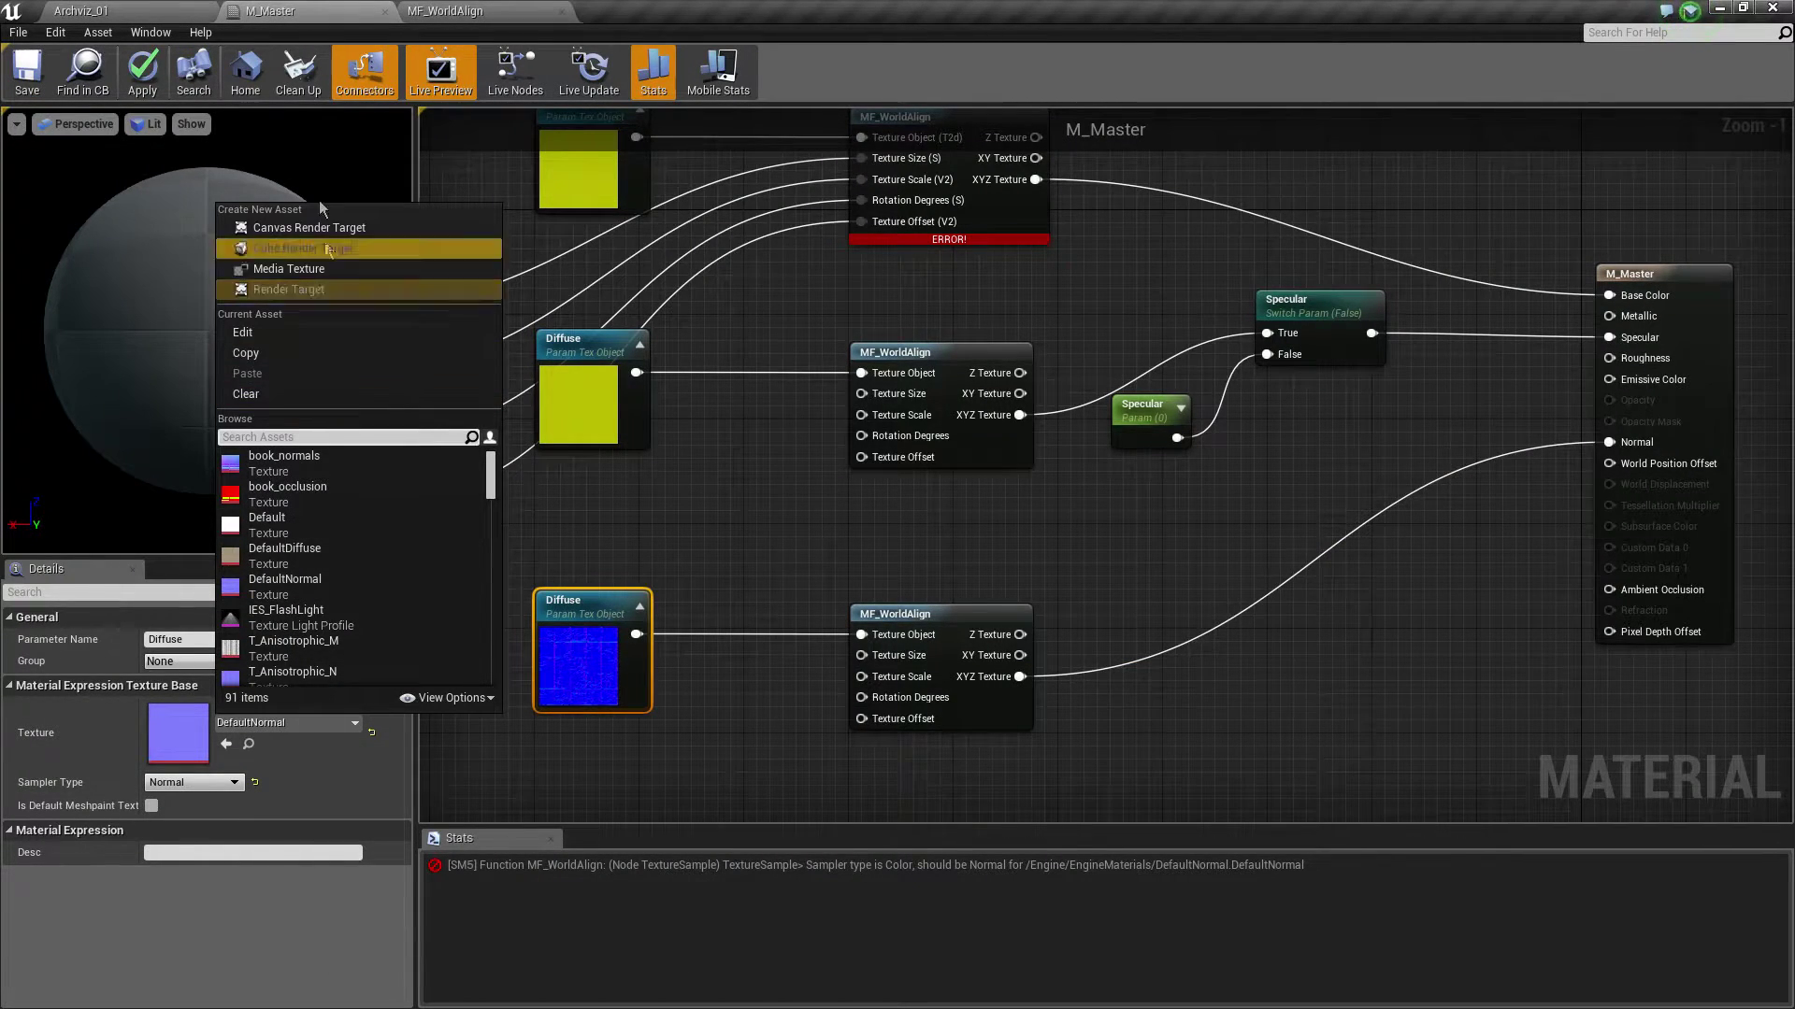
click(82, 10)
click(294, 10)
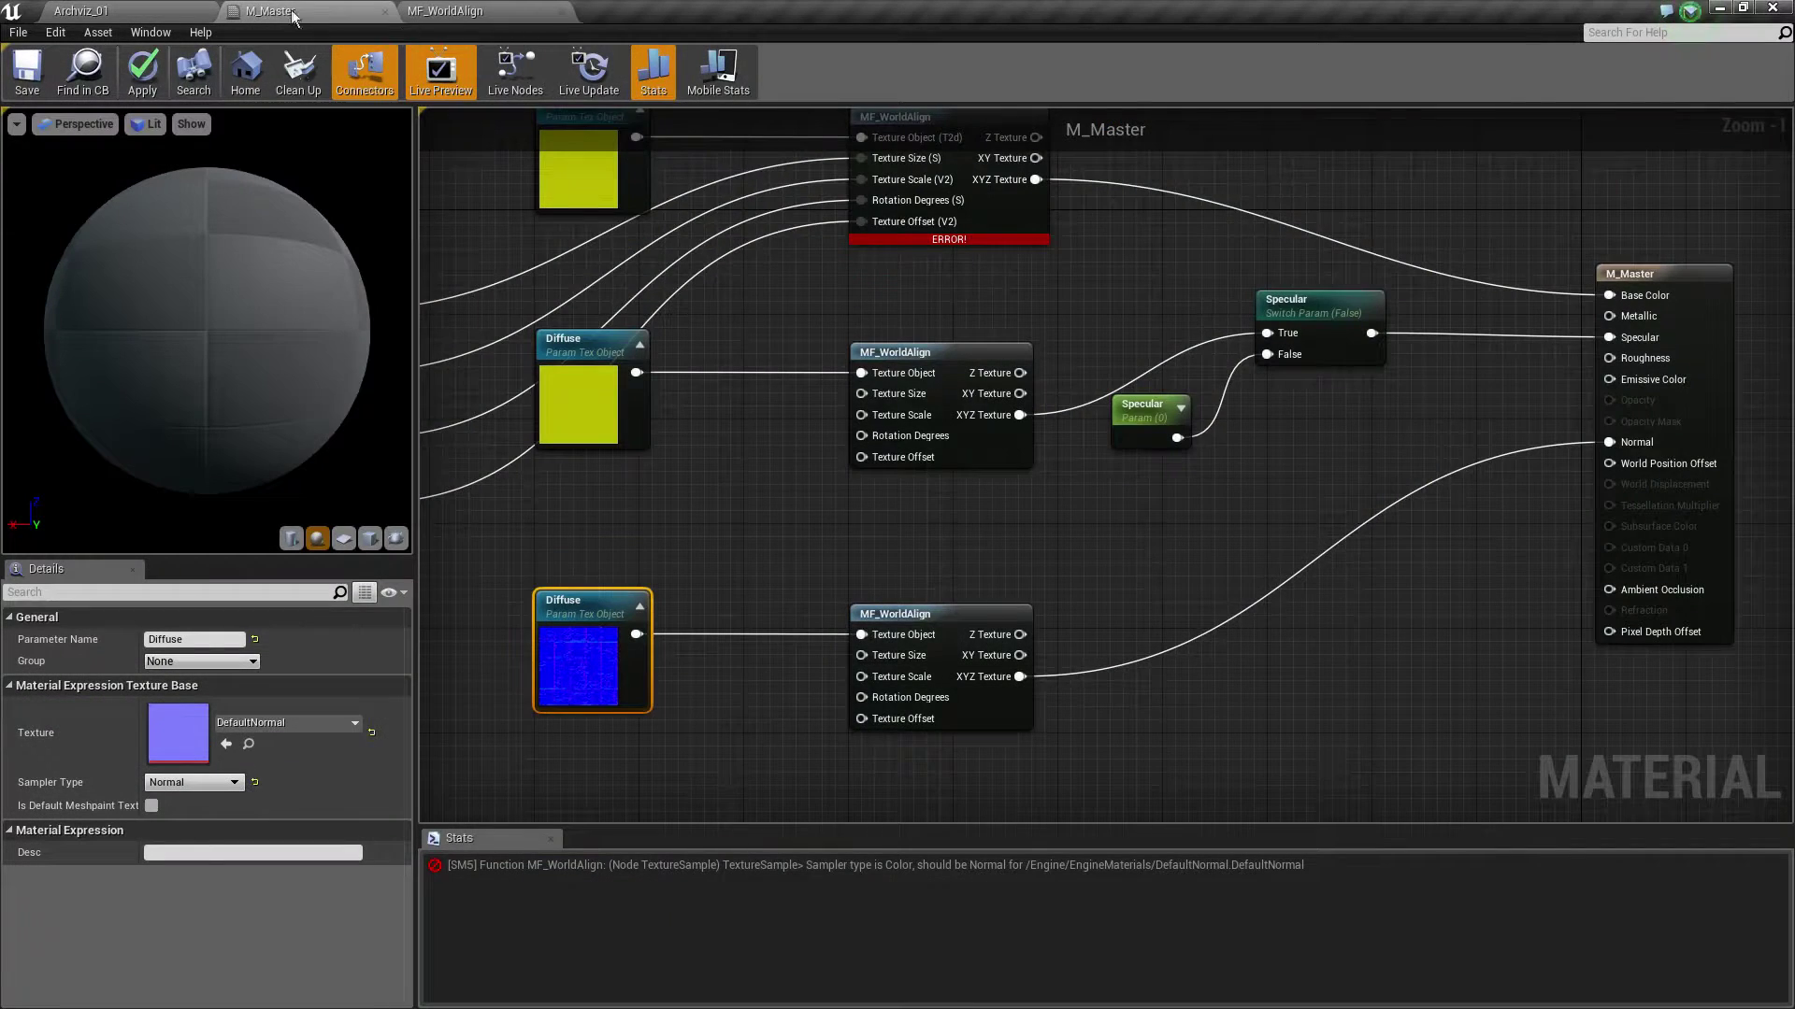
click(226, 744)
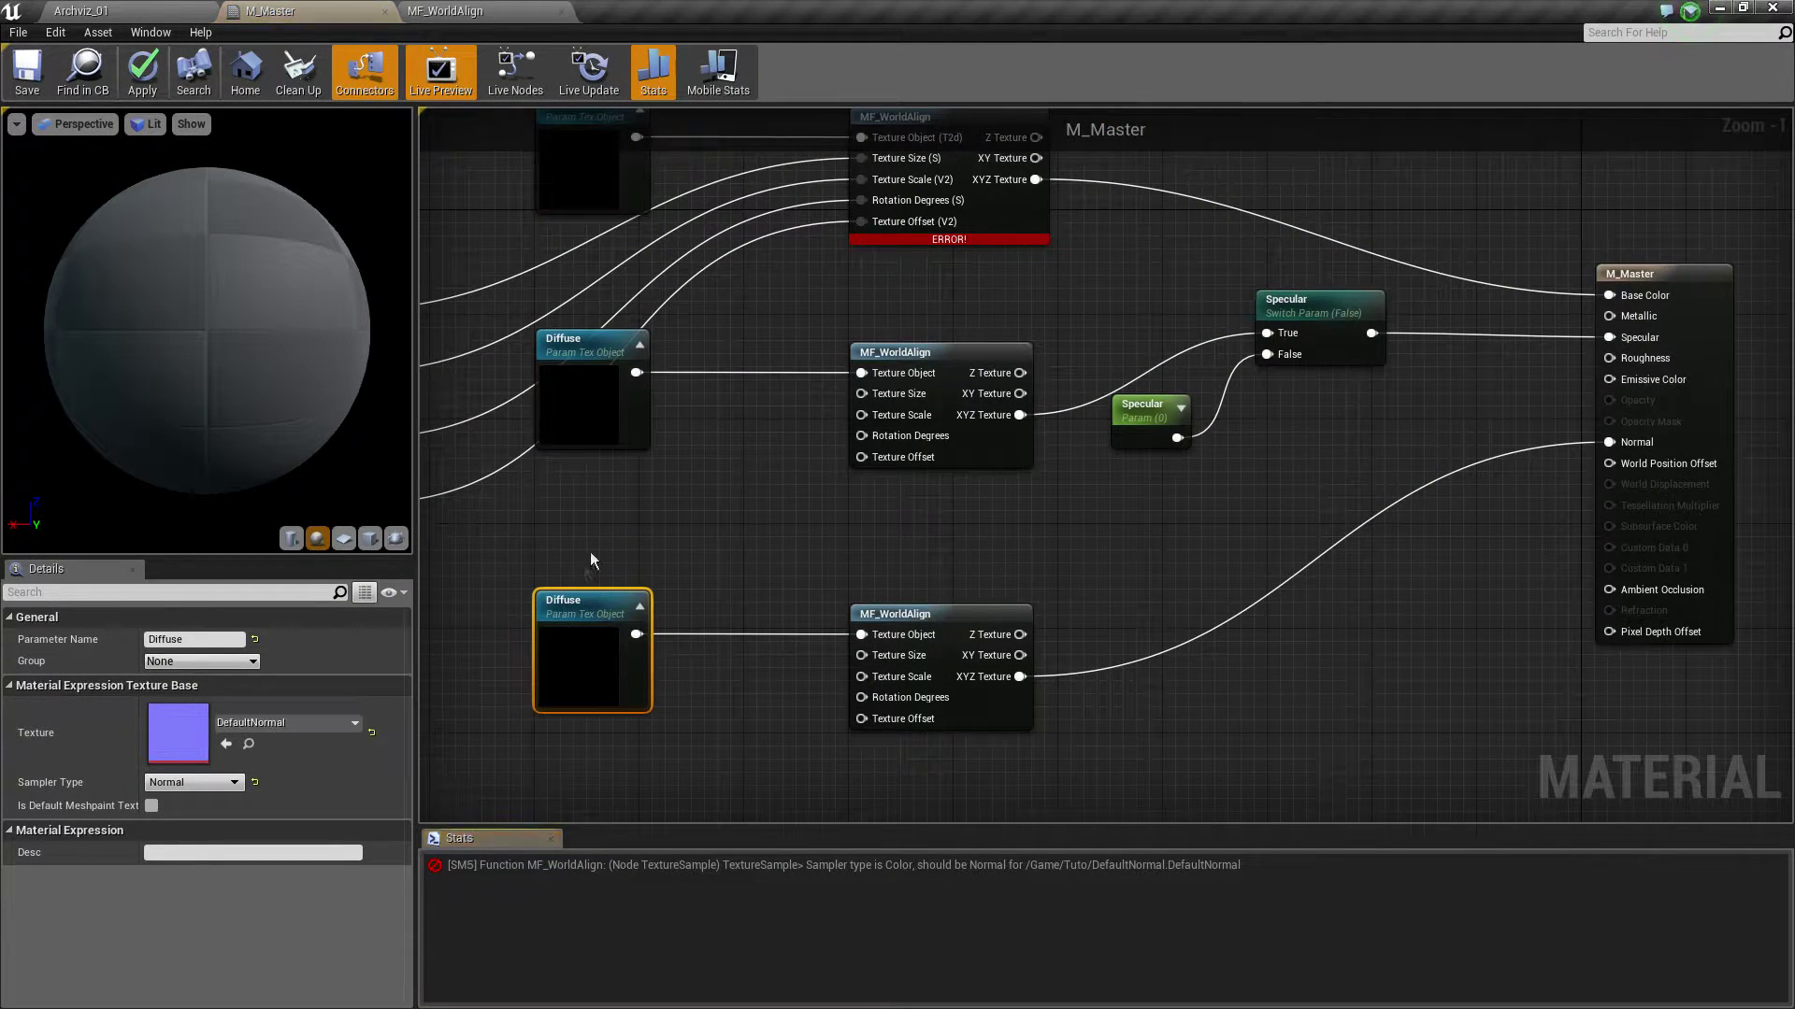
Keep the sampler type as Color and select the middle texture parameter node
drag(641, 229, 755, 583)
click(194, 782)
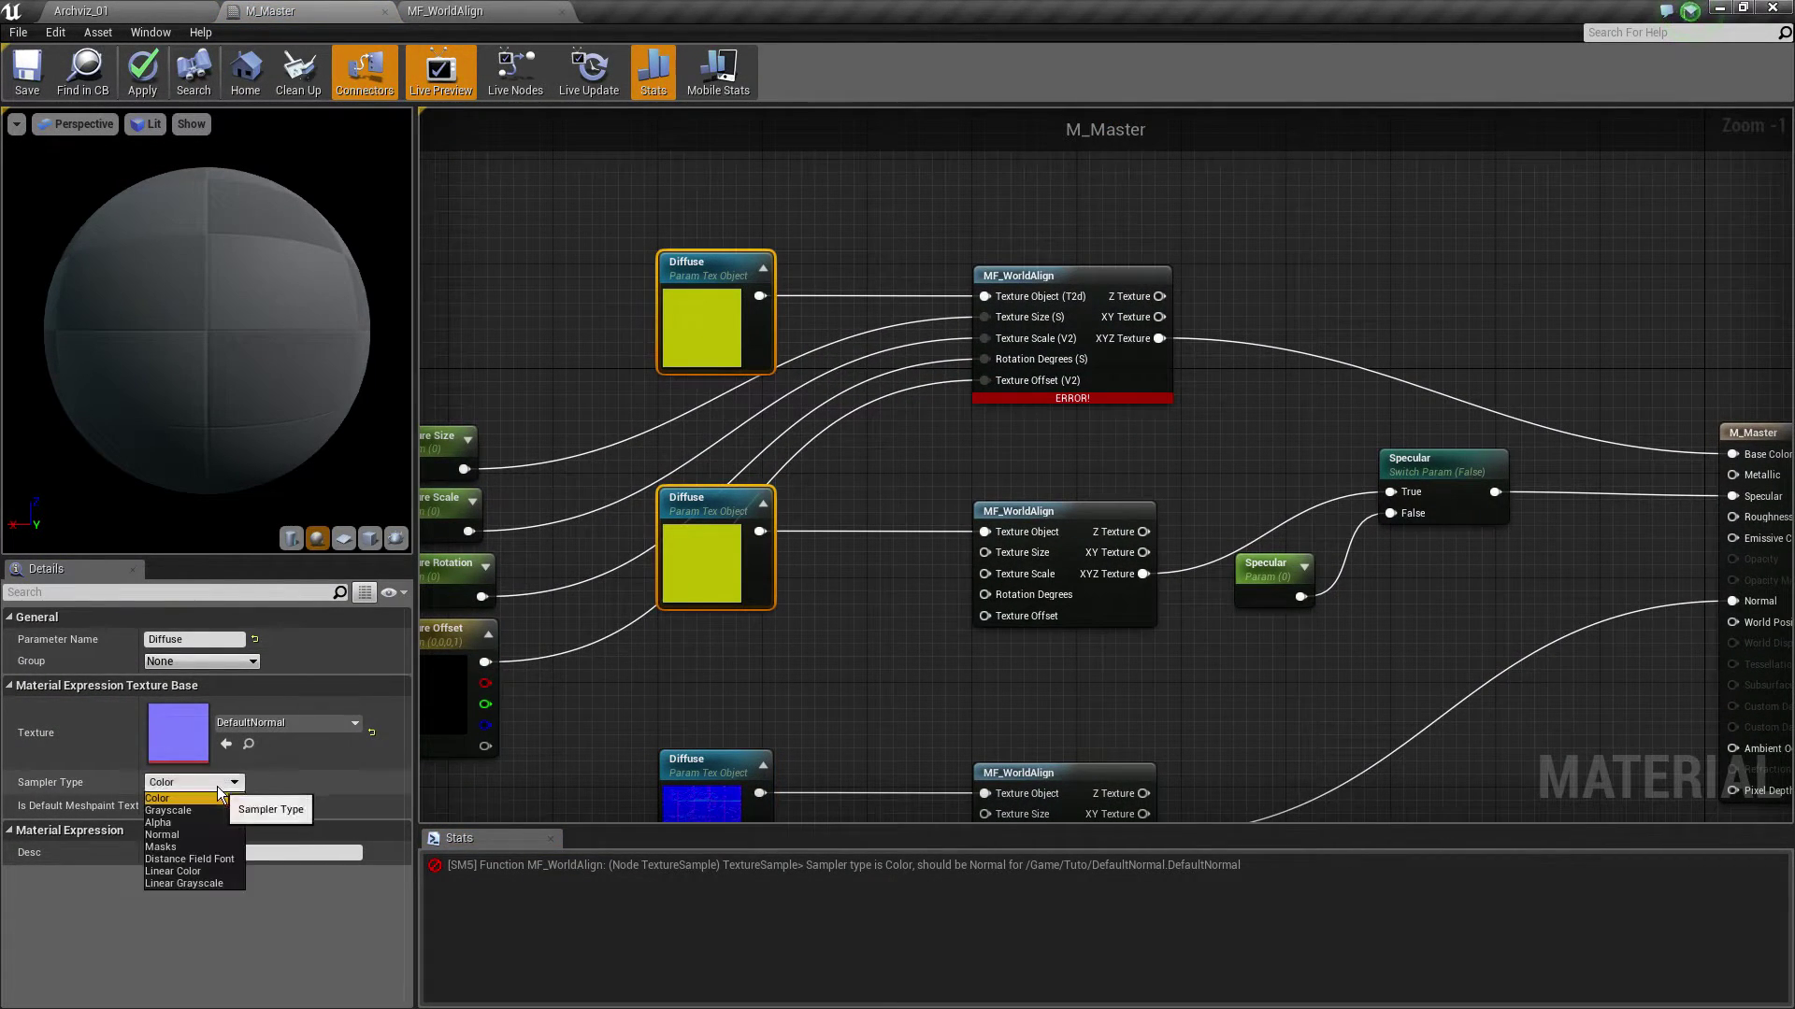
click(180, 796)
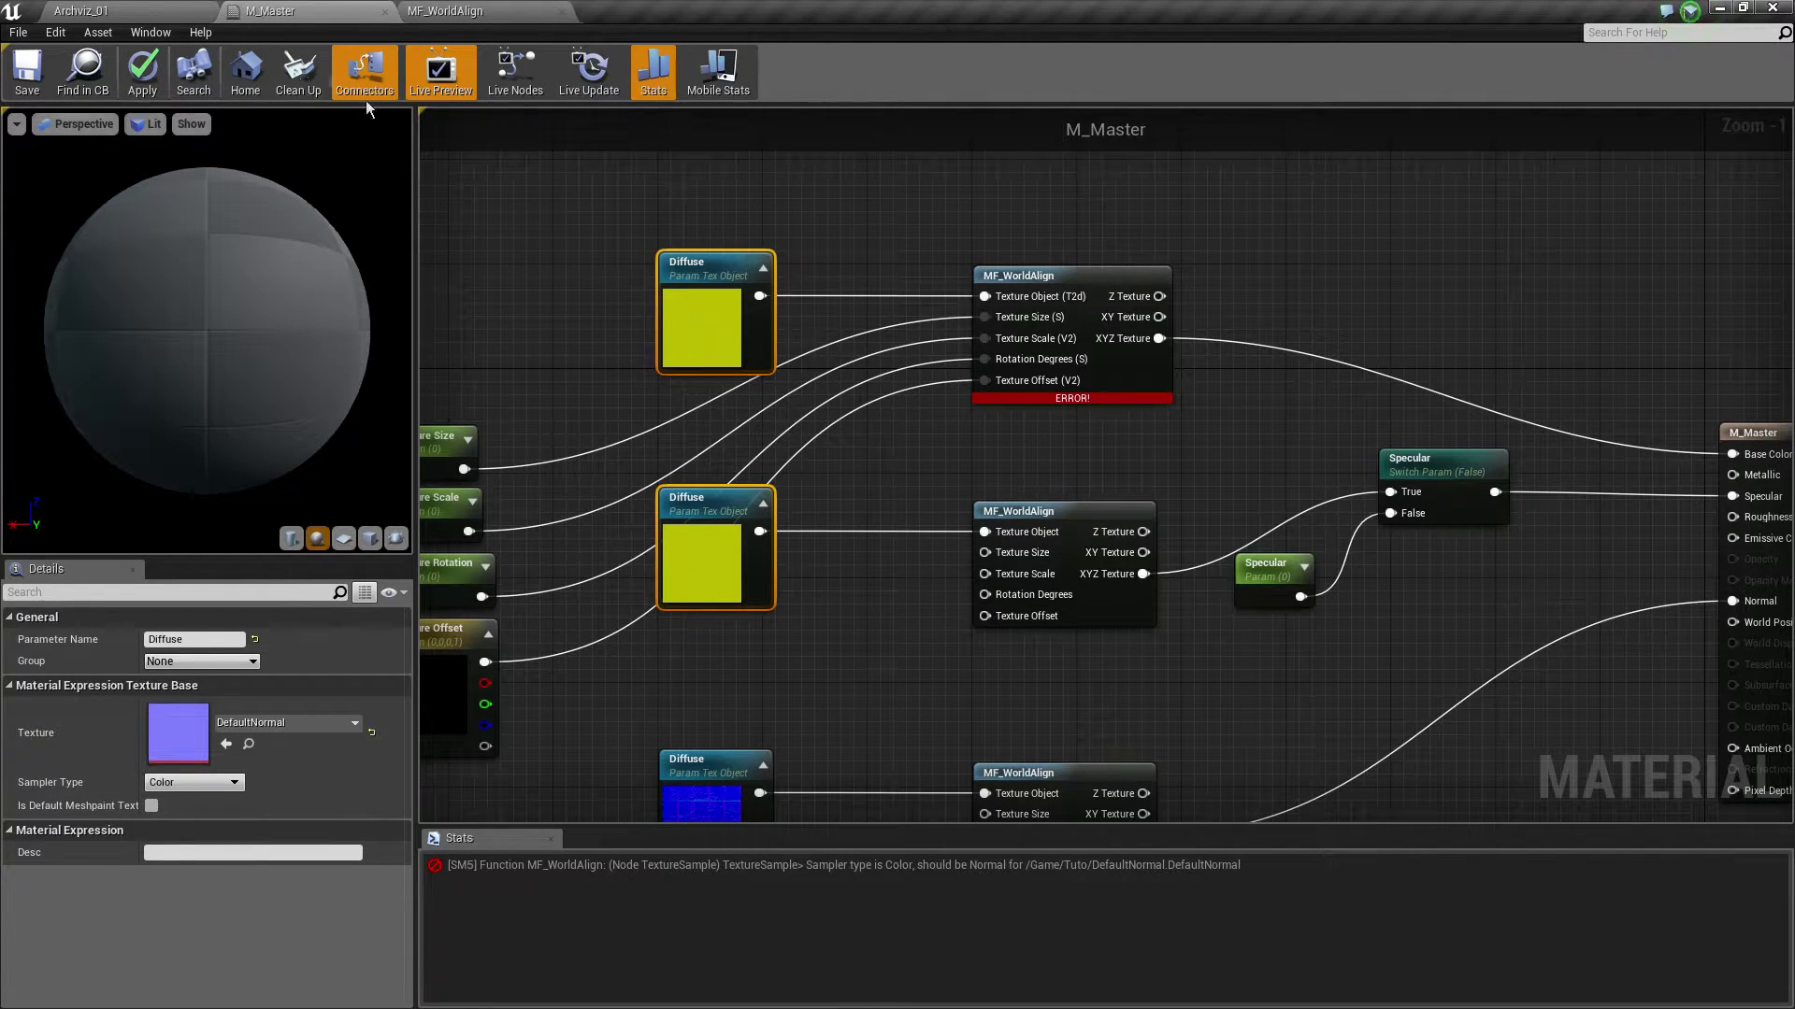
right_drag(710, 794, 710, 645)
click(715, 655)
click(733, 450)
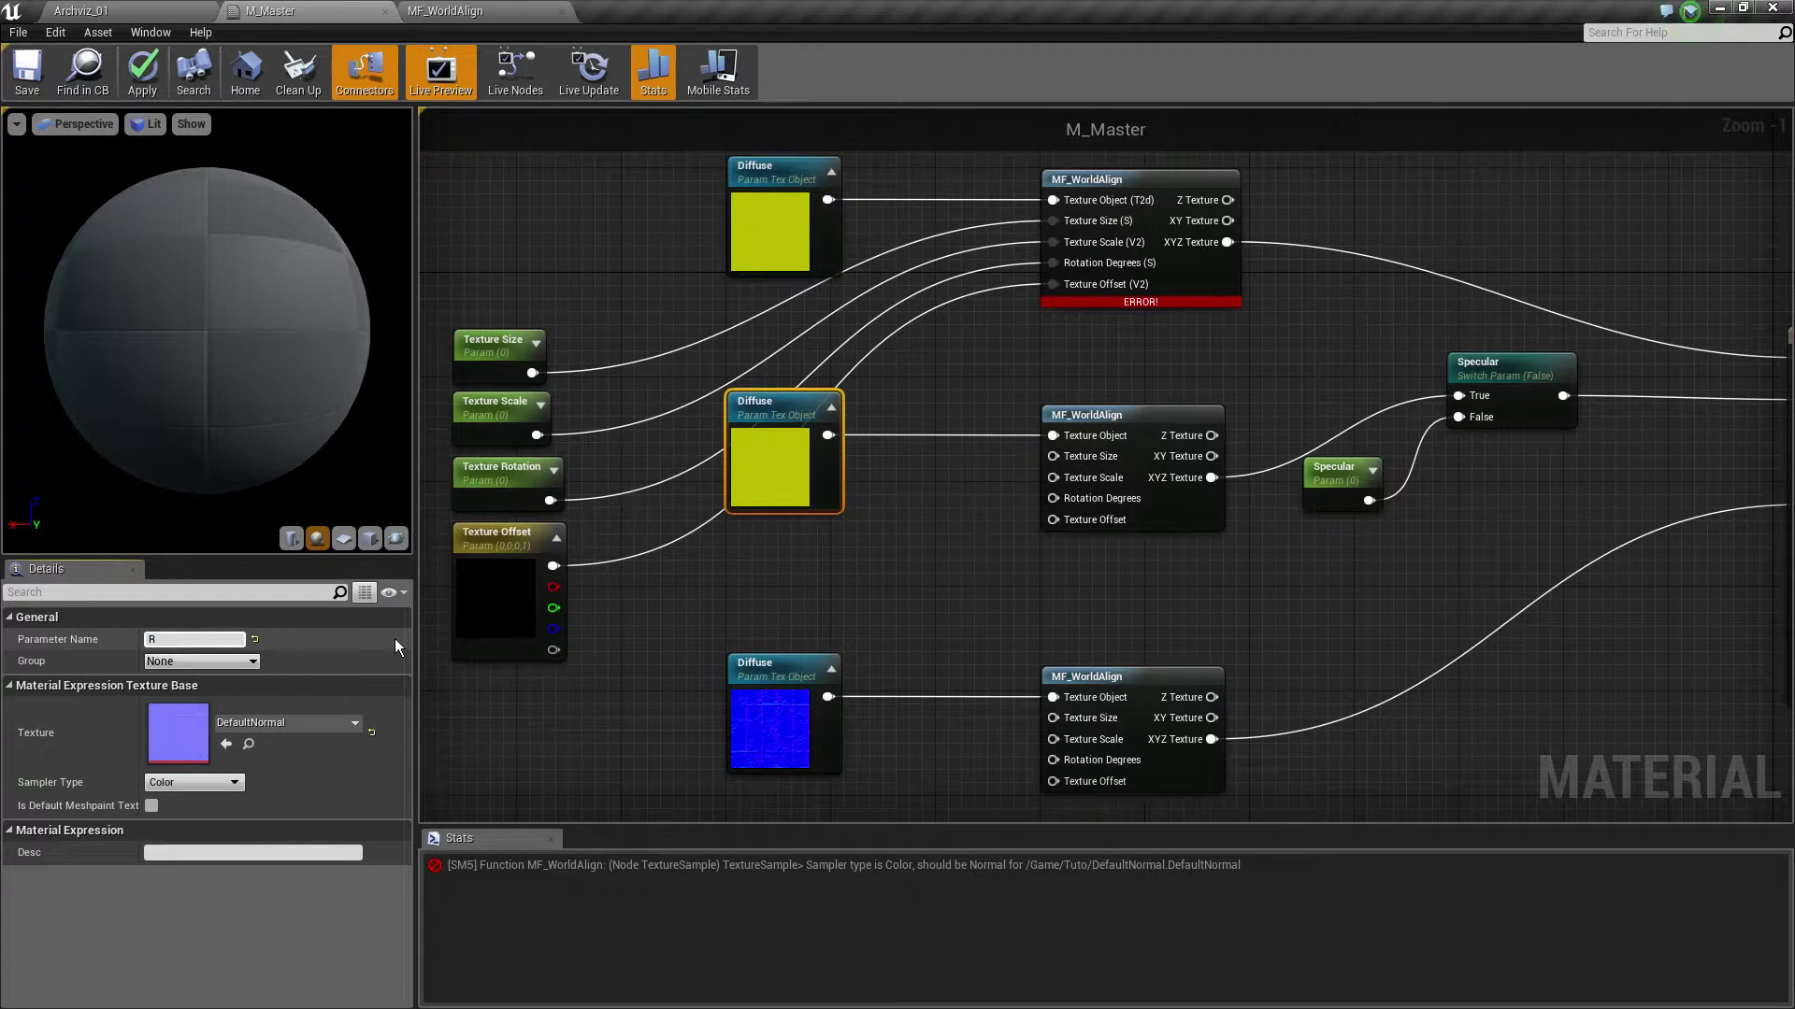
Rename the middle texture parameter to Specular and the bottom one to Normal
text(pecular)
key(Return)
click(776, 729)
click(212, 641)
text(mal)
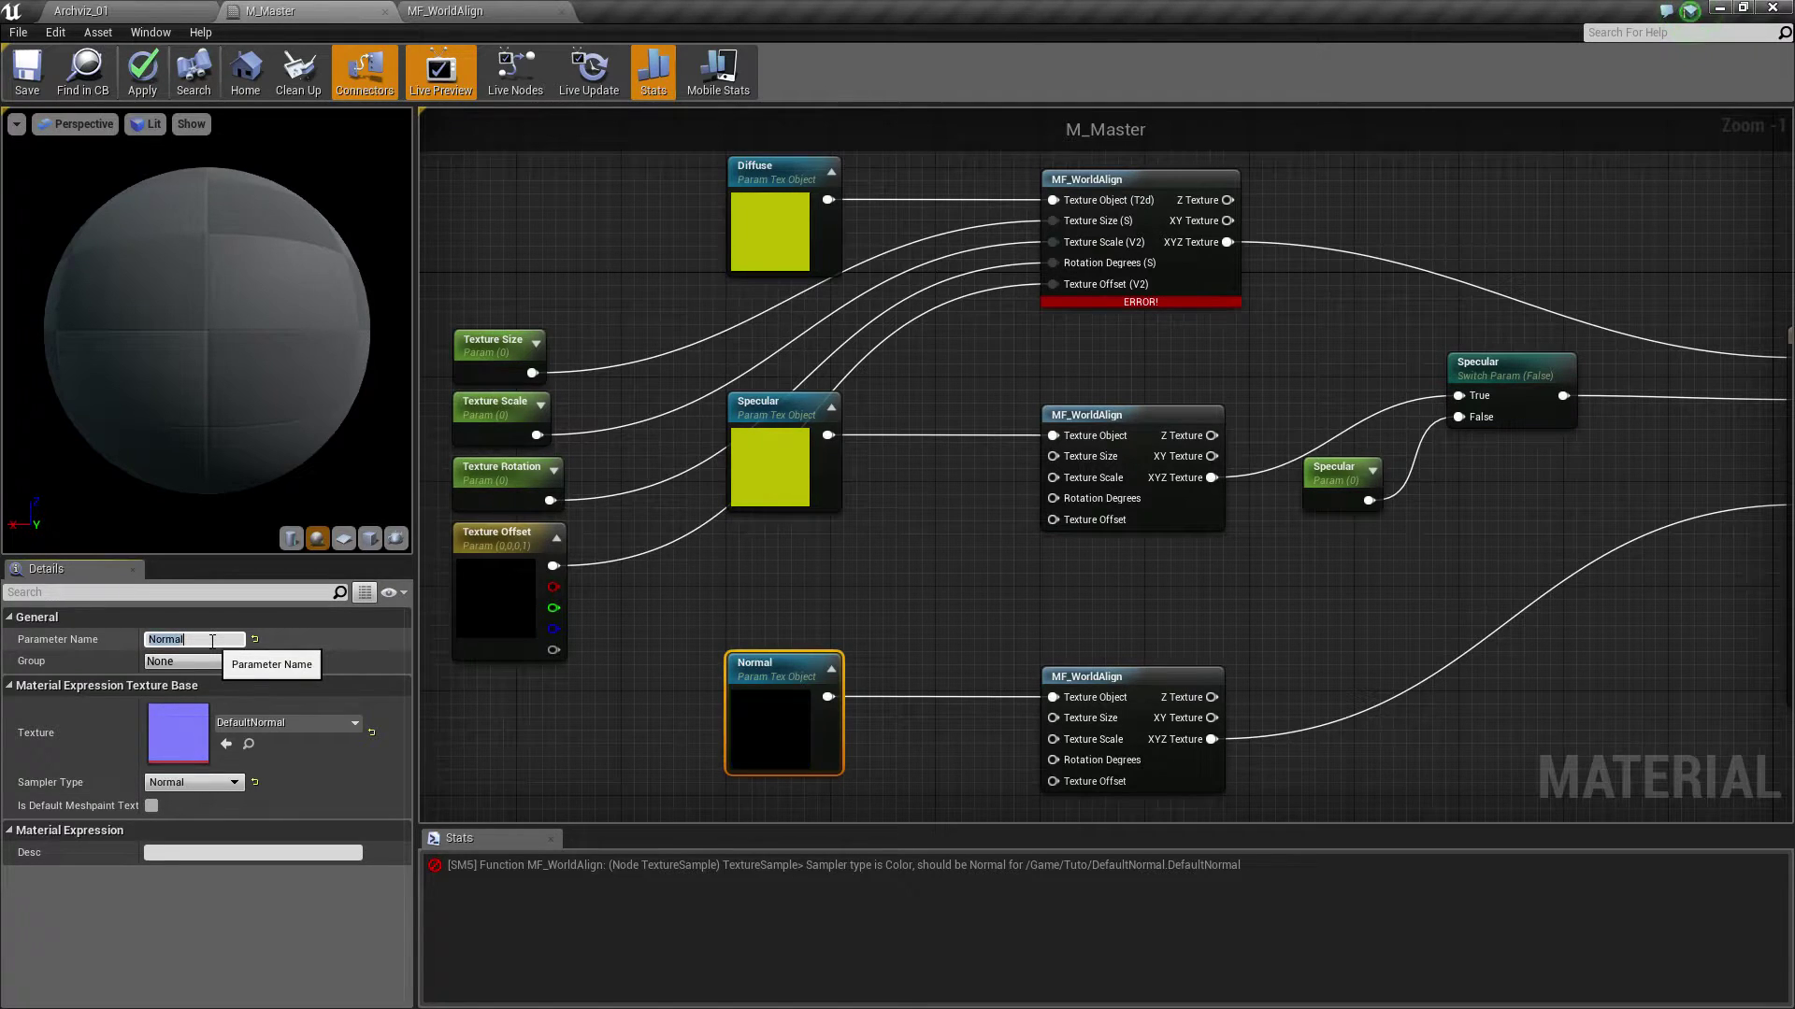
key(Return)
Give the Diffuse parameter the DefaultDiffuse texture and the Specular parameter the white Default texture
right_drag(627, 497, 634, 575)
drag(681, 240, 869, 603)
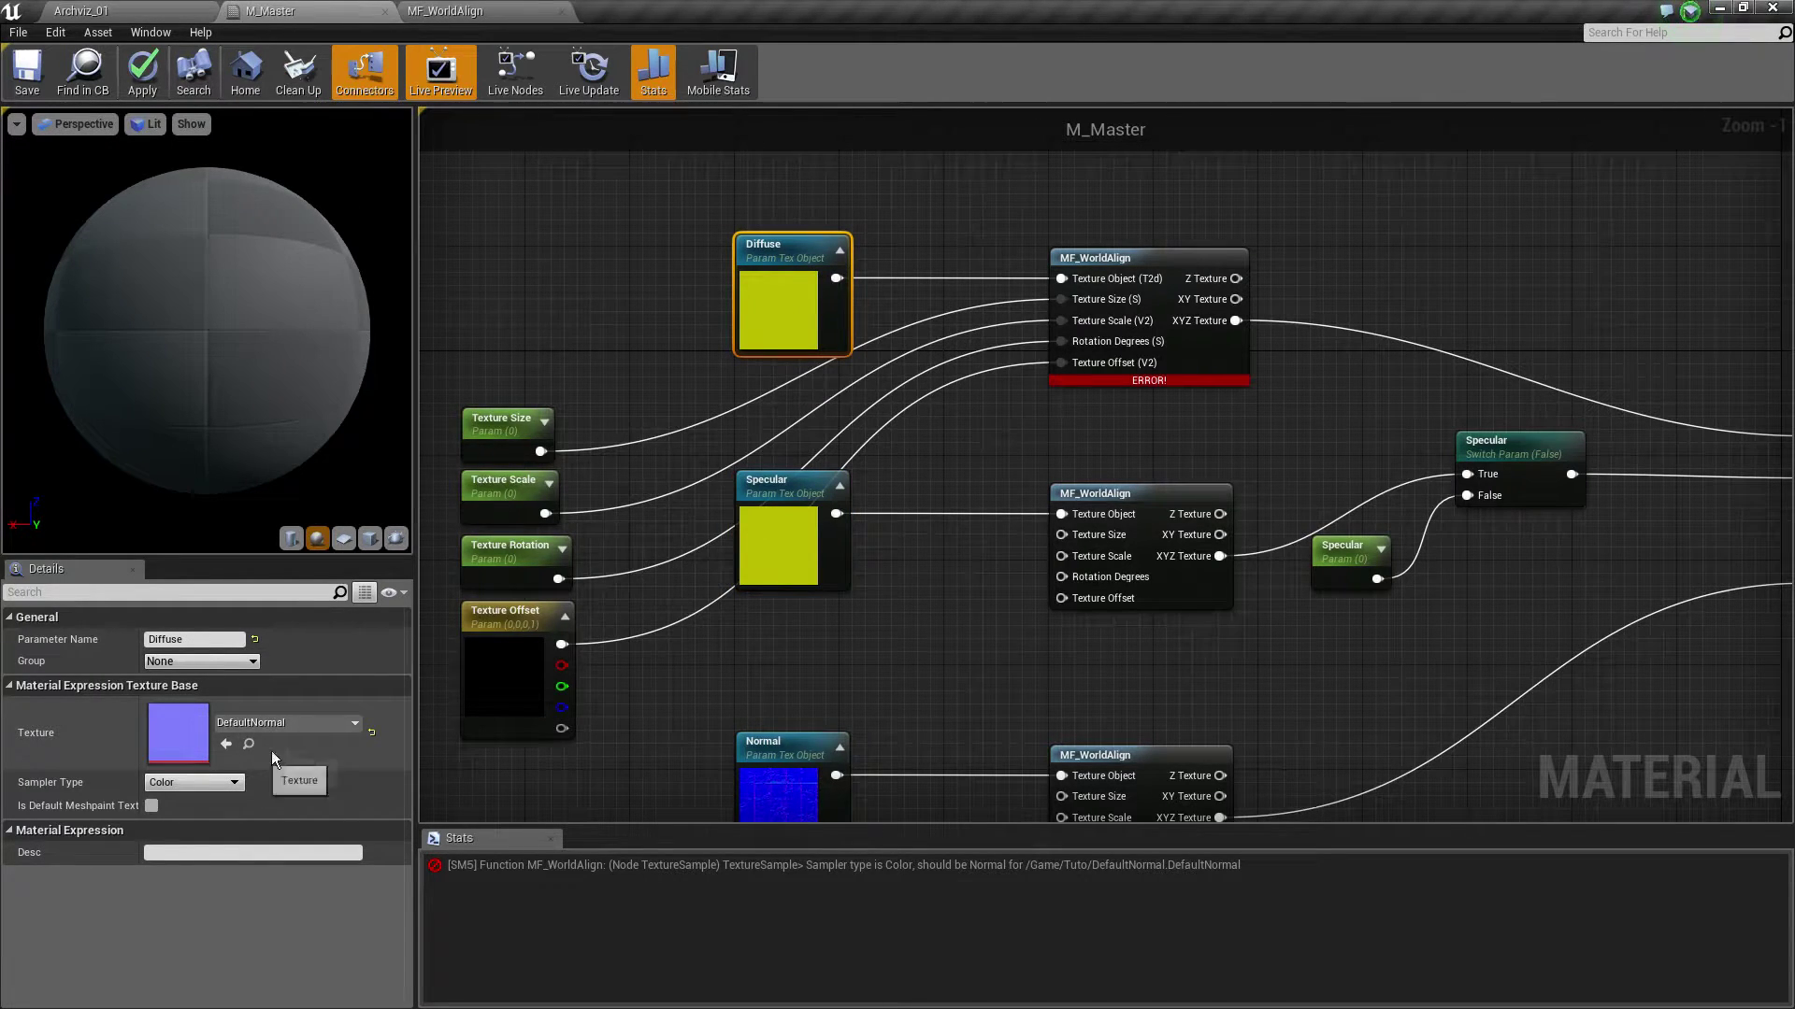
click(301, 722)
text(Def)
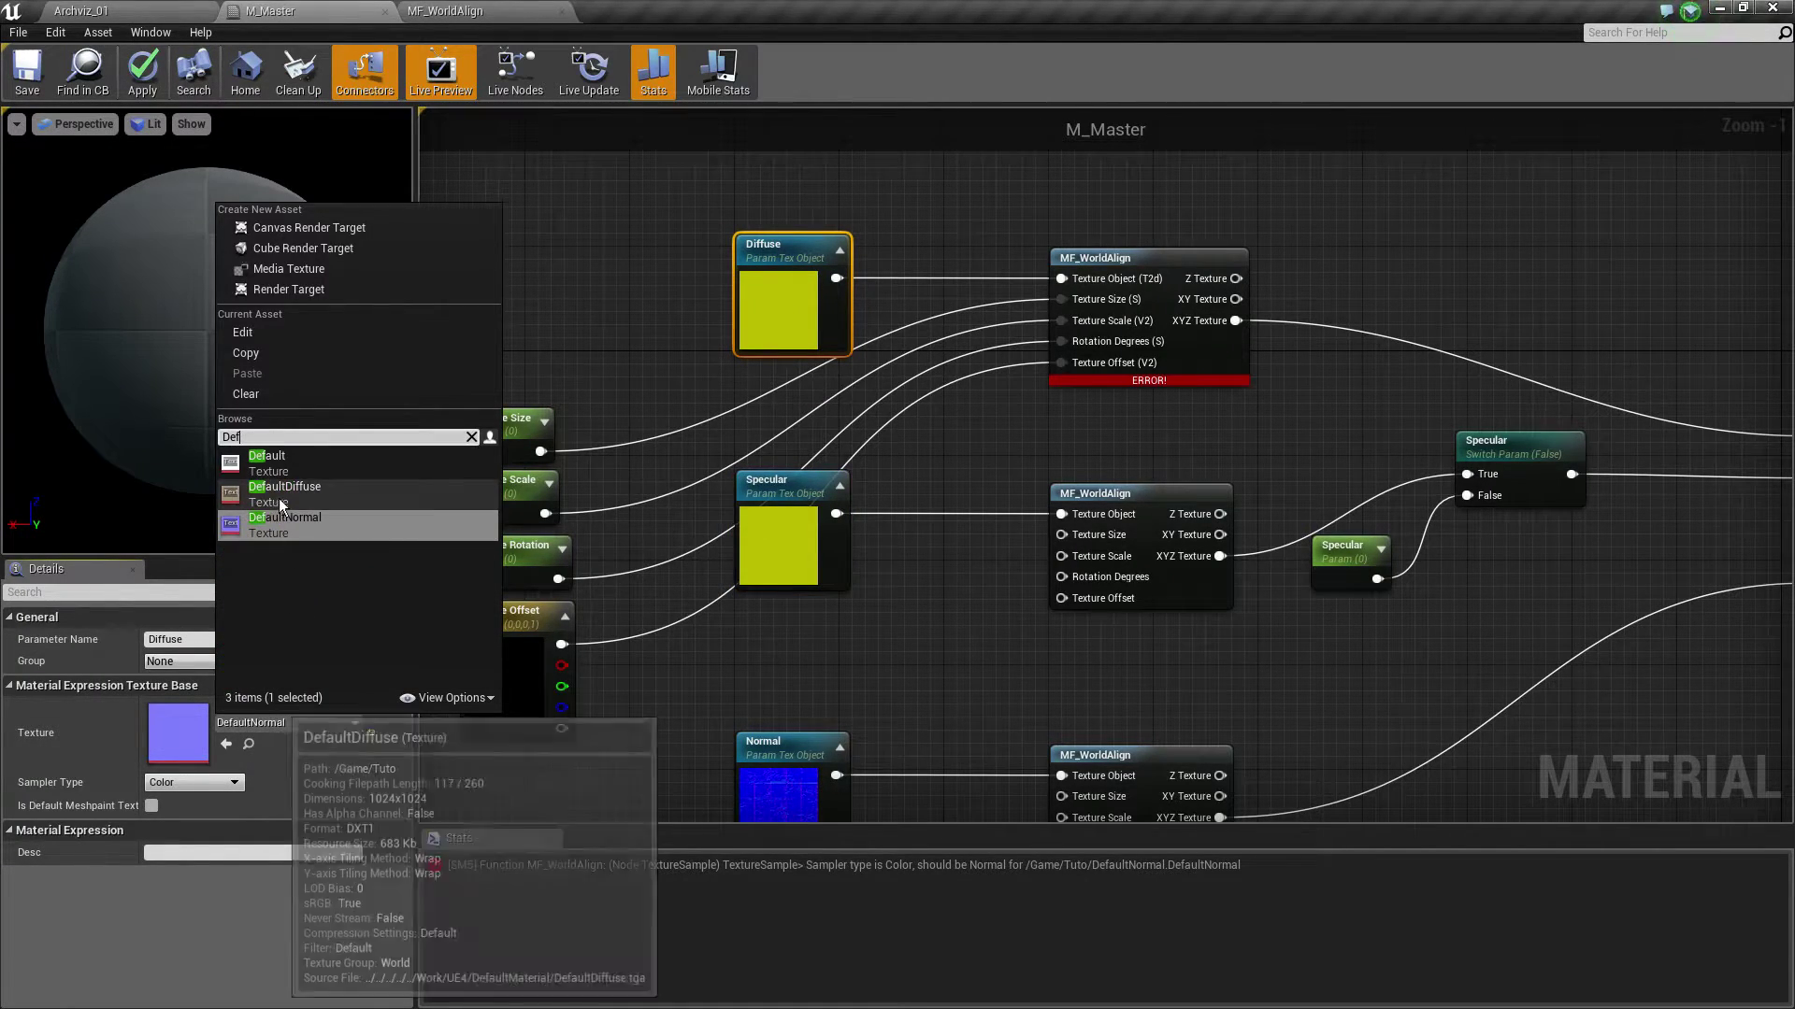
click(278, 494)
click(737, 572)
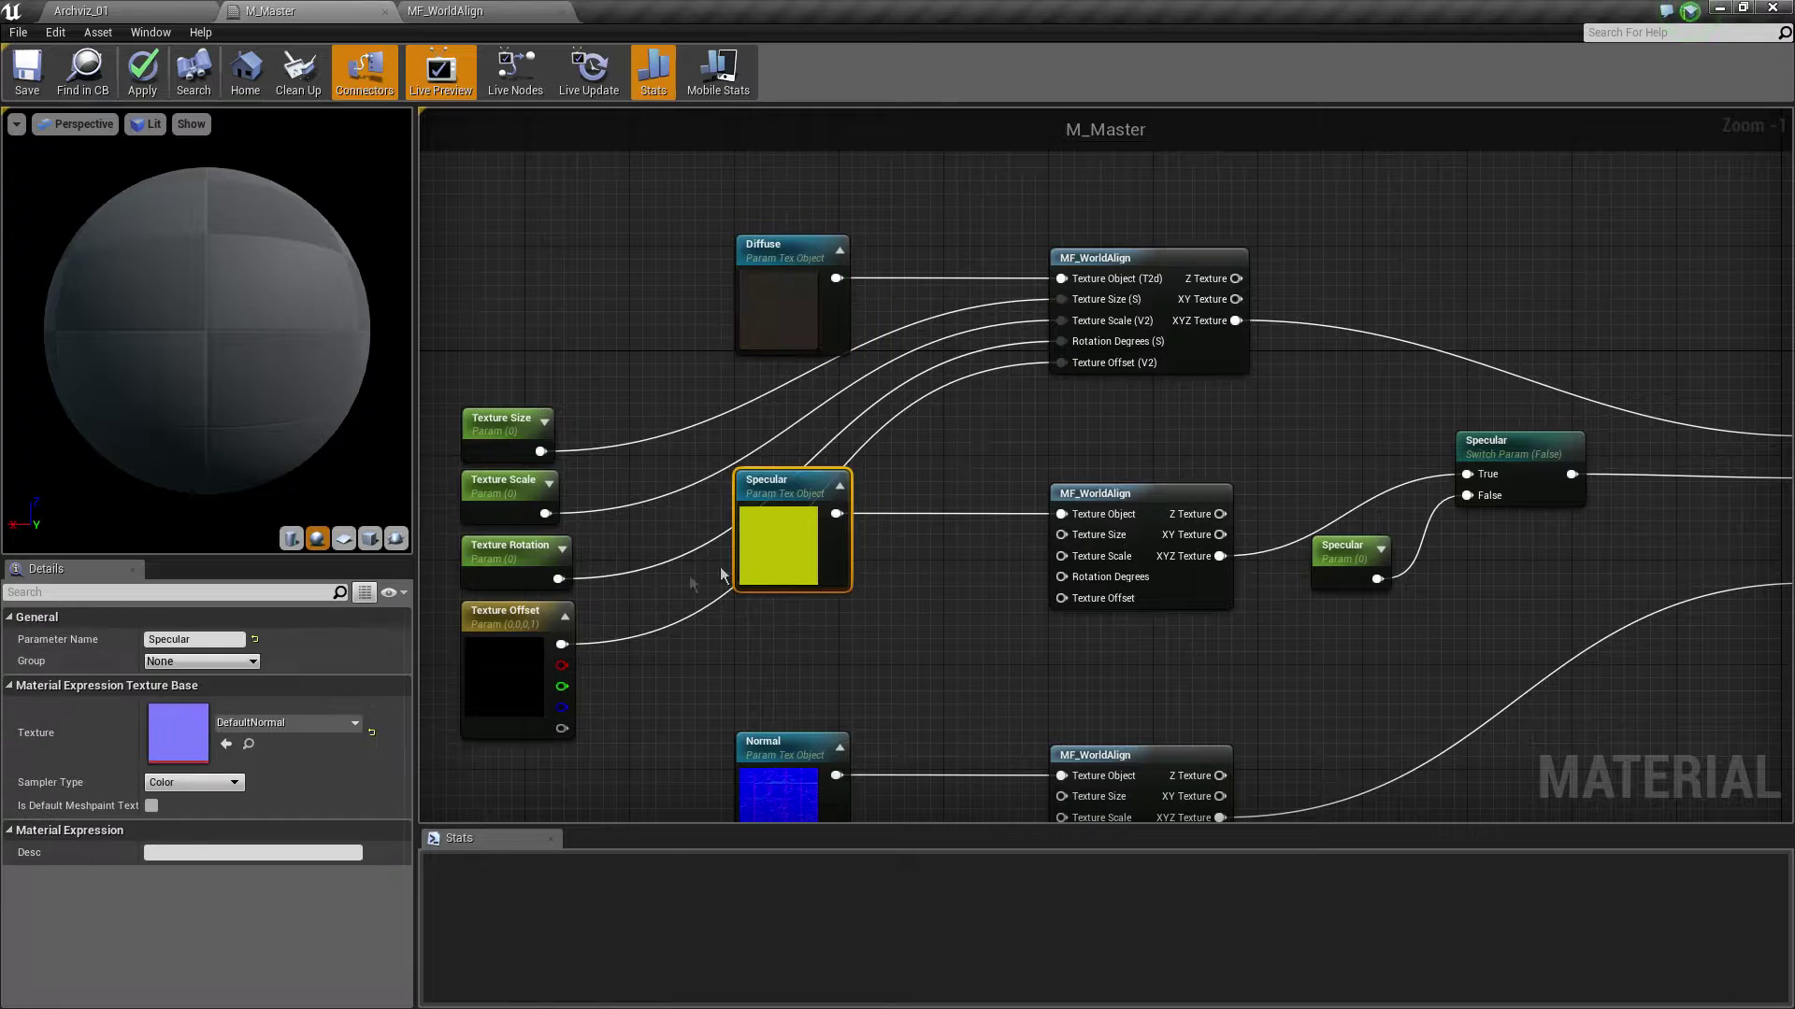
click(278, 723)
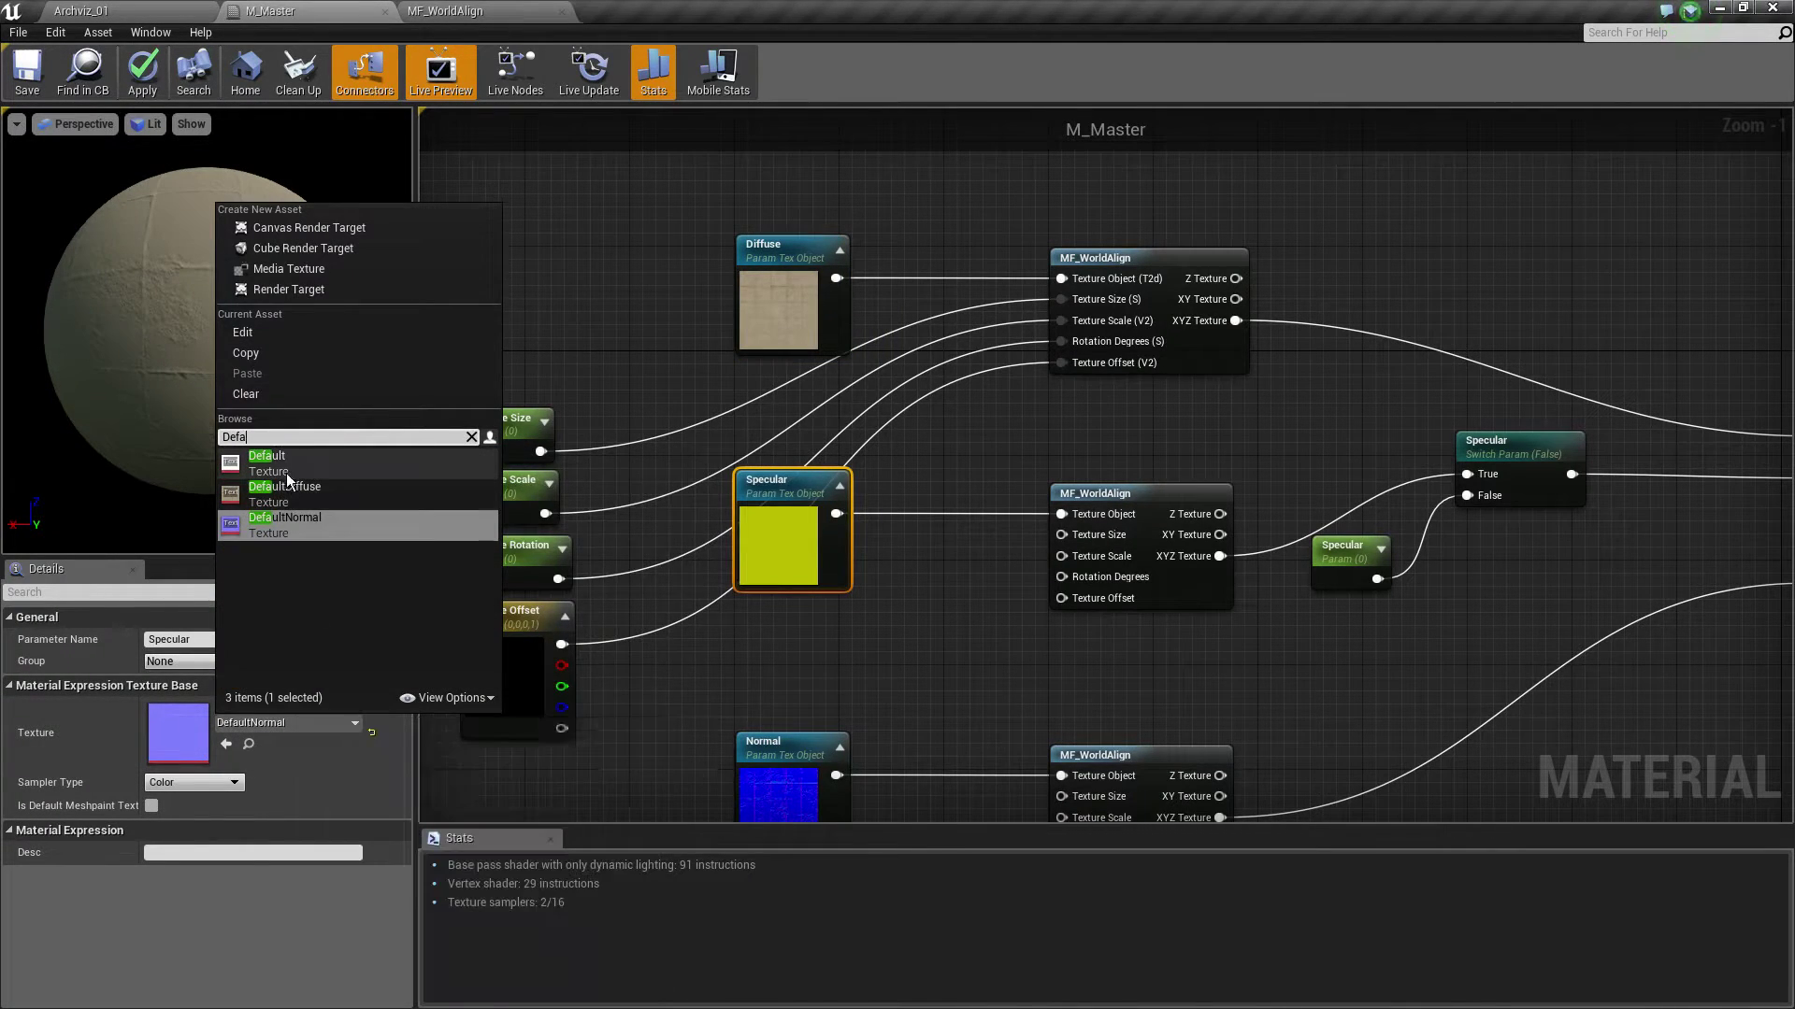
click(286, 468)
right_drag(708, 579, 701, 538)
click(721, 579)
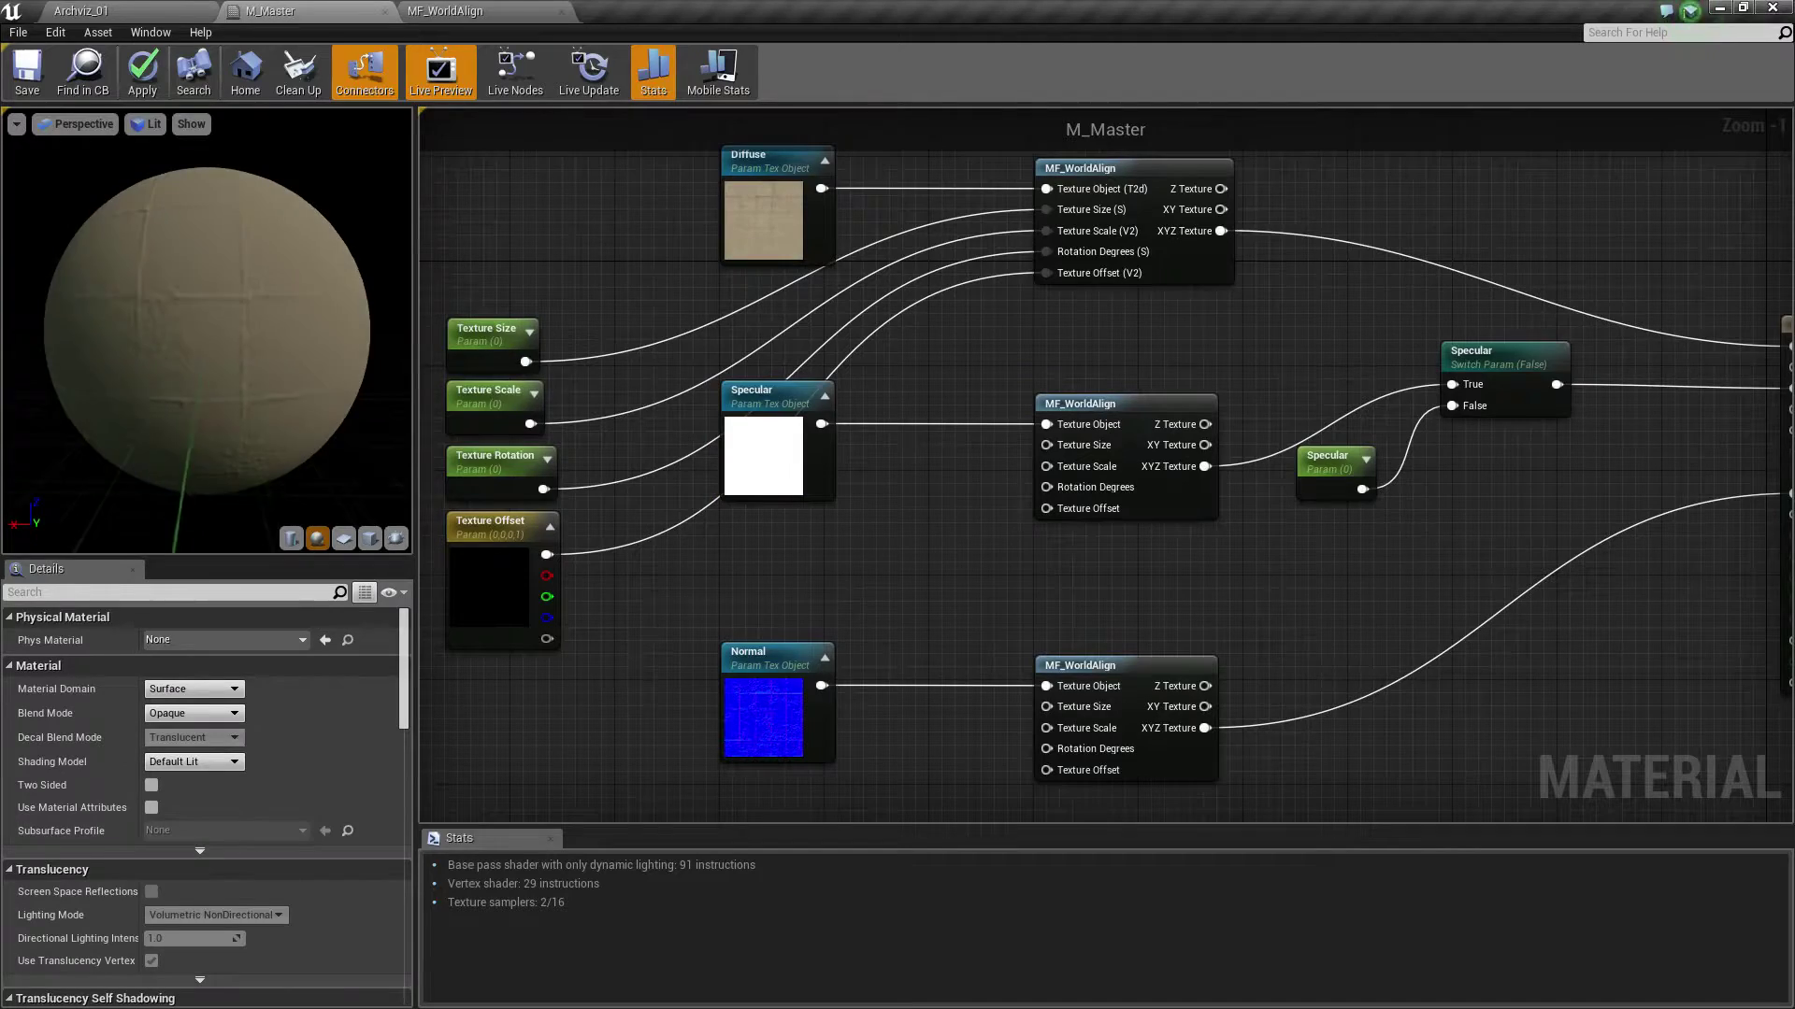
click(752, 467)
Tidy the Specular switch and Specular value nodes beside the material output
mouse_move(654, 566)
right_down()
mouse_move(658, 614)
mouse_move(738, 458)
right_up()
click(759, 267)
click(755, 626)
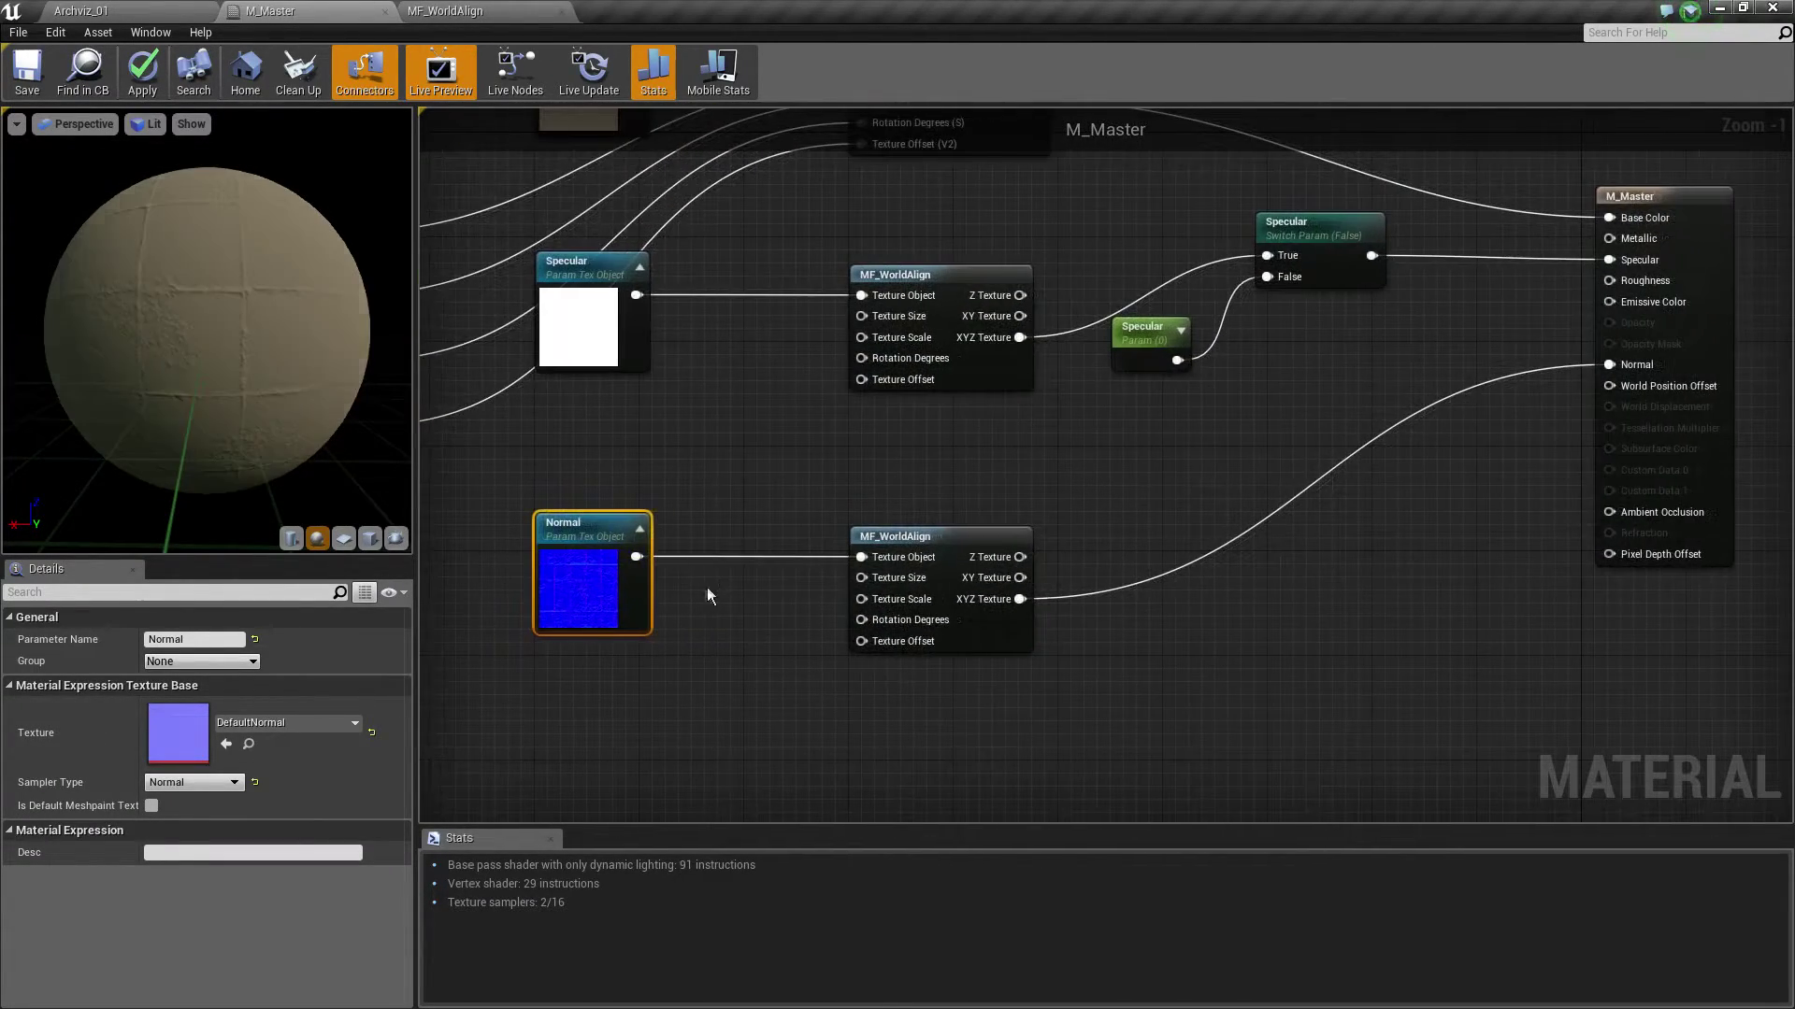
right_drag(704, 587, 536, 624)
right_drag(1027, 356, 915, 440)
drag(1060, 335, 1074, 361)
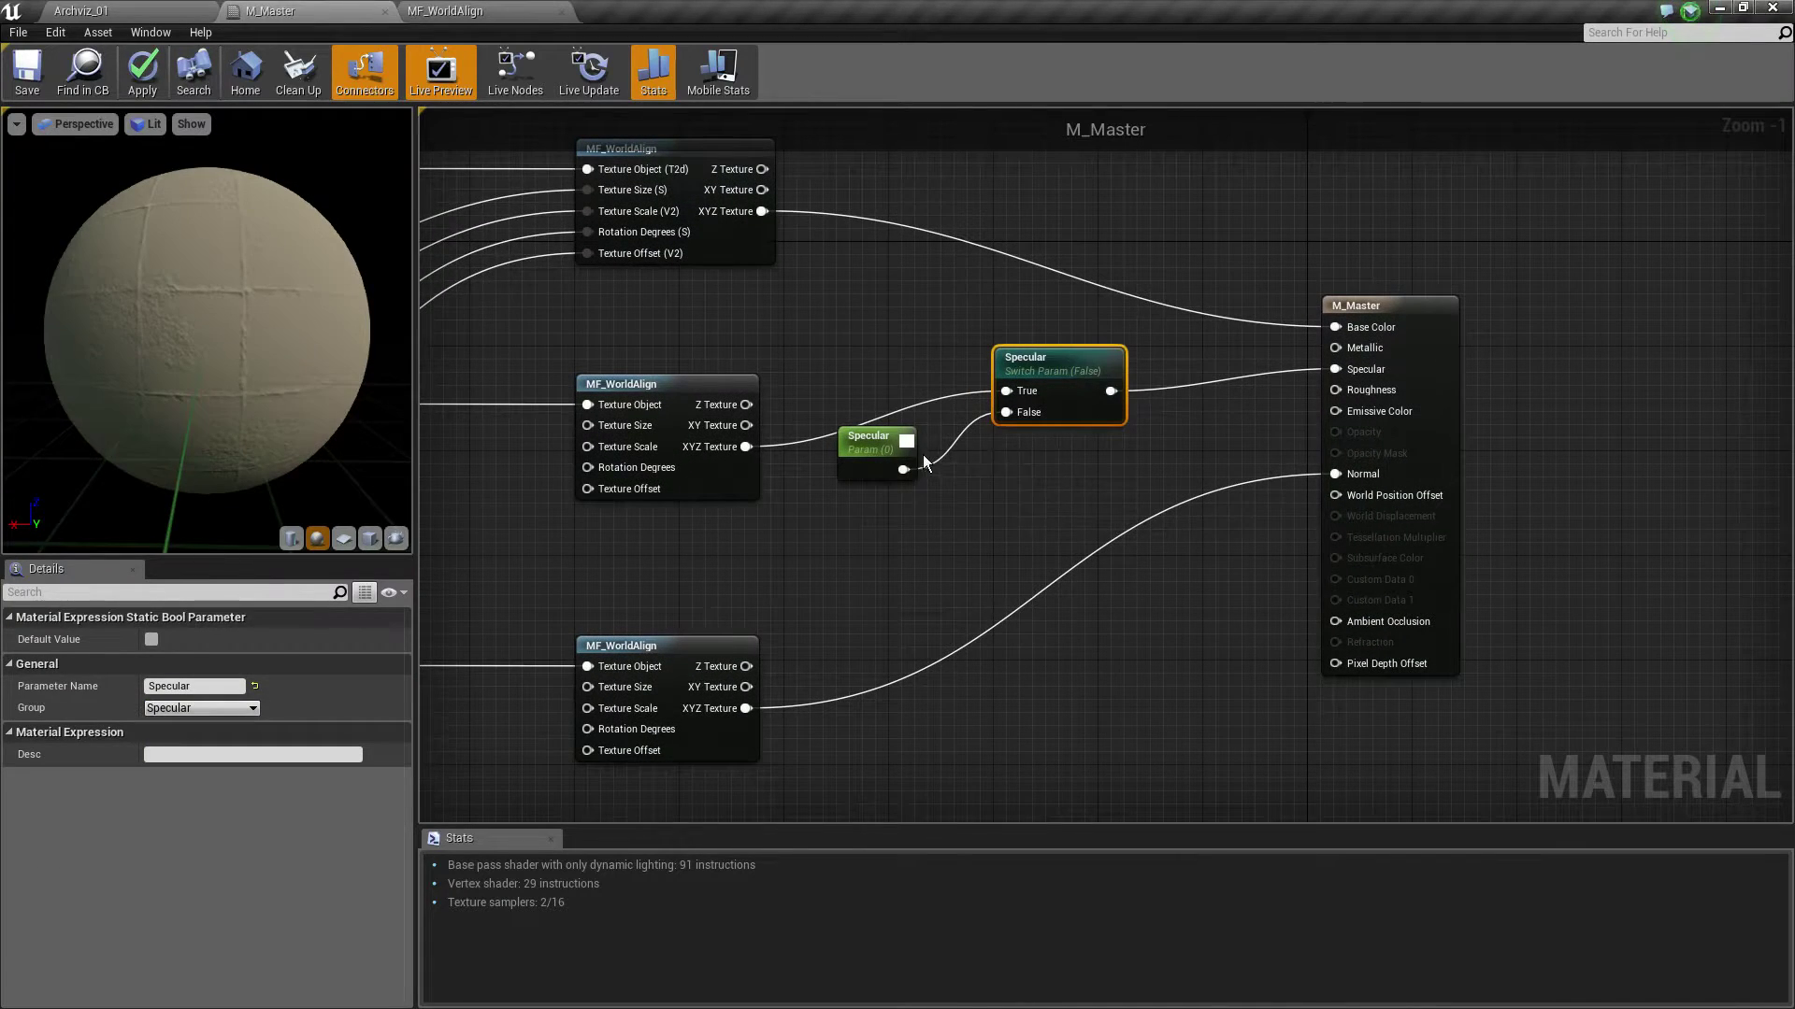
drag(867, 457, 876, 468)
right_drag(800, 521, 897, 523)
scroll(802, 522, down, 1)
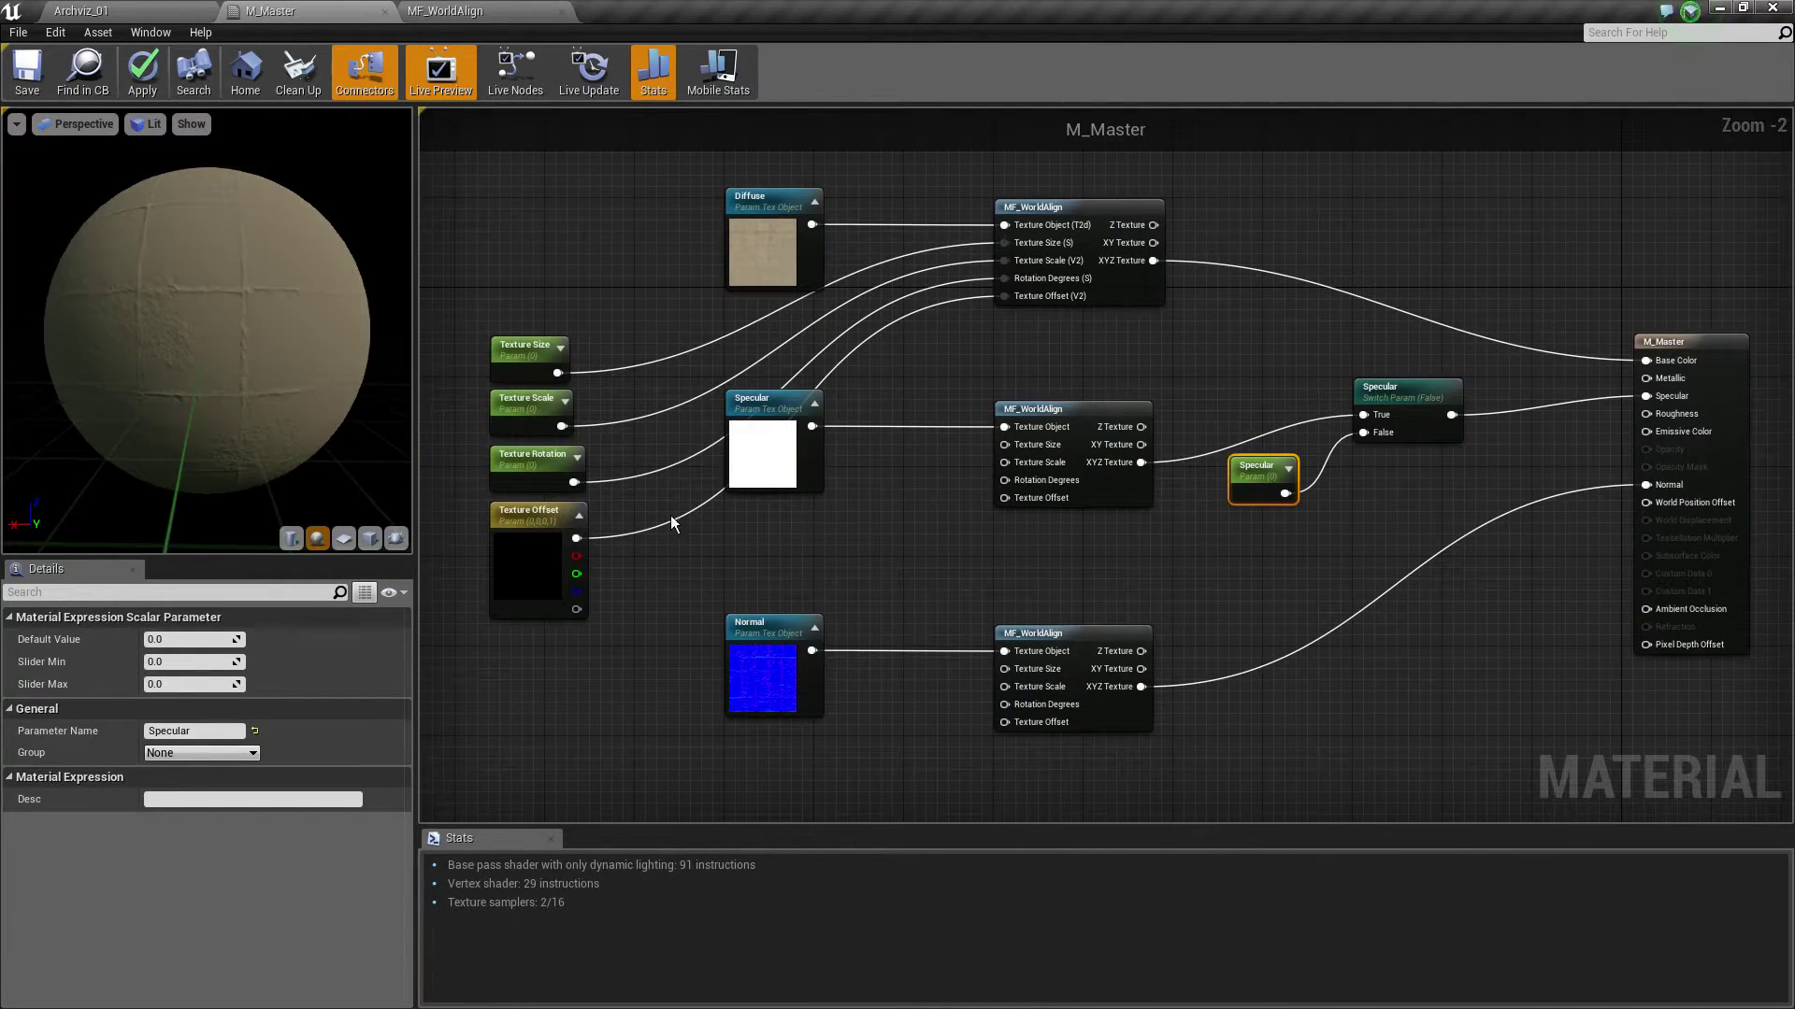
right_drag(551, 500, 675, 537)
scroll(630, 412, up, 1)
Wire Texture Size, Scale, Rotation and Offset into the second and third MF_WorldAlign nodes
click(630, 409)
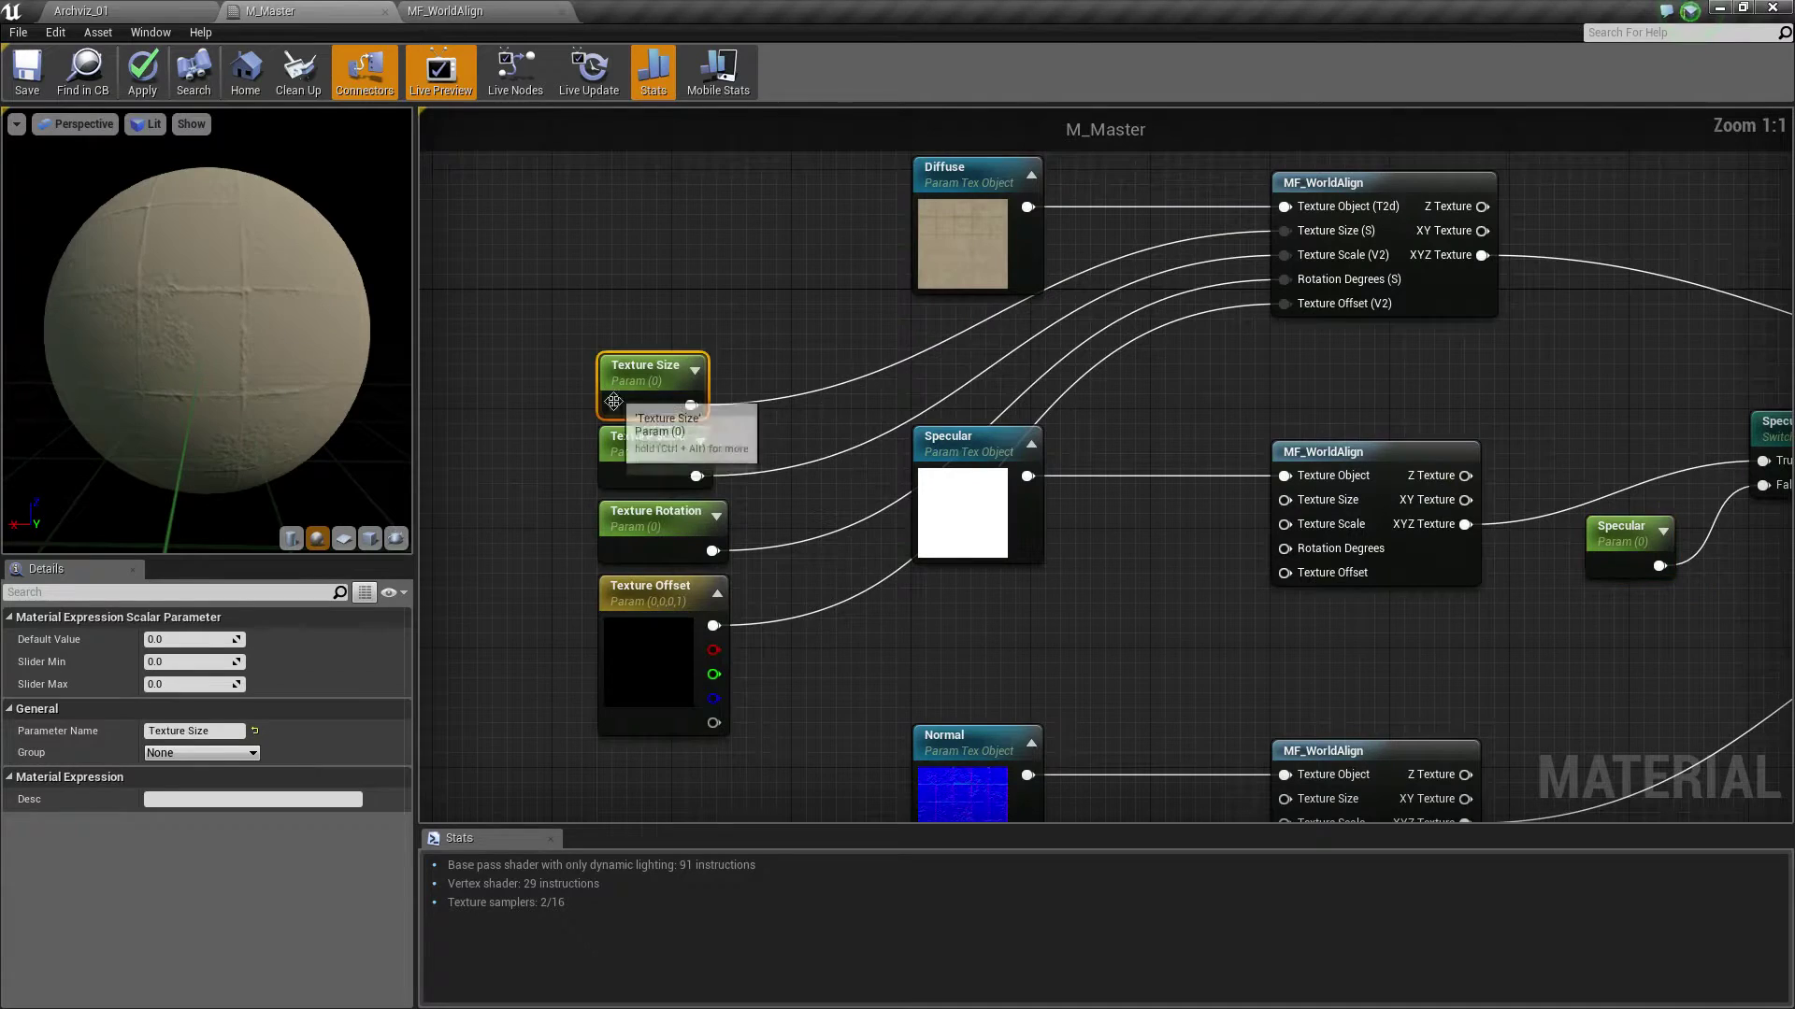
scroll(723, 506, up, 1)
scroll(722, 506, down, 1)
drag(556, 404, 1077, 489)
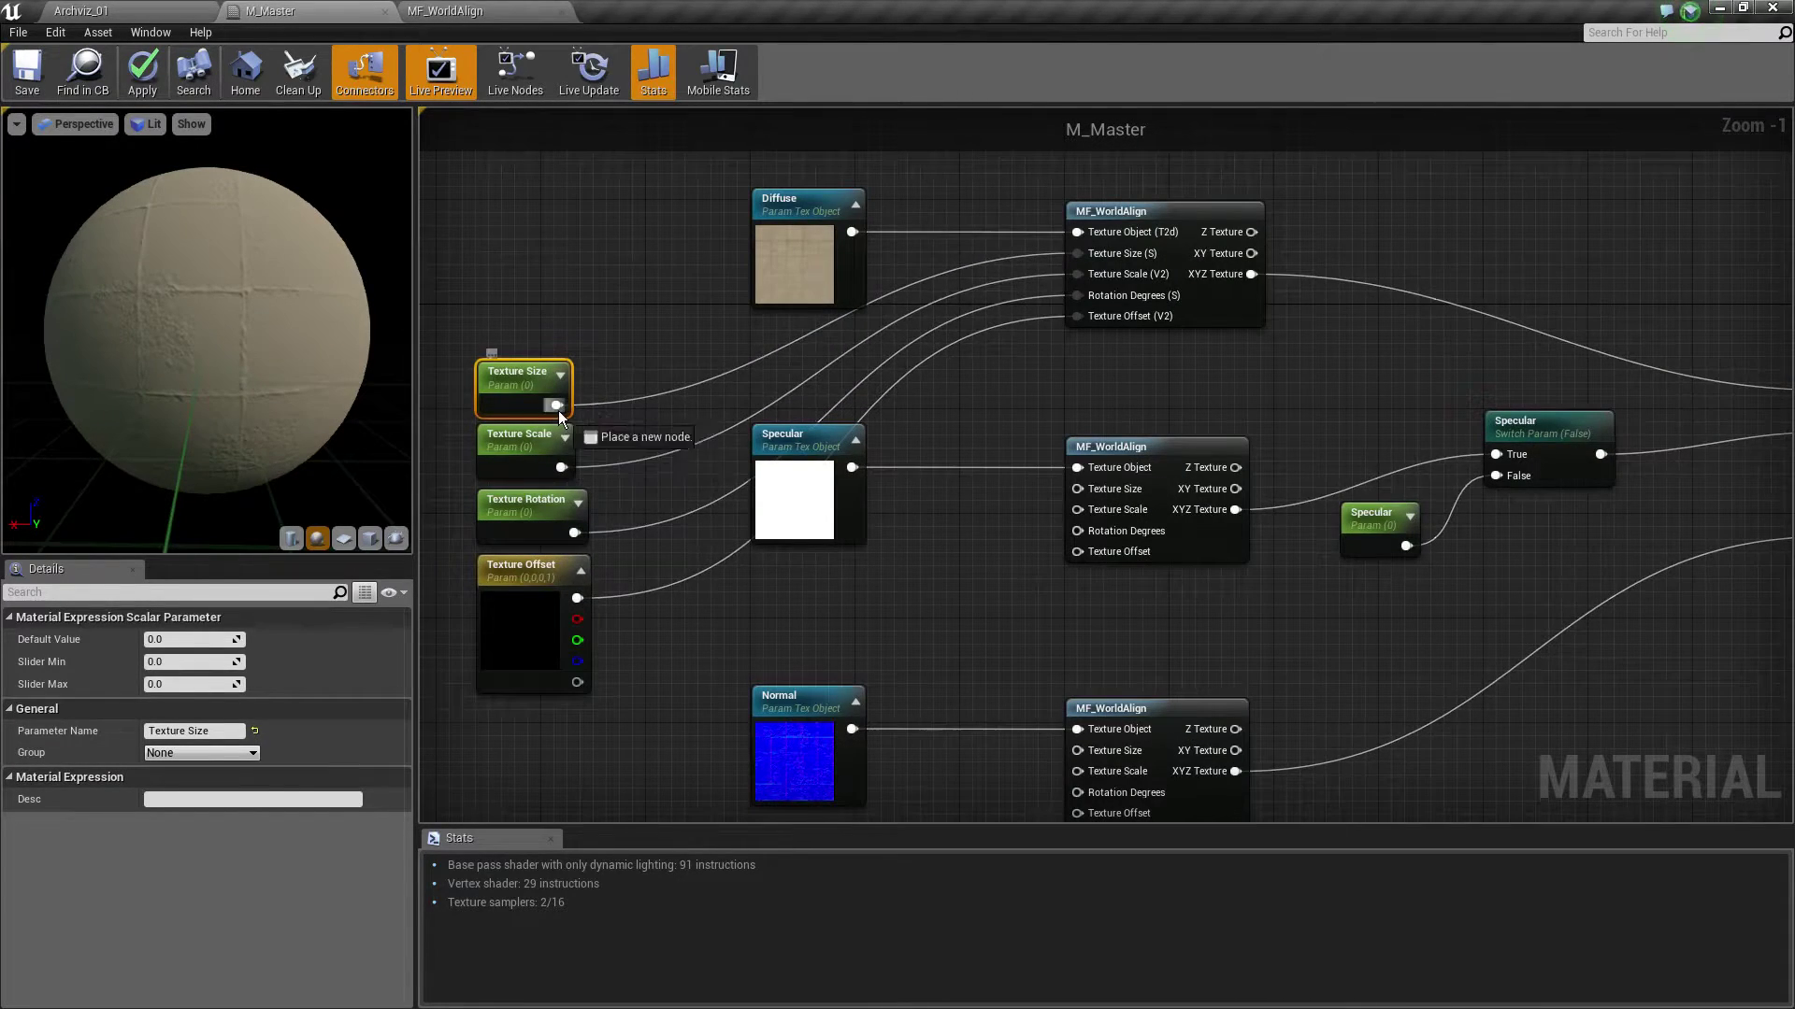
drag(561, 467, 1077, 510)
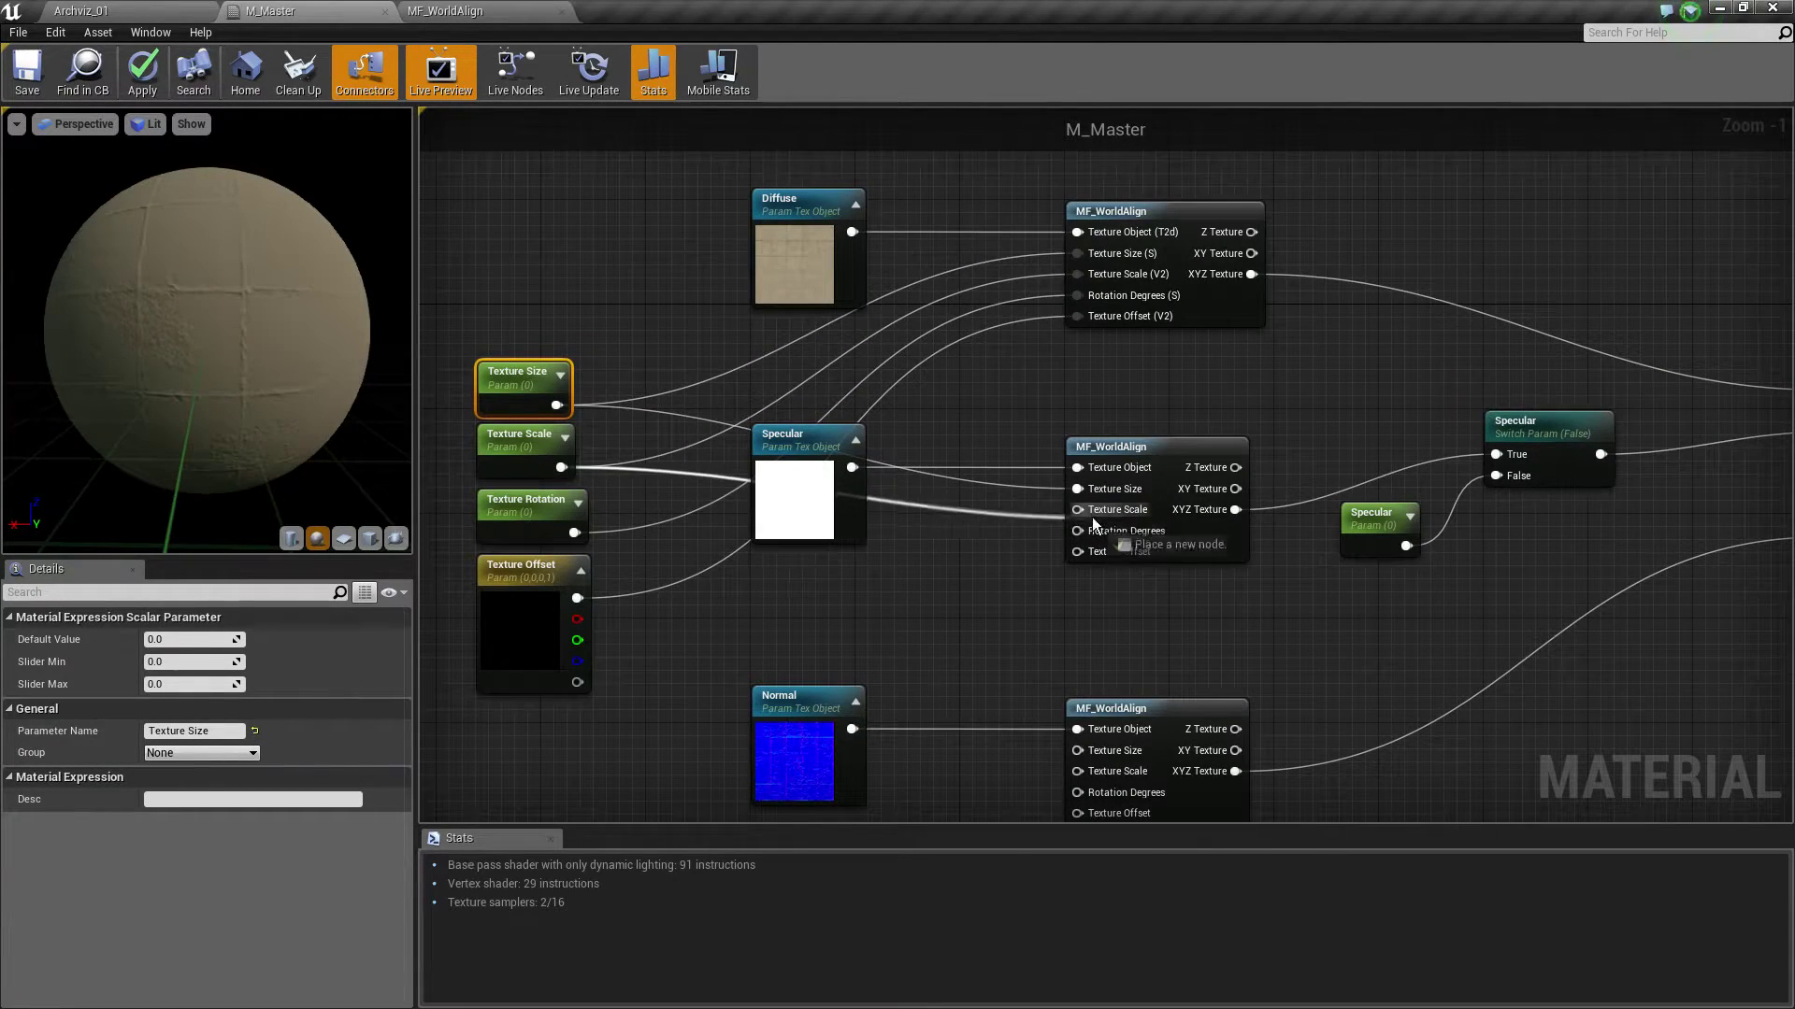
mouse_move(571, 532)
mouse_down()
mouse_move(1077, 531)
mouse_move(576, 606)
mouse_up()
mouse_move(557, 405)
mouse_down()
mouse_move(1076, 750)
mouse_move(561, 468)
mouse_up()
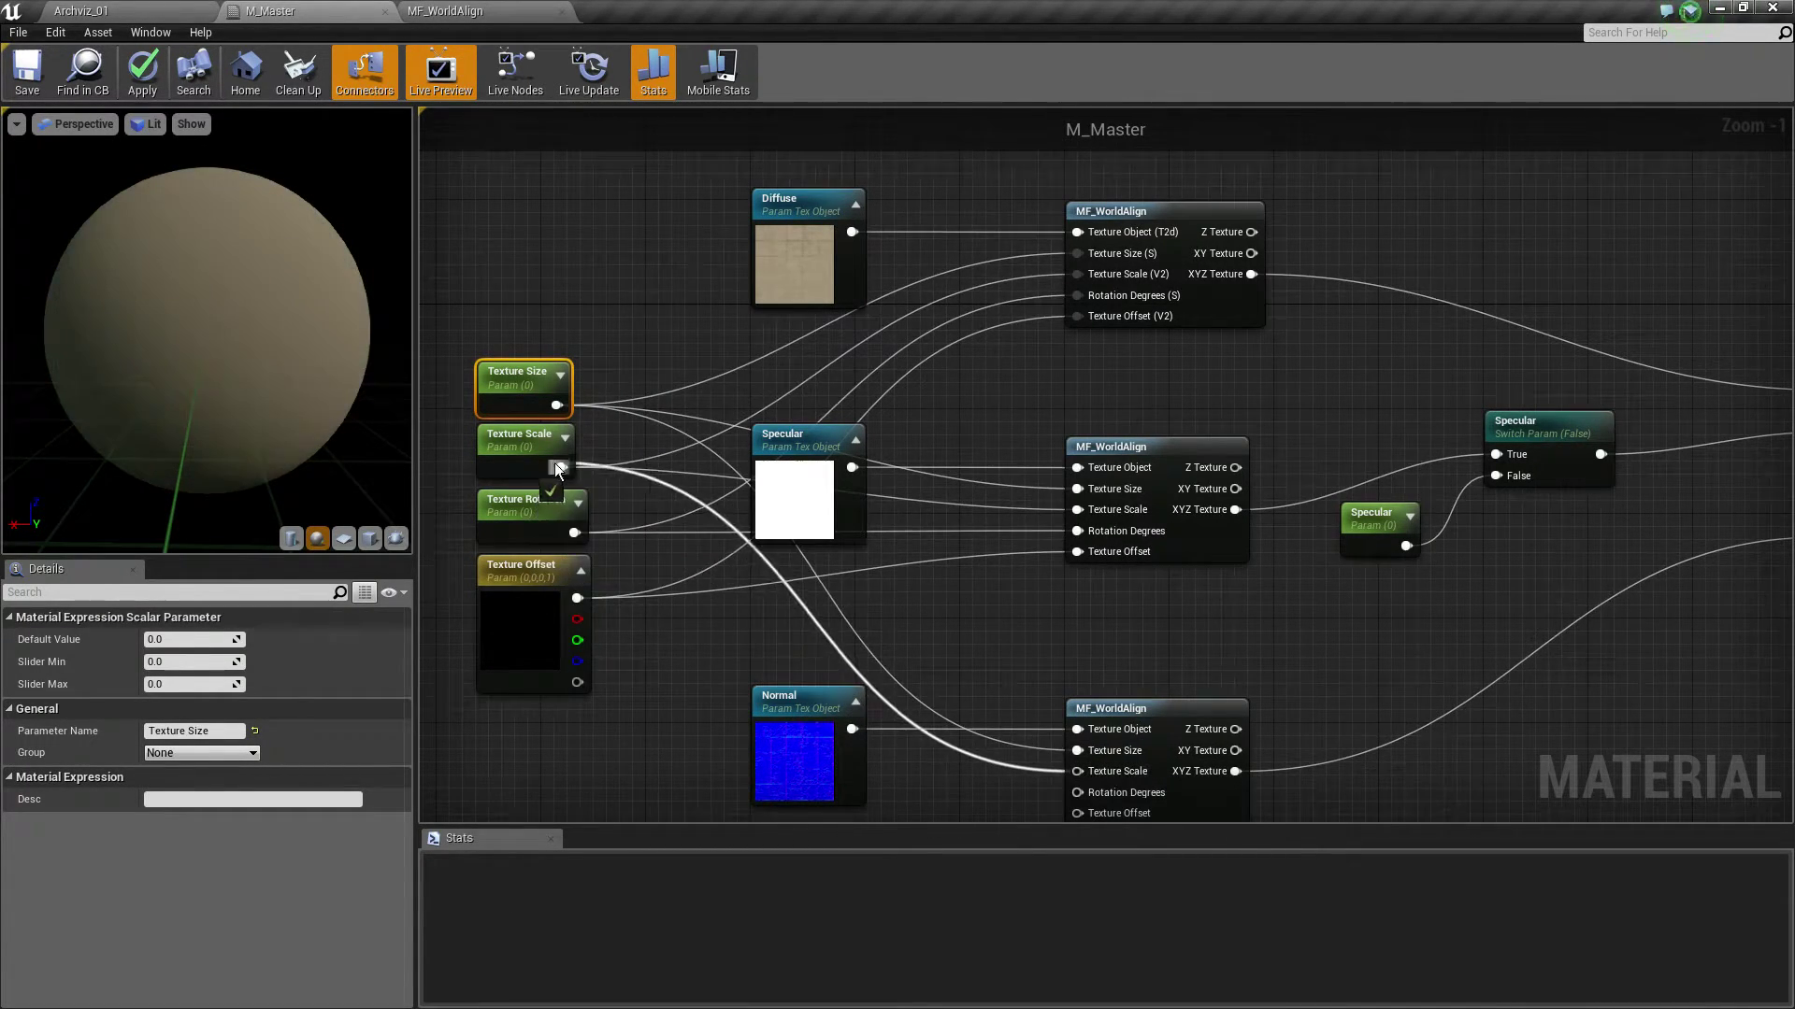
mouse_move(574, 533)
mouse_down()
mouse_move(1076, 793)
mouse_move(569, 467)
mouse_up()
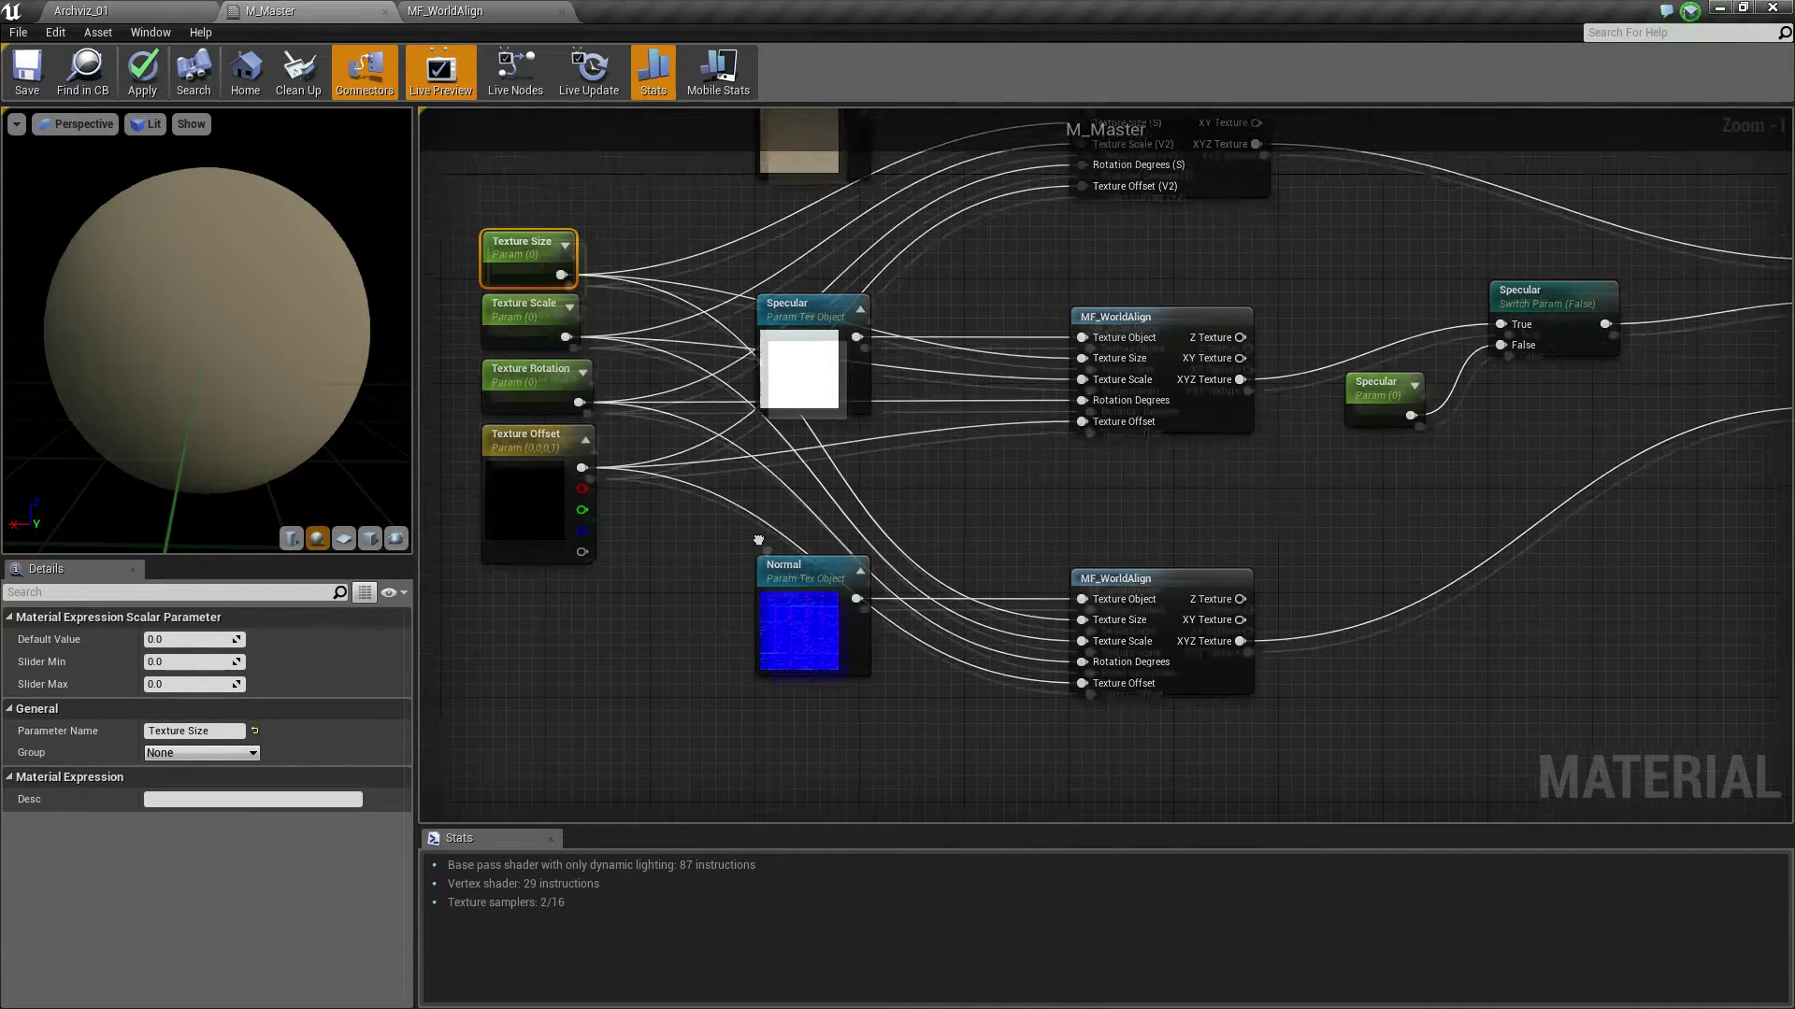
right_drag(598, 523, 782, 644)
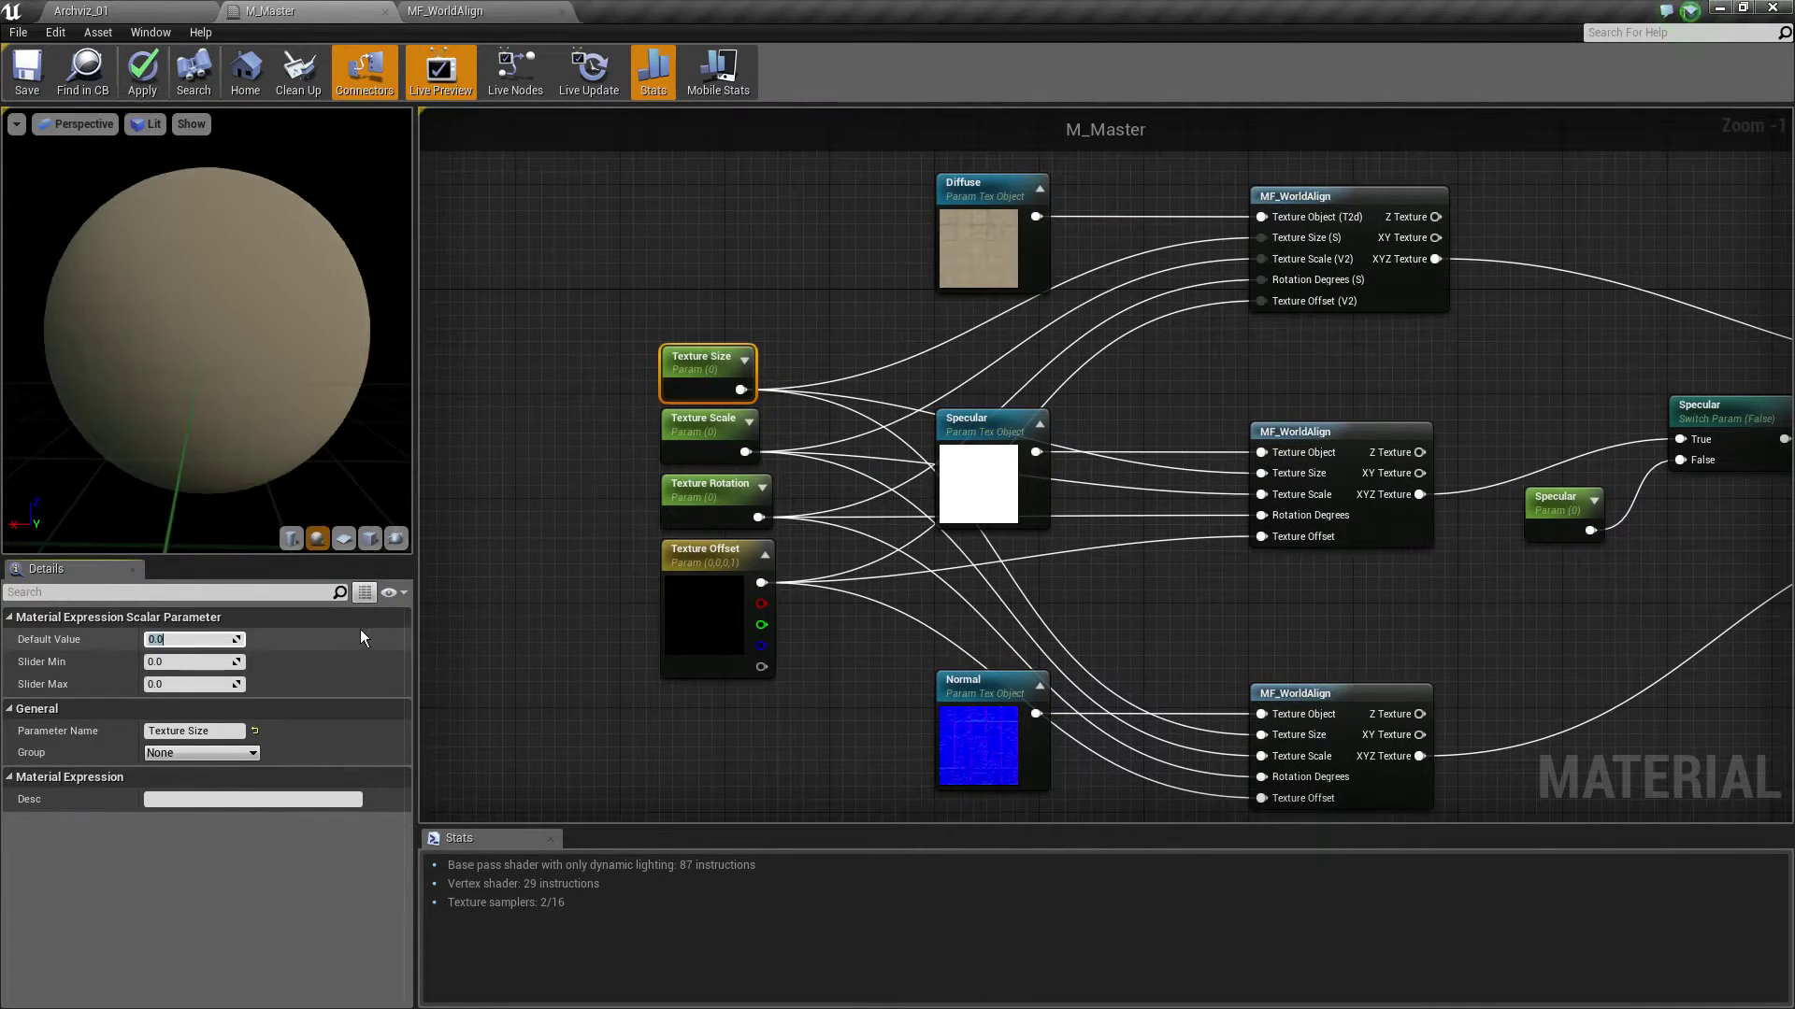
Set the Texture Scale default value to 1, then review the Texture Rotation and Texture Offset parameters
text(1024)
key(Return)
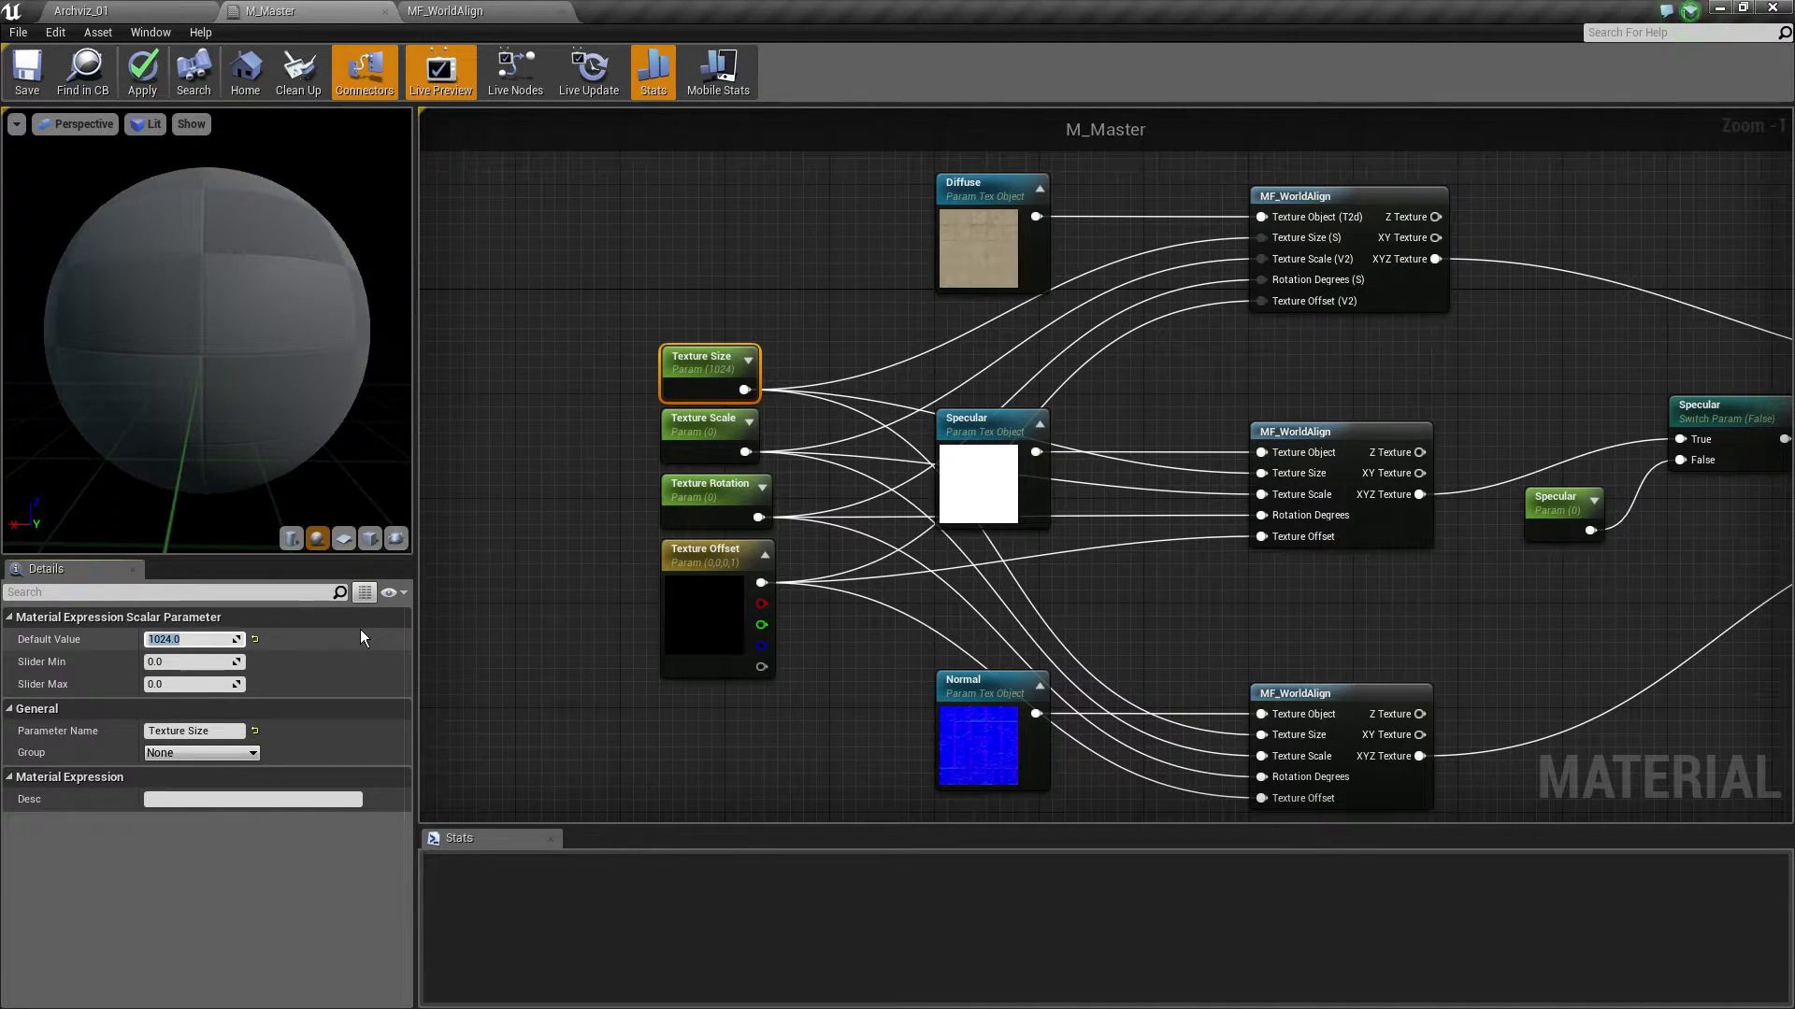
click(703, 422)
click(211, 639)
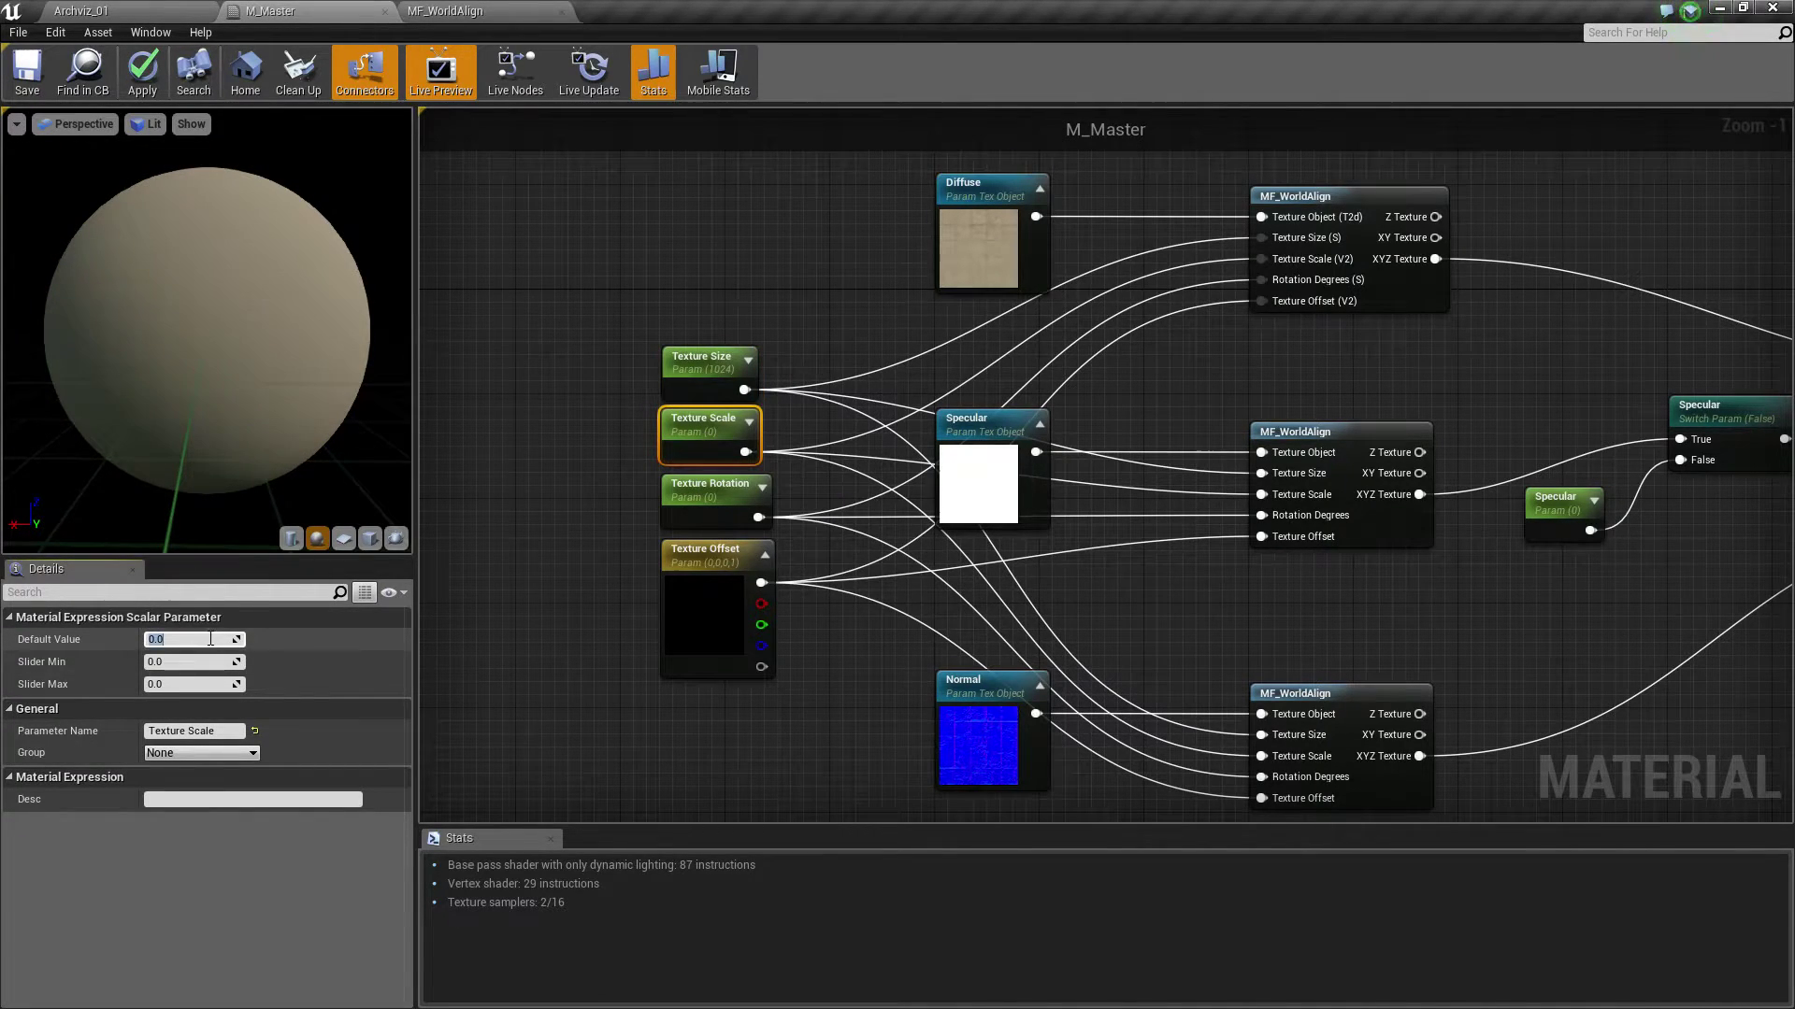
text(1)
key(Return)
click(687, 517)
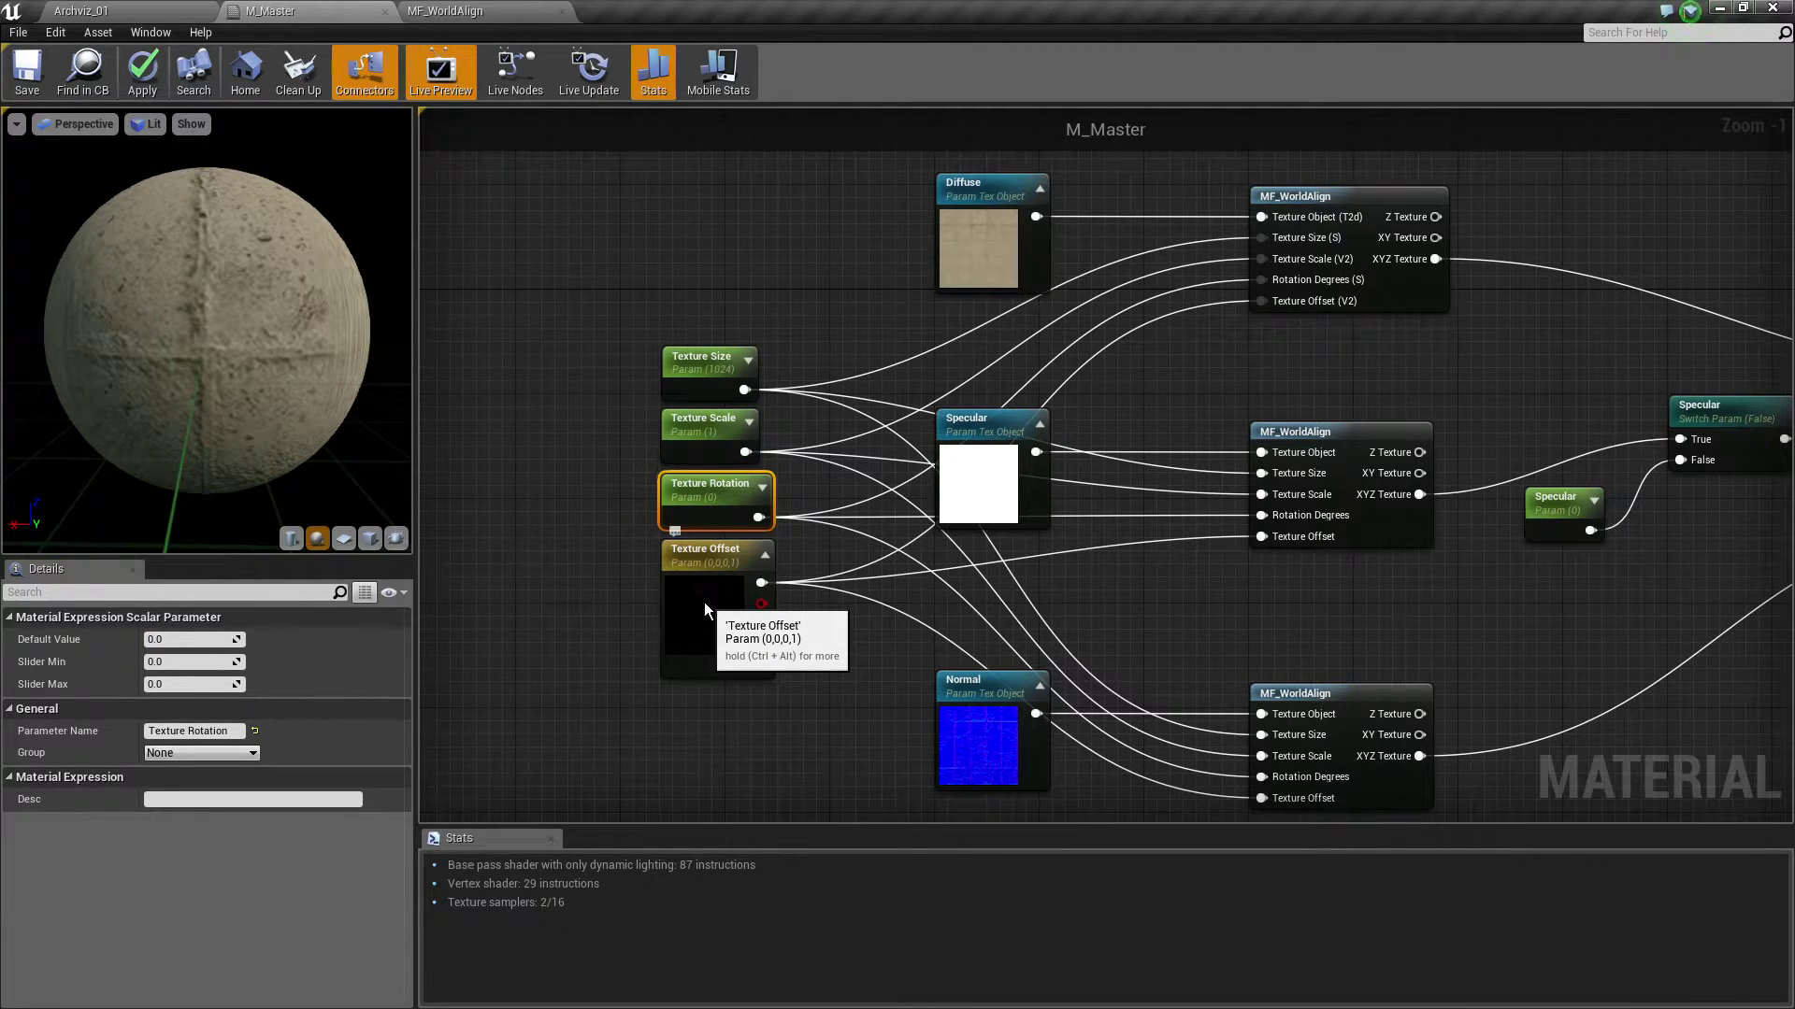
click(704, 607)
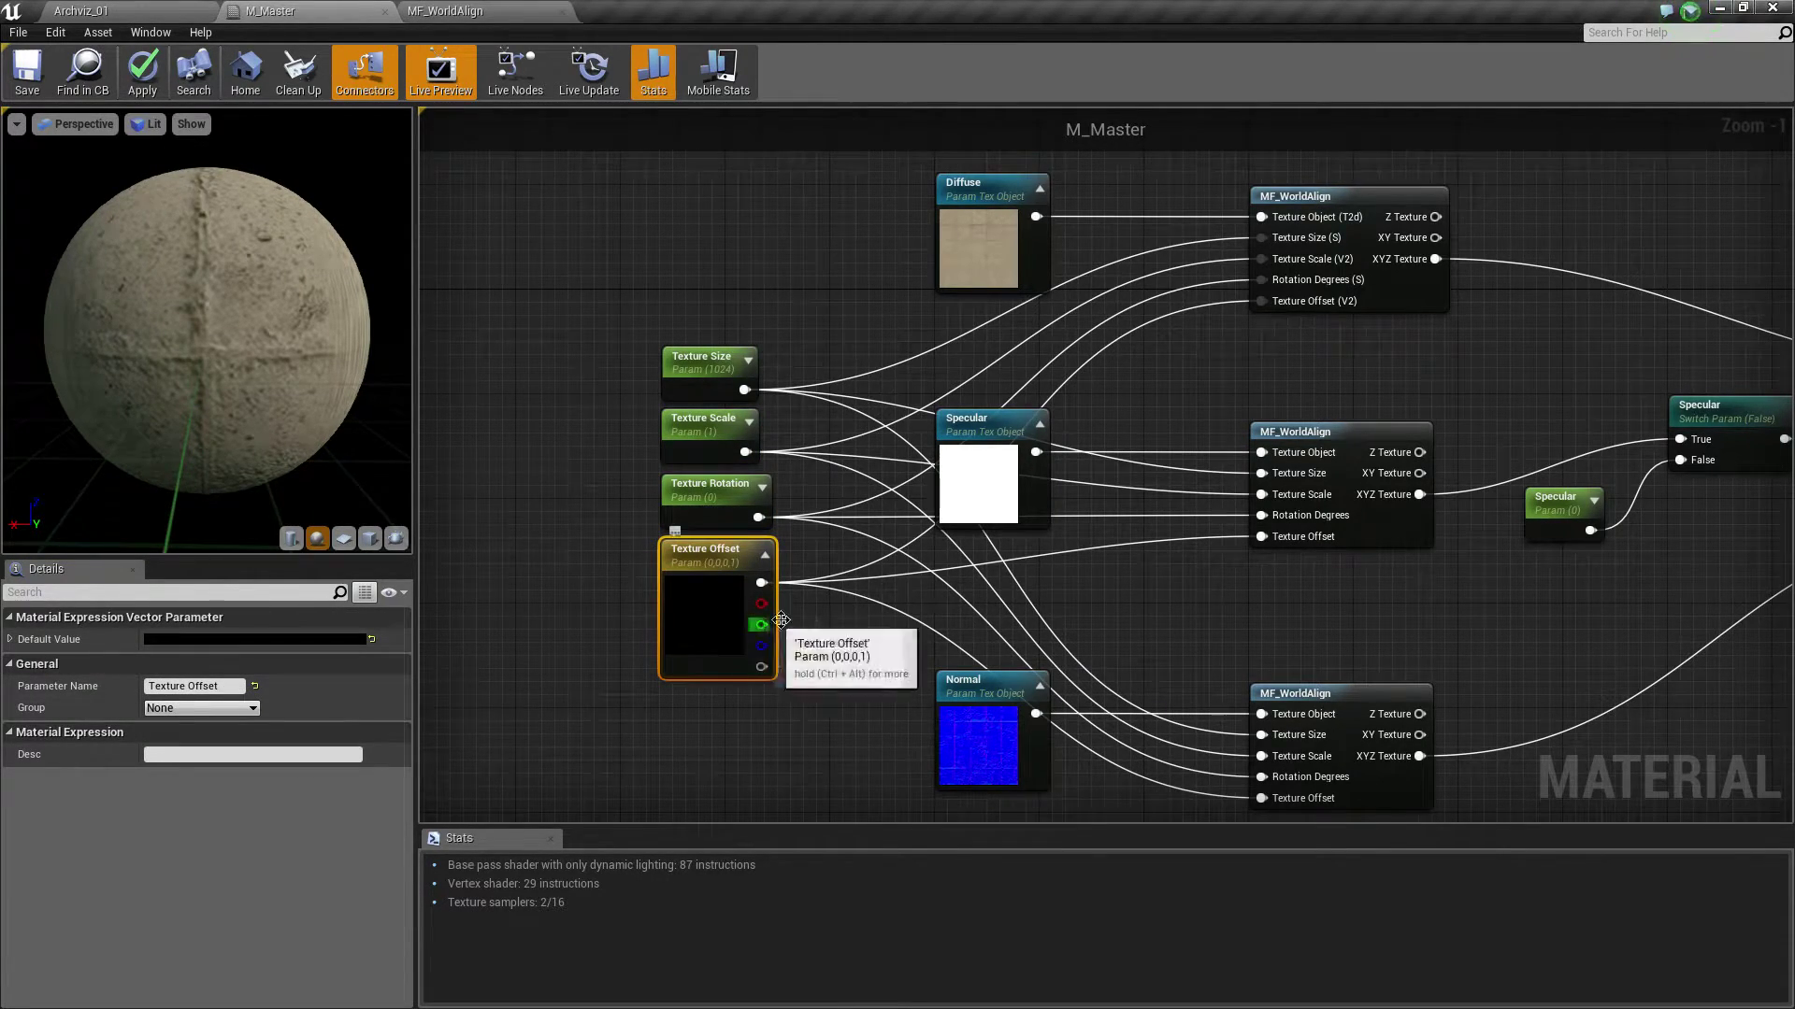
Lower the Texture Size default value from 1024 to 256
scroll(675, 508, down, 1)
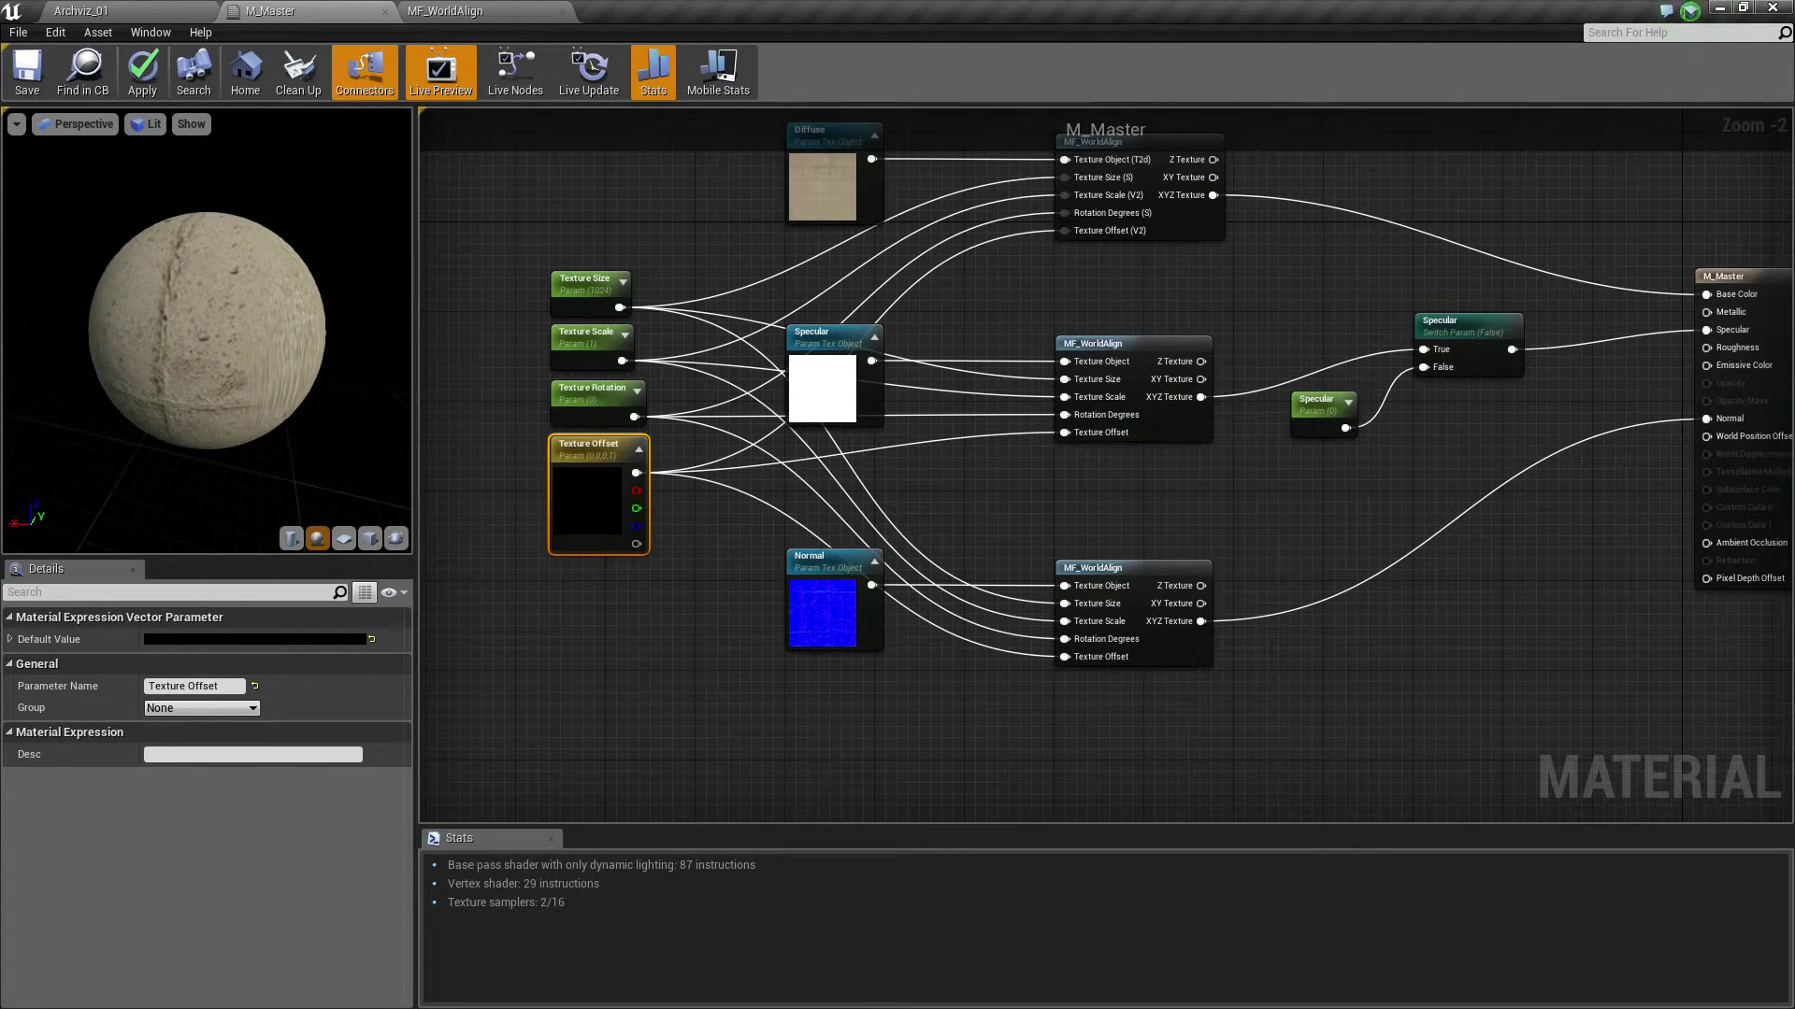
scroll(673, 327, up, 1)
scroll(673, 327, up, 2)
click(673, 323)
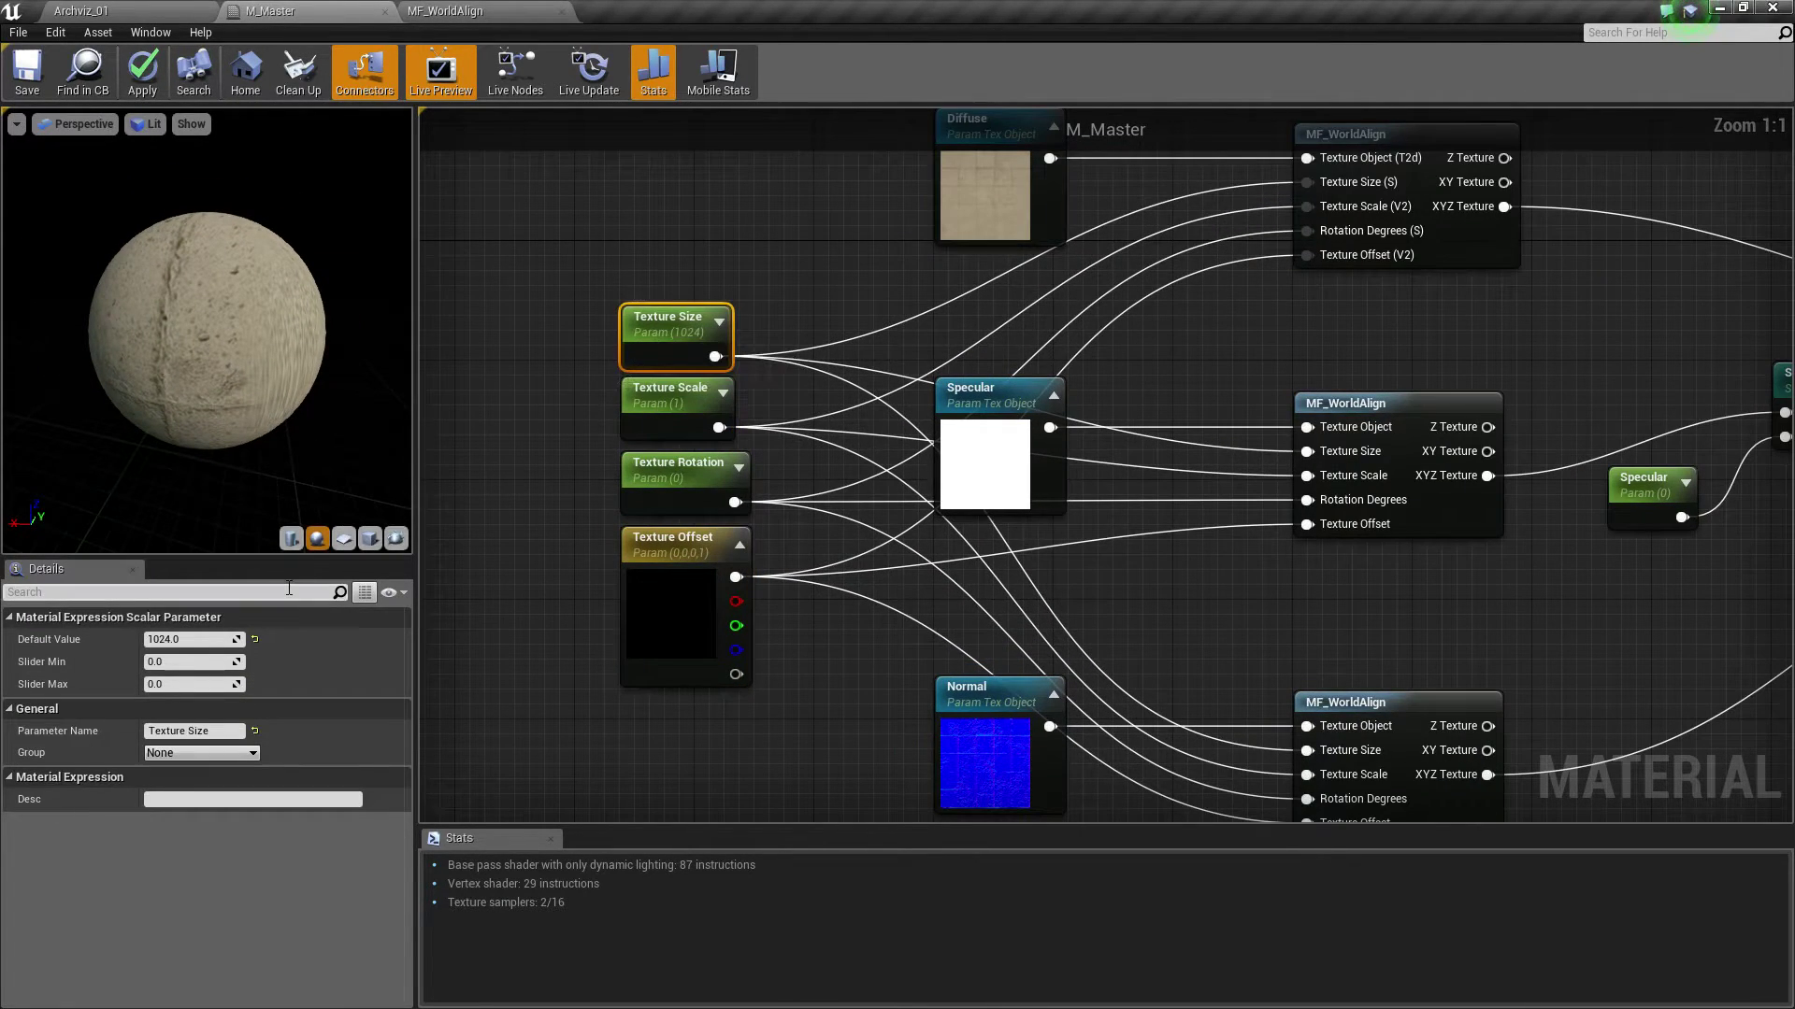
click(187, 640)
text(256)
key(Return)
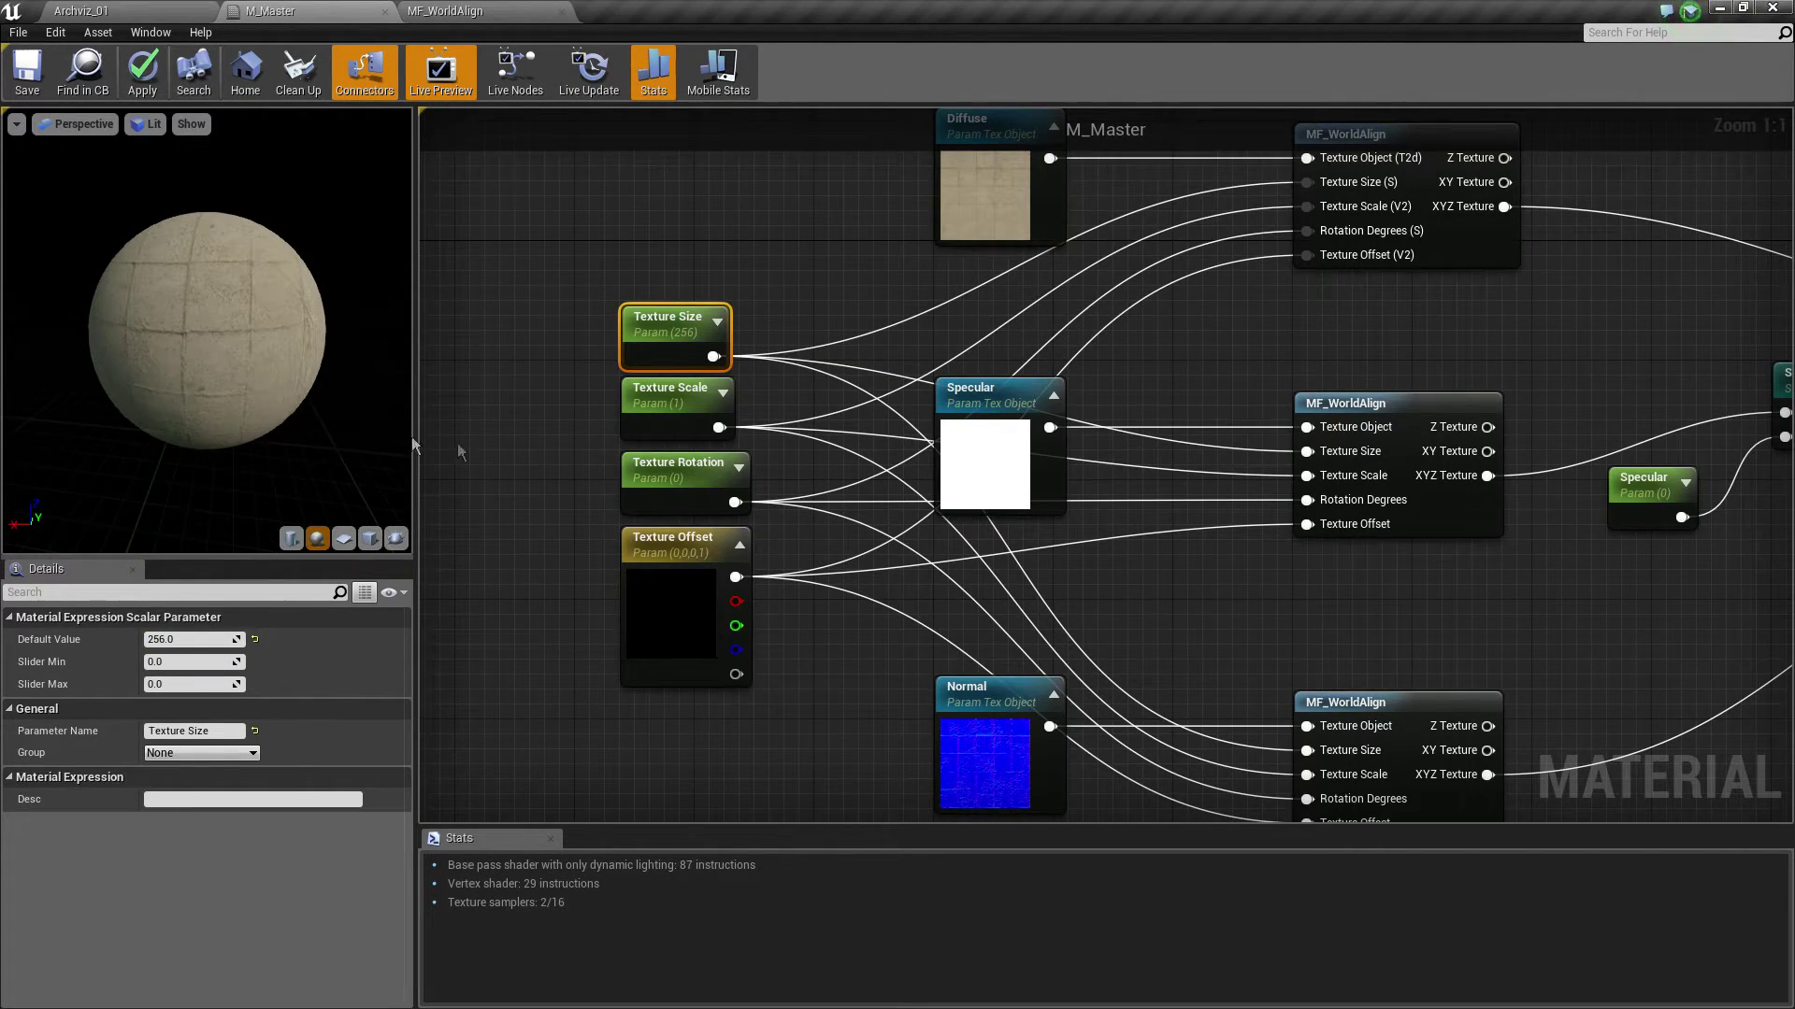
scroll(701, 428, down, 2)
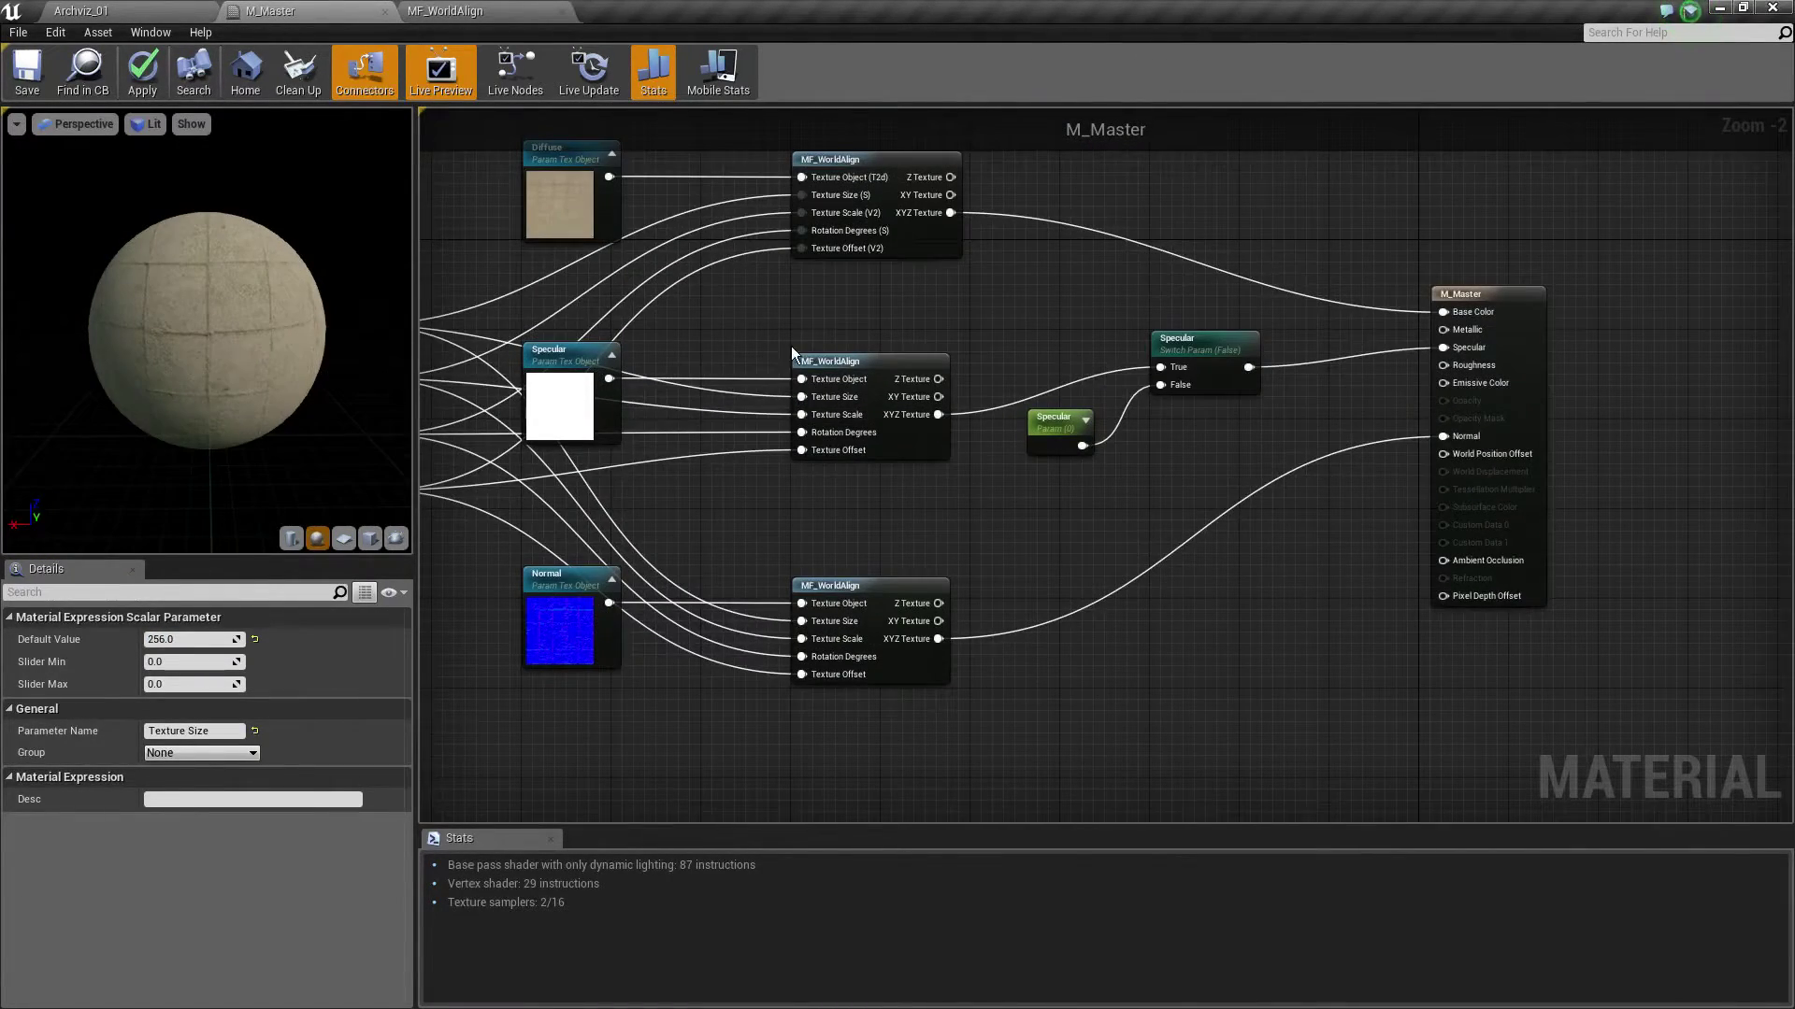
Put the Diffuse texture parameter into a Diffuse group
click(791, 346)
right_drag(990, 598, 956, 619)
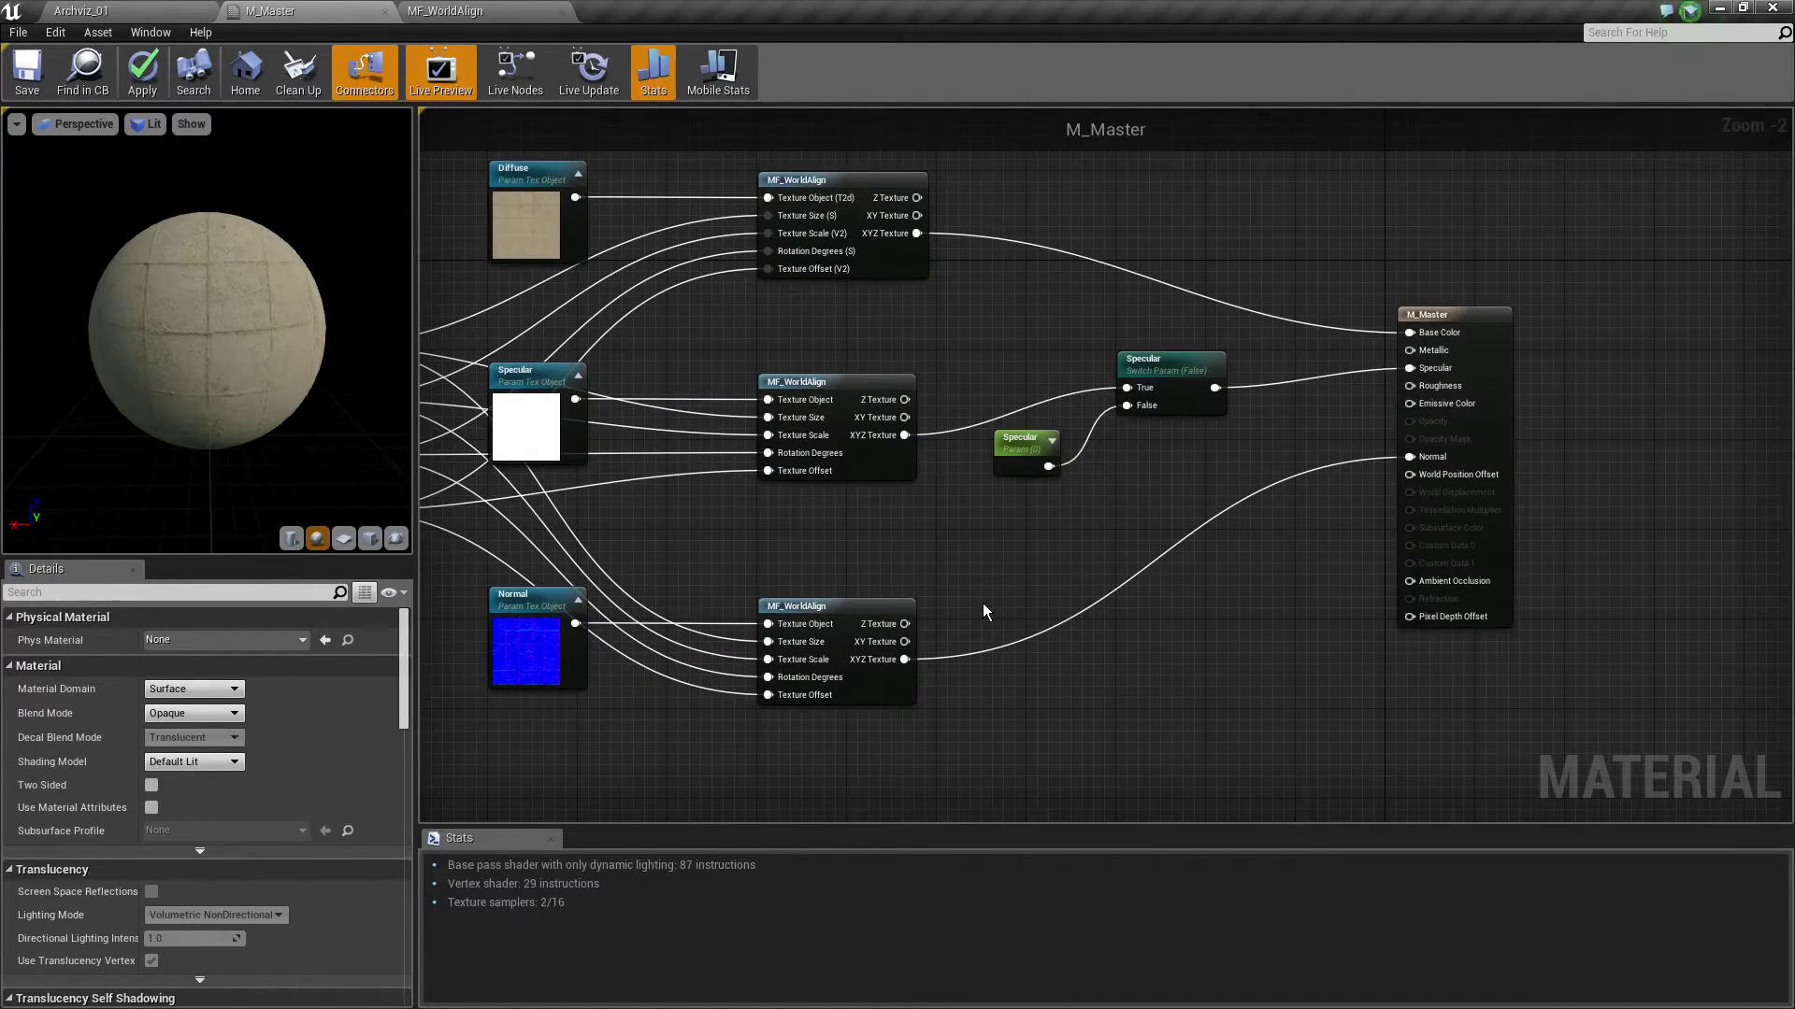
mouse_move(983, 602)
right_down()
mouse_move(718, 606)
mouse_move(741, 639)
right_up()
click(615, 309)
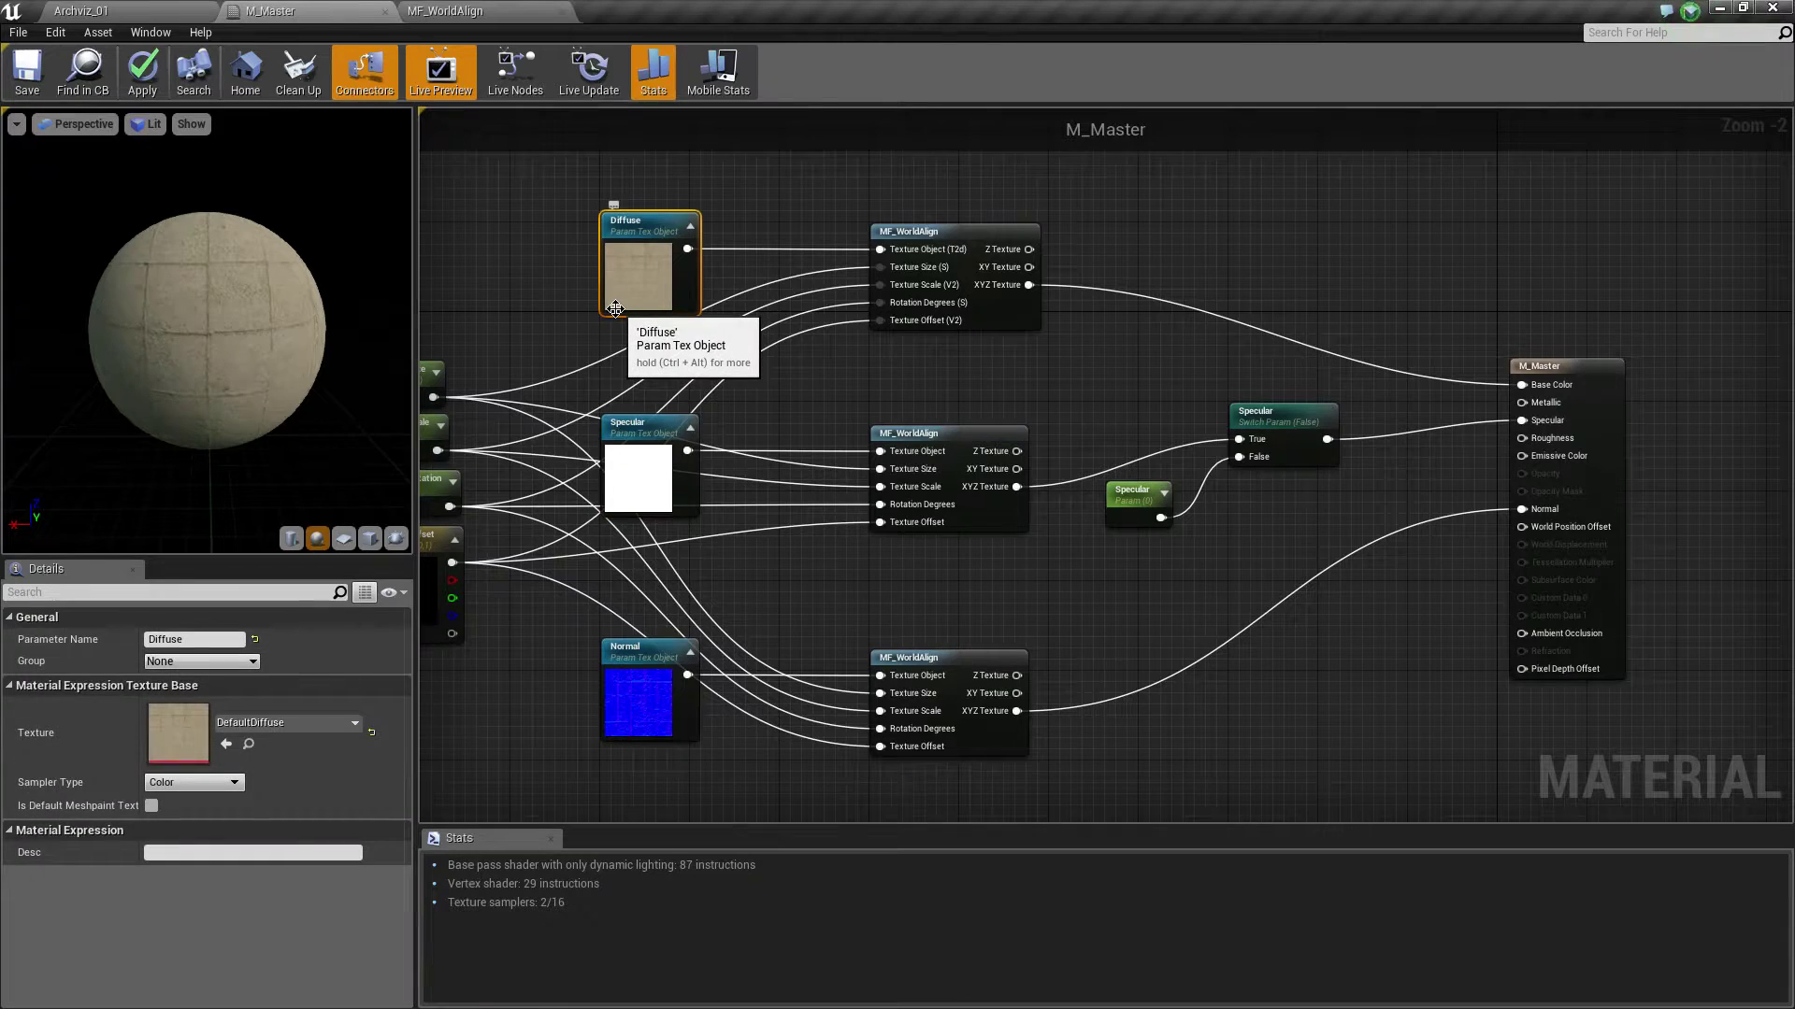
click(38, 654)
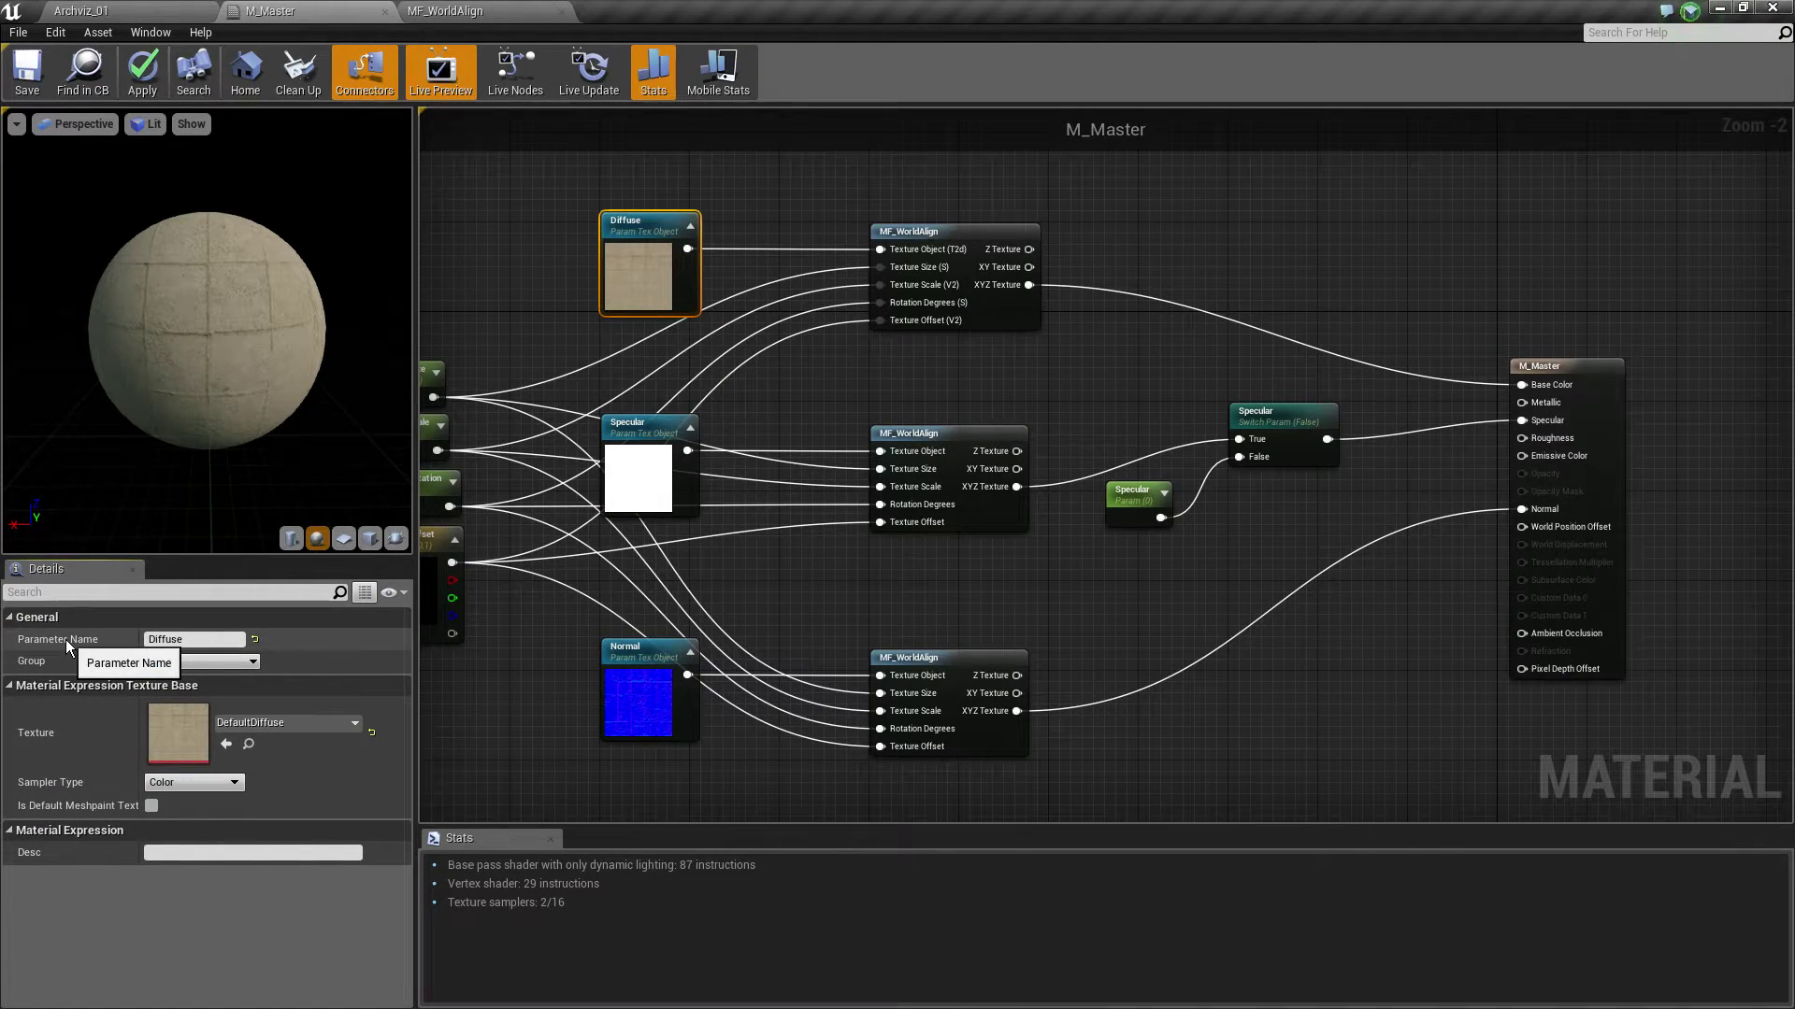
text(Diffuse)
Assign the Specular texture parameter to a Specular group
right_drag(736, 528, 807, 452)
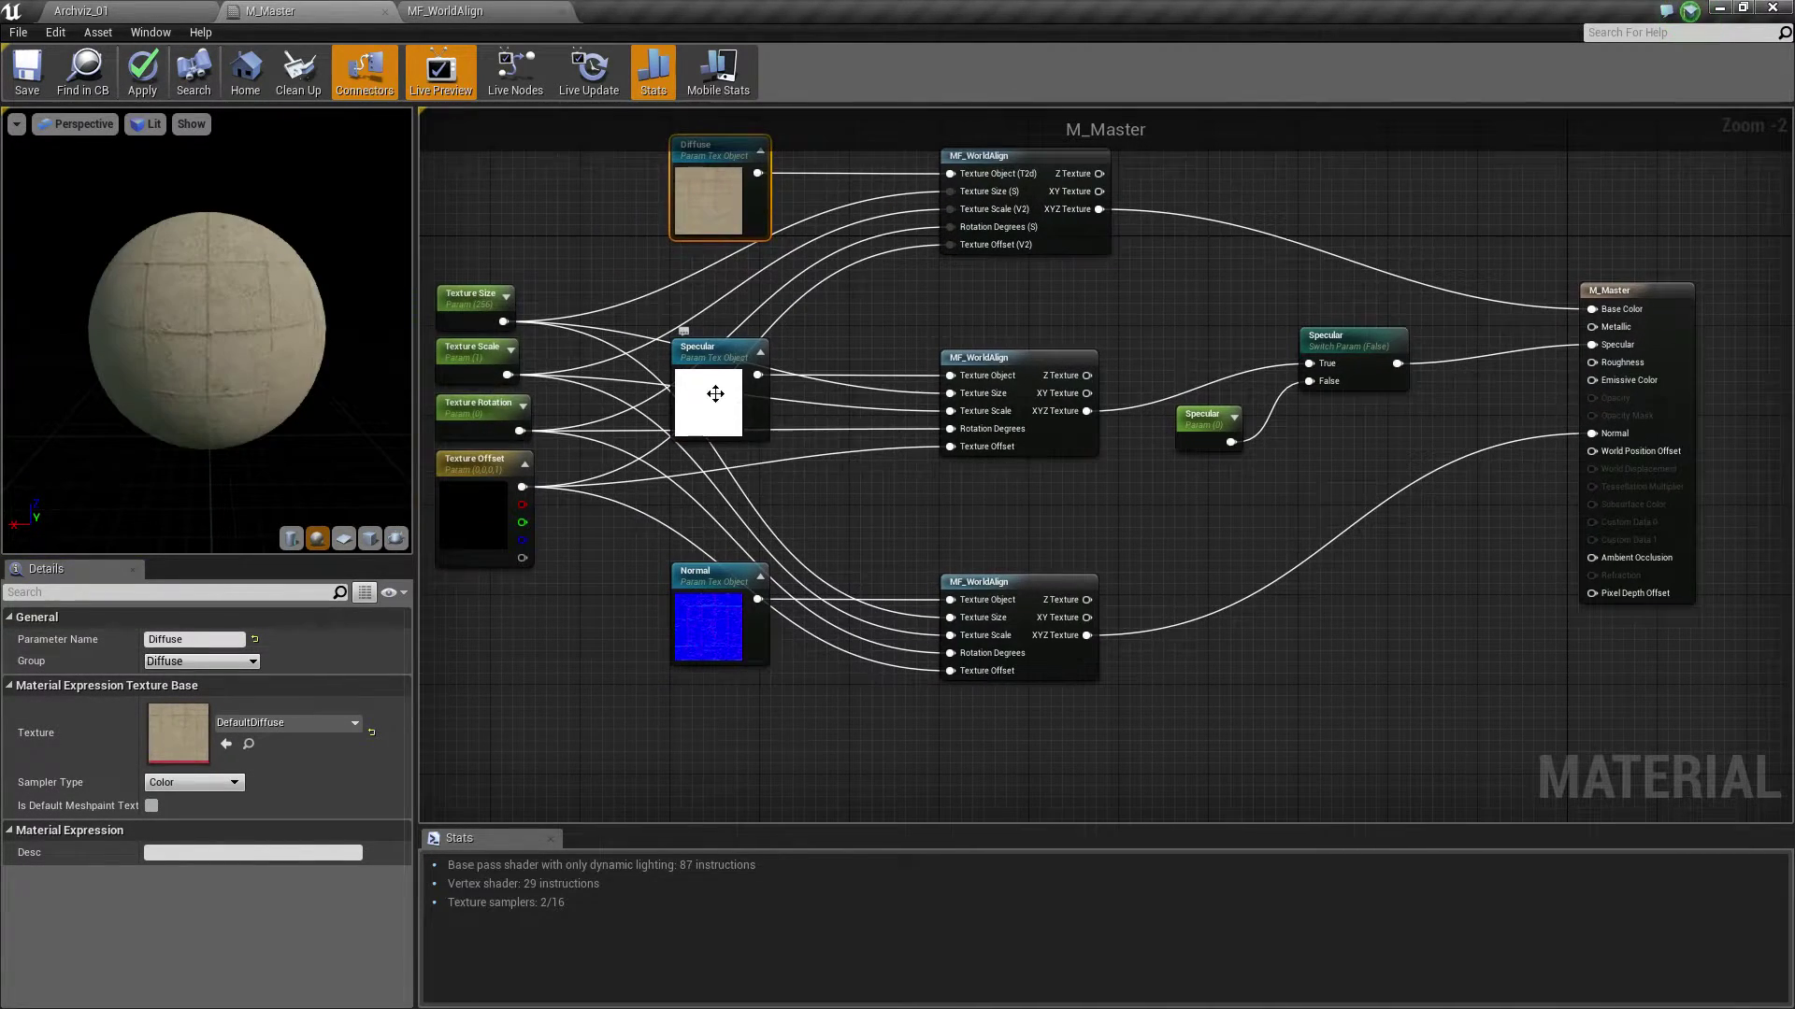
click(712, 391)
click(213, 662)
click(188, 690)
Place the Normal texture parameter in a Normal group
click(604, 666)
click(701, 636)
click(208, 665)
text(al)
key(Return)
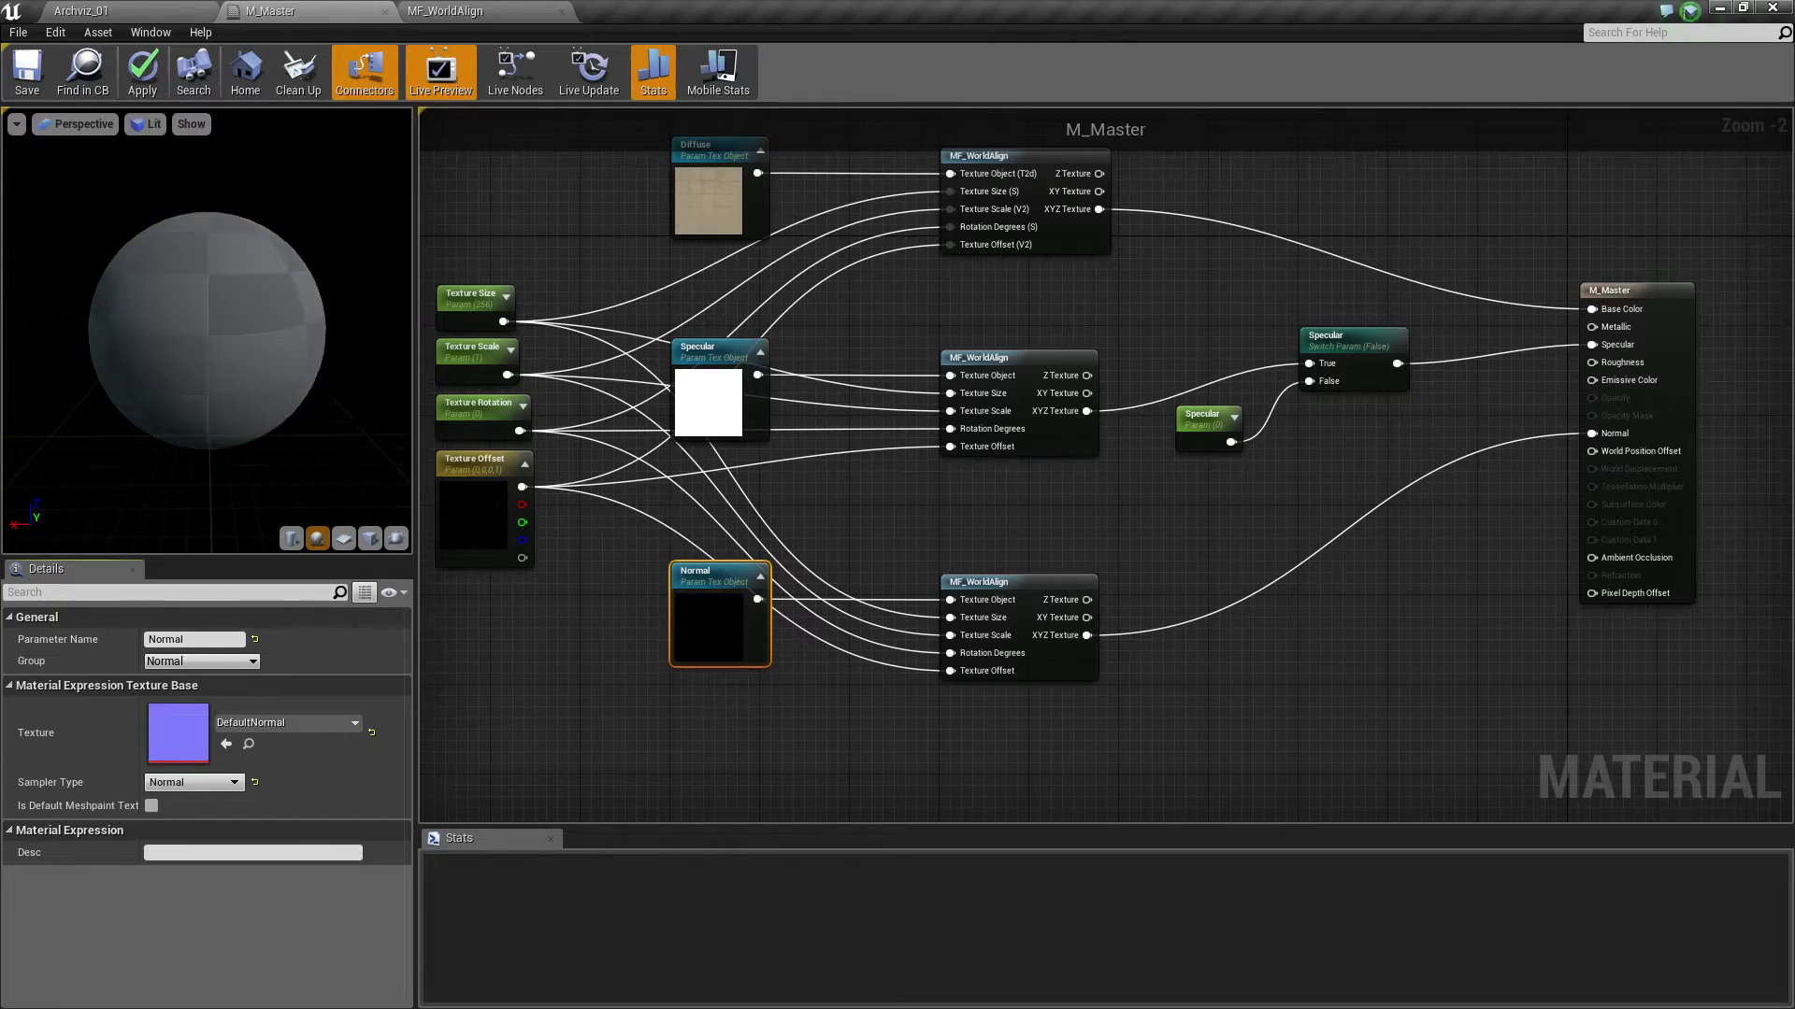
Select the Specular branch nodes together with their MF_WorldAlign function
right_drag(1196, 472, 969, 529)
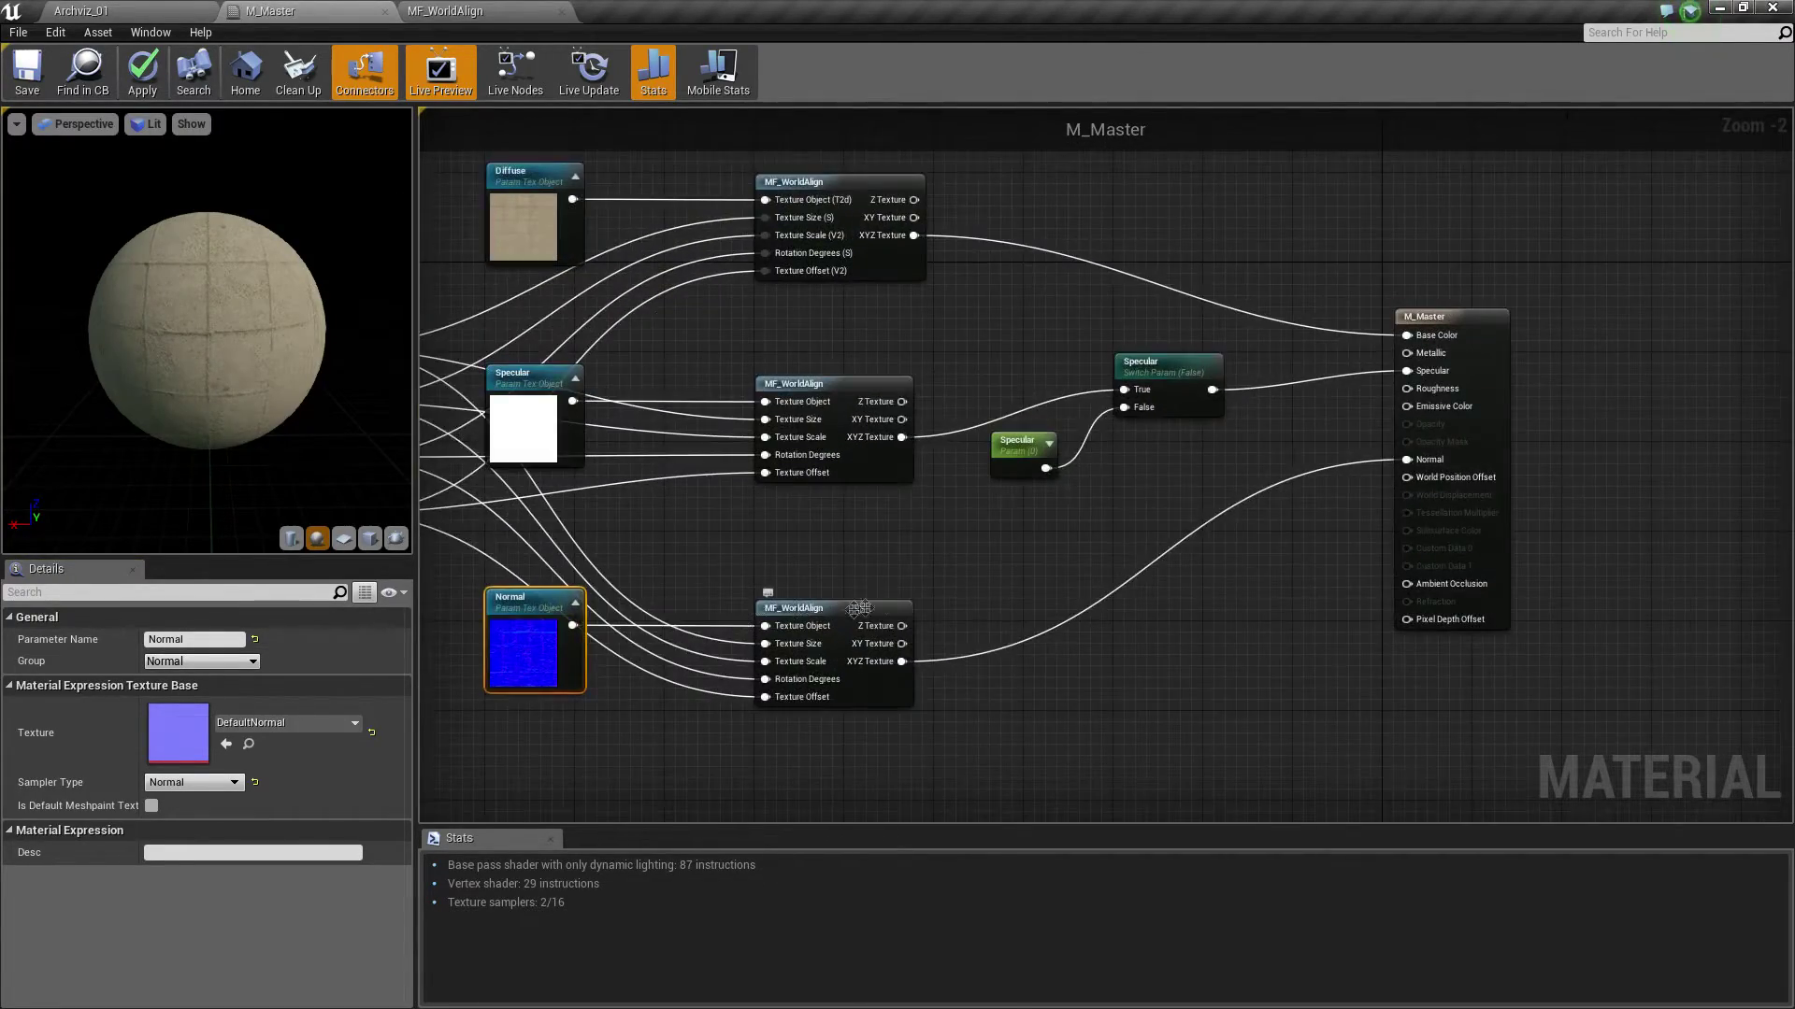
scroll(1241, 521, up, 1)
drag(1215, 561, 823, 402)
scroll(802, 622, down, 1)
click(934, 711)
scroll(954, 579, down, 2)
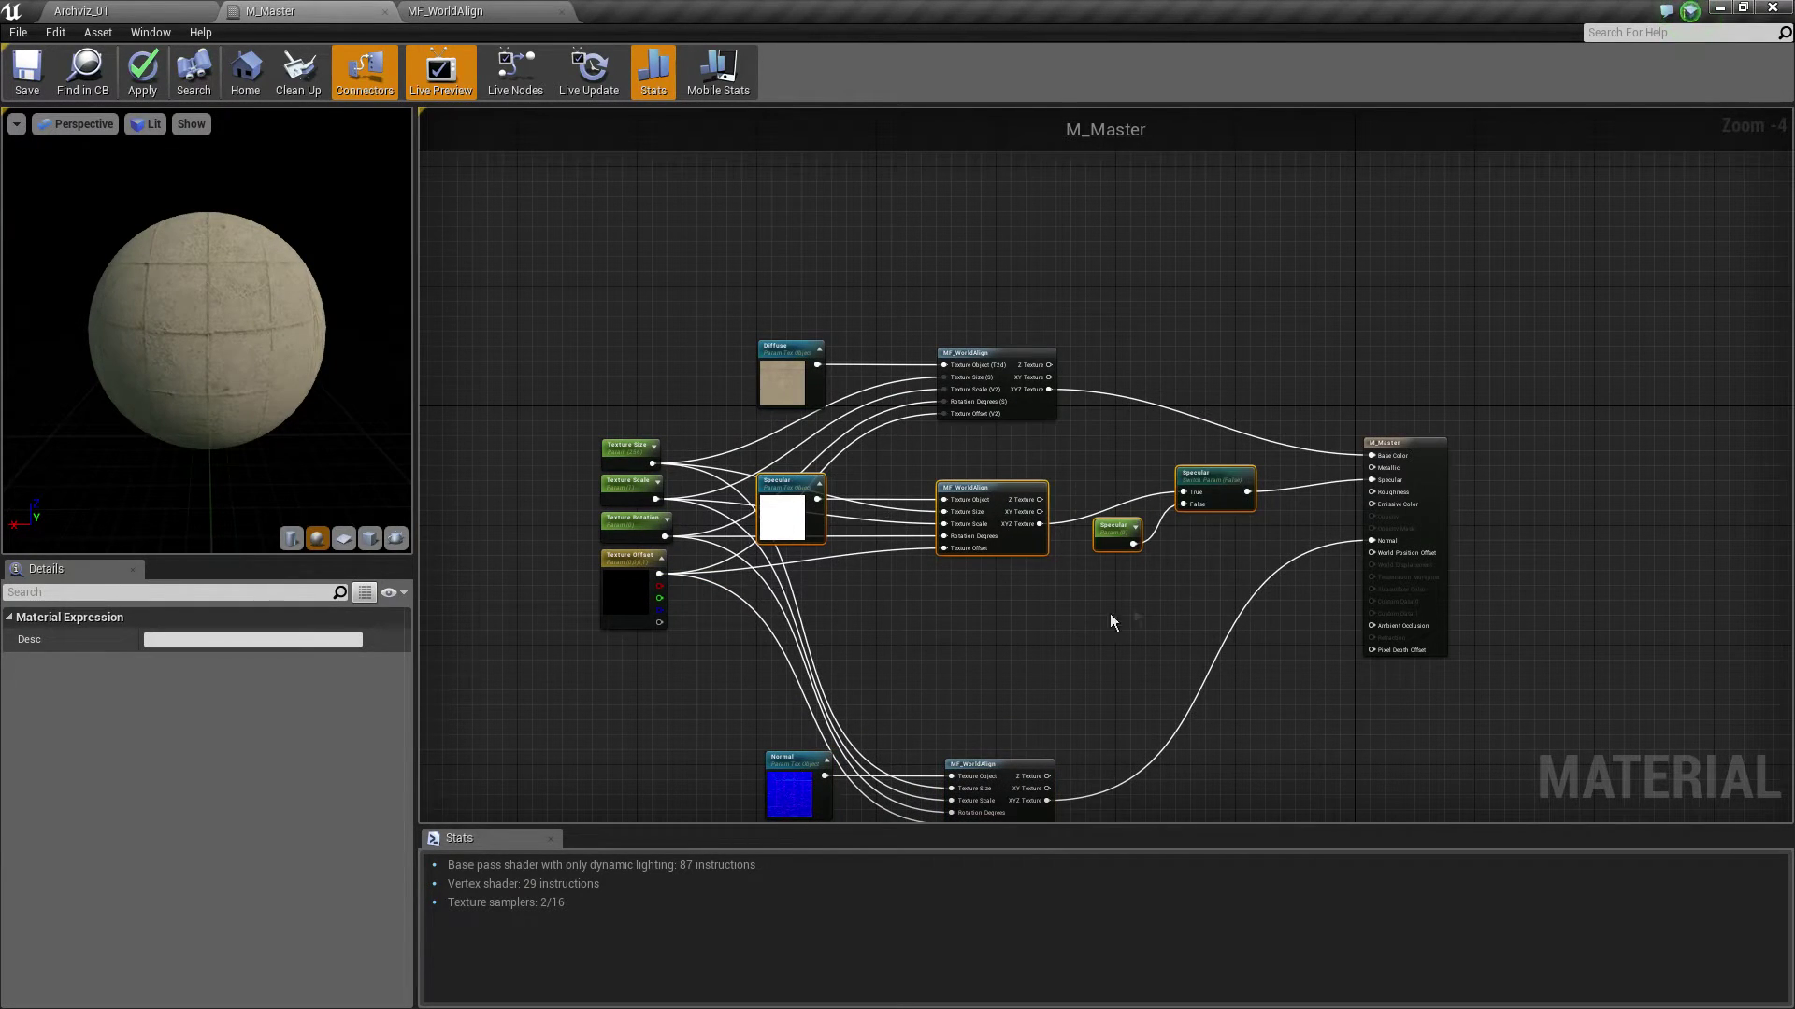
Duplicate the Specular branch below the original and put the copied texture in a Roughness group
key(ctrl+c)
key(ctrl+v)
scroll(1051, 626, up, 2)
drag(1042, 630, 961, 609)
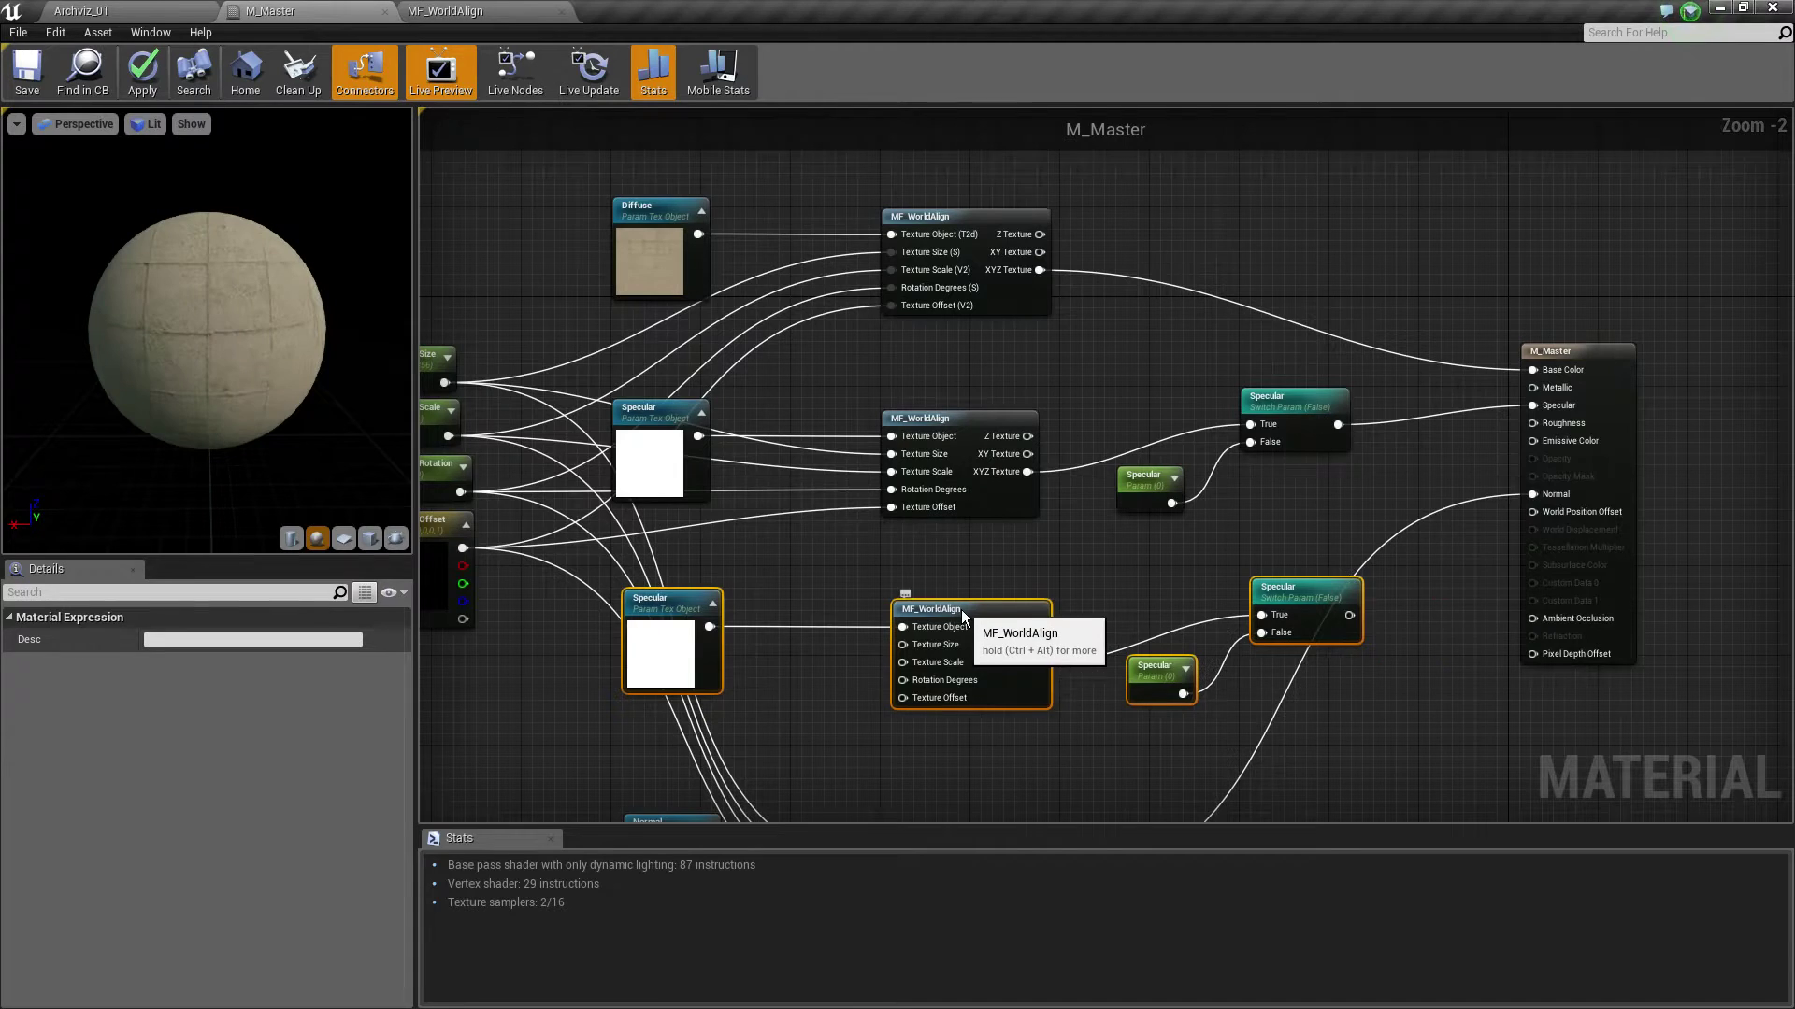
click(615, 618)
click(193, 639)
text(Roughness)
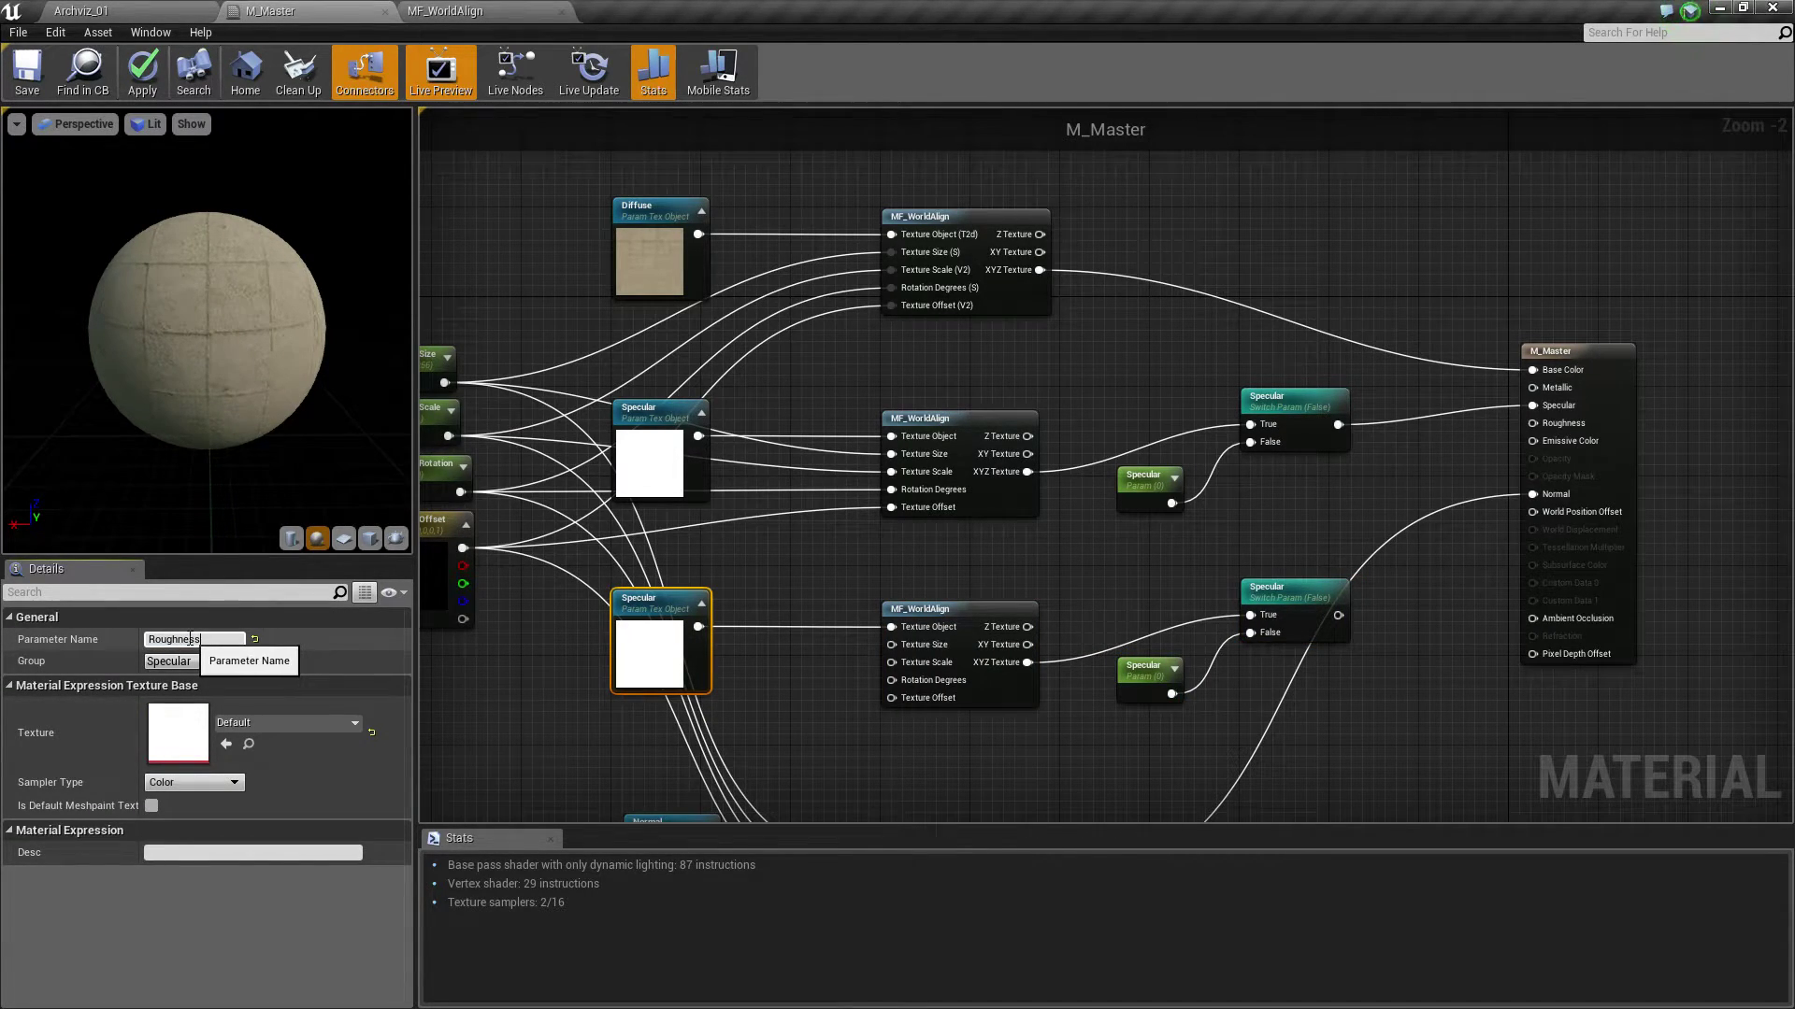
click(245, 661)
text(Roughness)
key(Return)
Rename the copied Specular scalar parameter to Roughness
right_drag(887, 529, 852, 519)
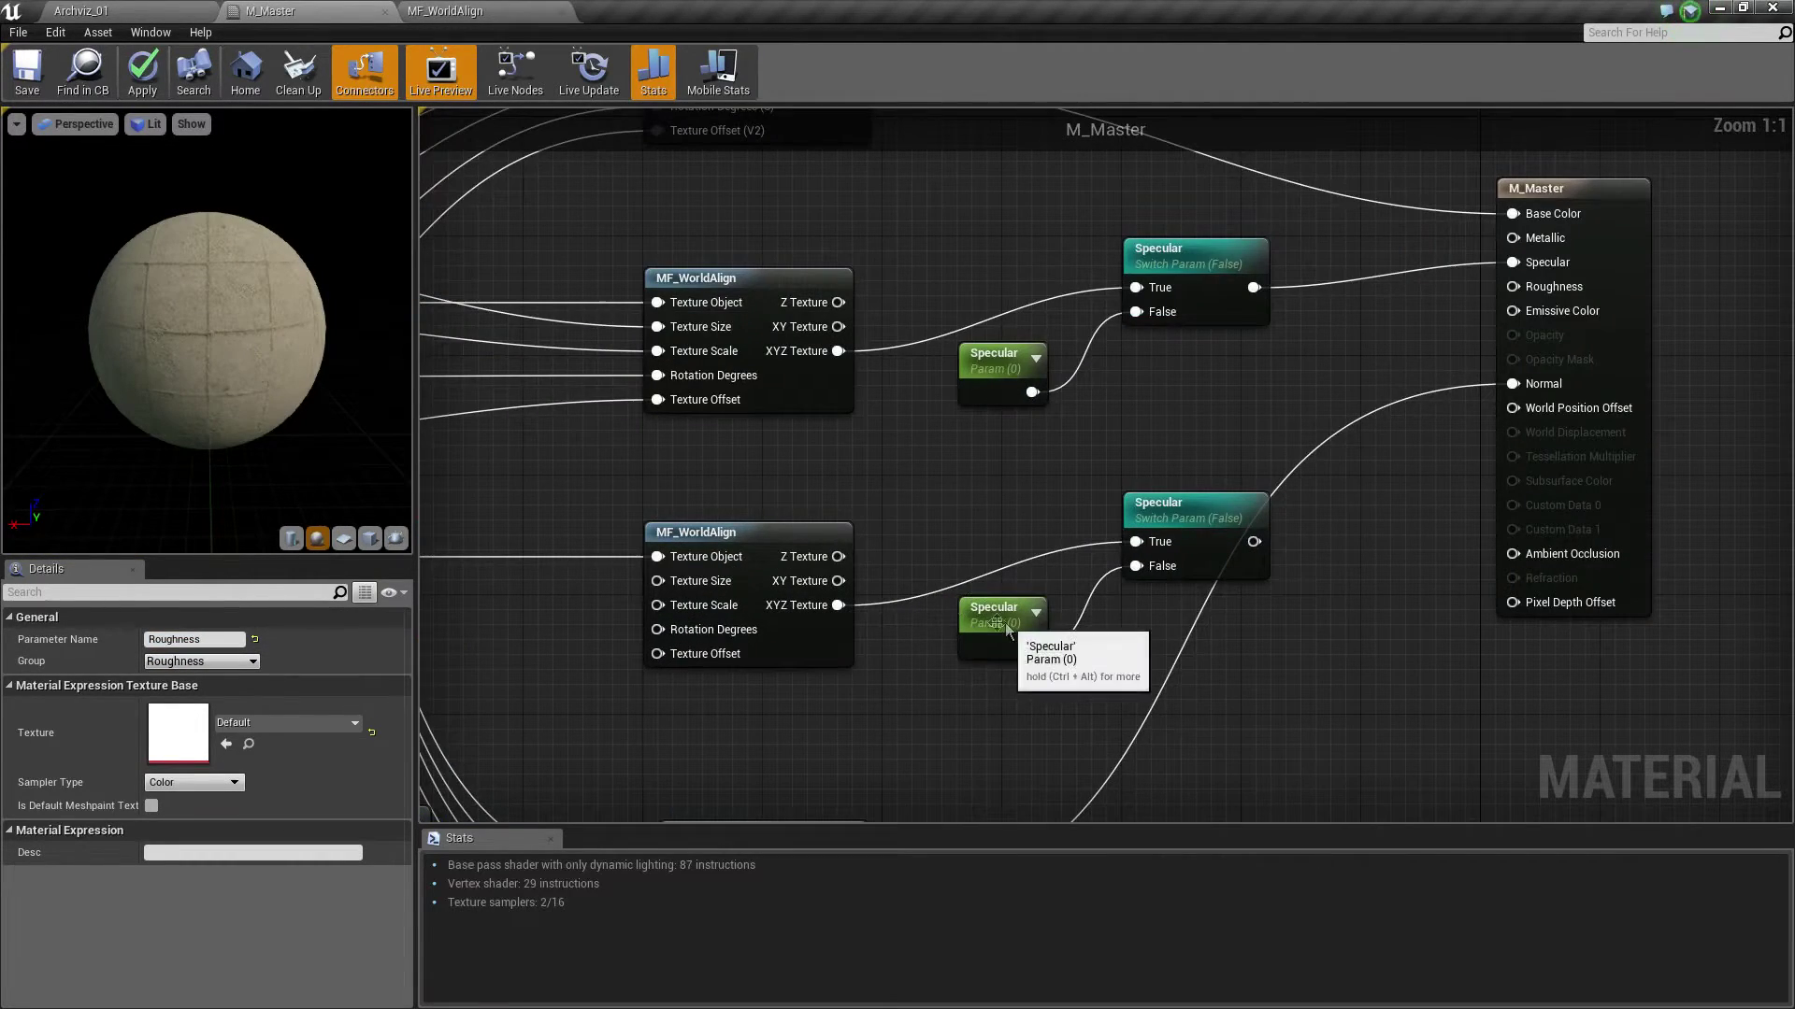
click(1000, 617)
click(212, 733)
text(Roughness)
key(Return)
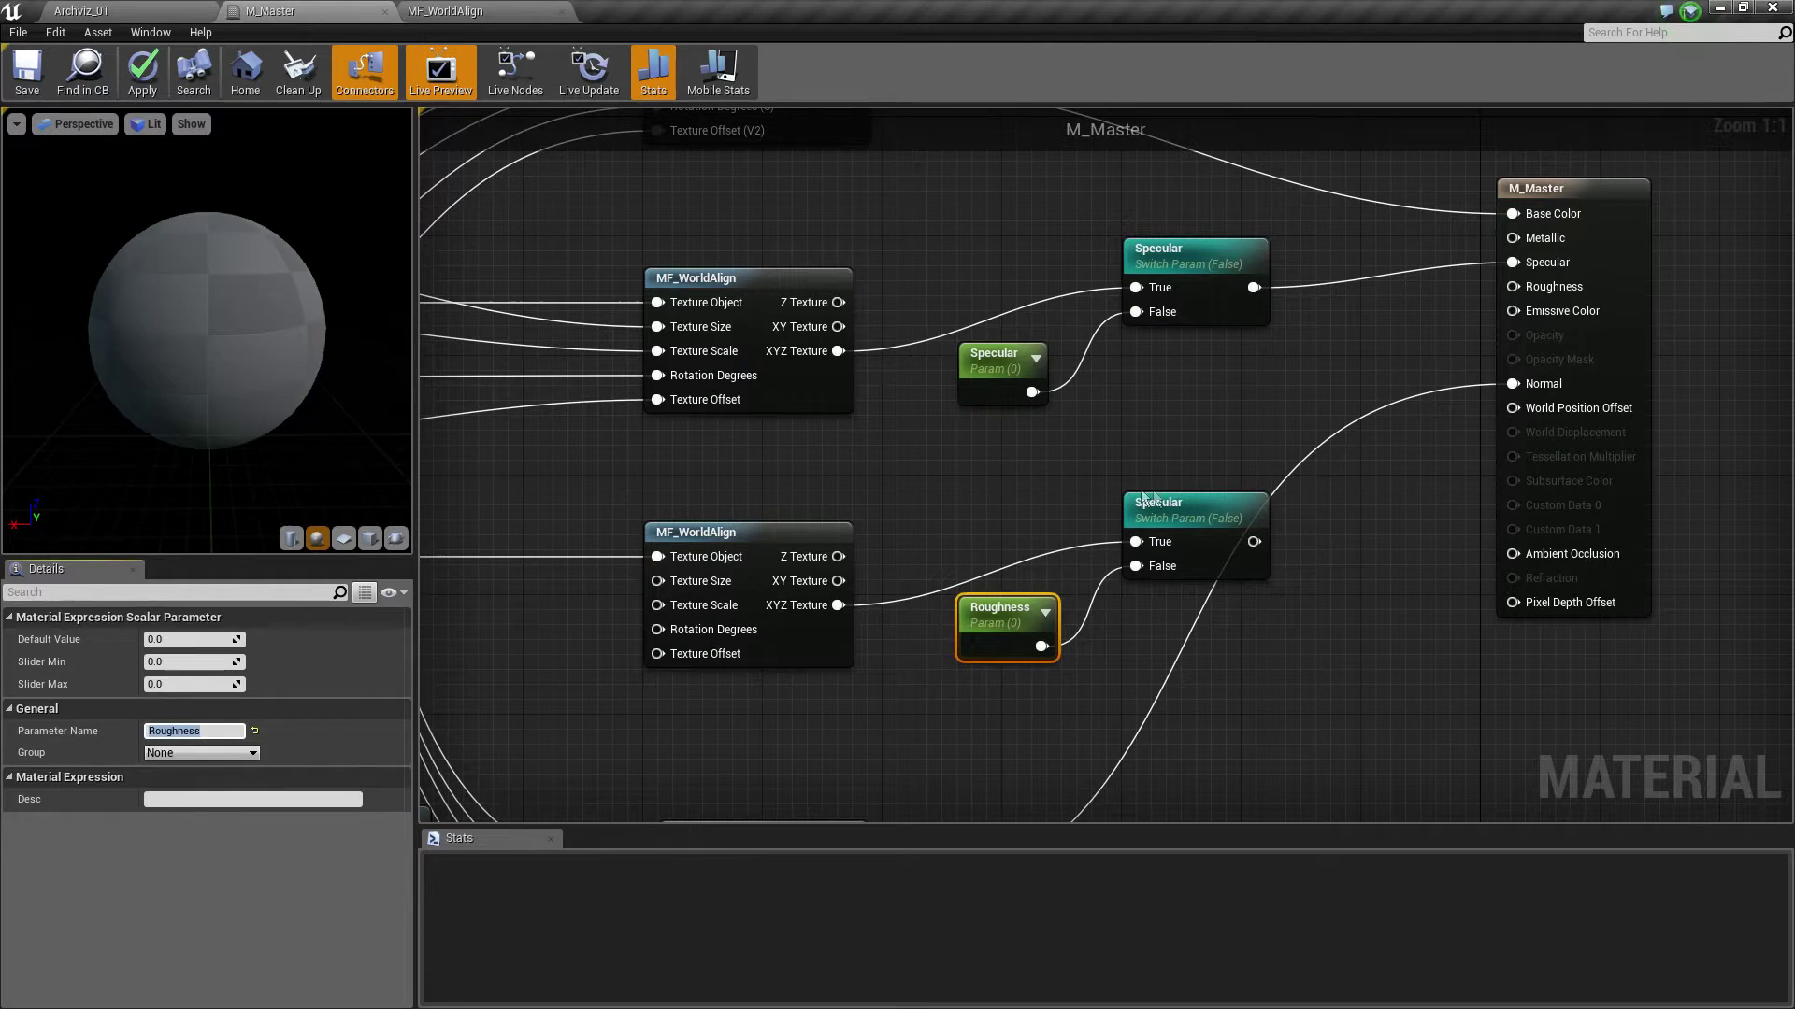
Rename the copied switch to Roughness and put both Roughness nodes in the Roughness group
click(1009, 582)
drag(1173, 509, 1157, 510)
double_click(196, 686)
text(Roughness)
key(Return)
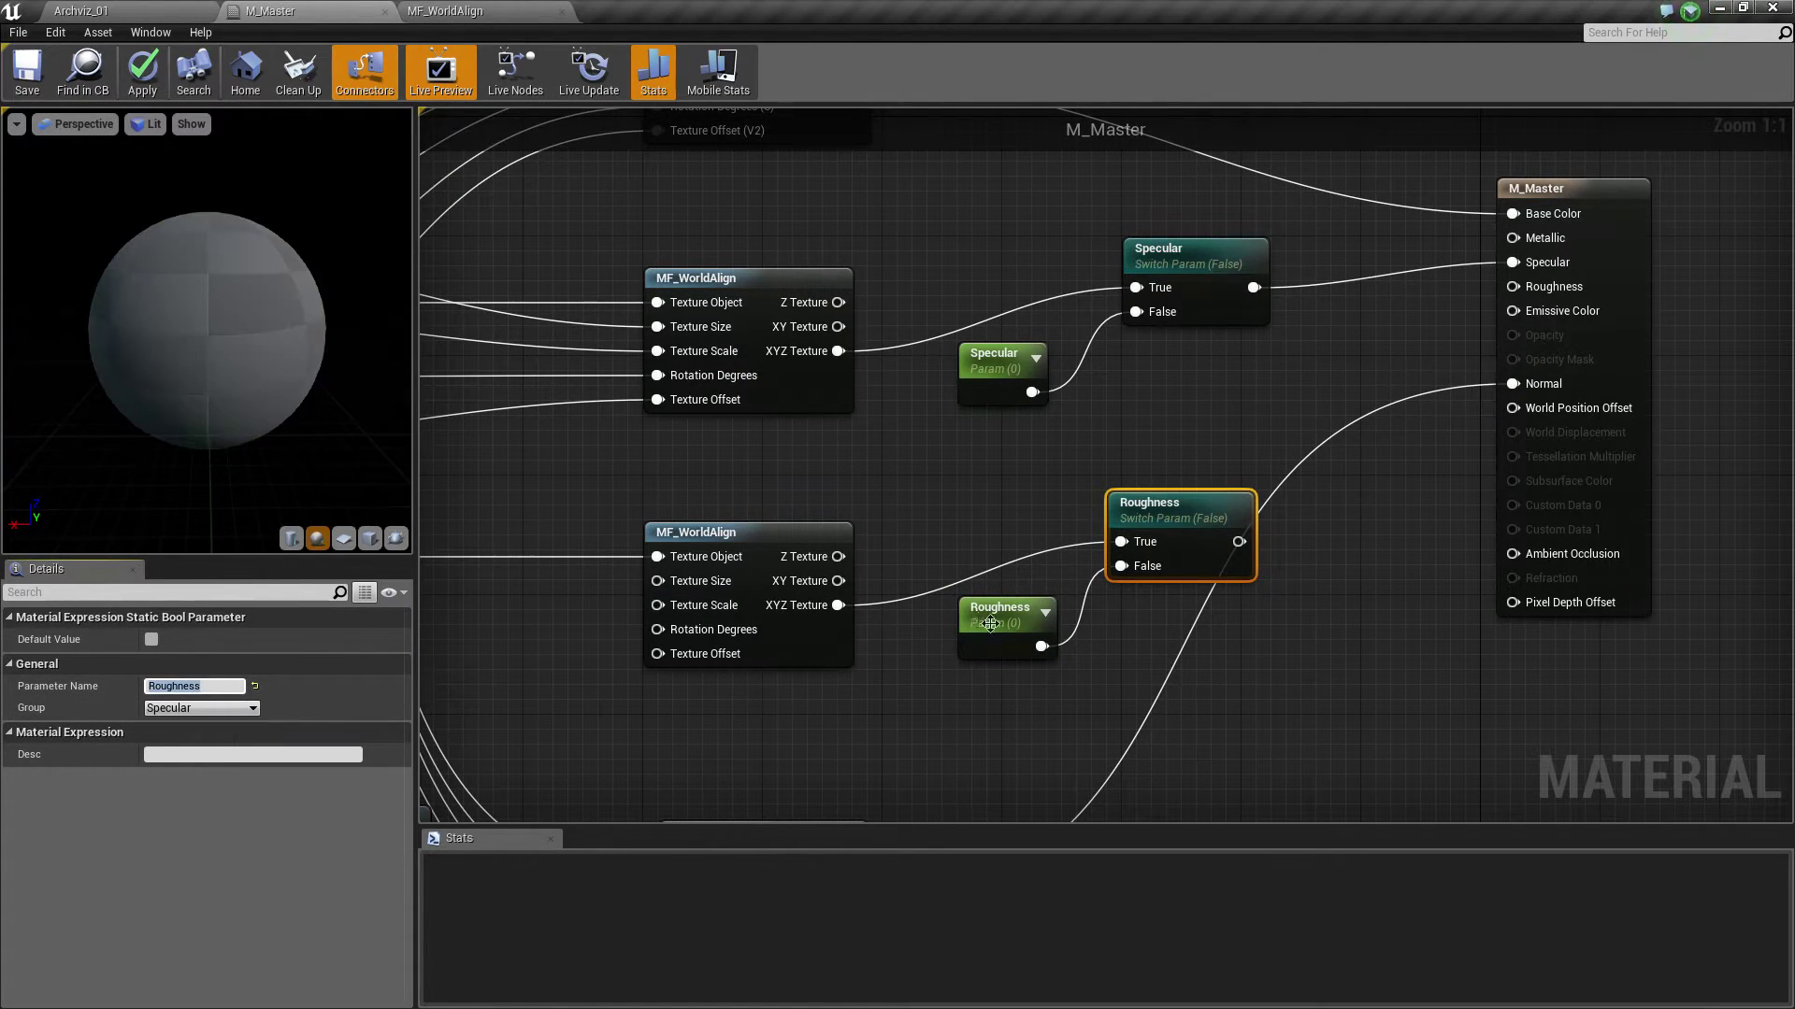
ctrl+click(993, 619)
click(254, 662)
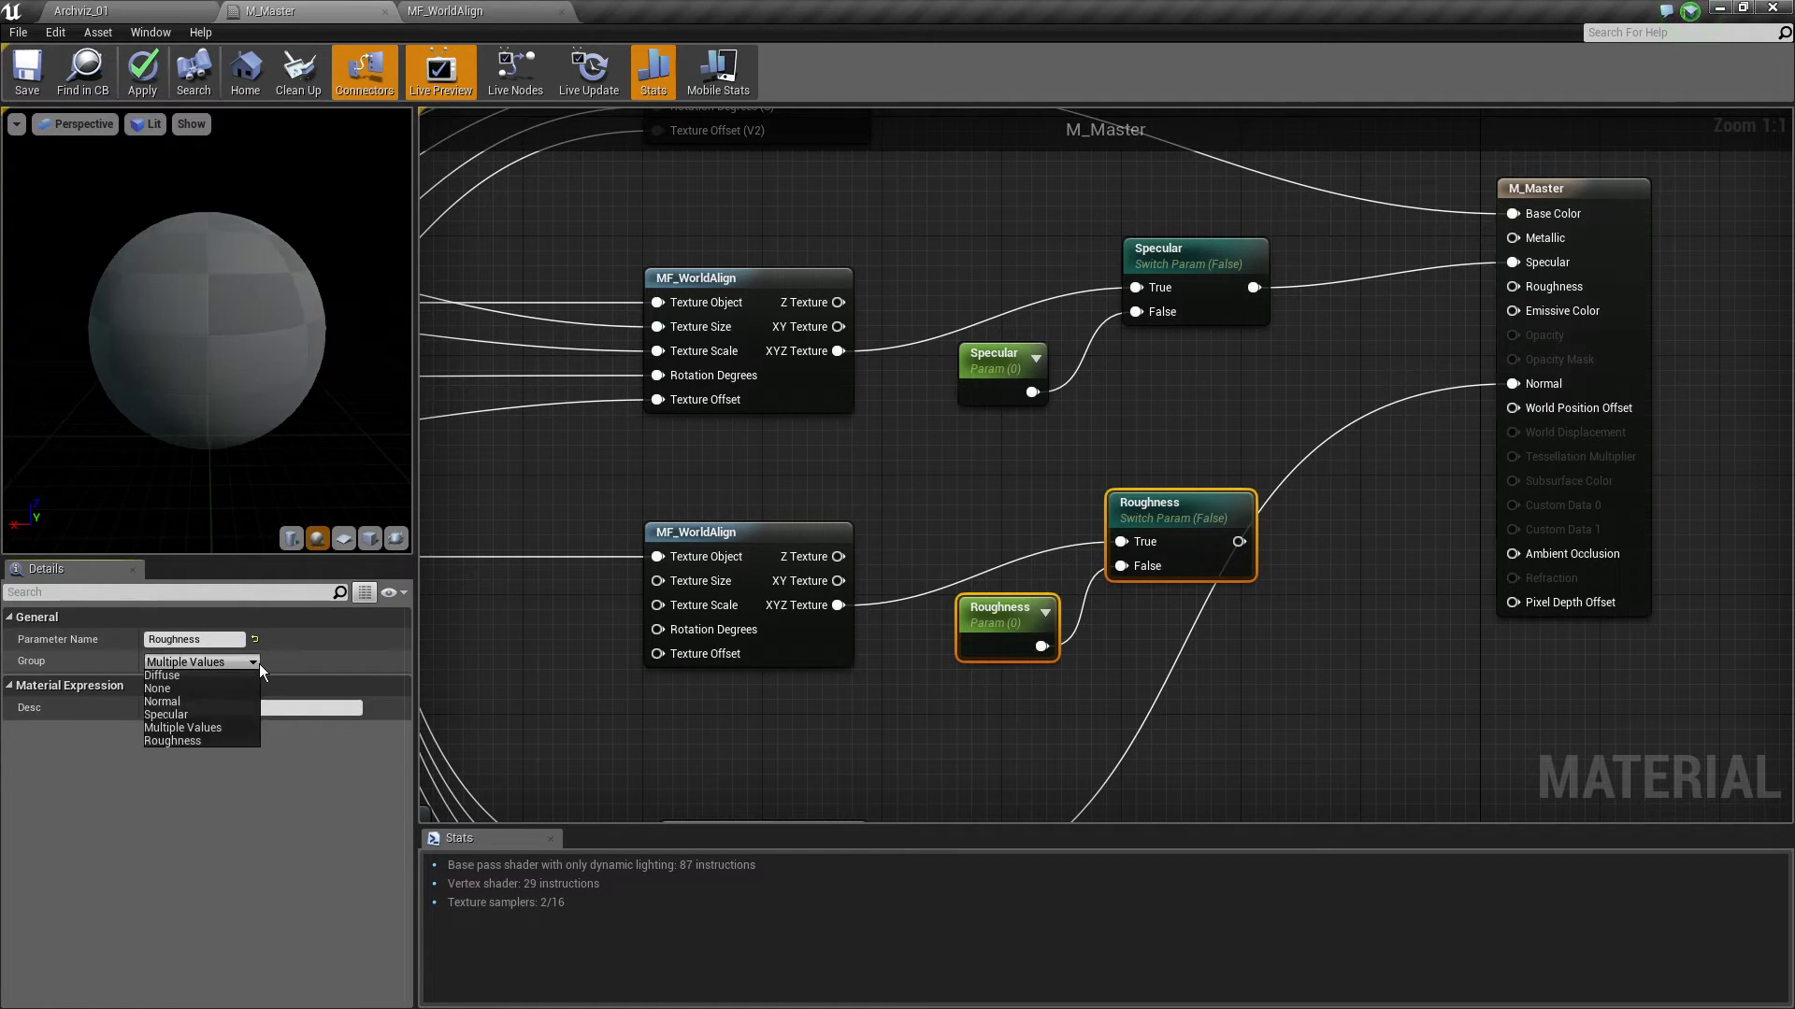
click(194, 742)
Put the Specular scalar and Specular switch nodes in the Specular group
right_drag(749, 664, 999, 669)
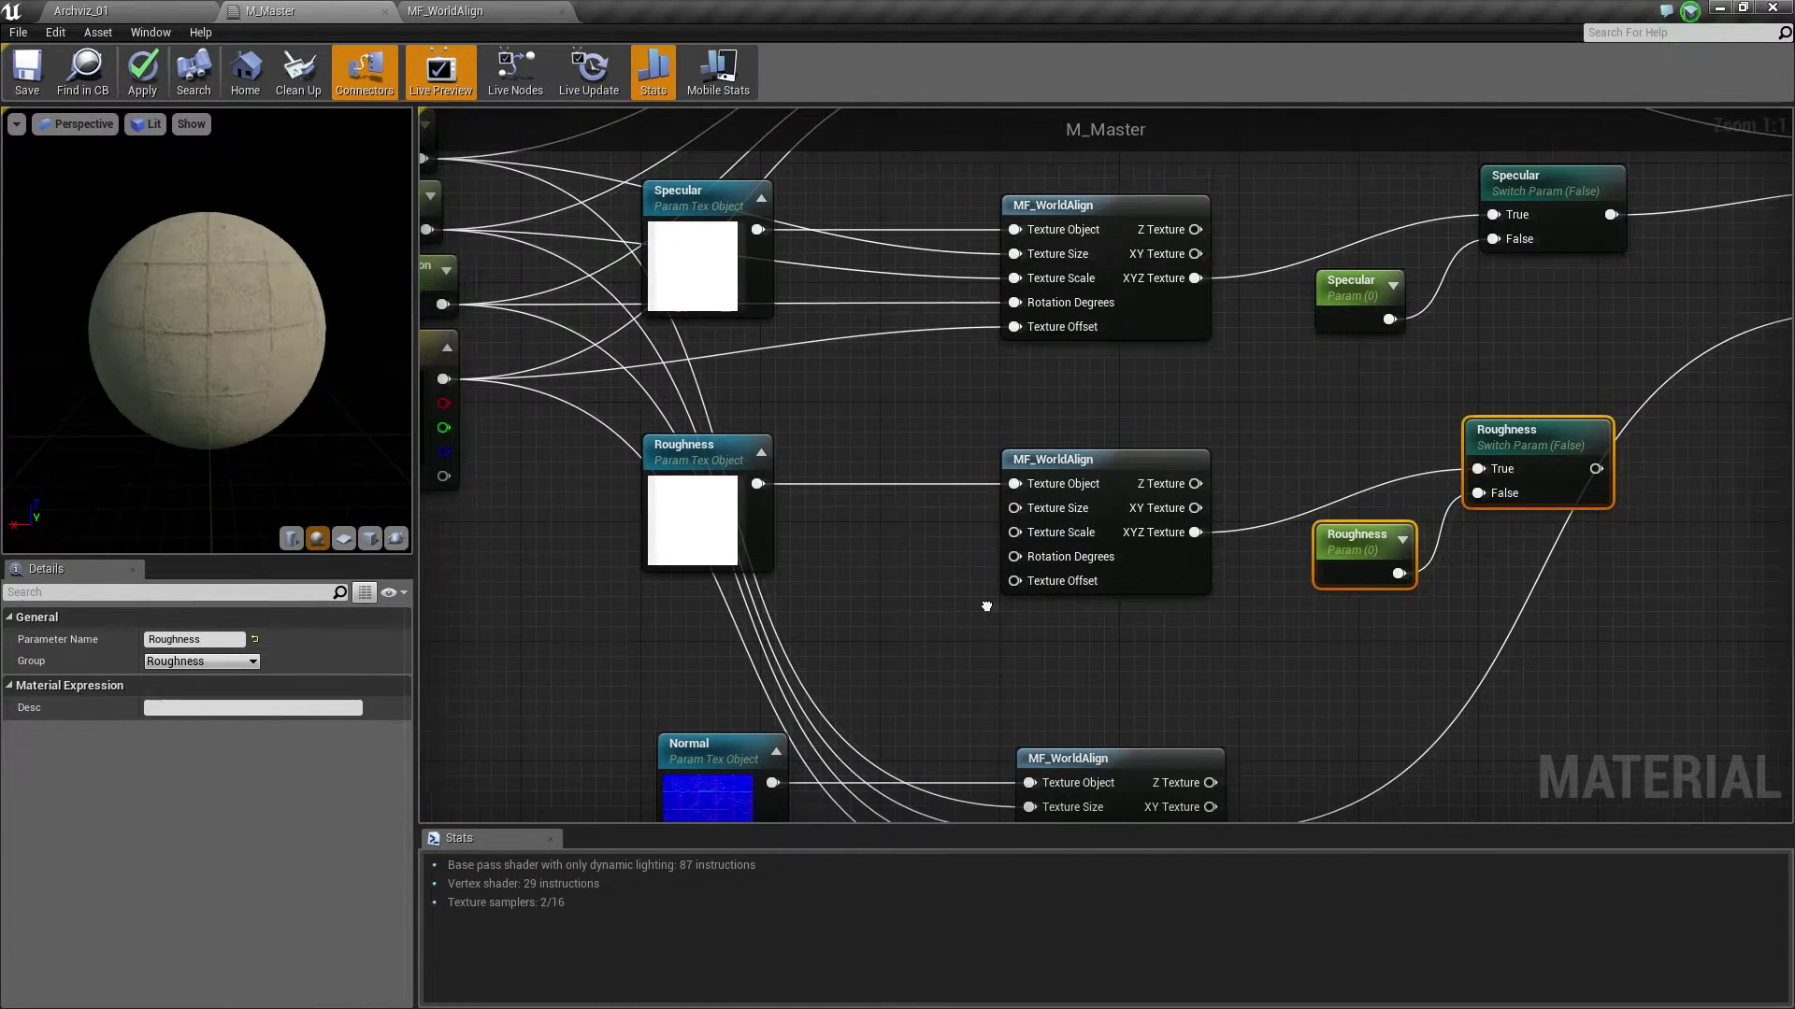
click(1248, 370)
right_drag(1248, 393, 1064, 533)
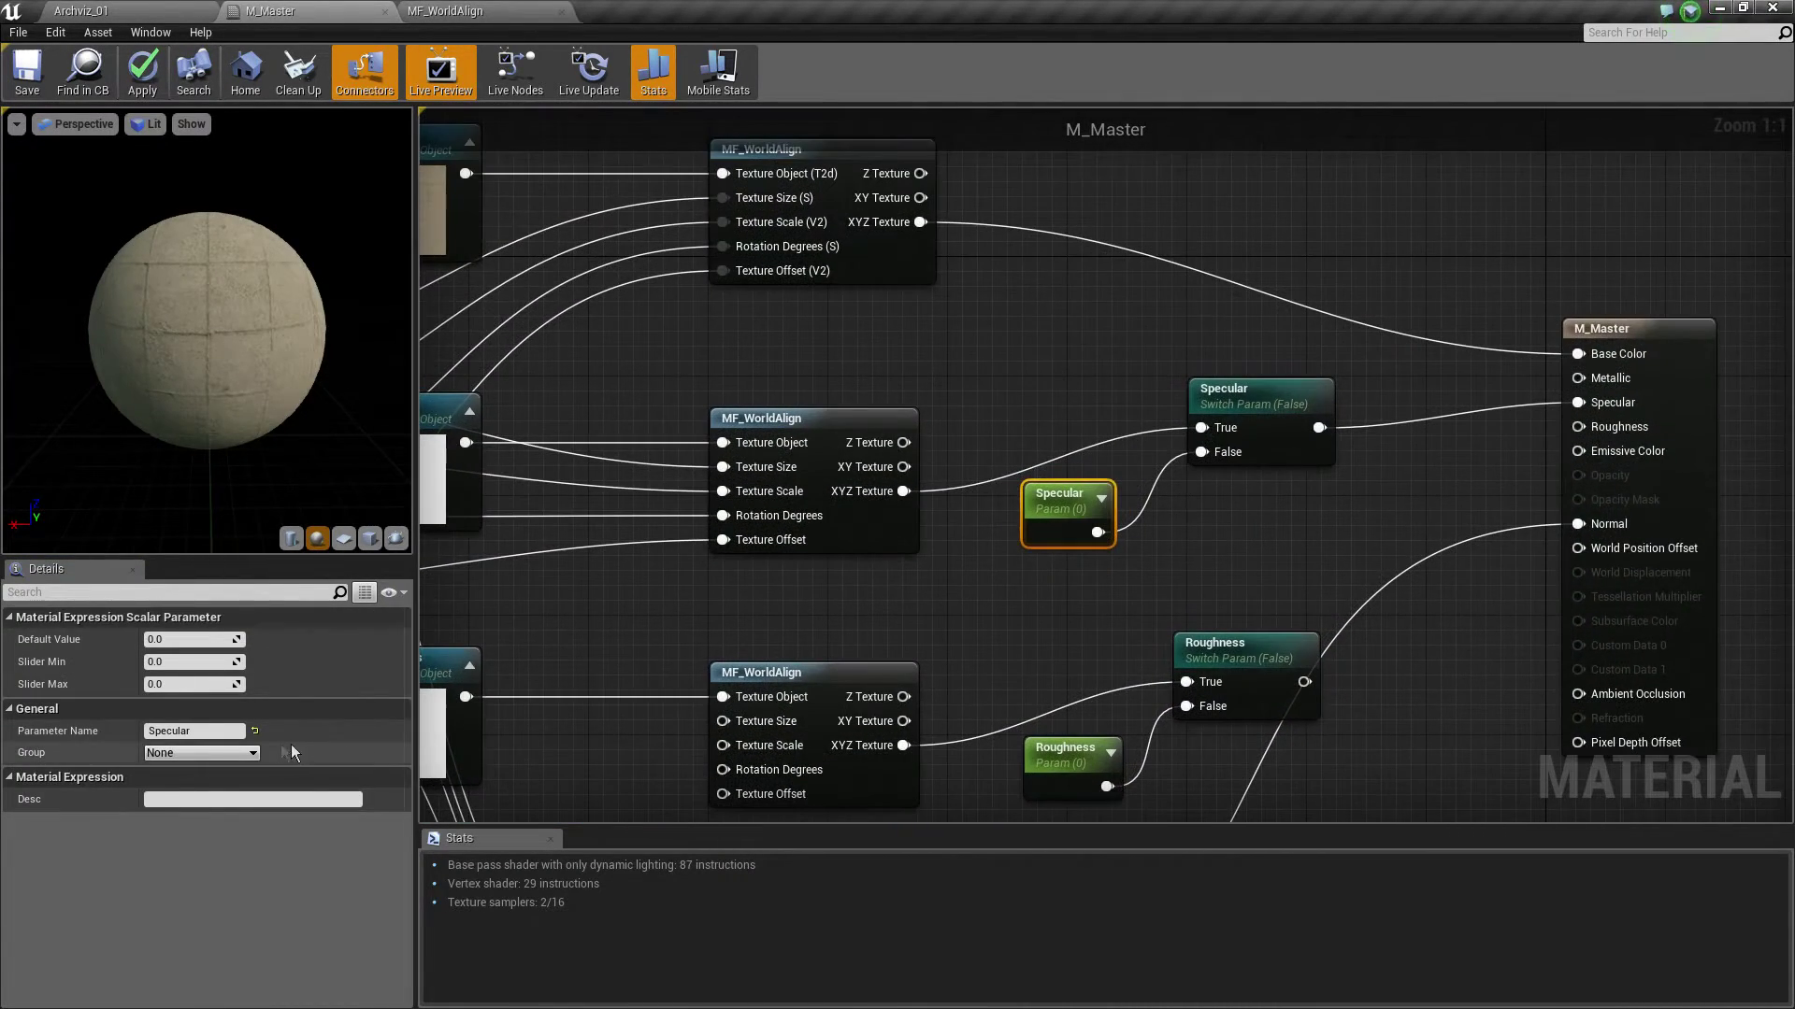
click(182, 817)
drag(991, 355, 1297, 547)
mouse_move(1028, 566)
right_down()
mouse_move(1183, 458)
mouse_move(1381, 383)
right_up()
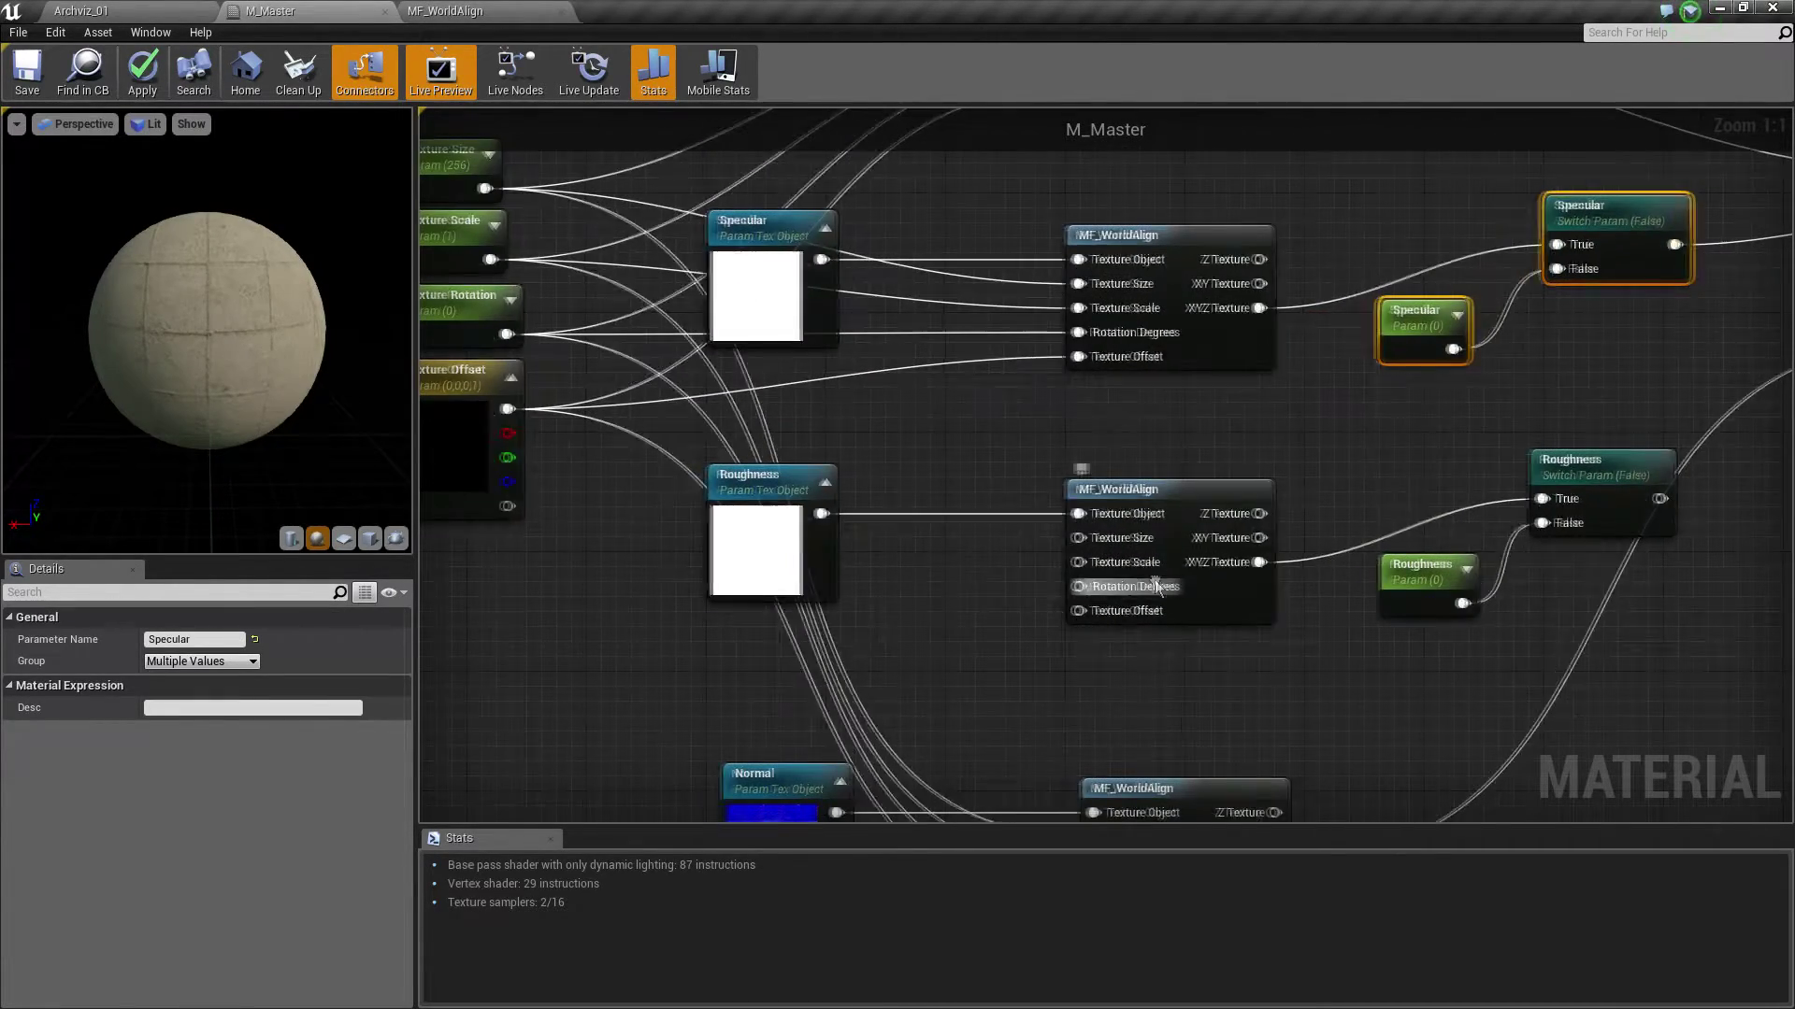
right_drag(1130, 368, 905, 431)
click(251, 661)
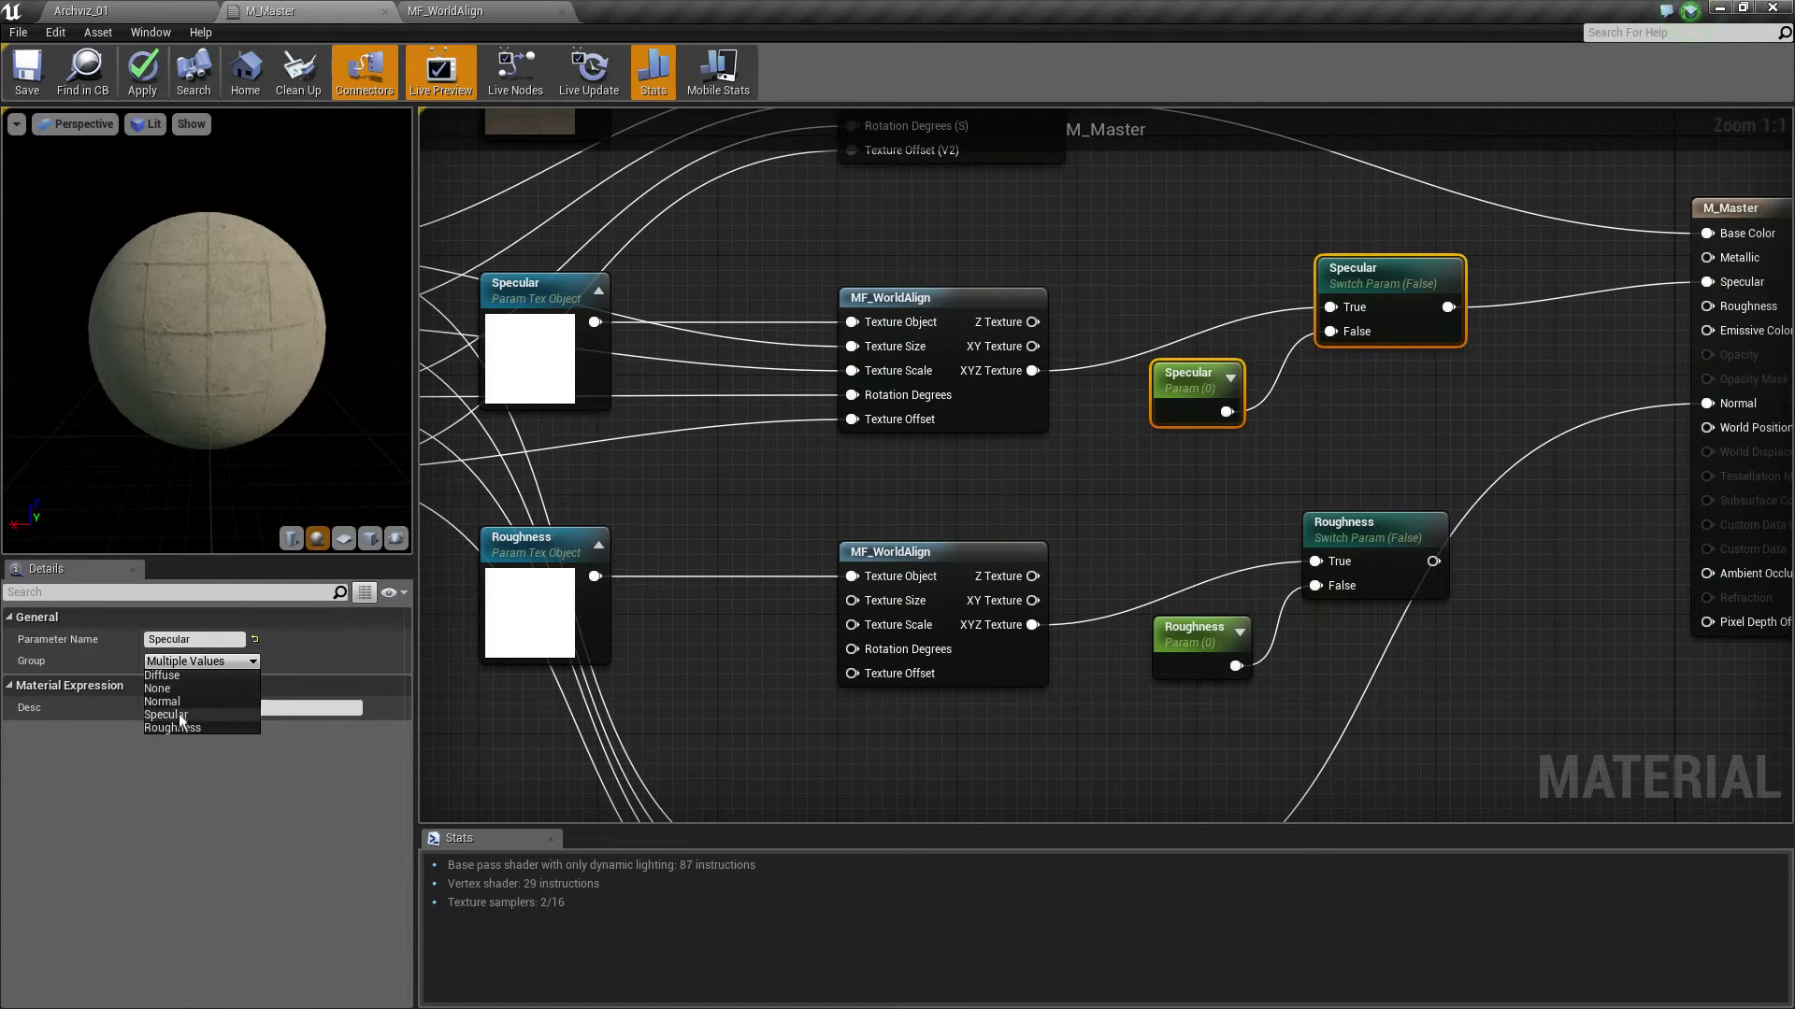
click(252, 687)
scroll(1187, 404, down, 1)
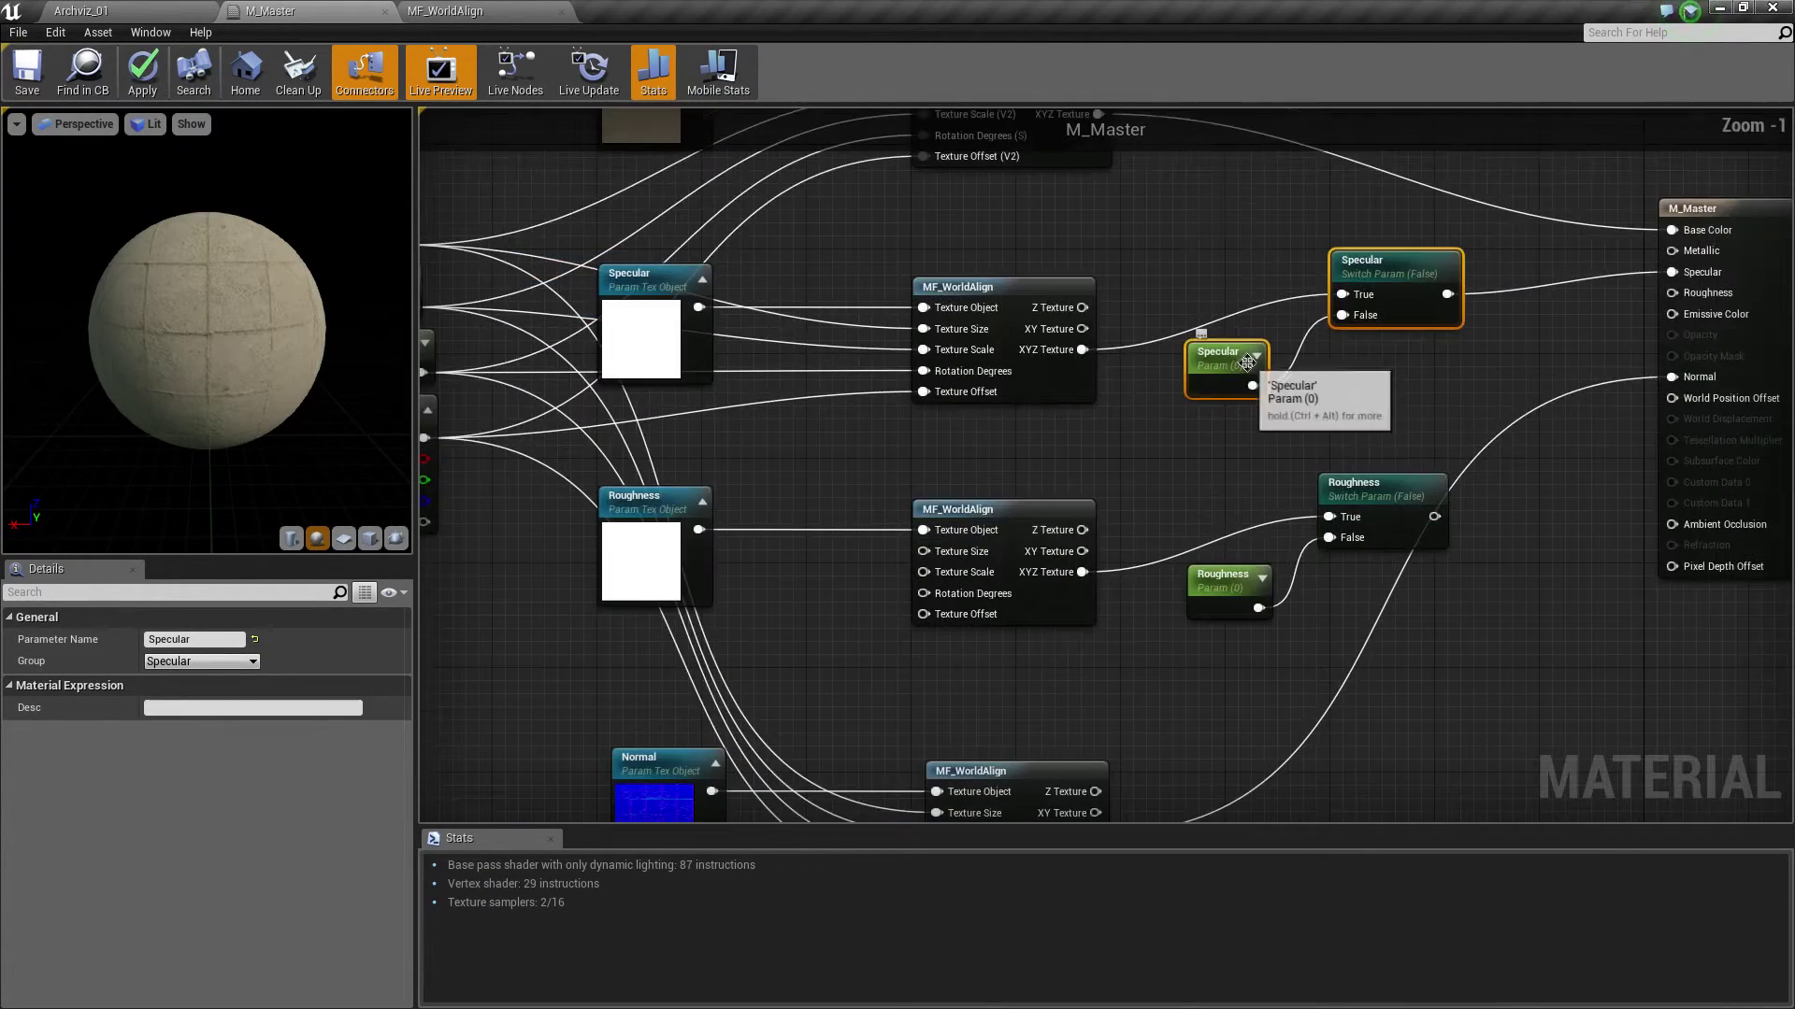
Nudge the Roughness parameter into place and apply the material changes
click(1133, 444)
drag(1129, 643, 1113, 626)
mouse_move(676, 514)
right_down()
mouse_move(800, 468)
mouse_move(826, 429)
right_up()
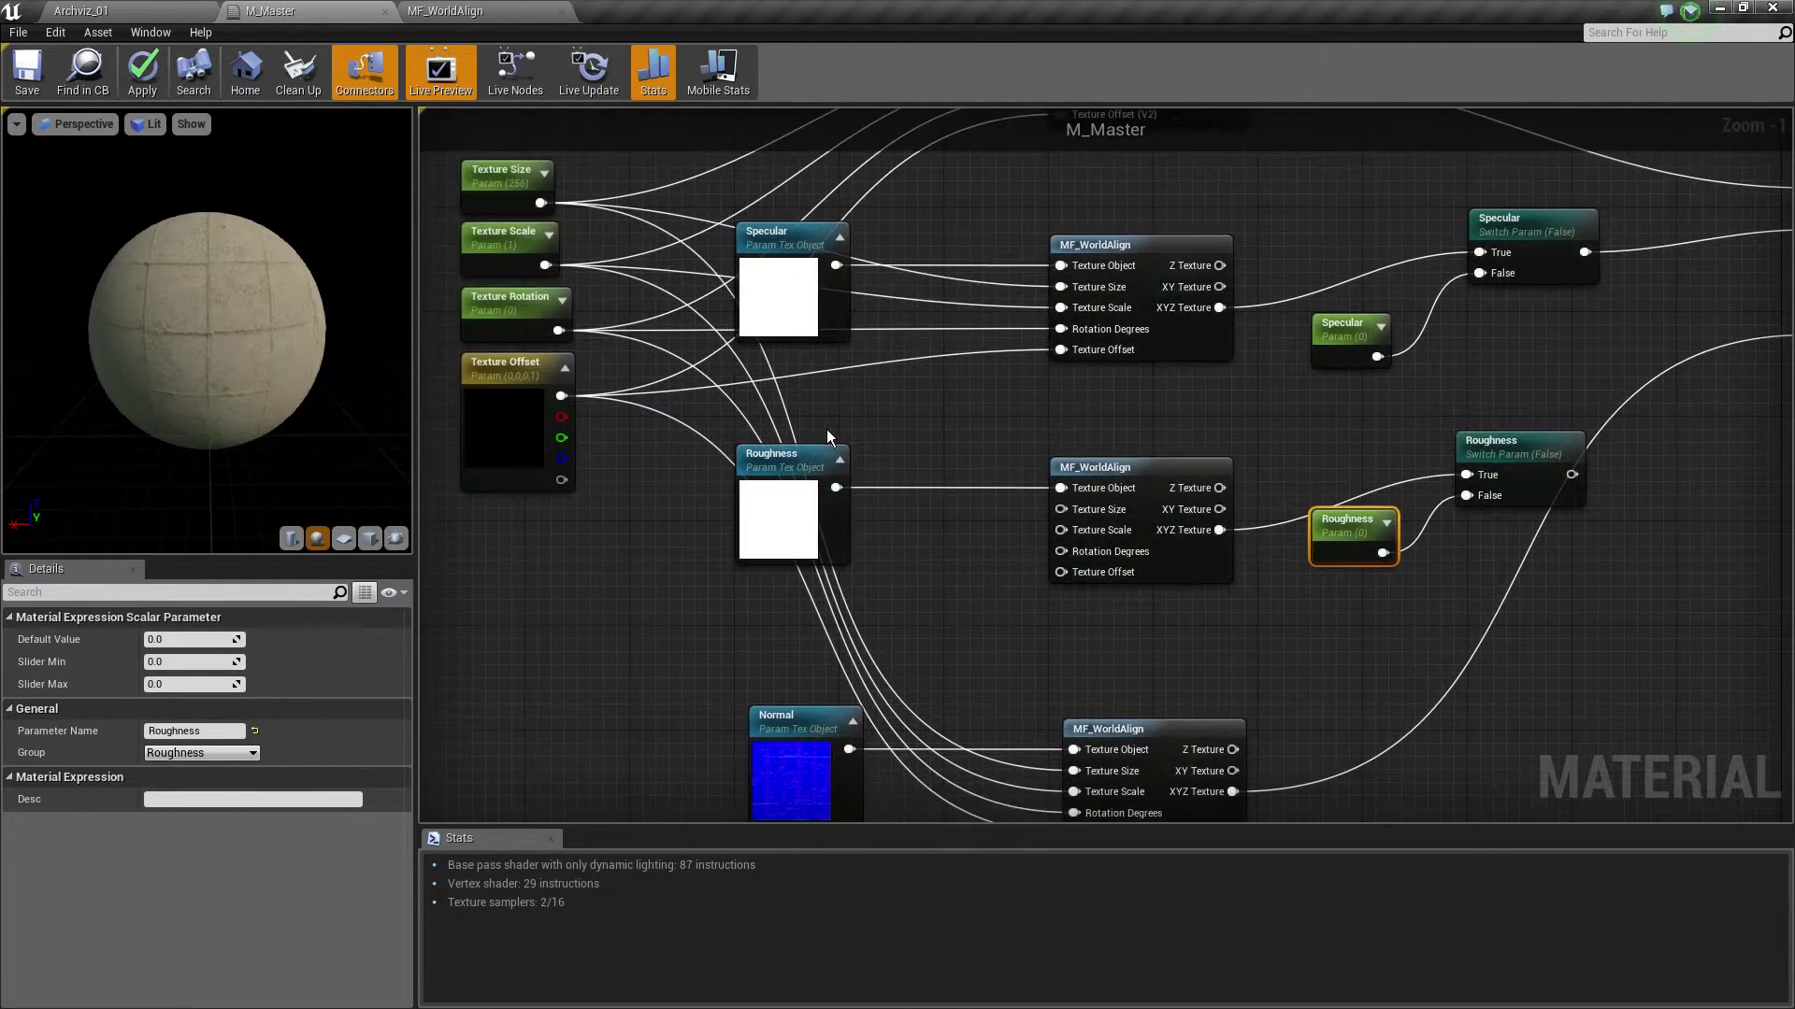
scroll(828, 429, down, 1)
scroll(828, 429, down, 1)
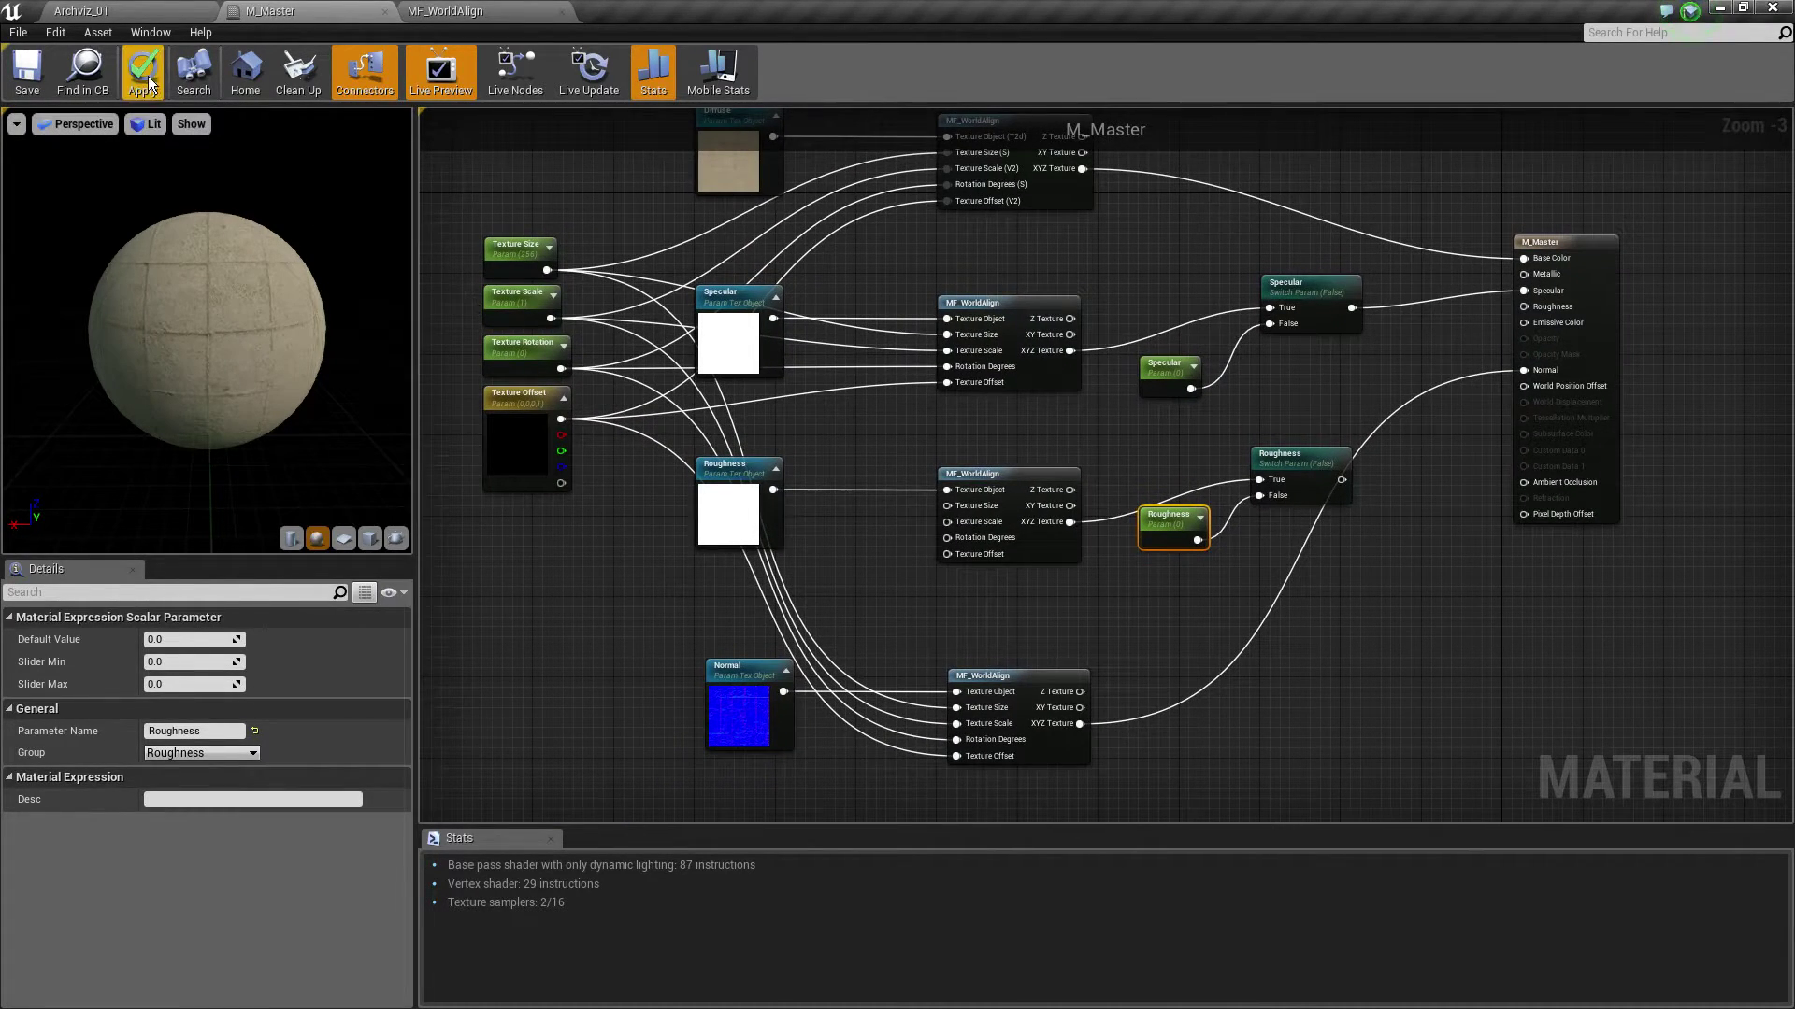
click(142, 73)
Save M_Master and create a material instance from it named MI_Walls
click(22, 89)
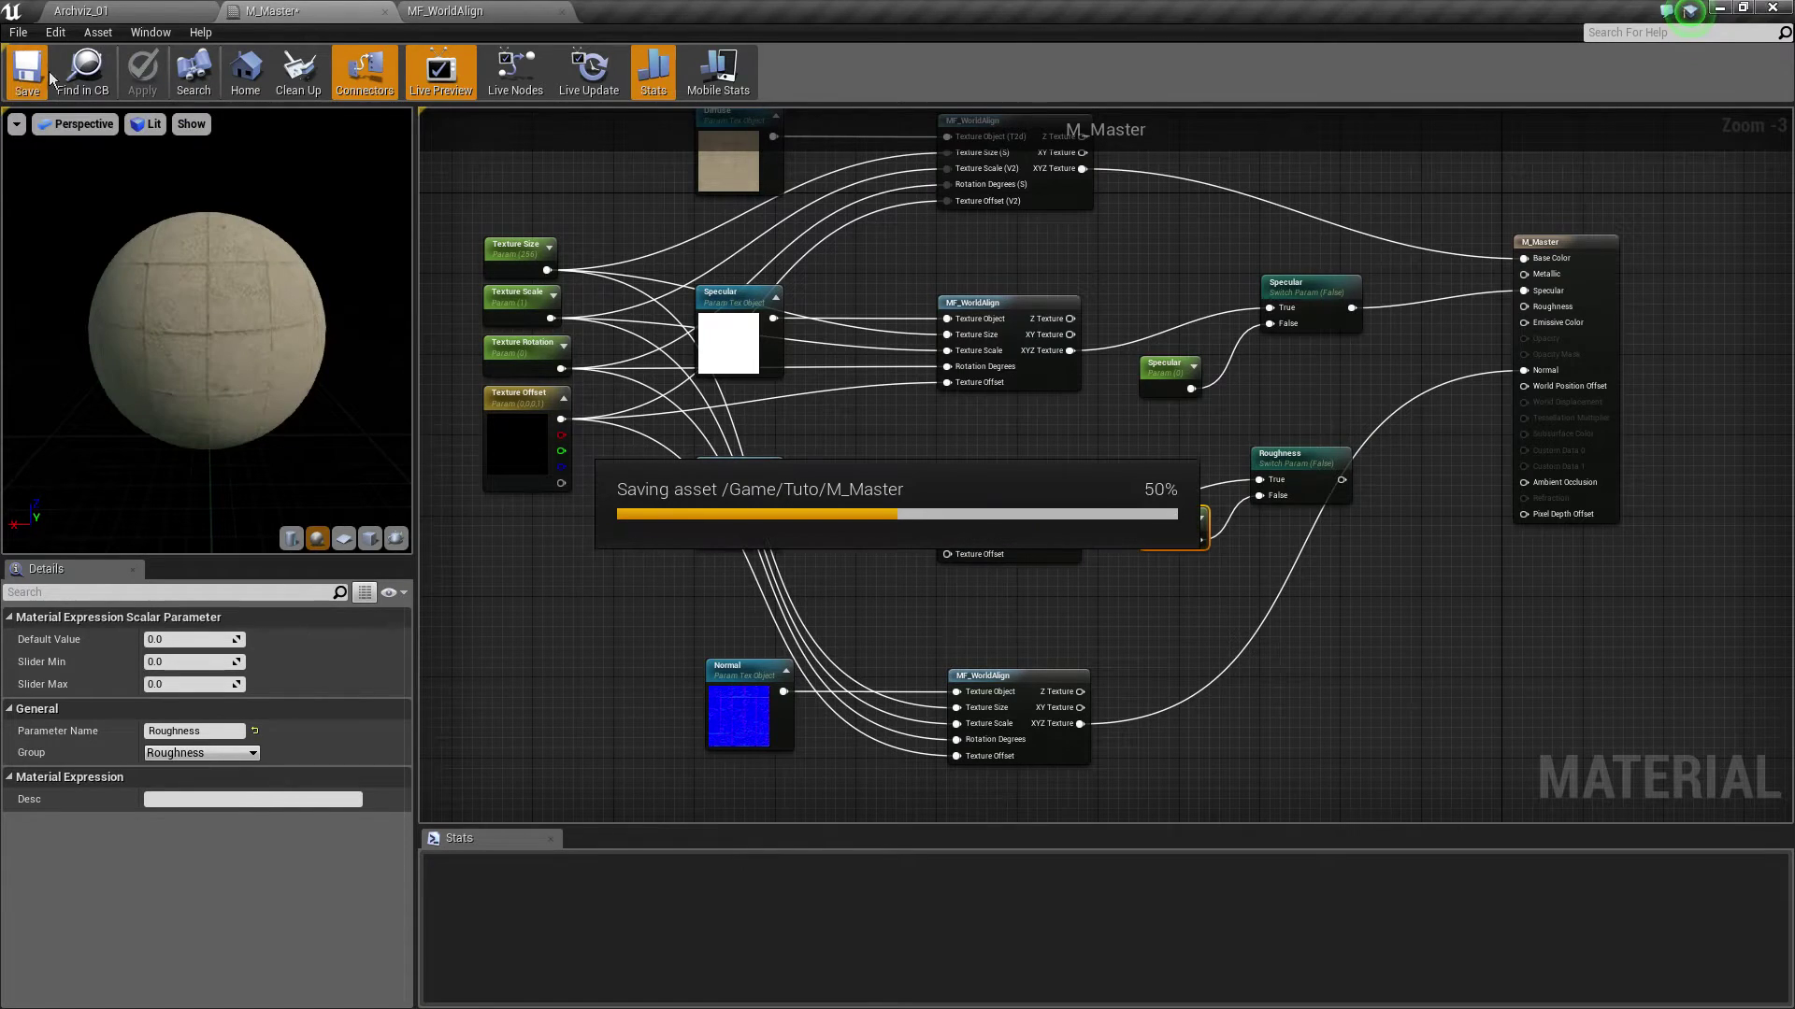
click(82, 10)
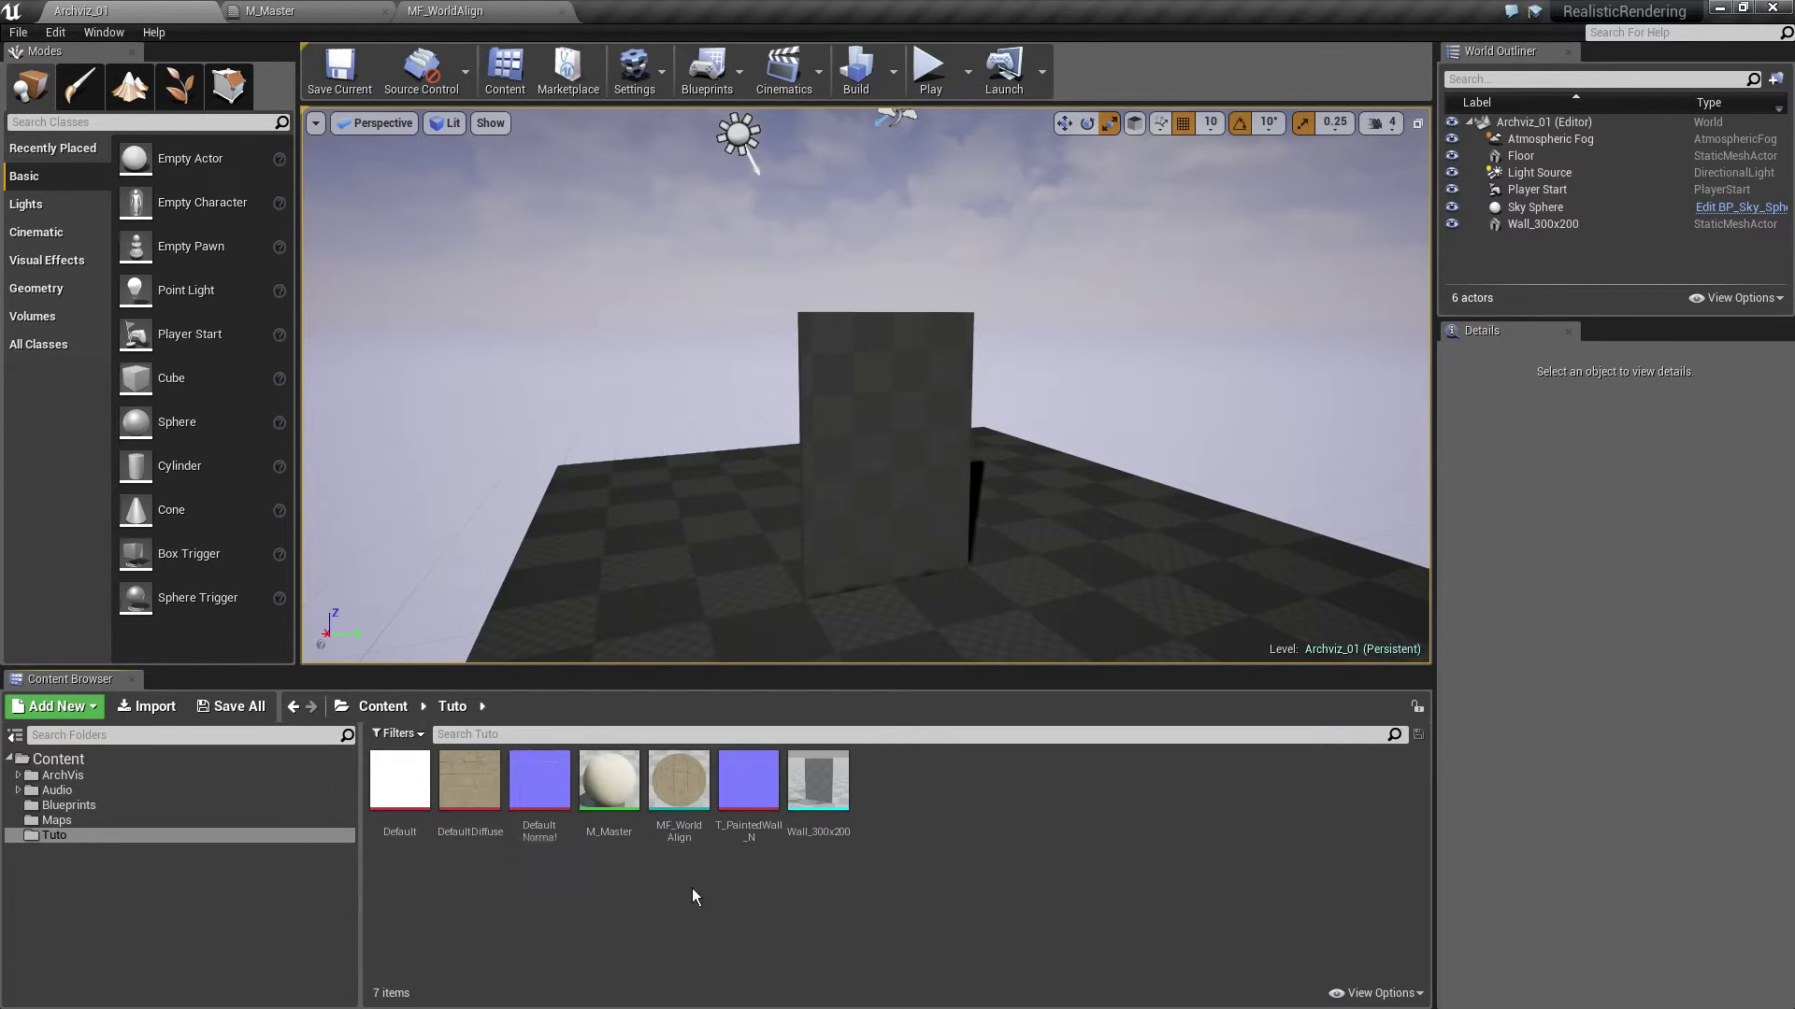
right_click(623, 812)
click(683, 416)
text(MI_Wall)
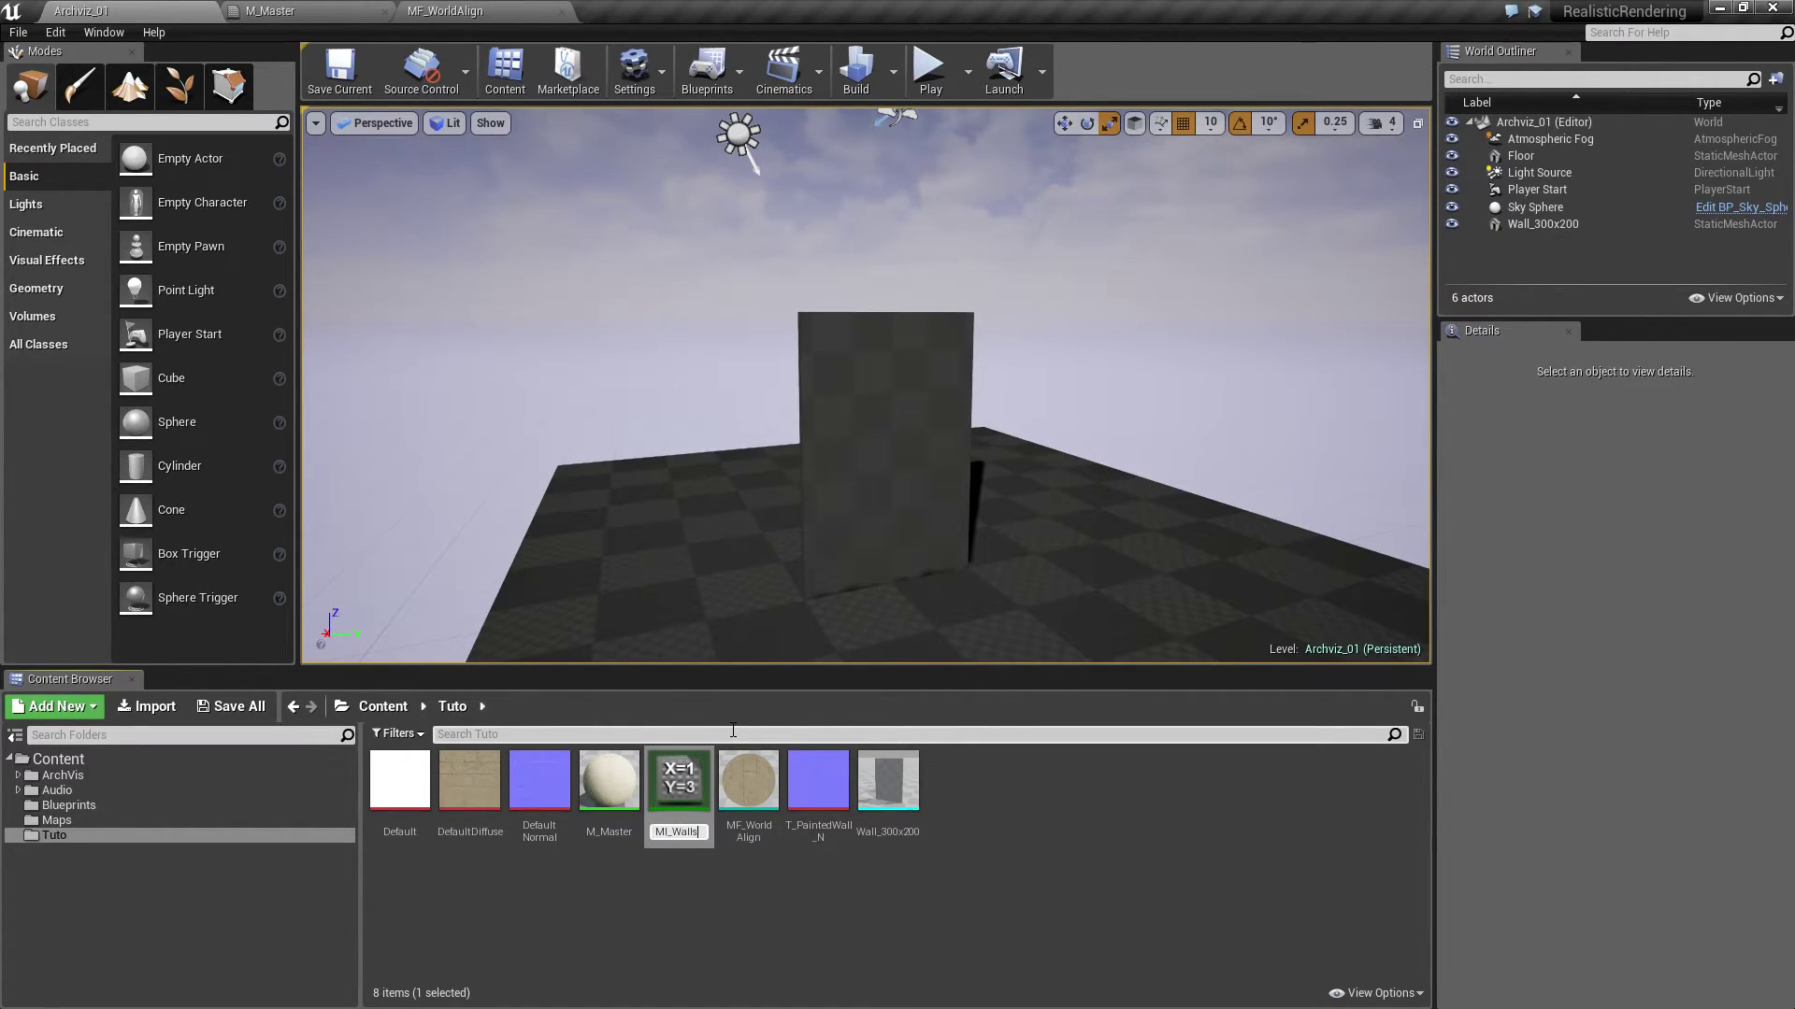
key(Return)
Drag MI_Walls onto the wall in the level and select the wall mesh
right_click(753, 790)
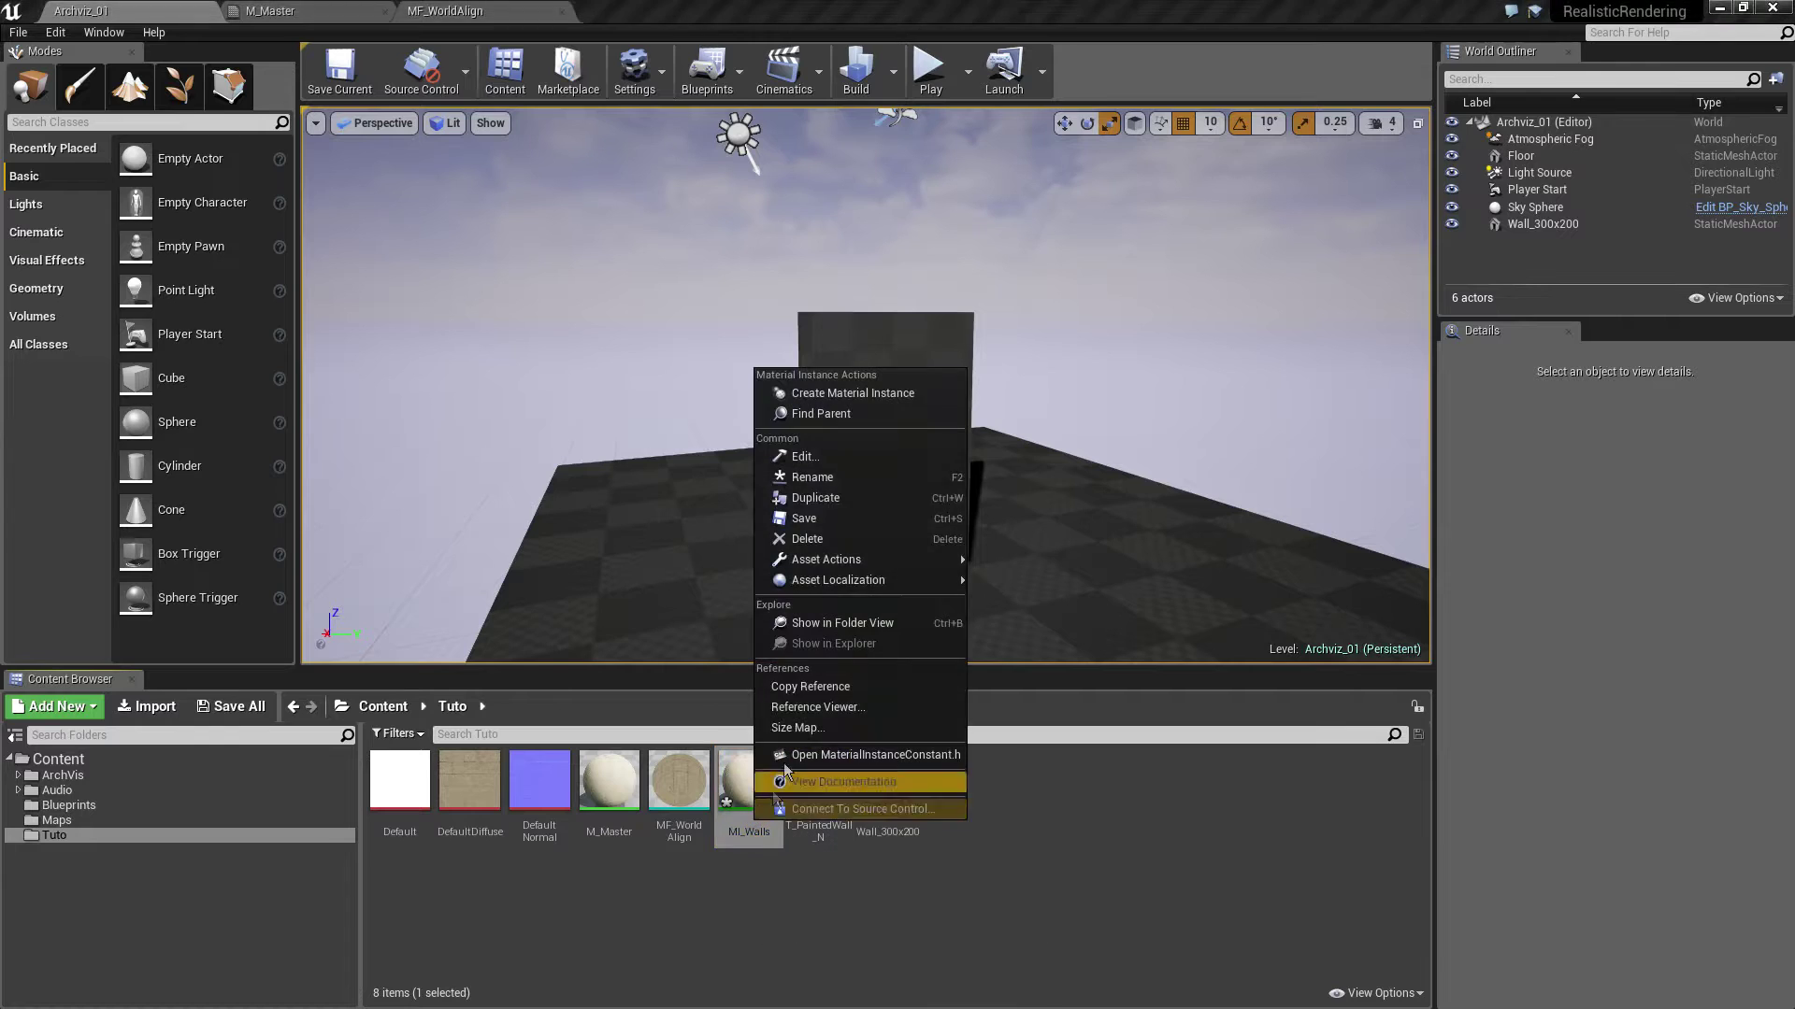
click(804, 673)
drag(754, 788, 920, 486)
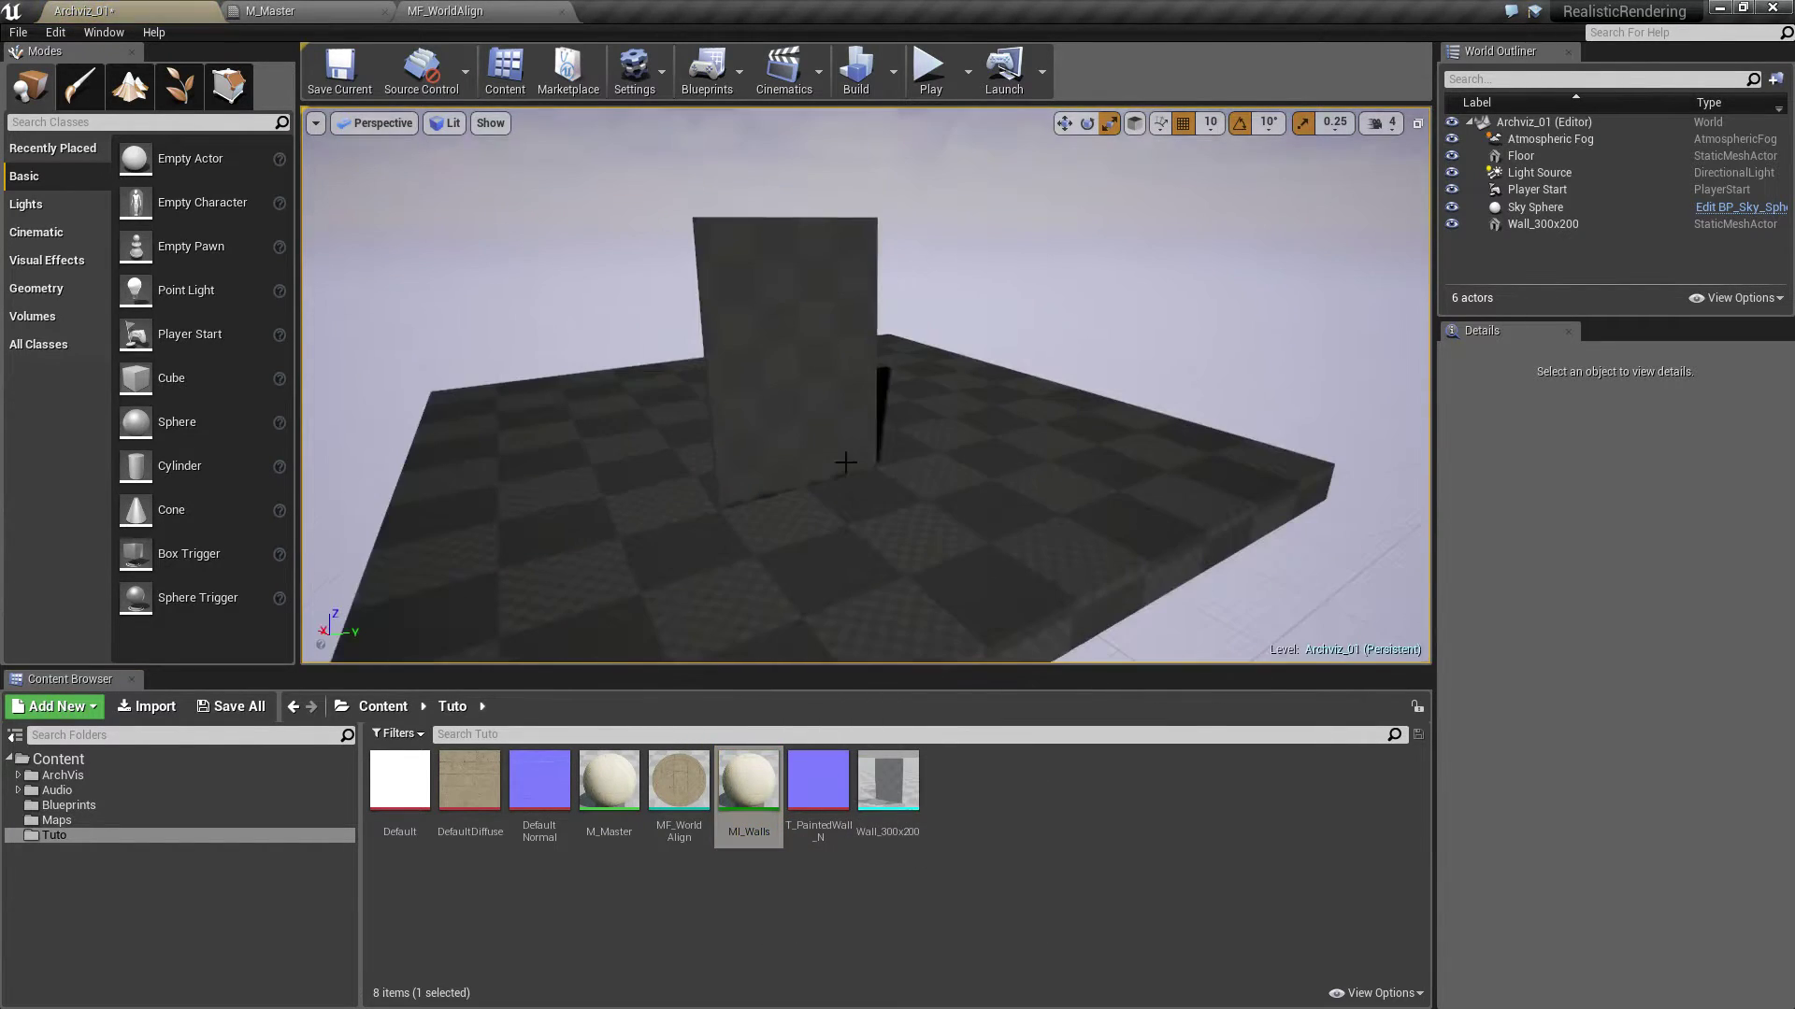
right_drag(921, 486, 784, 466)
click(784, 466)
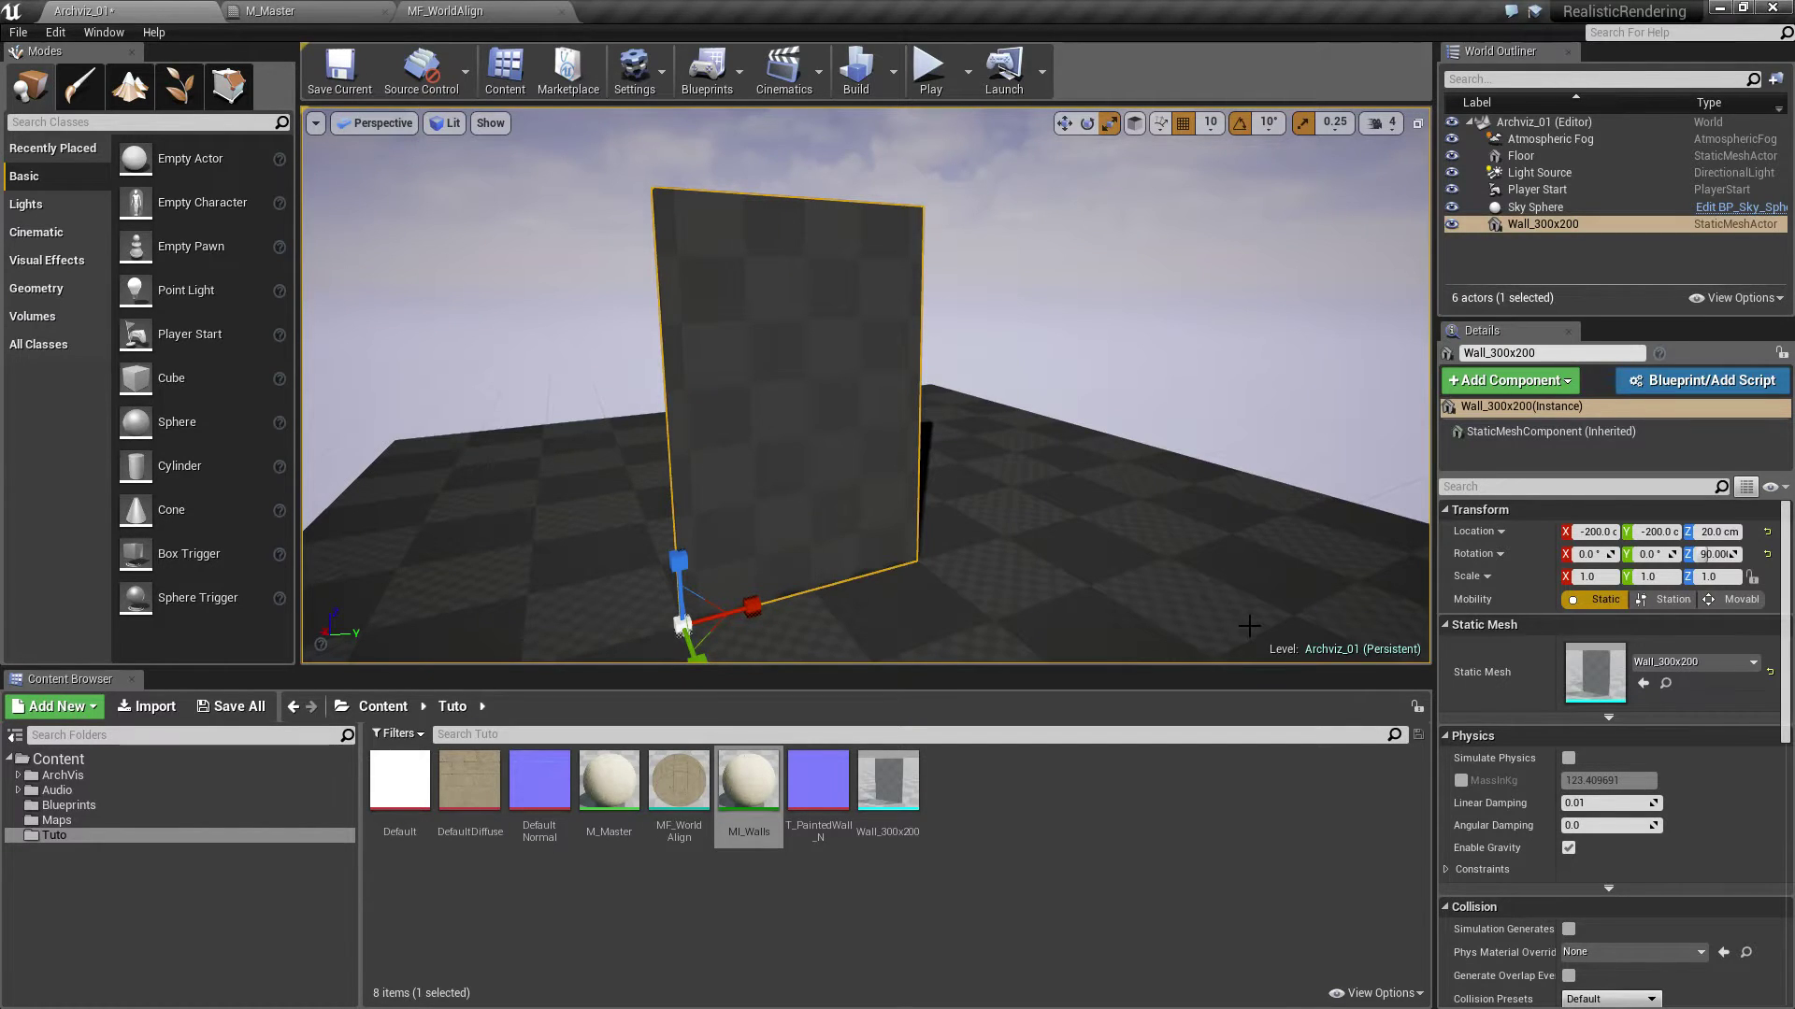
Open Wall_300x200, add a single material slot, save it and close the mesh editor
double_click(1575, 662)
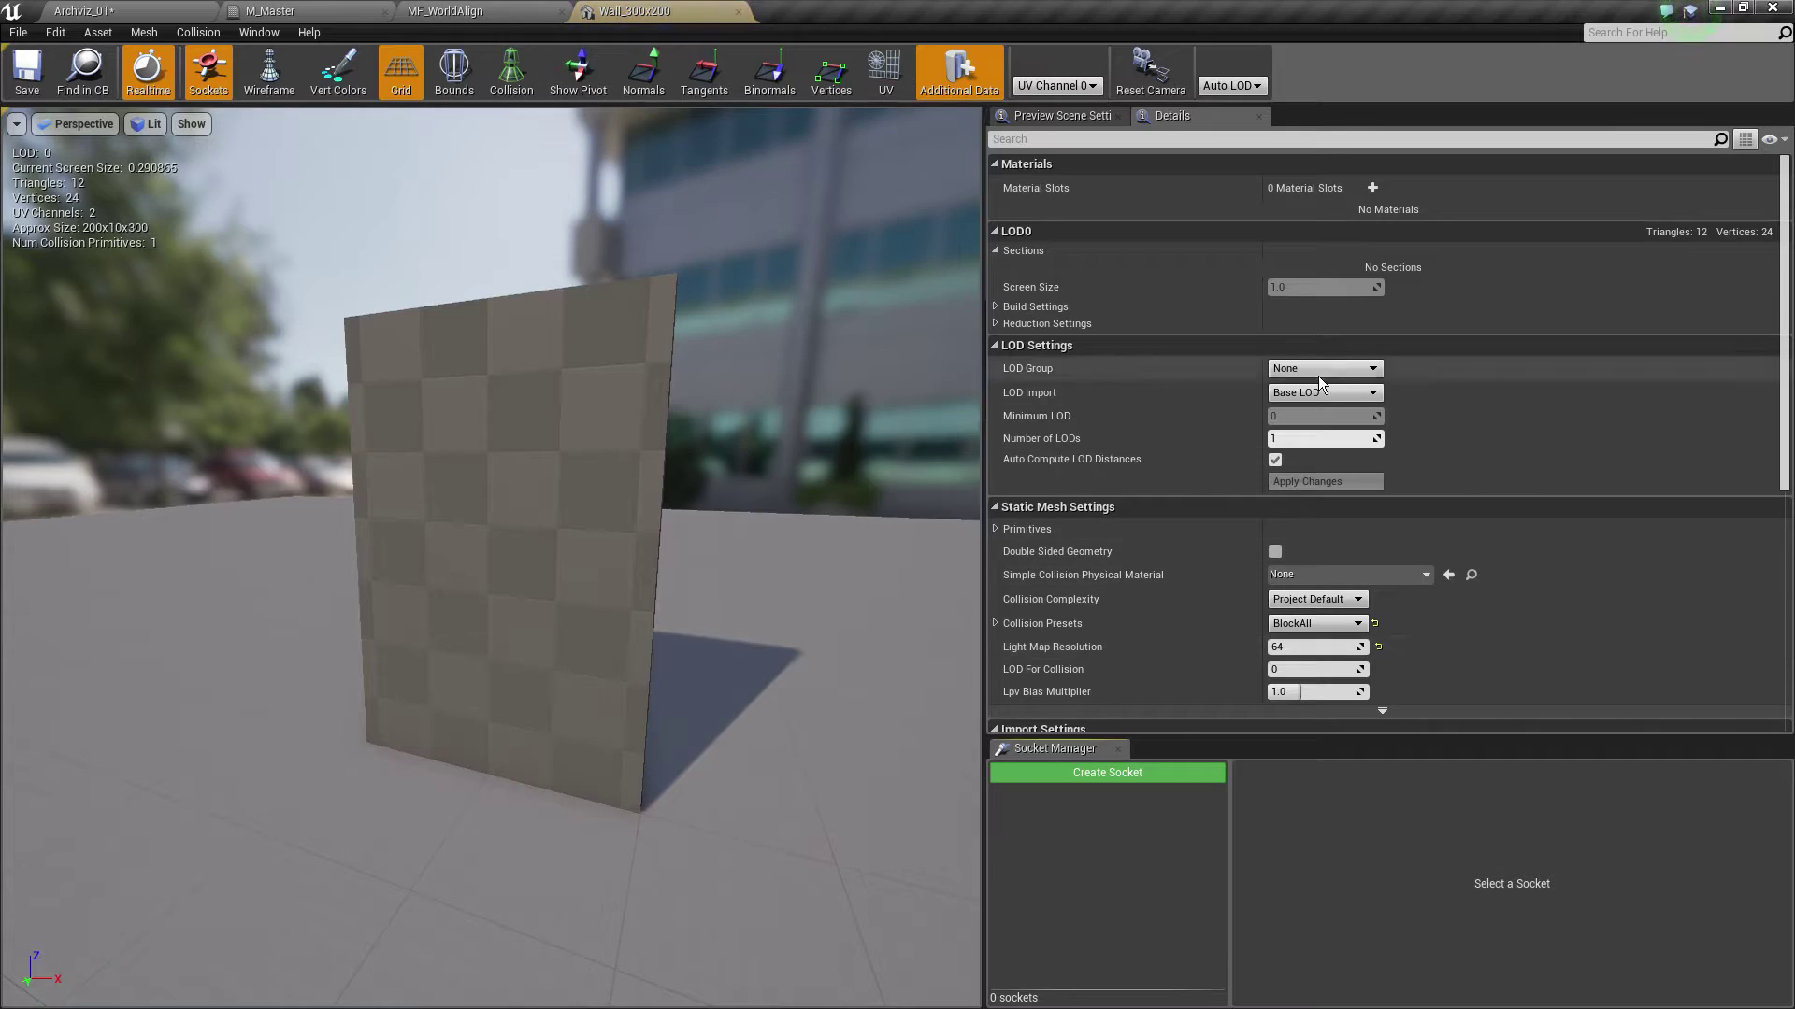
click(1371, 188)
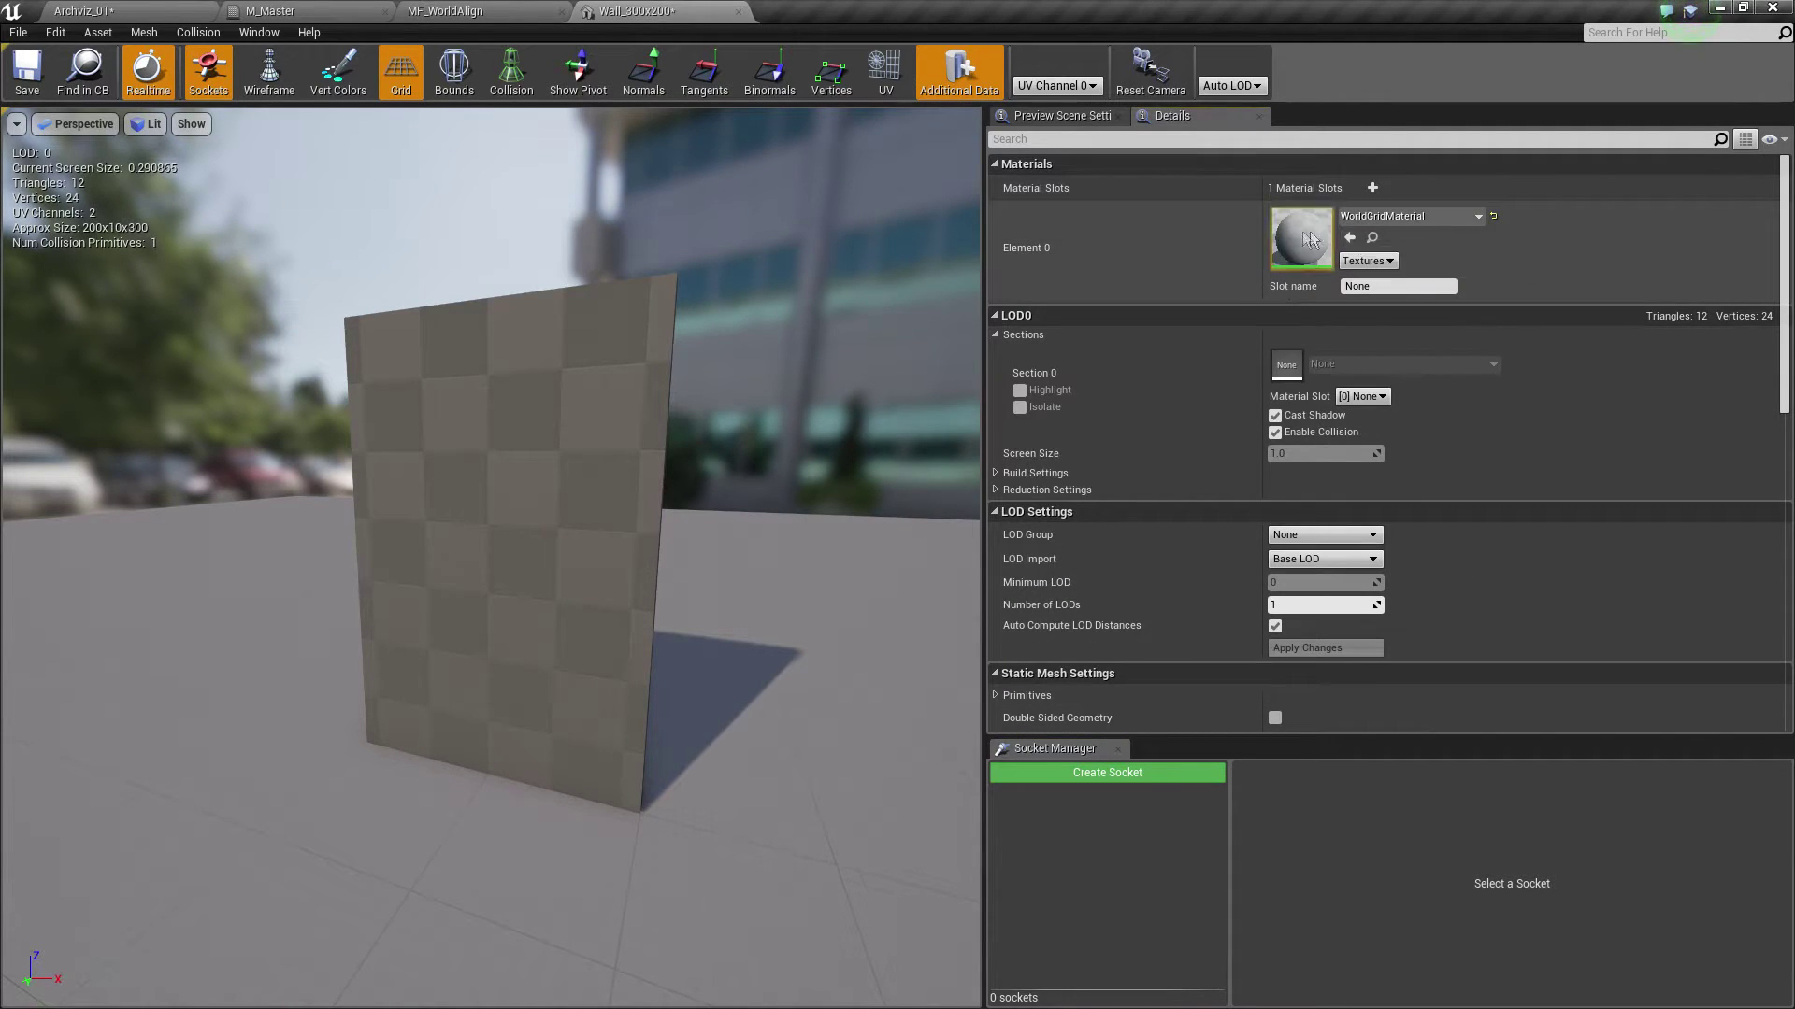
click(27, 70)
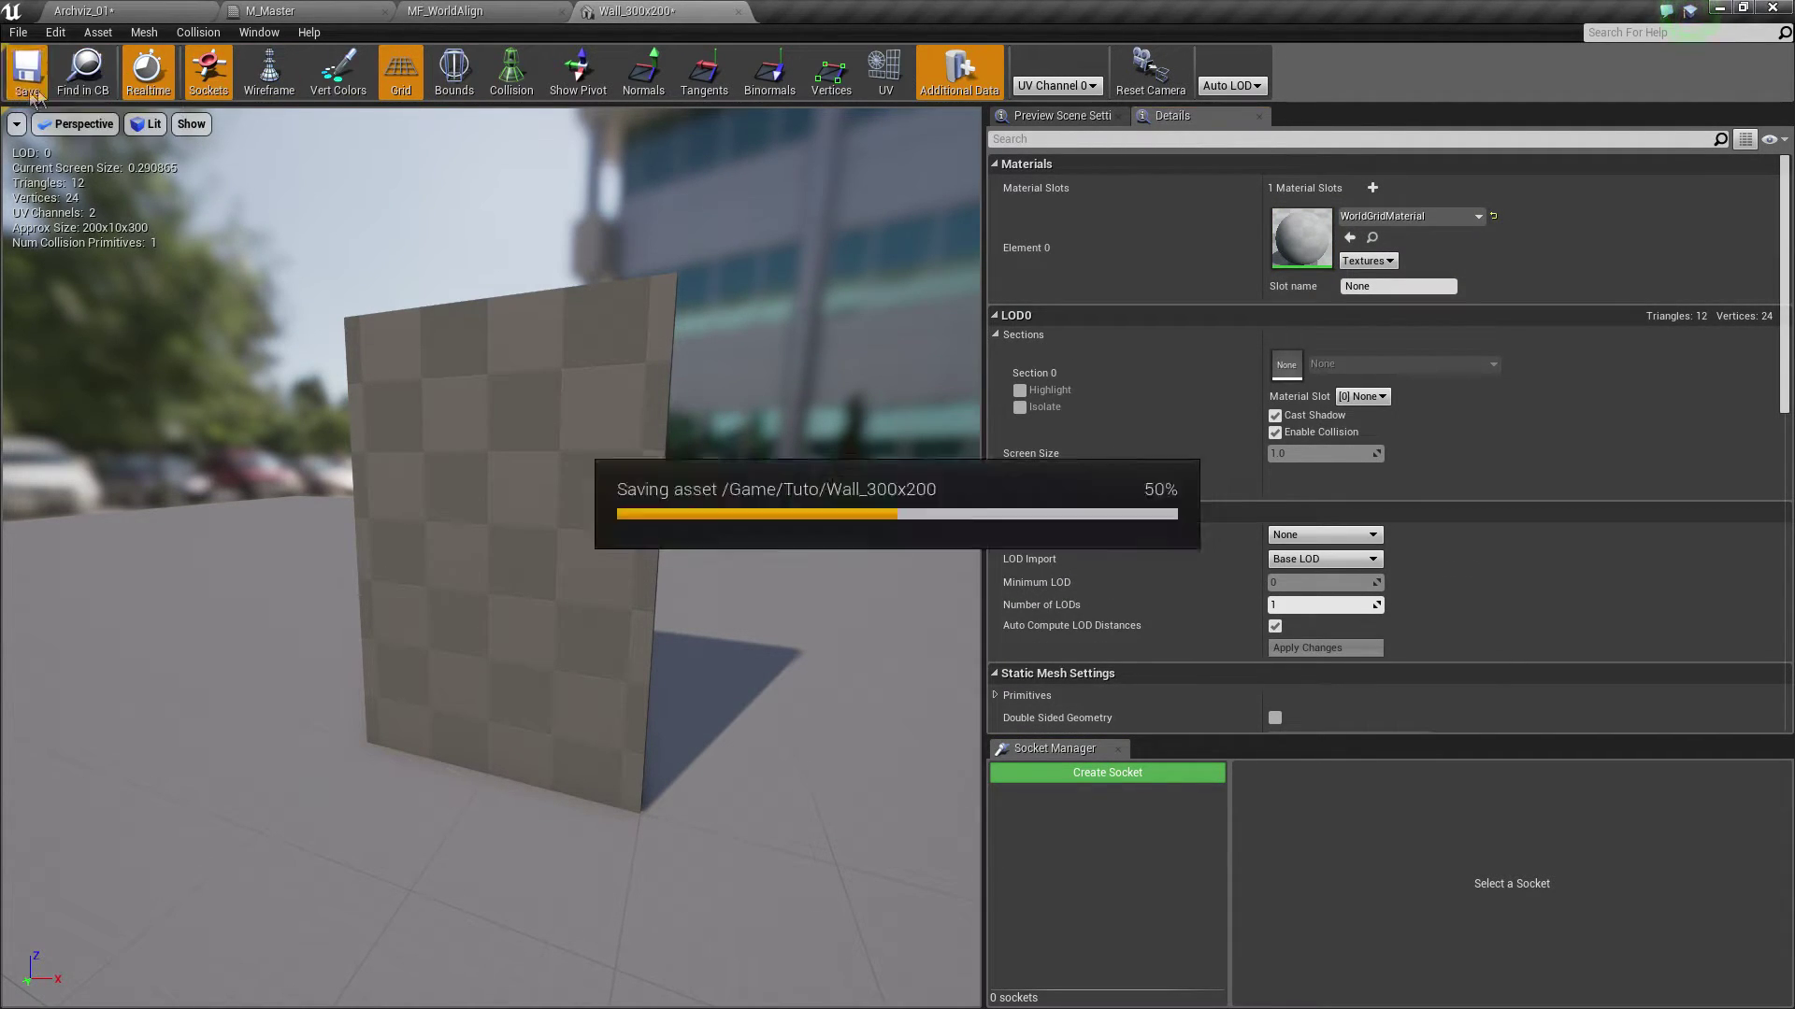
click(738, 11)
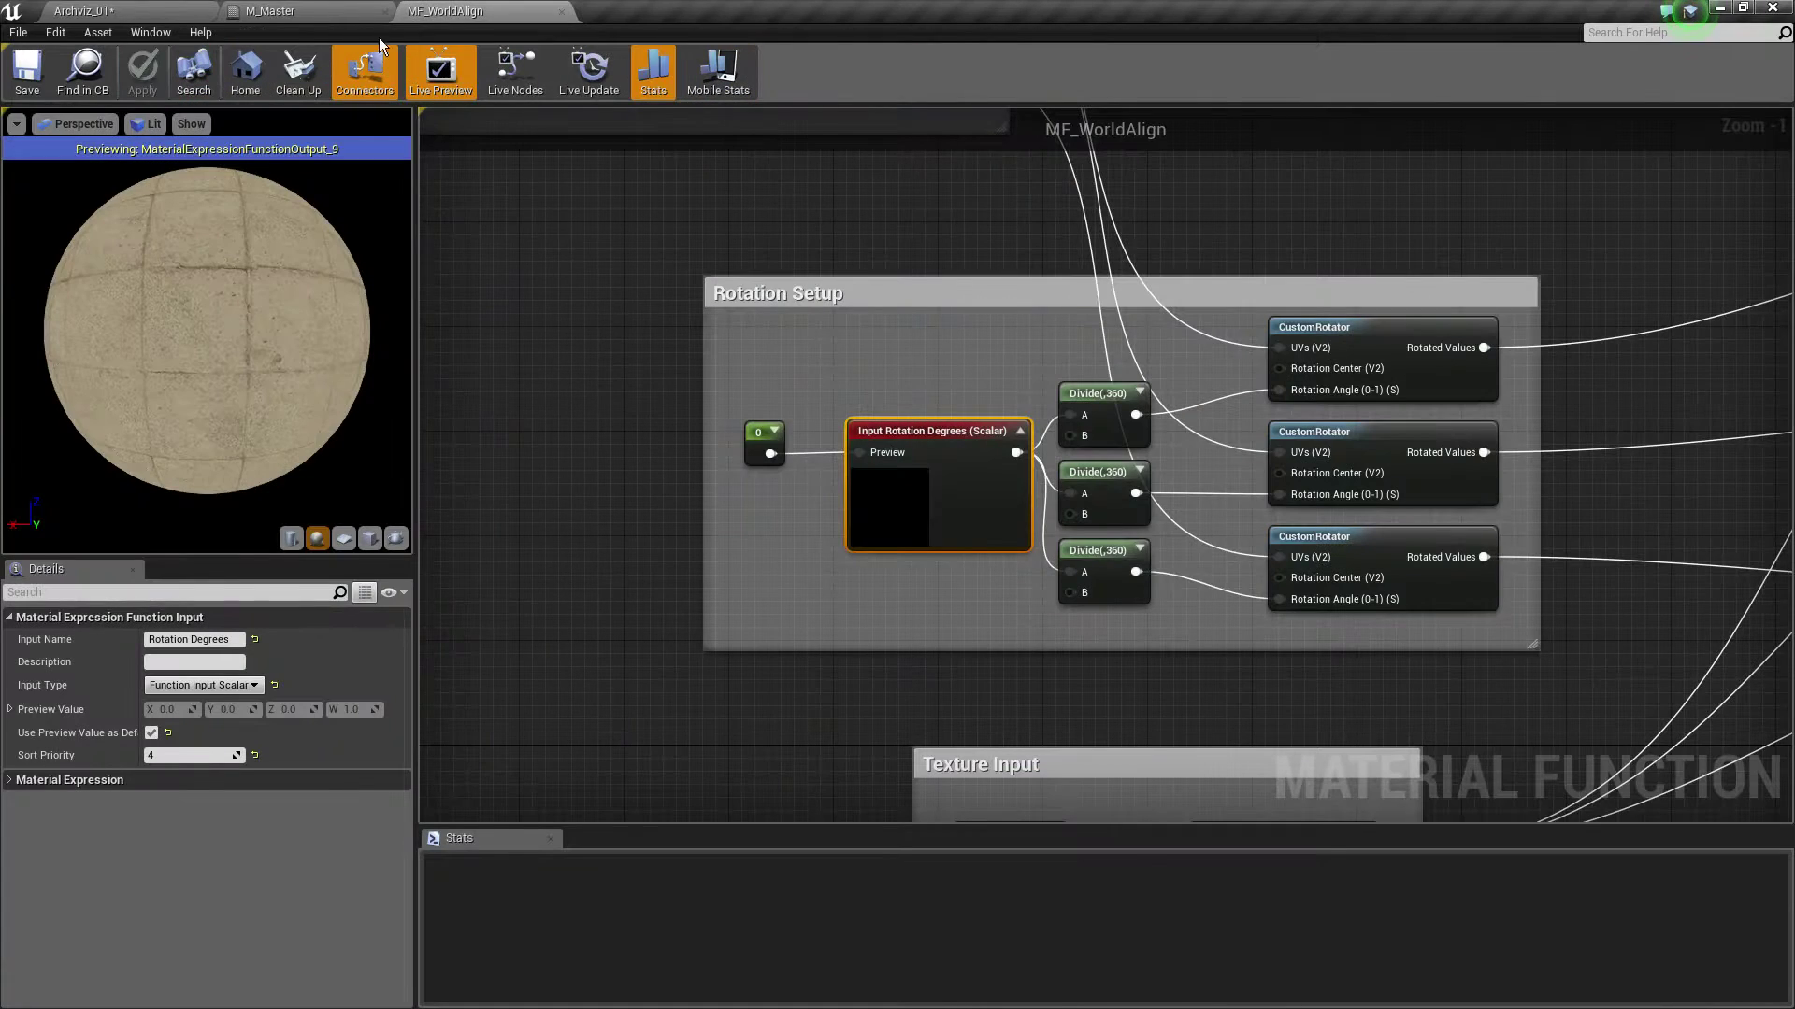
Assign MI_Walls to the wall's Element 0 material slot so it shows wood
click(270, 10)
click(84, 11)
drag(748, 785, 1661, 781)
scroll(846, 472, up, 3)
scroll(846, 472, up, 3)
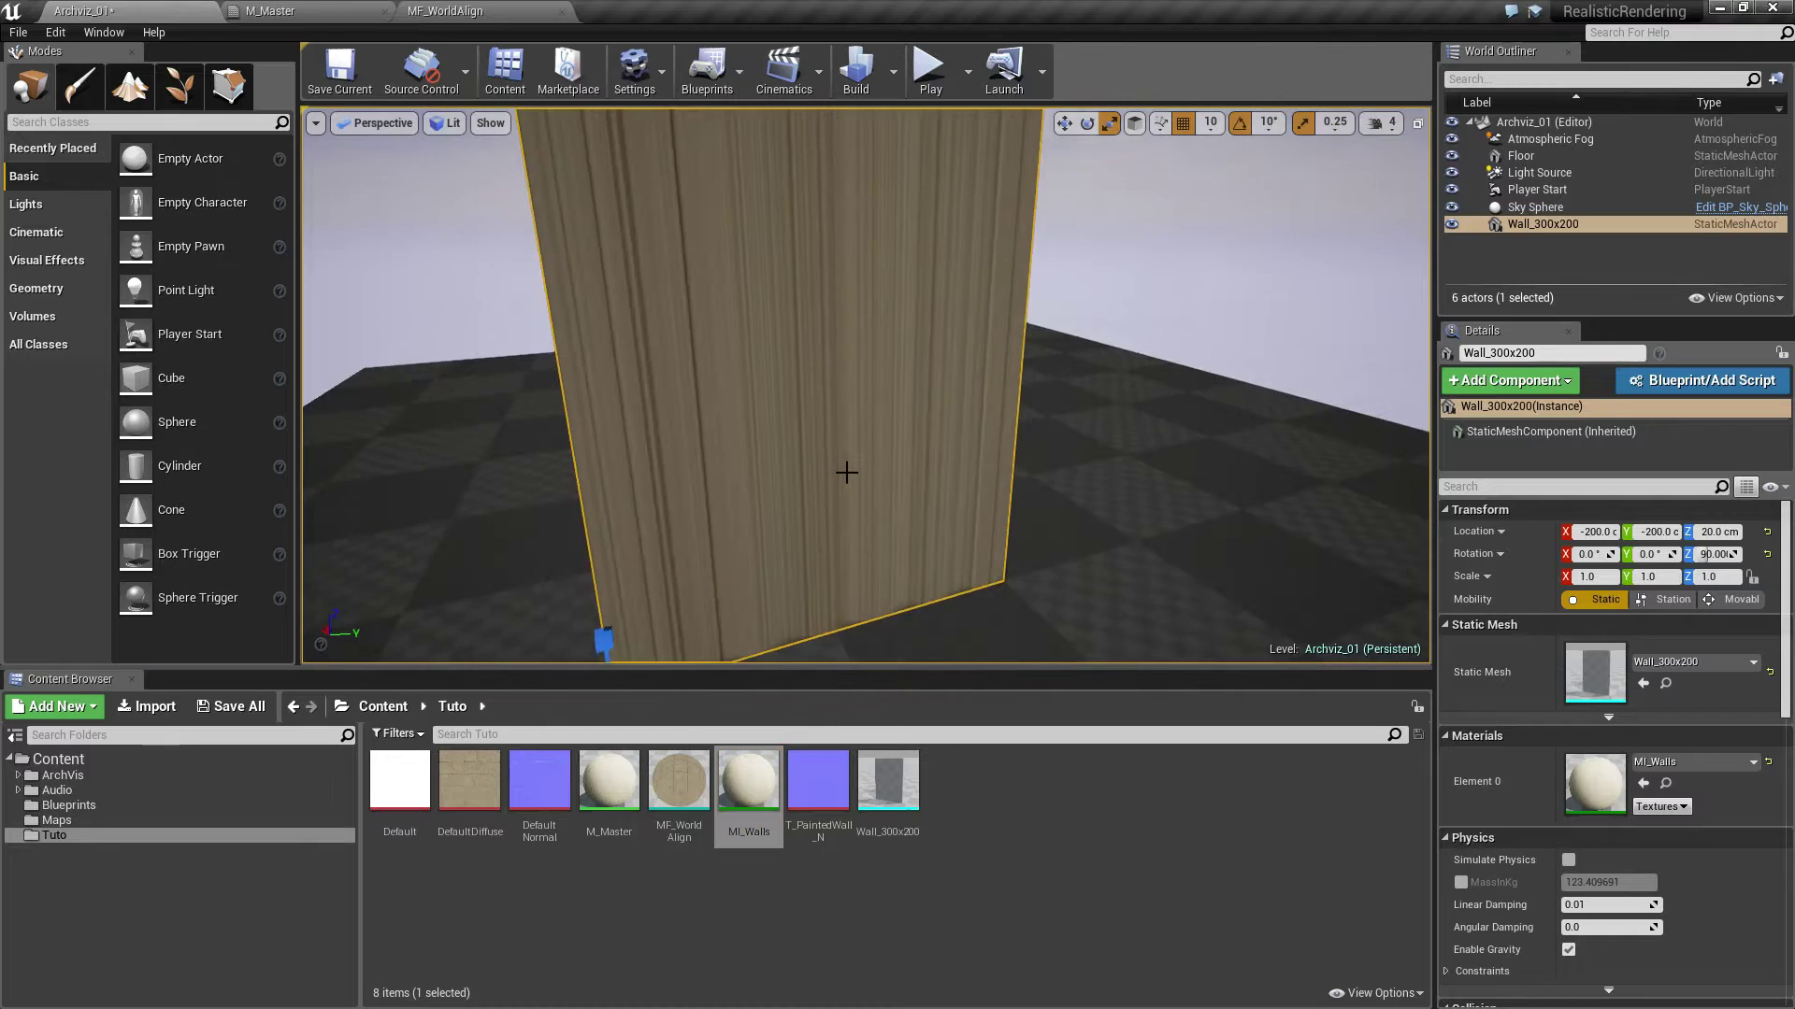
scroll(846, 472, down, 3)
scroll(886, 521, down, 2)
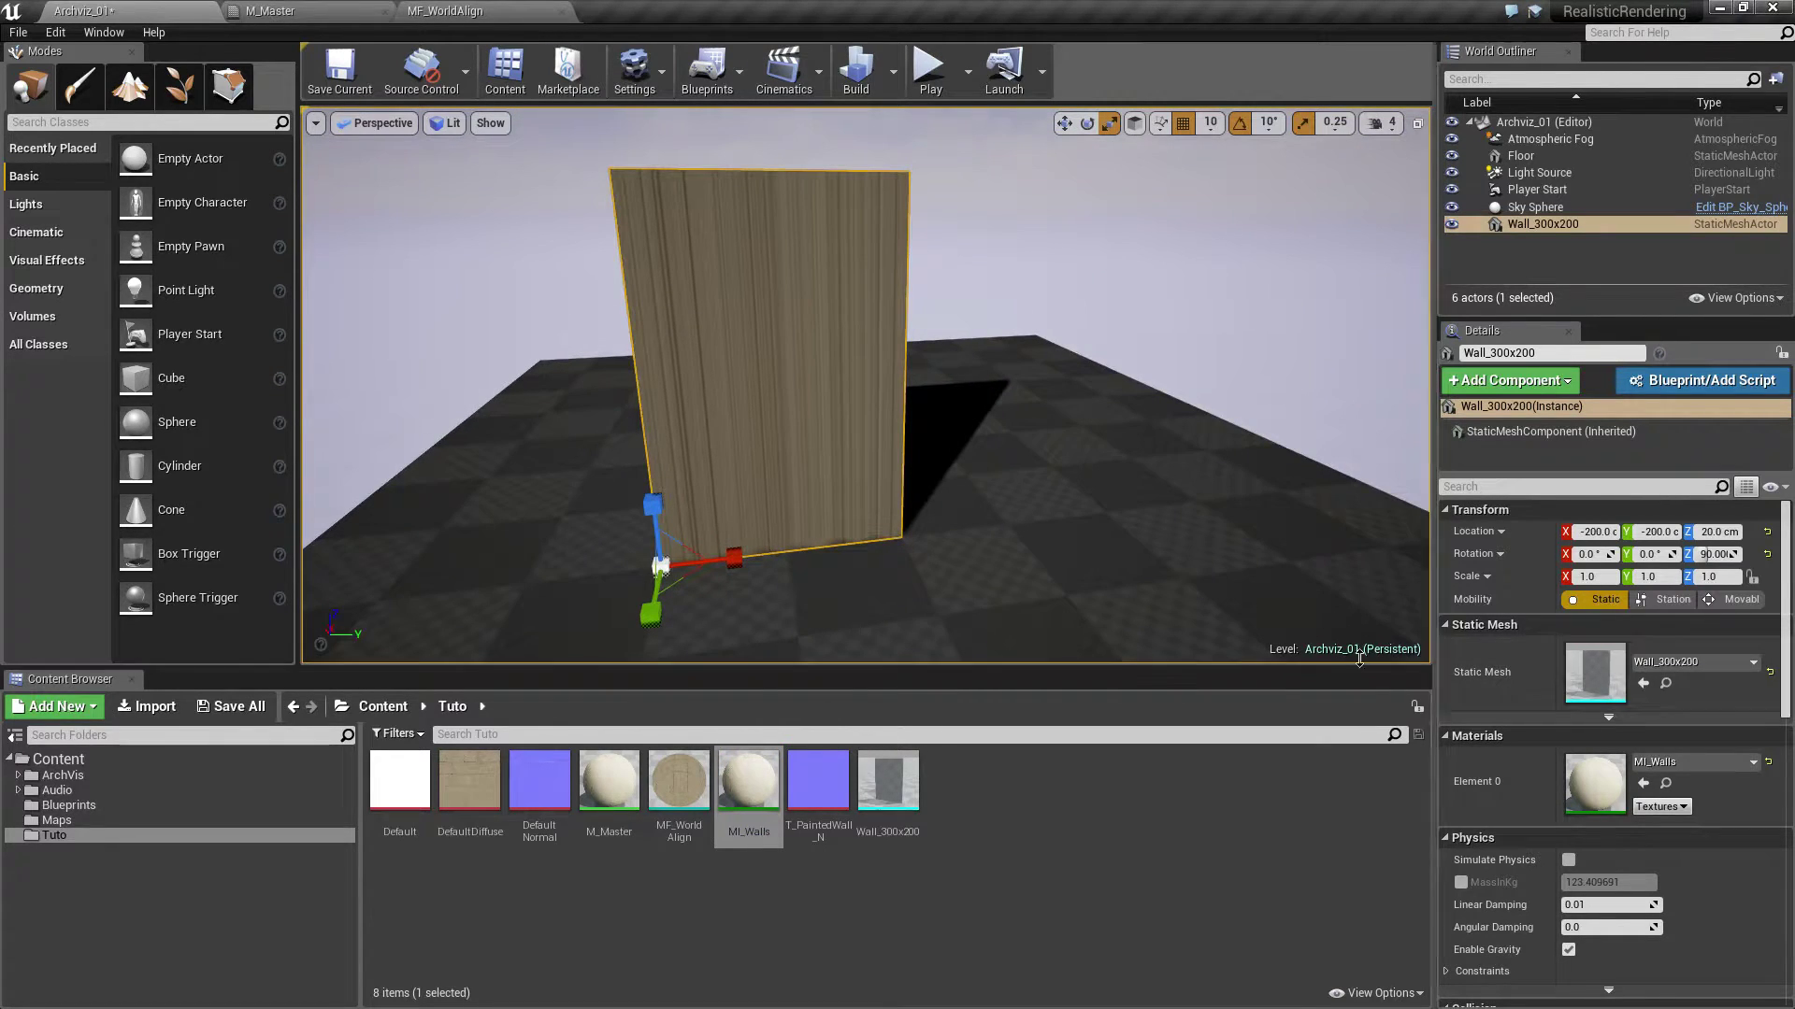
Stretch the wall to an X scale of 2.25 and deselect it
drag(741, 559, 804, 551)
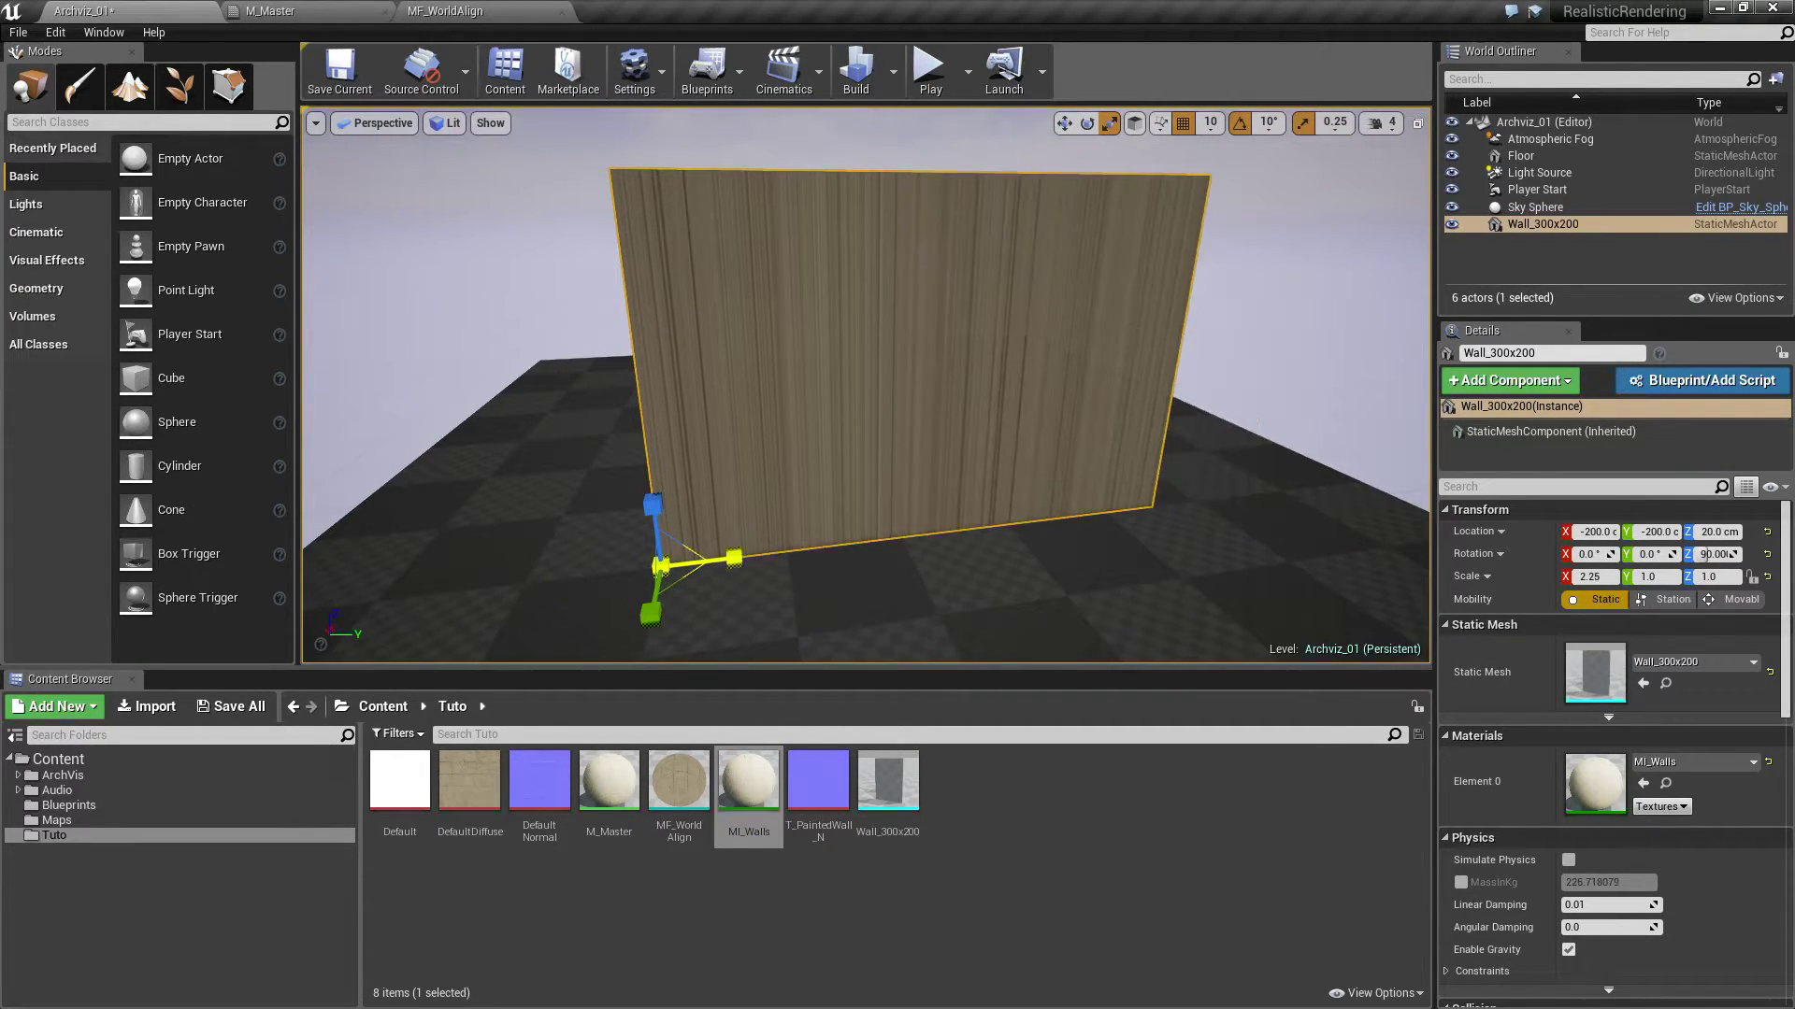
key(Escape)
click(748, 781)
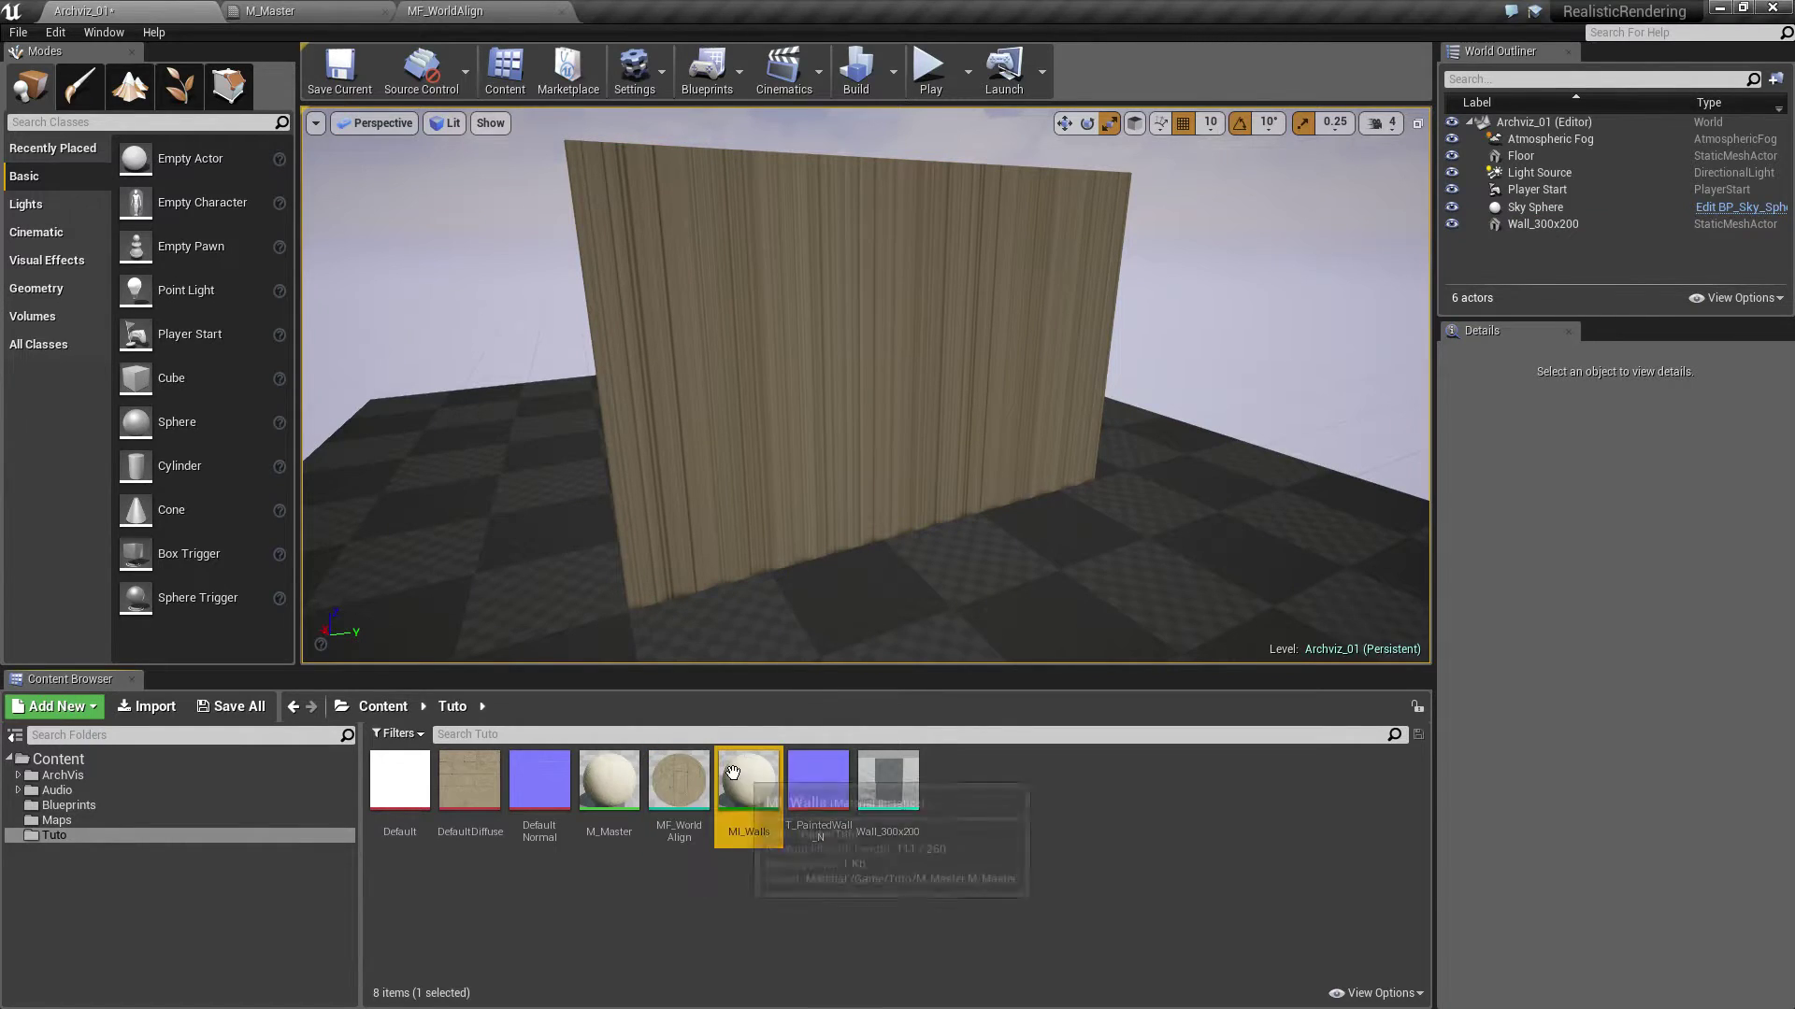
double_click(608, 780)
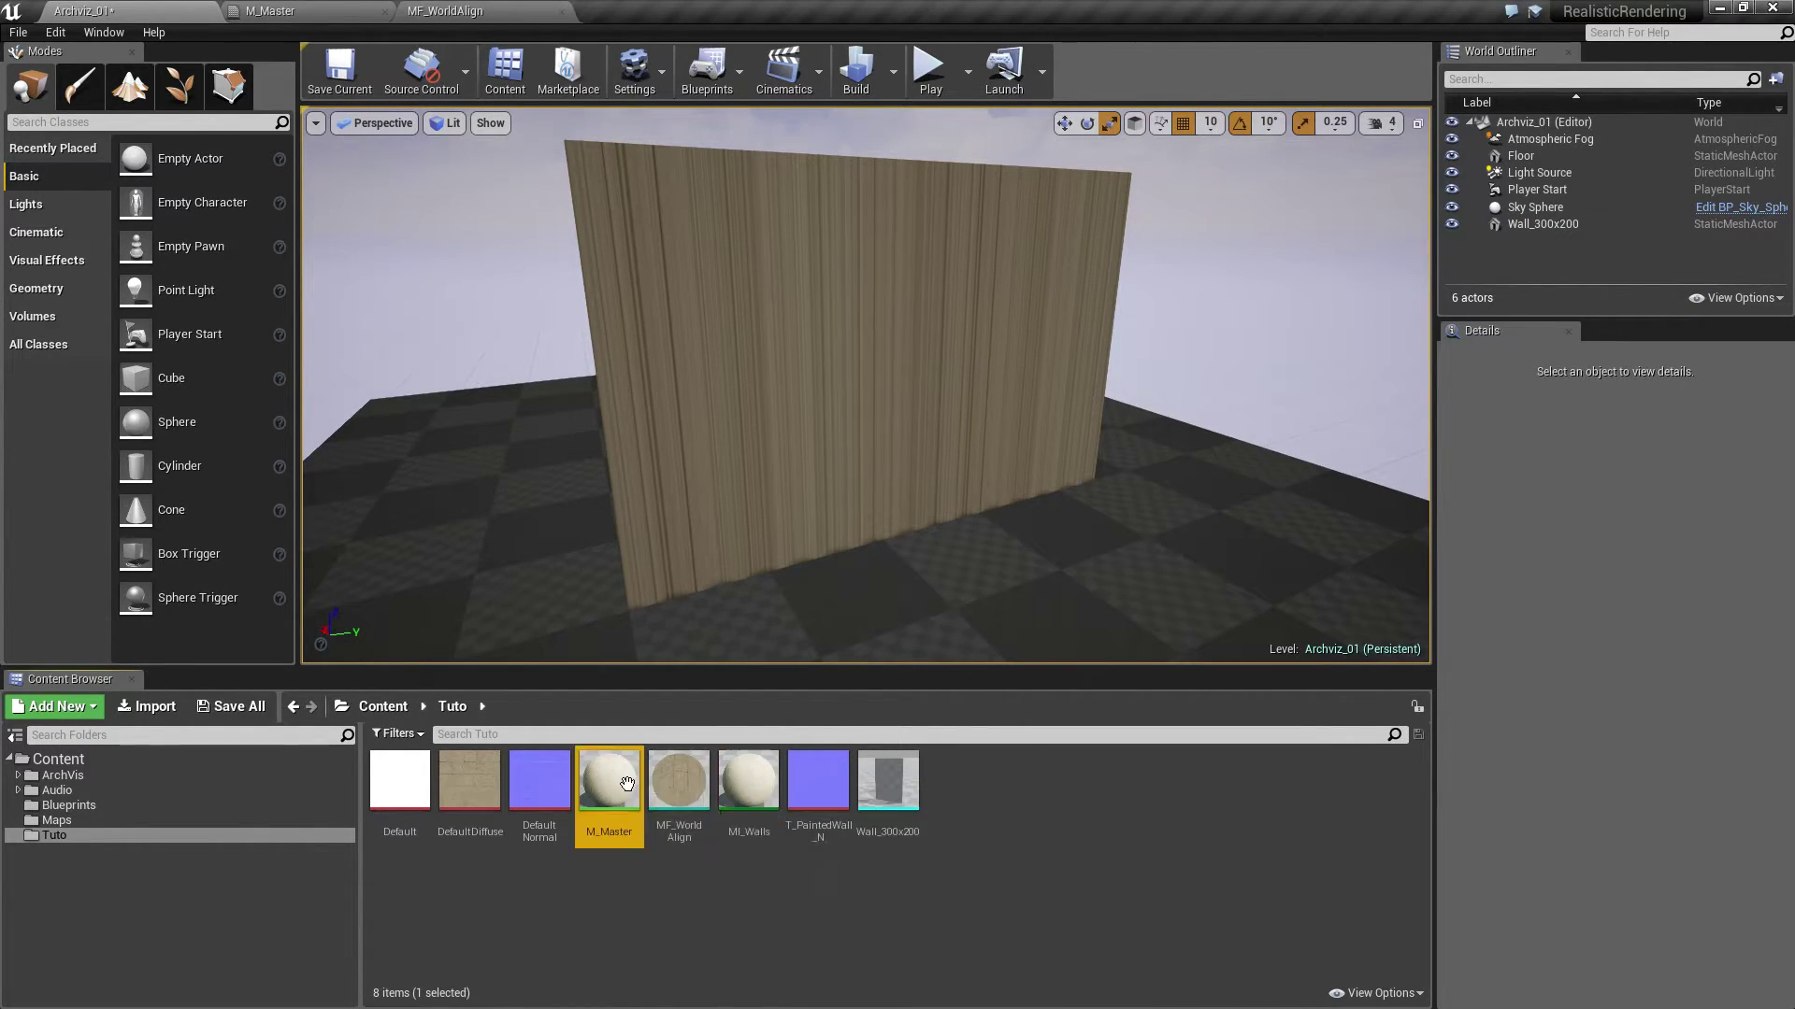
Wire Texture Size, Texture Scale and Texture Rotation into the middle MF_WorldAlign node
right_drag(839, 601, 592, 301)
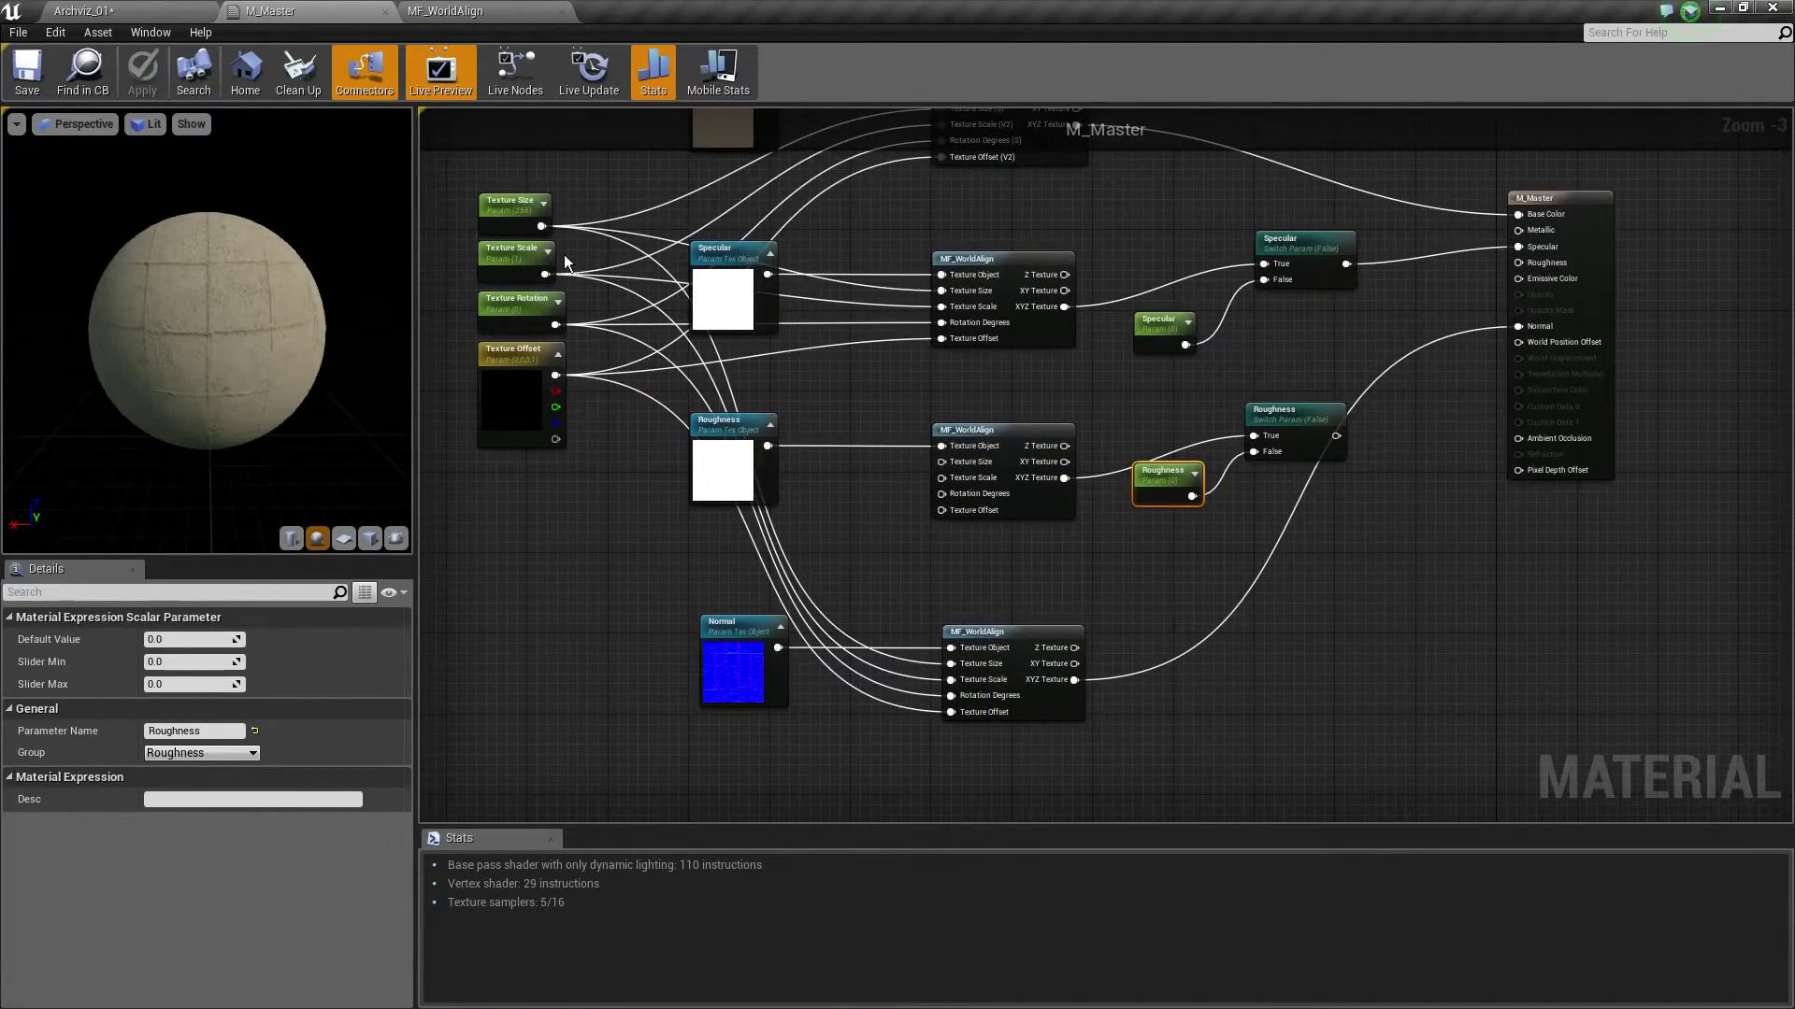
mouse_move(542, 226)
mouse_down()
mouse_move(942, 462)
mouse_move(545, 275)
mouse_up()
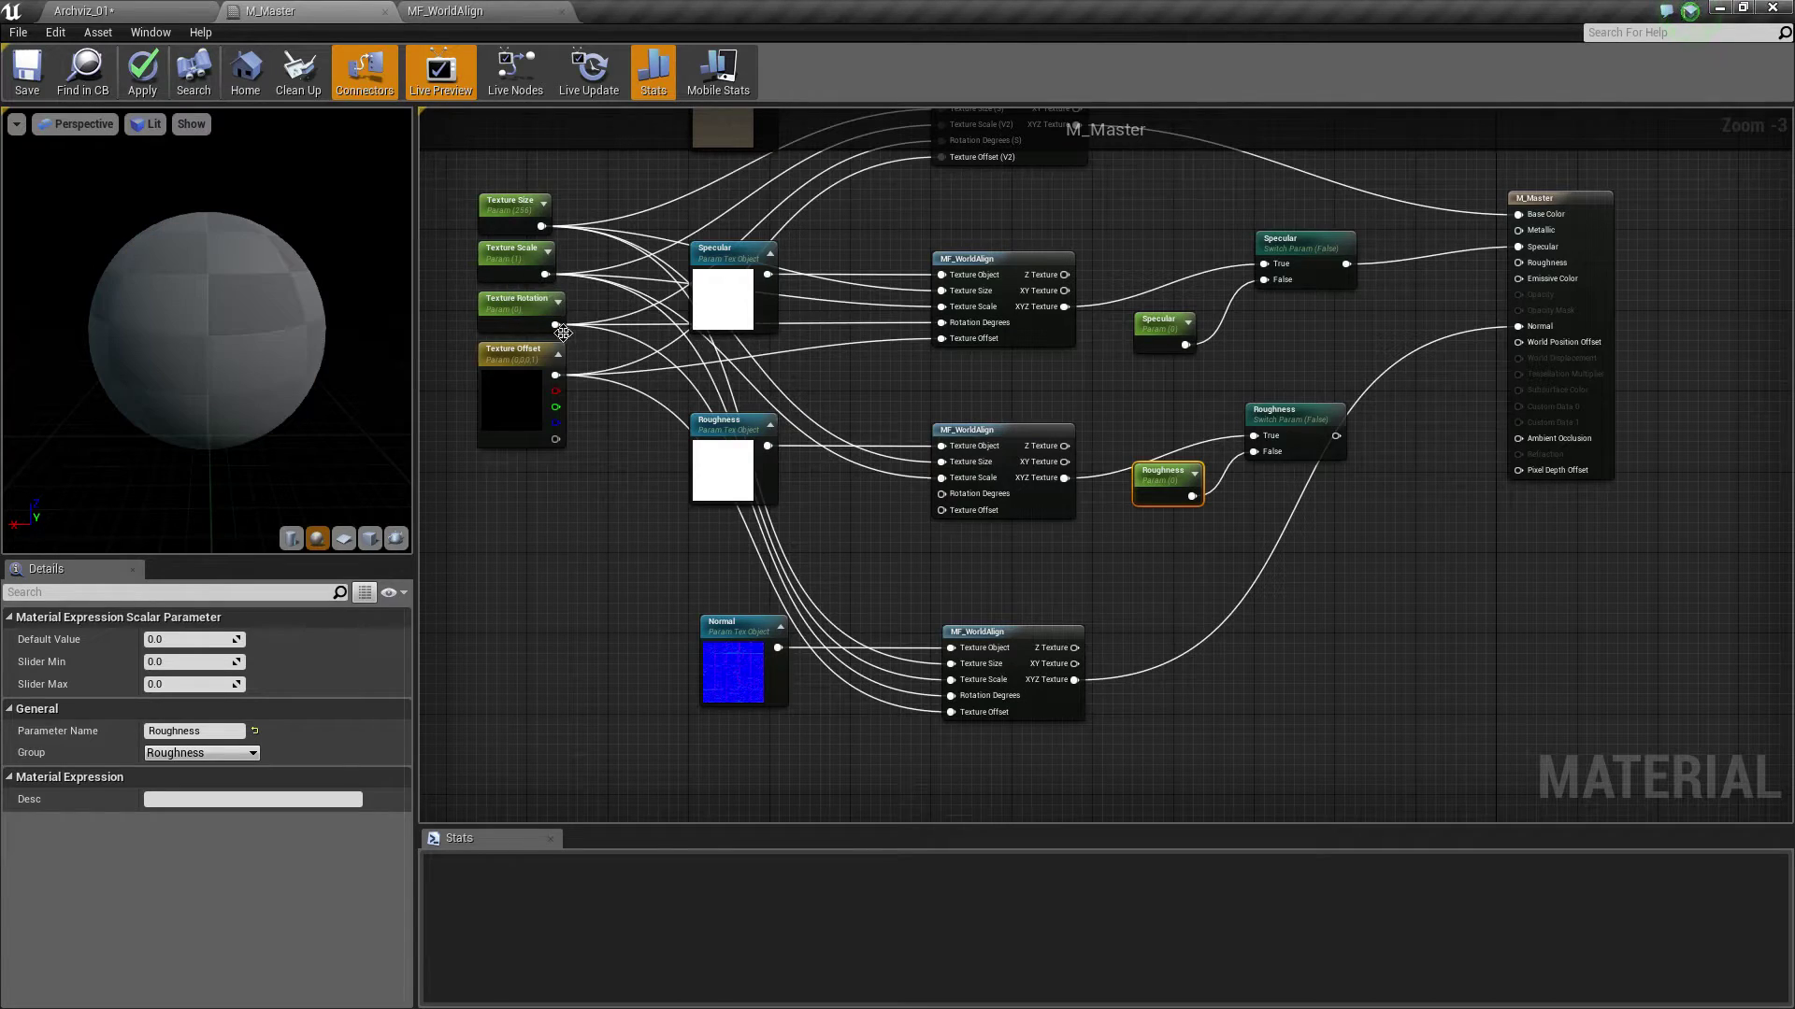
click(550, 320)
mouse_move(553, 324)
mouse_down()
mouse_move(942, 494)
mouse_move(558, 377)
mouse_up()
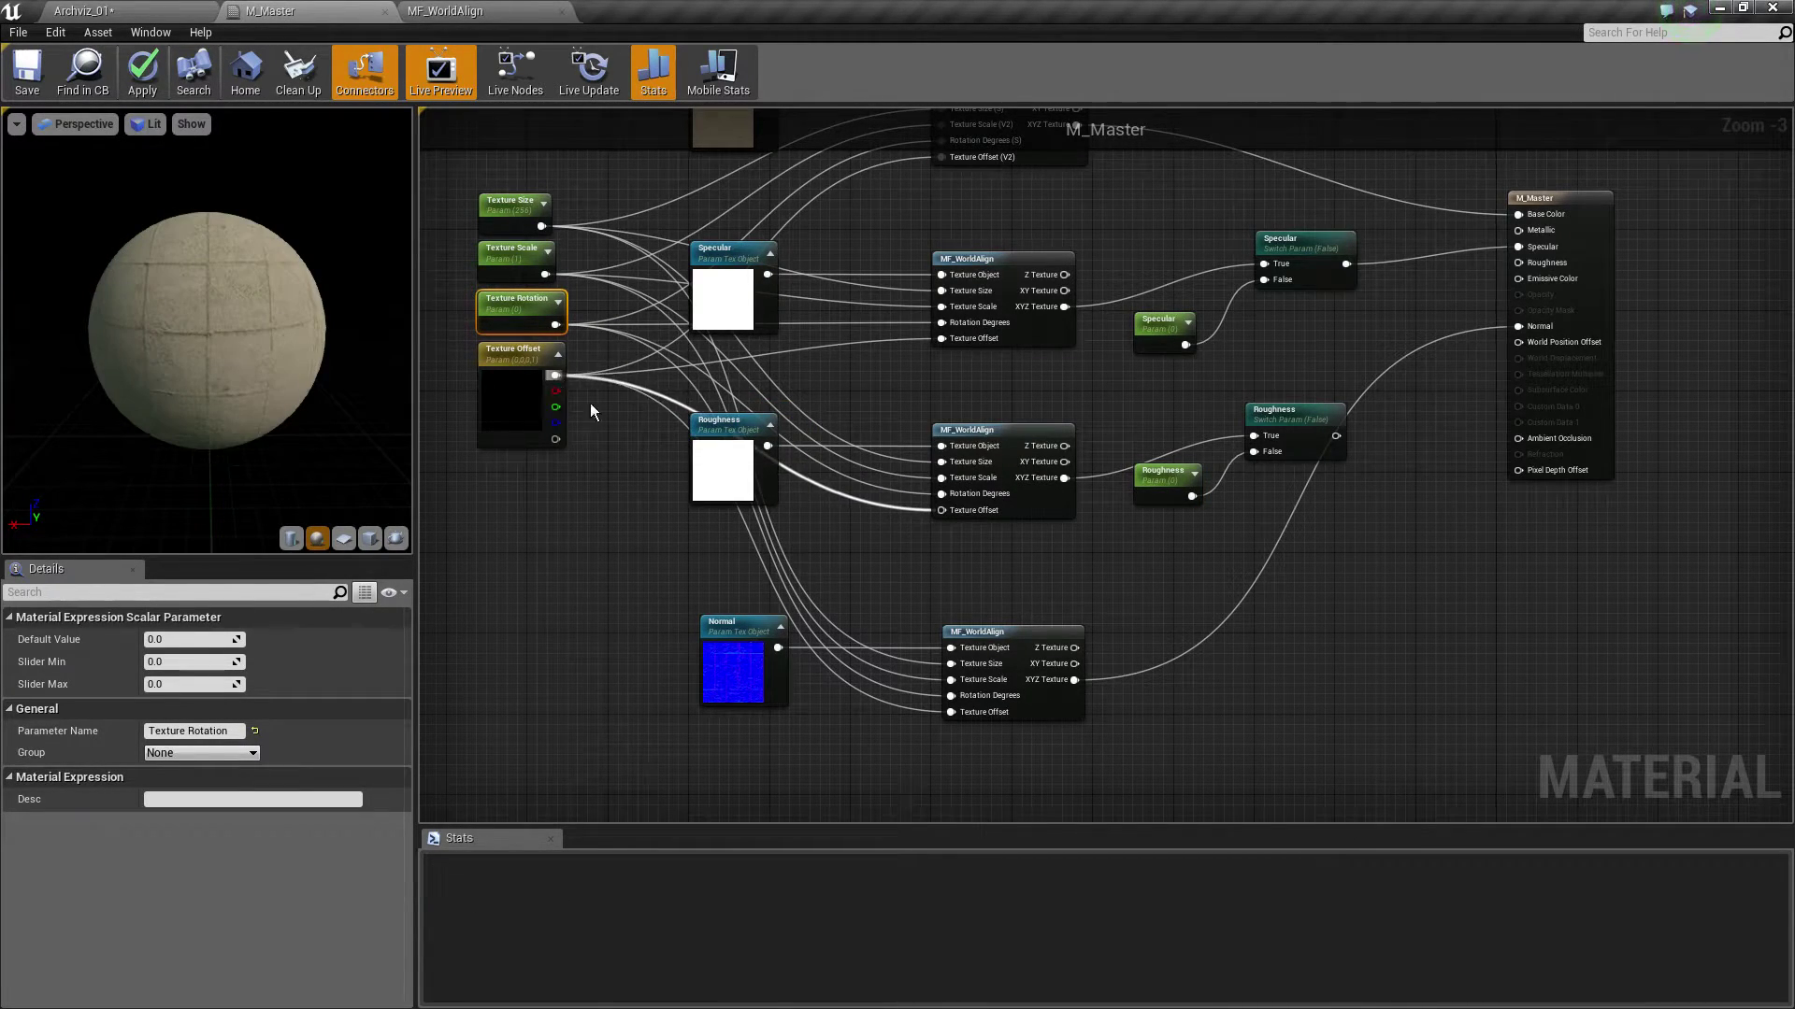
Connect the Roughness switch output to the material's Roughness input
right_drag(590, 402, 826, 458)
scroll(1136, 492, up, 2)
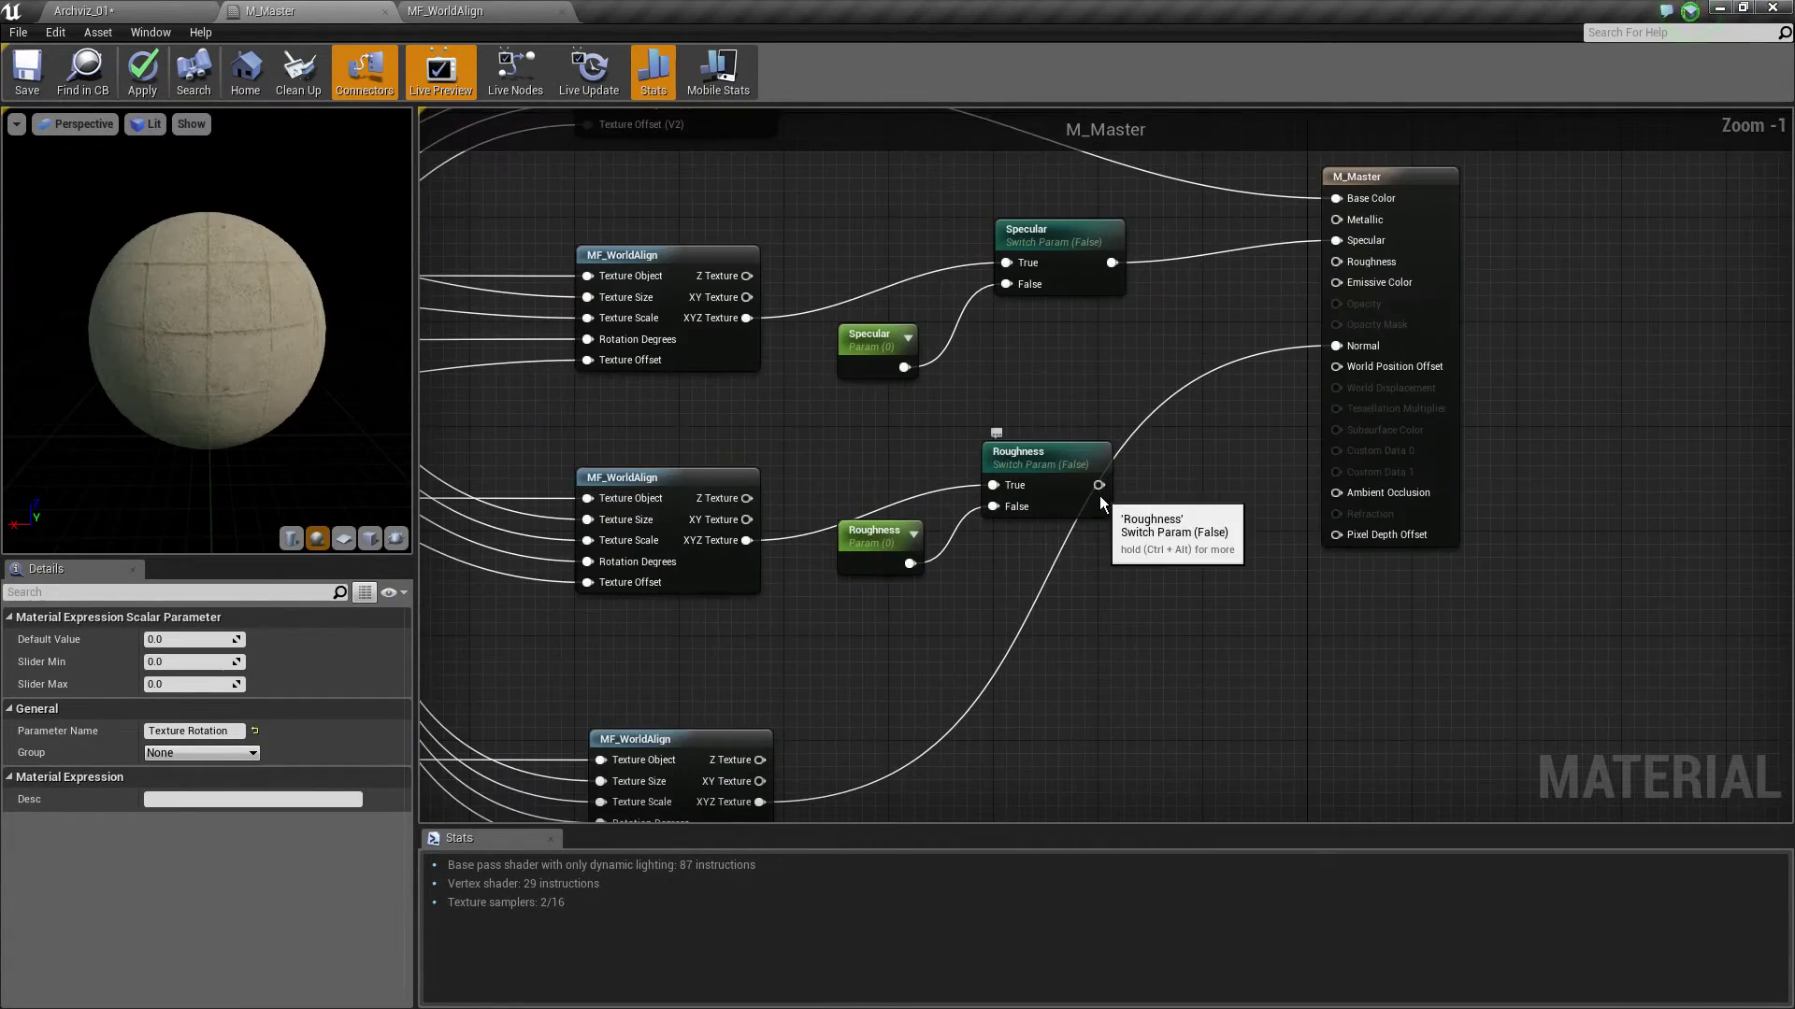
drag(1099, 495, 1102, 490)
drag(1351, 267, 1337, 261)
Apply and save M_Master, now at 110 instructions and 5 texture samplers
right_drag(444, 388, 758, 468)
scroll(655, 349, down, 2)
right_drag(887, 408, 840, 345)
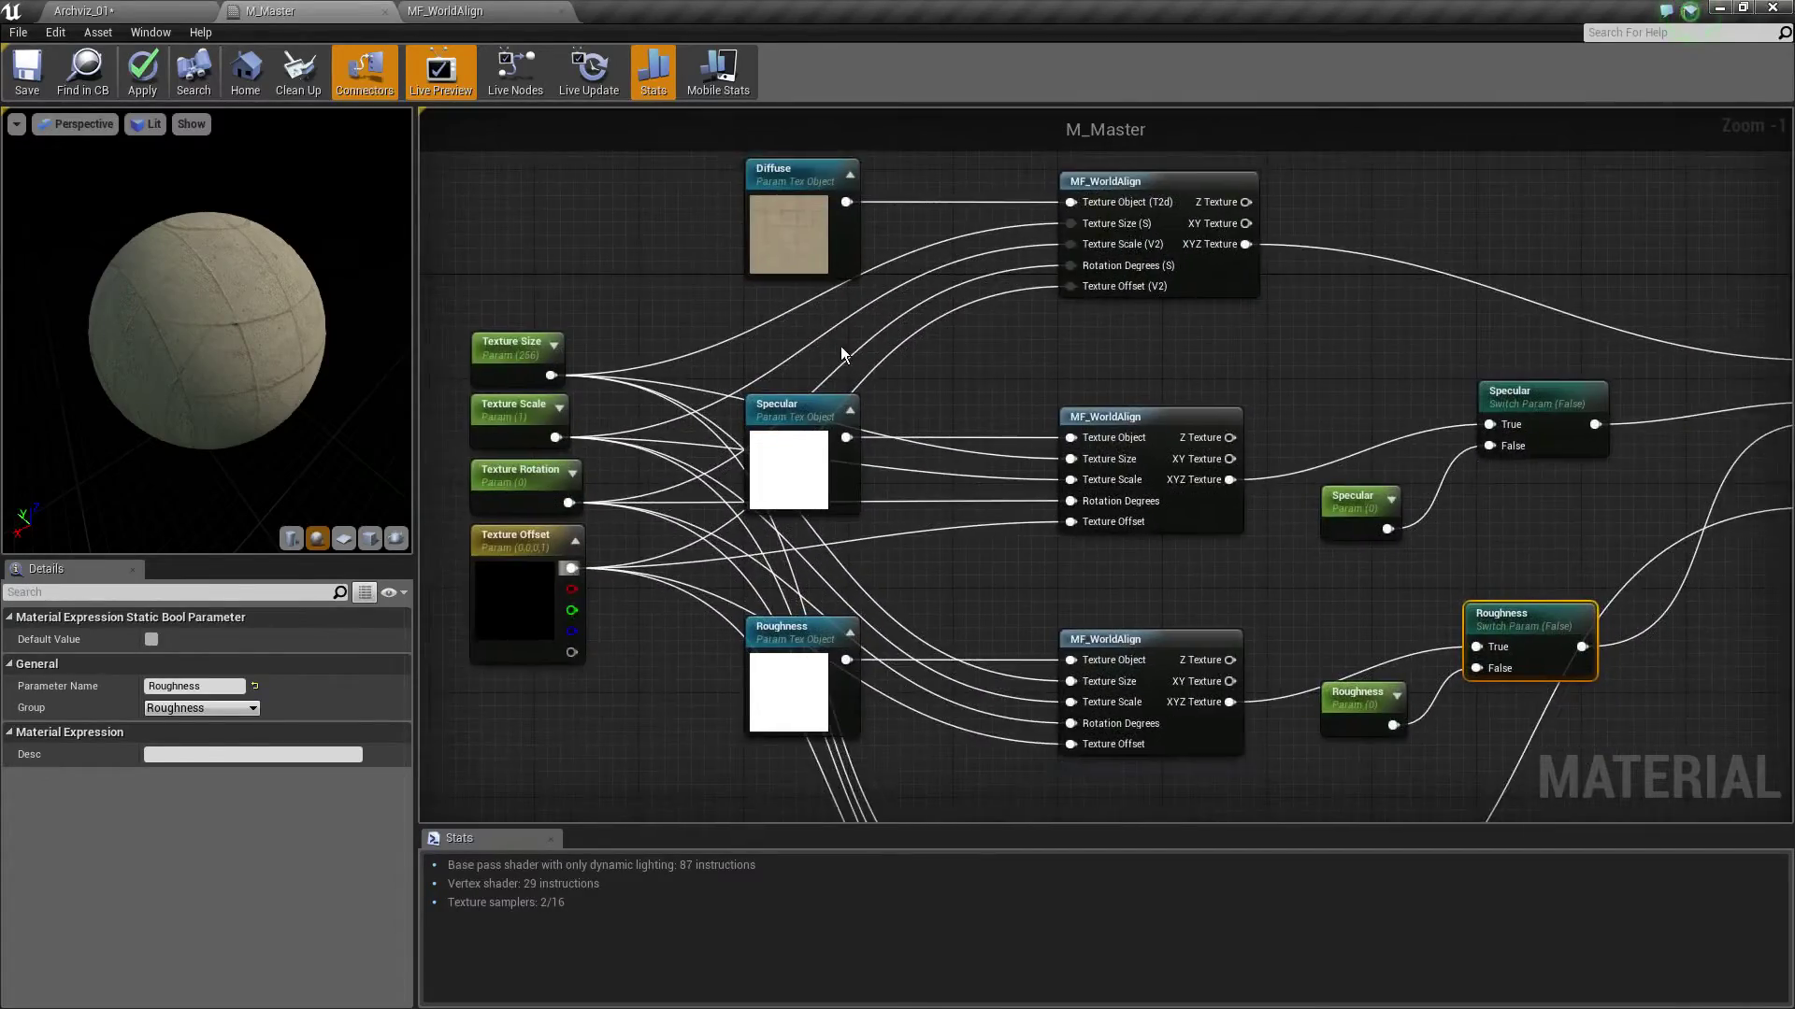
scroll(521, 335, up, 1)
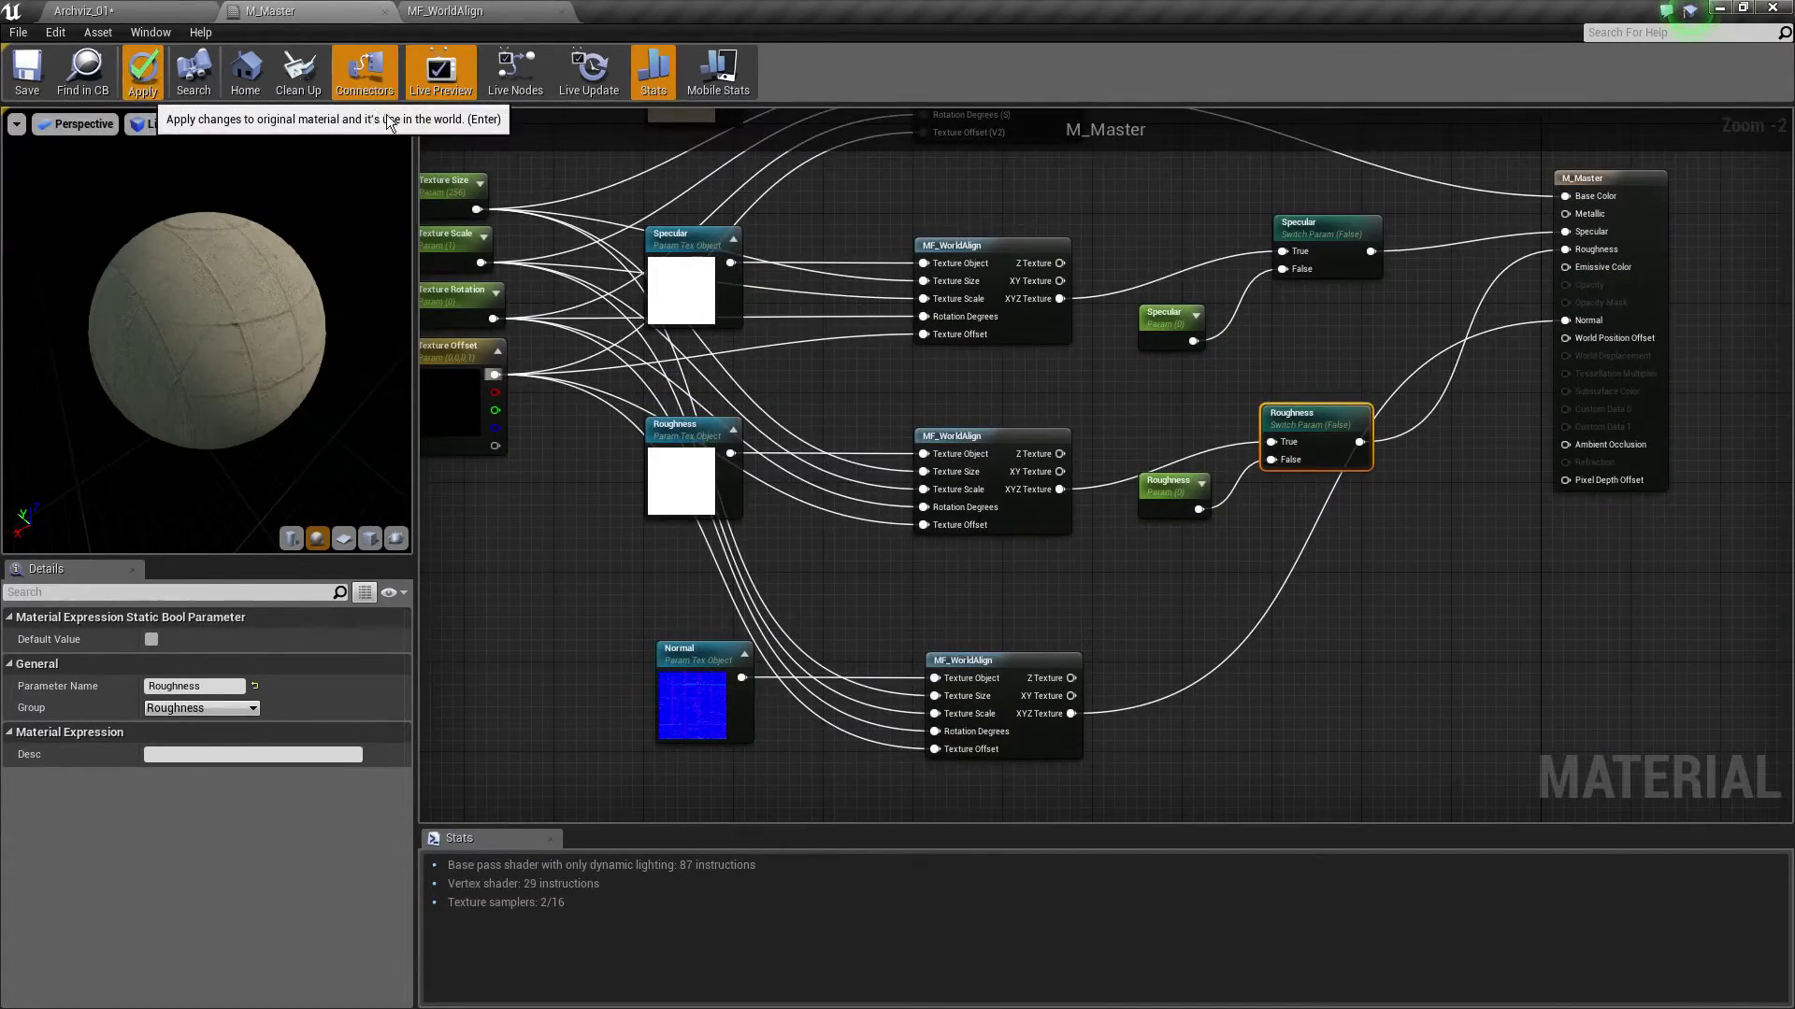
click(142, 73)
click(84, 11)
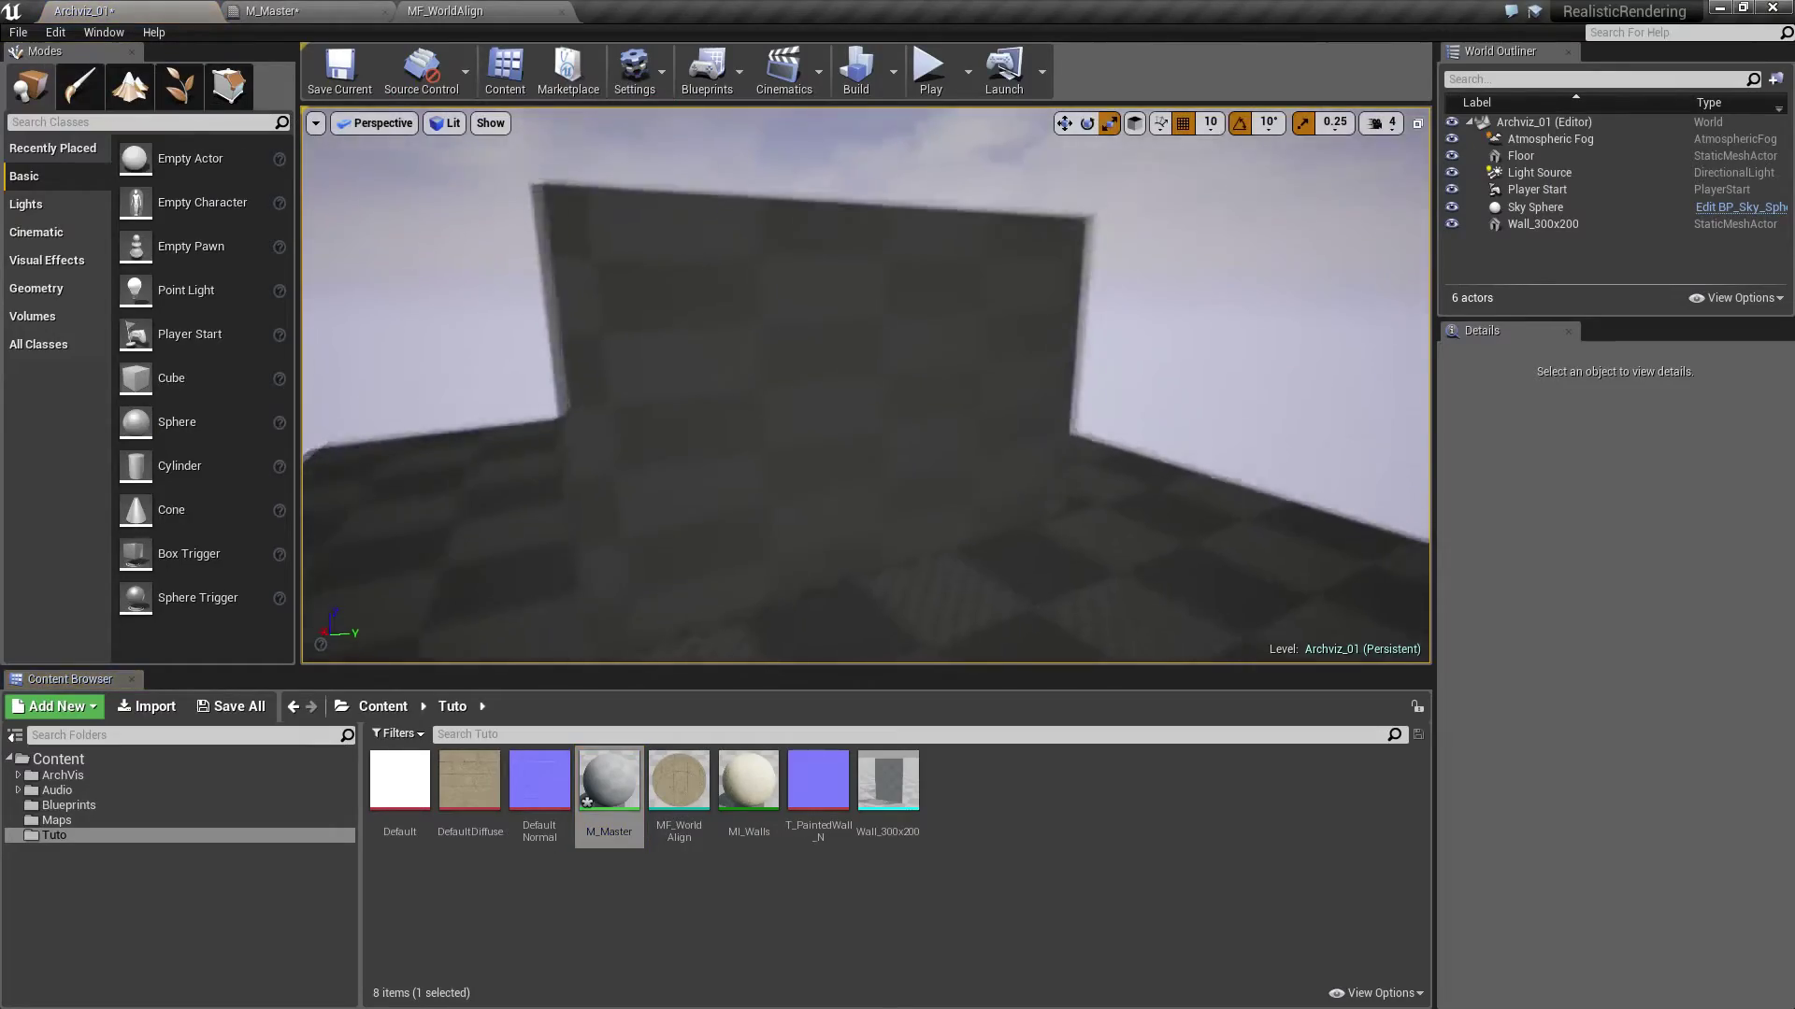
click(281, 10)
click(19, 65)
click(445, 11)
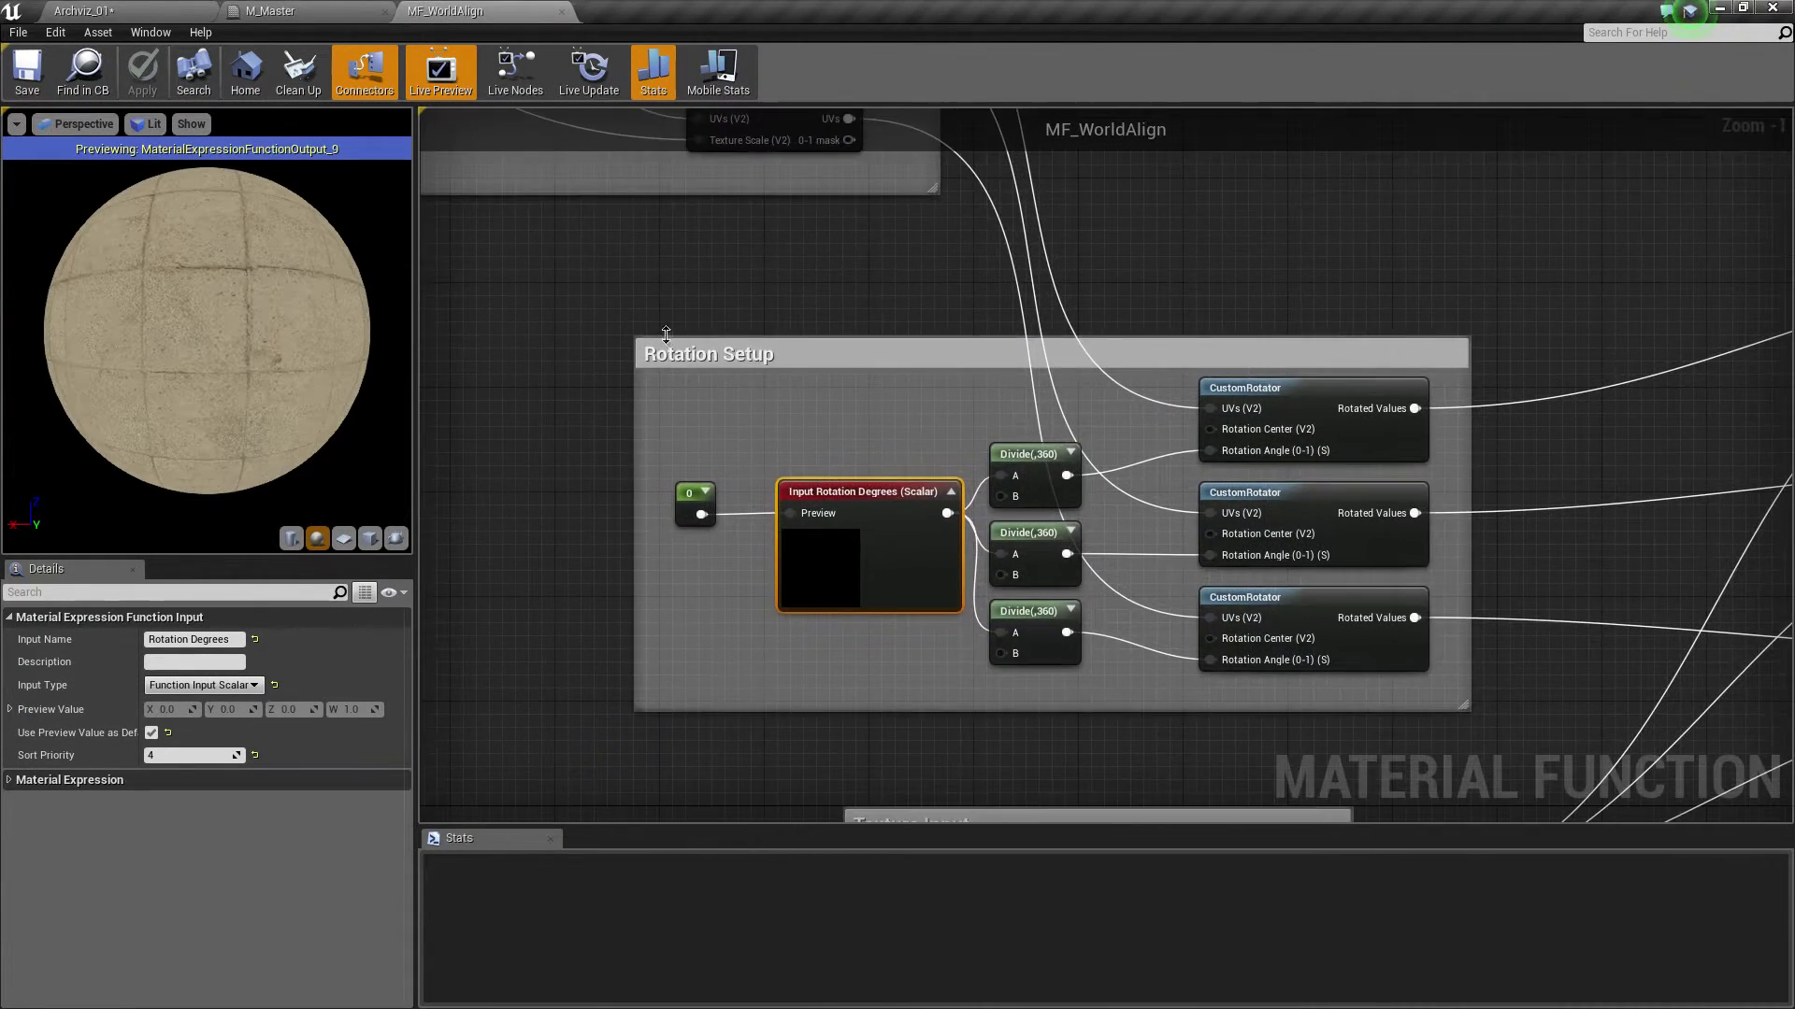
Shift the 0 constant and Input Rotation Degrees nodes left in MF_WorldAlign
scroll(665, 333, down, 3)
scroll(693, 534, up, 2)
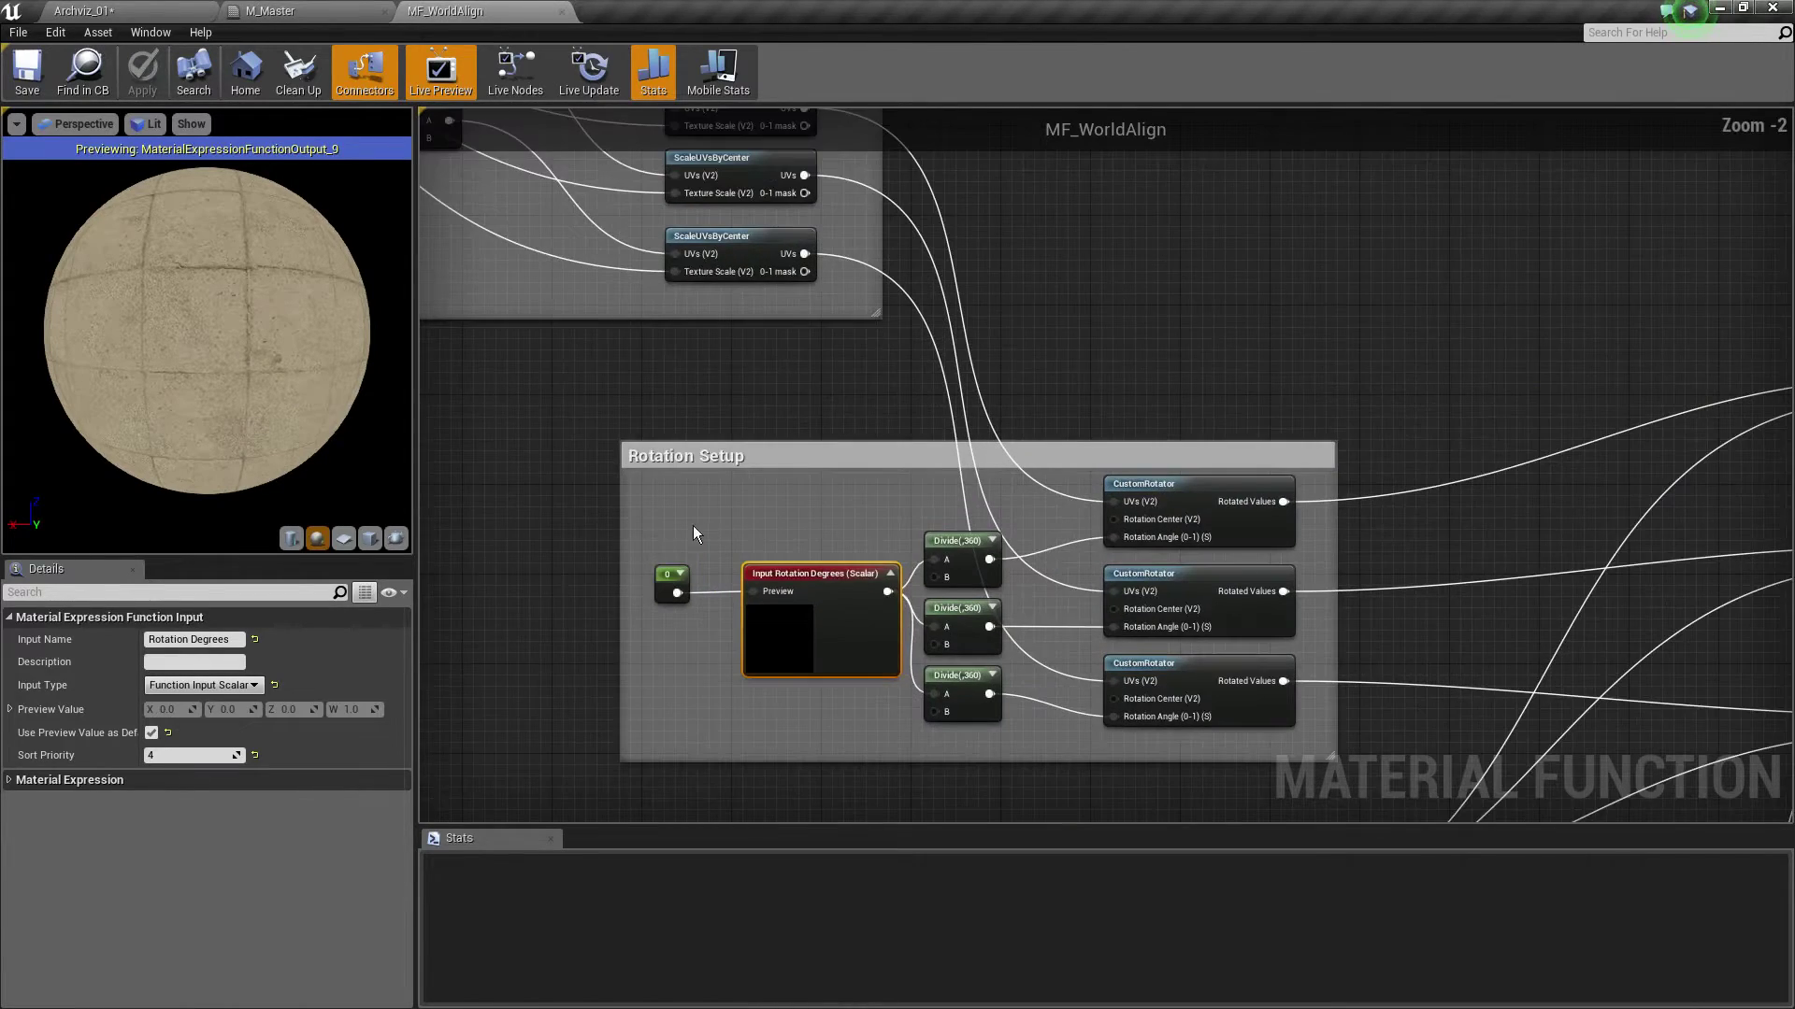
right_drag(692, 525, 680, 431)
drag(617, 458, 739, 524)
drag(788, 542, 765, 542)
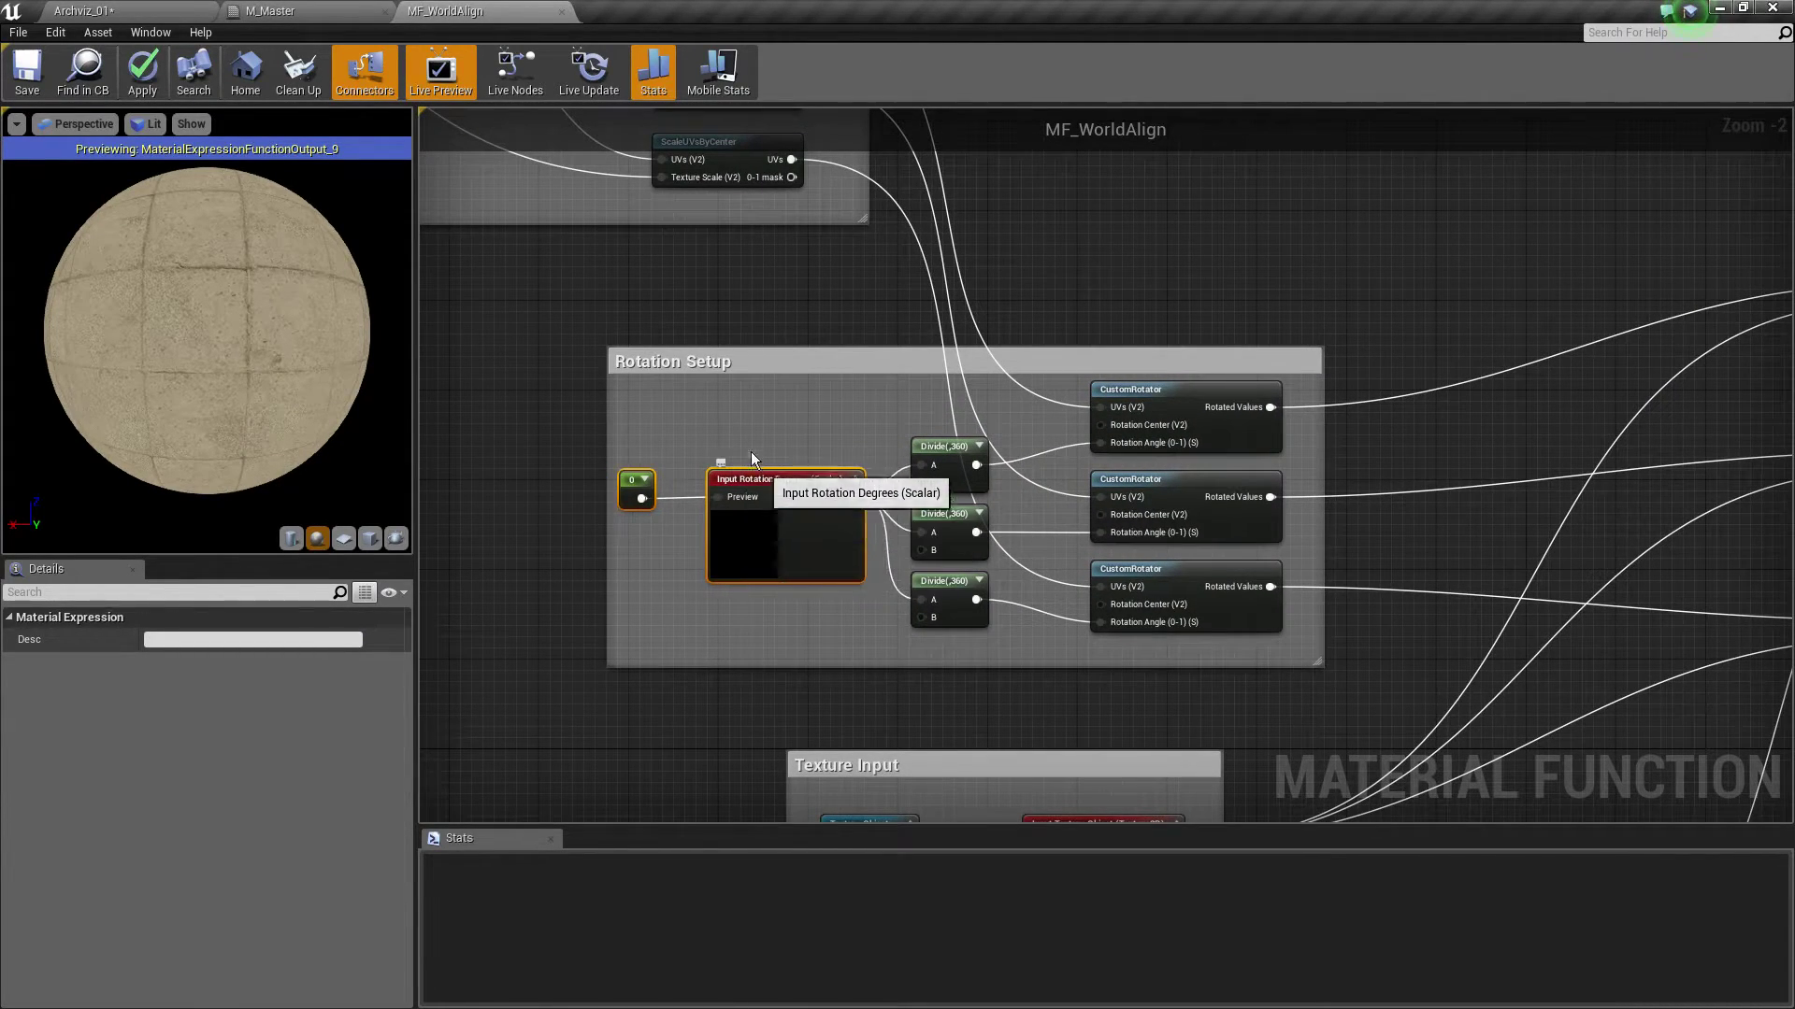
click(753, 481)
click(636, 484)
click(747, 486)
Inspect the Scaling group's Mask (G B) and Input Texture Scale nodes
click(498, 245)
mouse_move(497, 245)
right_down()
mouse_move(886, 475)
mouse_move(1000, 568)
mouse_move(687, 721)
right_up()
scroll(1009, 540, up, 1)
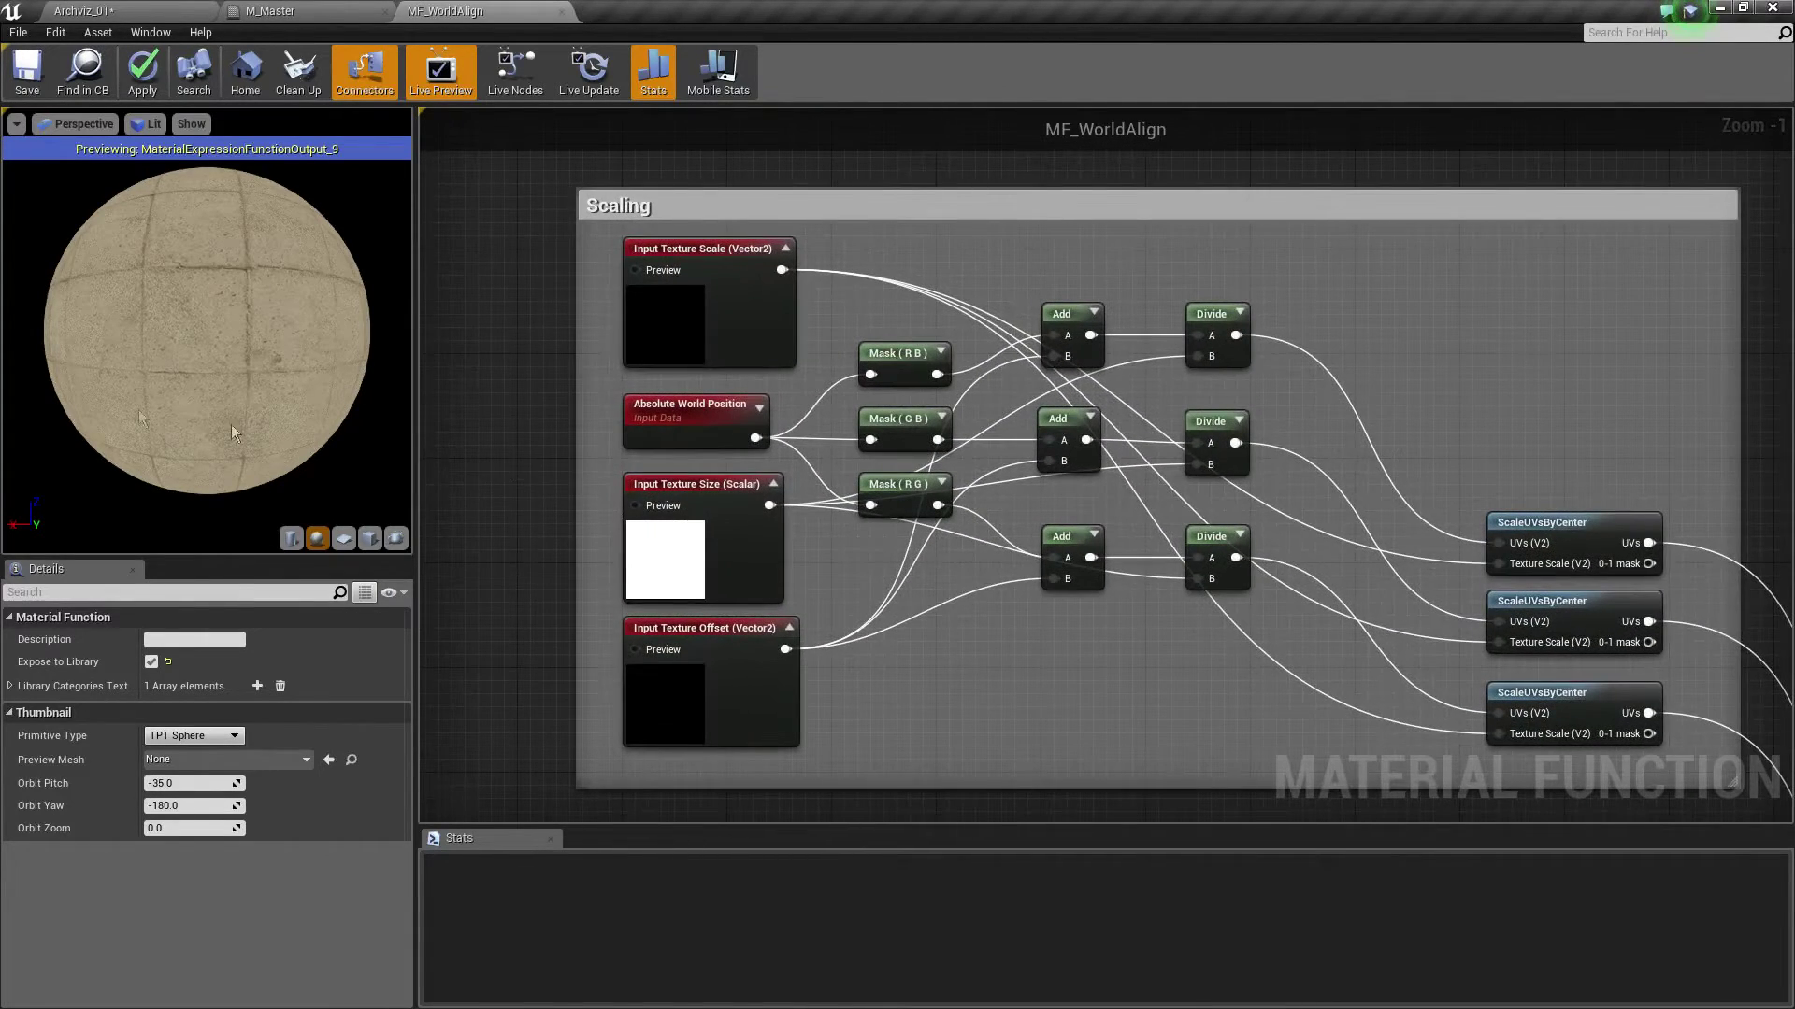
click(1690, 11)
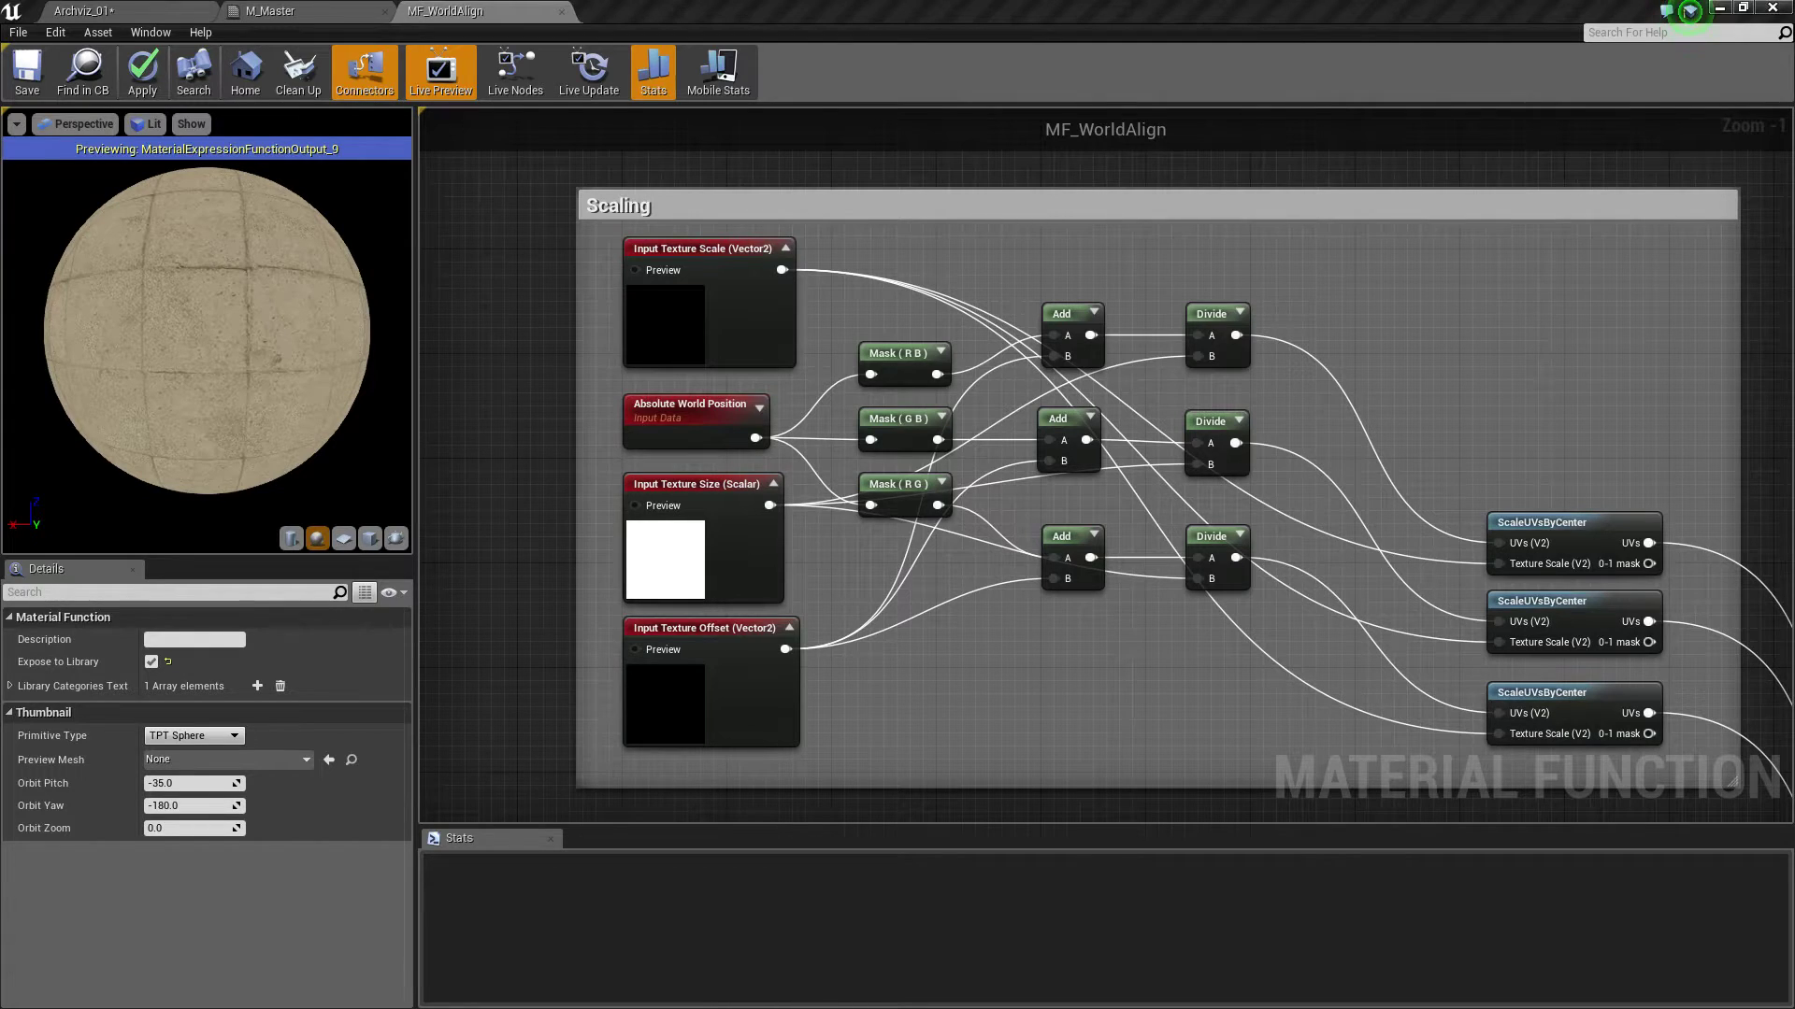
right_drag(944, 458, 852, 426)
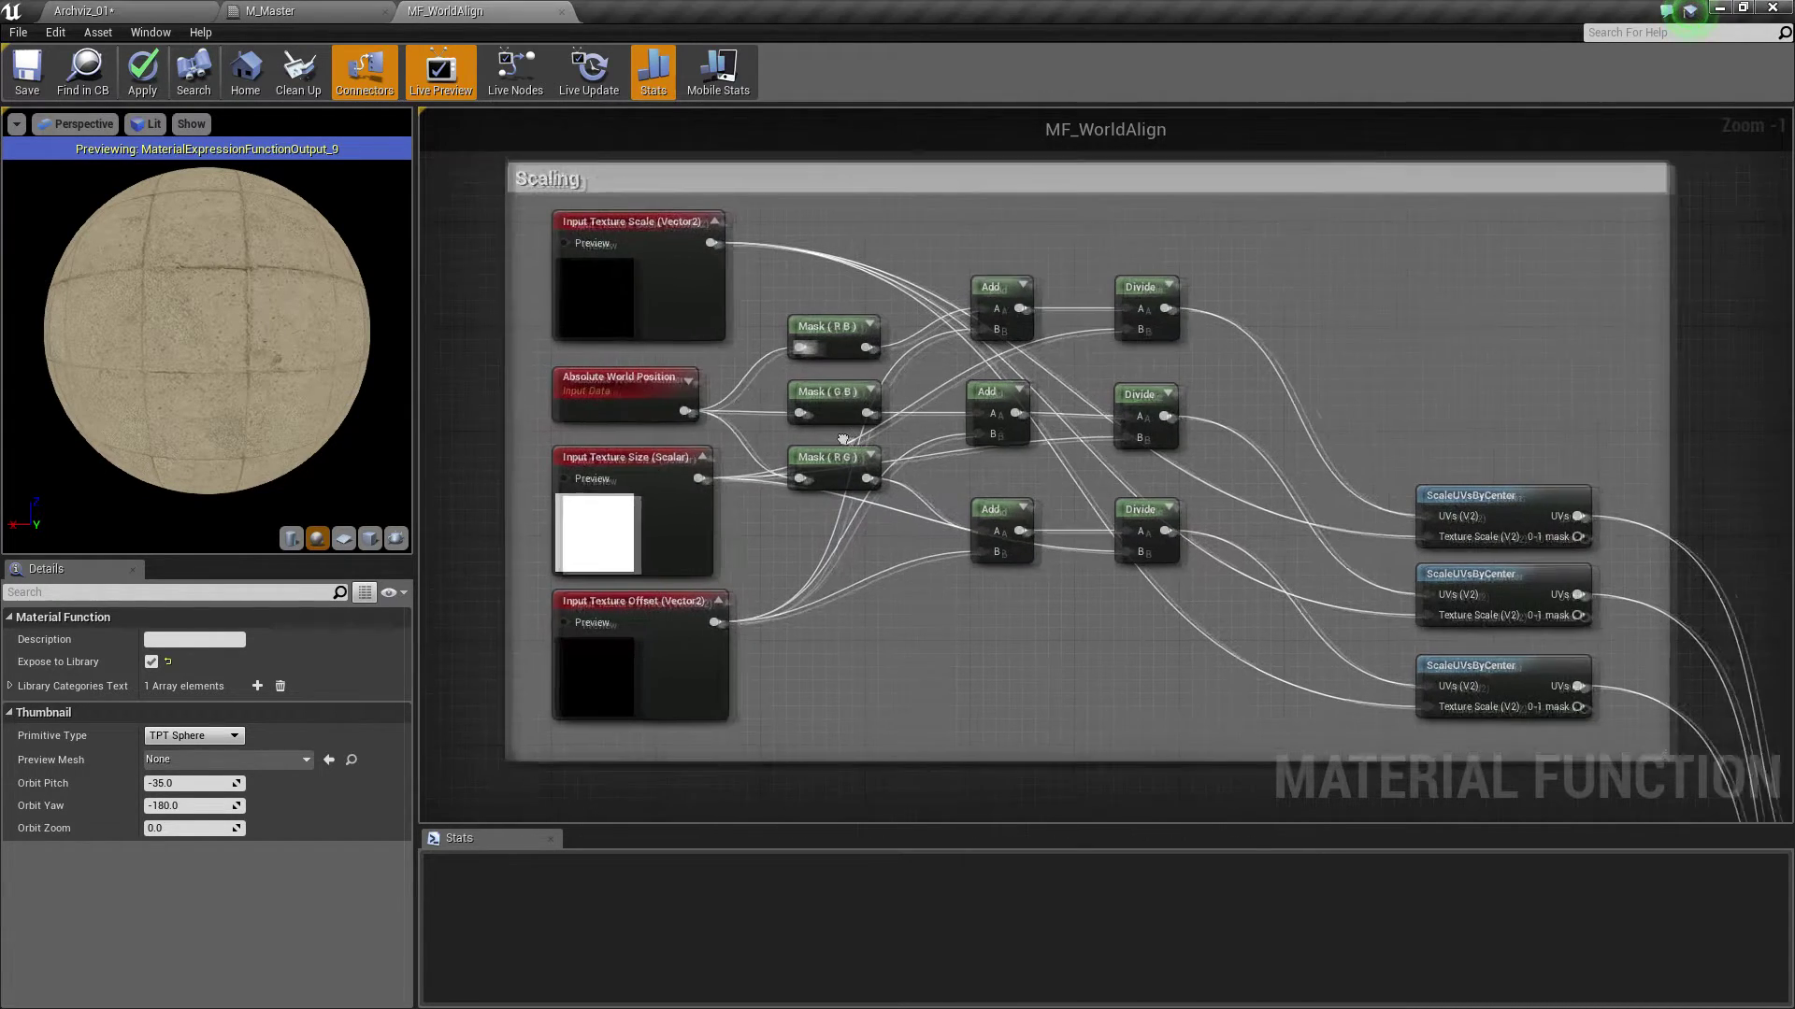
click(812, 389)
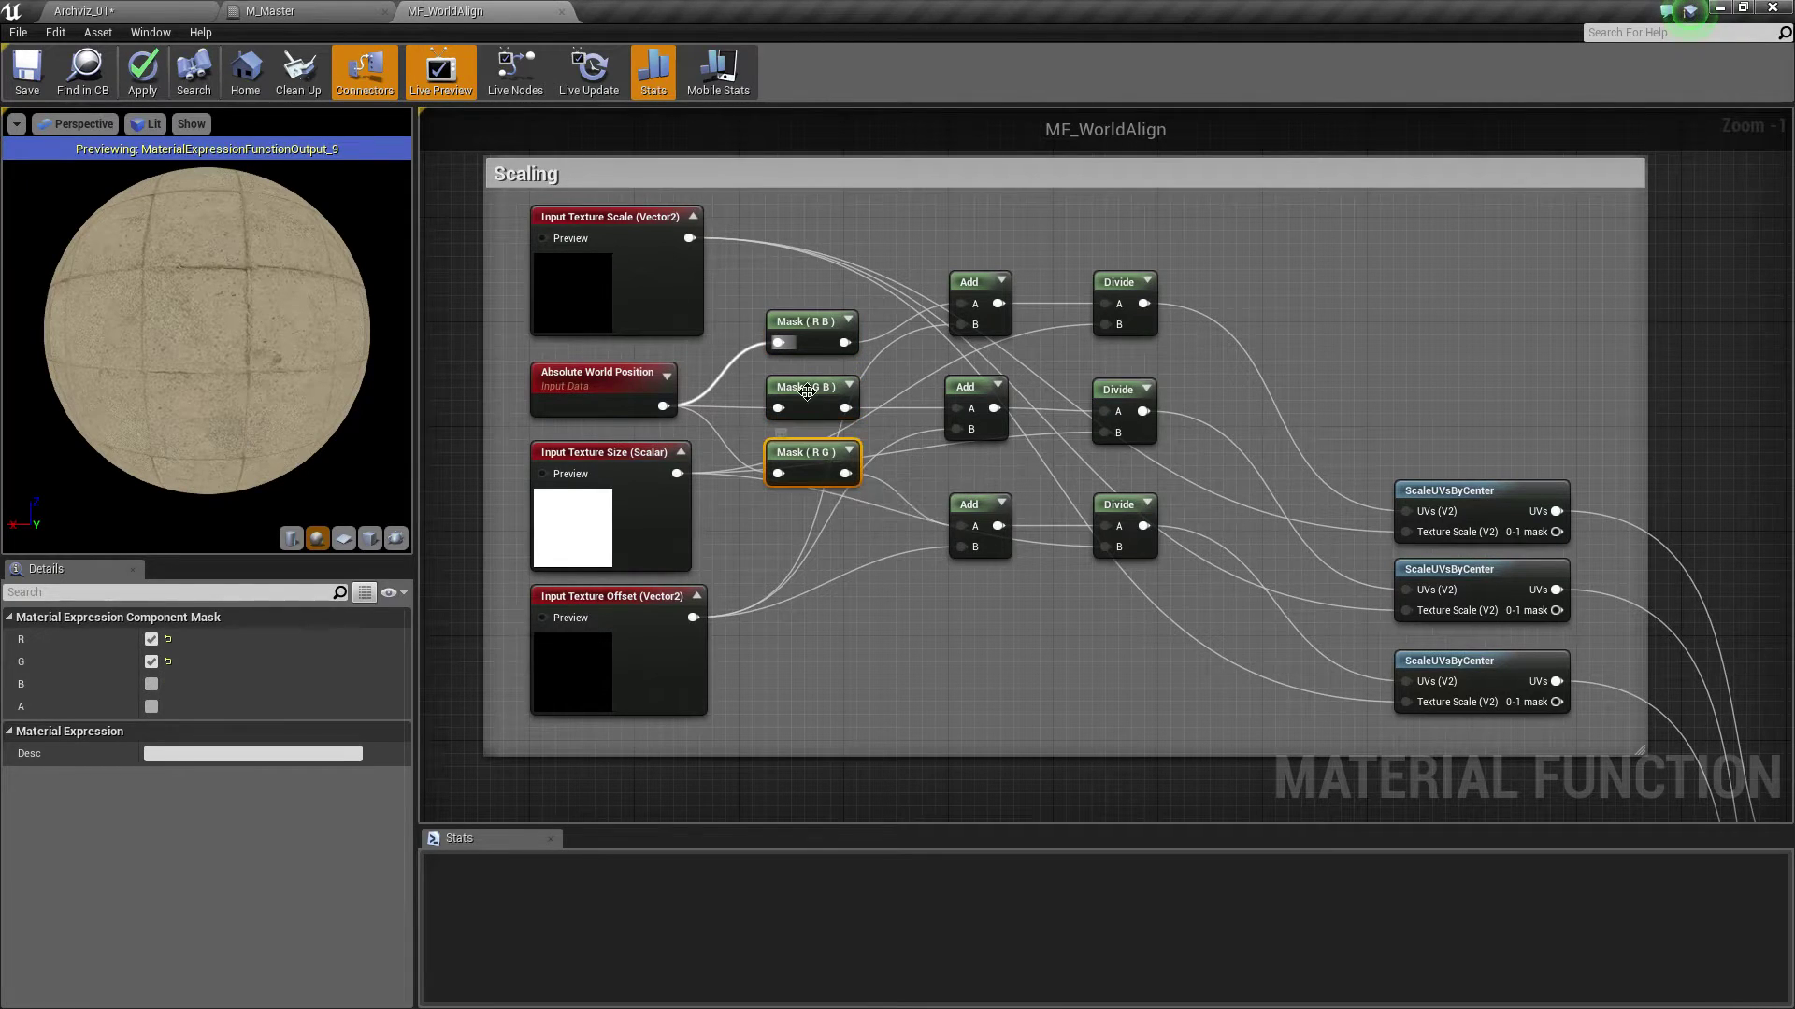
scroll(599, 378, up, 1)
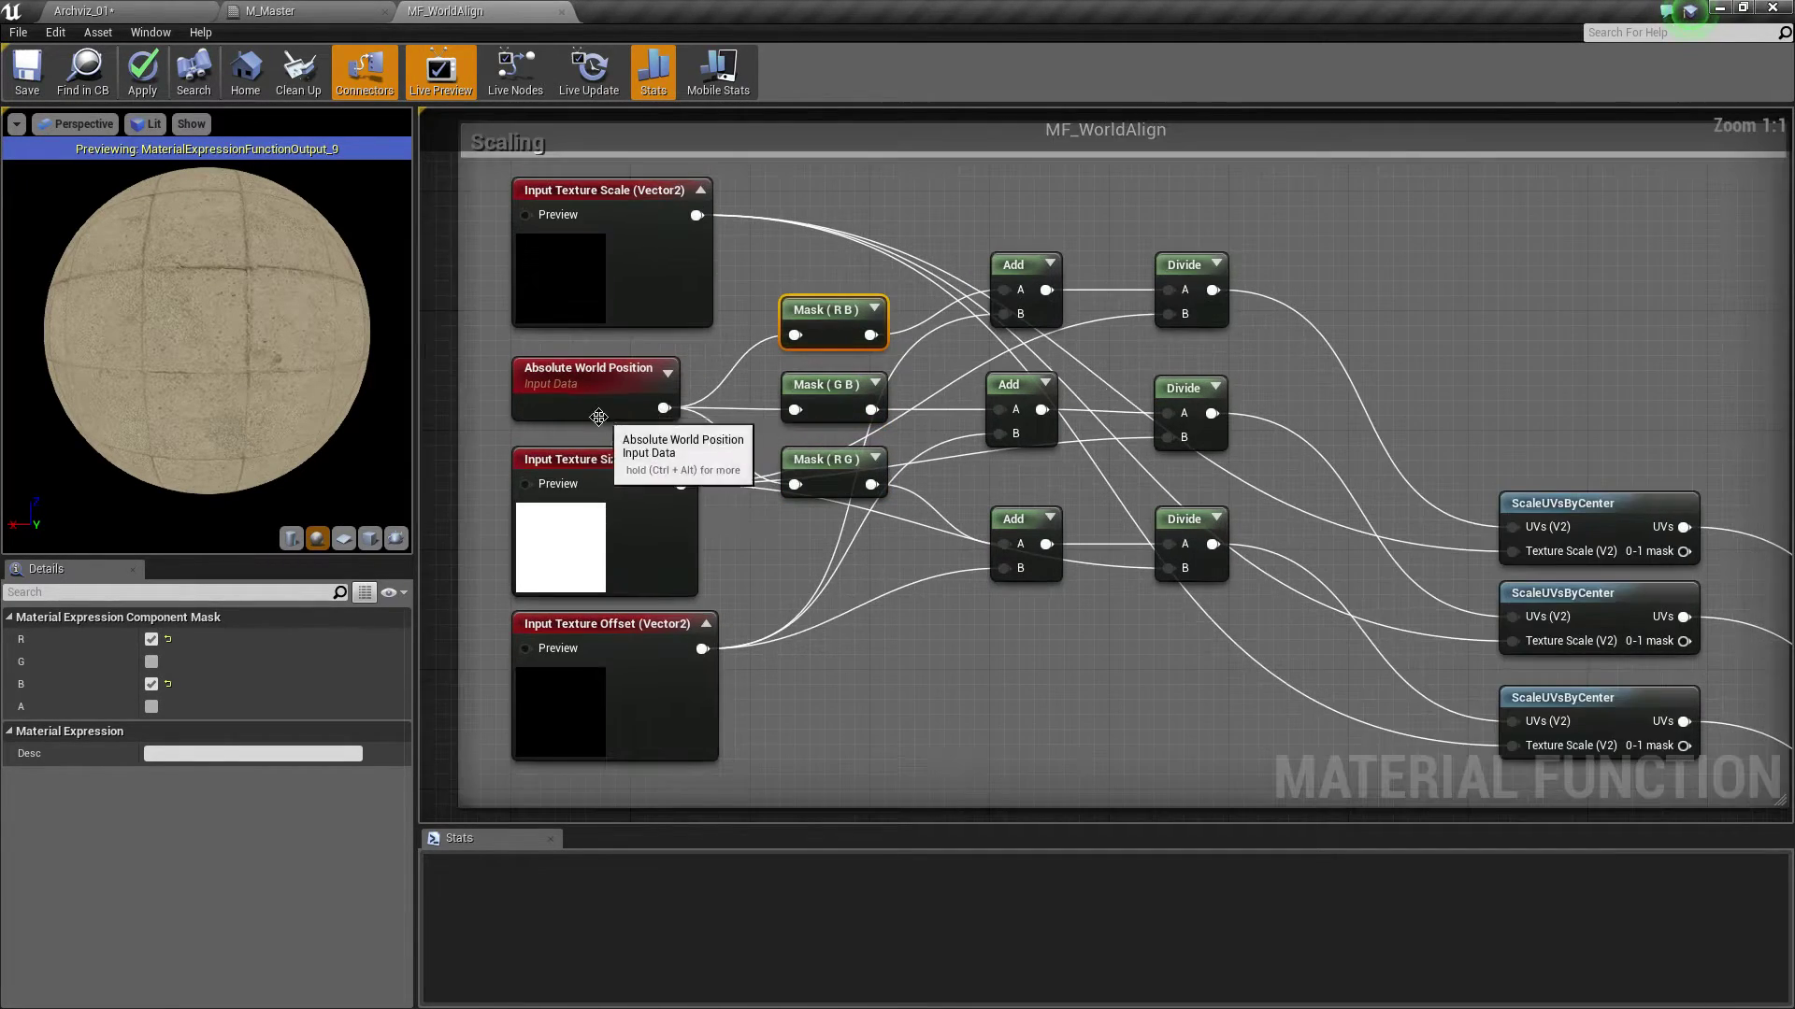
right_drag(598, 379, 757, 328)
click(767, 142)
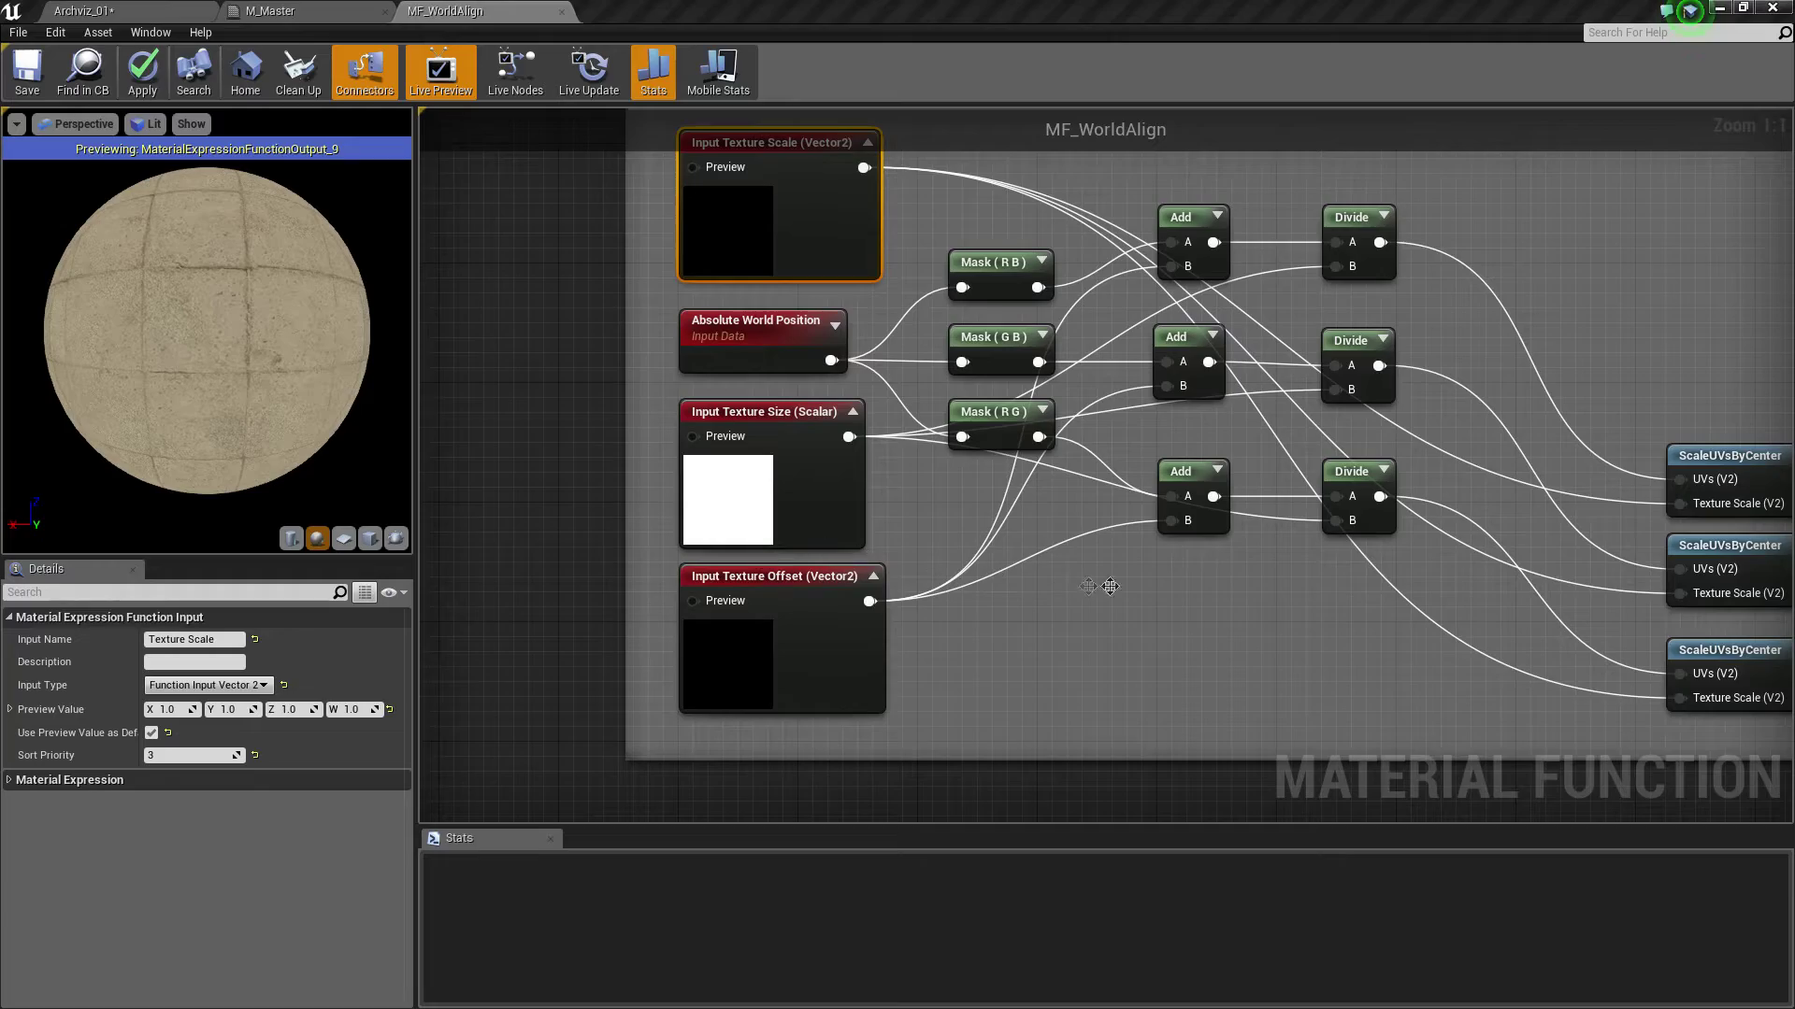
Rearrange the two Lerp nodes beside the texture samples
scroll(1110, 586, down, 3)
right_drag(734, 409, 178, 543)
scroll(532, 451, up, 2)
scroll(726, 428, up, 1)
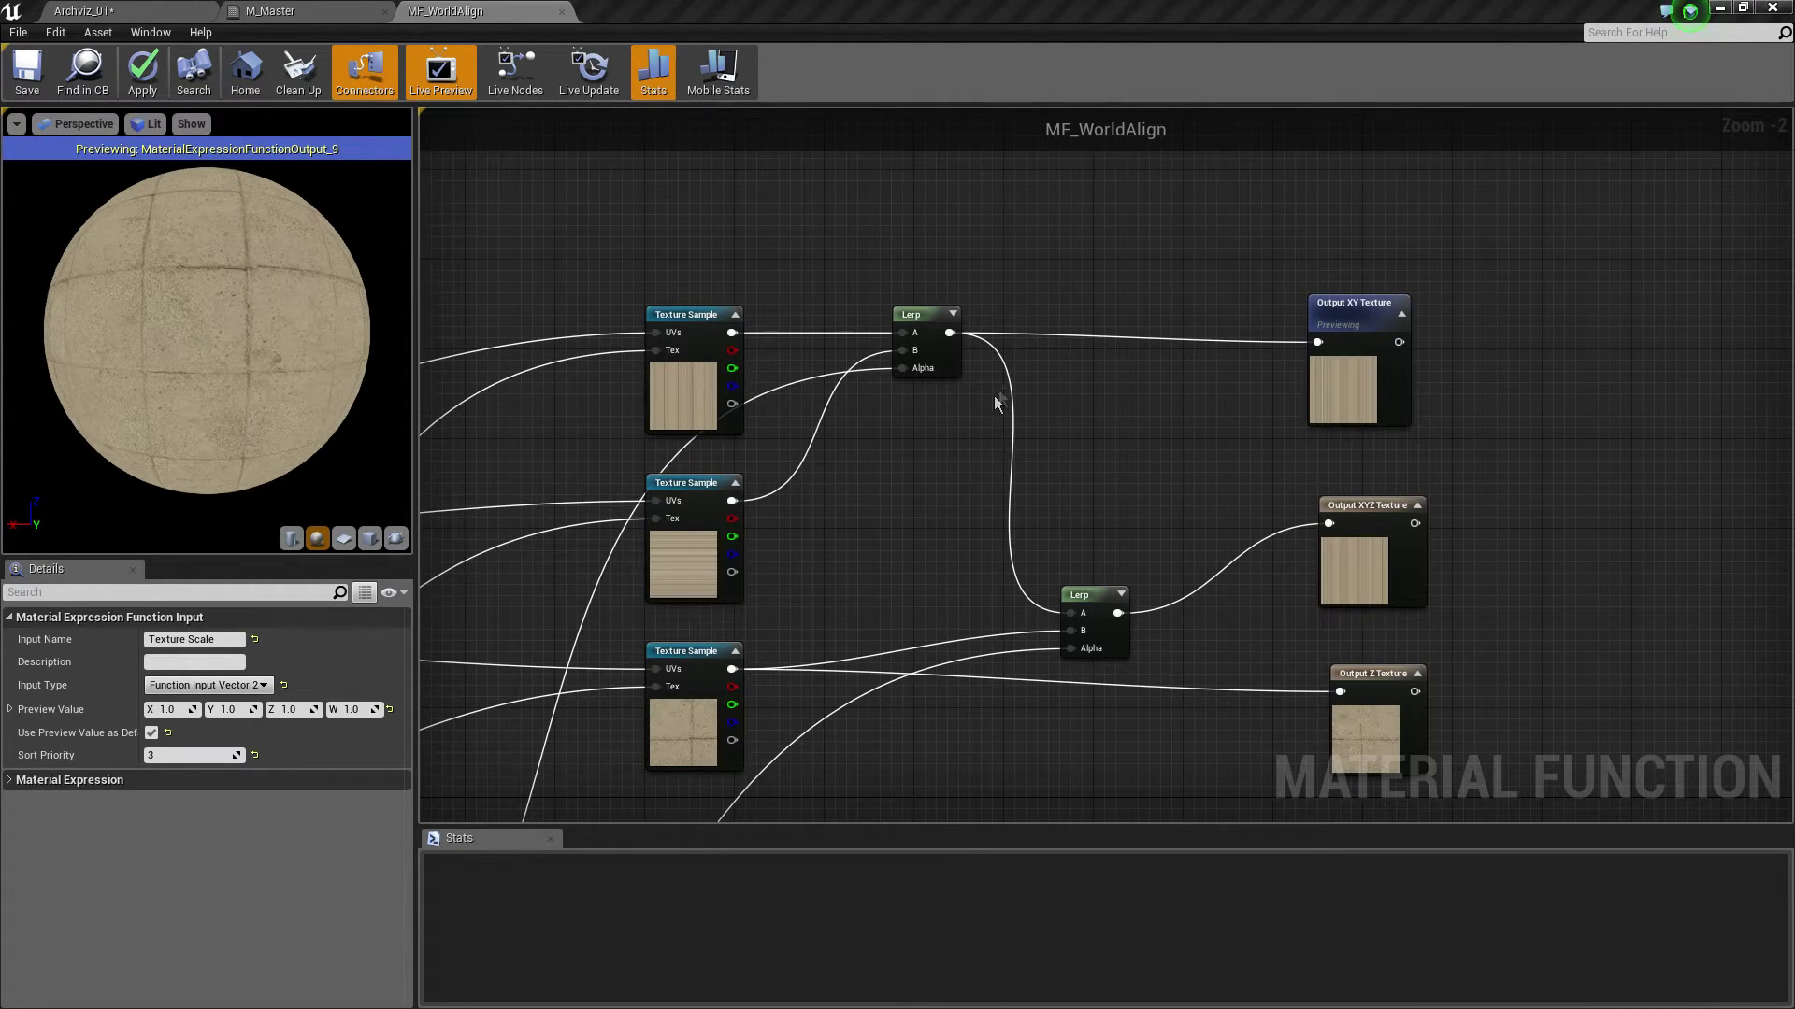
drag(933, 322, 933, 368)
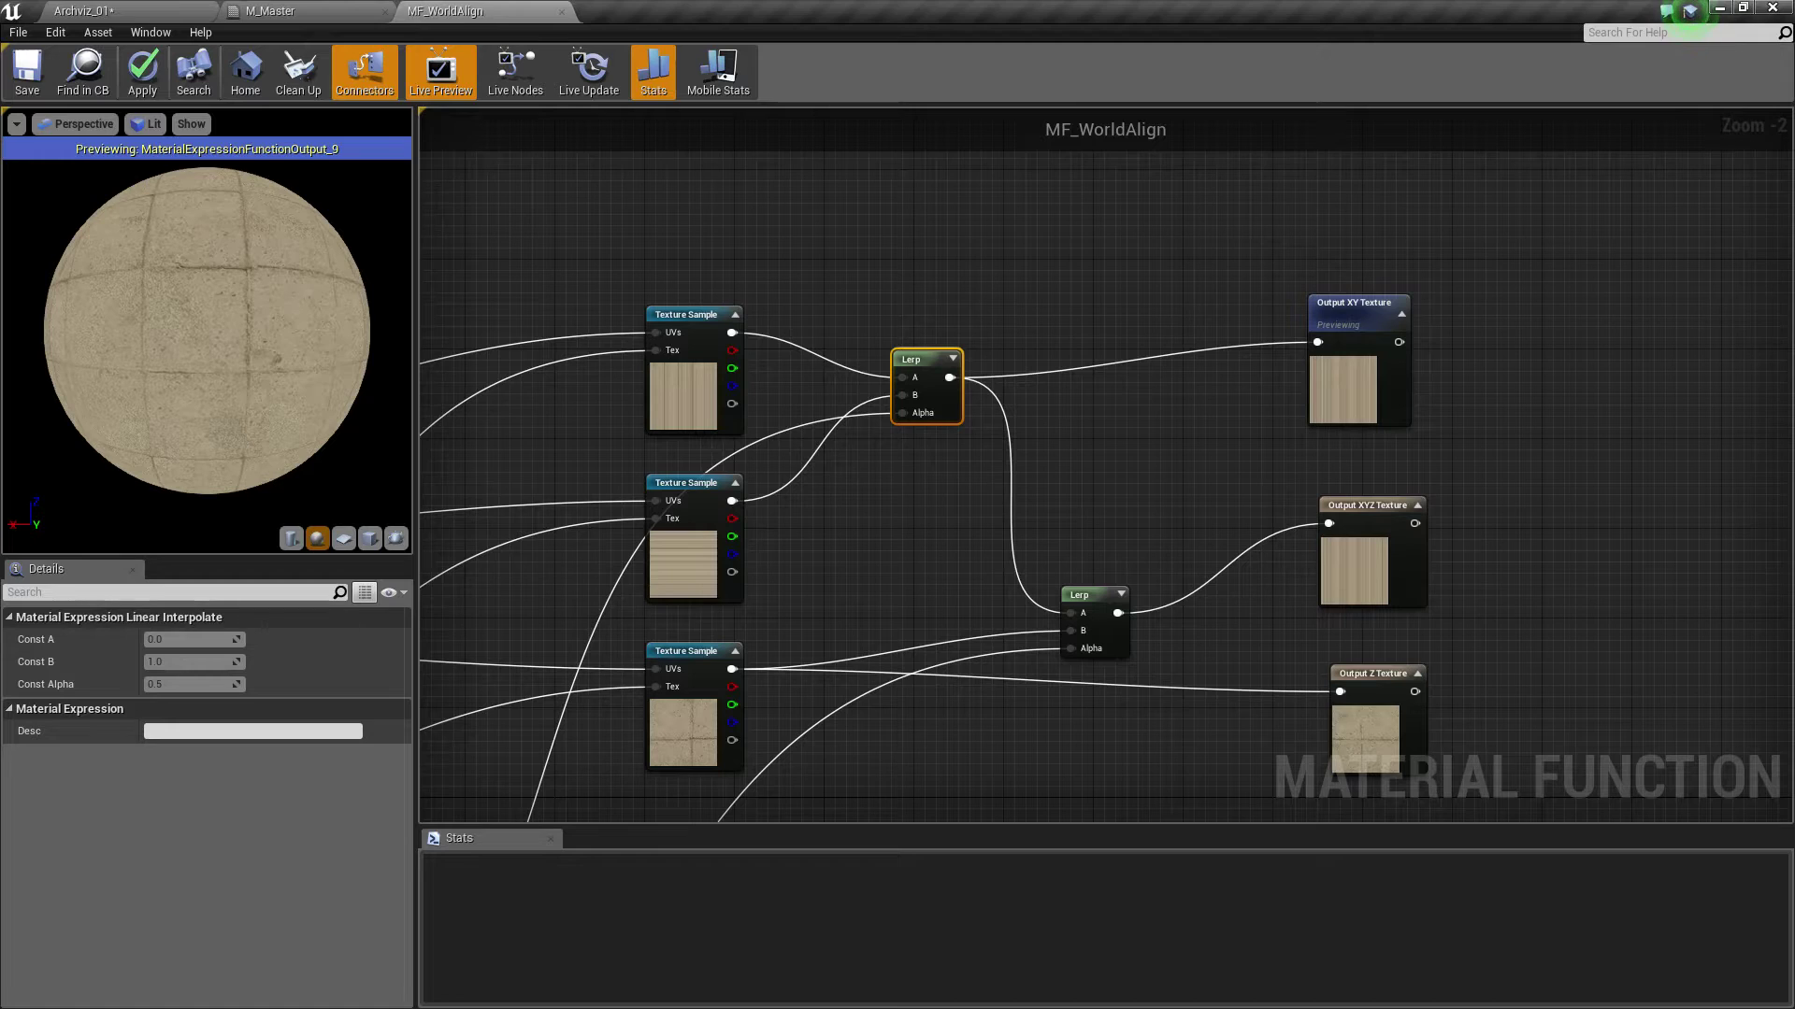
drag(1088, 625, 1097, 535)
drag(947, 413, 936, 379)
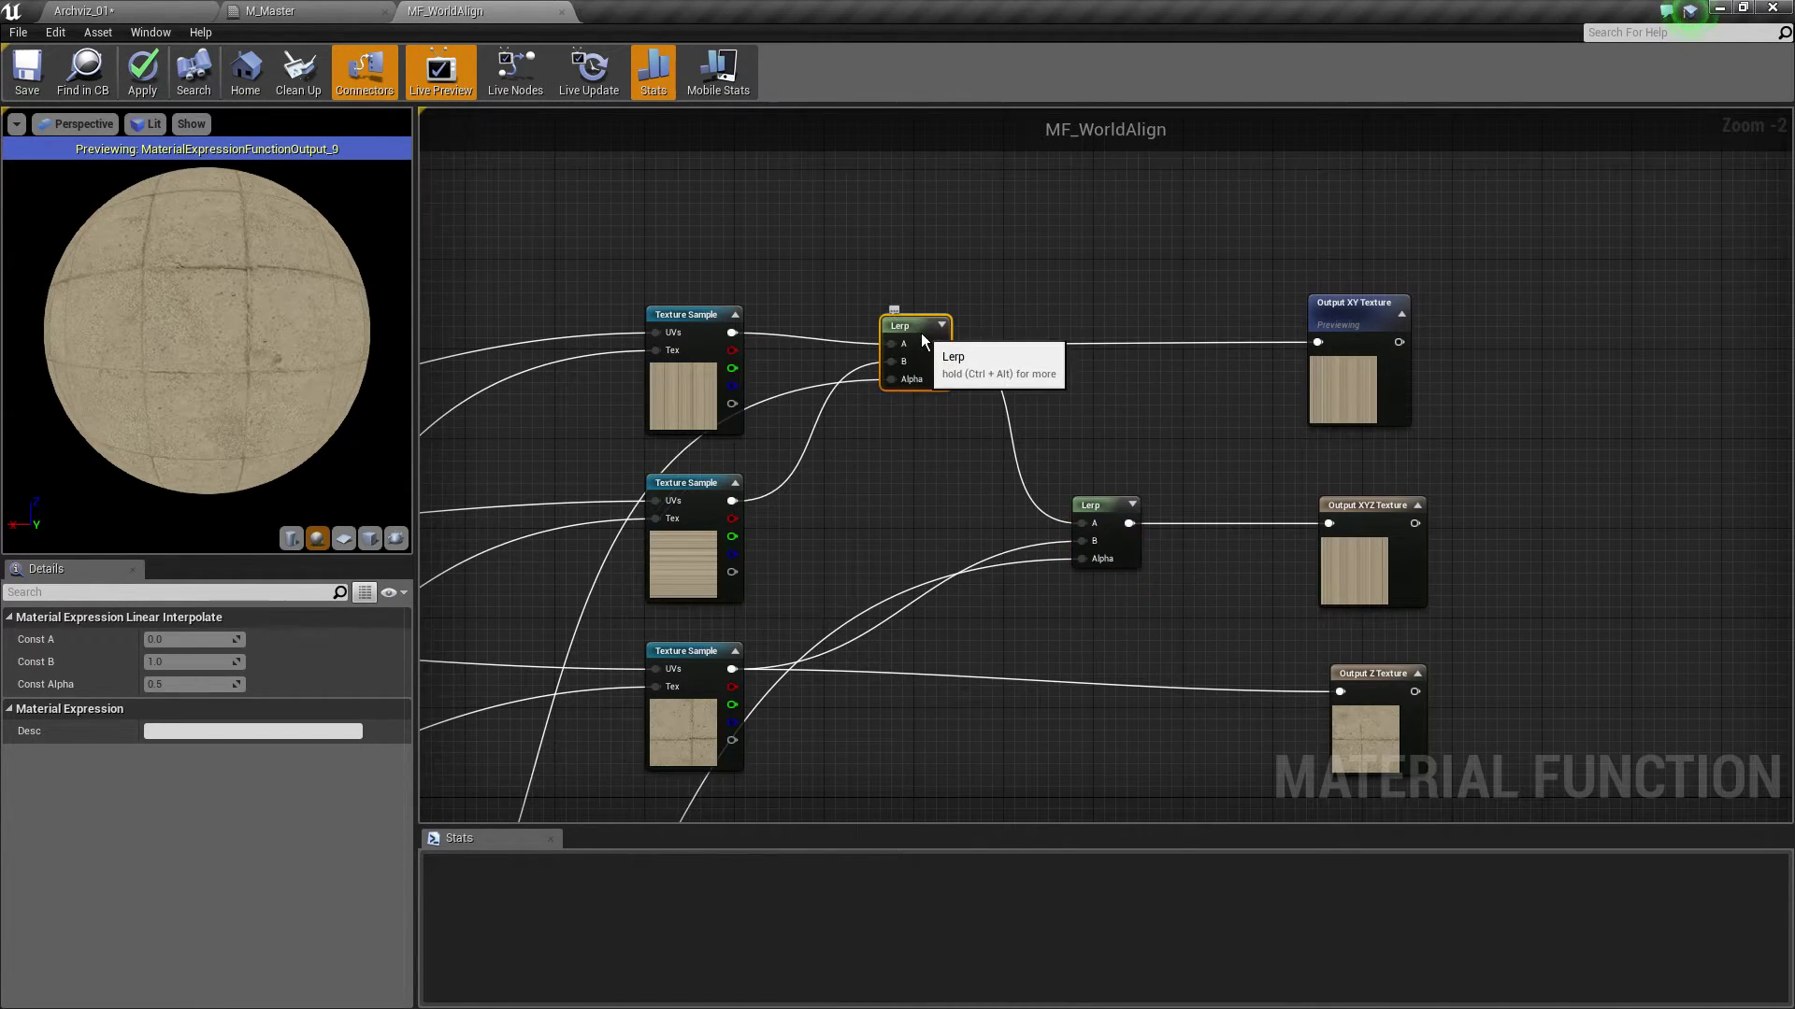
right_drag(936, 379, 1066, 272)
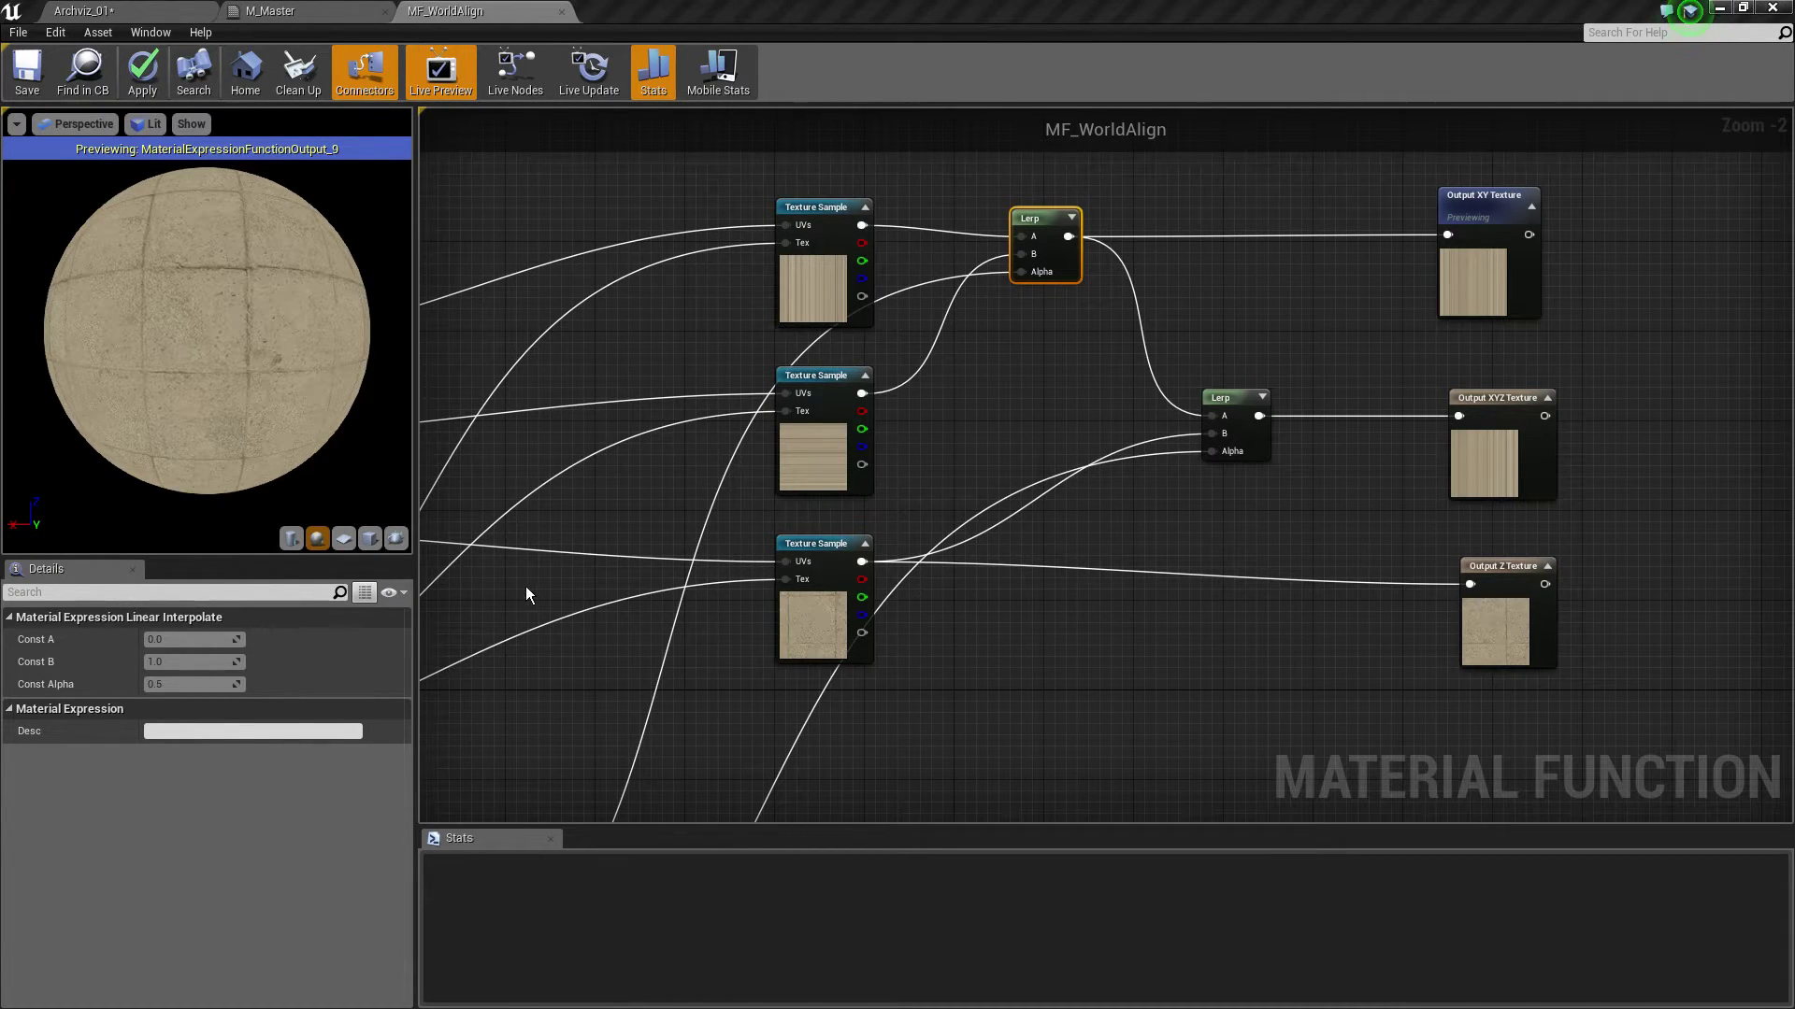
Switch the lower VNormal World Location mask from R to B and apply the function
scroll(1107, 321, down, 2)
scroll(1028, 380, down, 2)
scroll(1028, 379, up, 5)
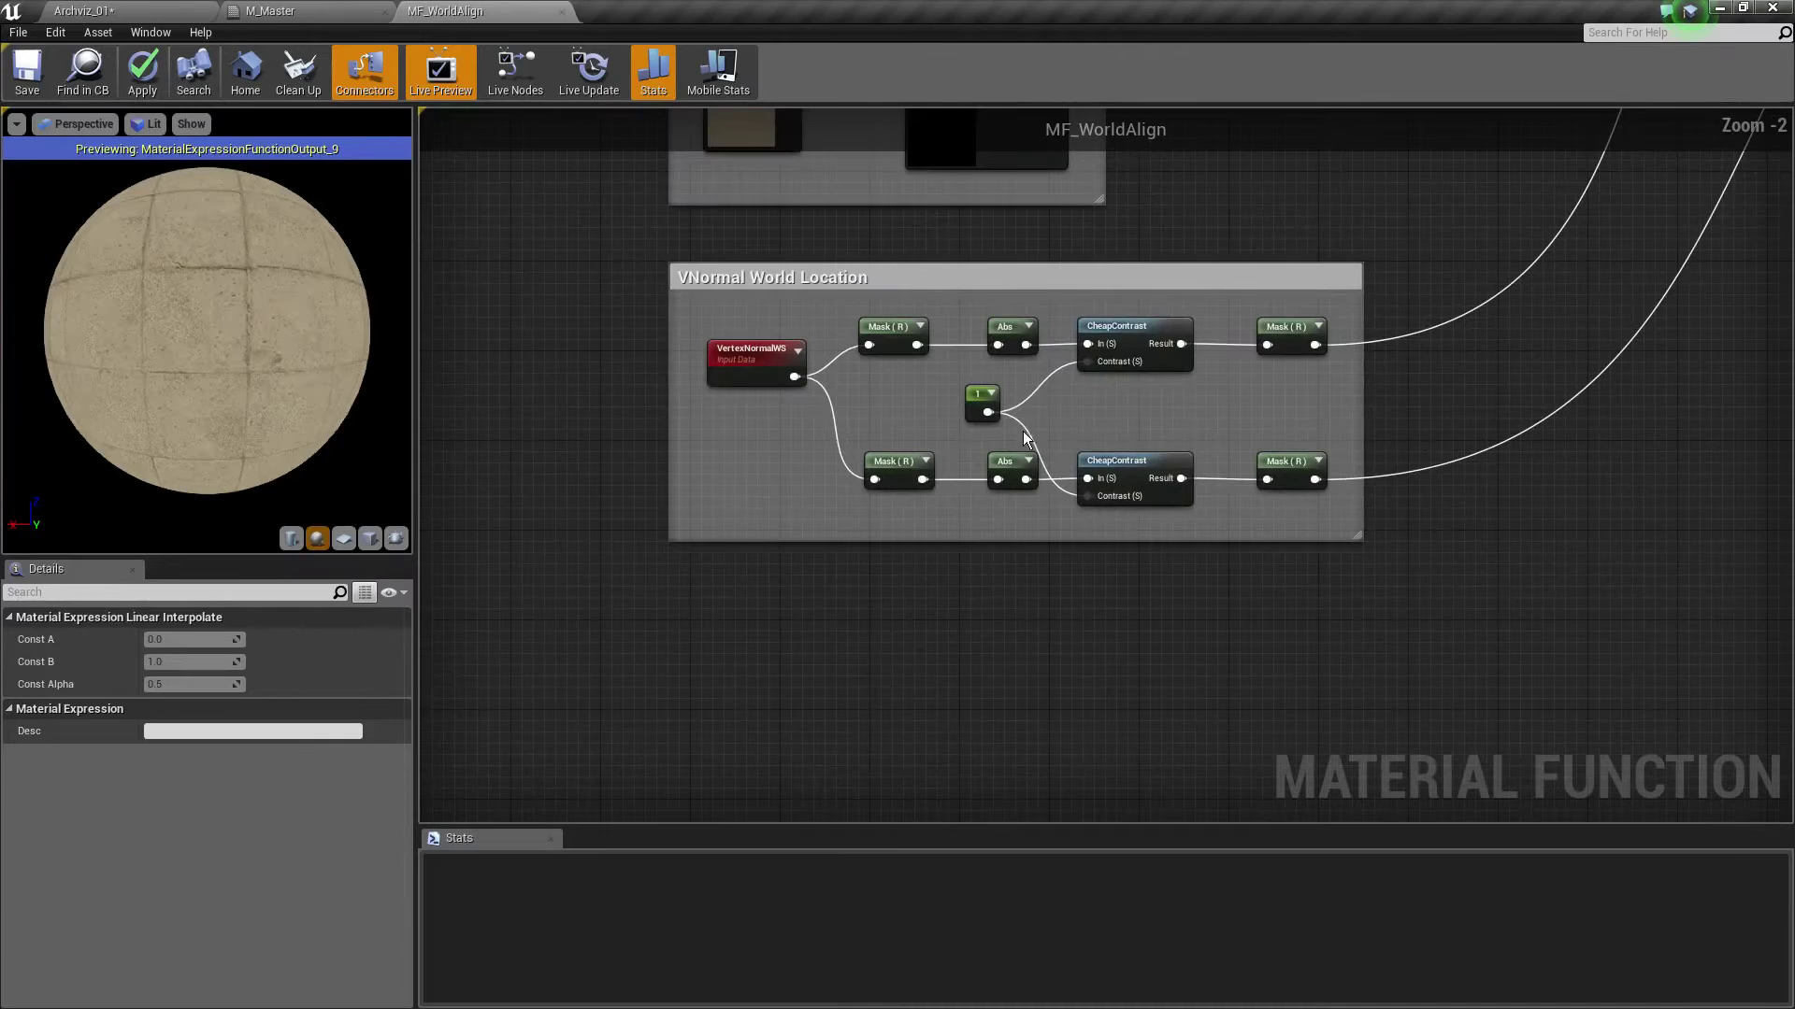
scroll(978, 530, down, 1)
scroll(977, 530, up, 2)
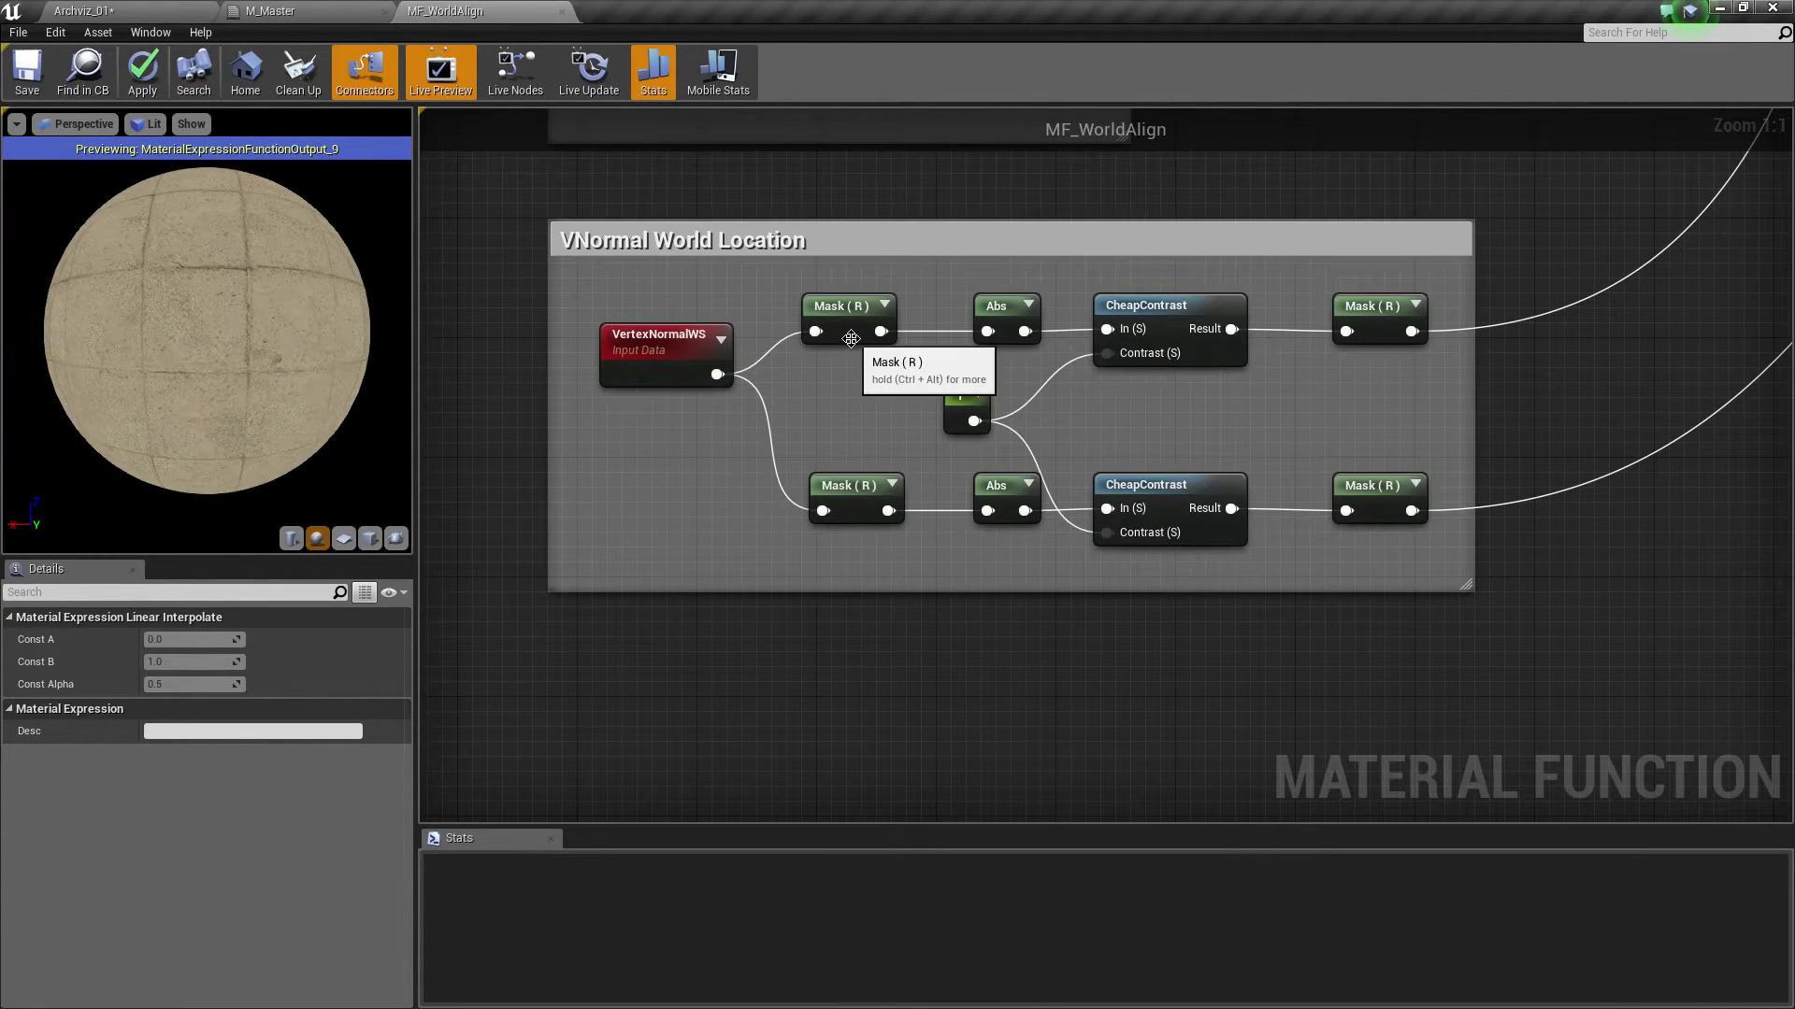
click(882, 512)
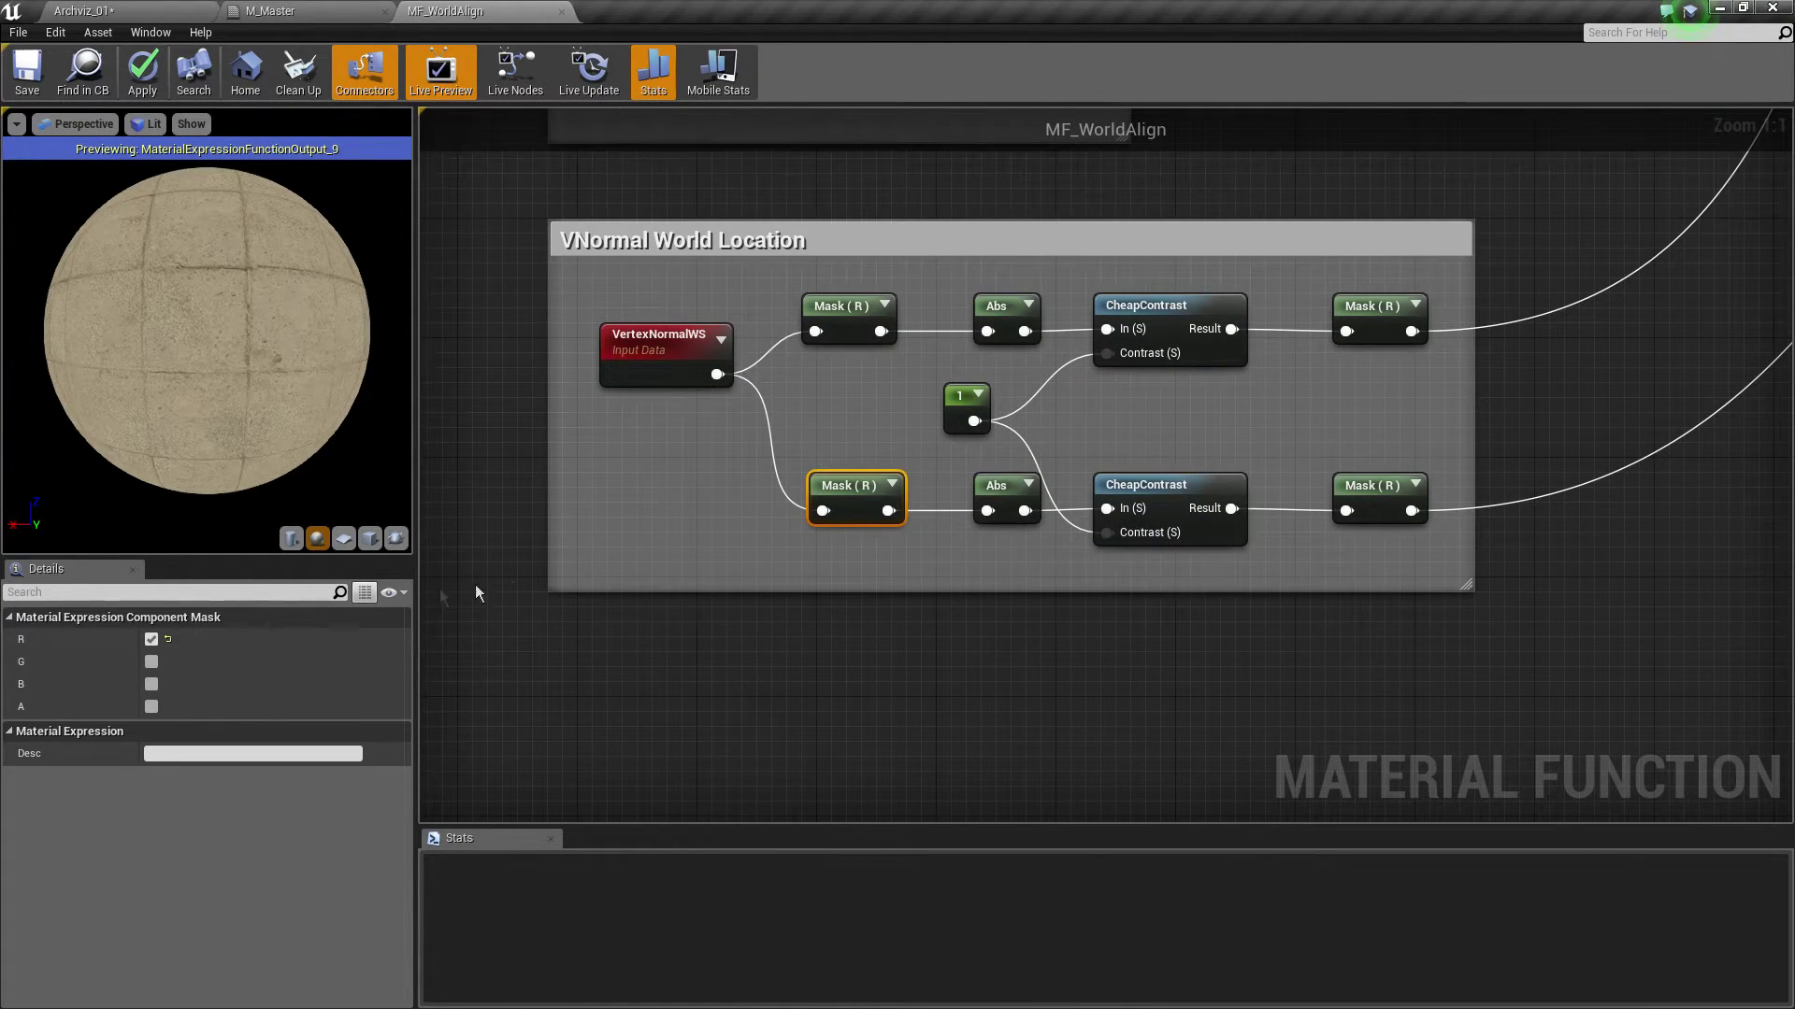
click(152, 639)
click(151, 685)
right_drag(607, 602, 560, 621)
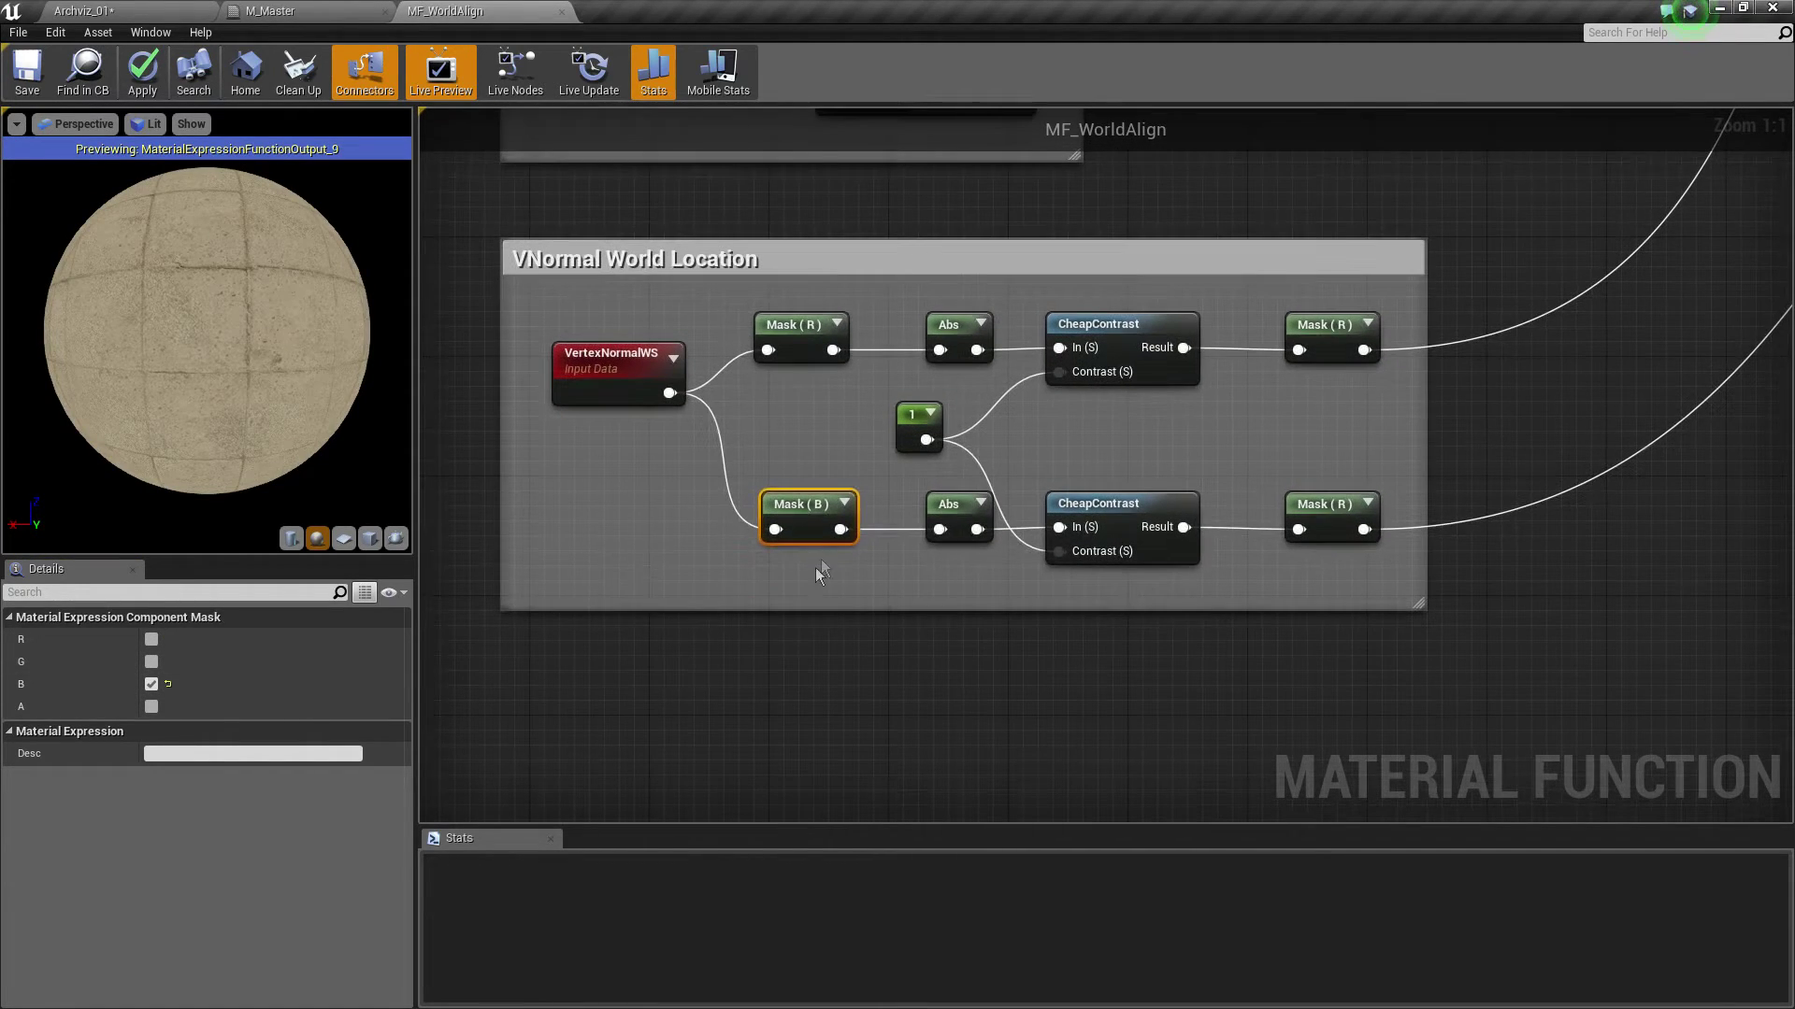
click(142, 74)
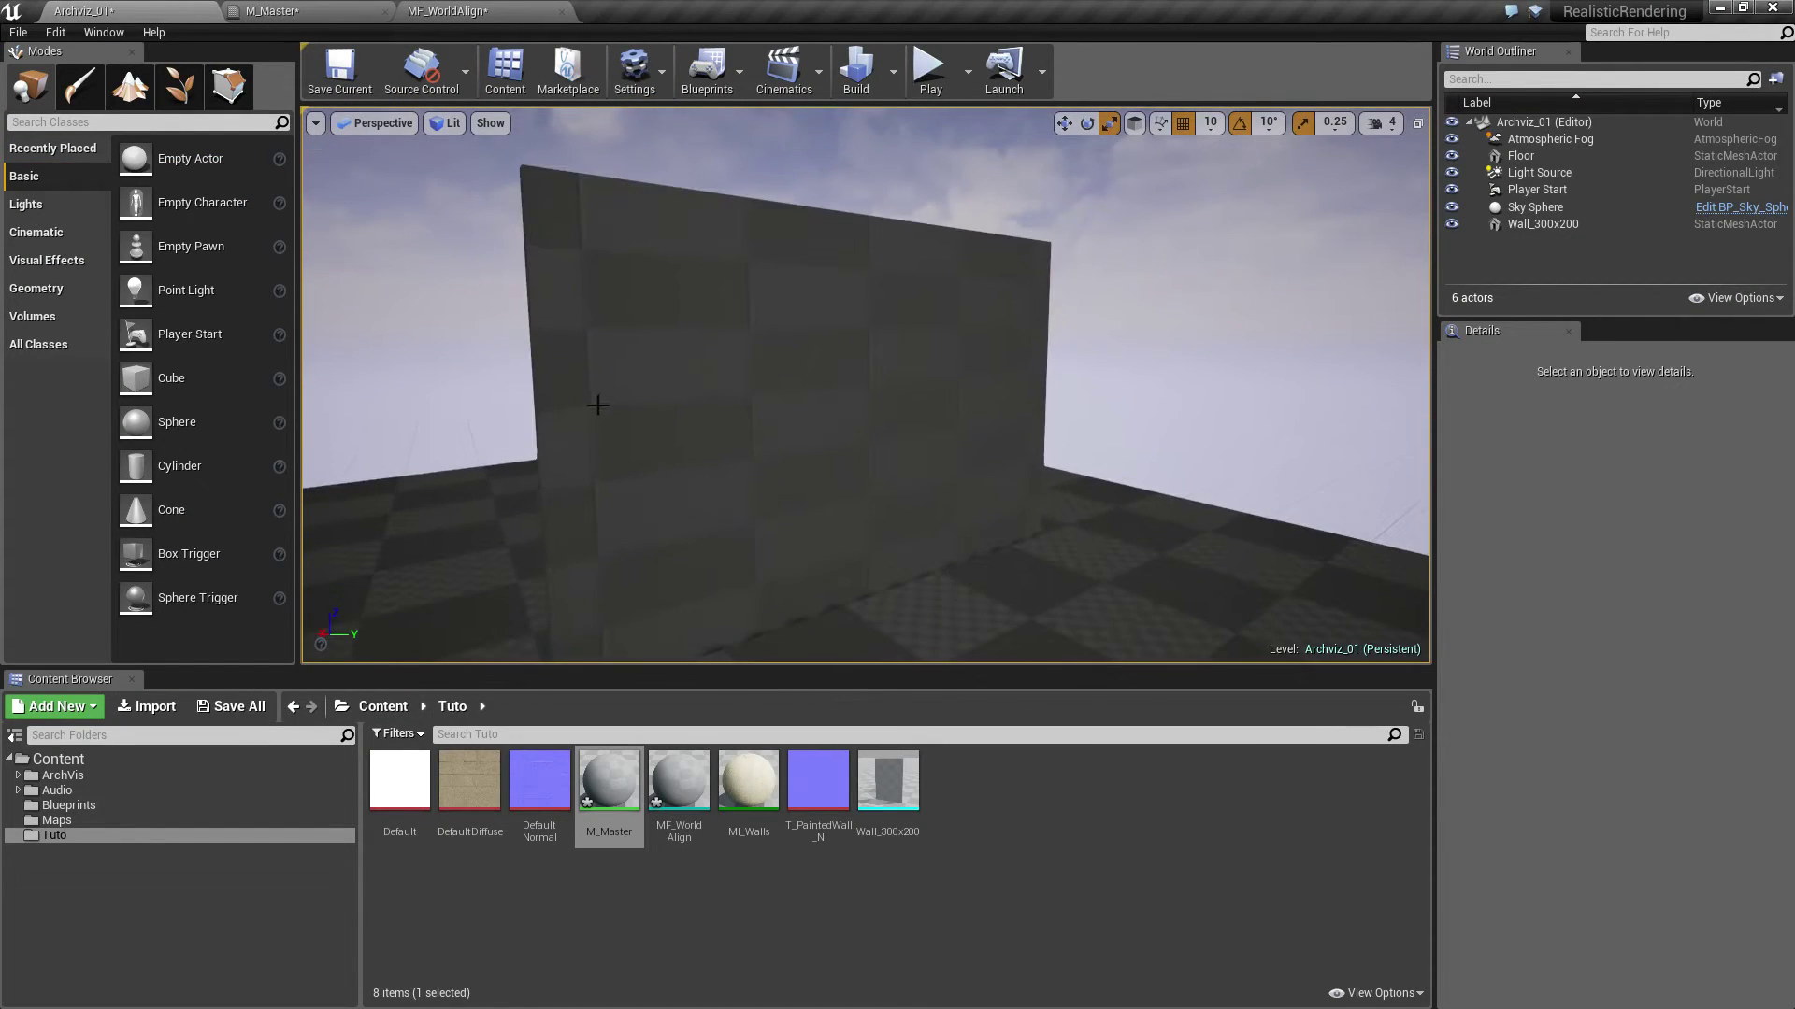
Glance at M_Master and MF_WorldAlign, then select the wall in the Archviz_01 level
click(271, 10)
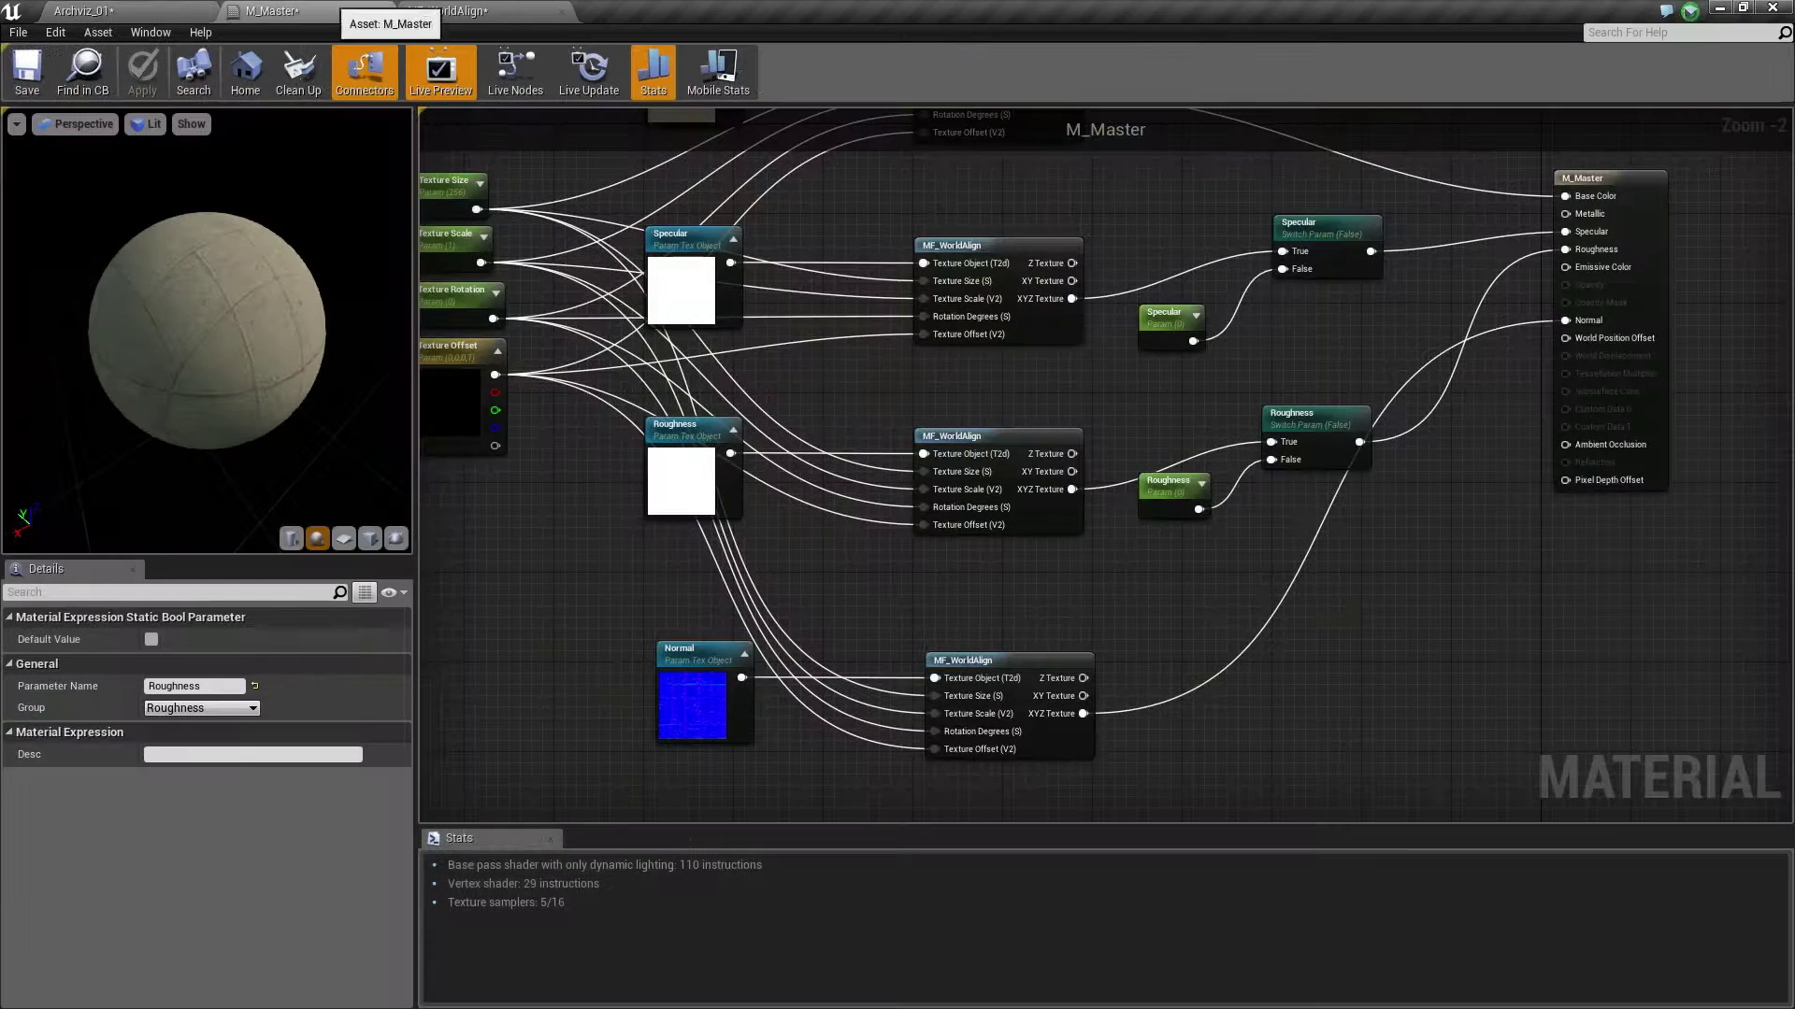
click(447, 13)
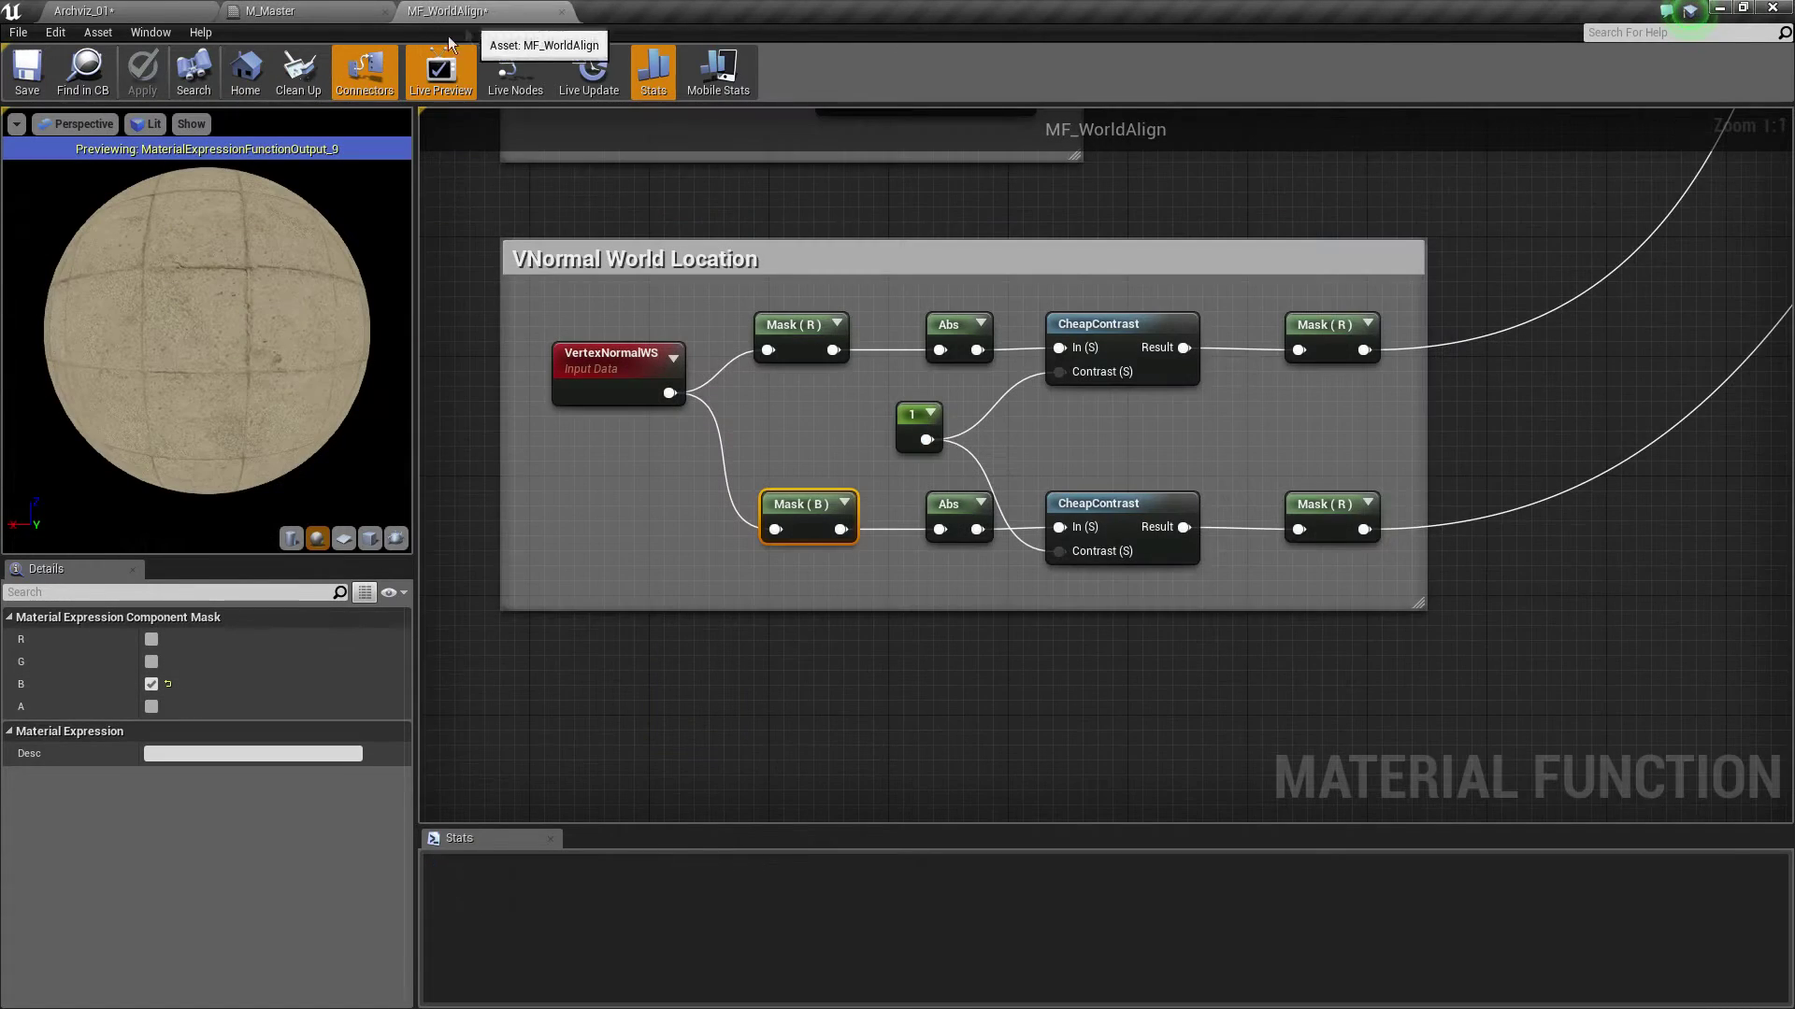
click(84, 10)
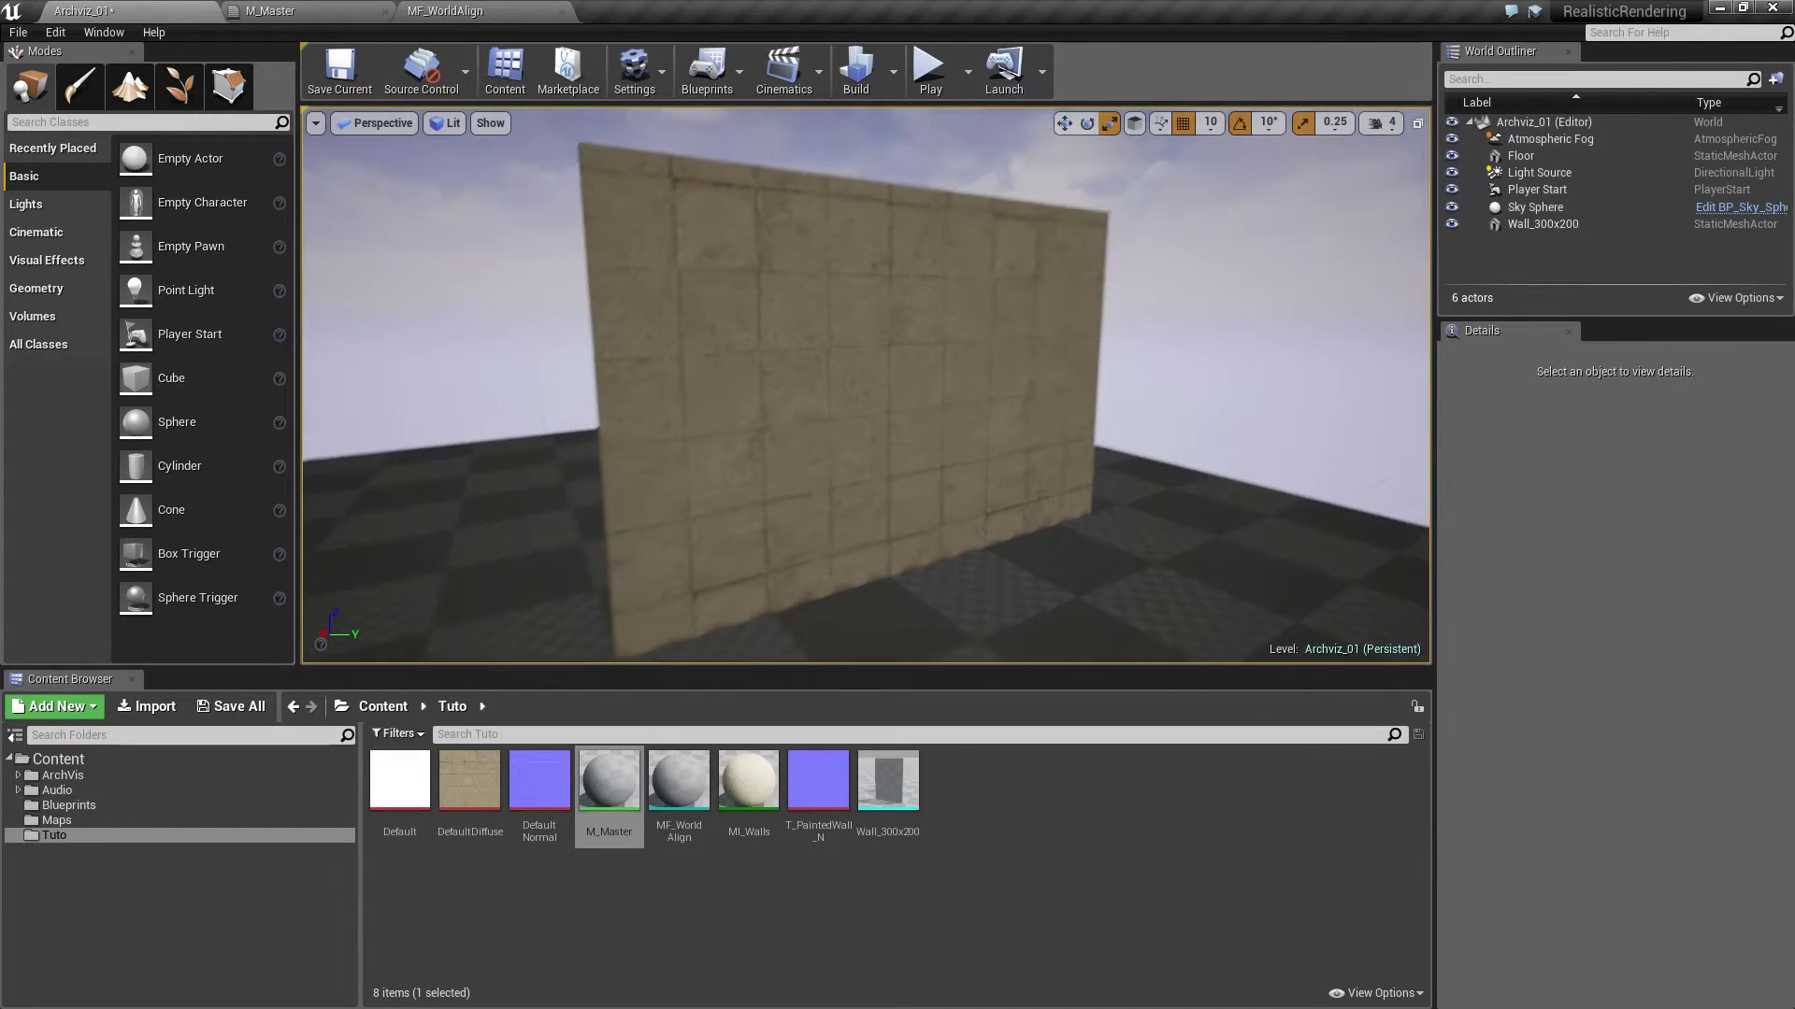
click(801, 380)
Resize the wall with the scale gizmo using a 0.03125 scale snap
right_drag(813, 452, 699, 517)
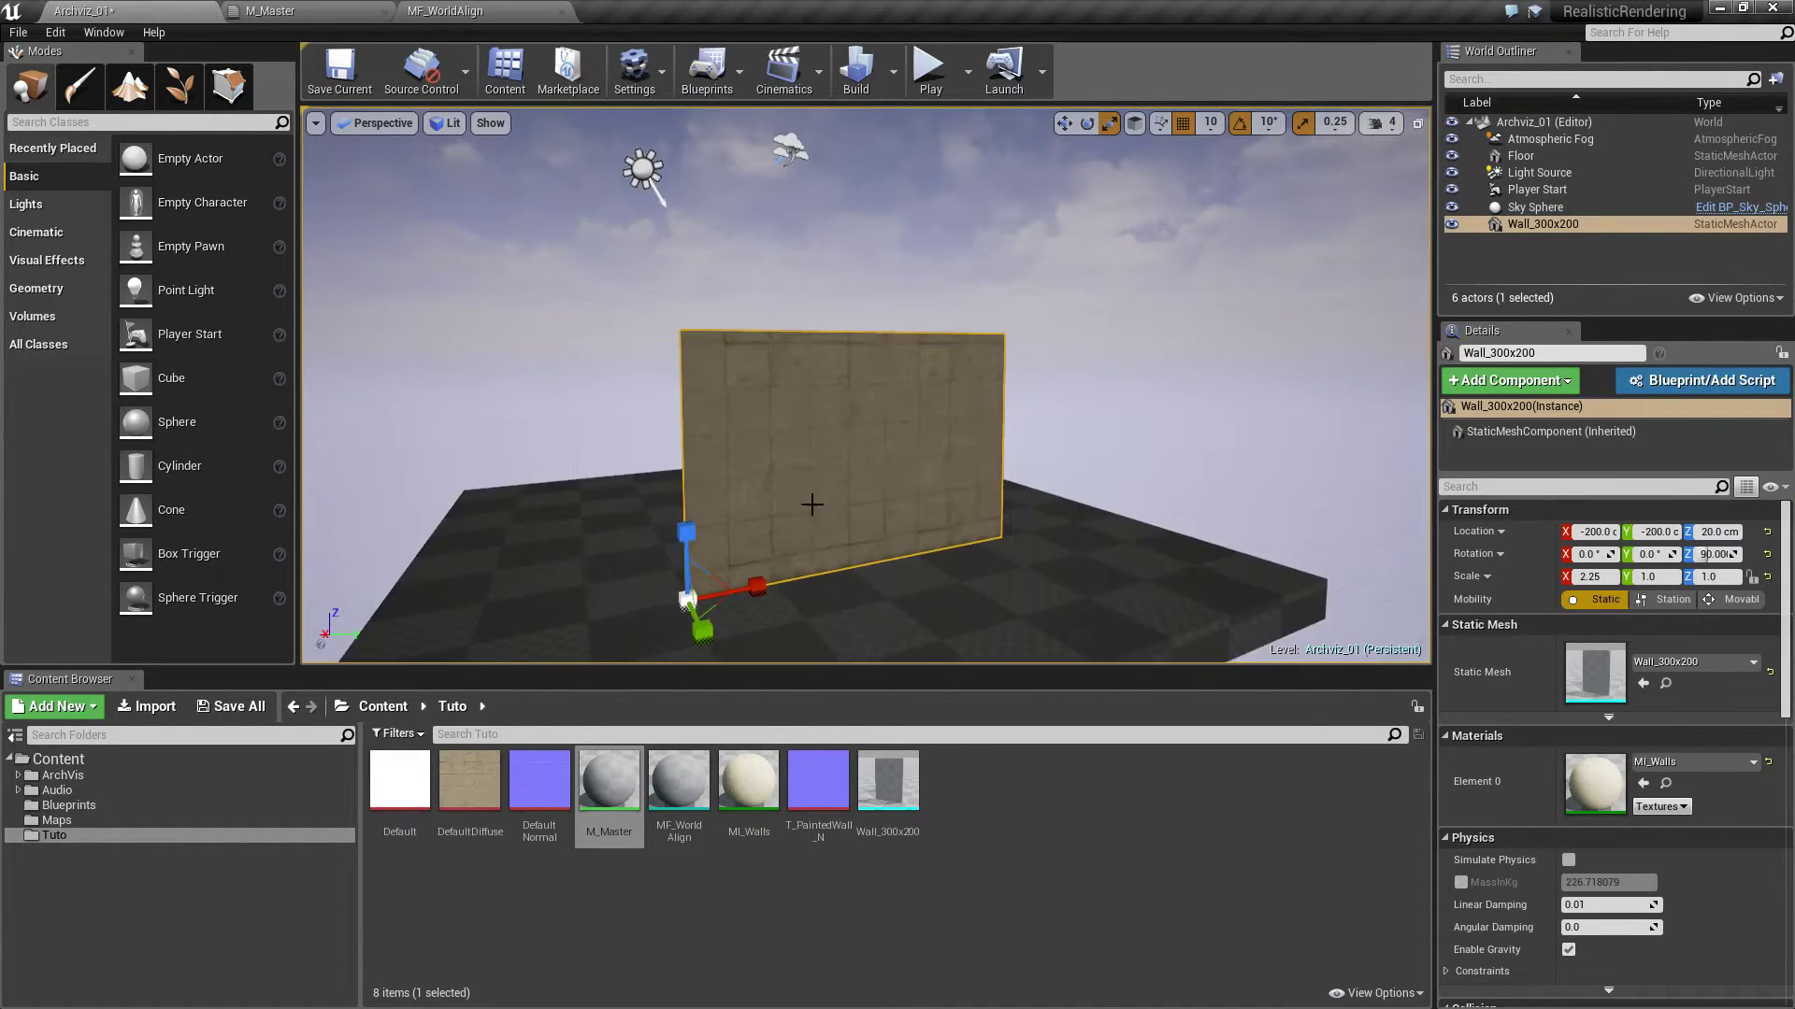
drag(697, 522, 739, 504)
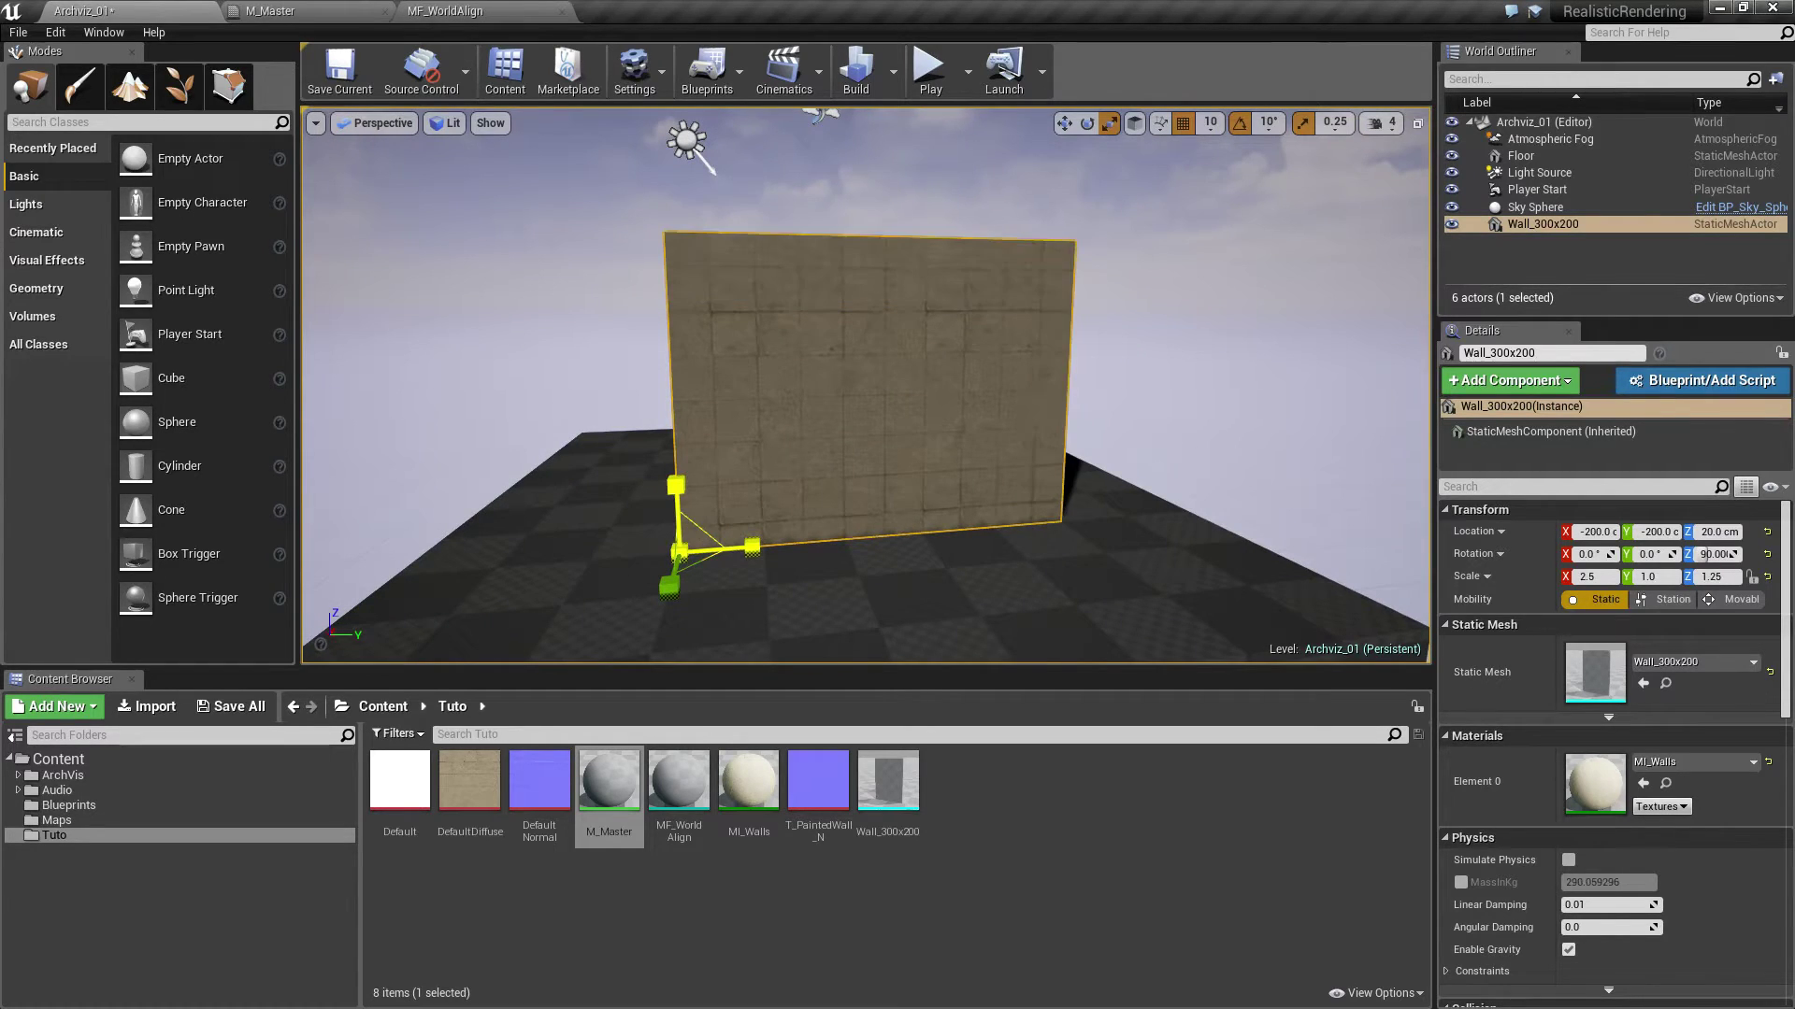
click(1335, 122)
click(1346, 266)
mouse_move(708, 519)
mouse_down()
mouse_move(692, 542)
mouse_move(803, 449)
mouse_up()
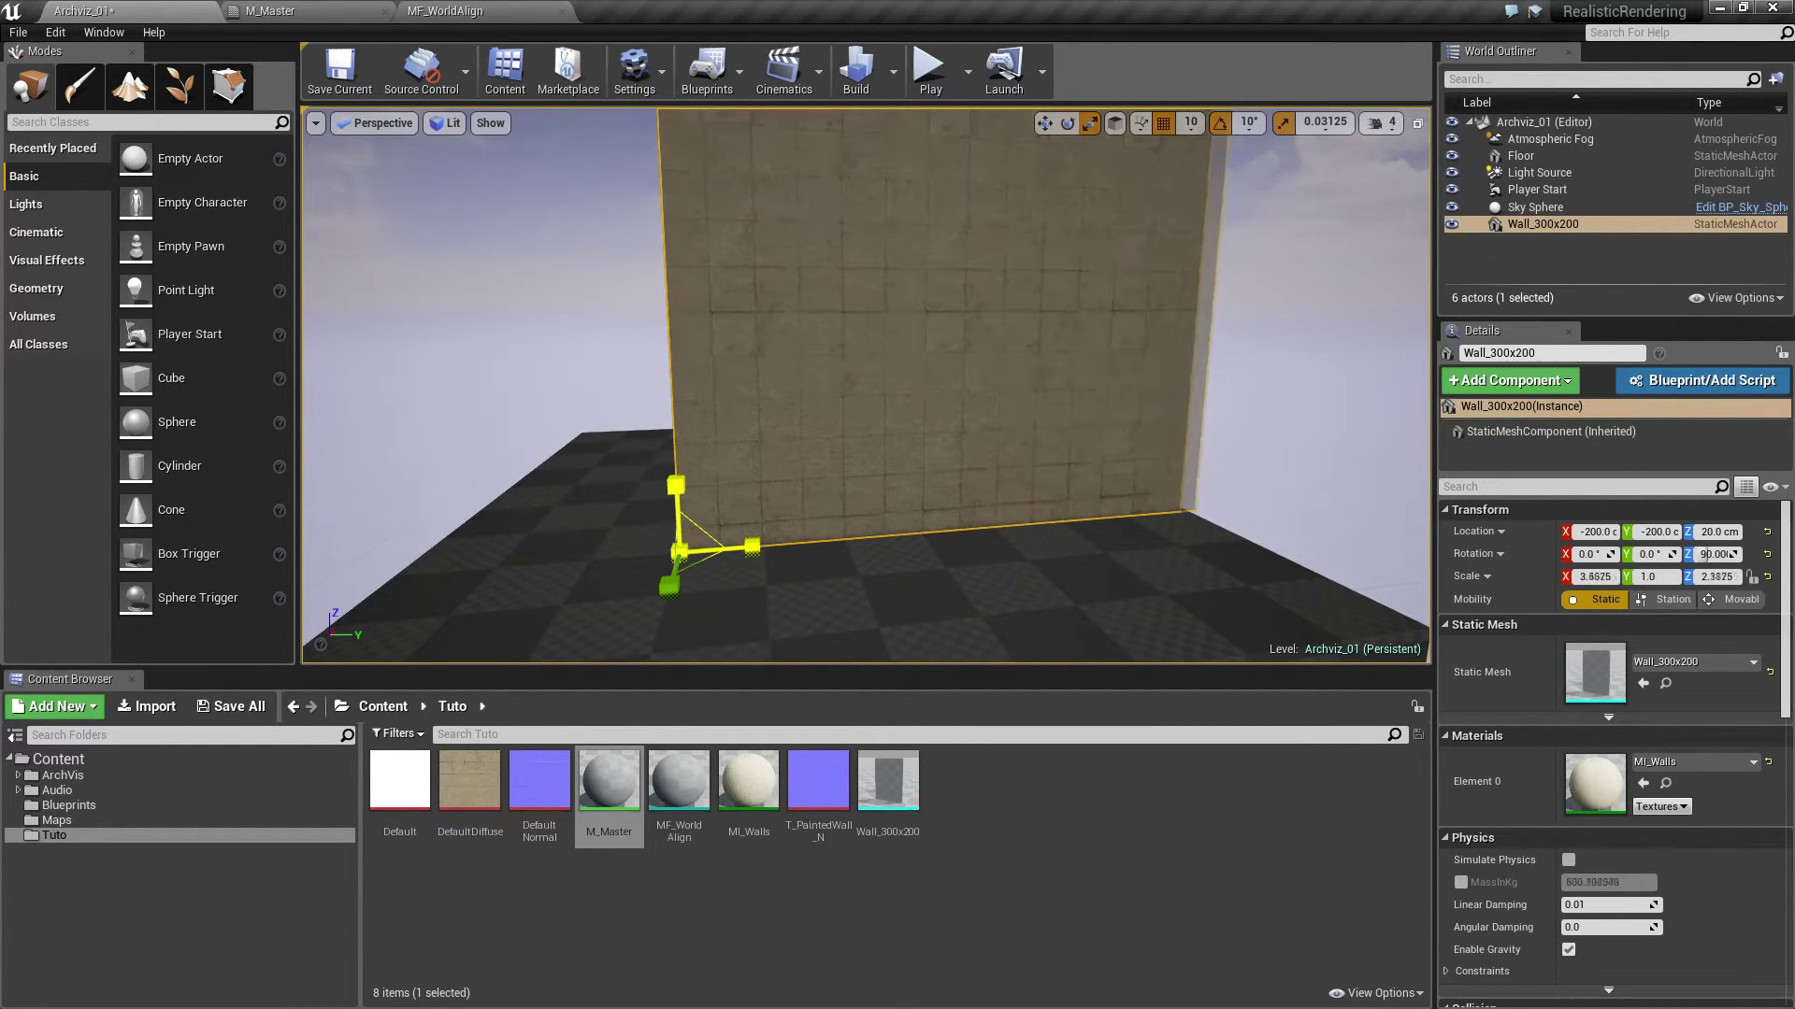
drag(710, 524, 697, 538)
mouse_move(697, 538)
right_down()
mouse_move(696, 449)
mouse_move(768, 478)
right_up()
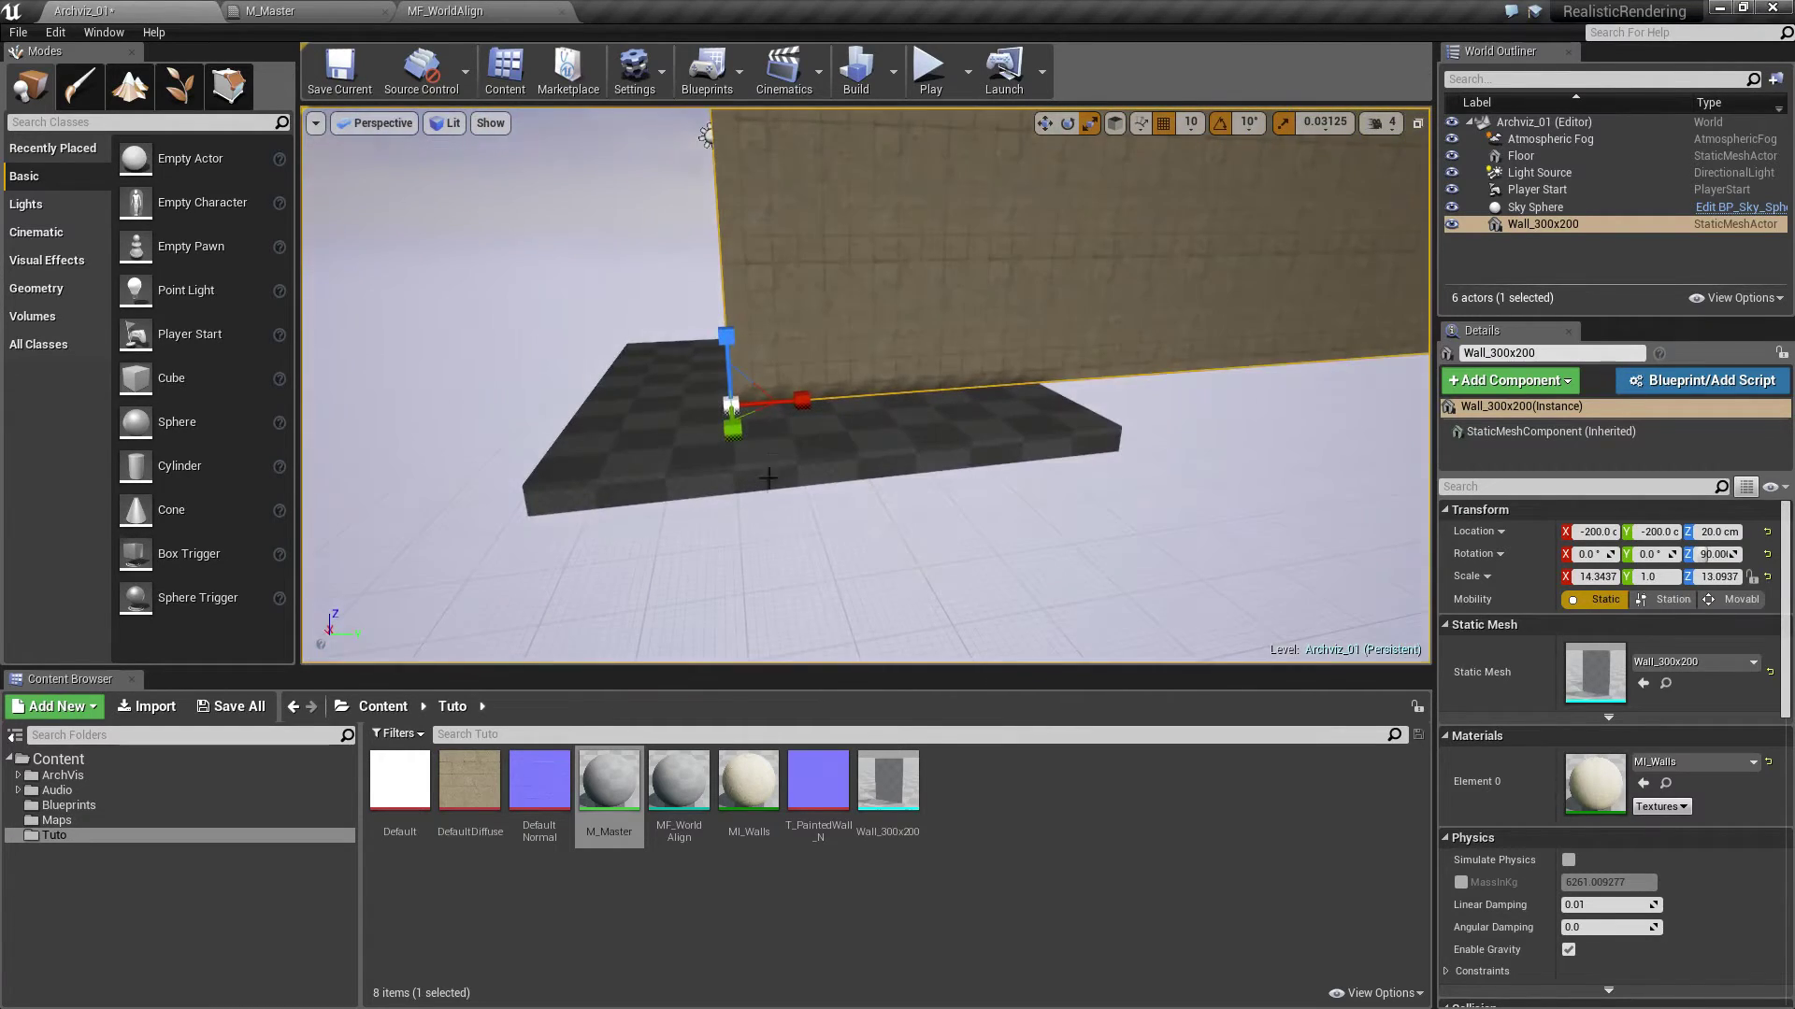
mouse_move(762, 397)
mouse_down()
mouse_move(739, 439)
mouse_move(767, 412)
mouse_up()
right_drag(801, 389, 841, 402)
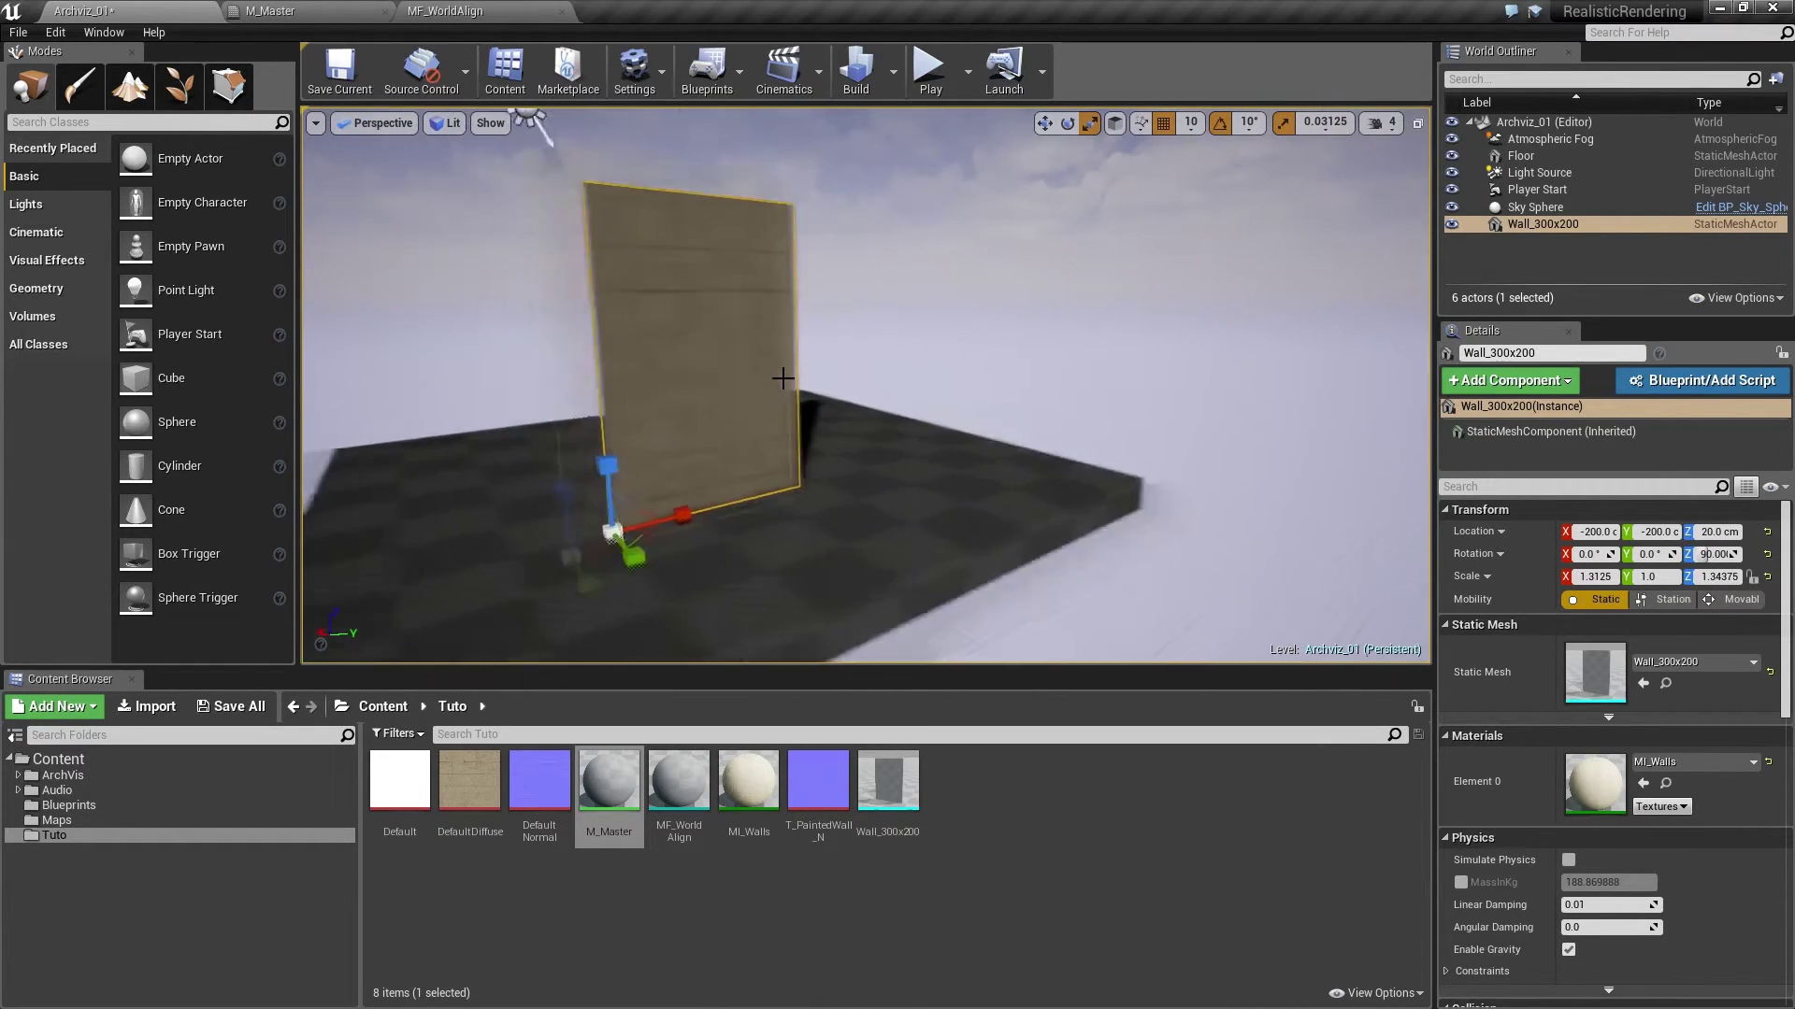
Enter scale 1 for X and Z, frame the wall, and open MI_Walls
click(1589, 576)
text(1)
key(Tab)
key(Tab)
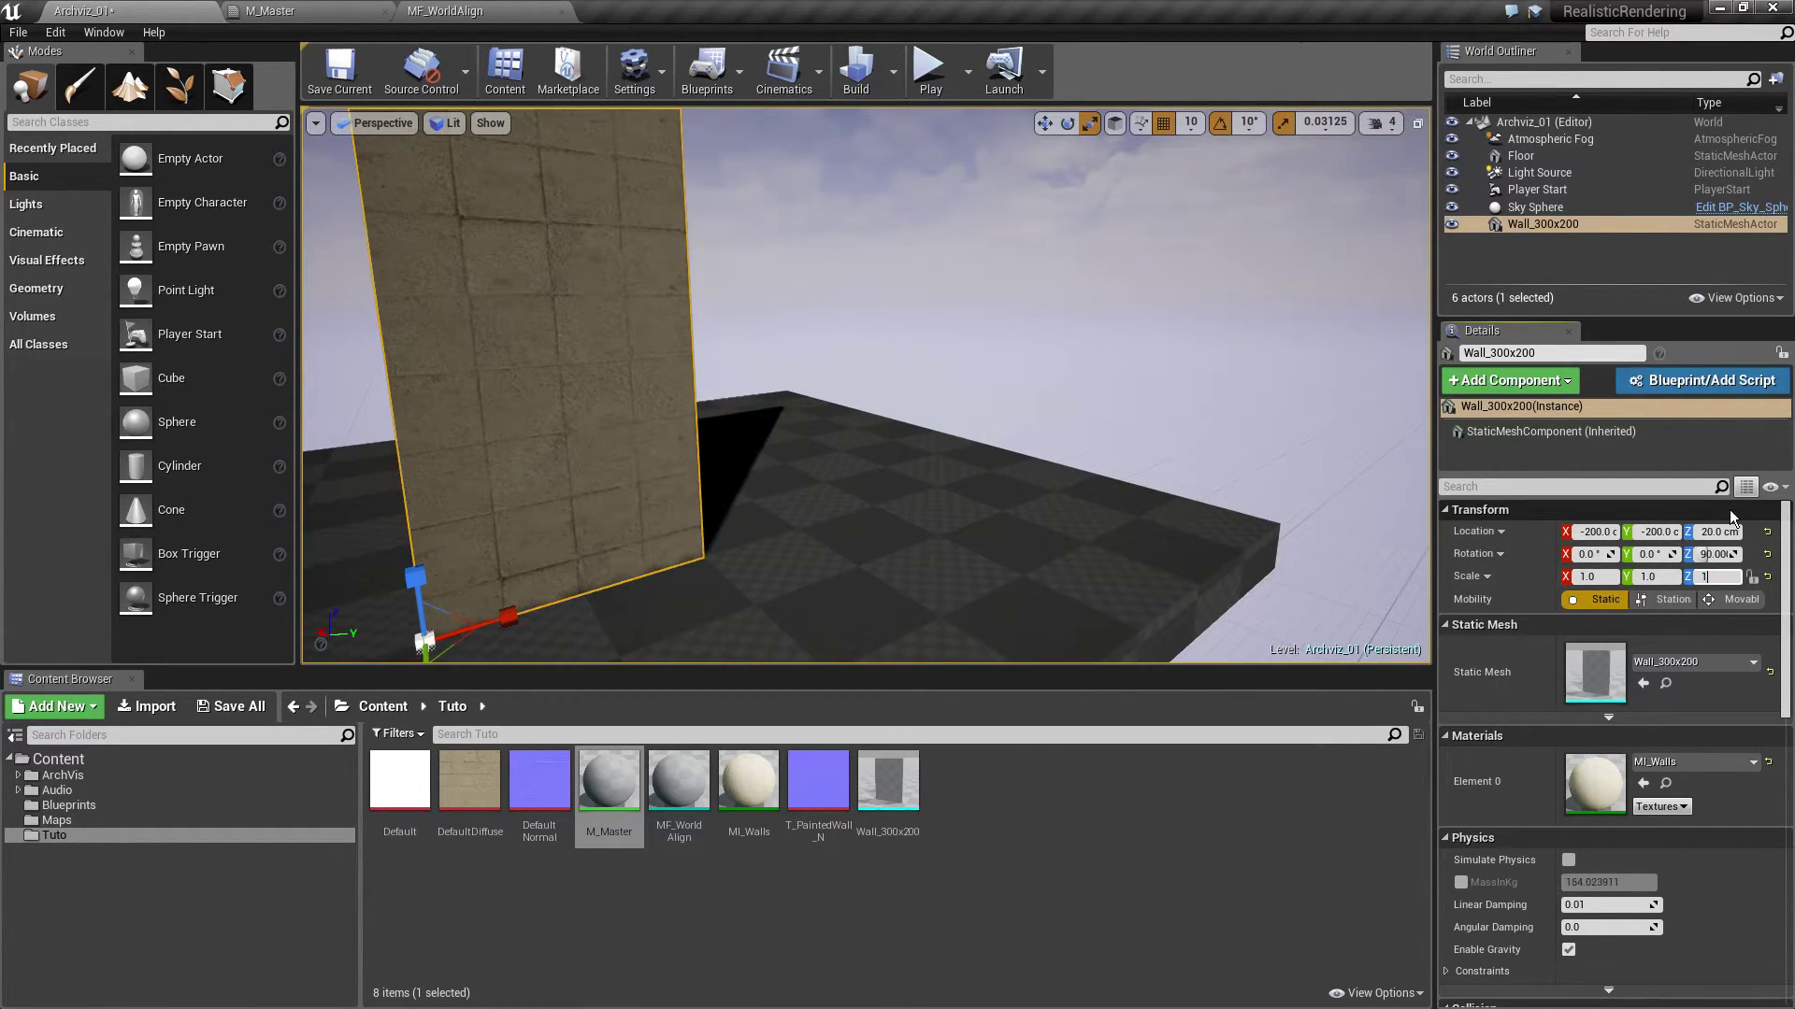
text(1)
key(Return)
key(f)
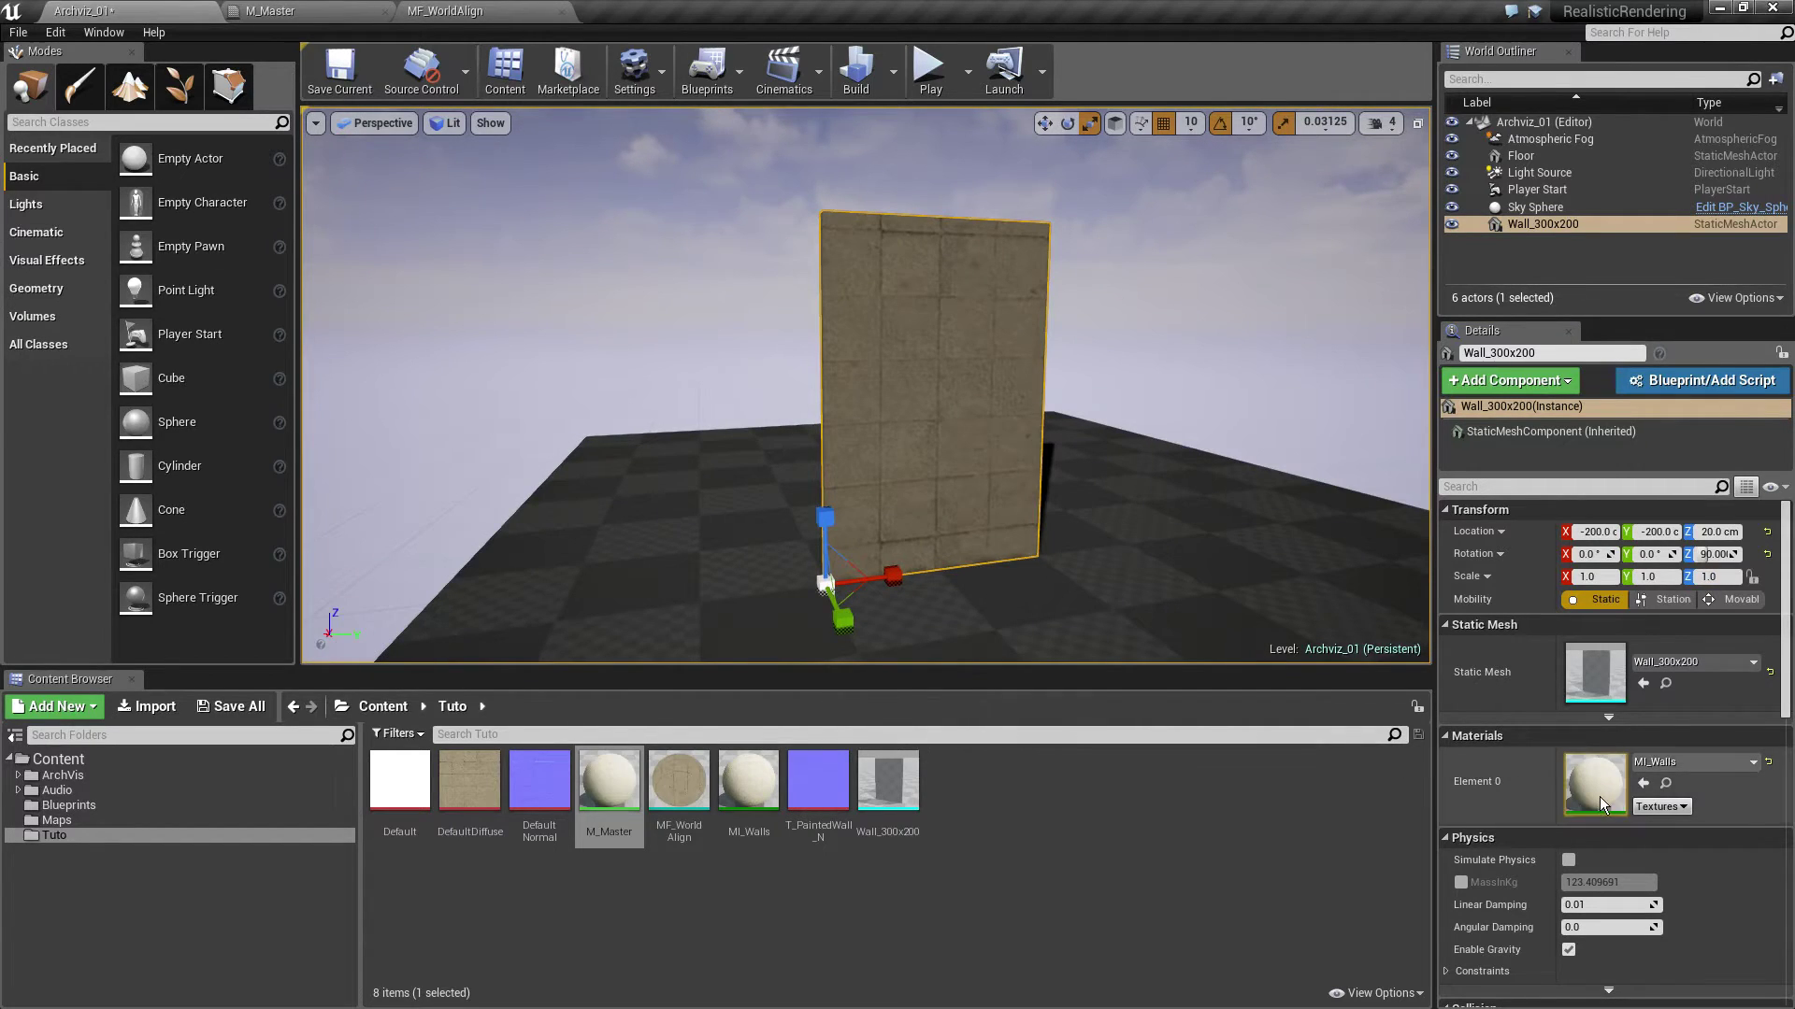
double_click(1600, 796)
Float the MI_Walls editor and enable the Diffuse and Normal overrides
drag(647, 13, 1395, 278)
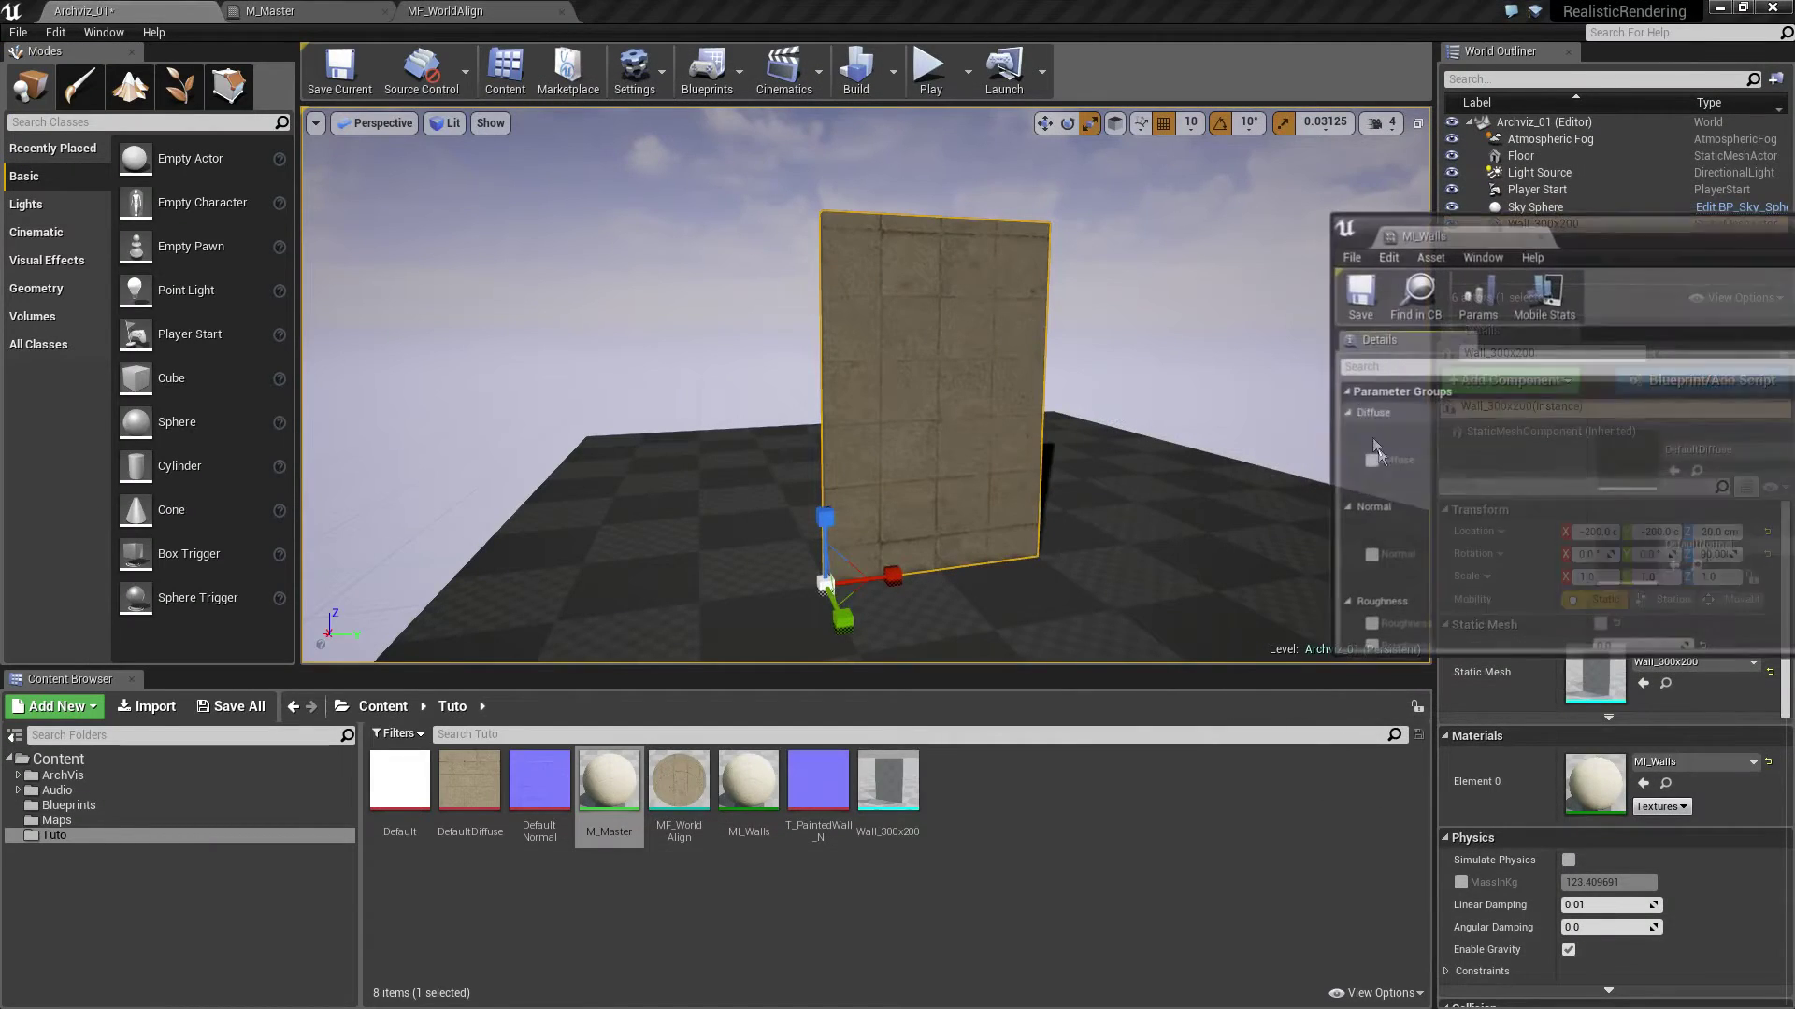
drag(1532, 233, 1433, 155)
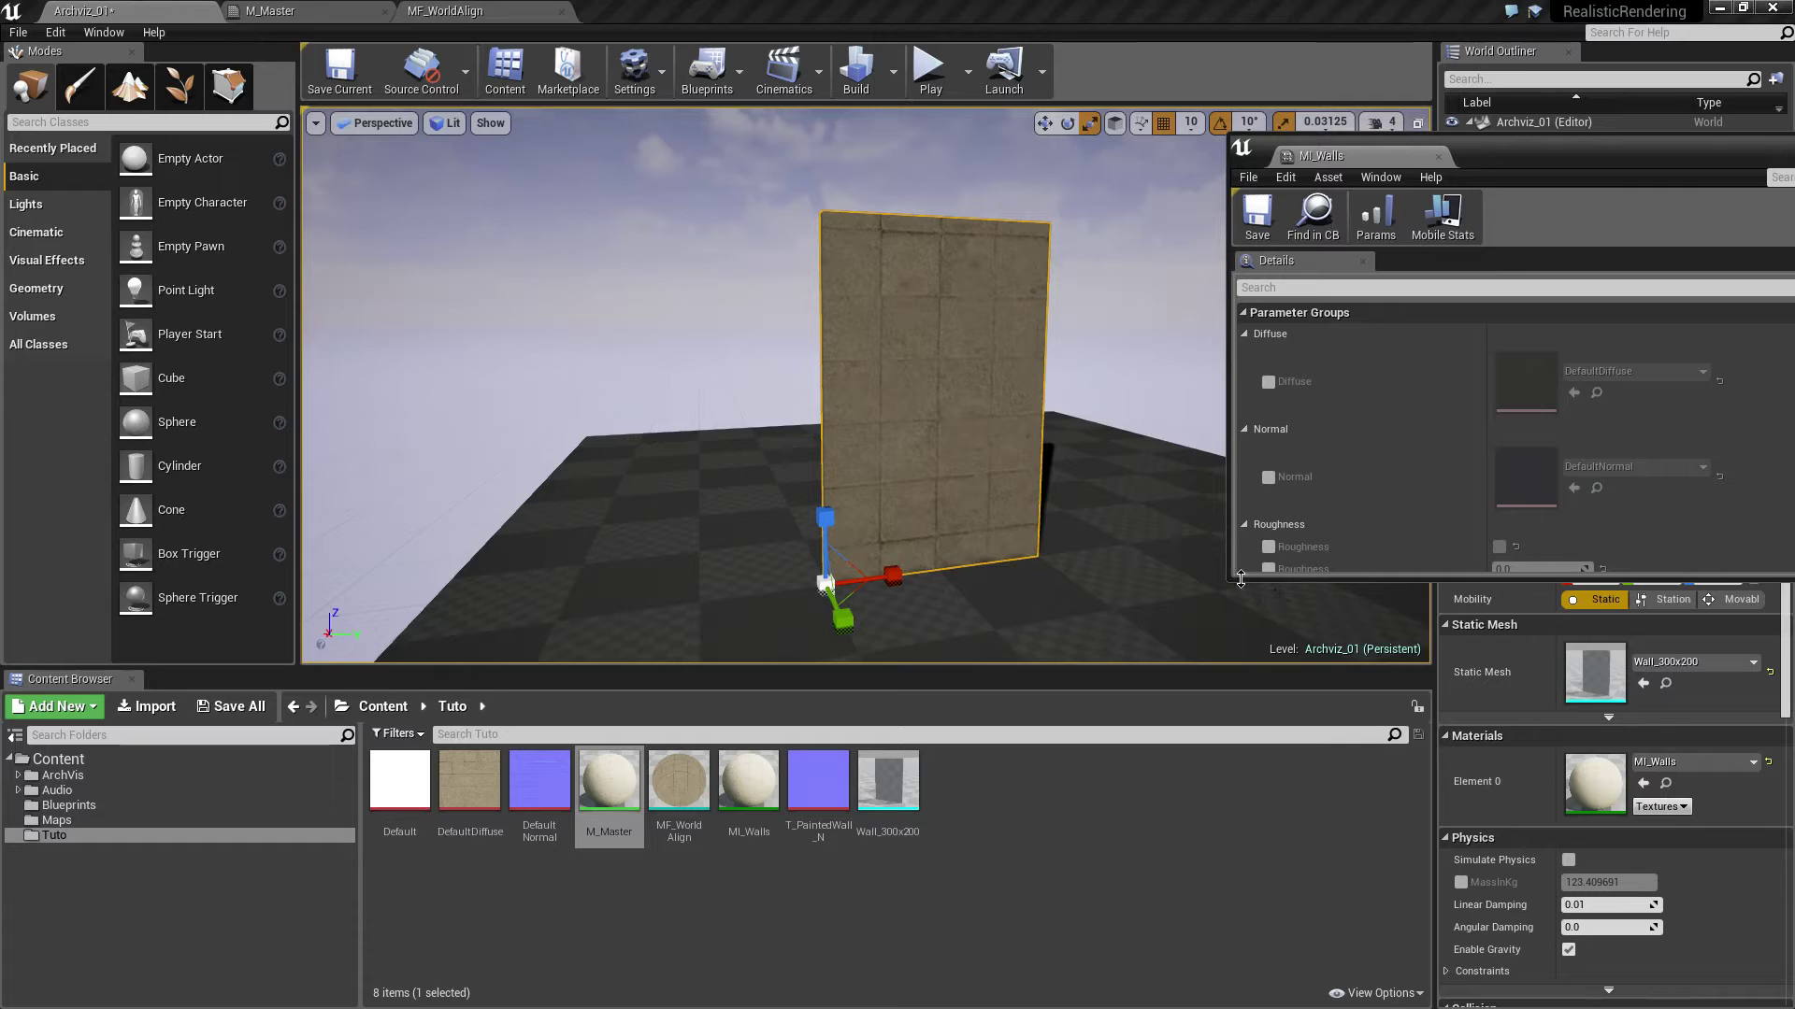
mouse_move(1232, 574)
mouse_down()
mouse_move(1234, 828)
mouse_move(1245, 802)
mouse_up()
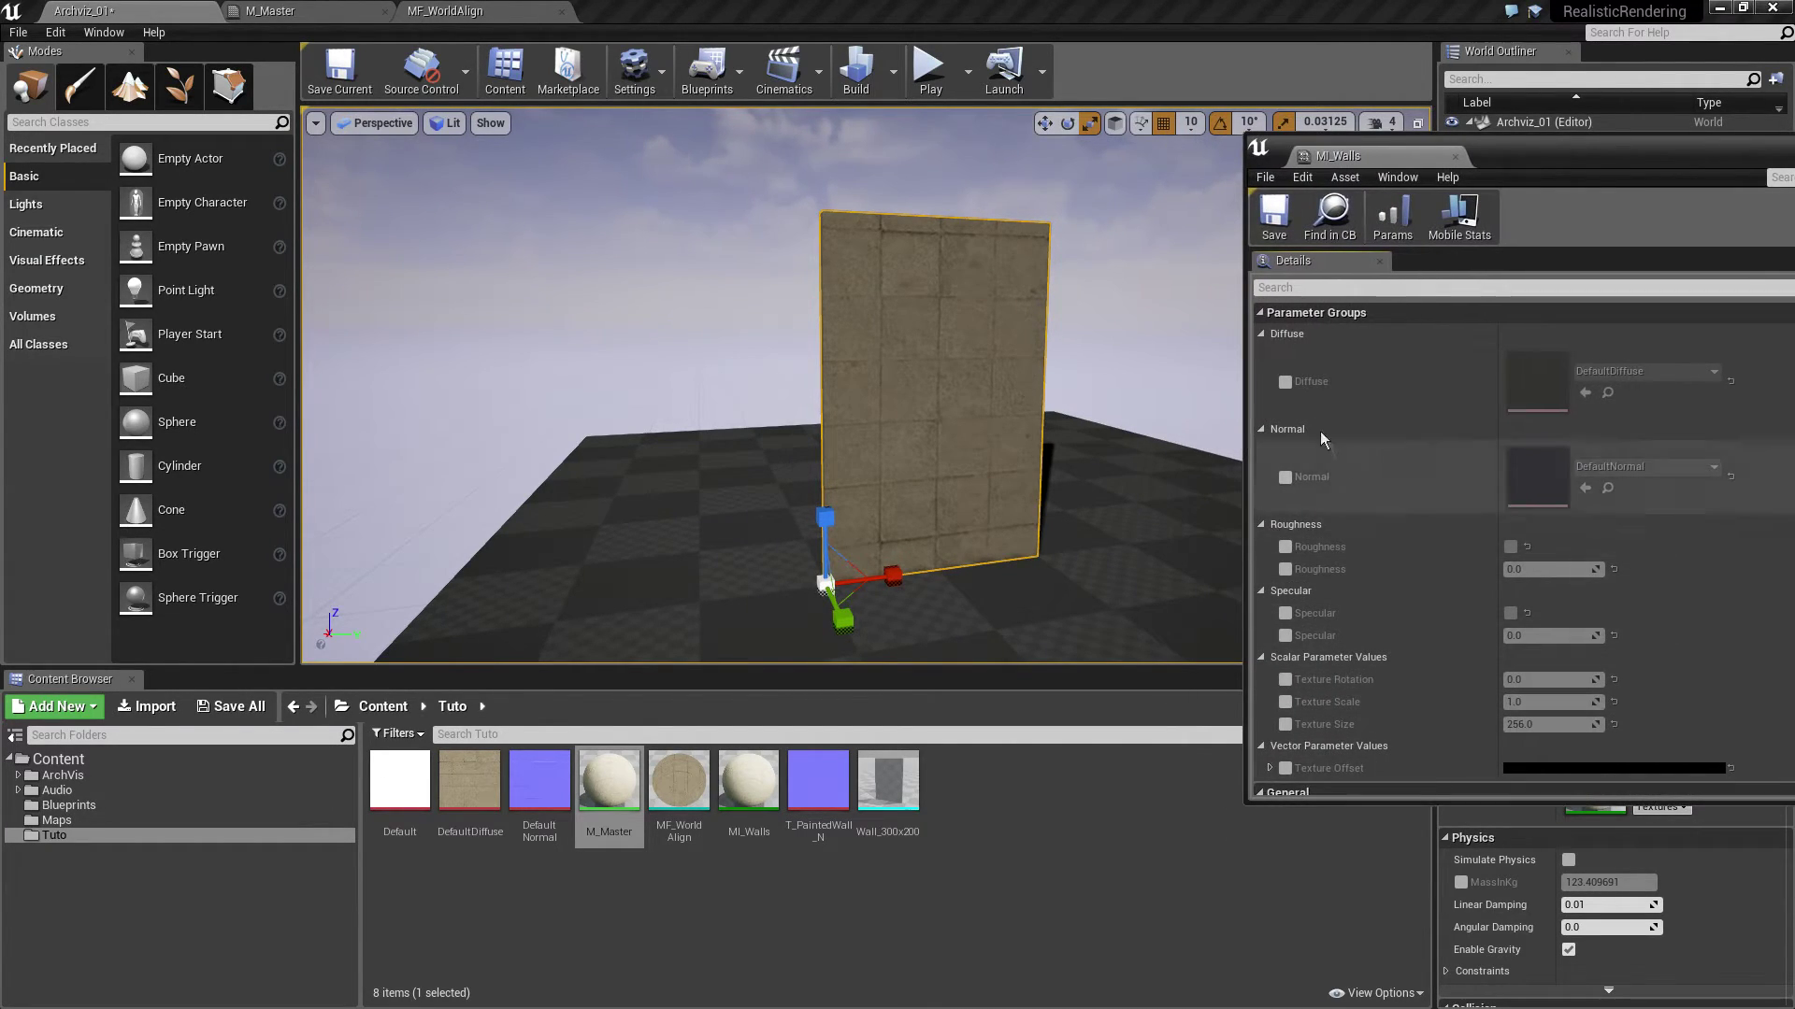
click(1285, 381)
click(1285, 477)
Assign T_PaintedWall_N as the MI_Walls Normal texture
drag(1028, 486, 1033, 448)
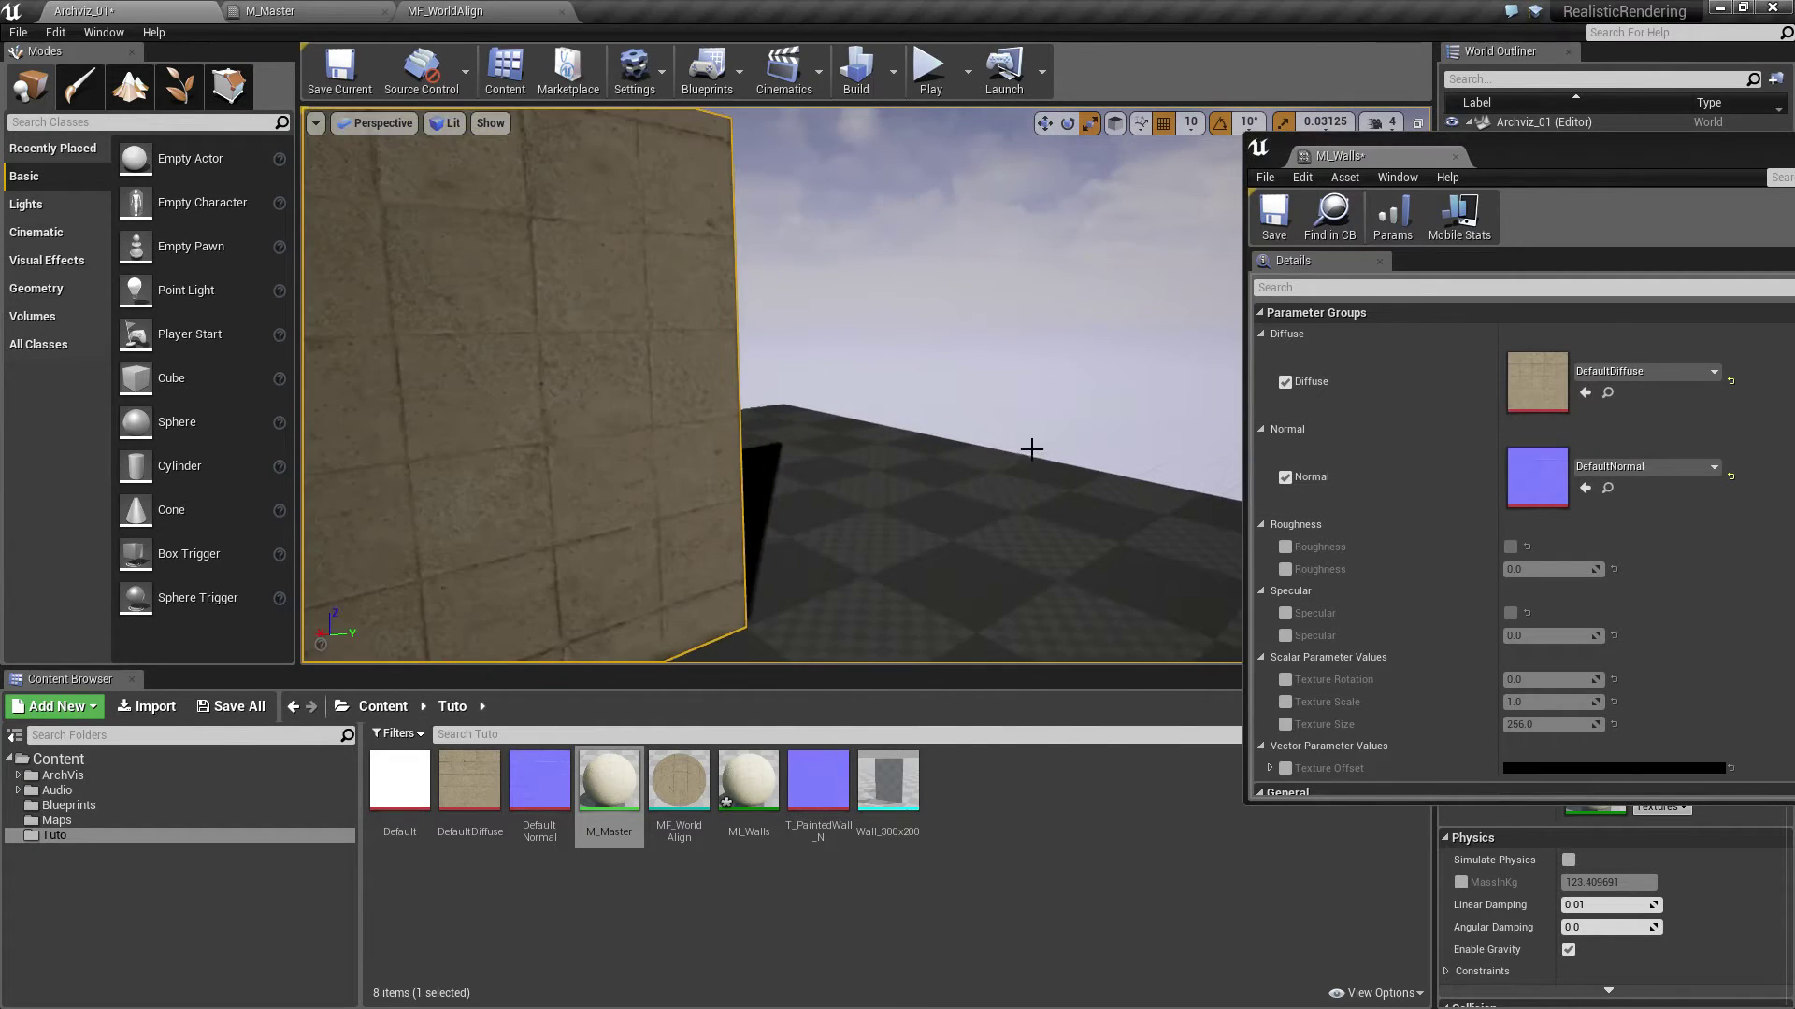
drag(888, 502, 888, 502)
click(817, 780)
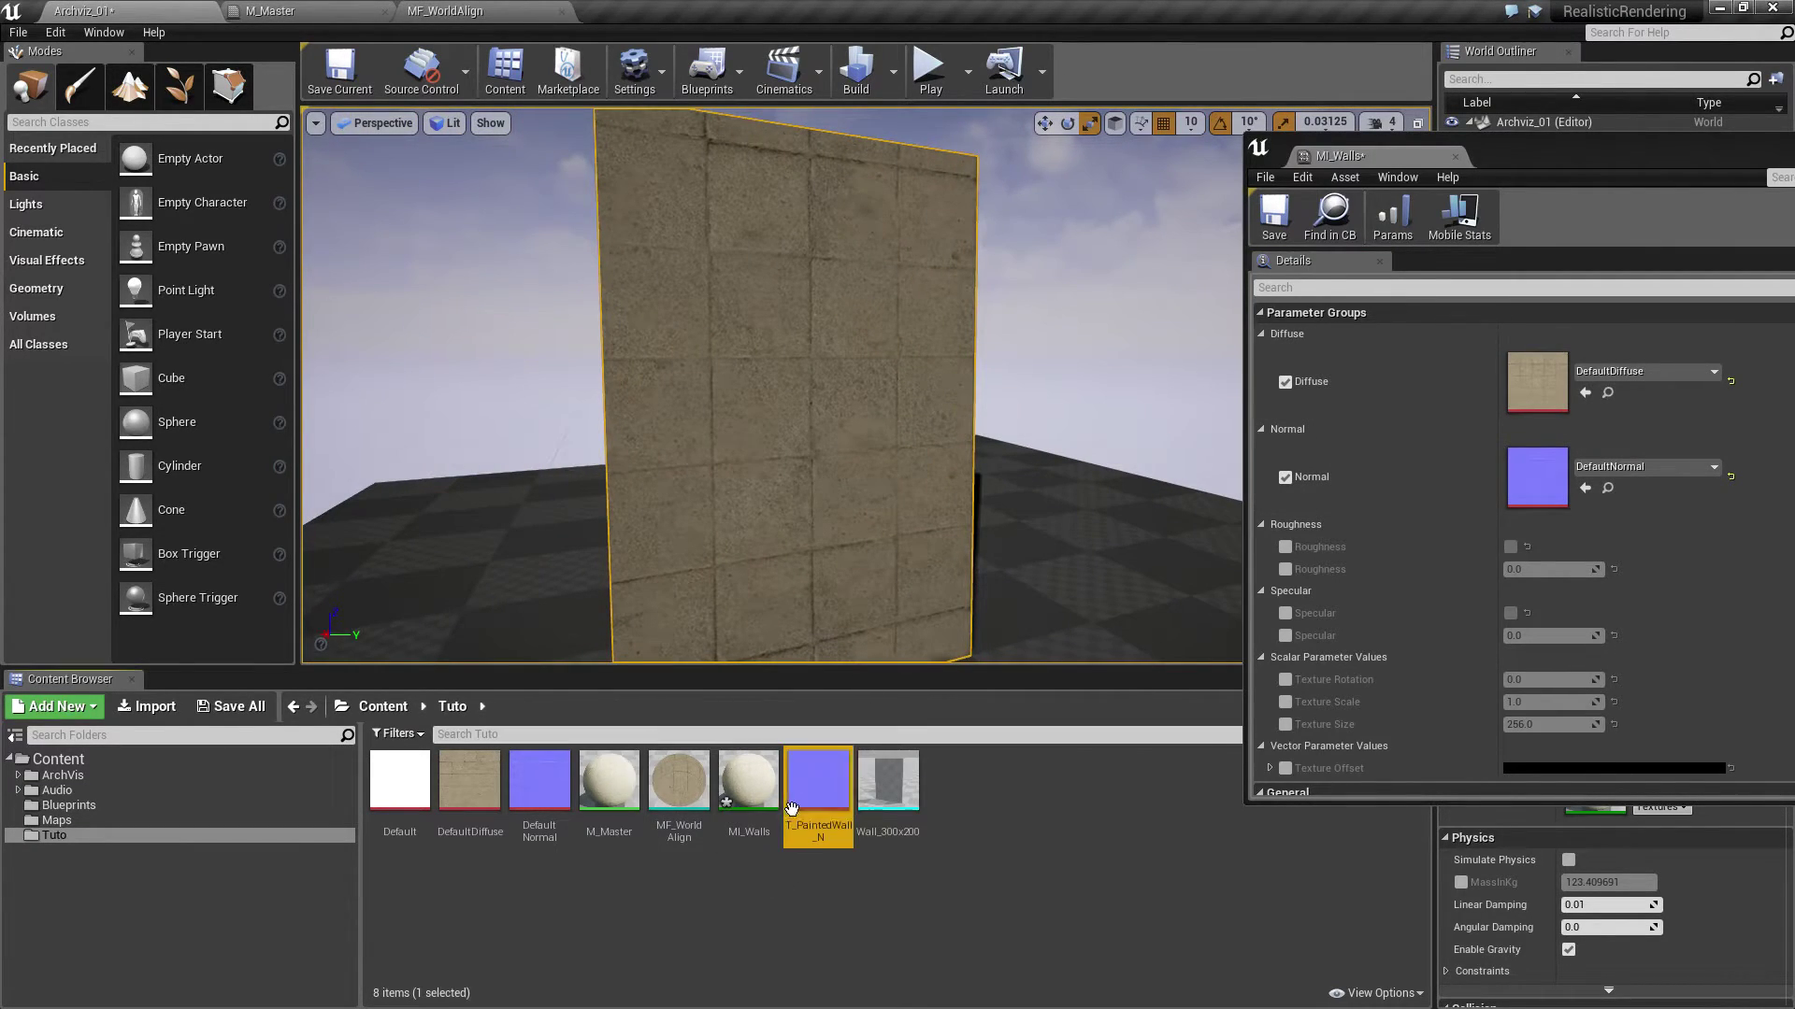
click(1584, 488)
Assign the white Default texture as Diffuse and save MI_Walls
drag(982, 501, 1001, 496)
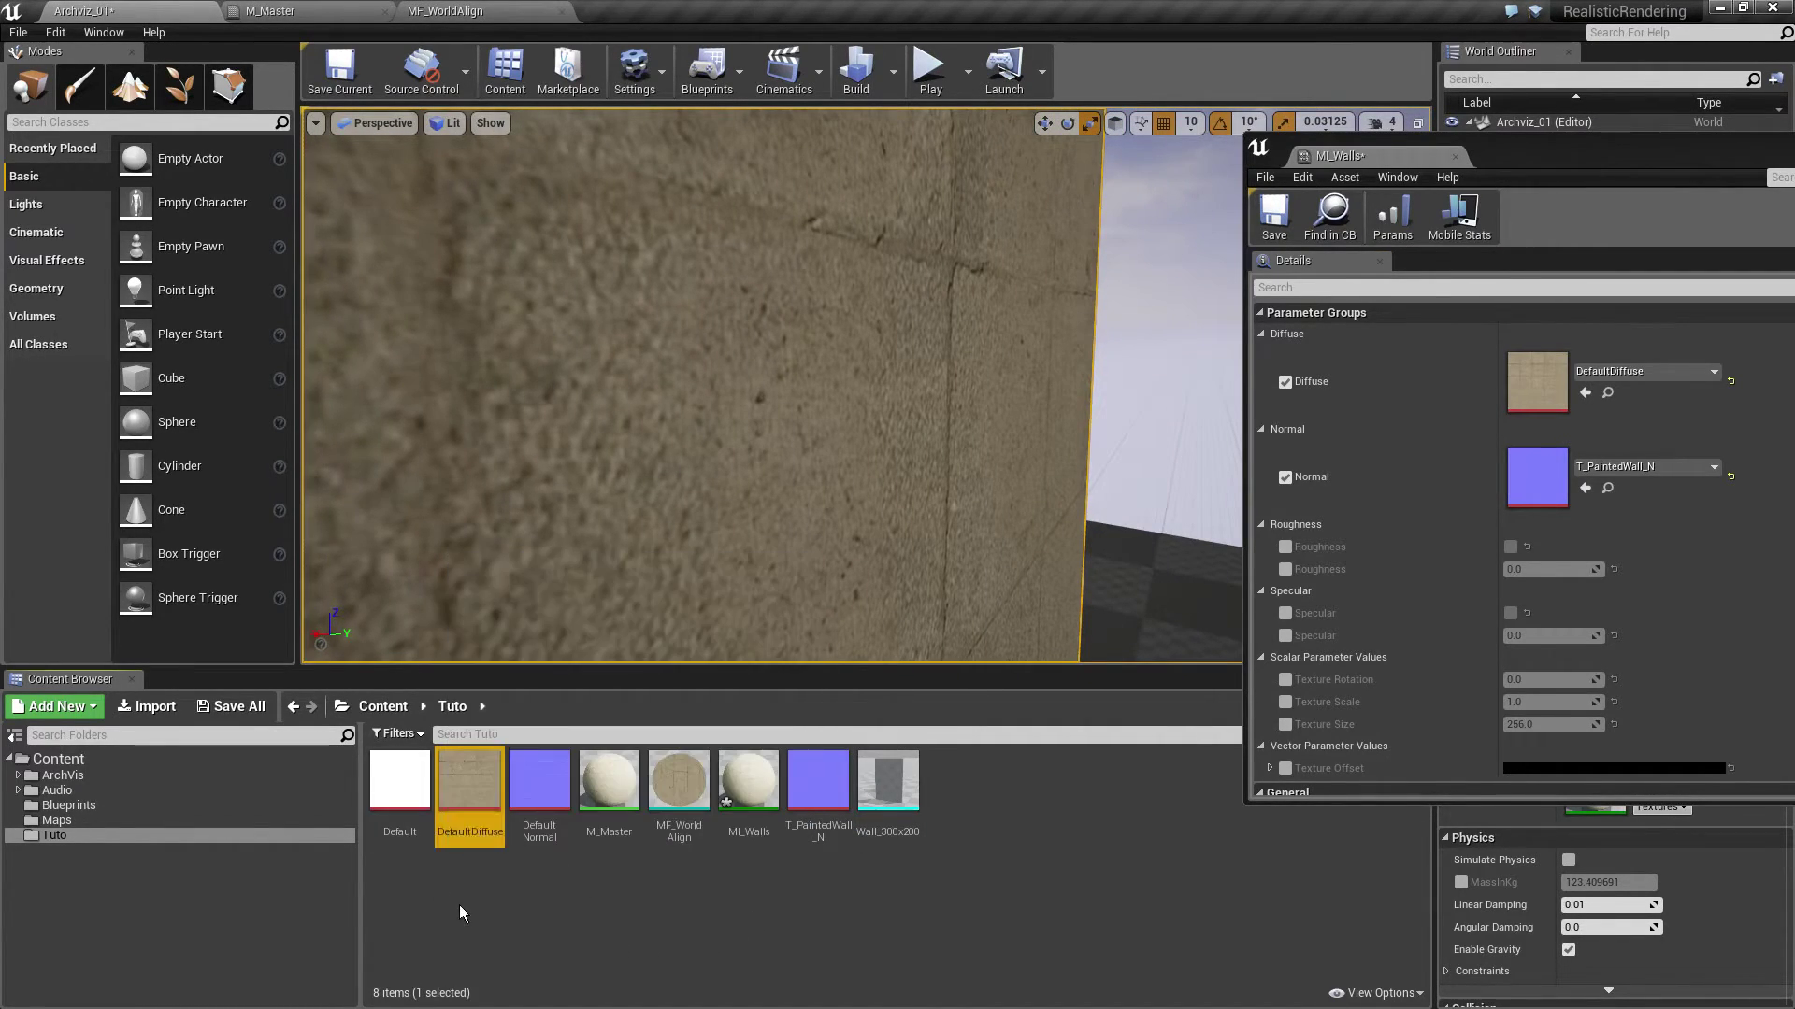
click(402, 795)
click(1583, 393)
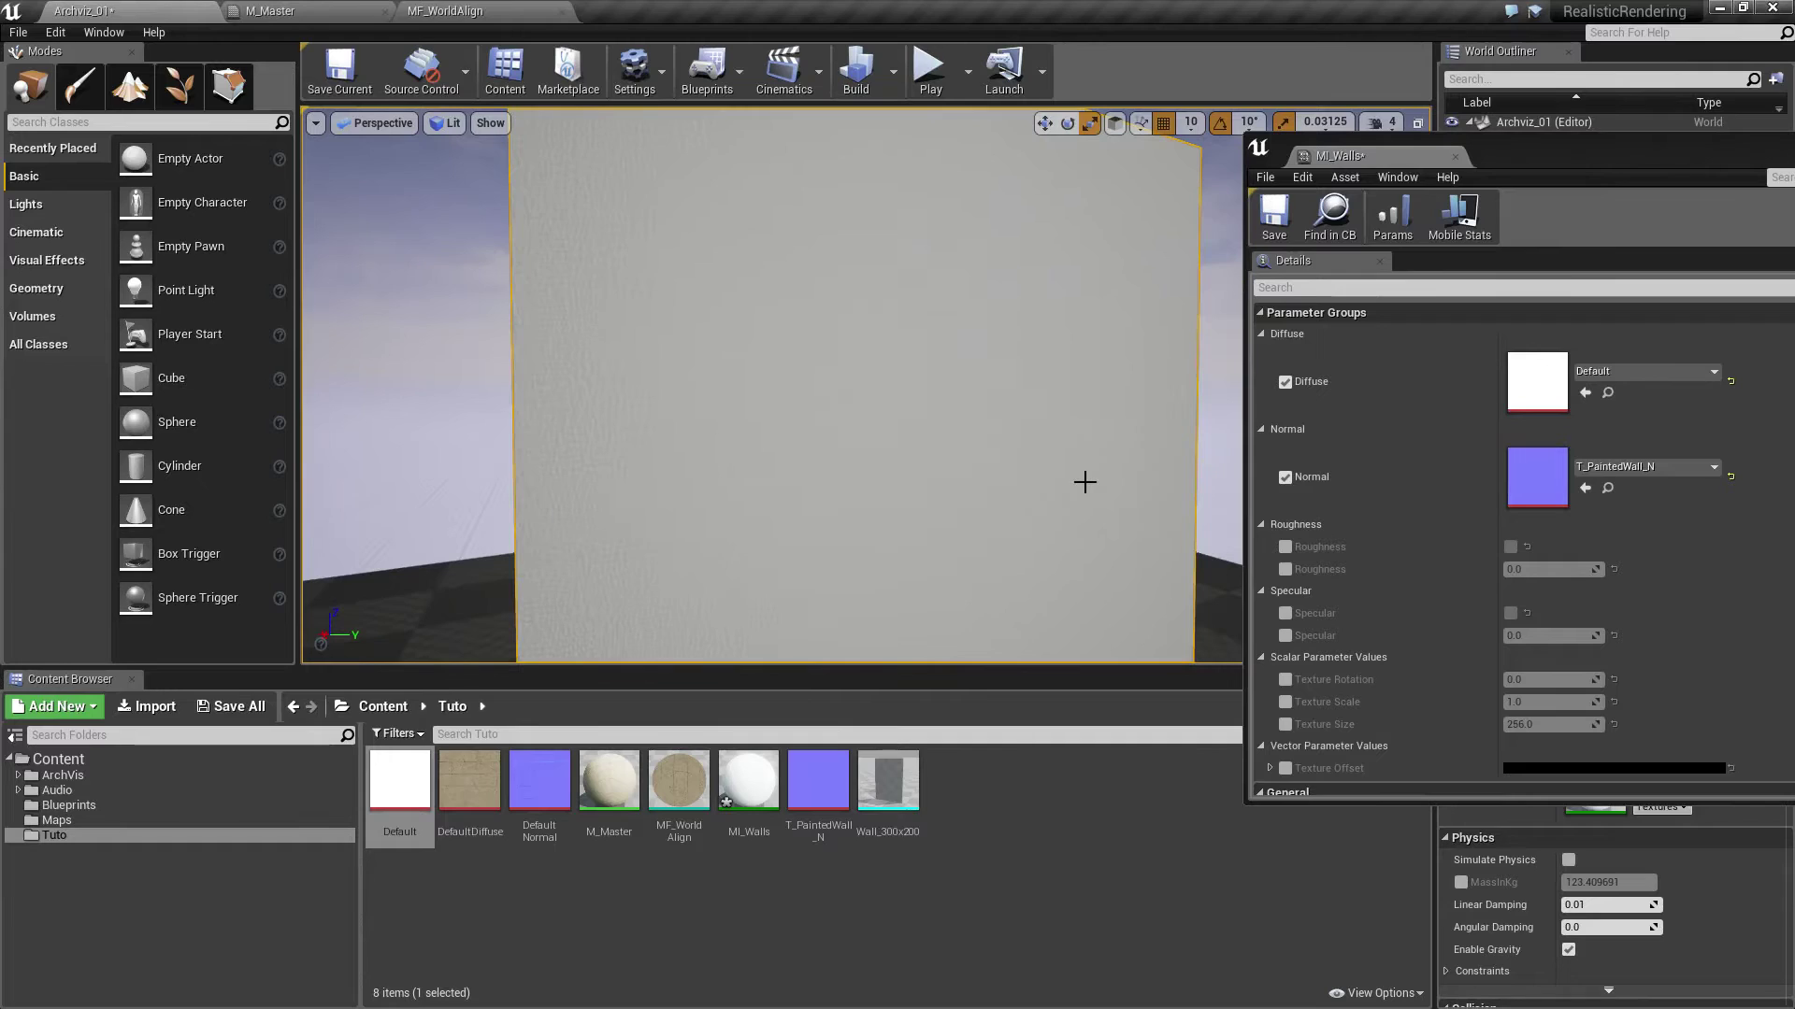
key(ctrl+s)
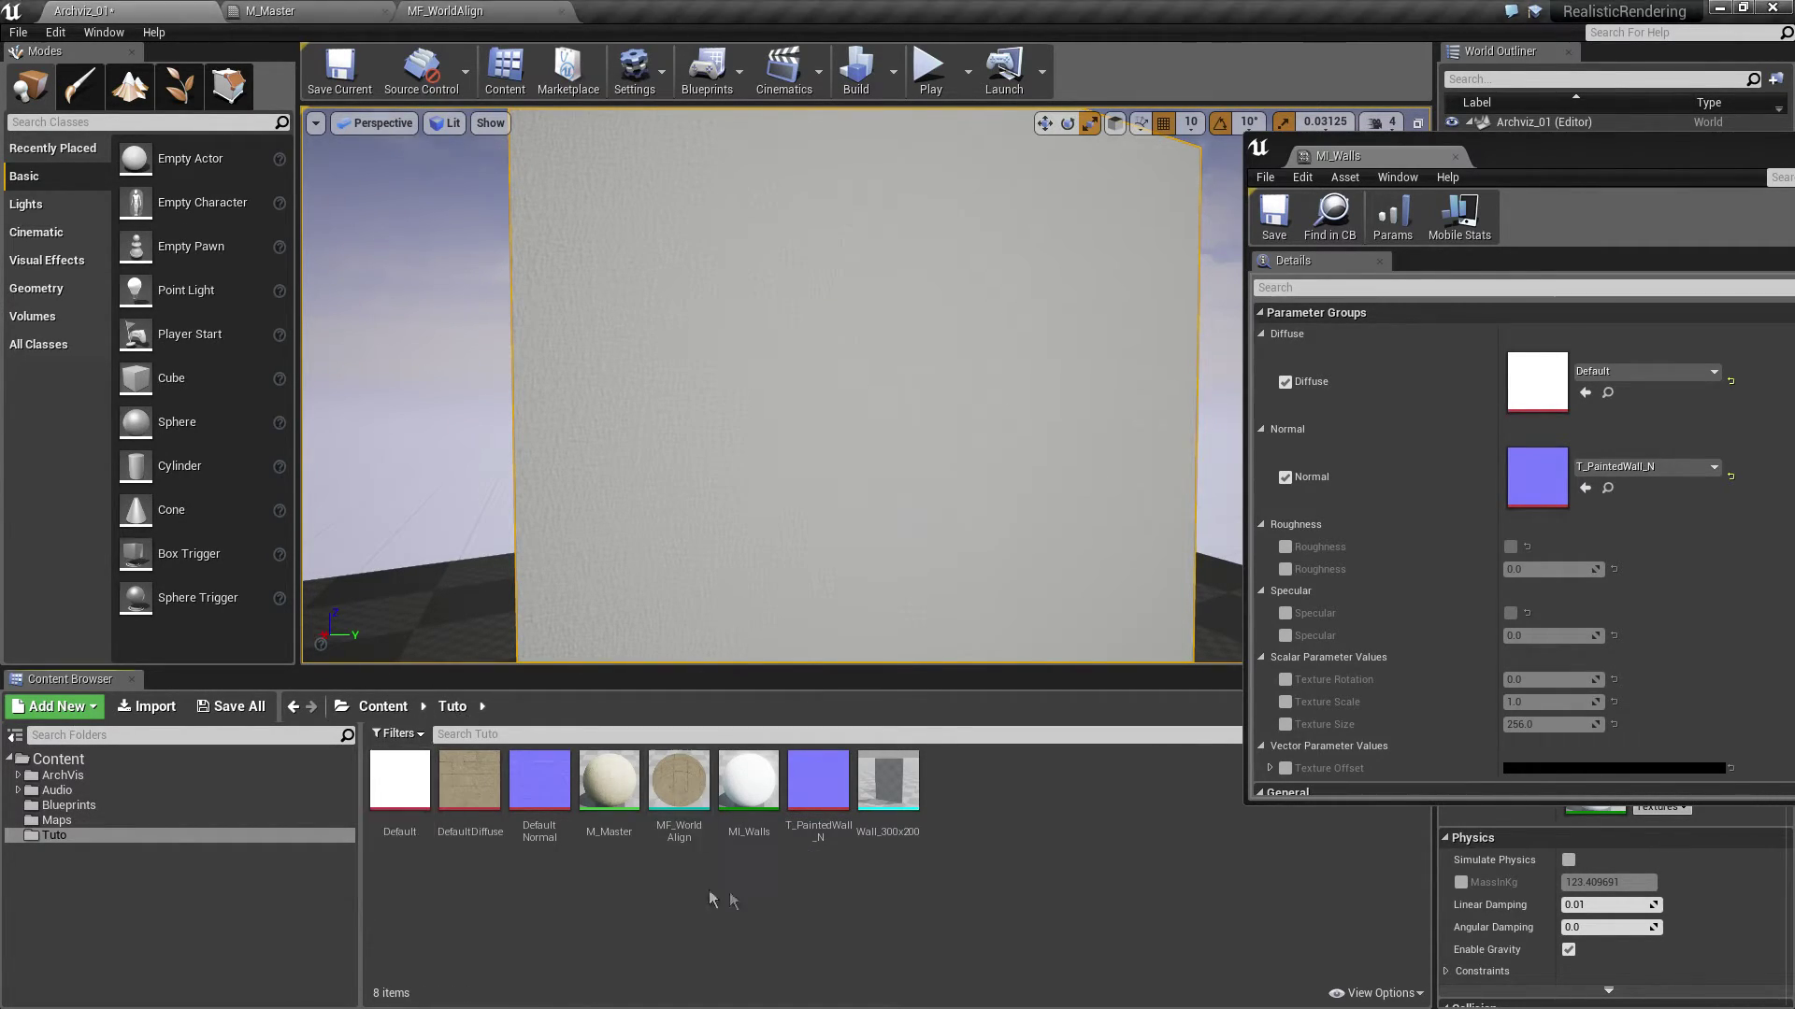
click(748, 789)
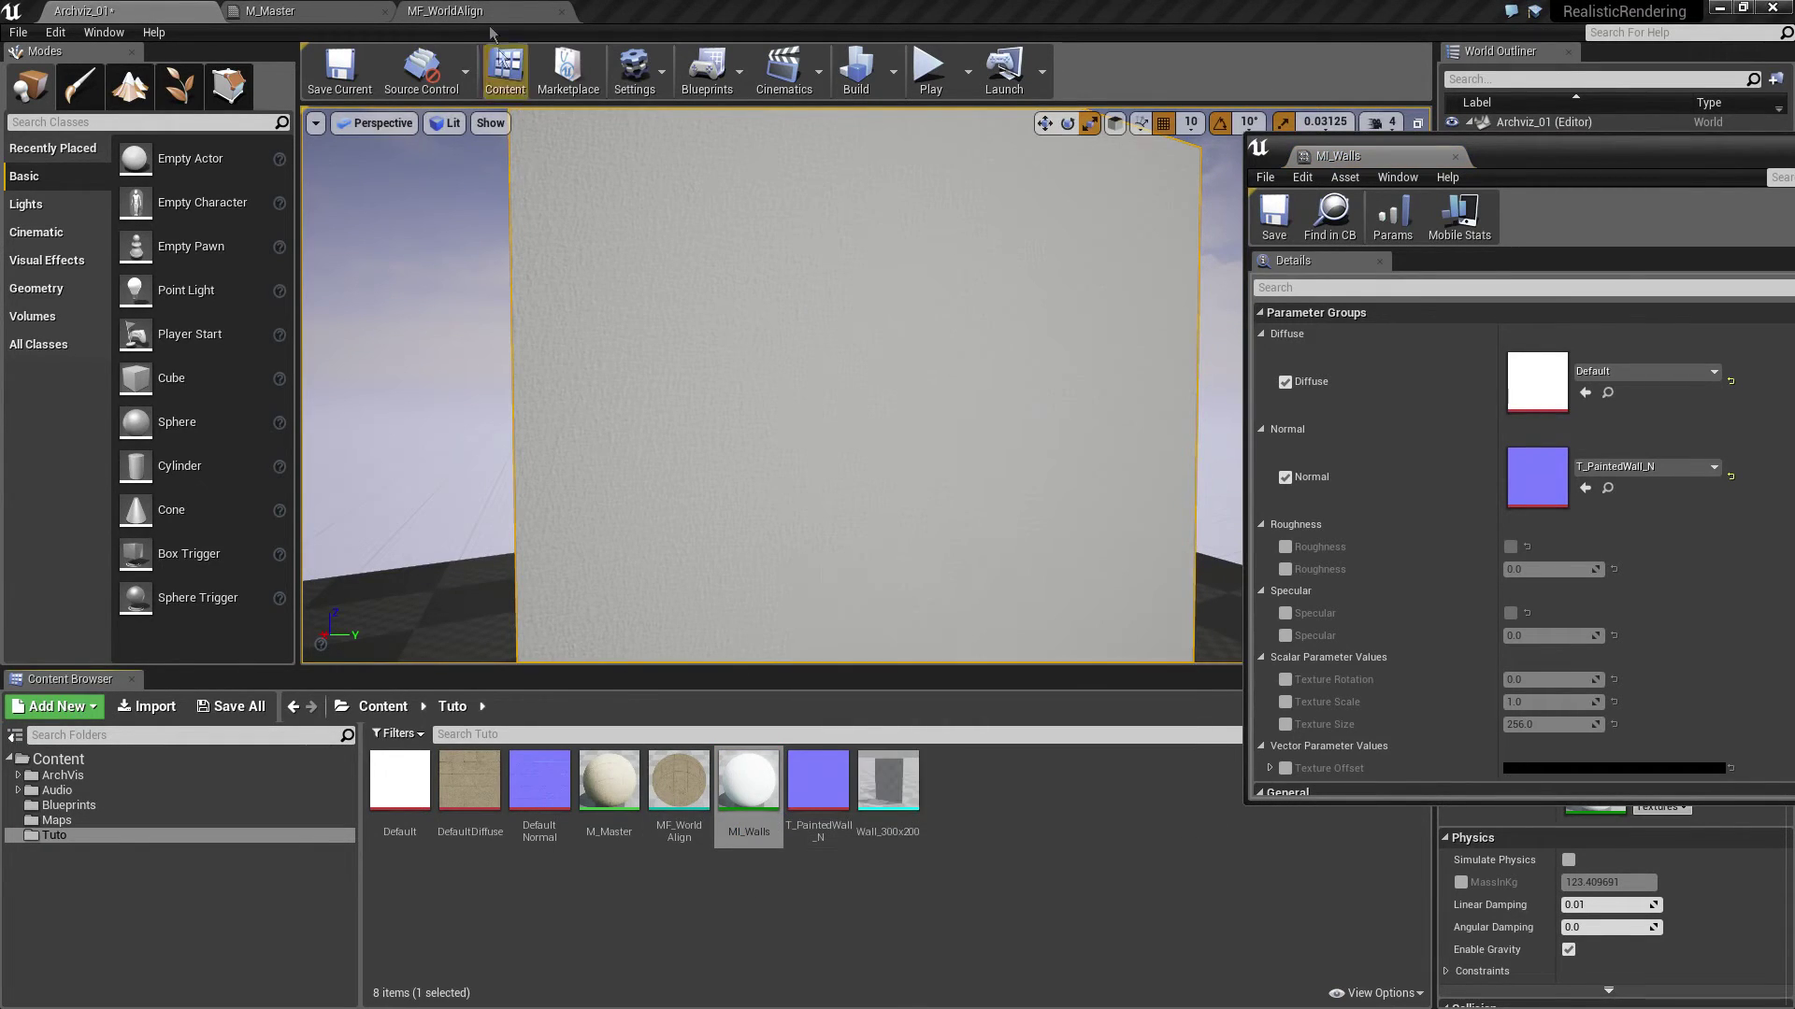
click(271, 12)
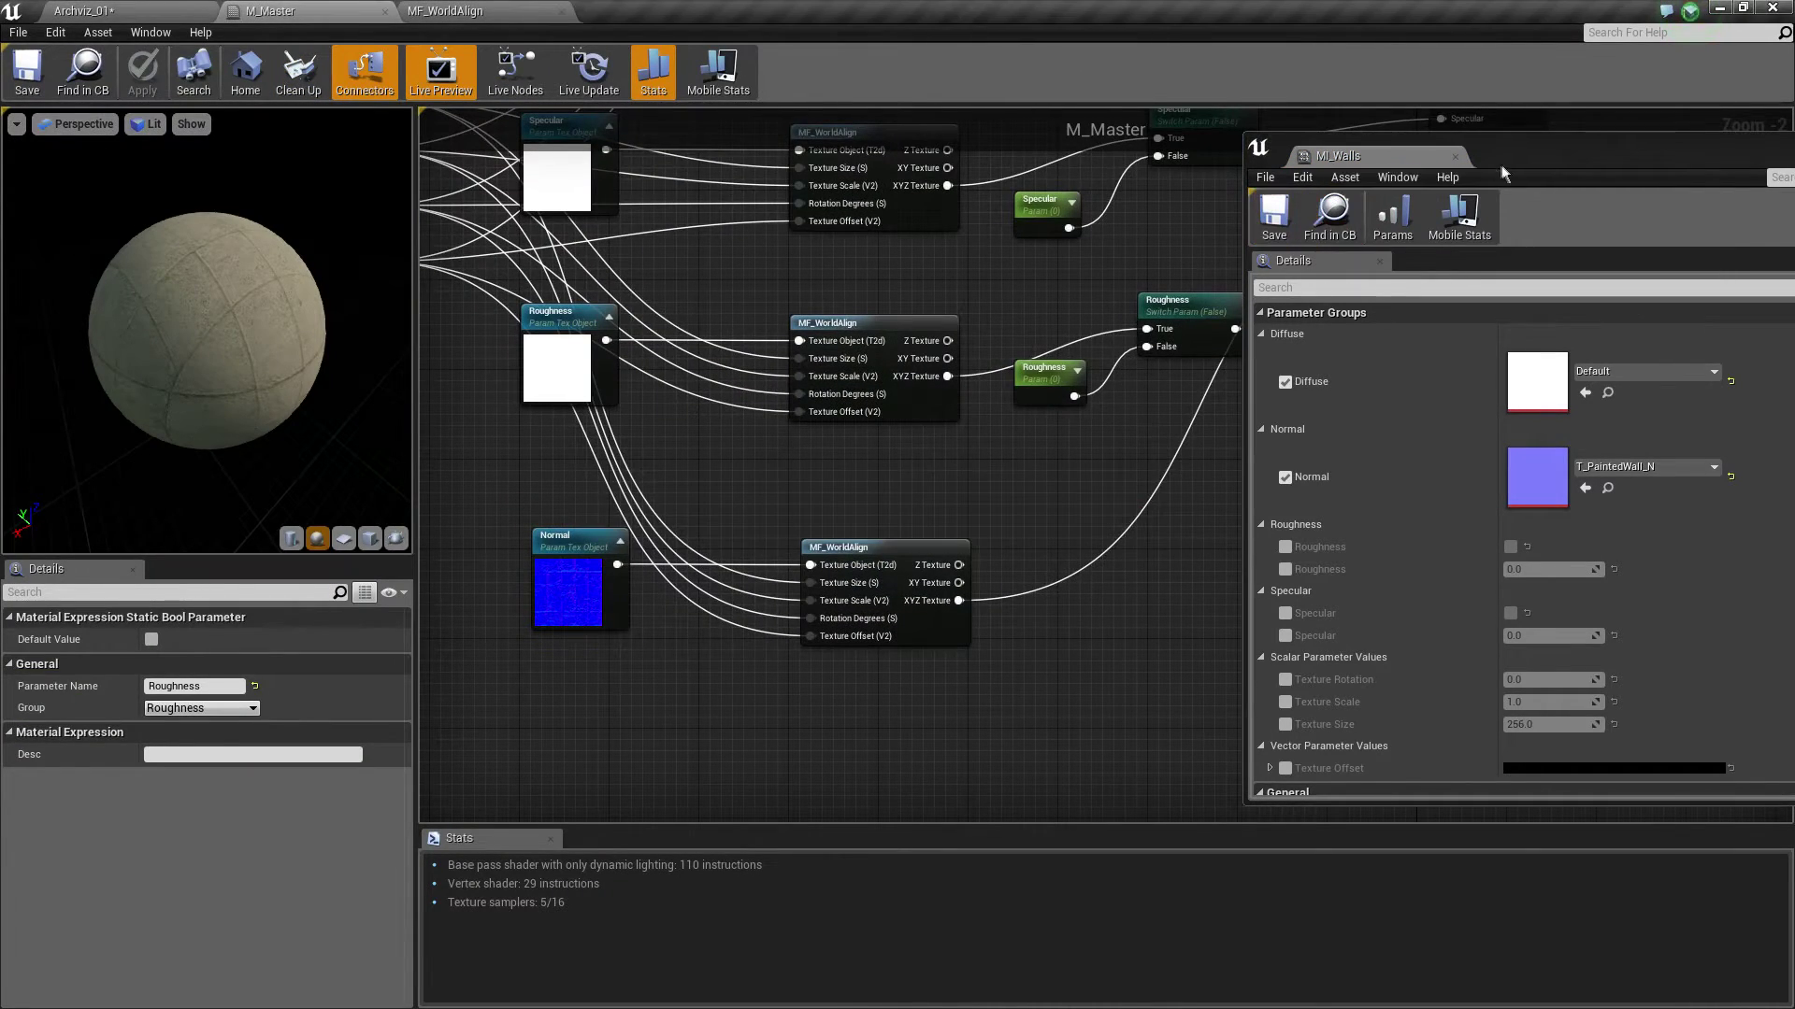
Add a Scalar Parameter node below the normal function in M_Master
click(1347, 168)
scroll(1083, 472, up, 2)
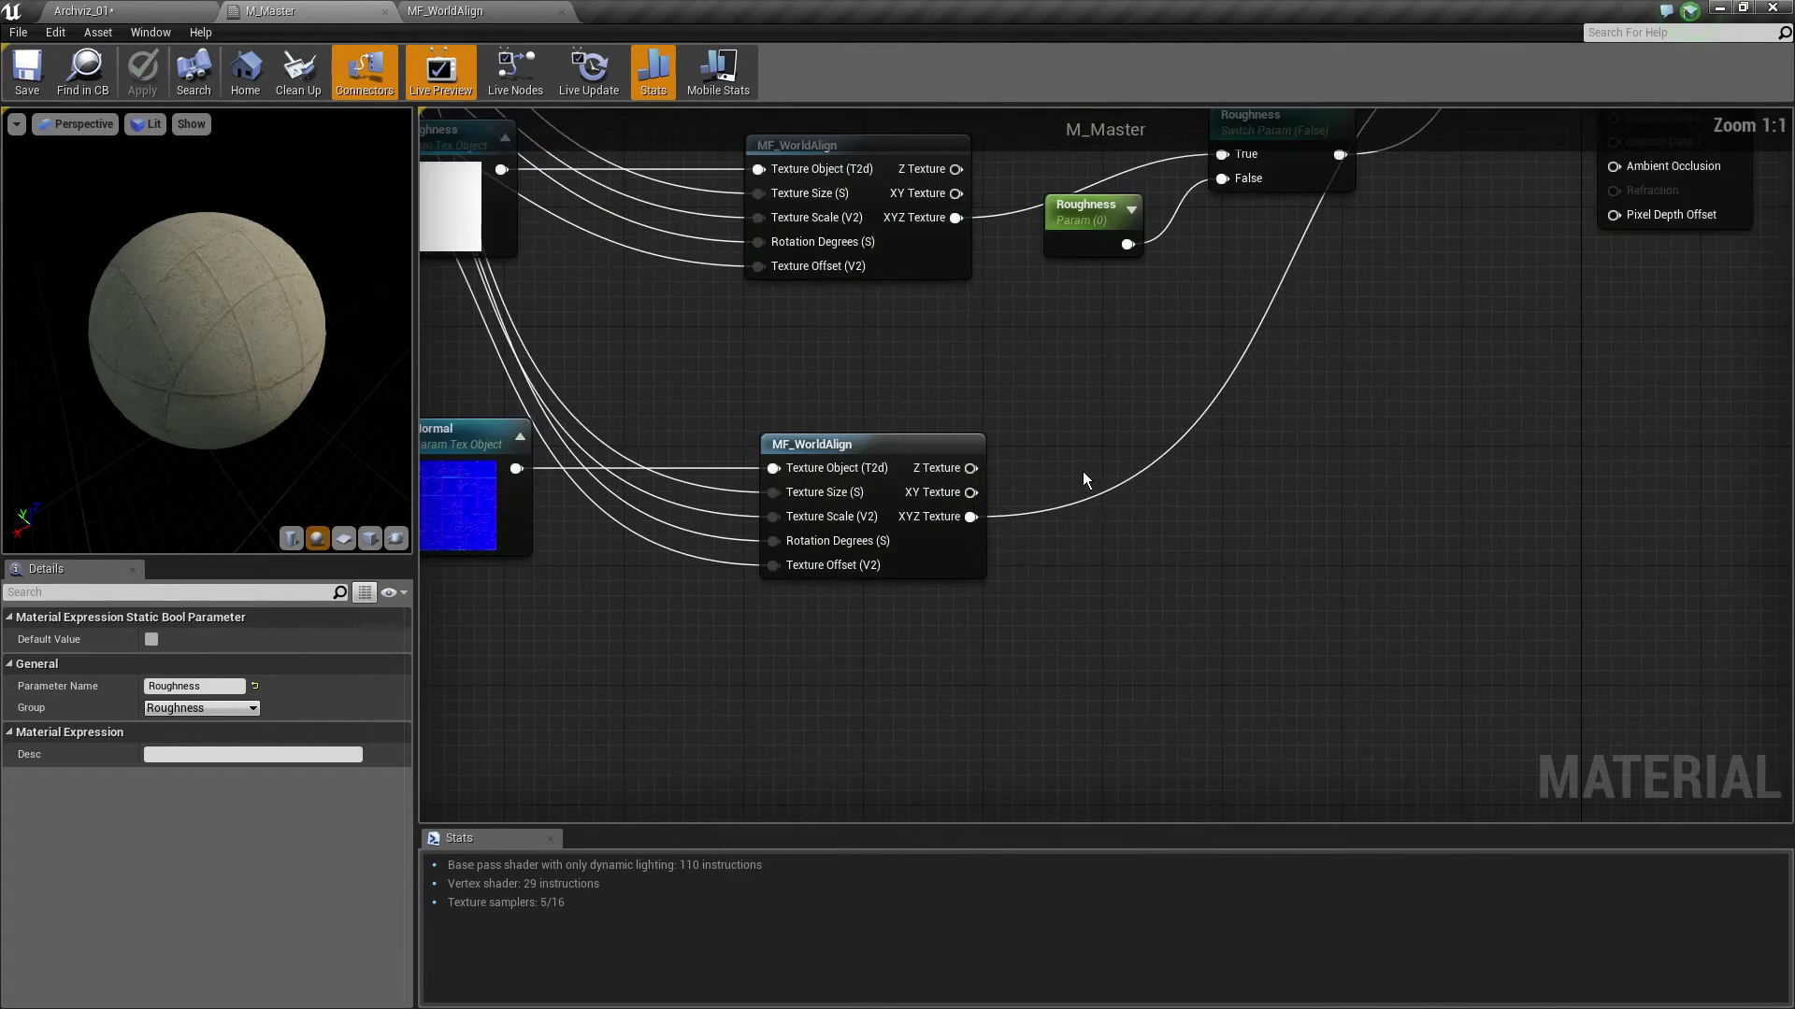
click(1028, 501)
mouse_move(1035, 500)
right_down()
mouse_move(847, 561)
mouse_move(1133, 563)
right_up()
right_click(1147, 599)
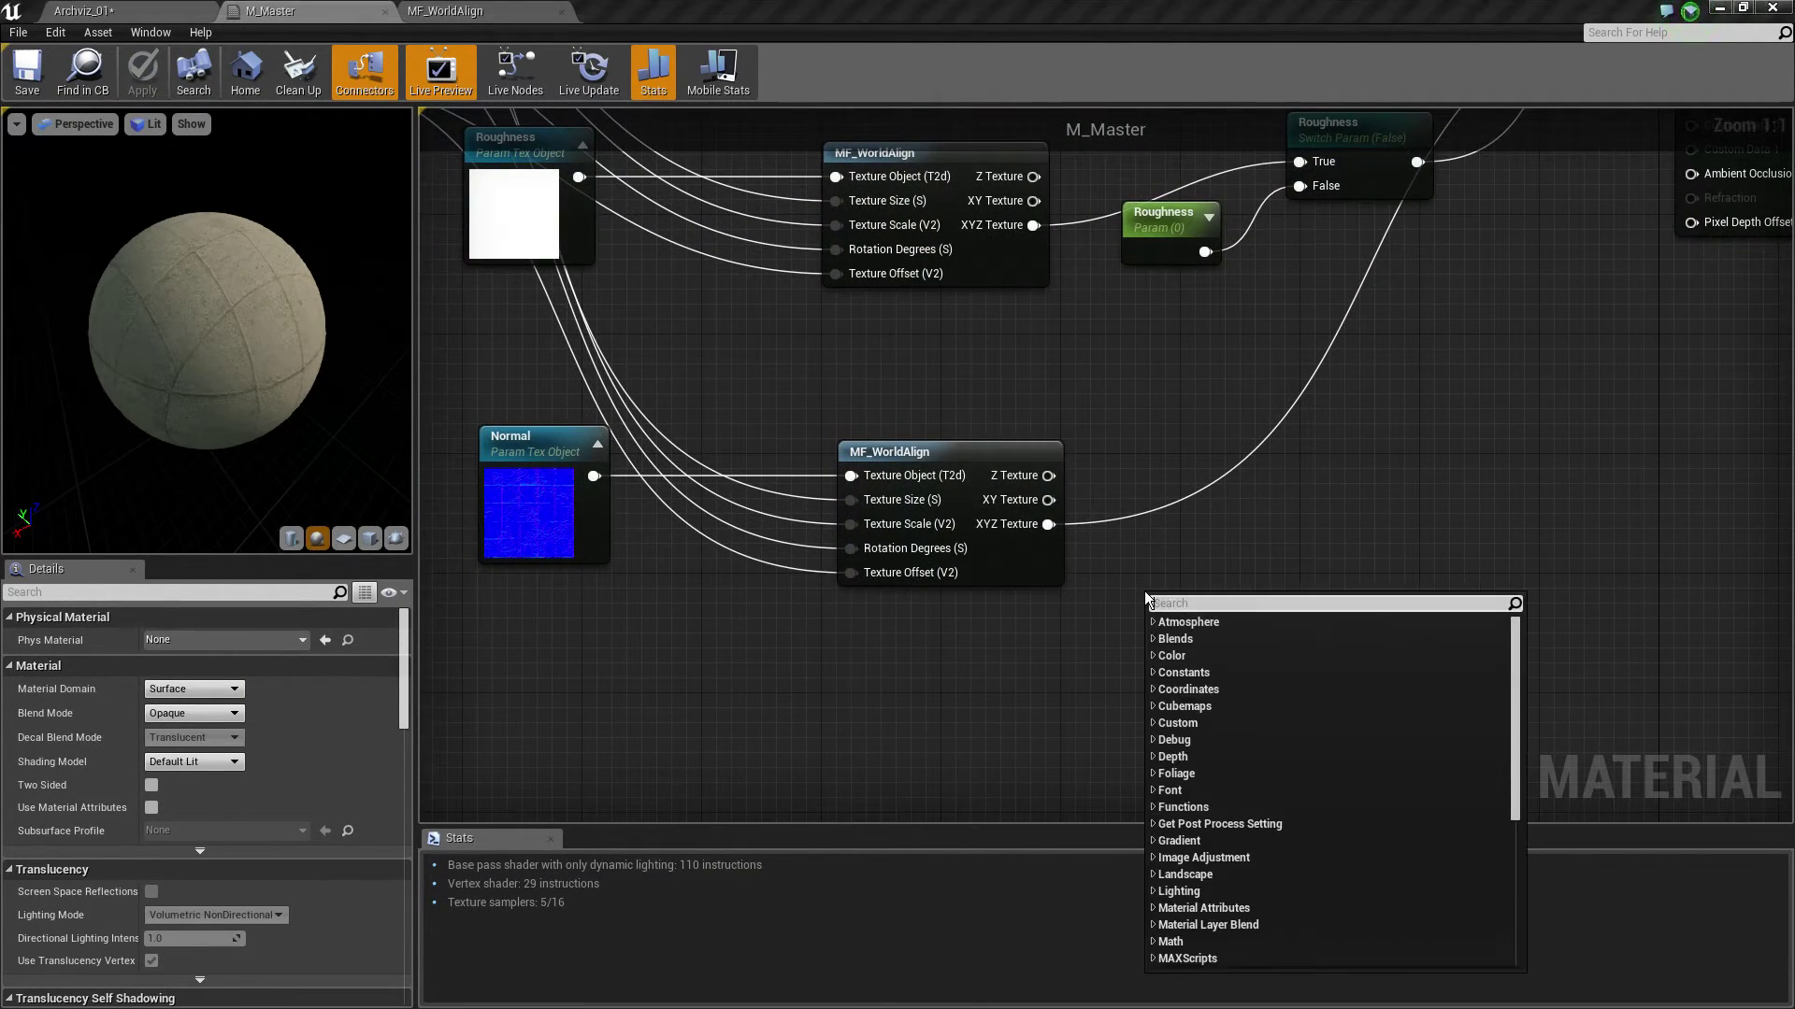
right_drag(933, 744, 917, 613)
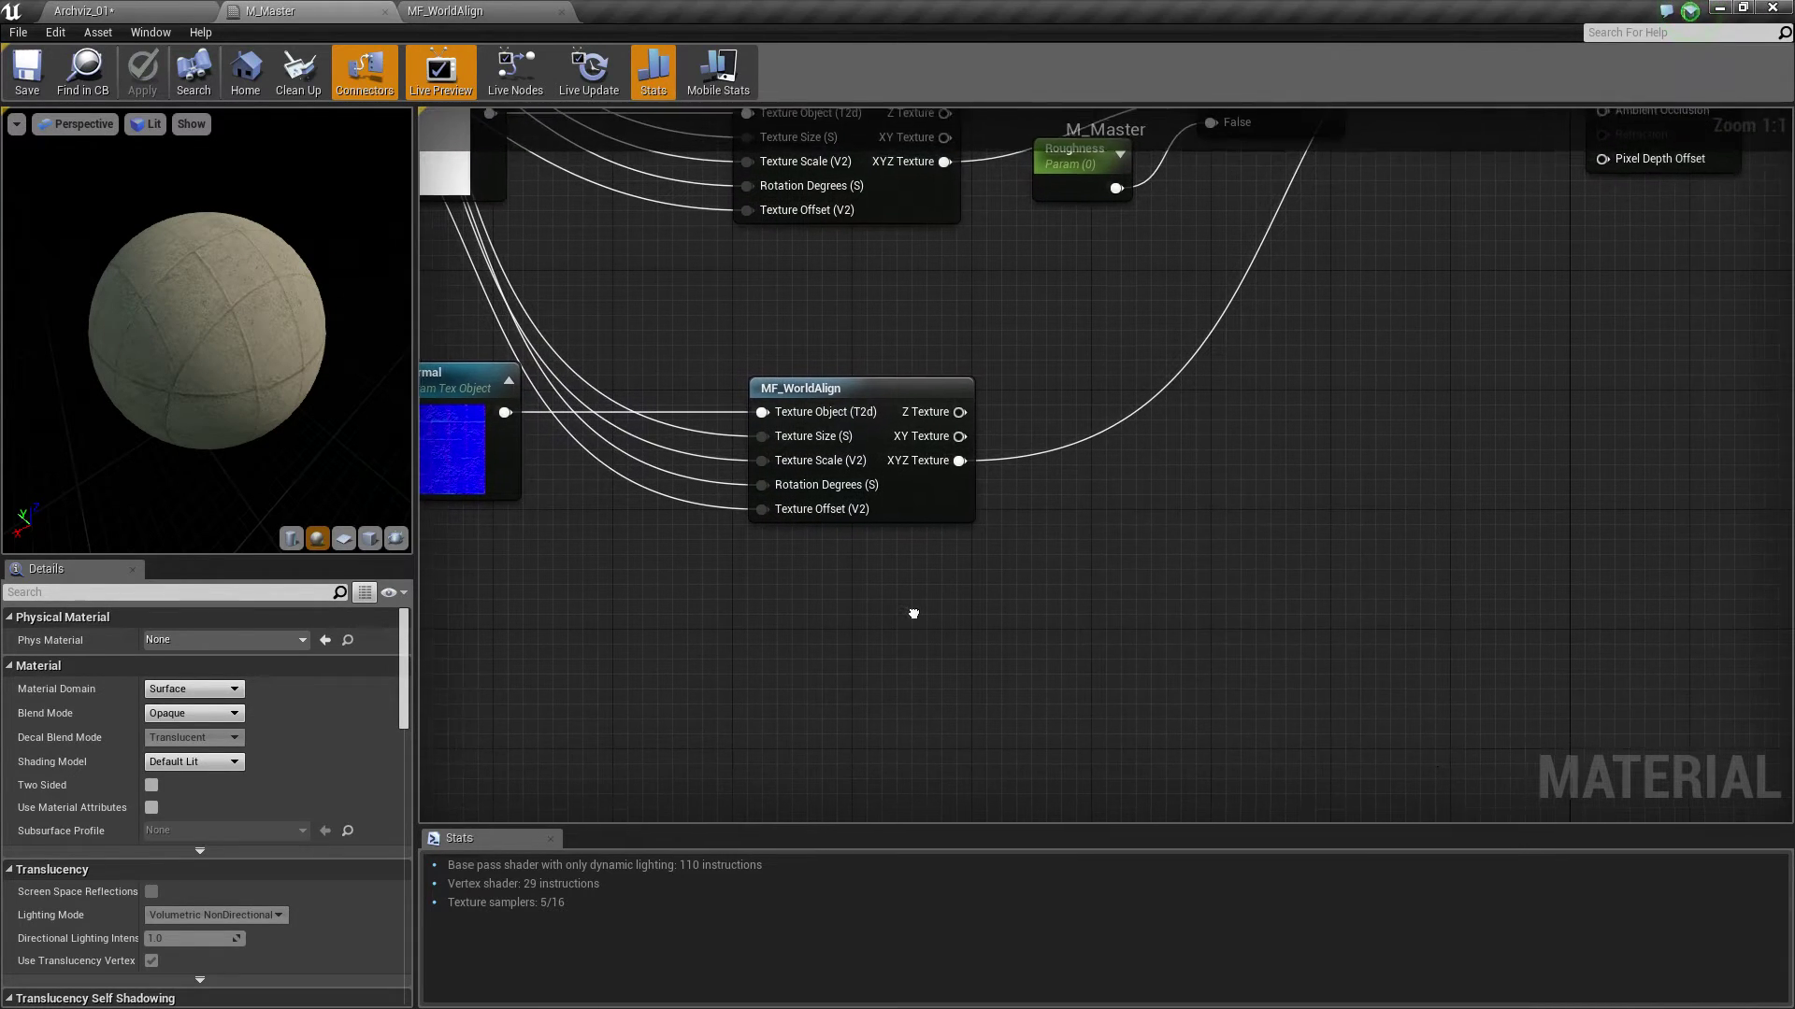
right_click(990, 587)
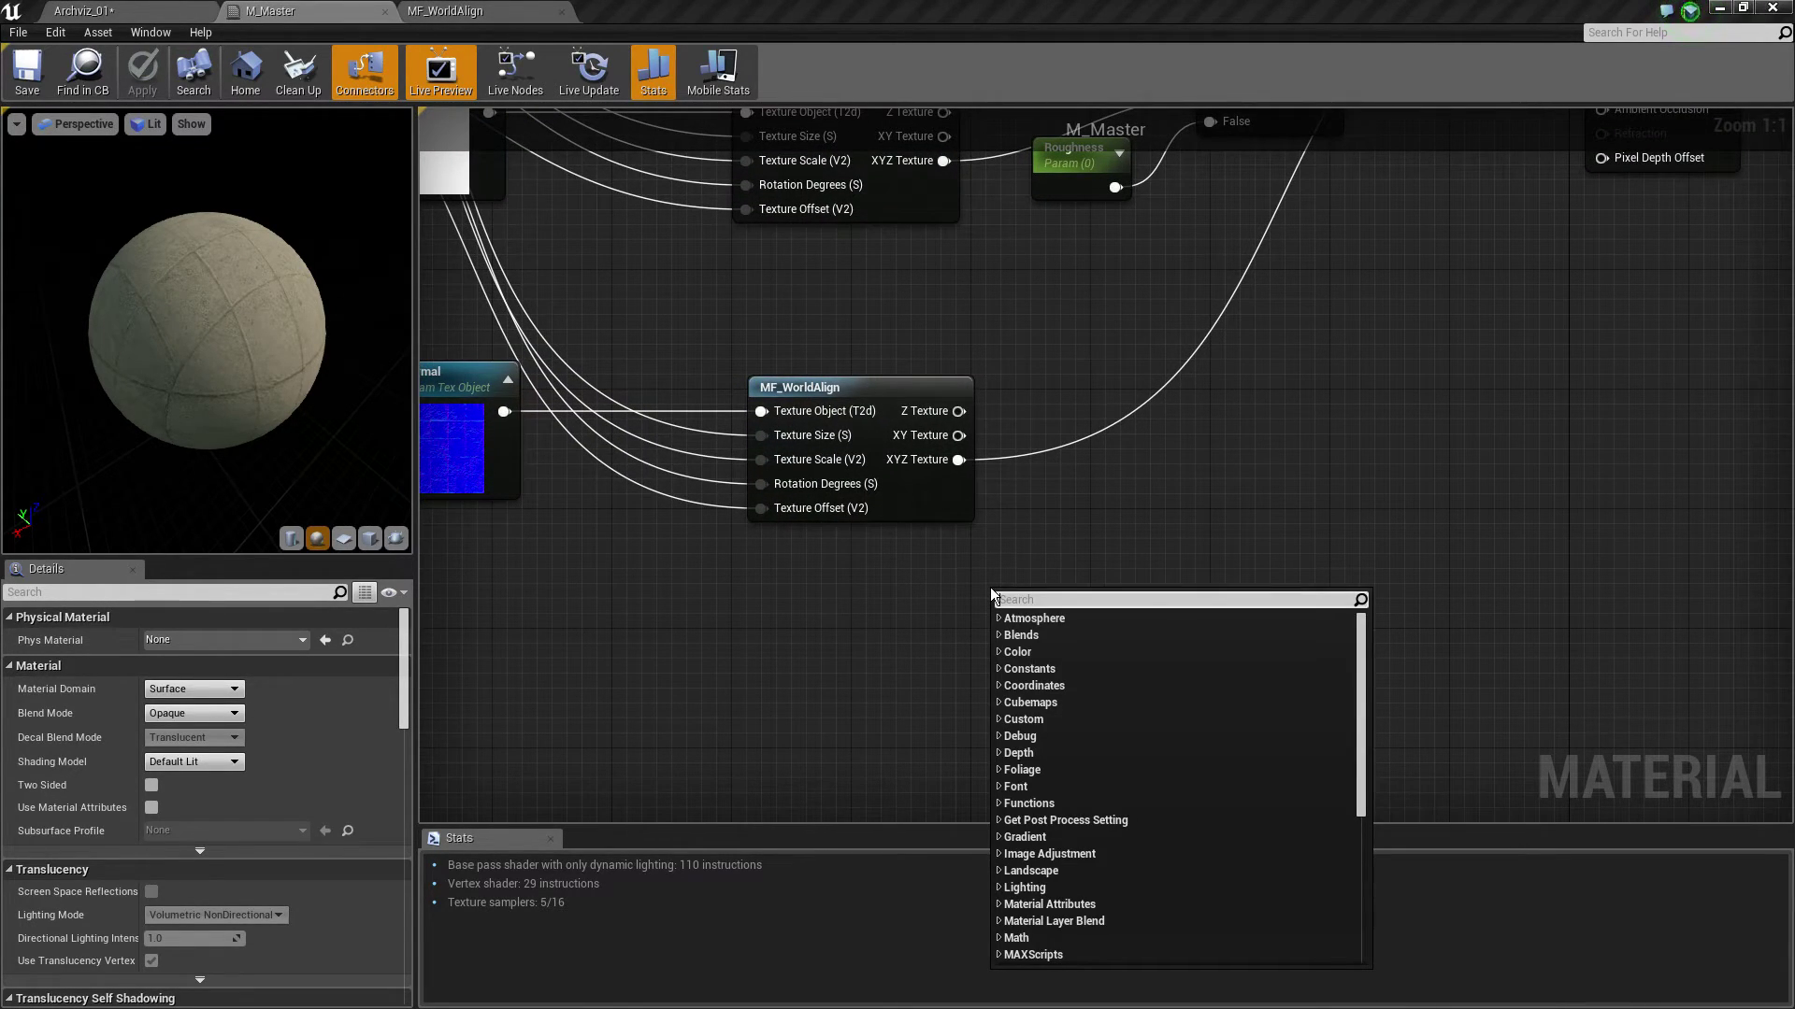
text(scalar)
key(Return)
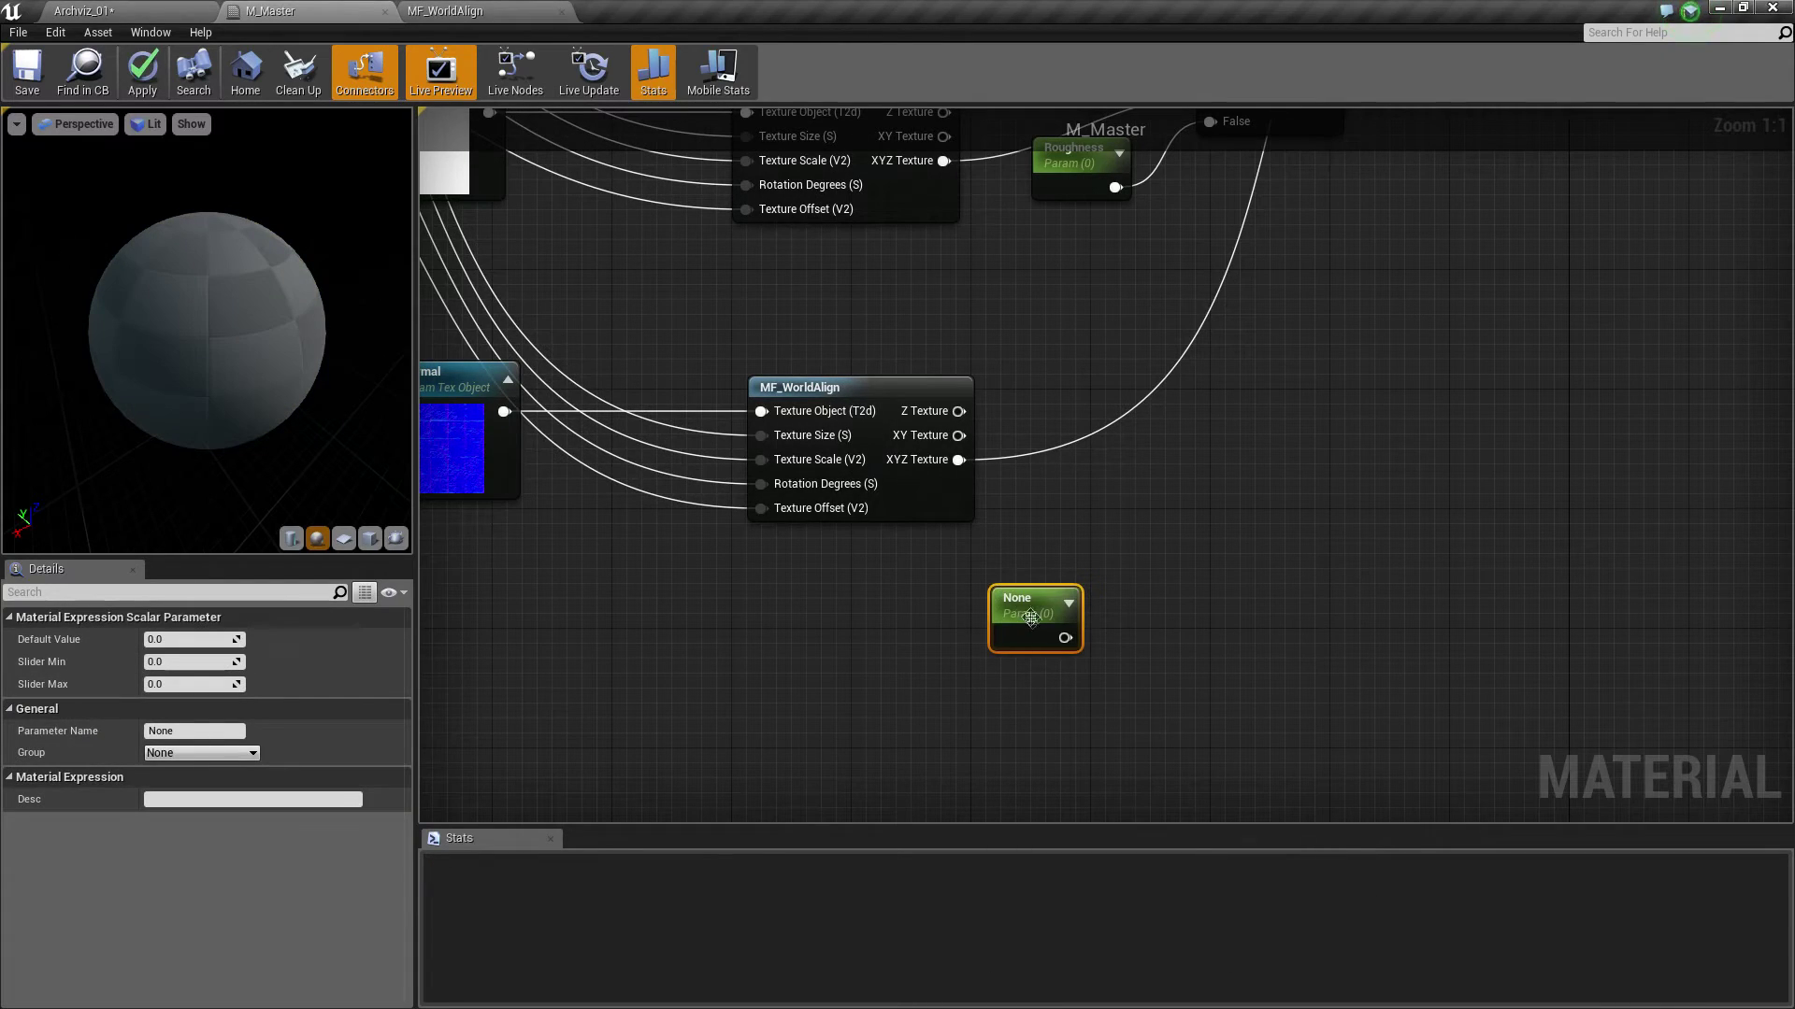
drag(1028, 614, 919, 642)
Name the parameter Normal Intensity and assign it to the Normal group
click(191, 731)
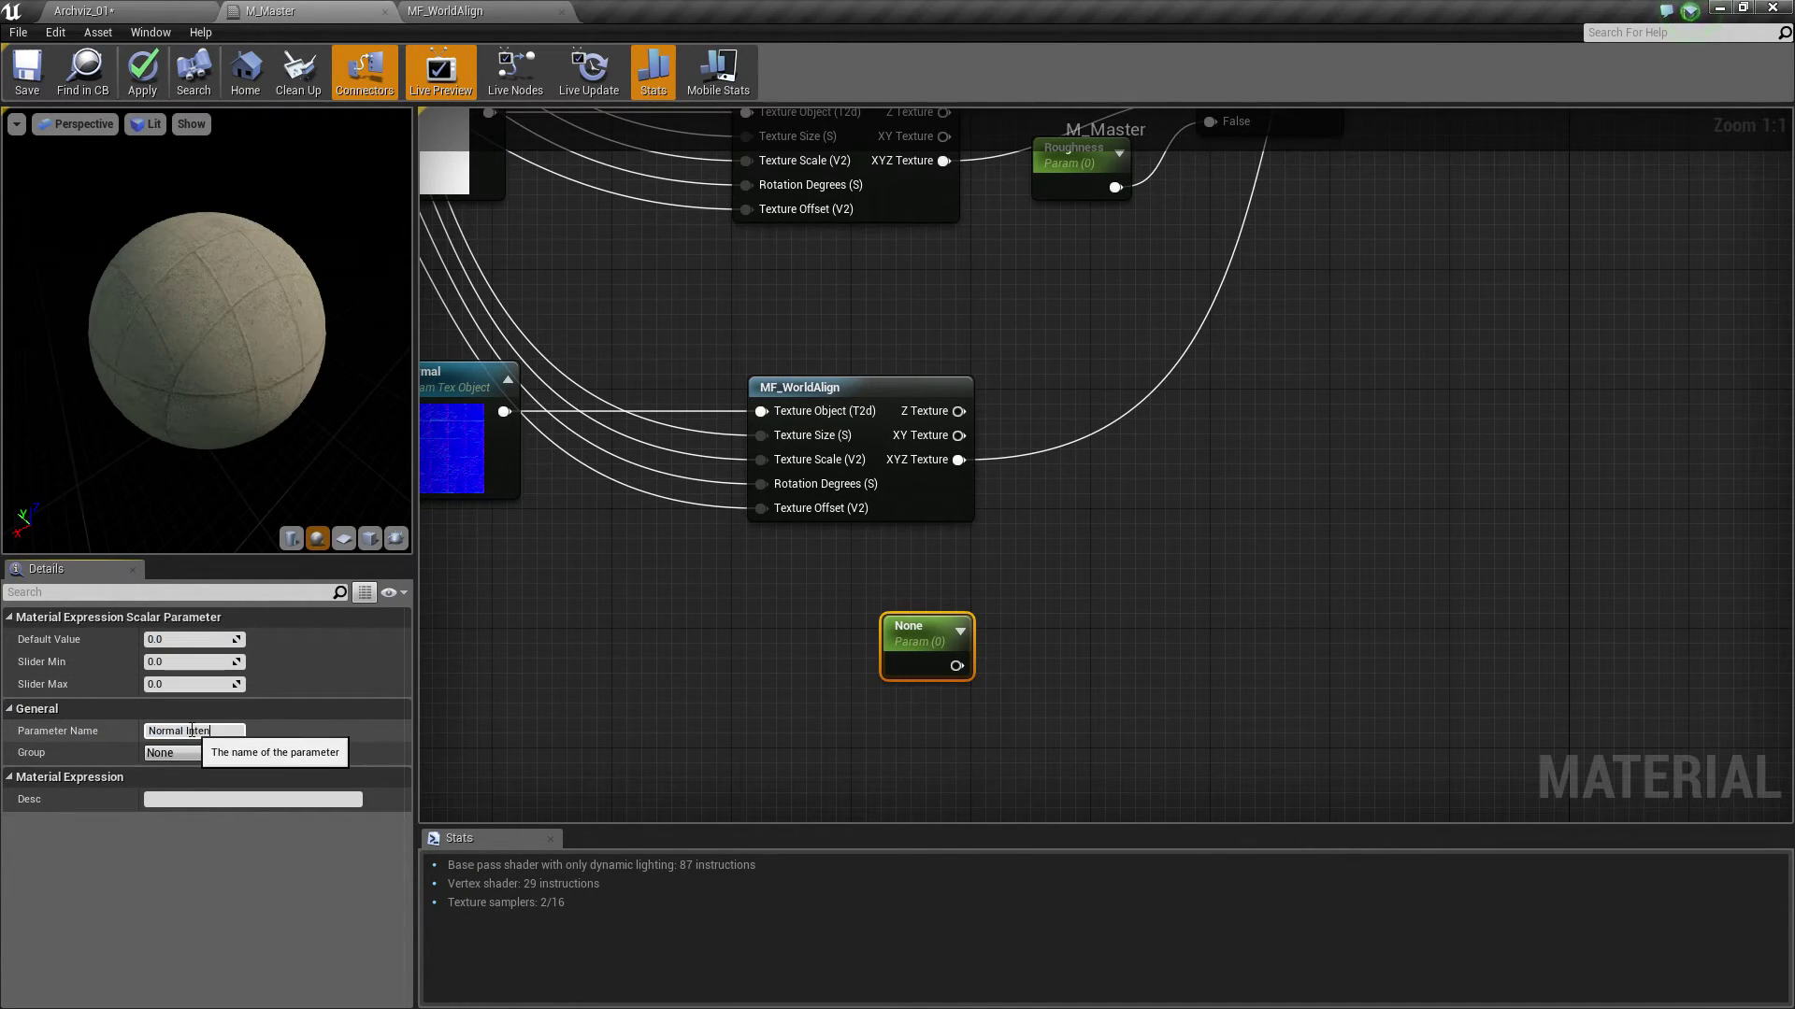
key(Return)
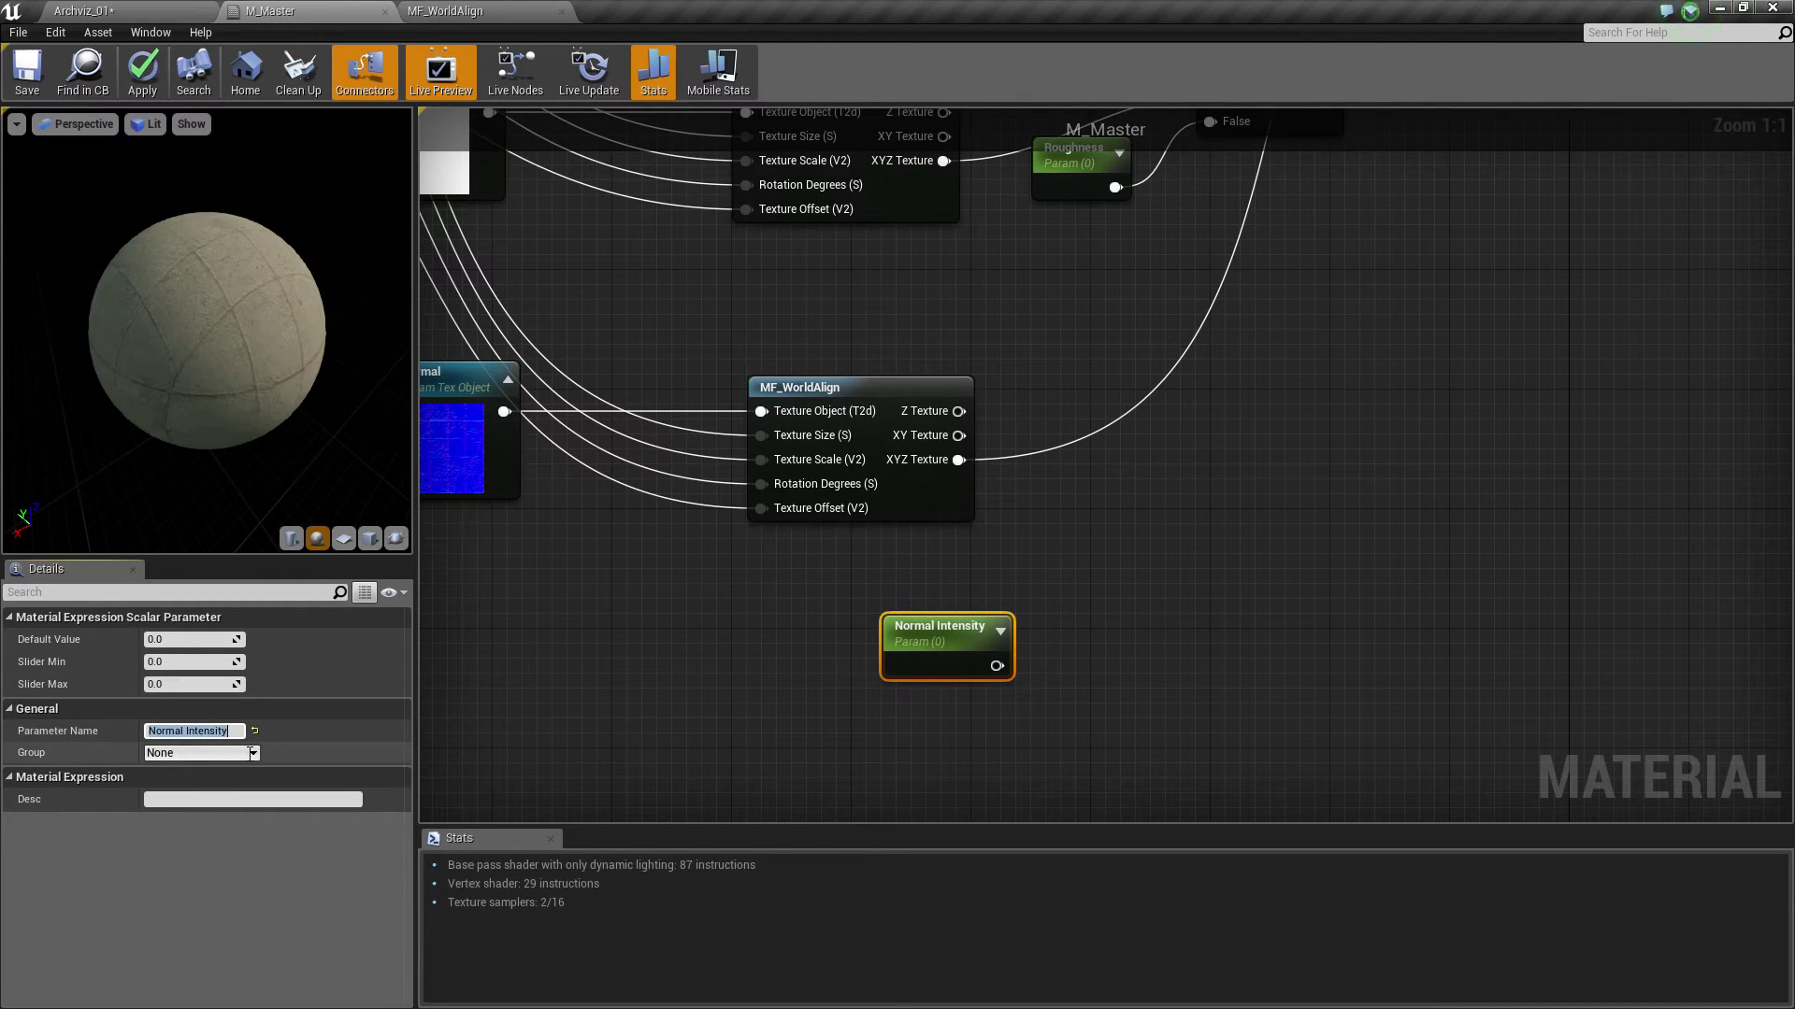
click(252, 753)
click(218, 792)
right_drag(856, 688, 619, 738)
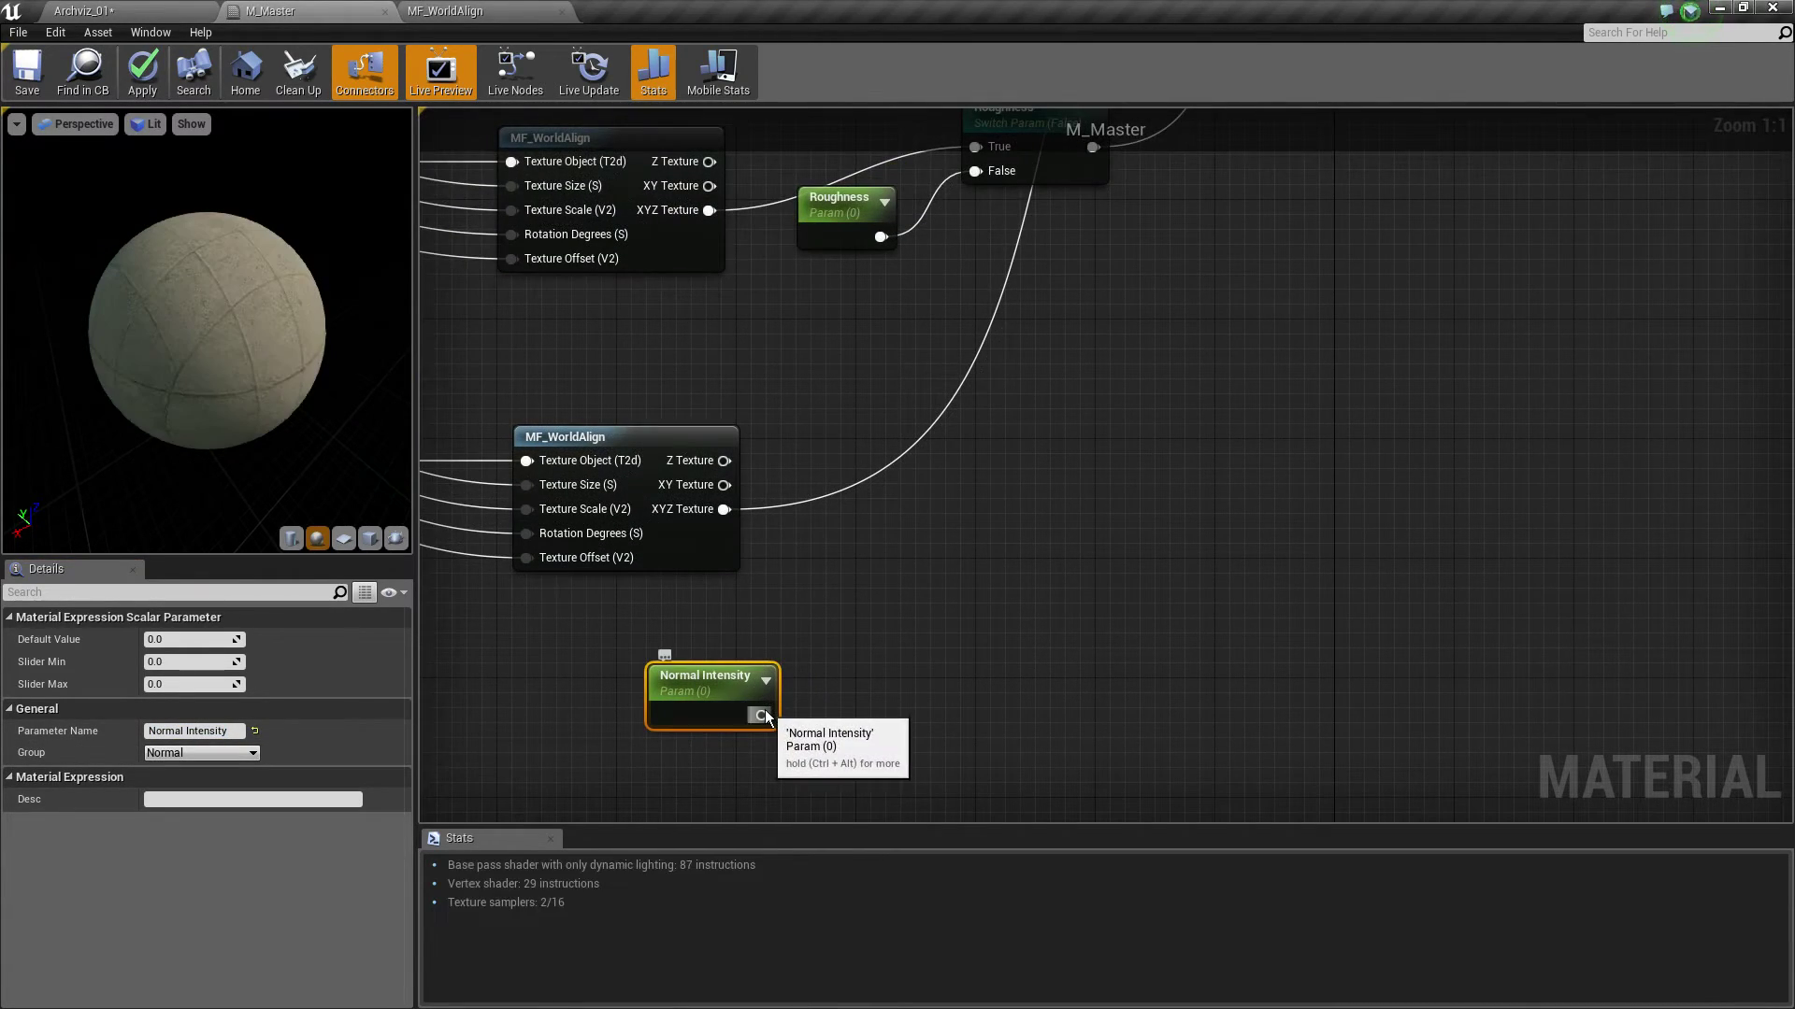
drag(761, 715, 840, 675)
Chain Normal Intensity through two Append nodes, the second taking a 0 constant
text(app)
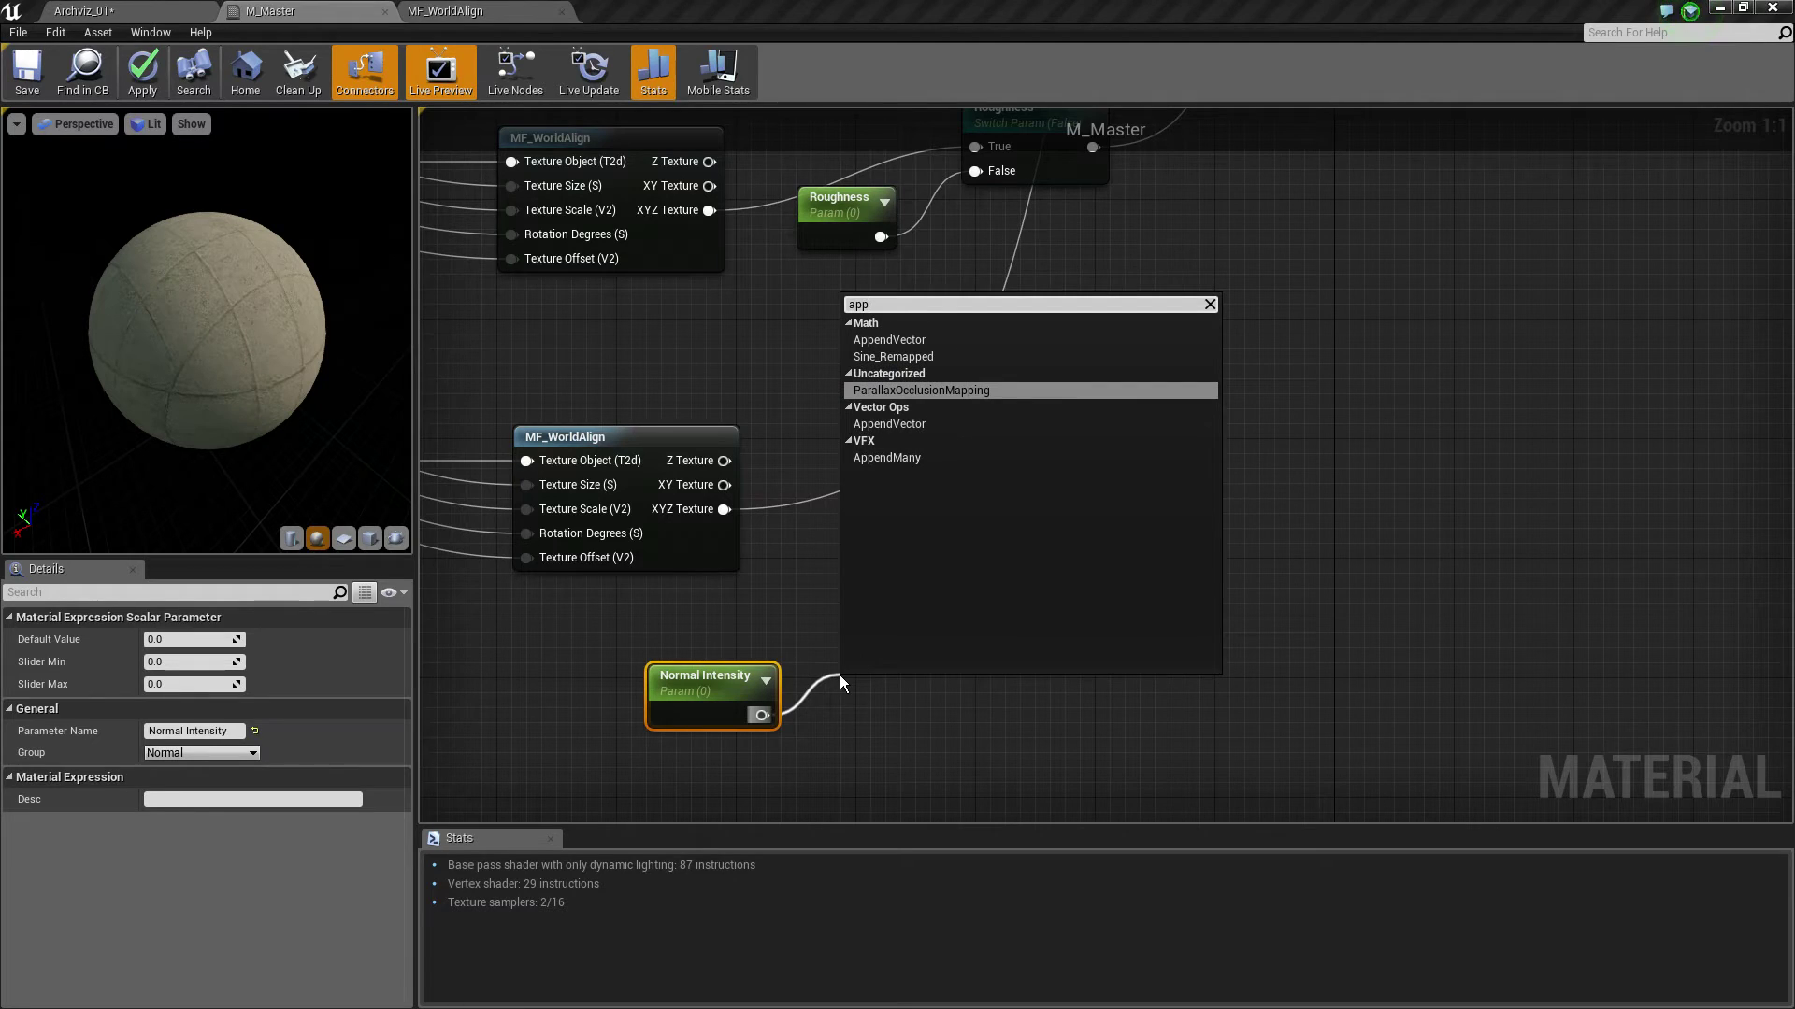
text(e)
key(Return)
mouse_move(762, 715)
mouse_down()
mouse_move(853, 736)
mouse_move(860, 680)
mouse_up()
right_drag(898, 750, 757, 644)
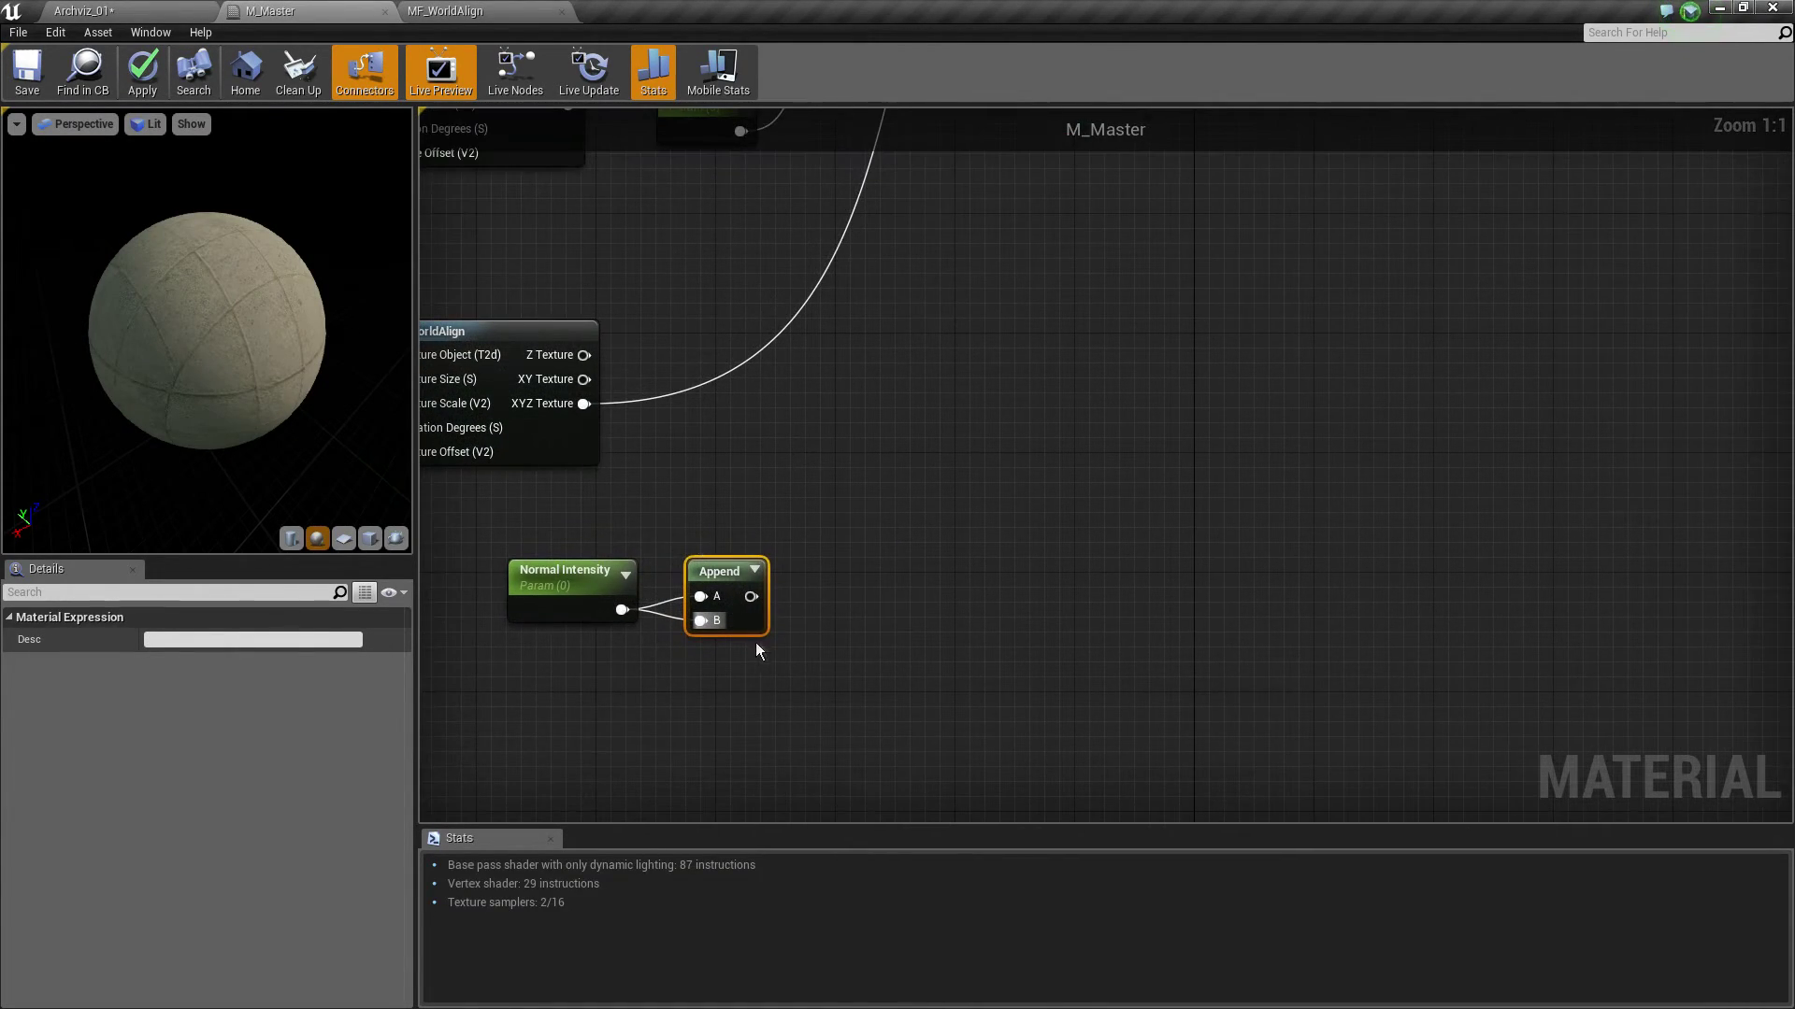
key(ctrl+c)
key(ctrl+v)
drag(846, 637, 895, 598)
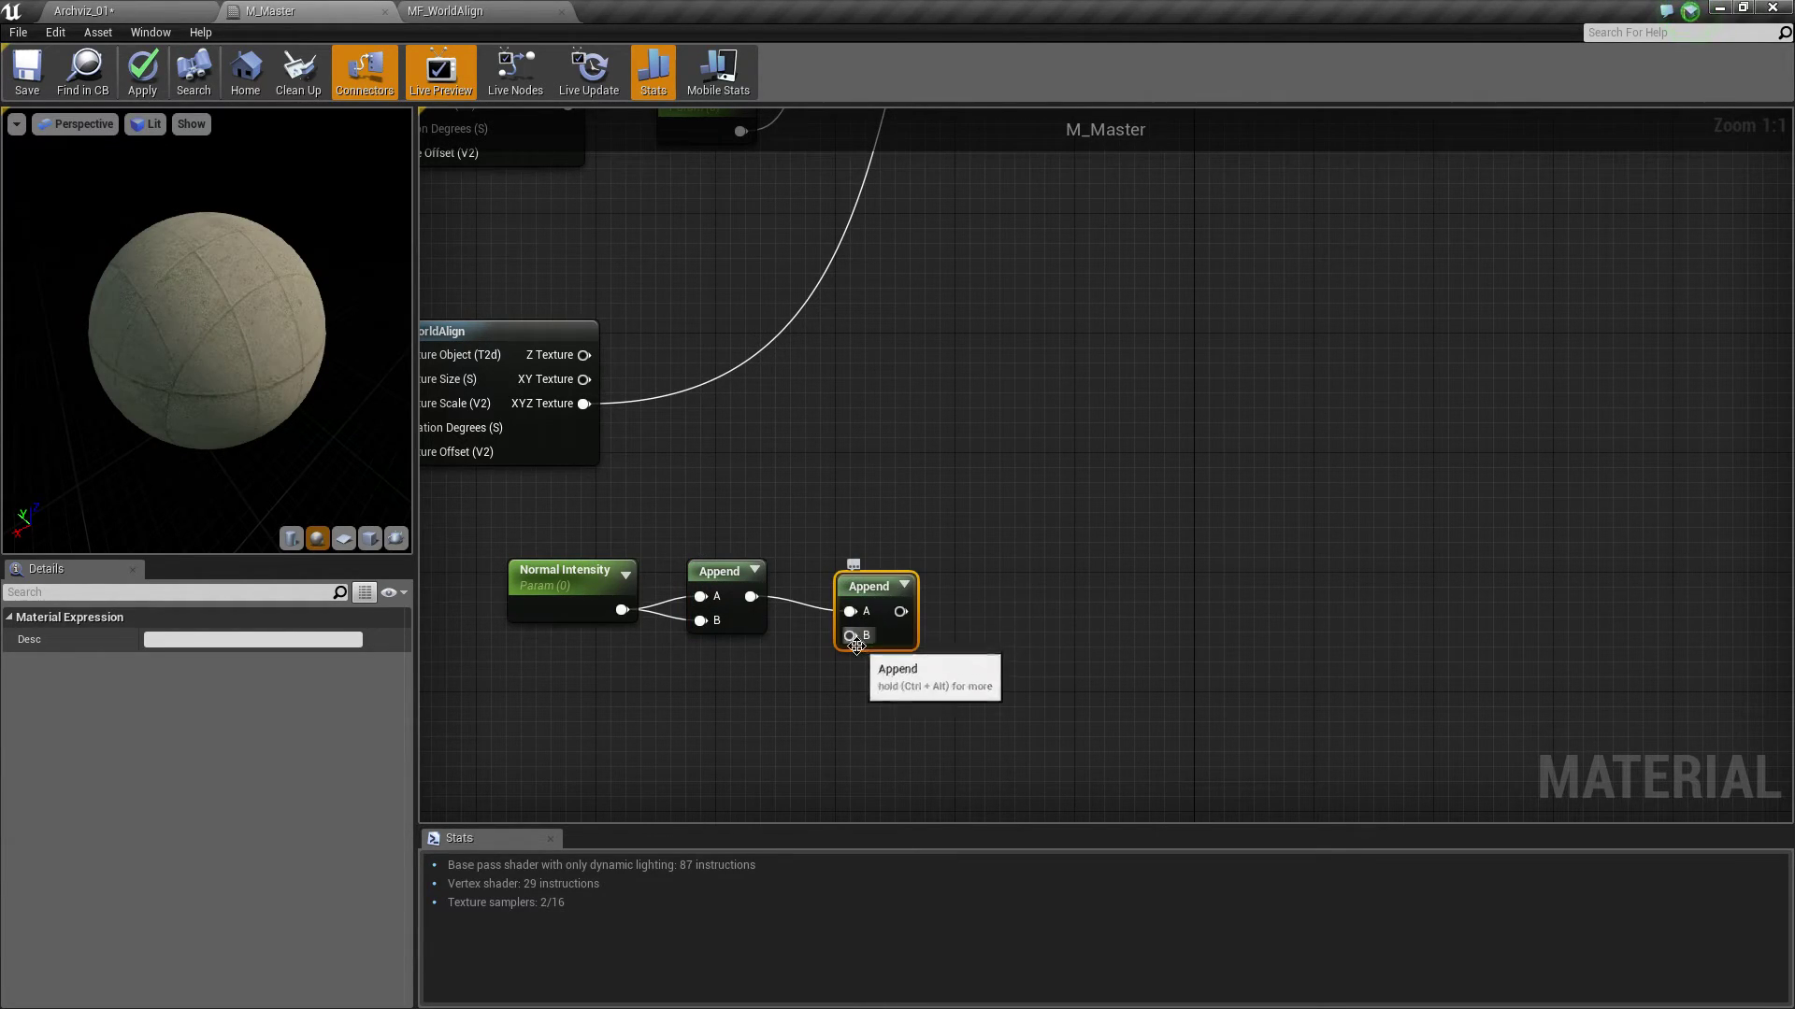
drag(751, 596, 865, 612)
drag(730, 708, 753, 686)
text(constant)
key(Return)
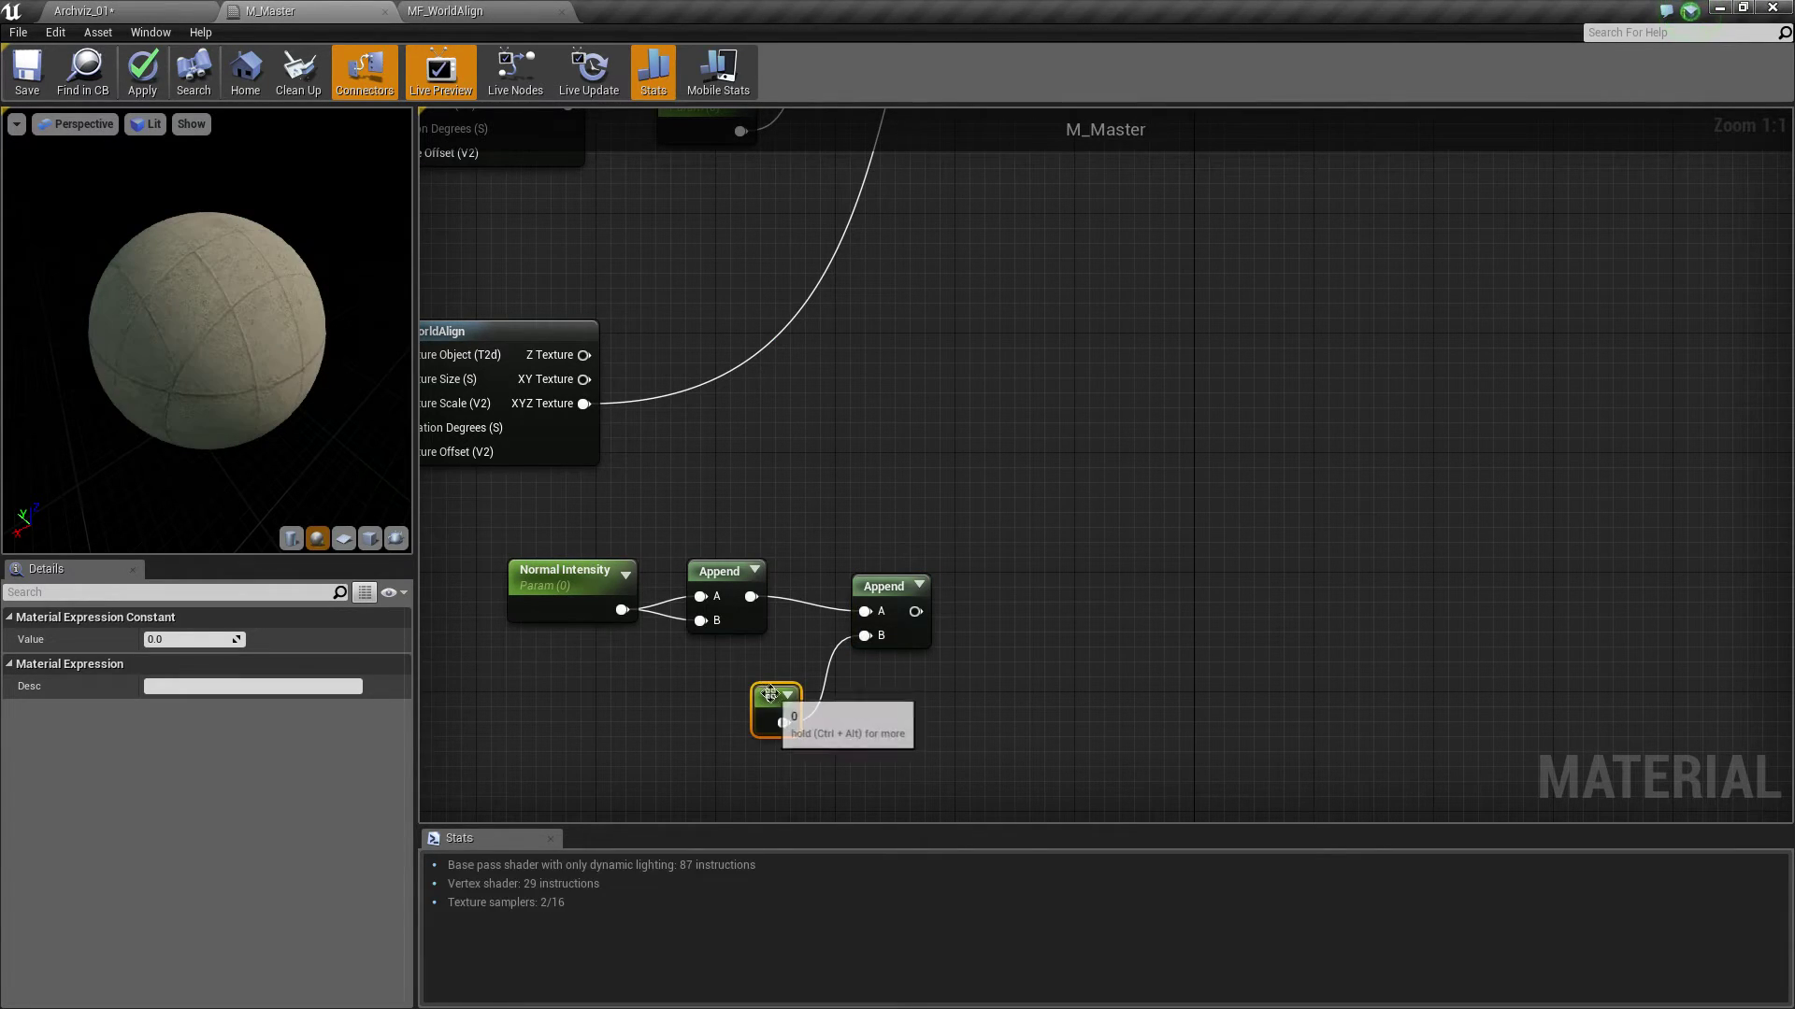
drag(753, 686, 731, 665)
Add a MultiplyAdd after the Appends with the world-aligned normal map as Base
drag(915, 612, 1008, 569)
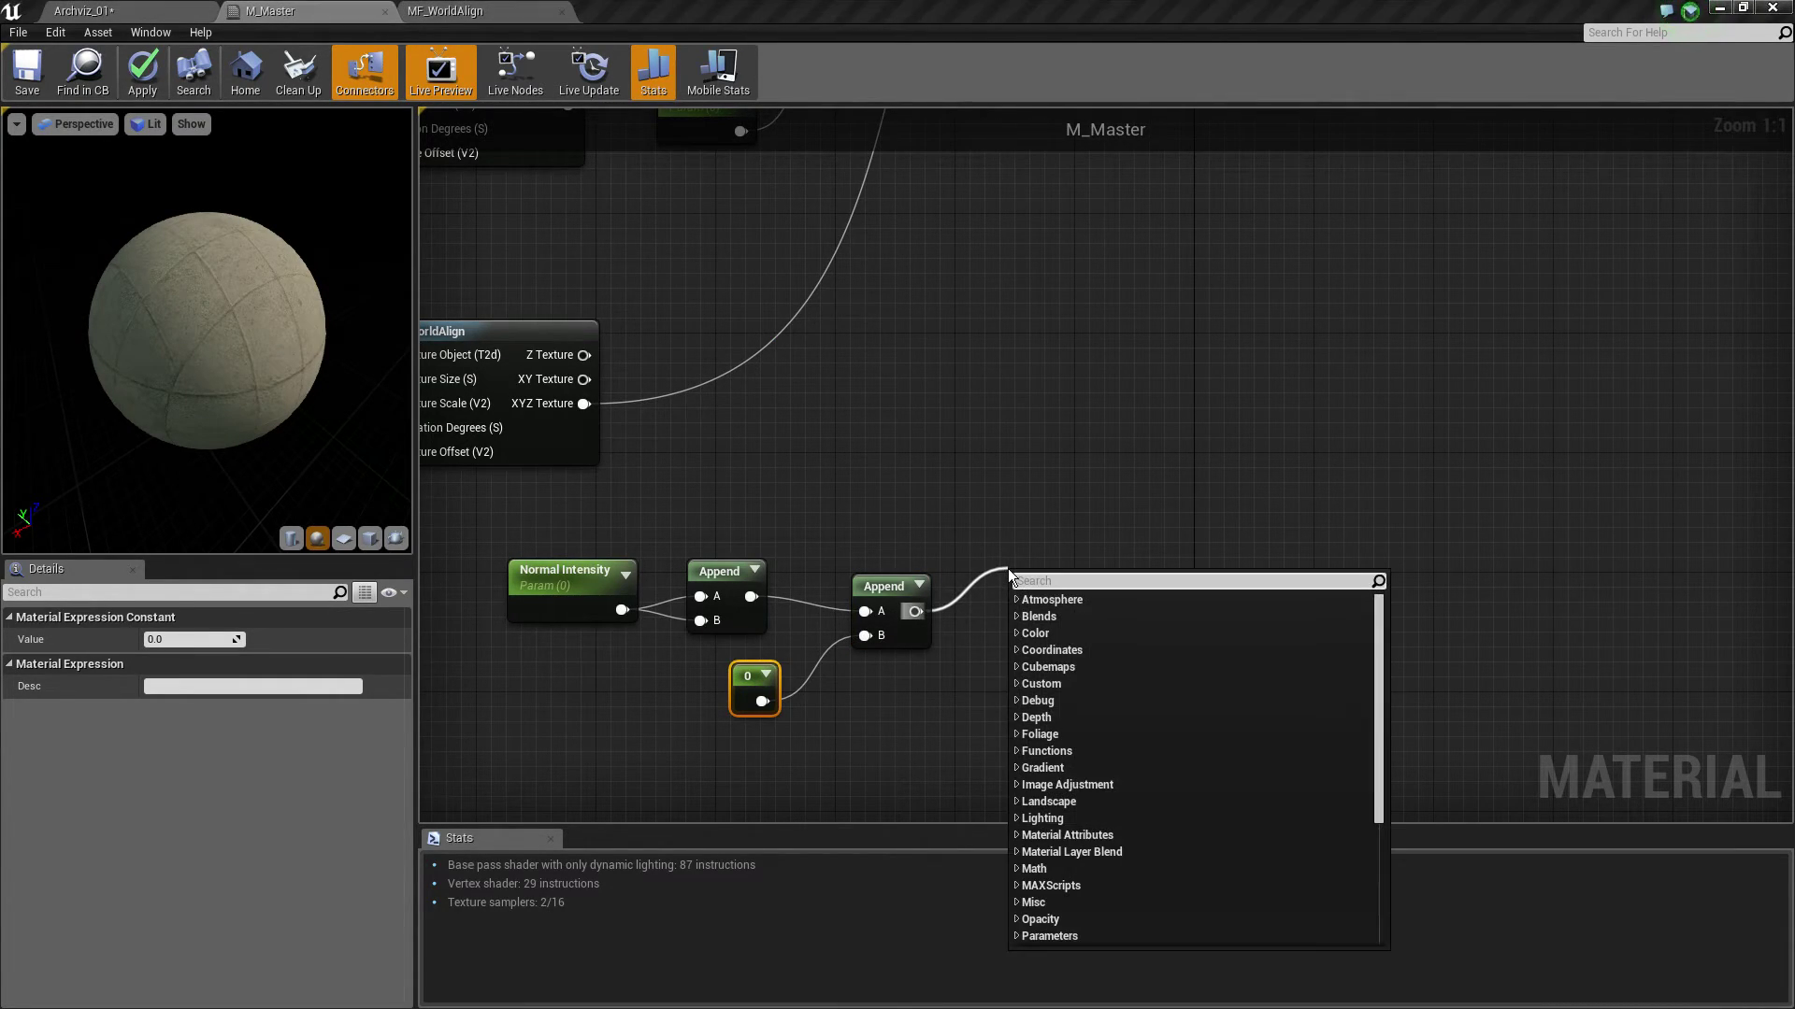
text(multi)
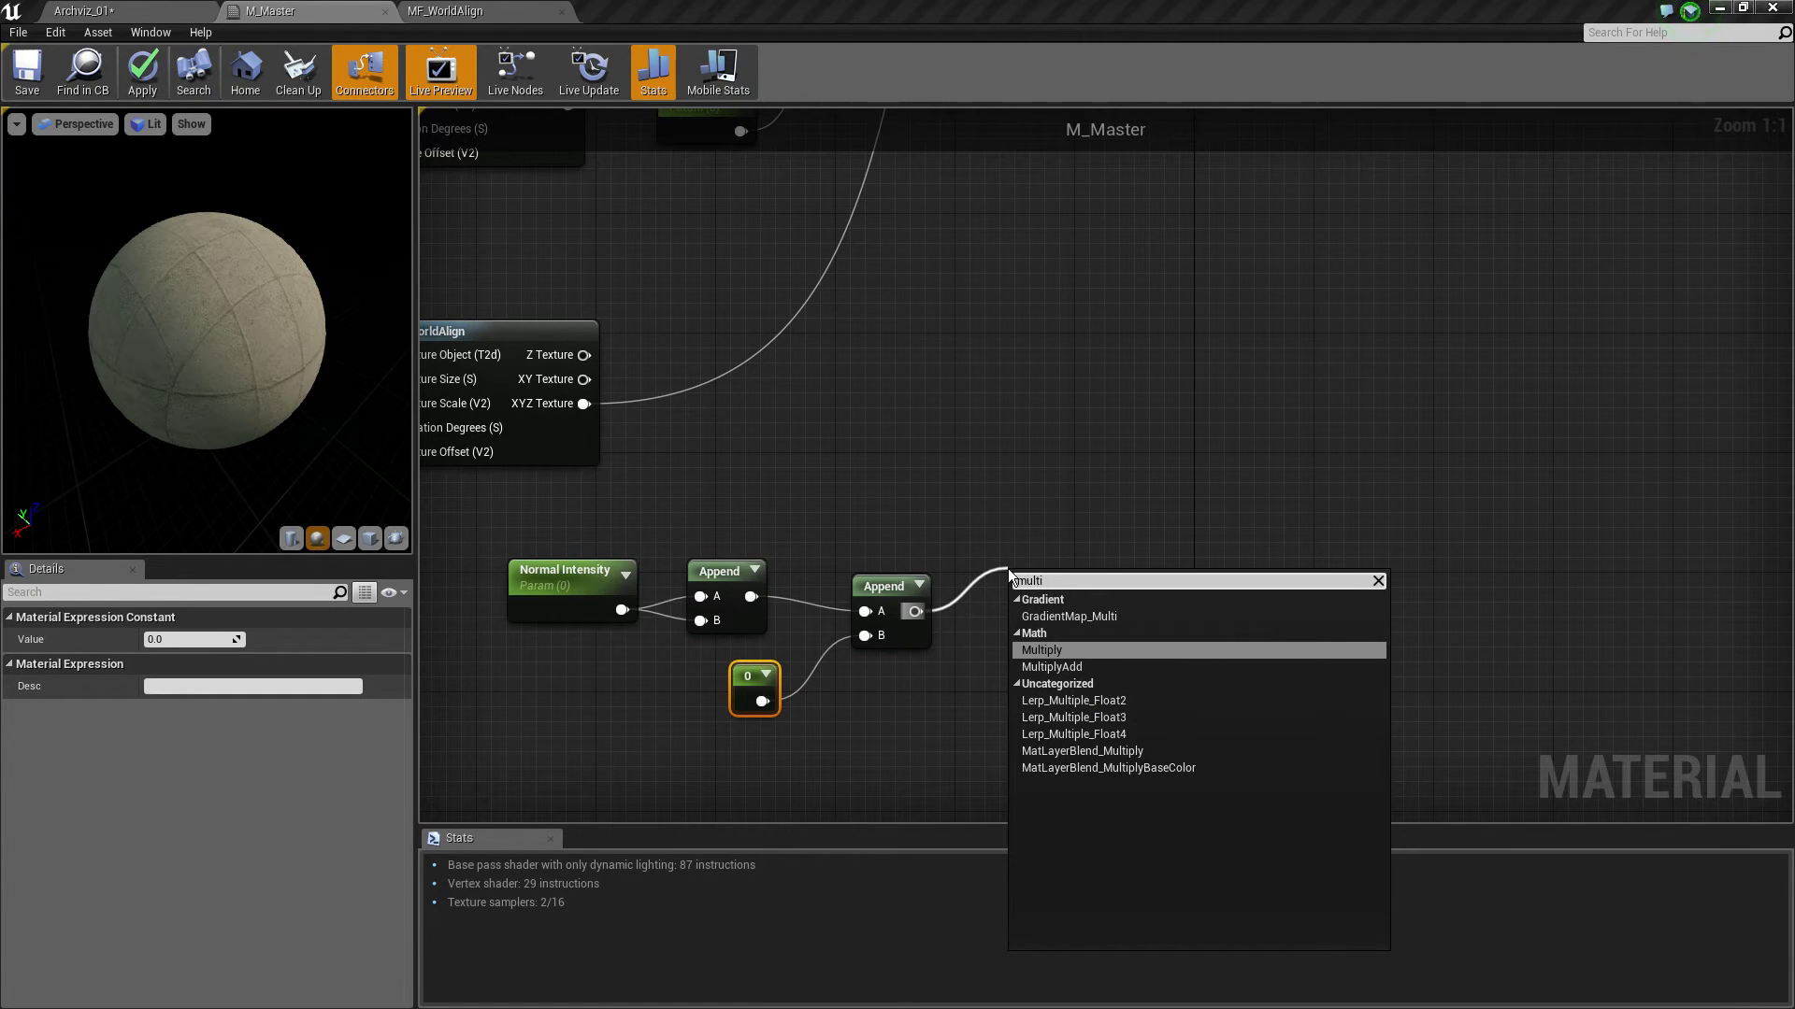
key(Down)
key(Return)
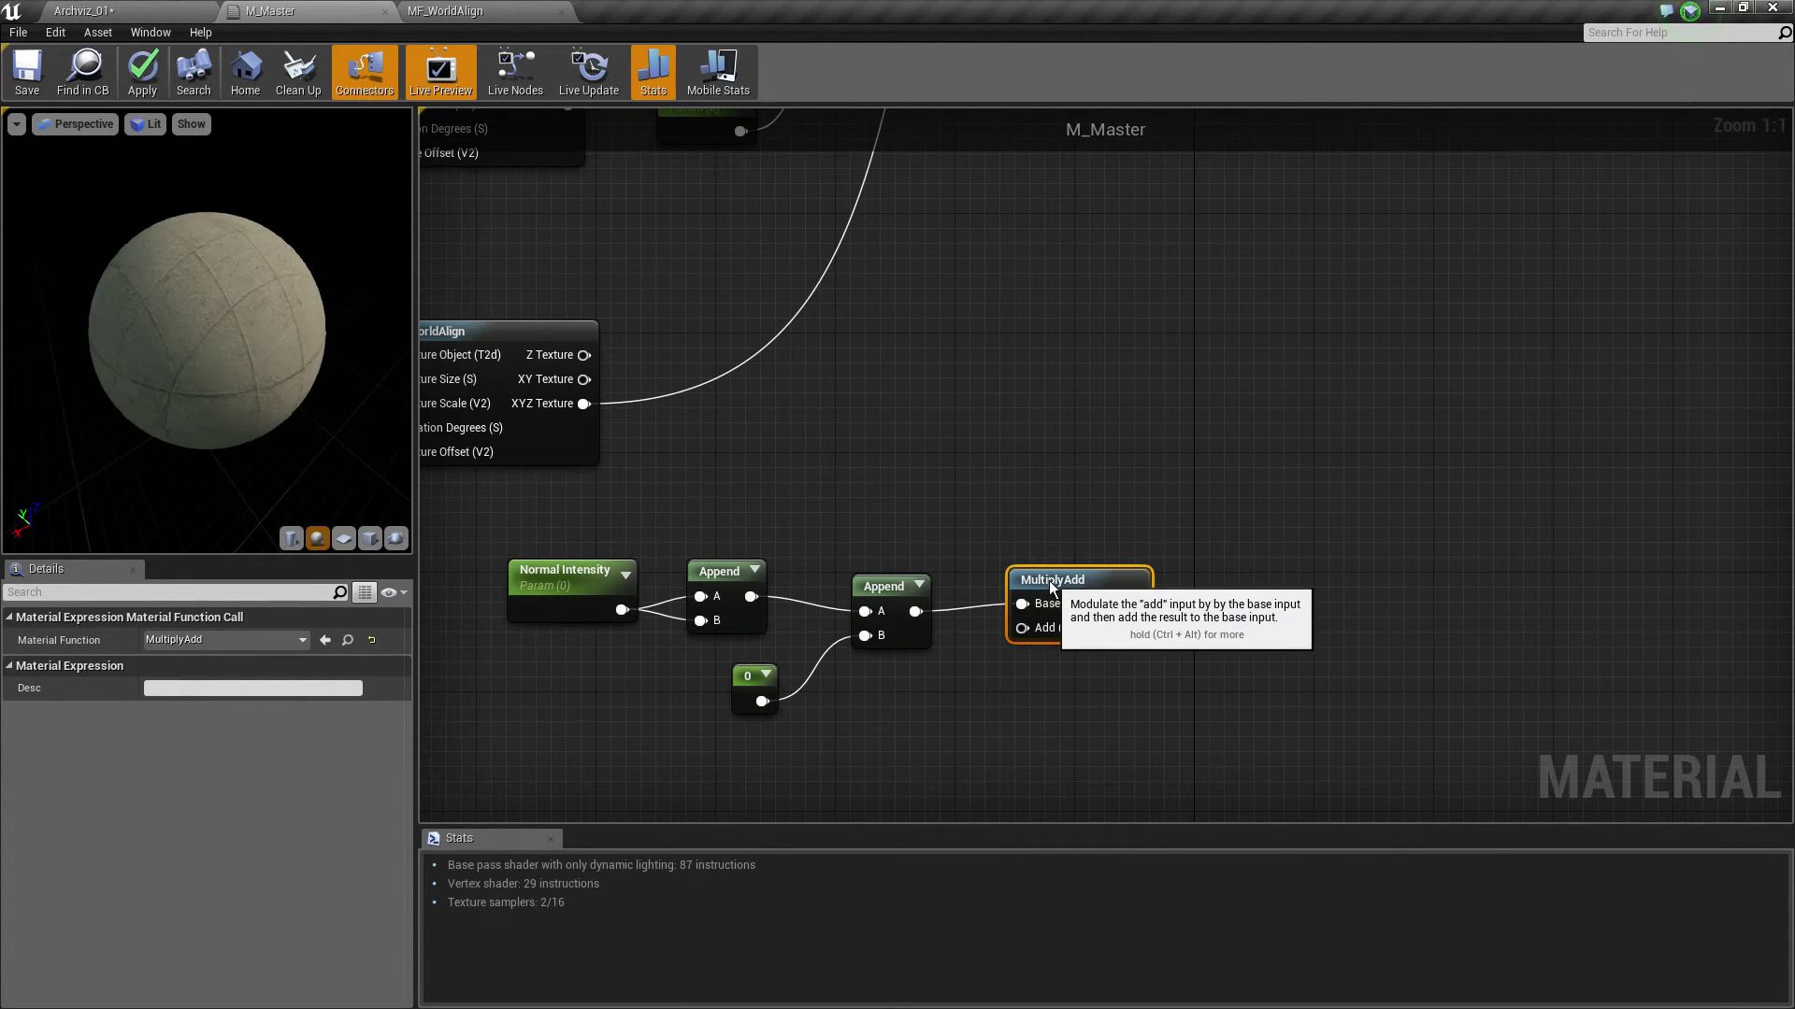
mouse_move(1034, 561)
right_down()
mouse_move(1186, 594)
mouse_move(1040, 566)
right_up()
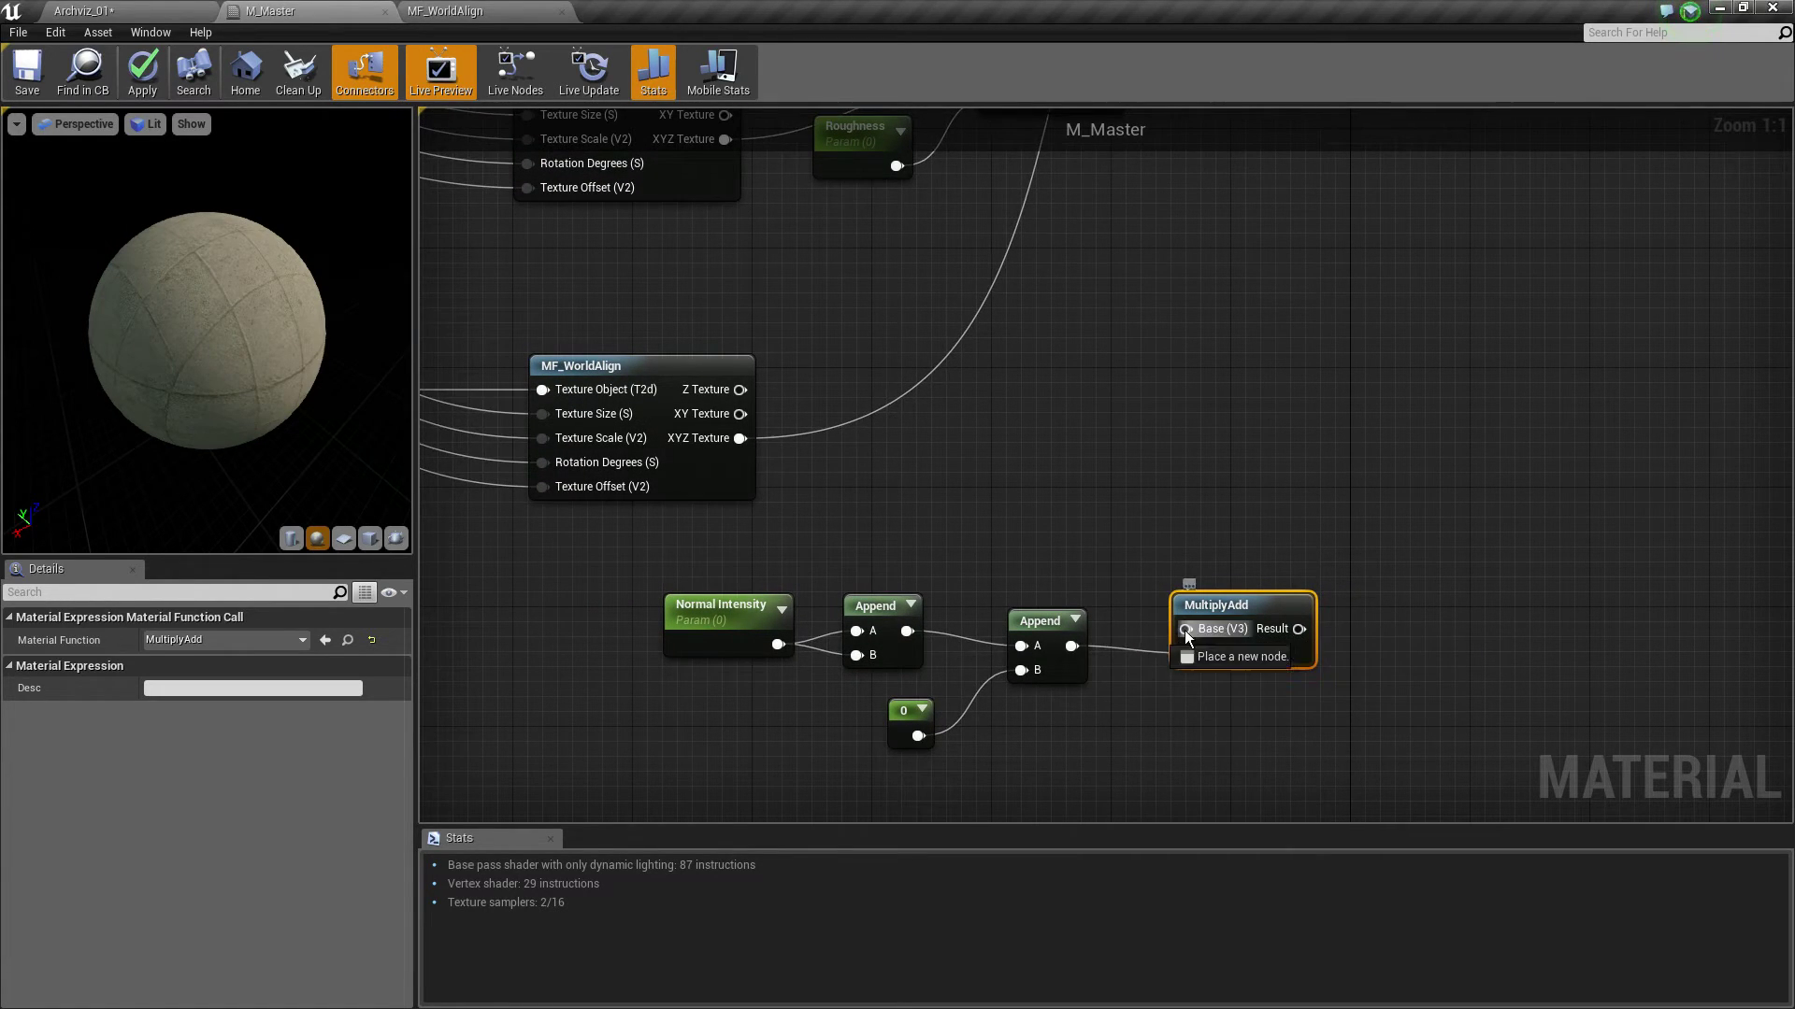
drag(1185, 630, 739, 438)
scroll(946, 546, down, 1)
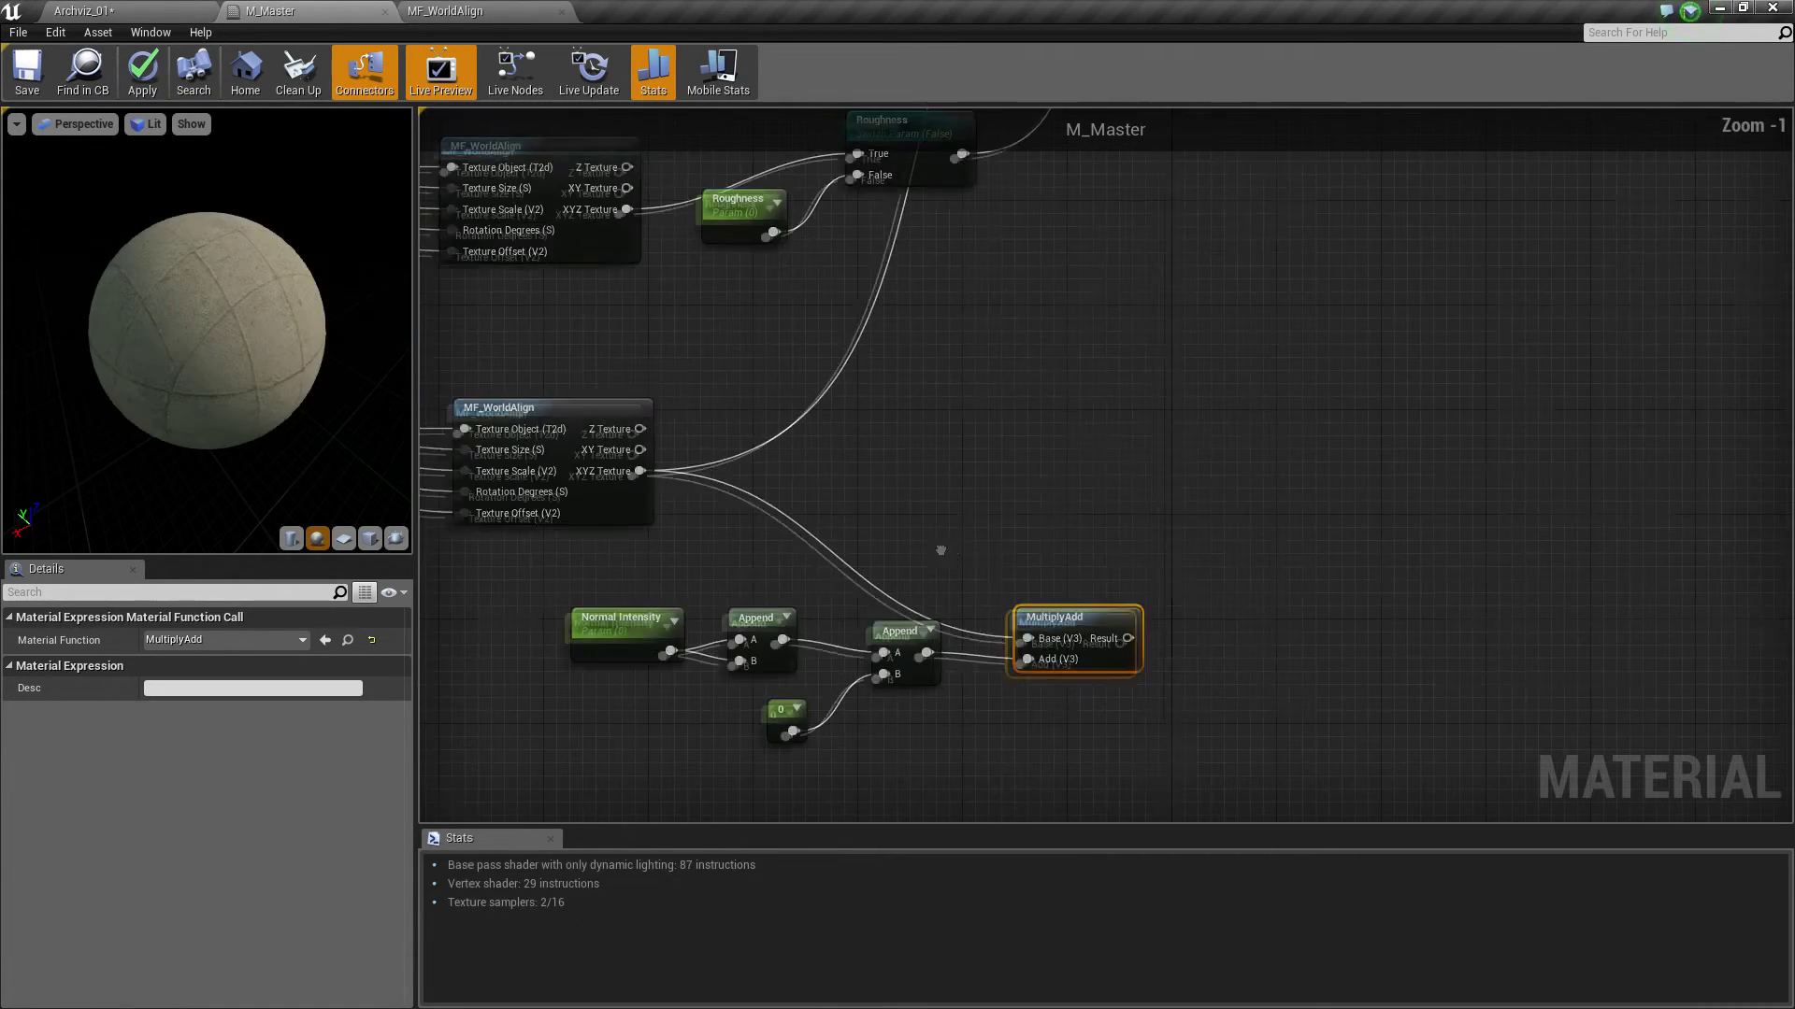
right_drag(946, 546, 804, 629)
Connect MultiplyAdd's Result to the material's Normal input
mouse_move(987, 721)
mouse_down()
mouse_move(1007, 669)
mouse_move(1089, 626)
mouse_up()
scroll(1089, 626, down, 1)
right_drag(1090, 626, 1011, 486)
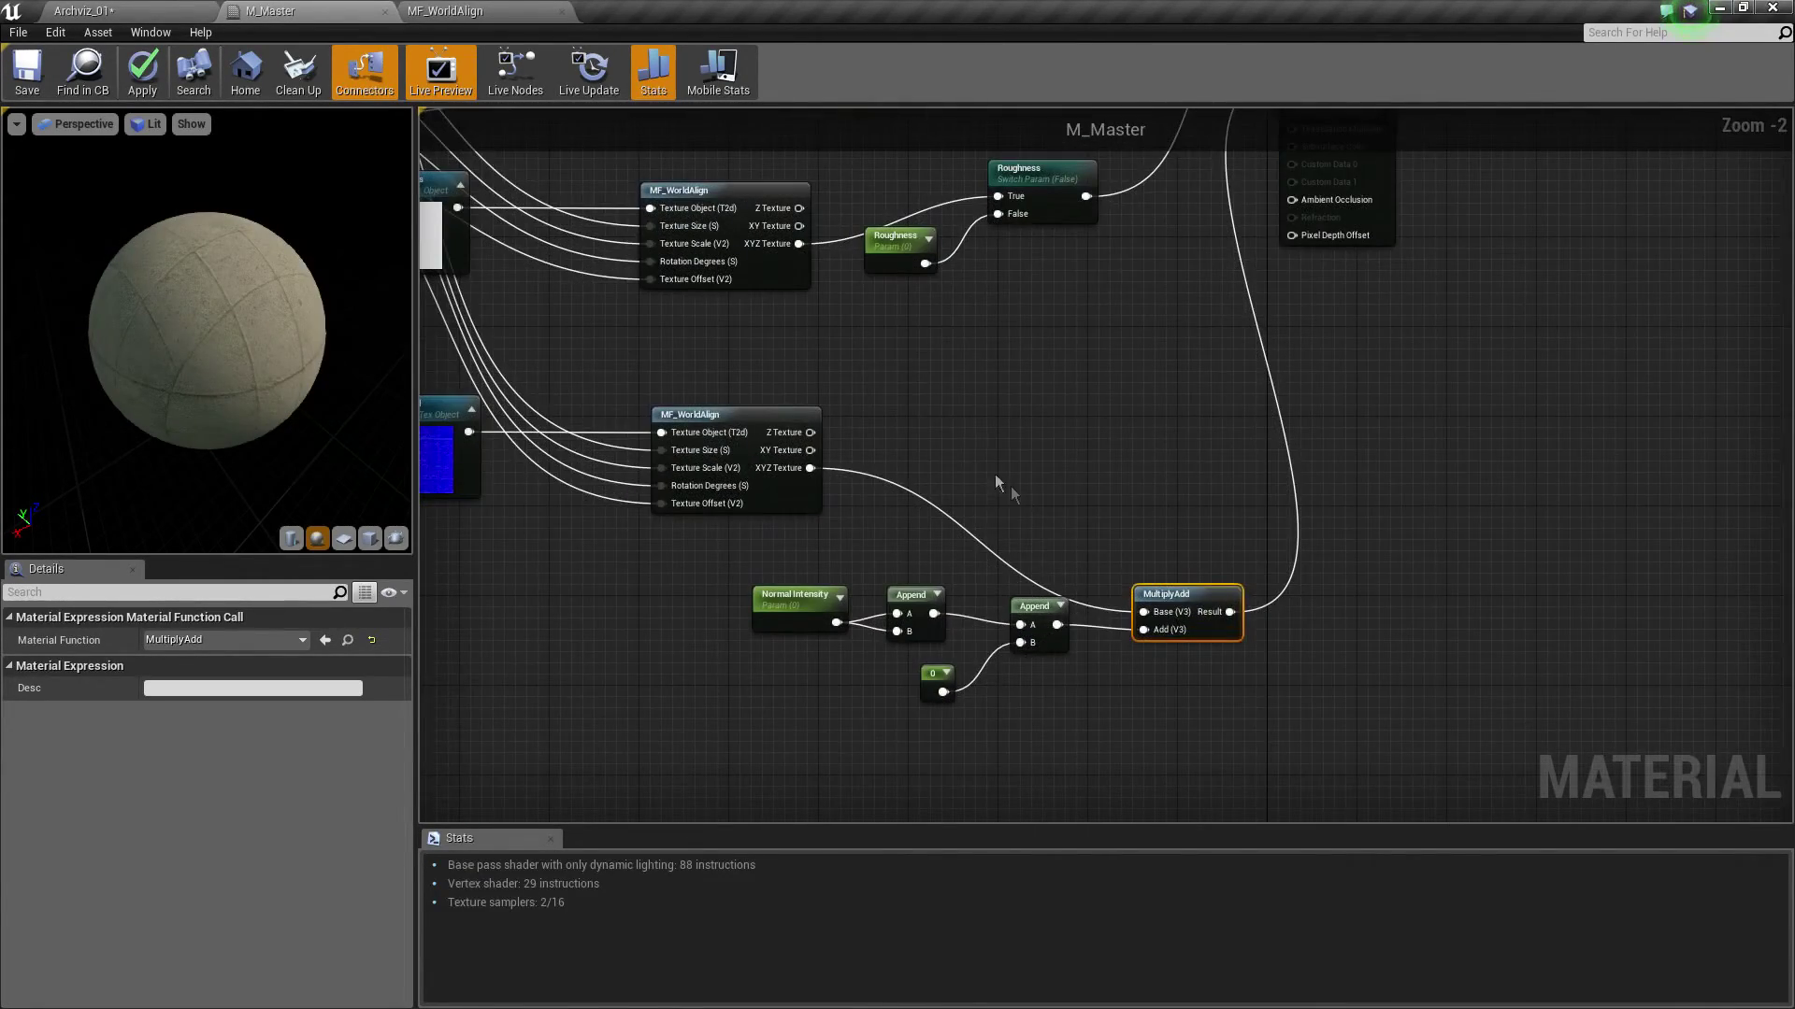
click(1214, 673)
drag(737, 583, 1253, 733)
Set Normal Intensity's default value to 1.0
click(794, 621)
scroll(793, 622, up, 2)
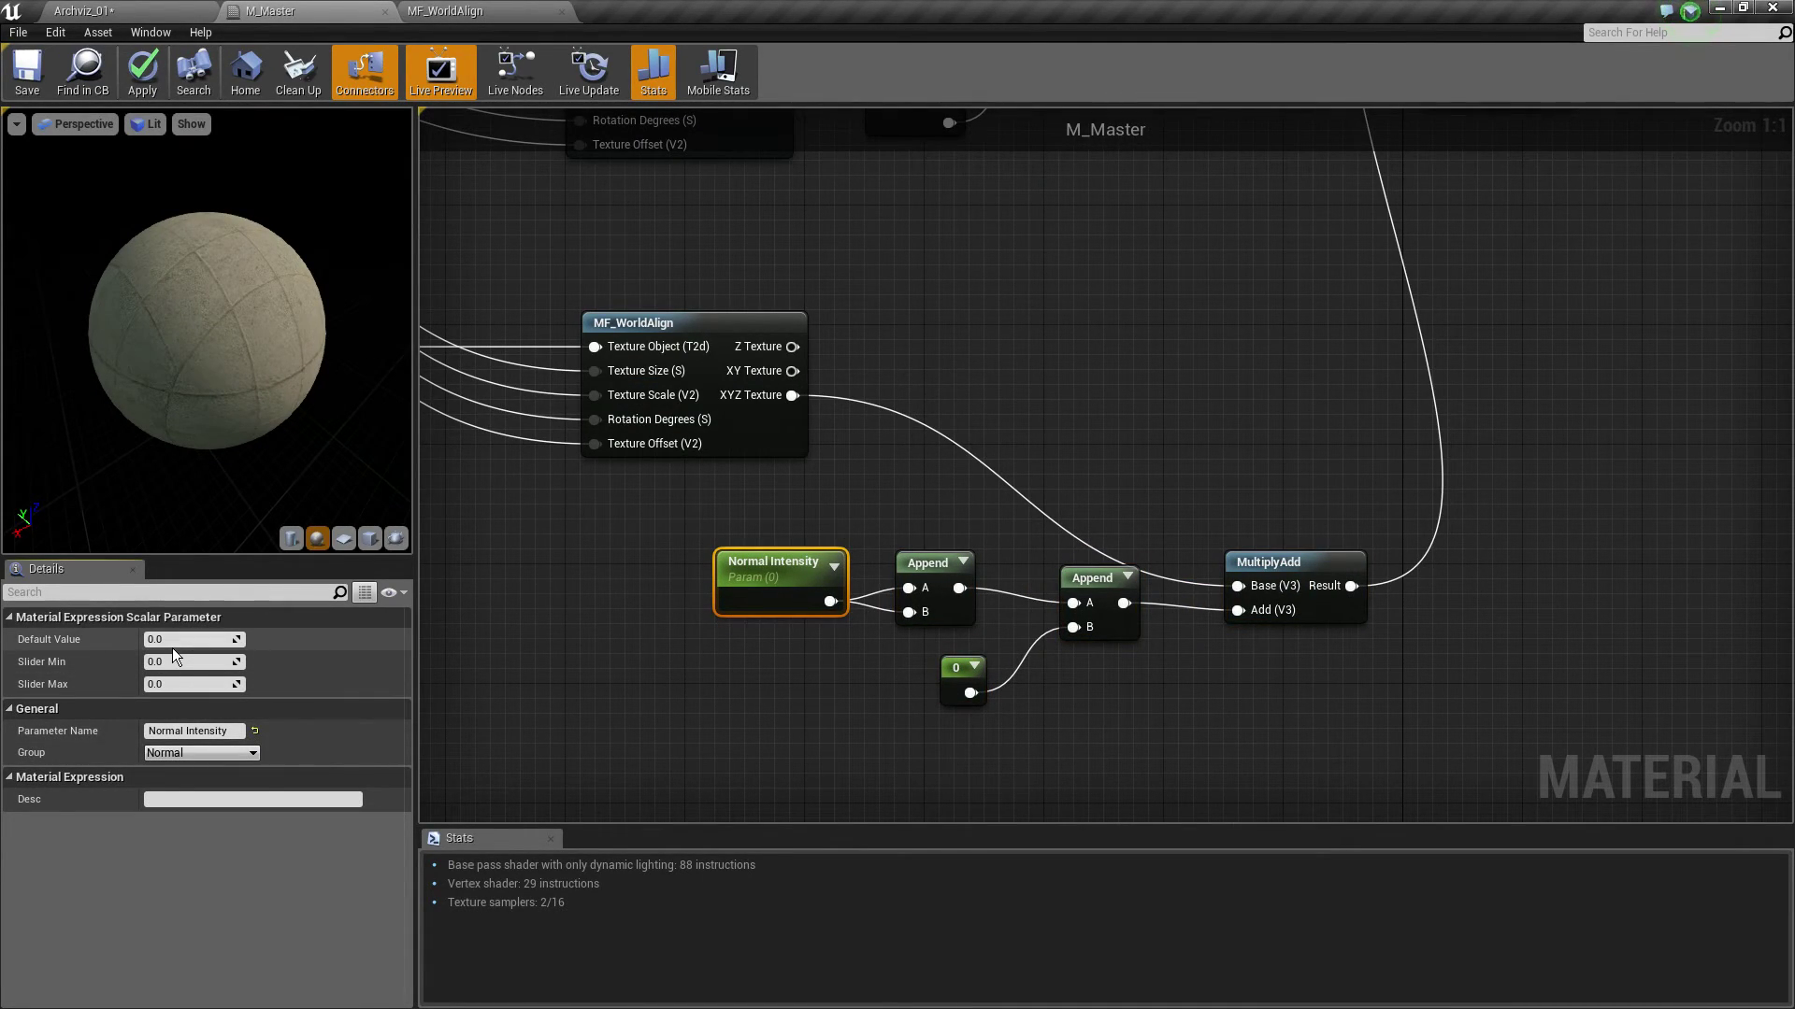
drag(175, 648, 184, 648)
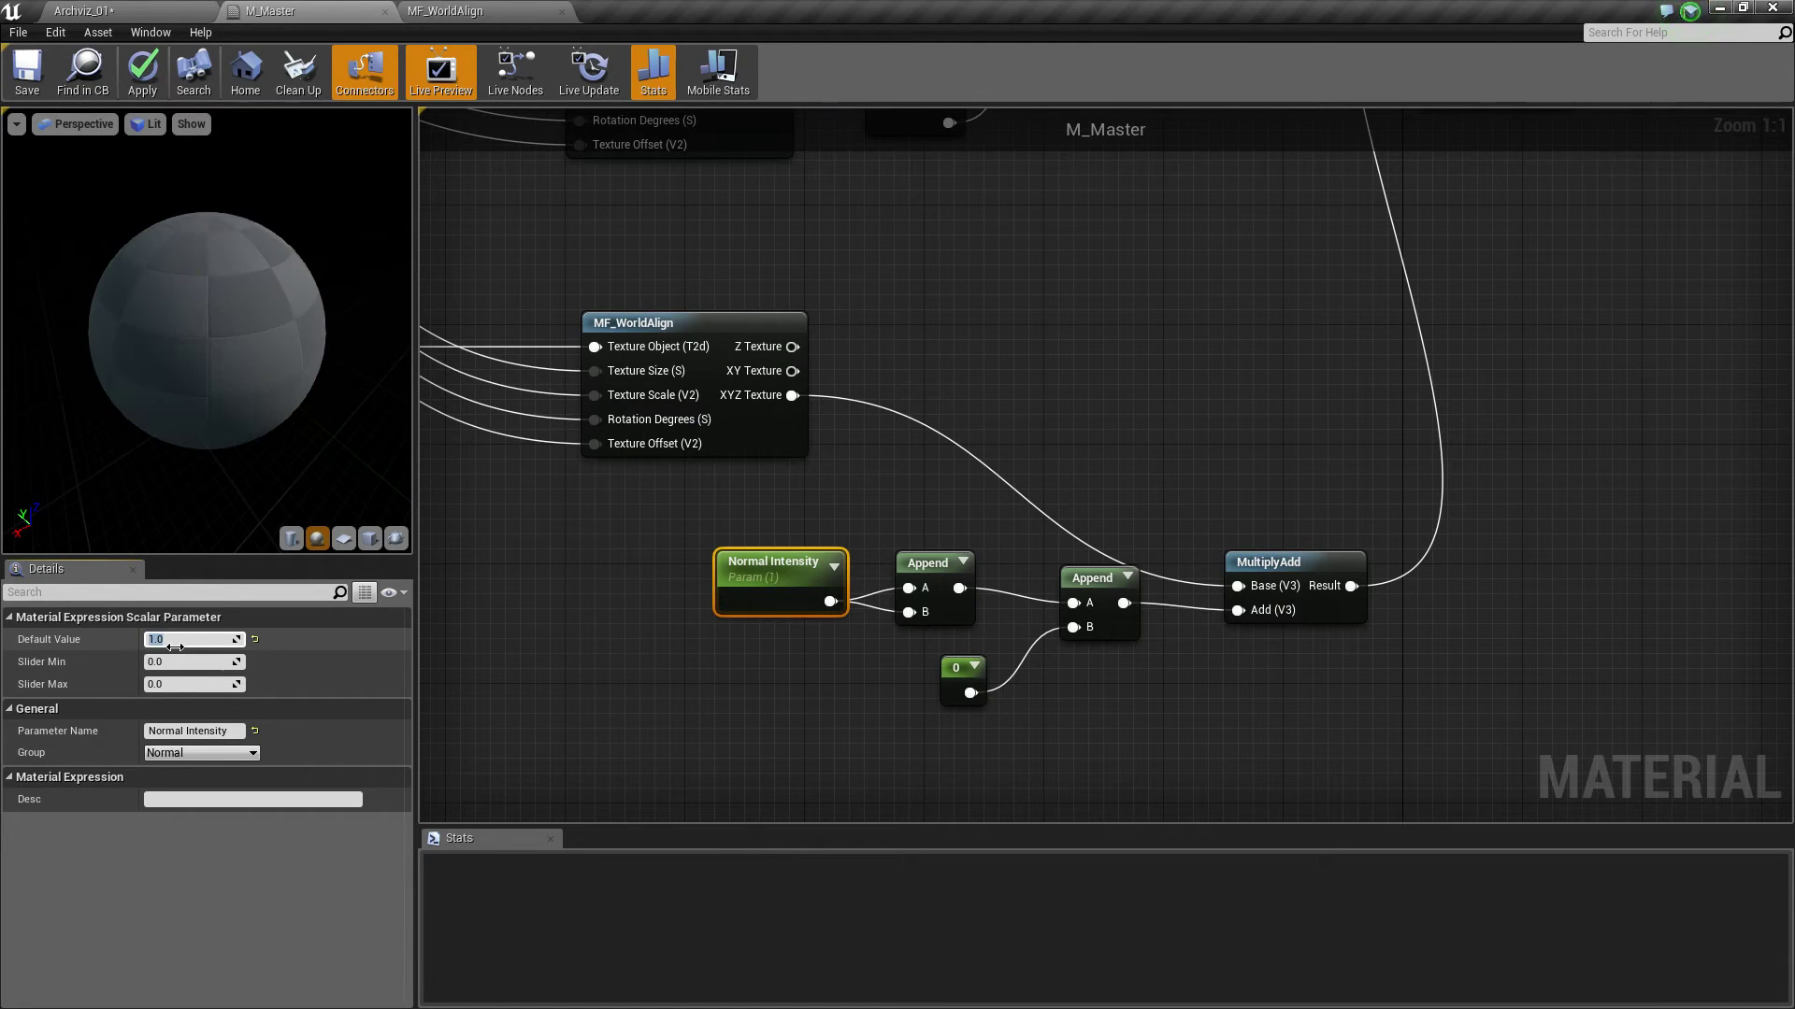
right_drag(202, 367, 202, 401)
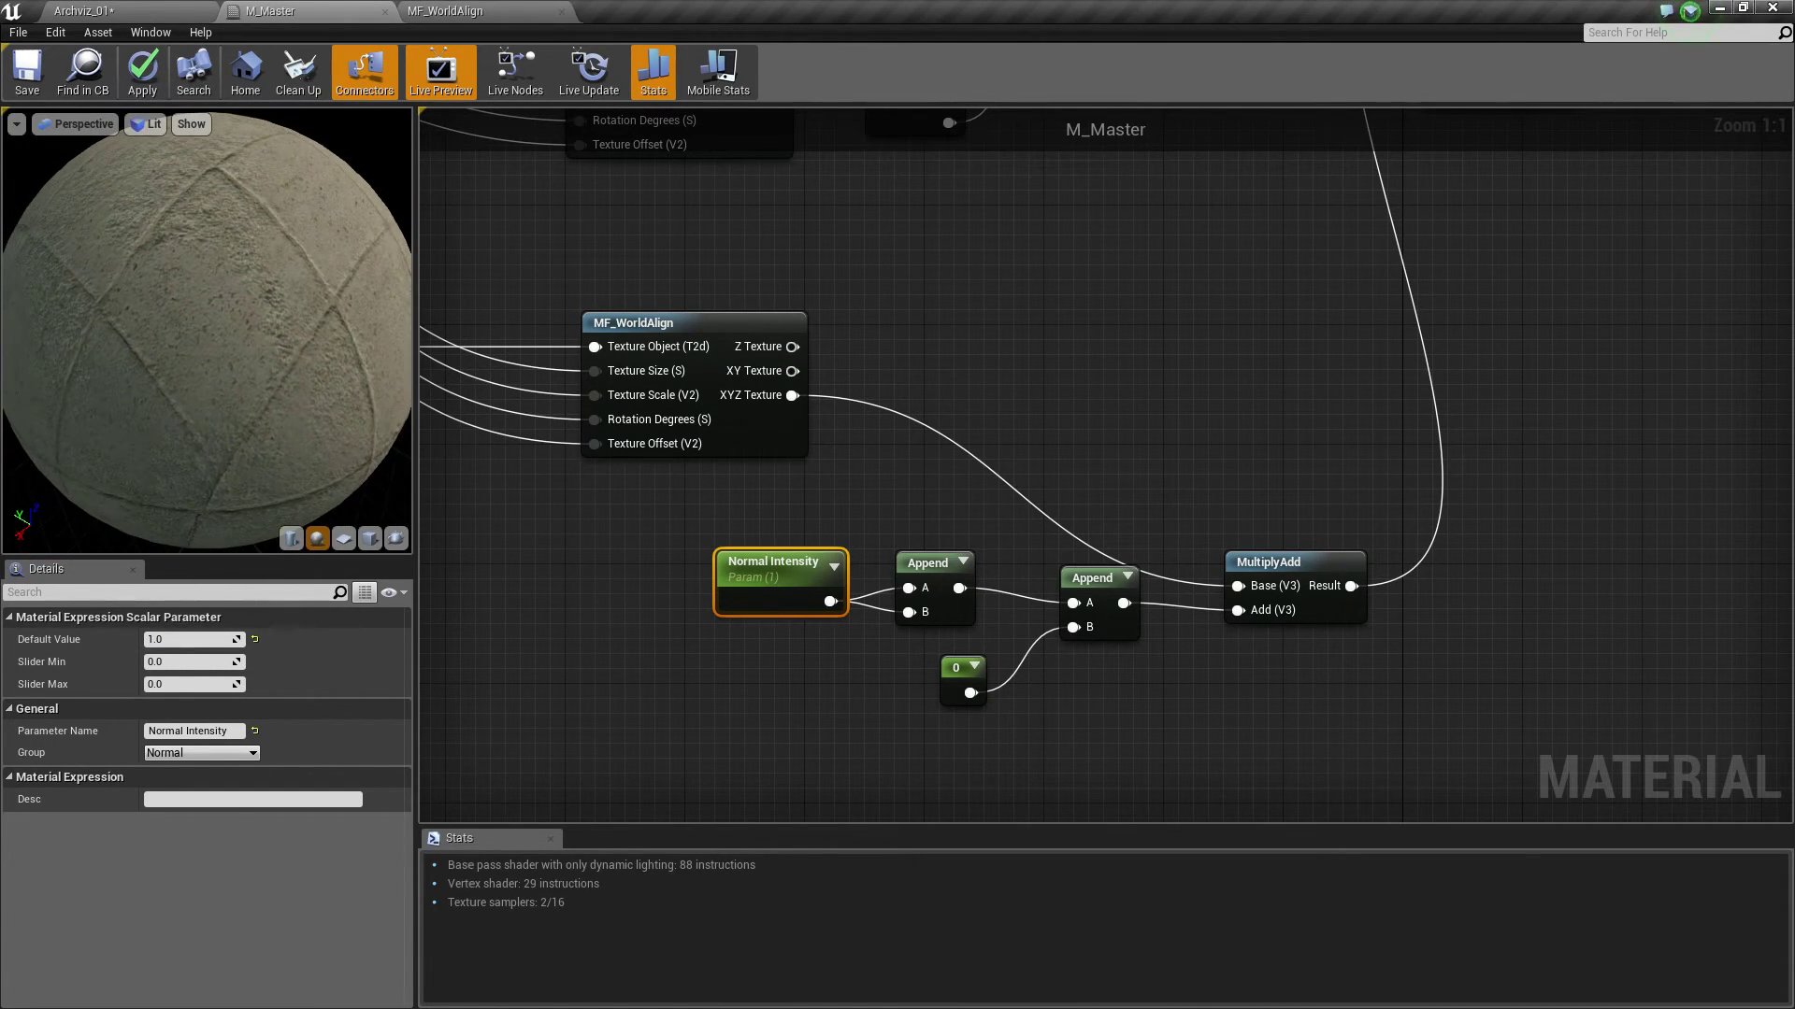
Tidy the Normal Intensity node chain, apply M_Master, and return to Archviz_01
right_drag(569, 517, 546, 456)
mouse_move(637, 451)
mouse_down()
mouse_move(1252, 560)
mouse_move(1191, 447)
mouse_up()
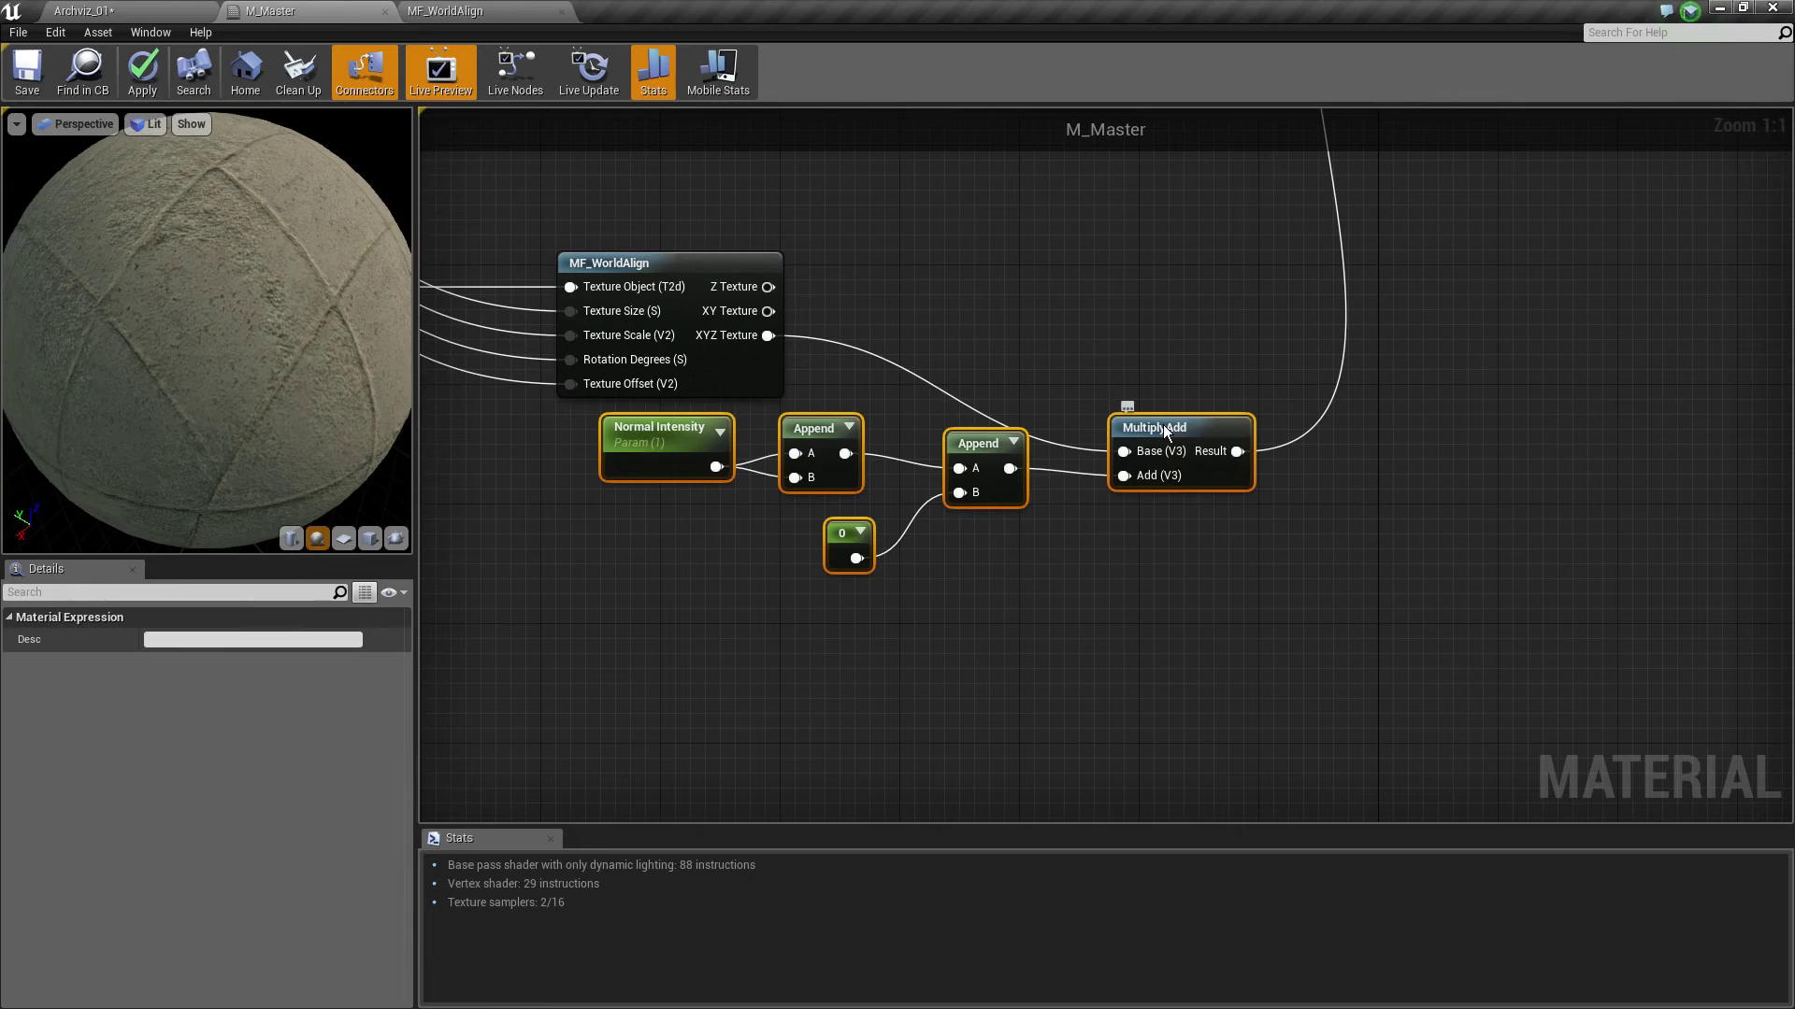
scroll(1001, 461, down, 1)
right_drag(1002, 461, 1072, 532)
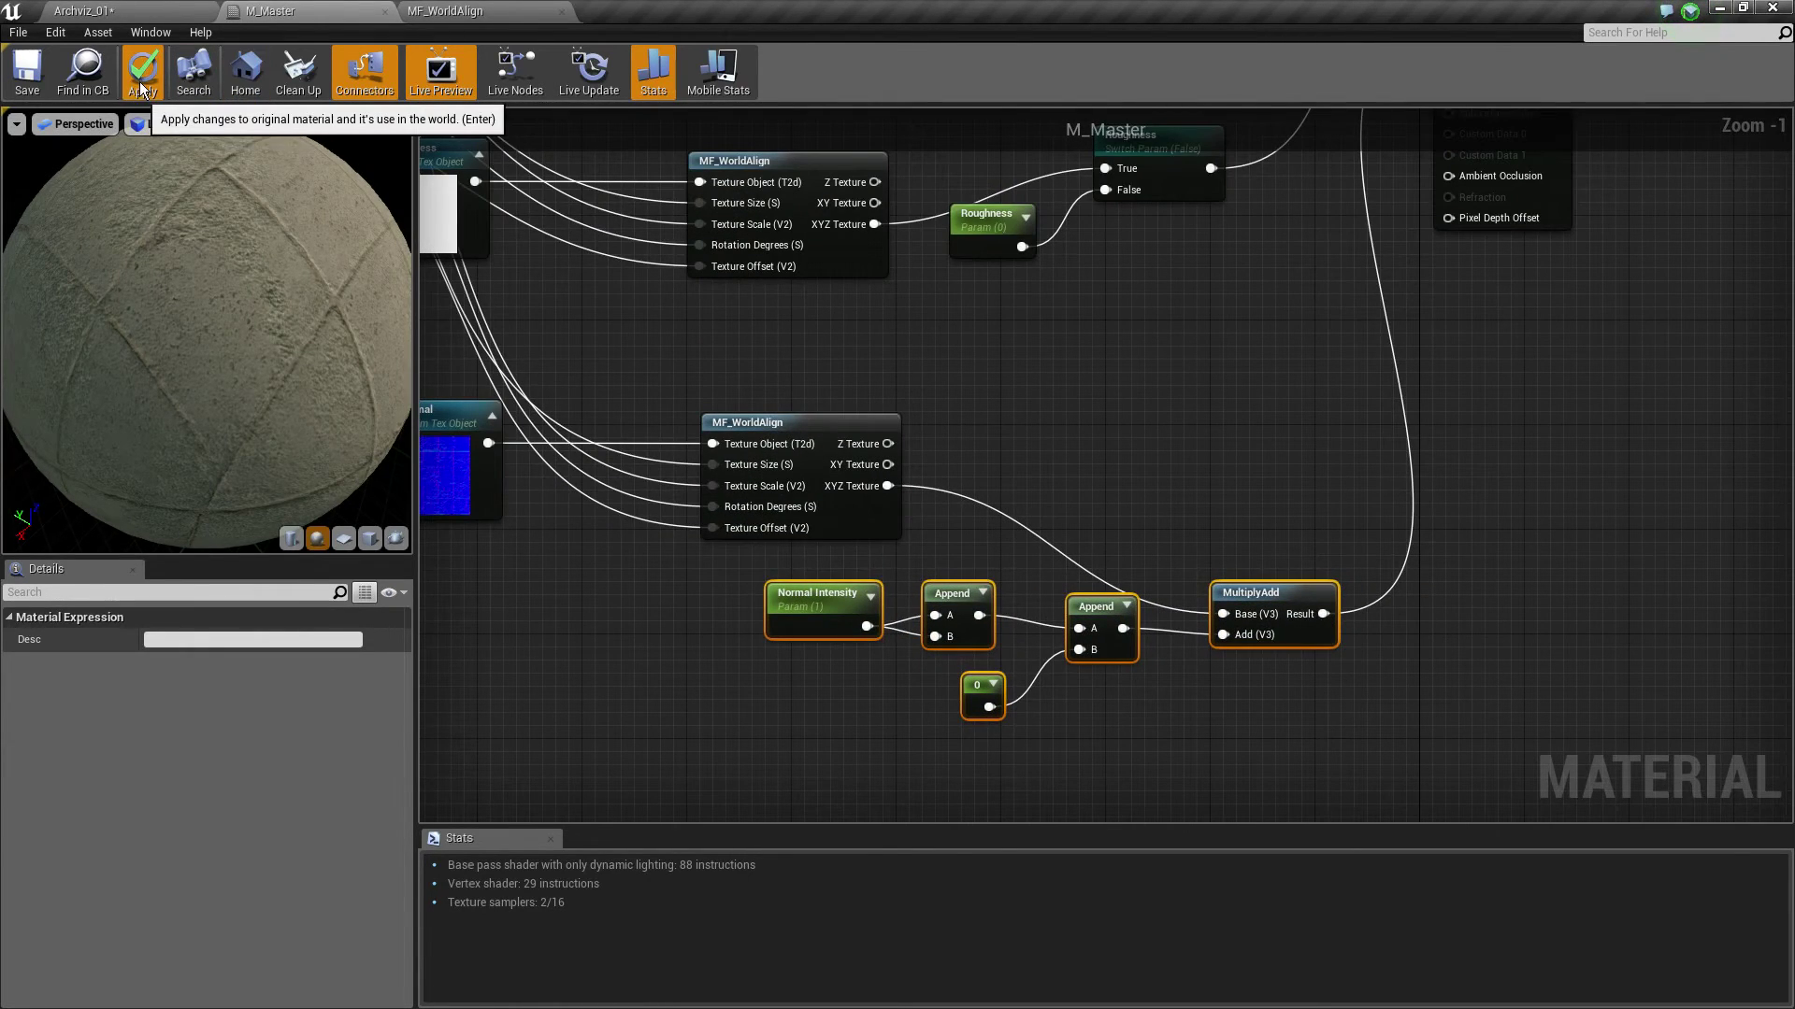
click(37, 73)
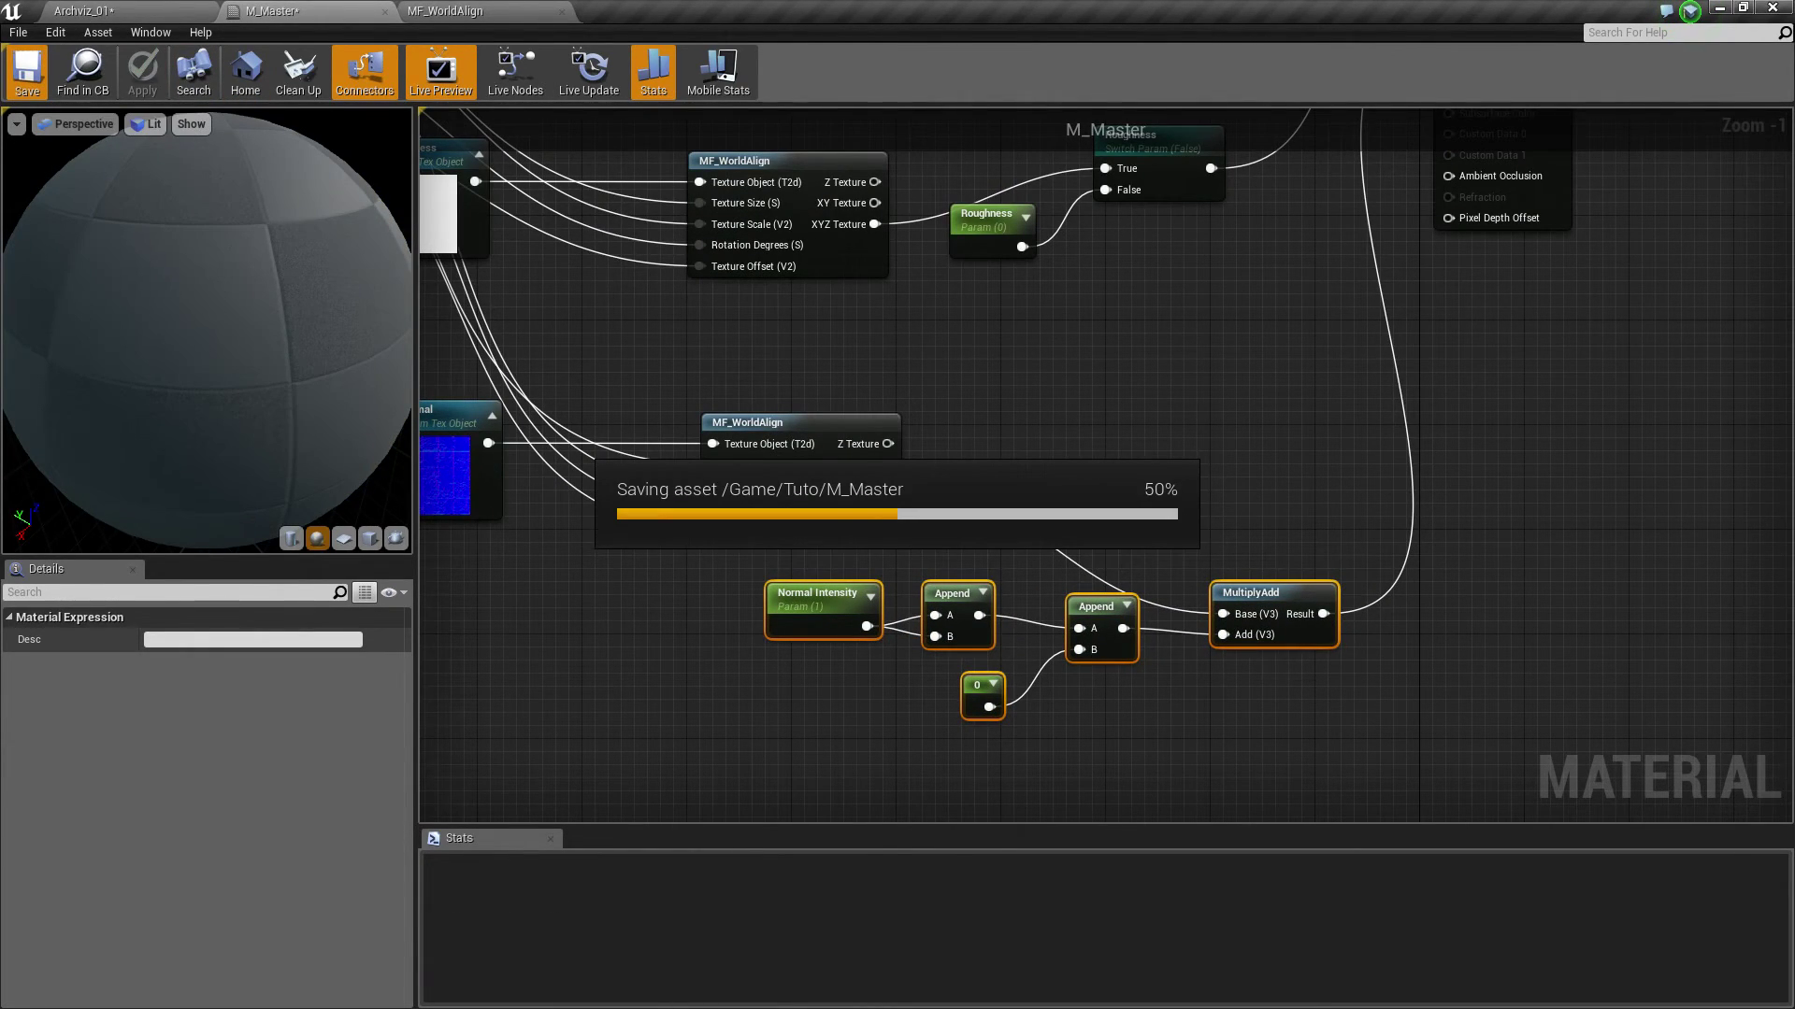
click(84, 10)
right_drag(710, 374, 637, 253)
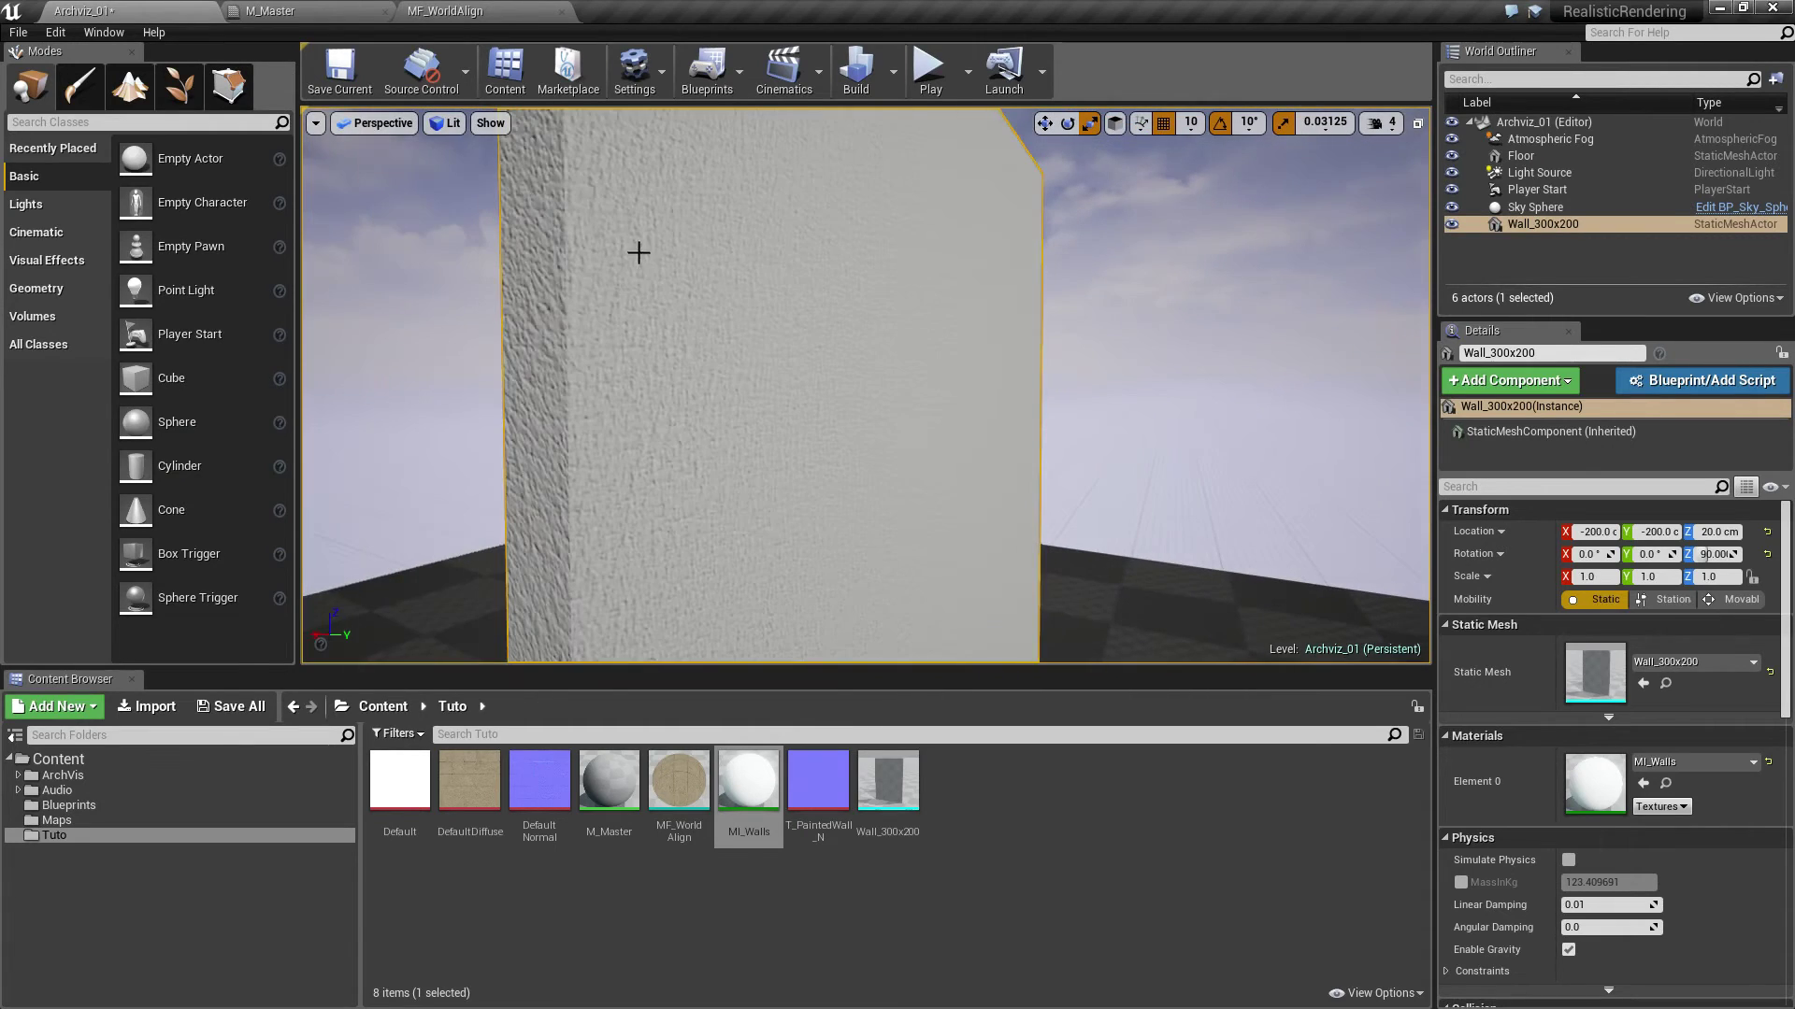
Override Normal Intensity in MI_Walls with a value of 1.5
double_click(1595, 783)
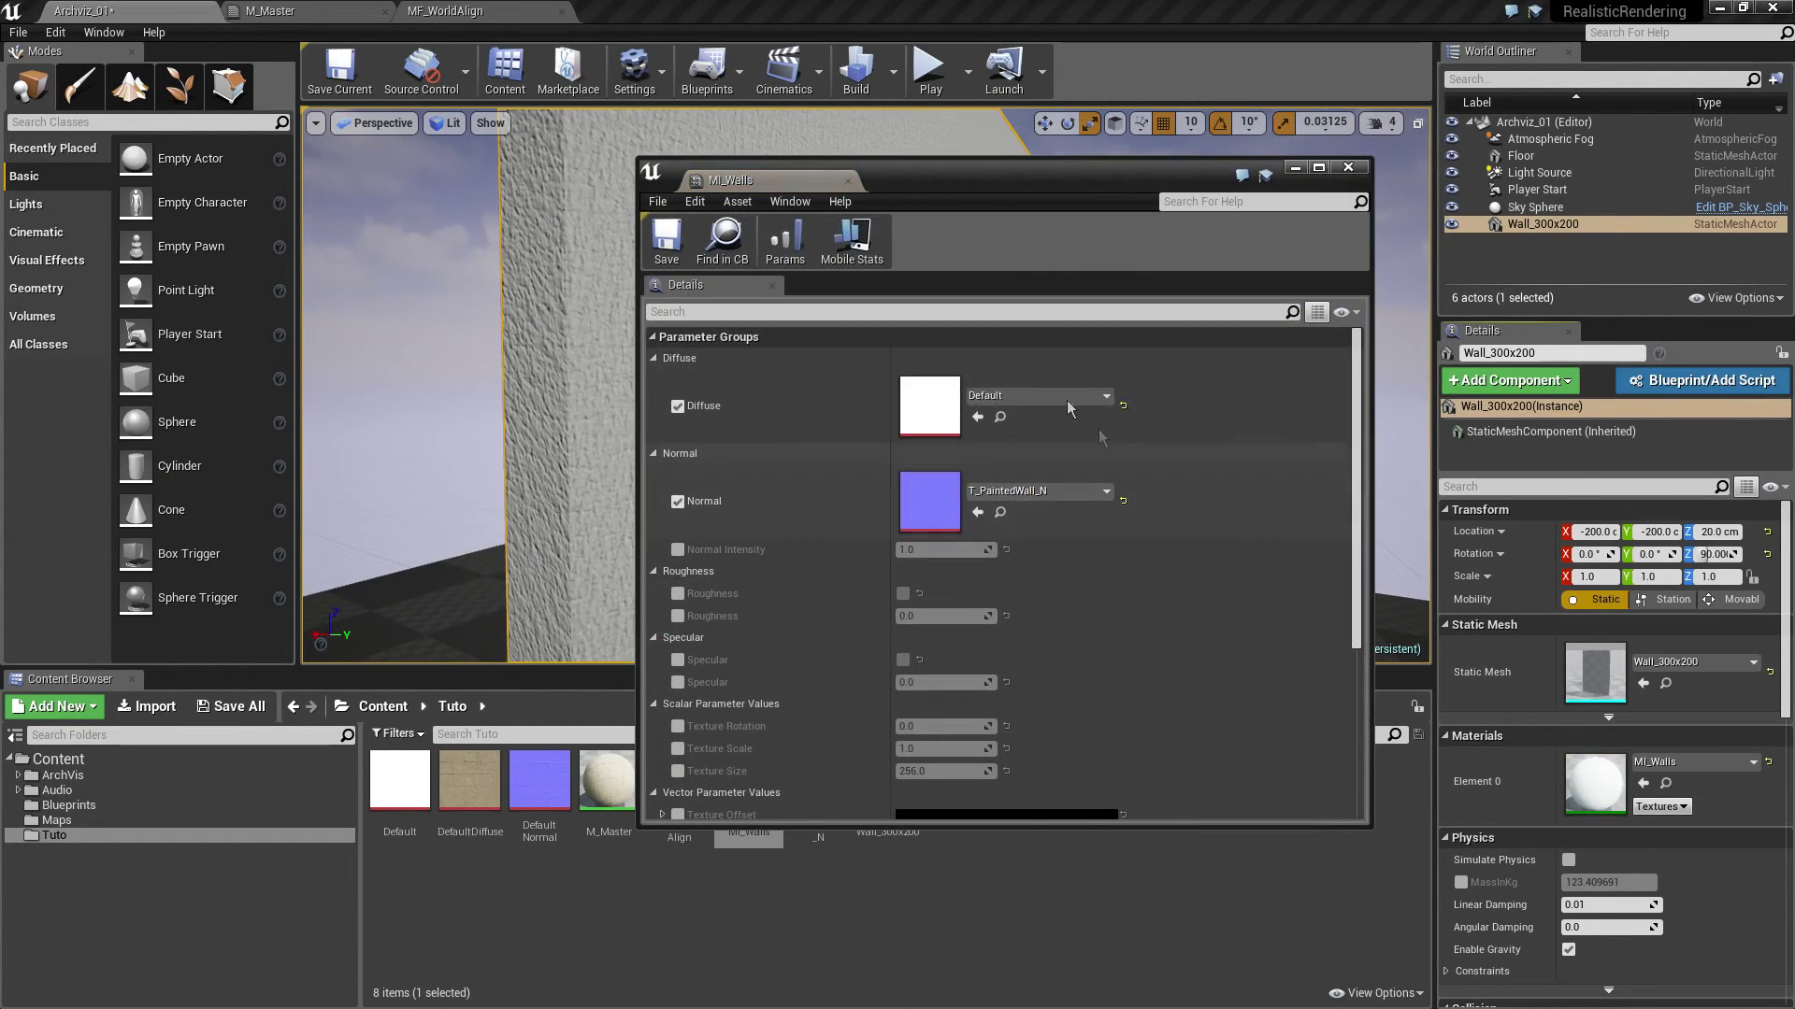
drag(968, 175, 1438, 187)
click(1145, 562)
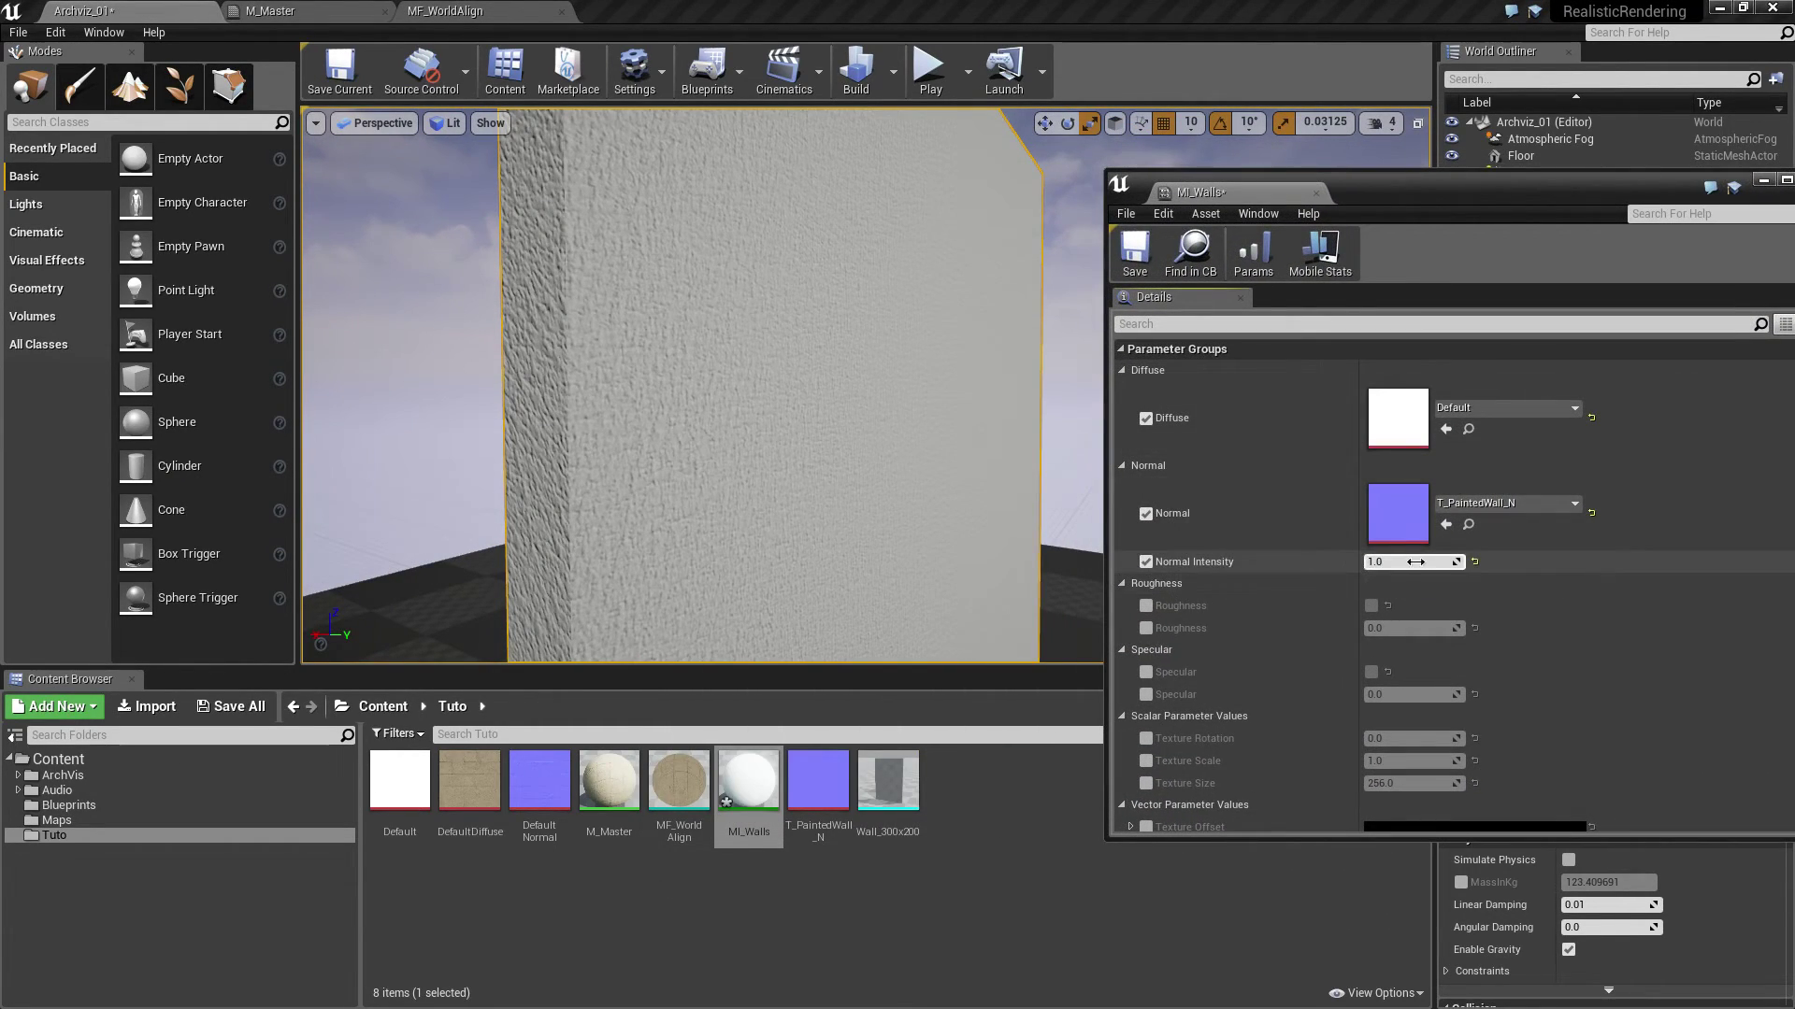
mouse_move(1411, 562)
mouse_down()
mouse_move(1514, 562)
mouse_move(1355, 589)
mouse_up()
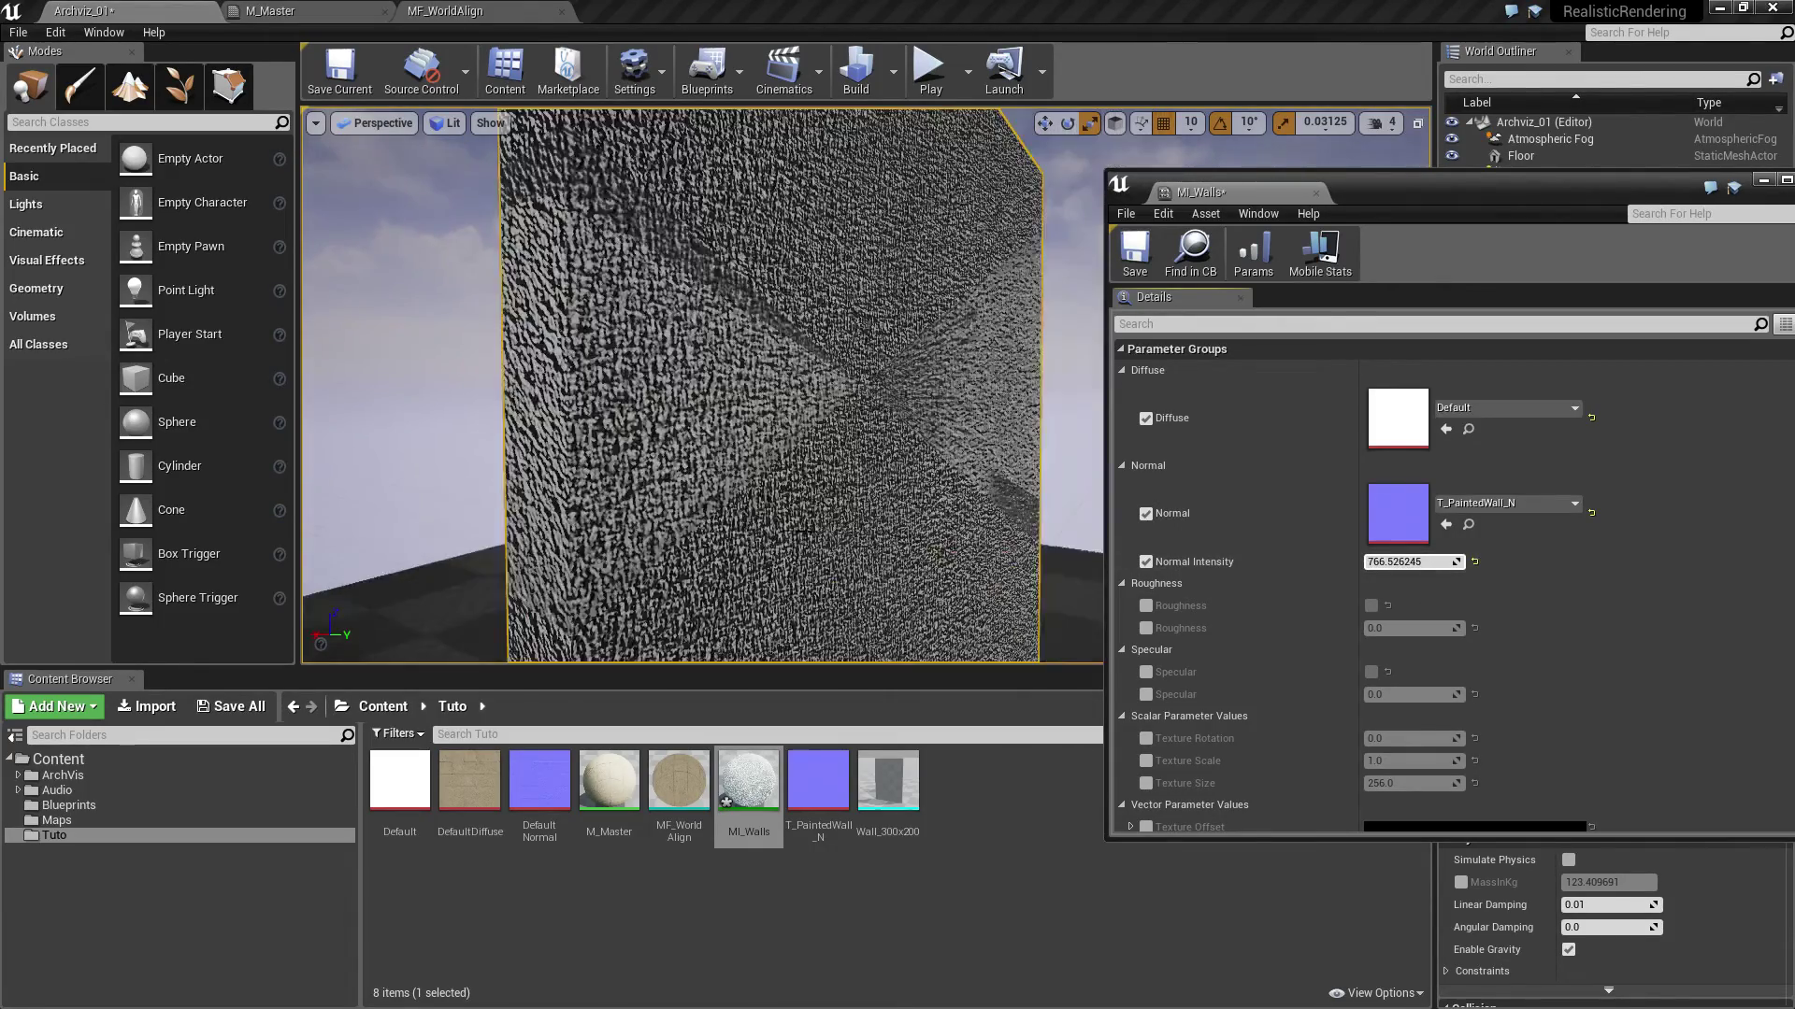
click(1429, 562)
text(1)
key(Return)
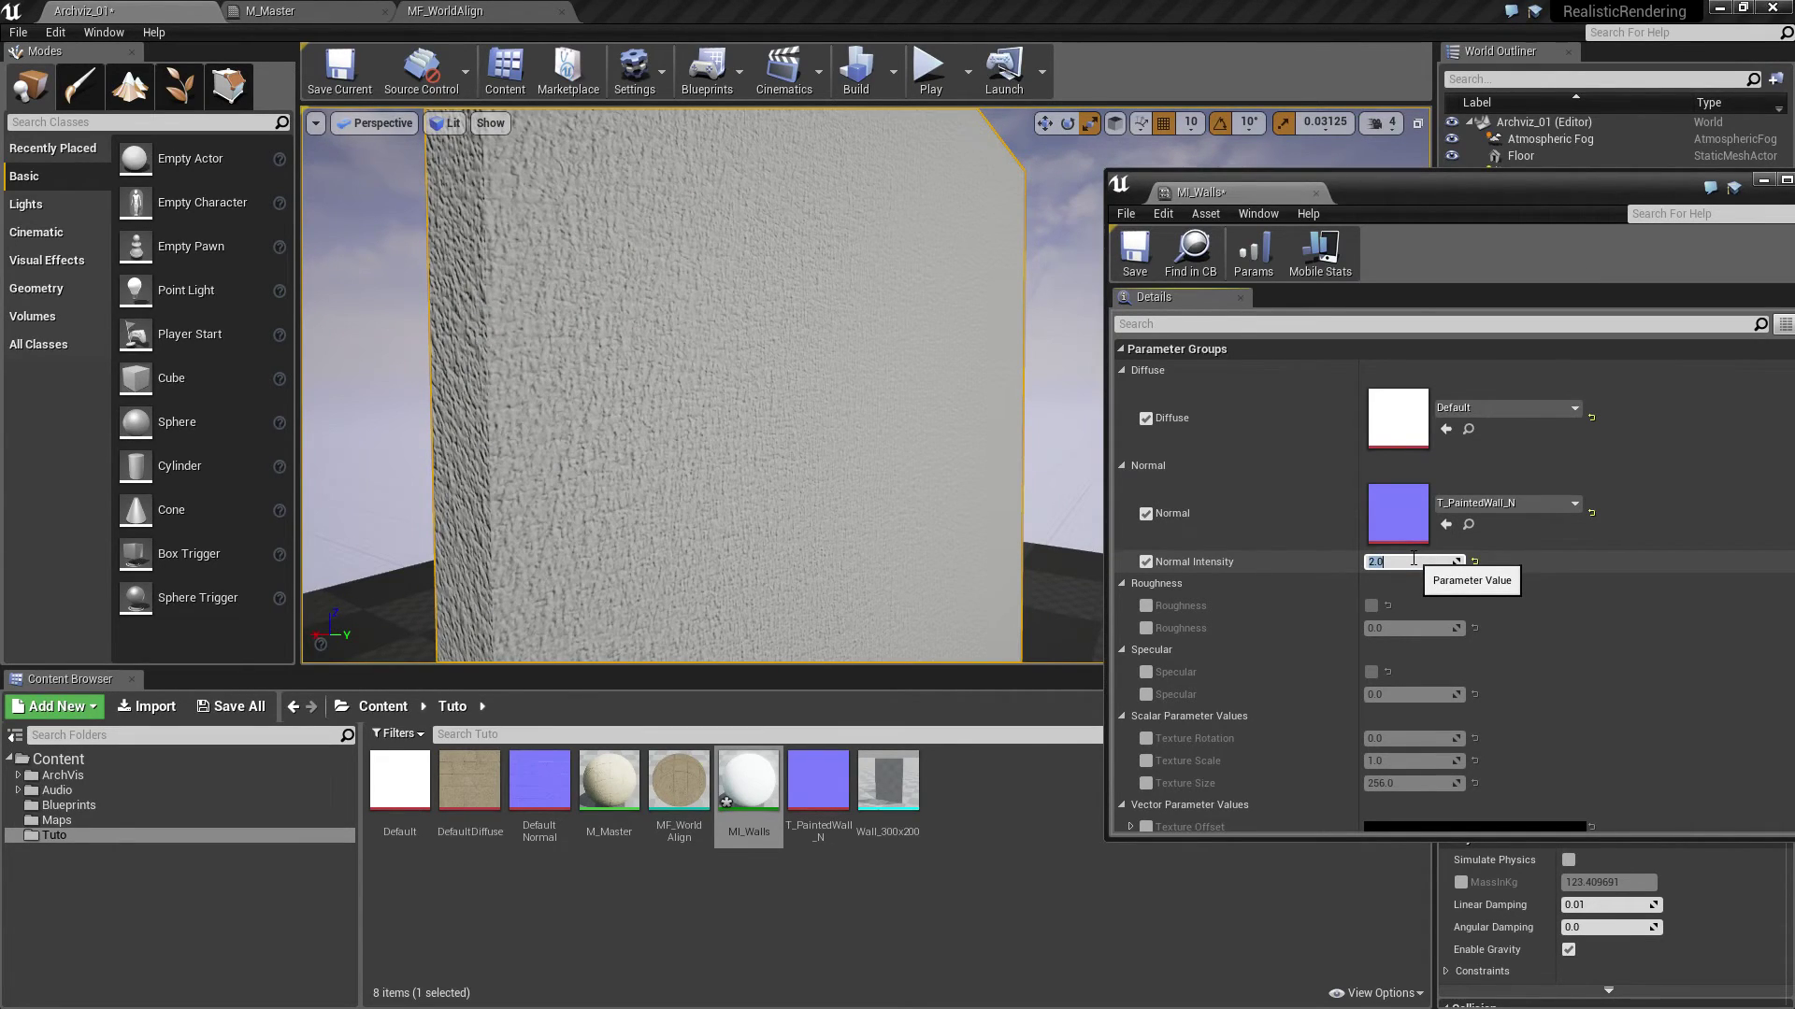
Inspect the wall's bump up close, then close the MI_Walls editor
drag(745, 440, 753, 449)
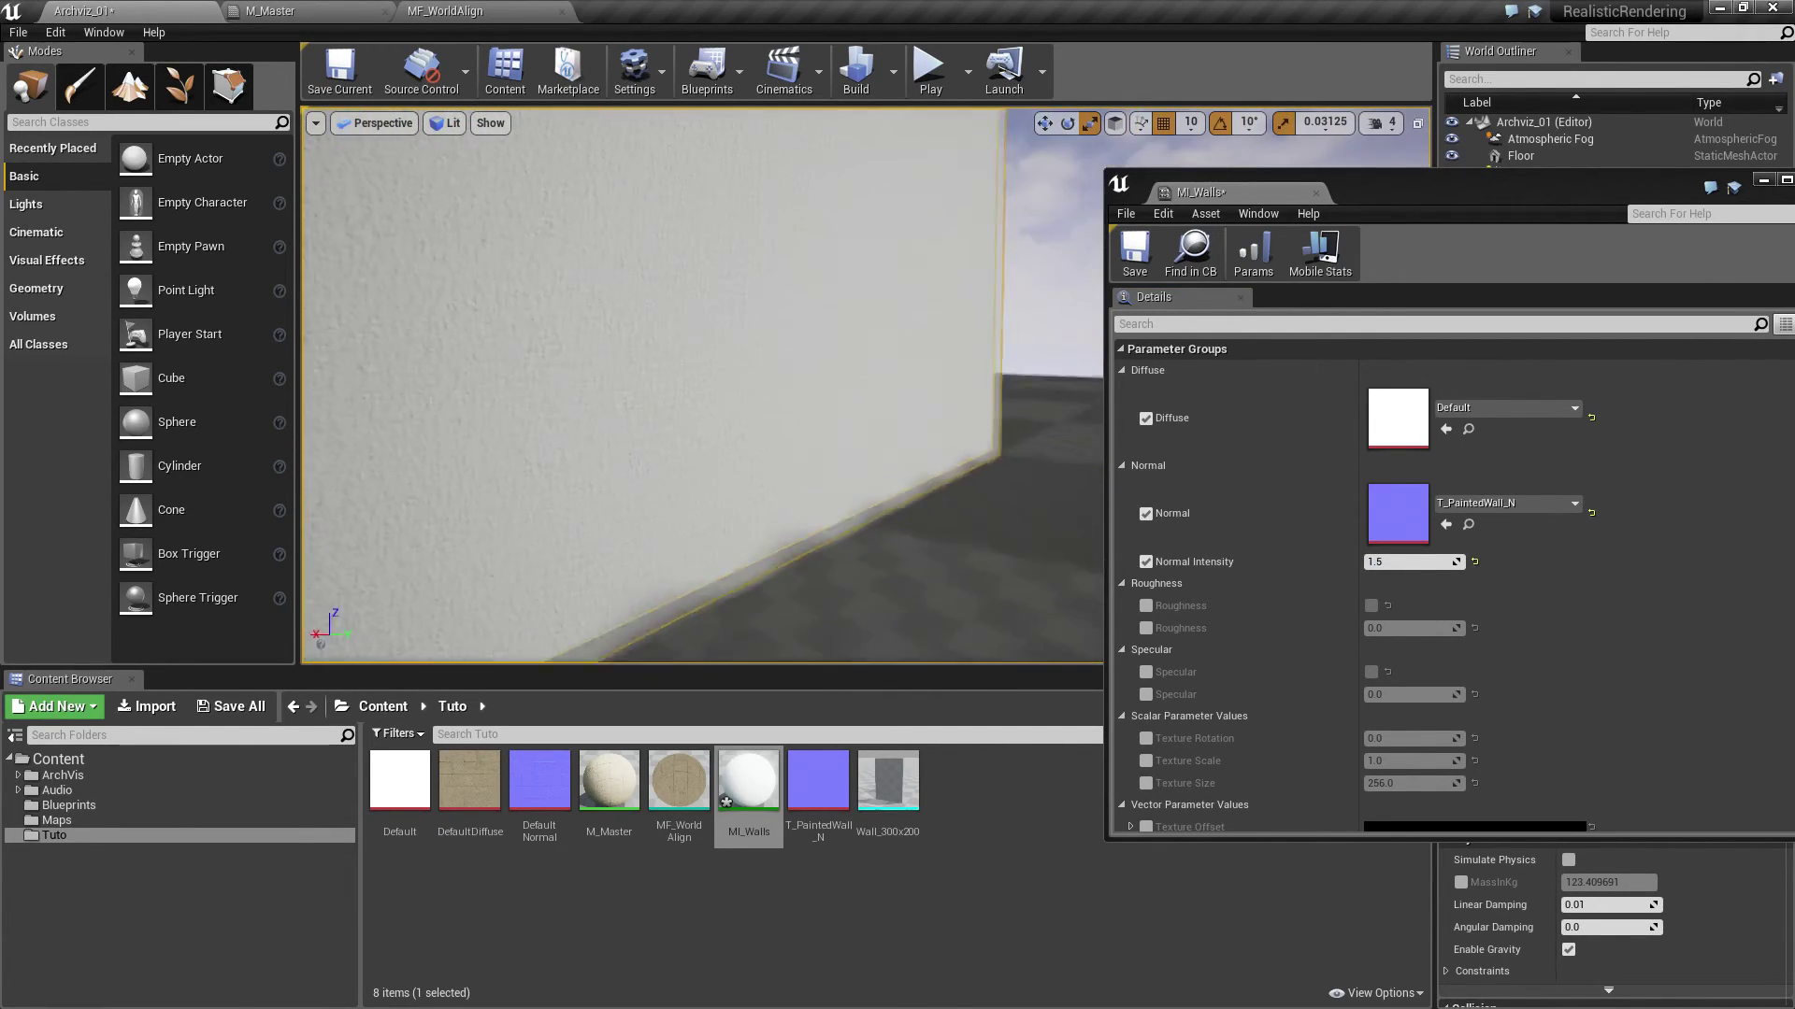
drag(754, 450, 753, 449)
drag(1458, 198, 1109, 209)
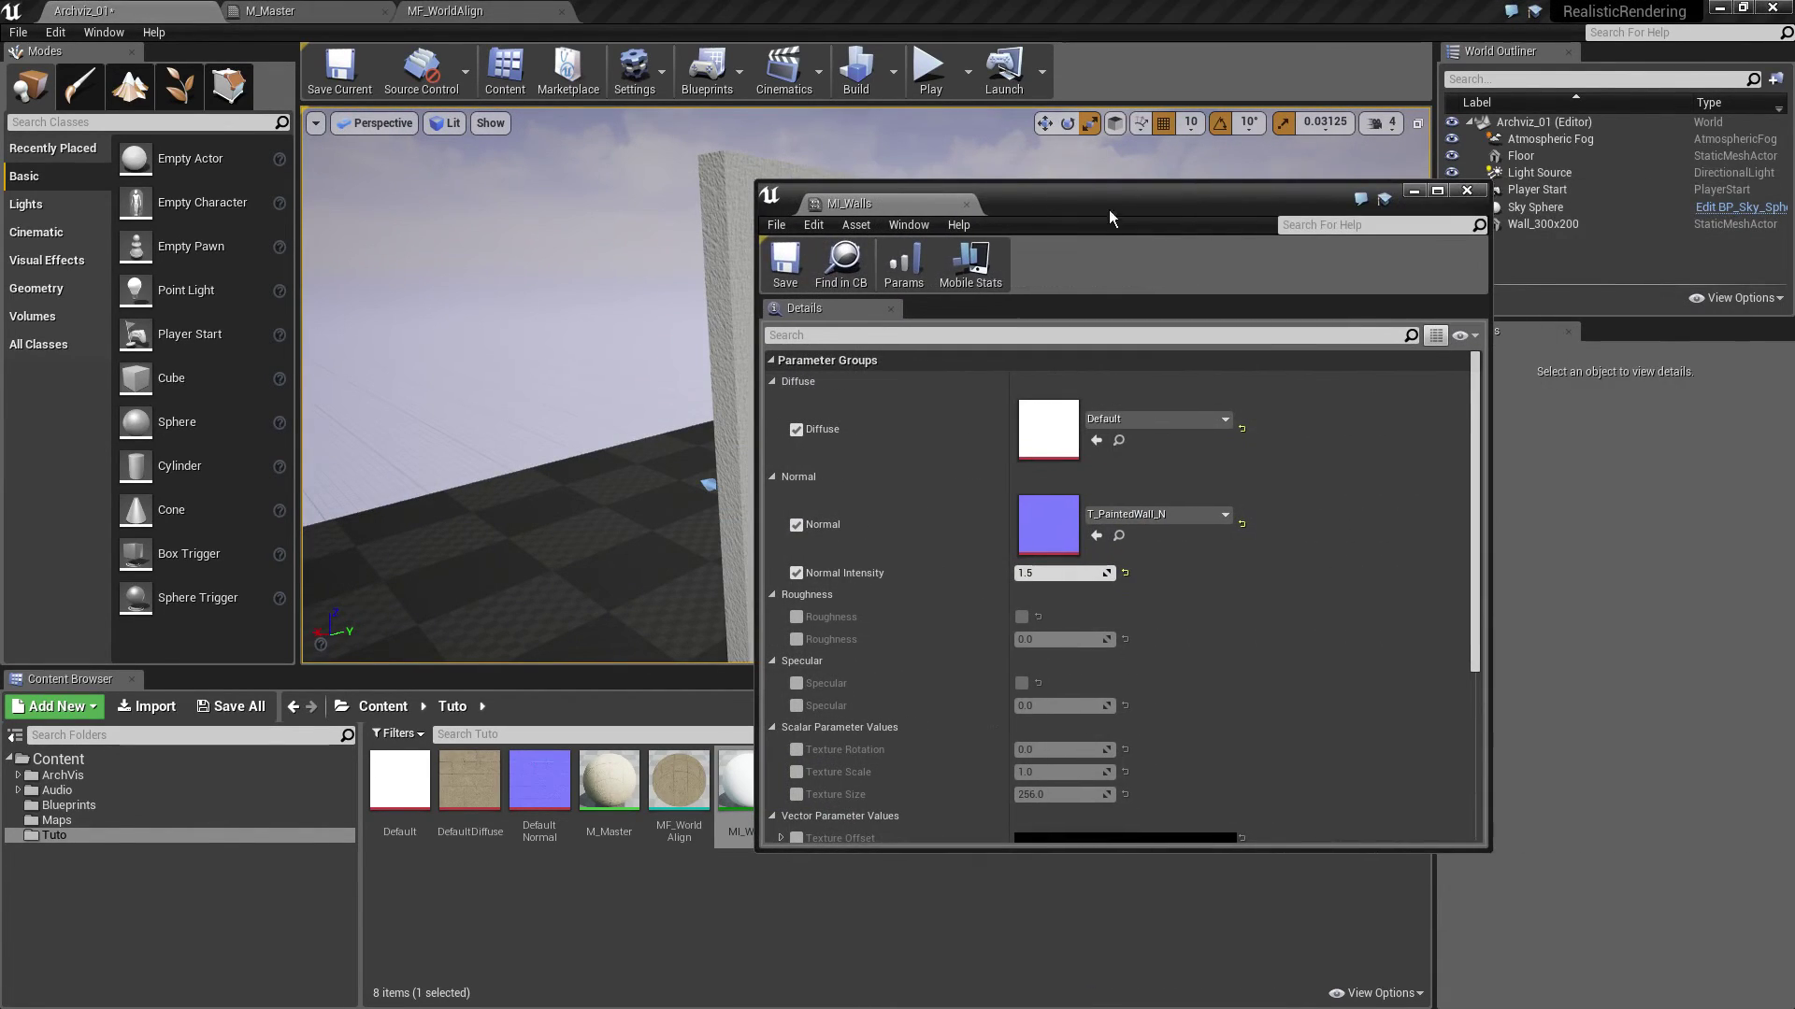
click(1454, 193)
drag(1174, 349, 866, 489)
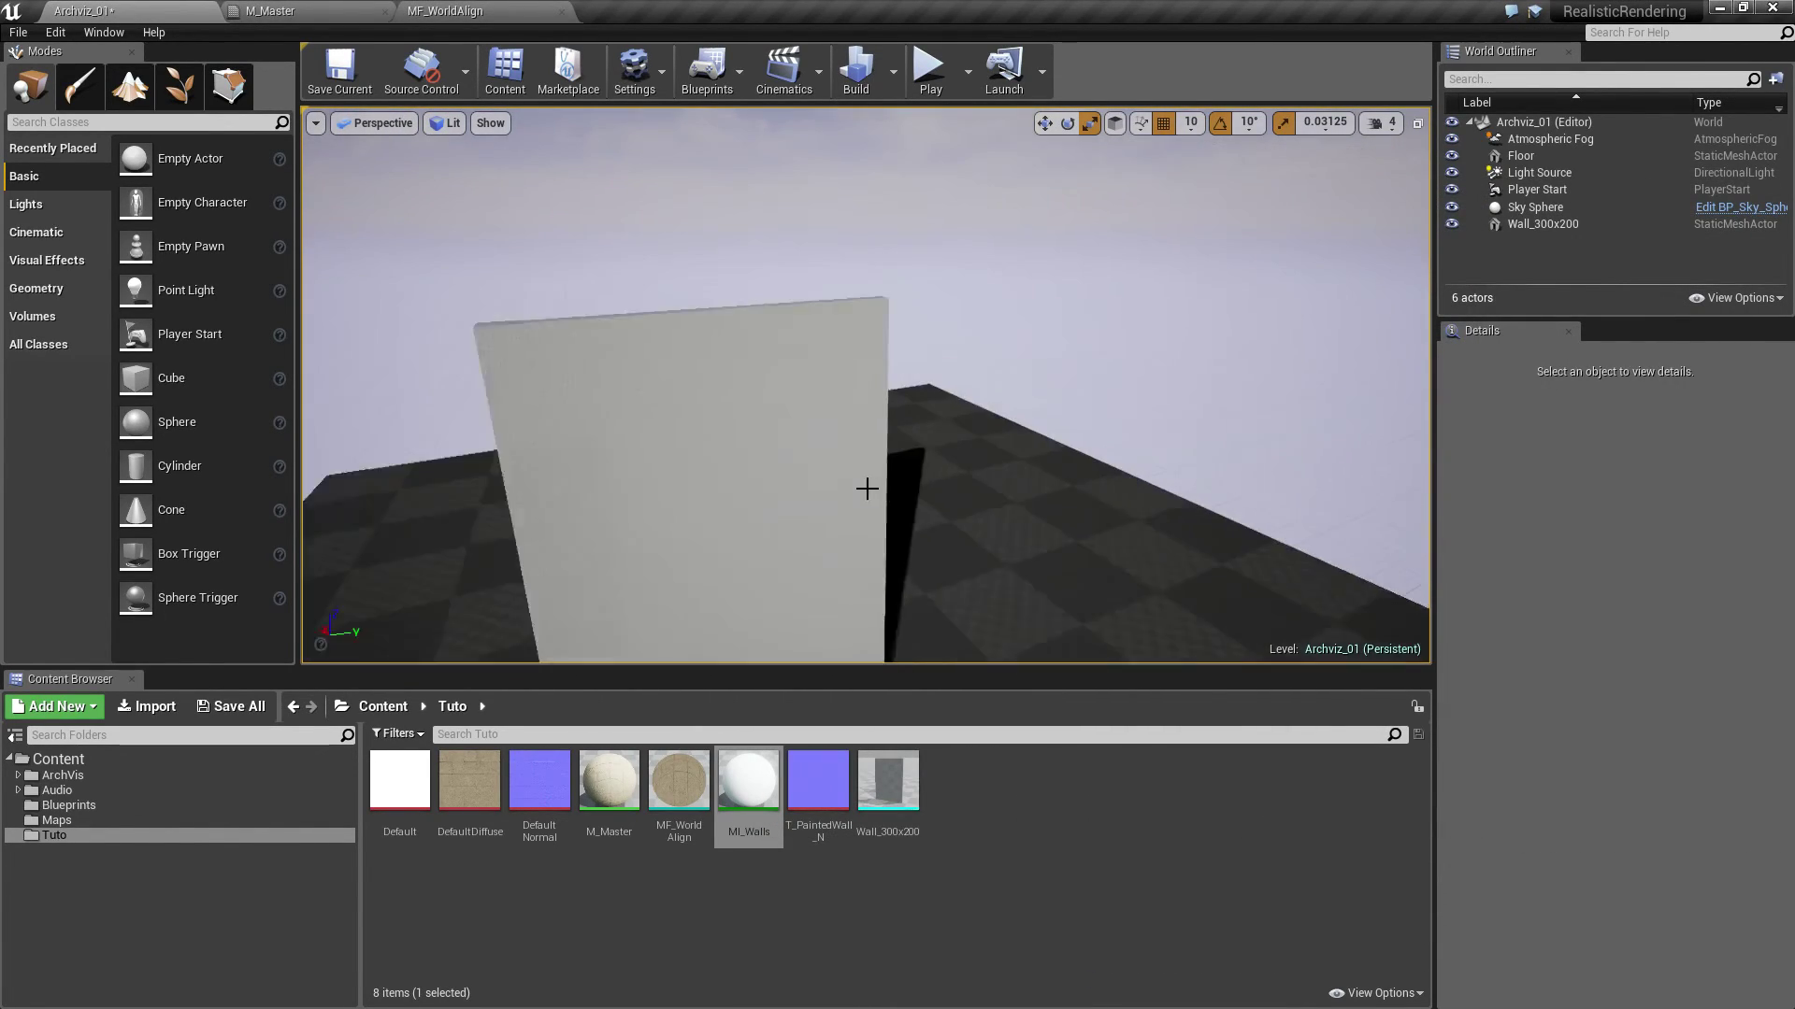
drag(726, 507, 750, 498)
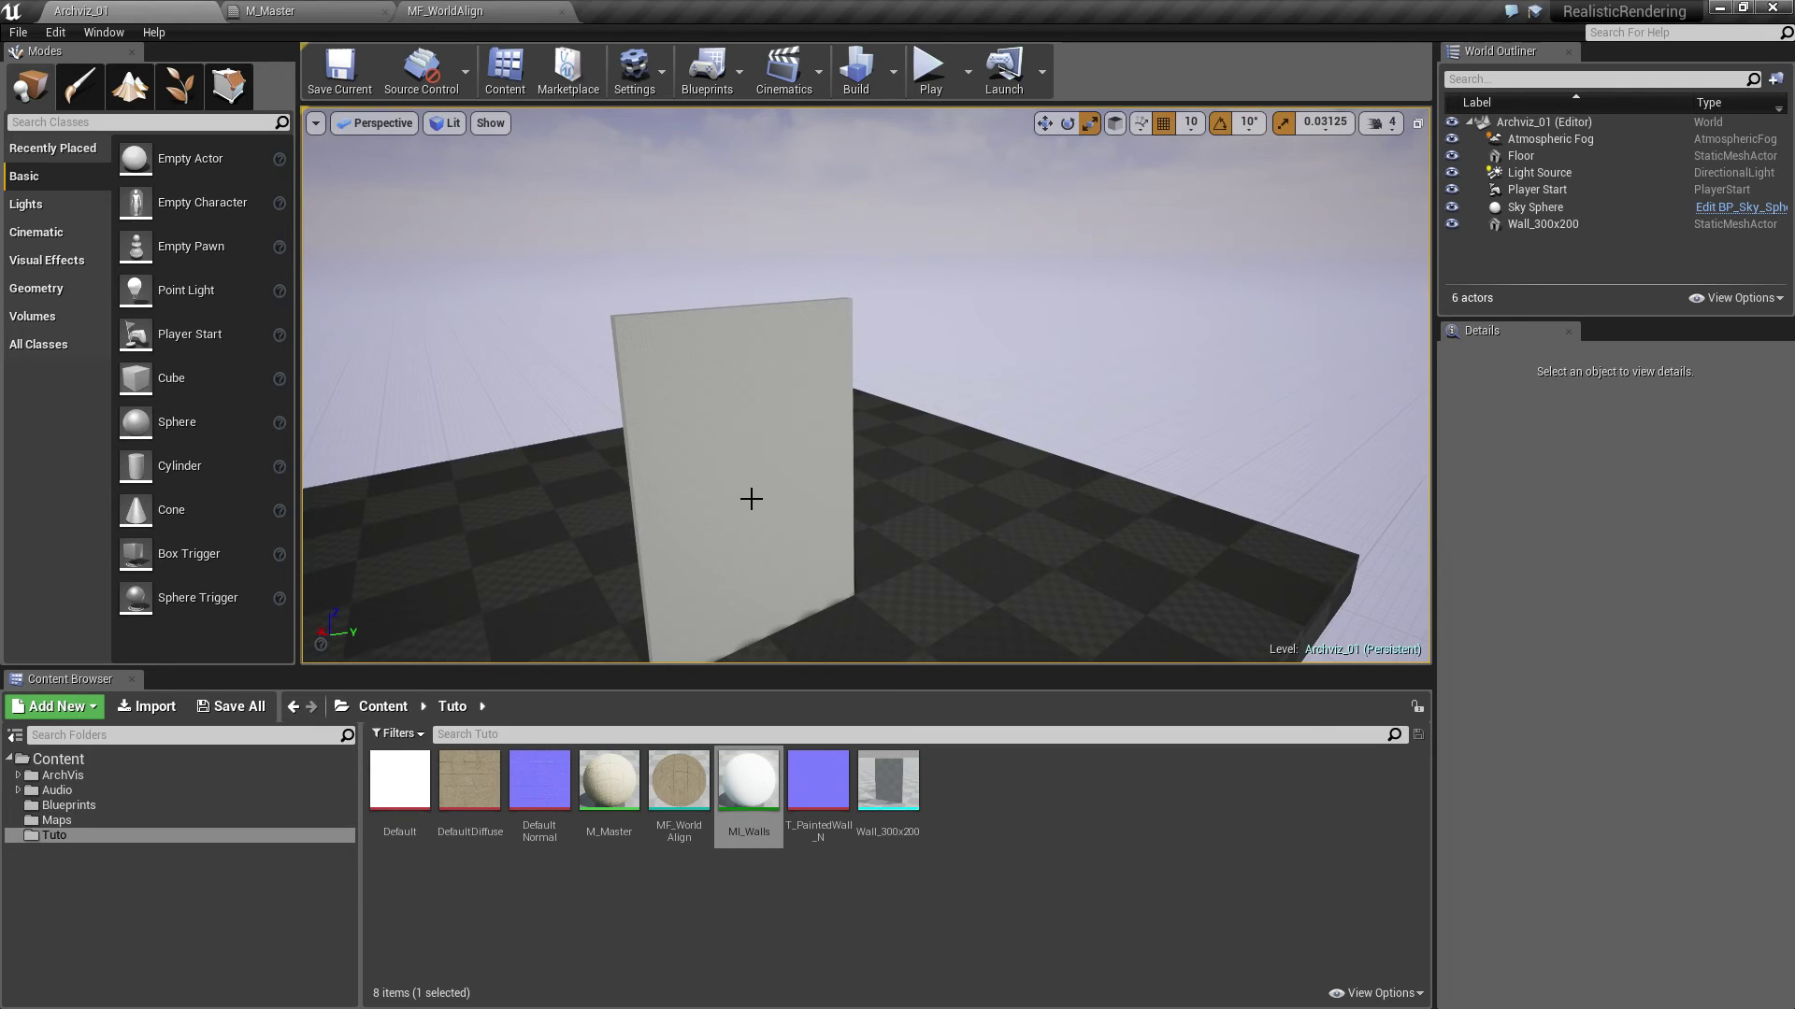
click(783, 442)
drag(783, 442, 739, 458)
click(732, 459)
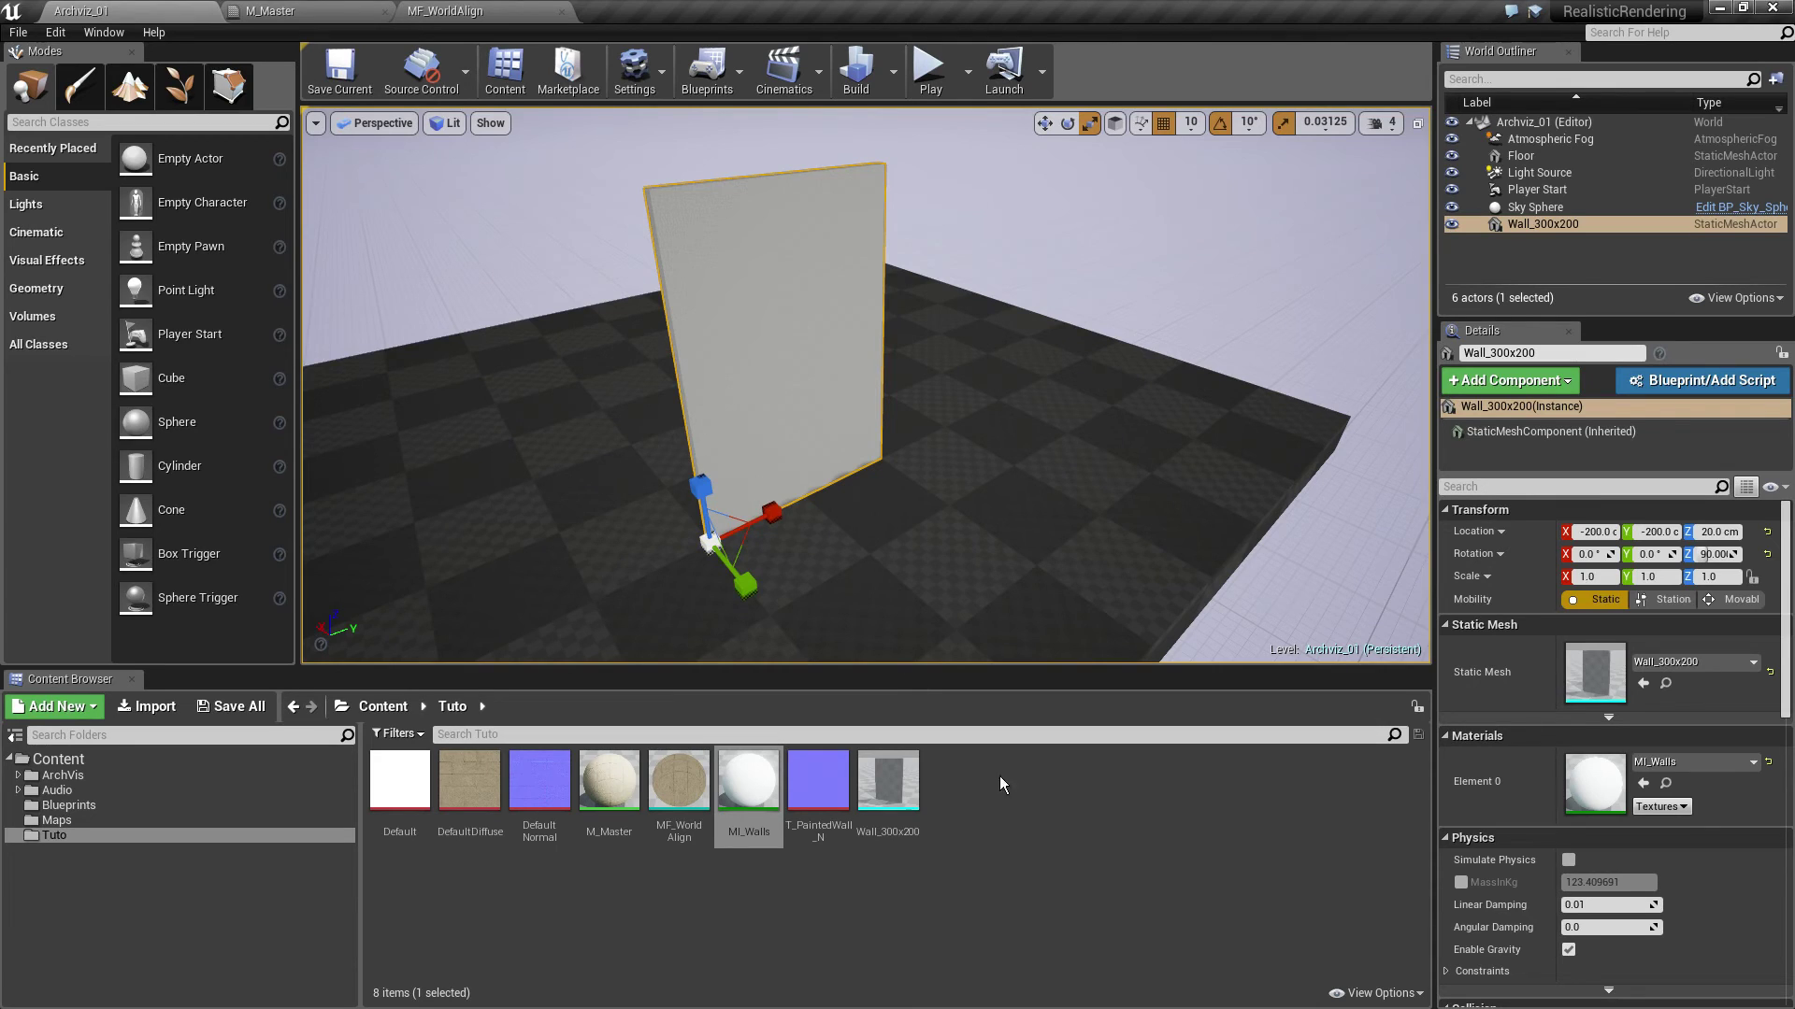
mouse_move(870, 521)
mouse_down()
mouse_move(927, 499)
mouse_move(943, 540)
mouse_up()
click(929, 512)
click(844, 509)
drag(844, 508, 830, 486)
click(841, 489)
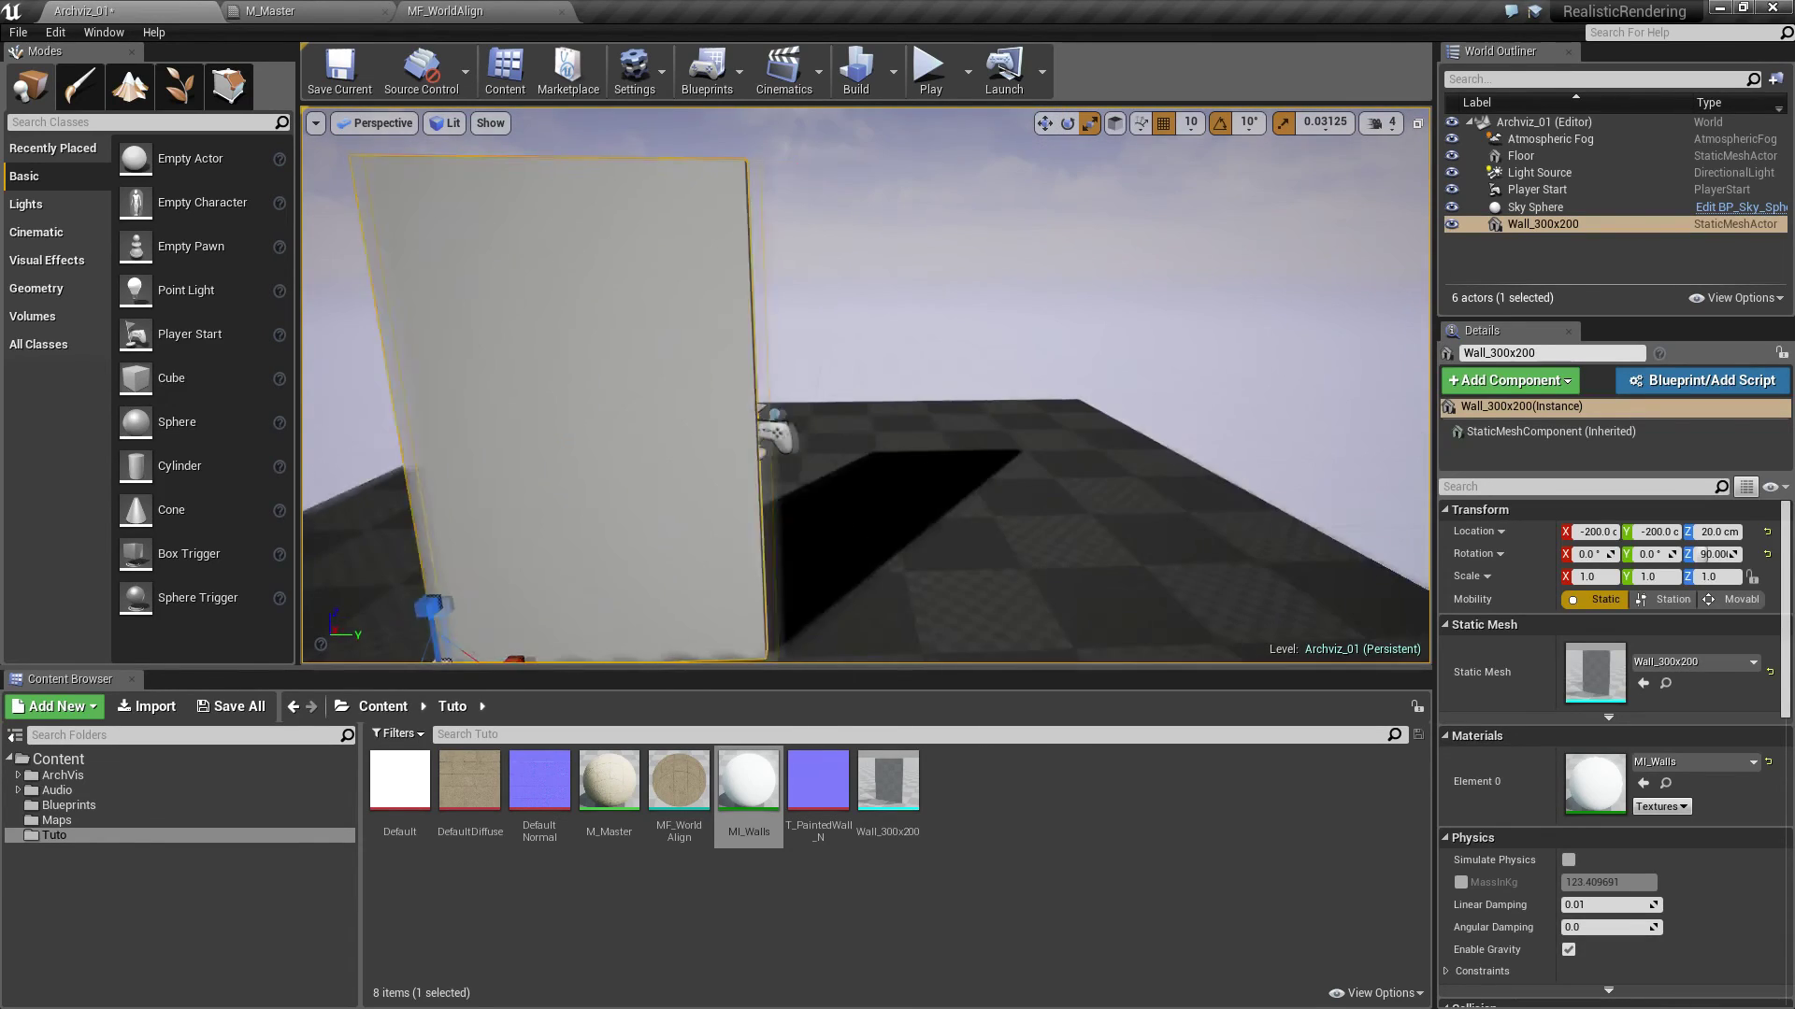
right_click(738, 501)
mouse_move(693, 491)
right_down()
mouse_move(710, 486)
mouse_move(669, 489)
right_up()
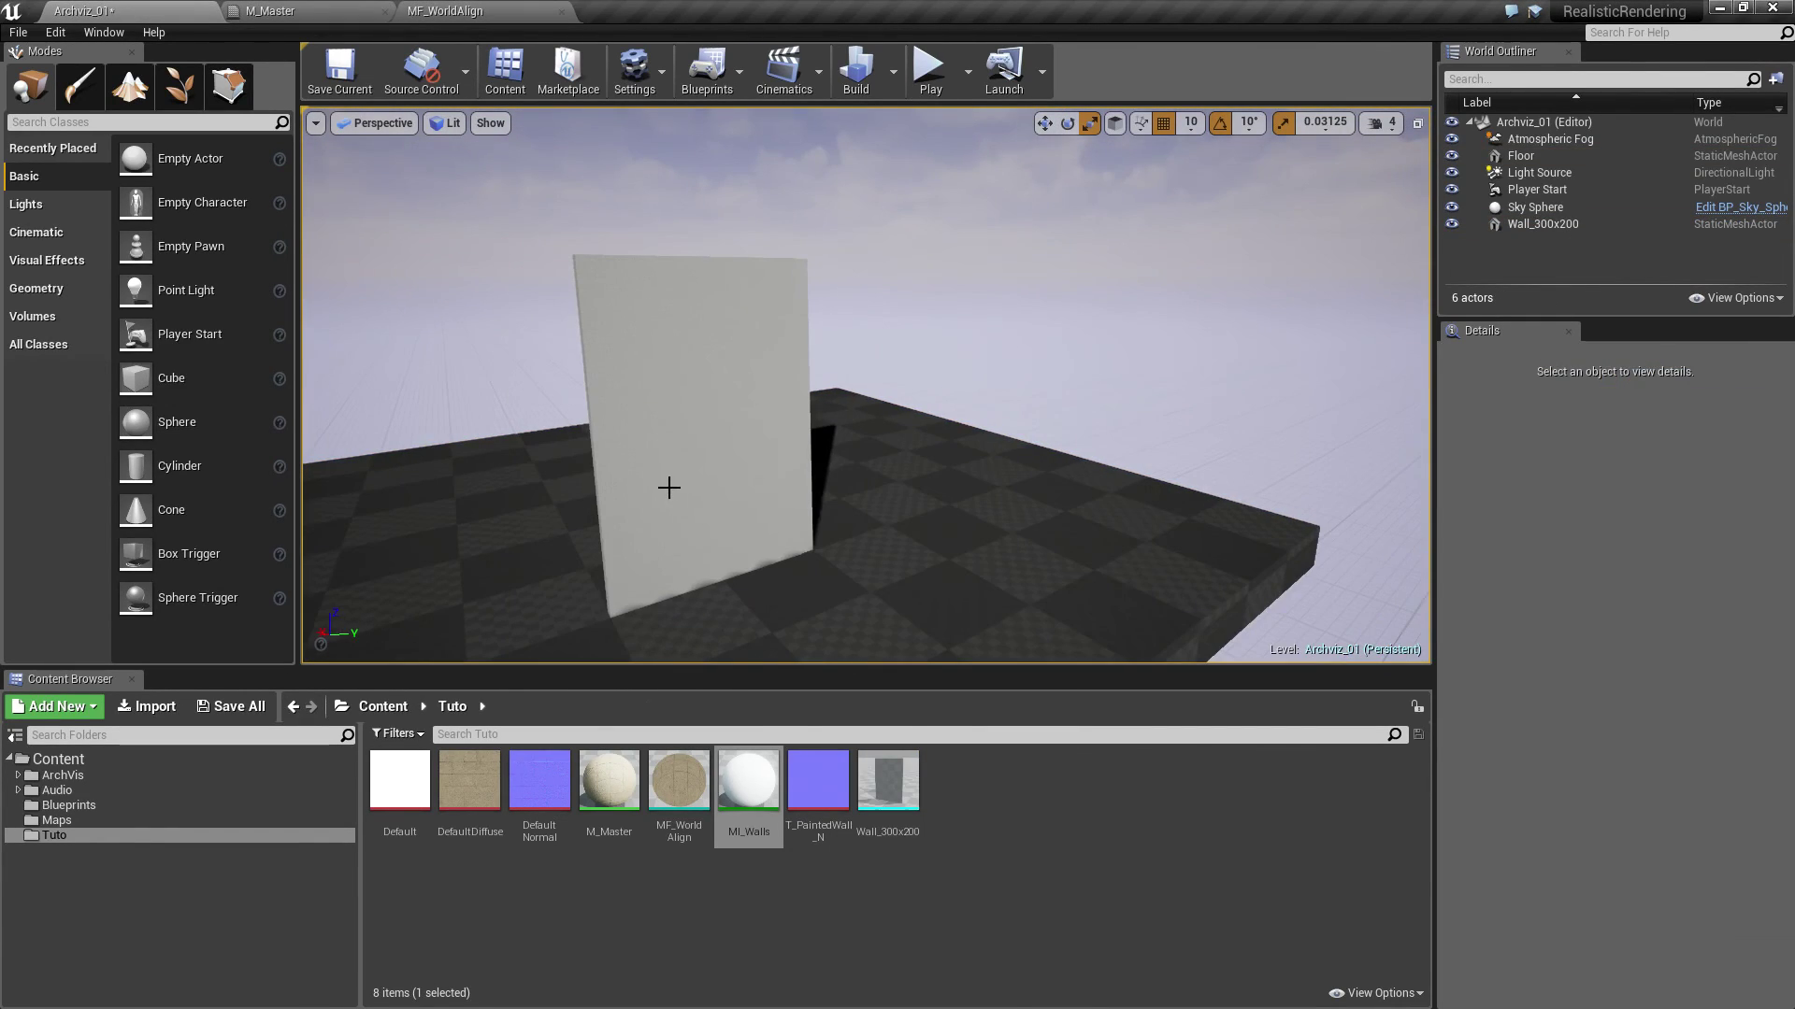
click(669, 489)
key(Escape)
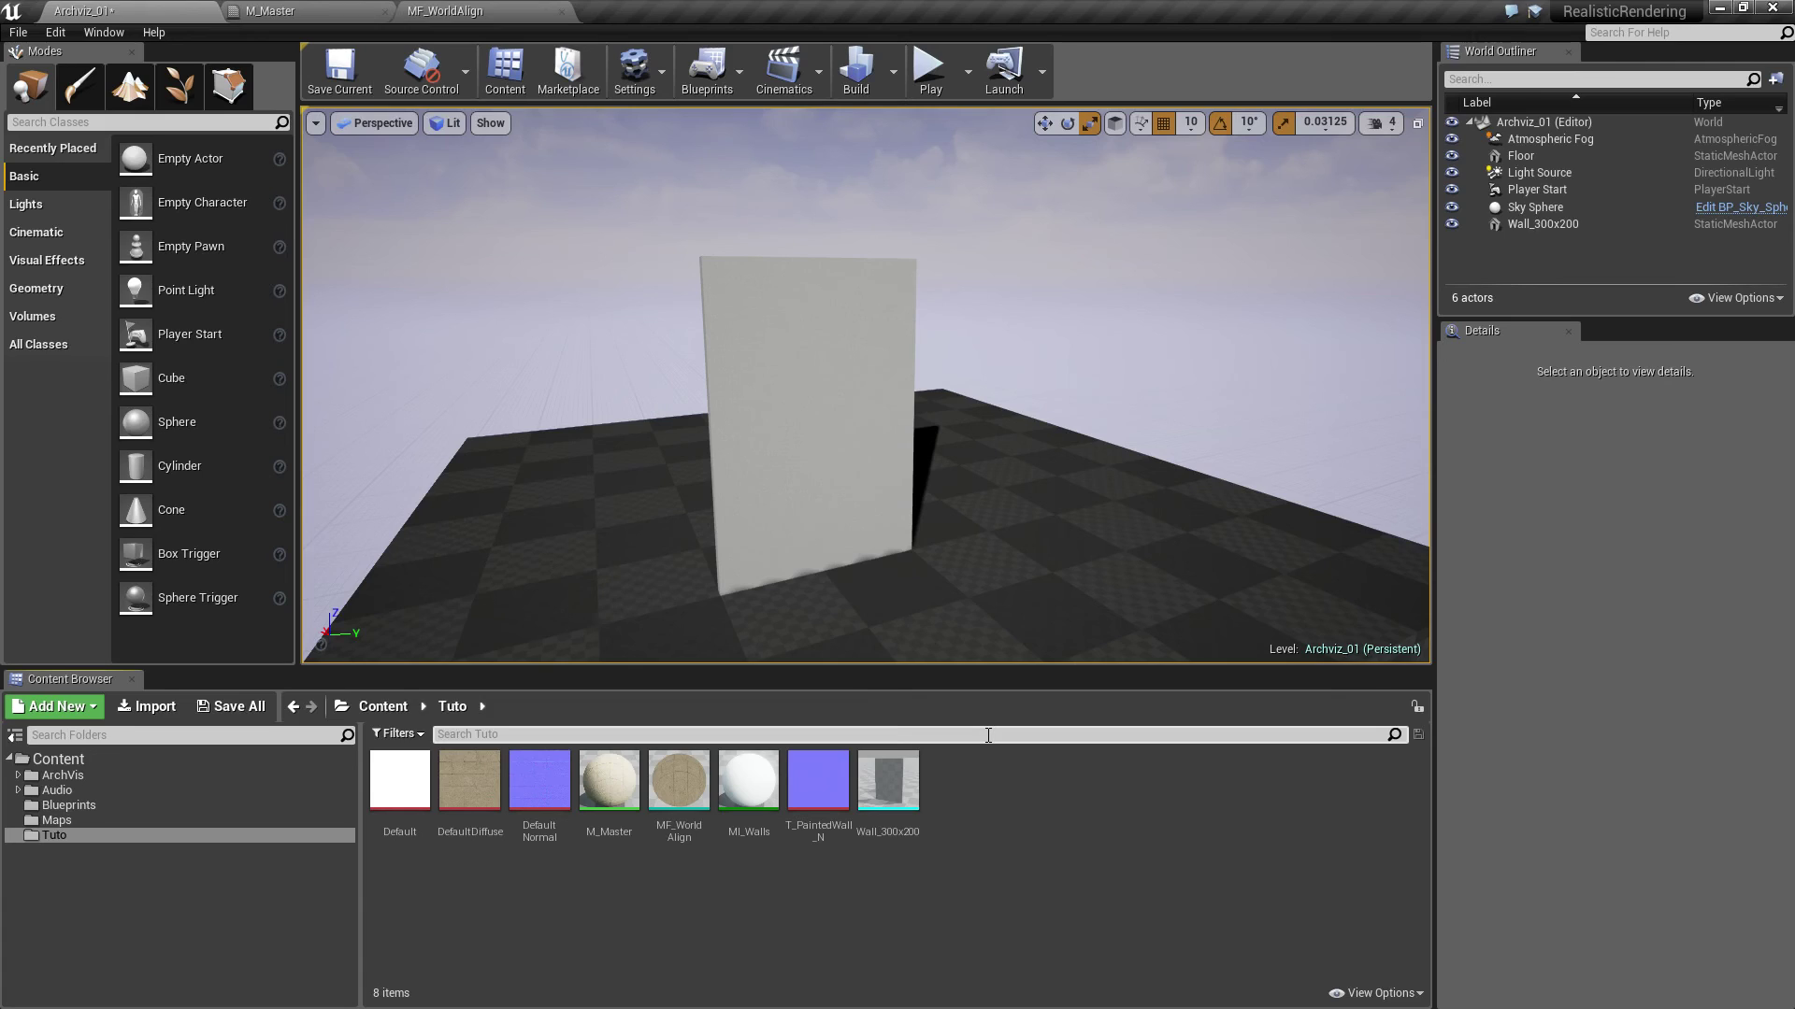